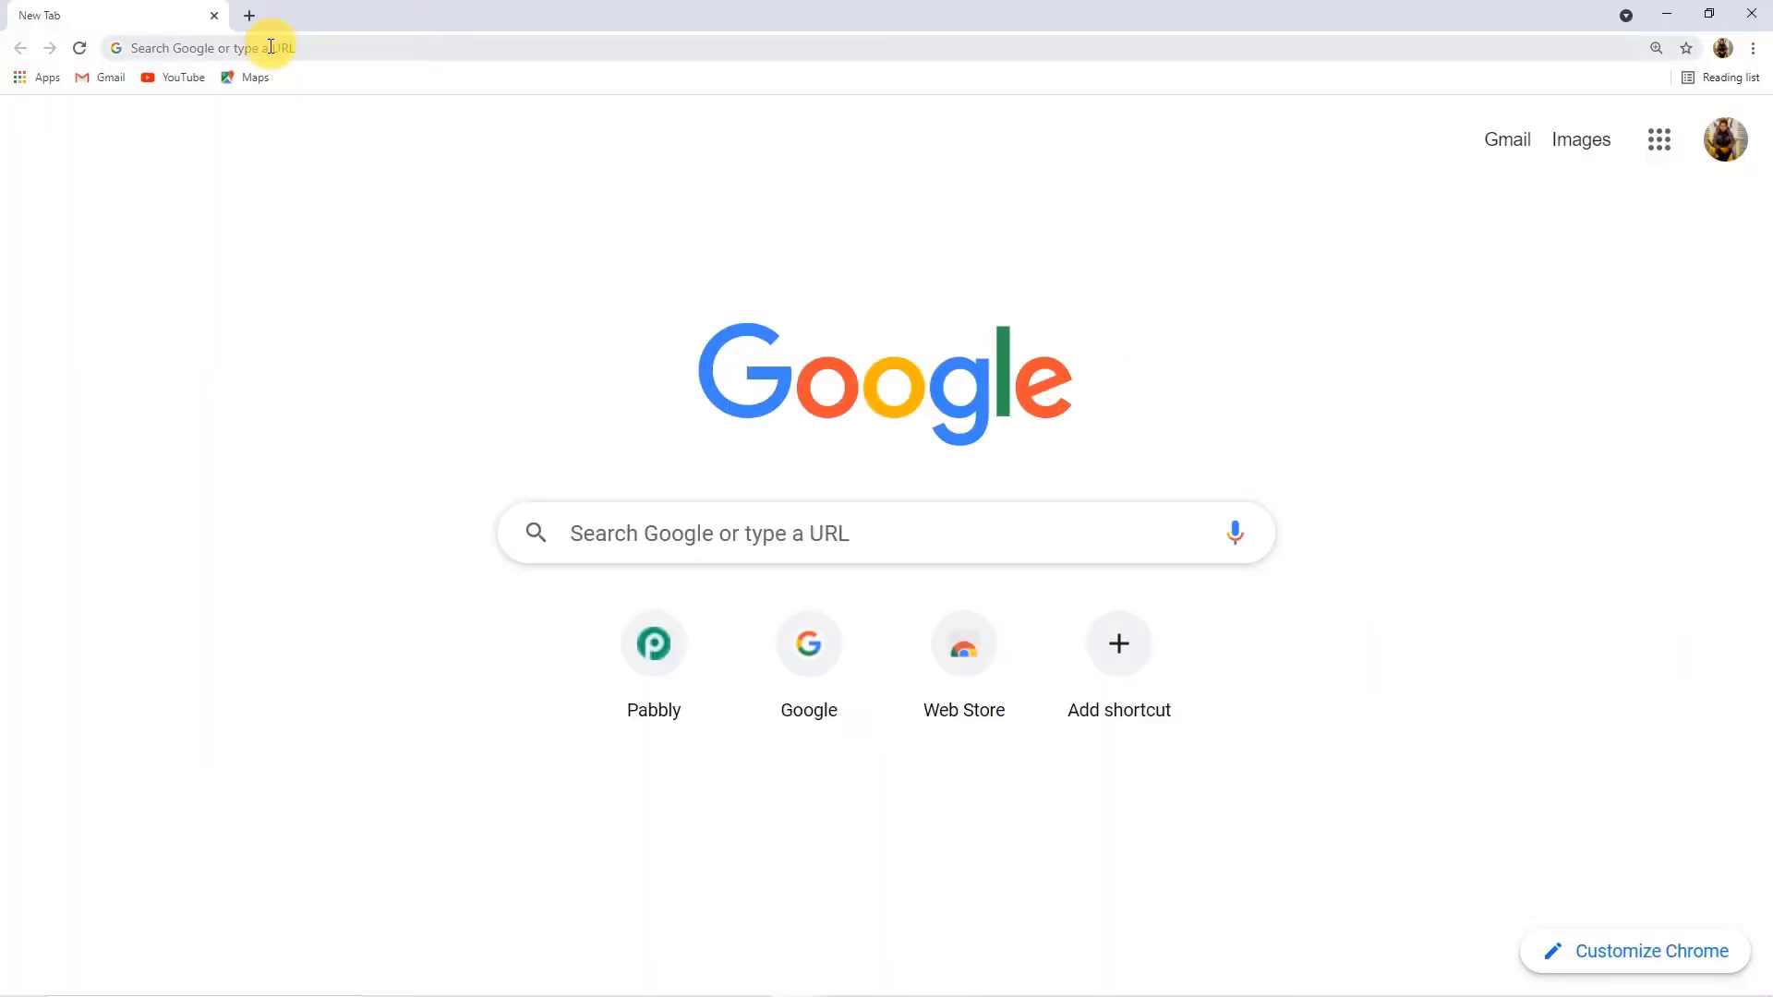
Load the Pabbly.com homepage in Google Chrome
left_click(268, 51)
type("Pa")
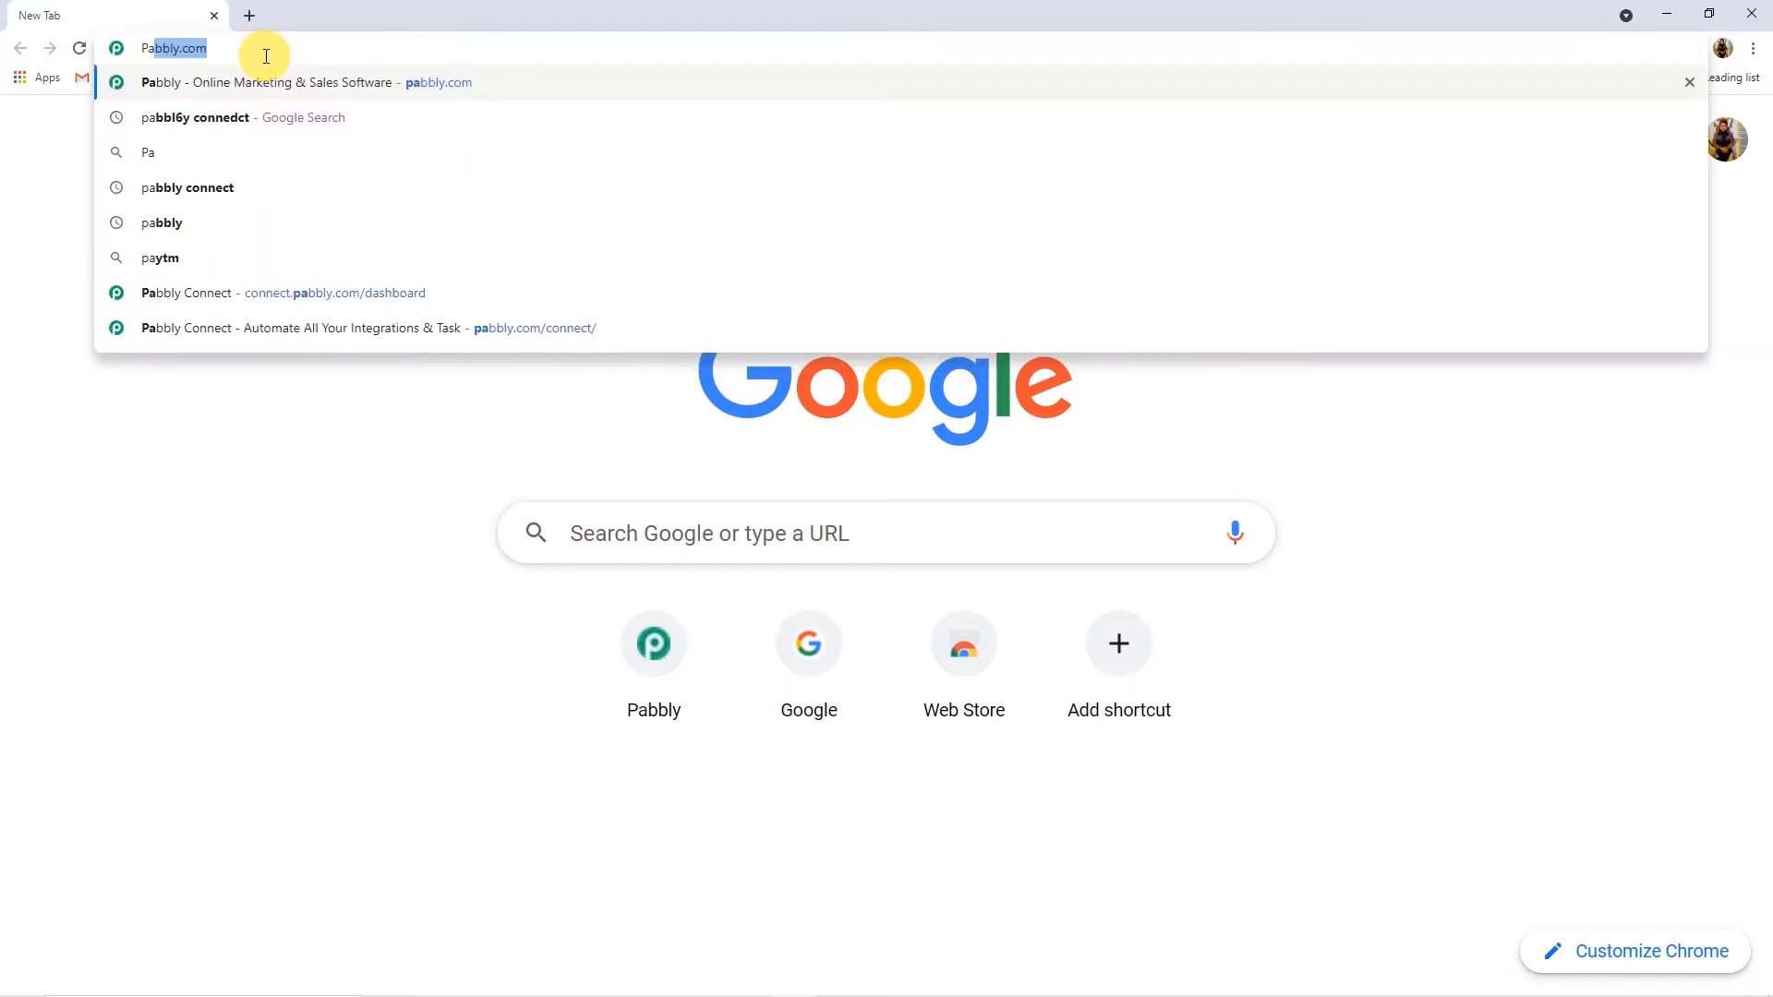
type("bbly.c")
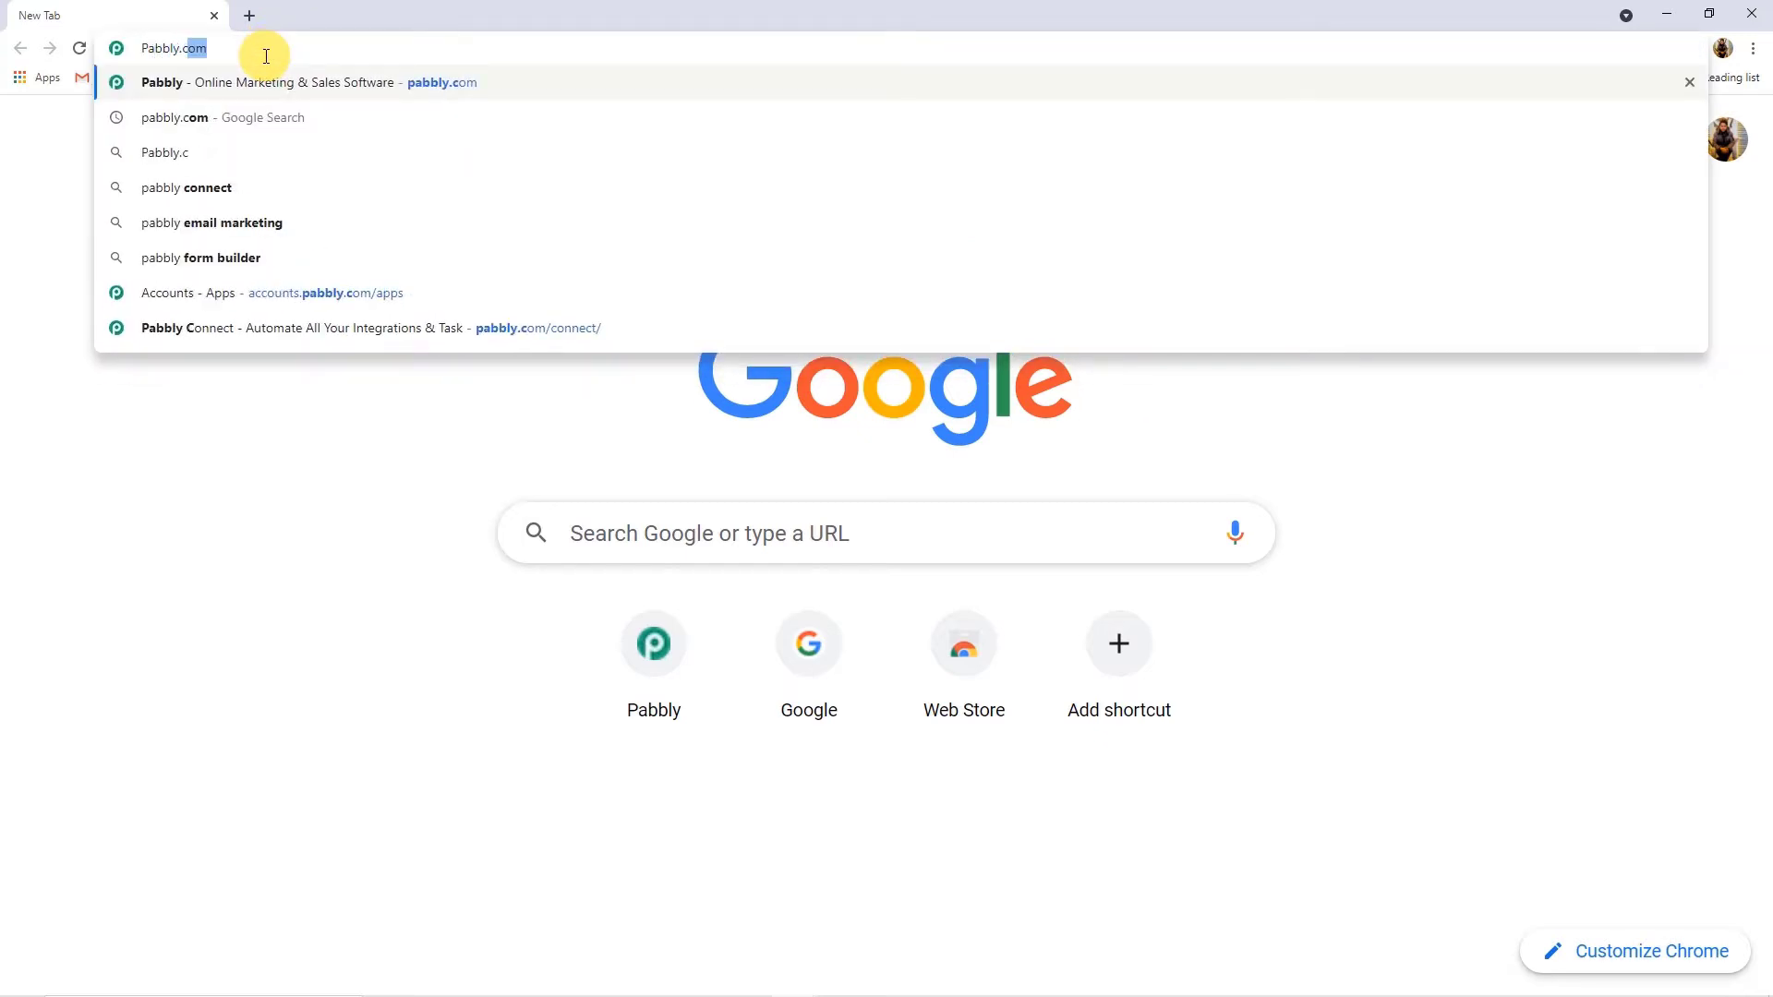
type("om")
key("Return")
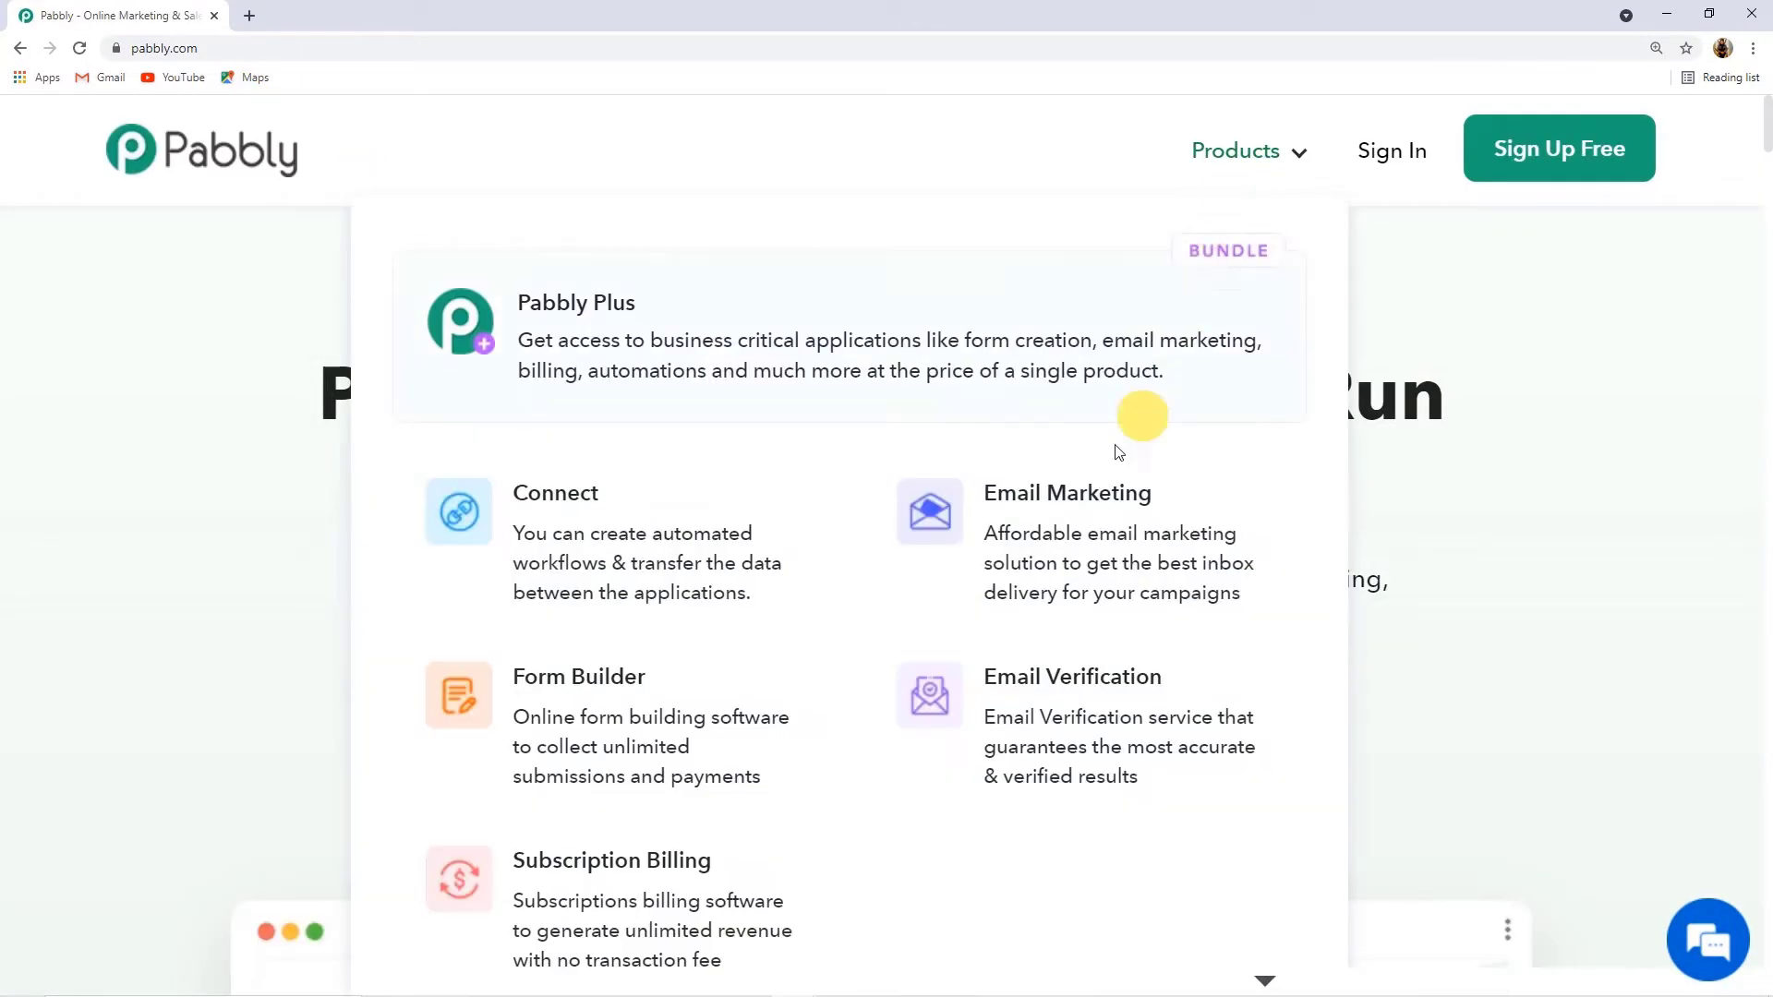
mouse_move(1247, 152)
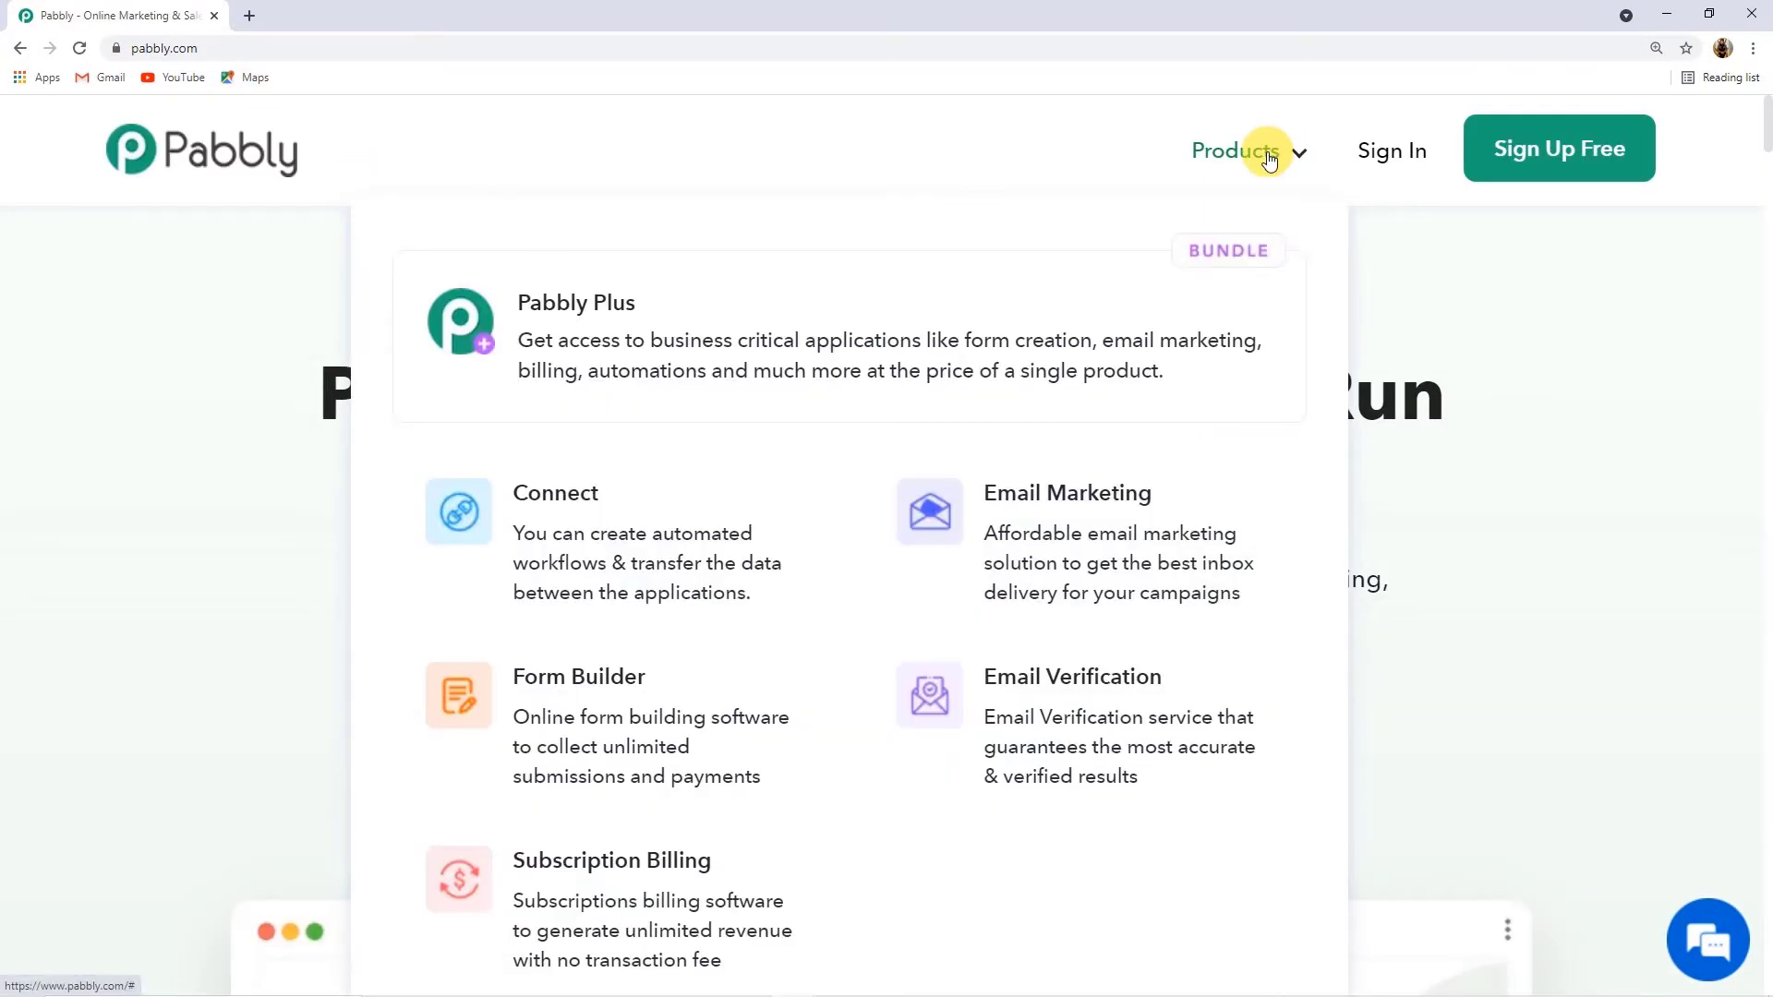
Open the Connect product page from the Products menu and skim it
left_click(577, 528)
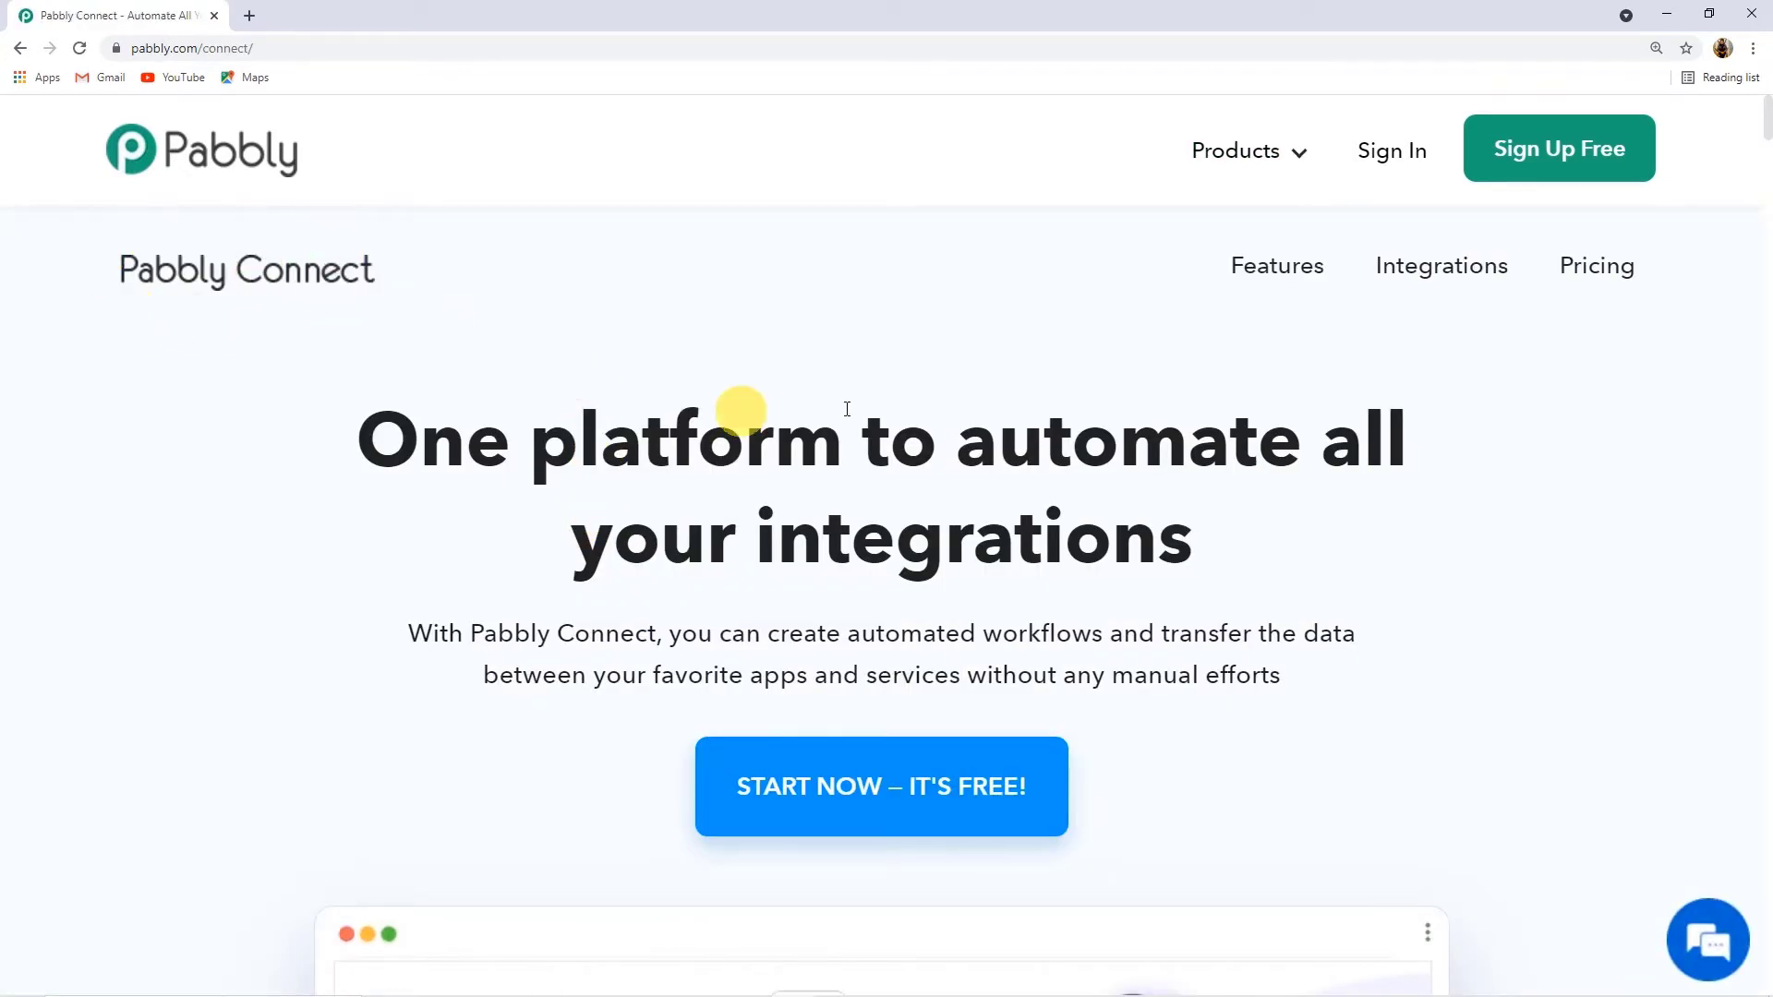
scroll(943, 464, "down", 8)
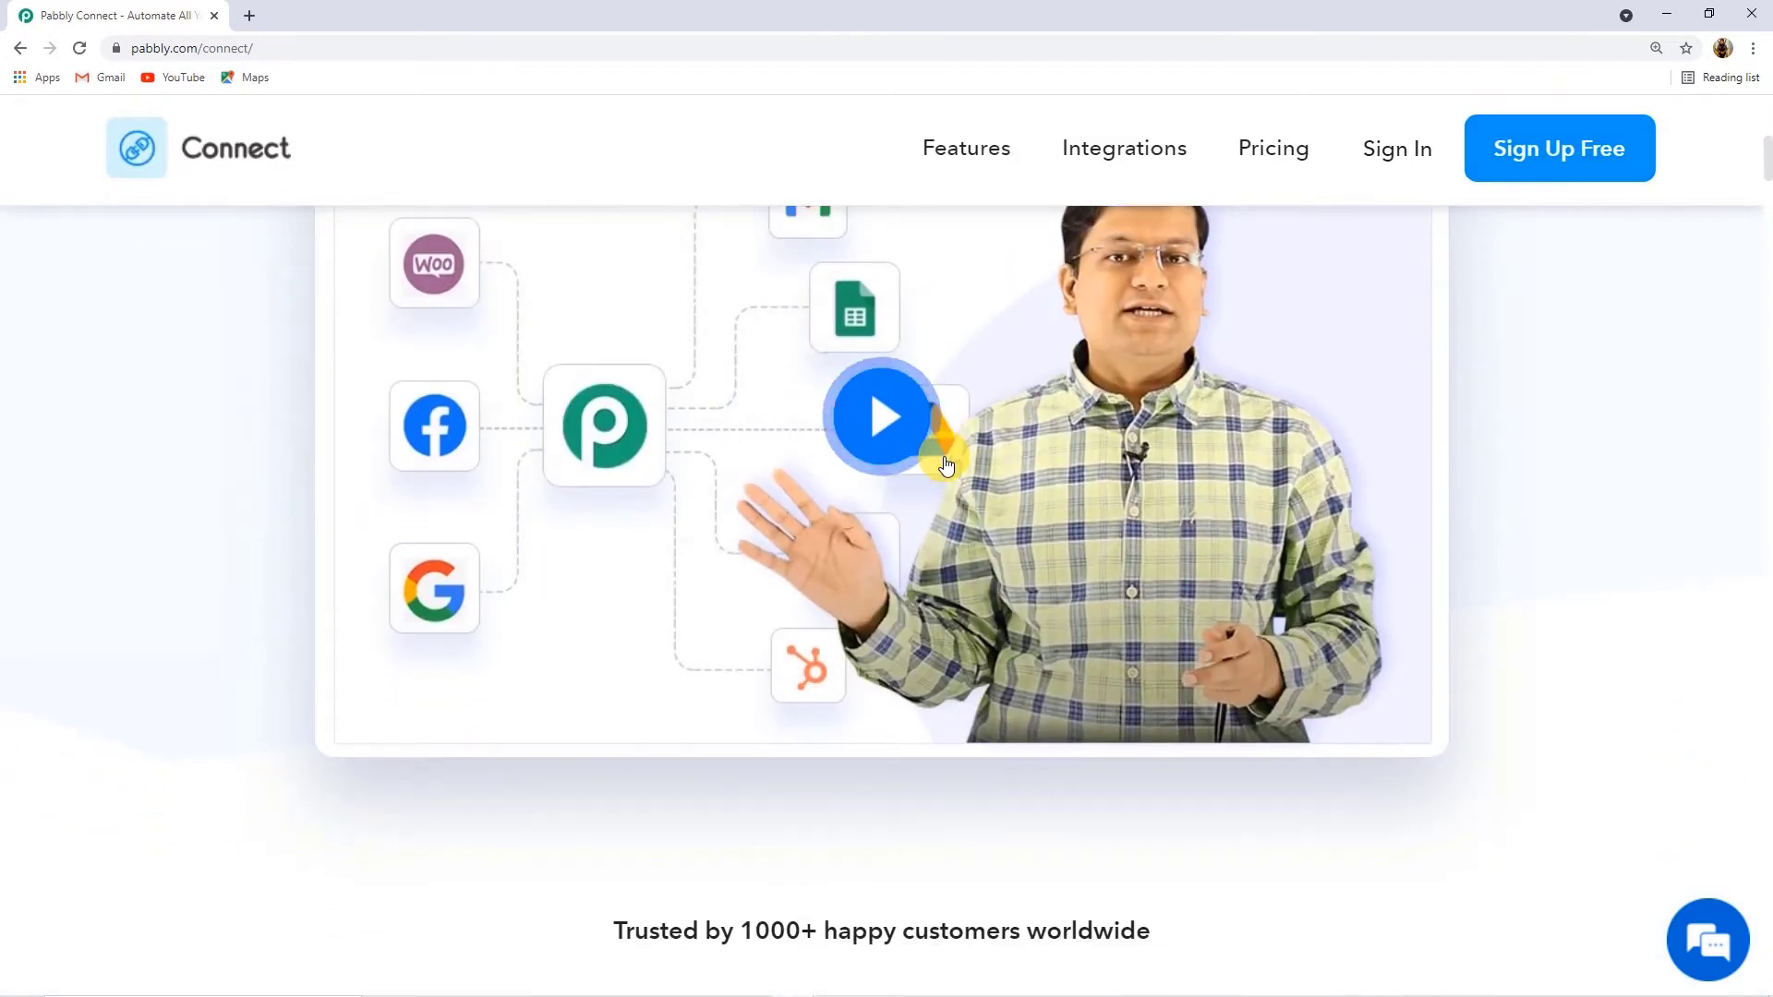
scroll(942, 457, "up", 3)
scroll(942, 461, "up", 3)
scroll(942, 453, "up", 3)
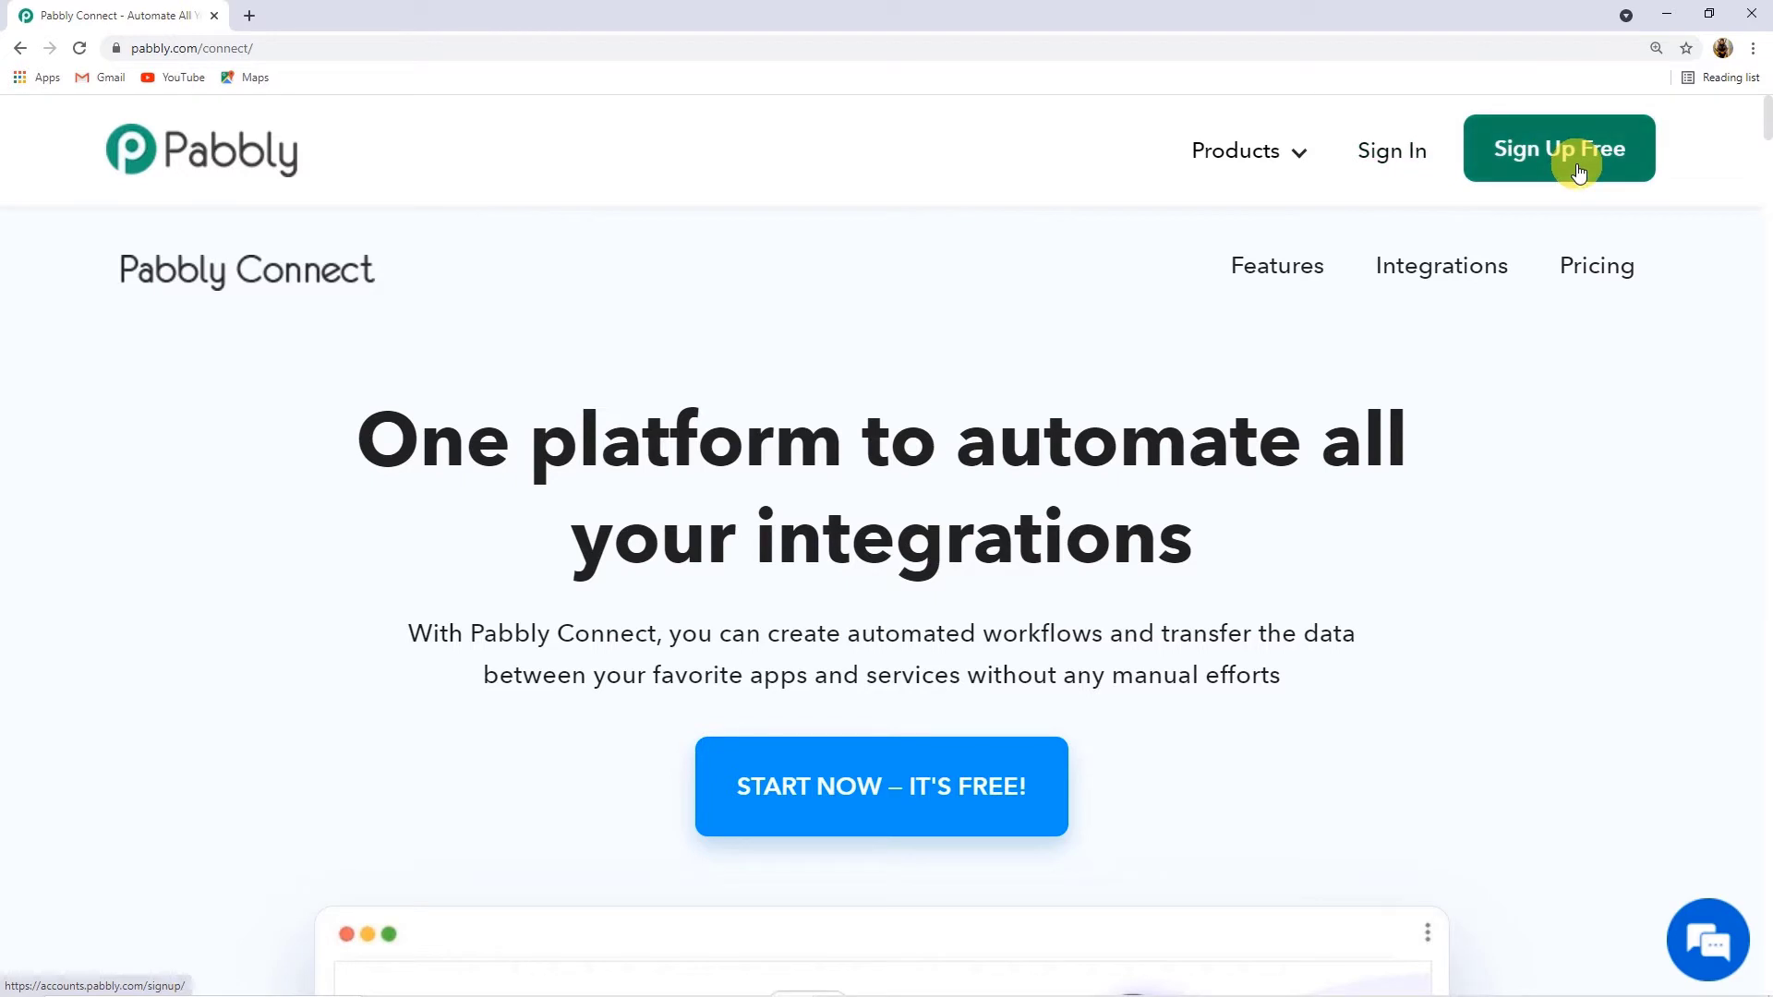
Sign in to Pabbly and launch Connect from the All Apps page
left_click(1387, 160)
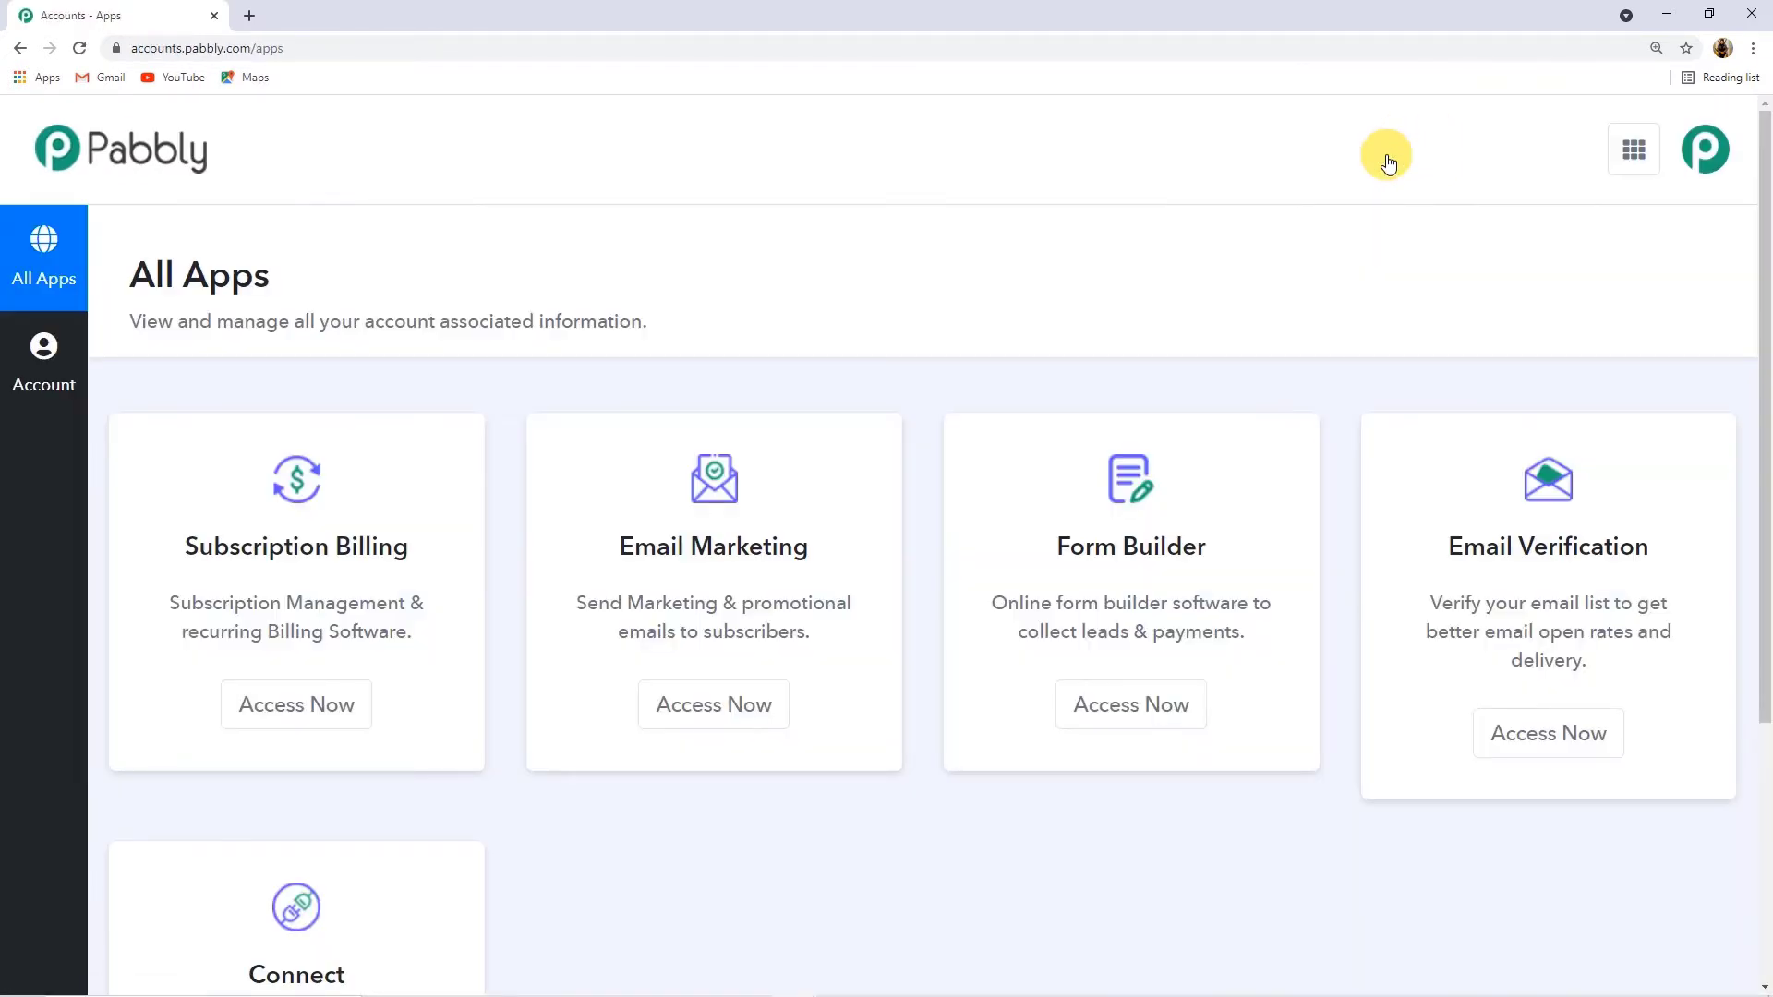
scroll(807, 353, "down", 3)
scroll(807, 353, "down", 1)
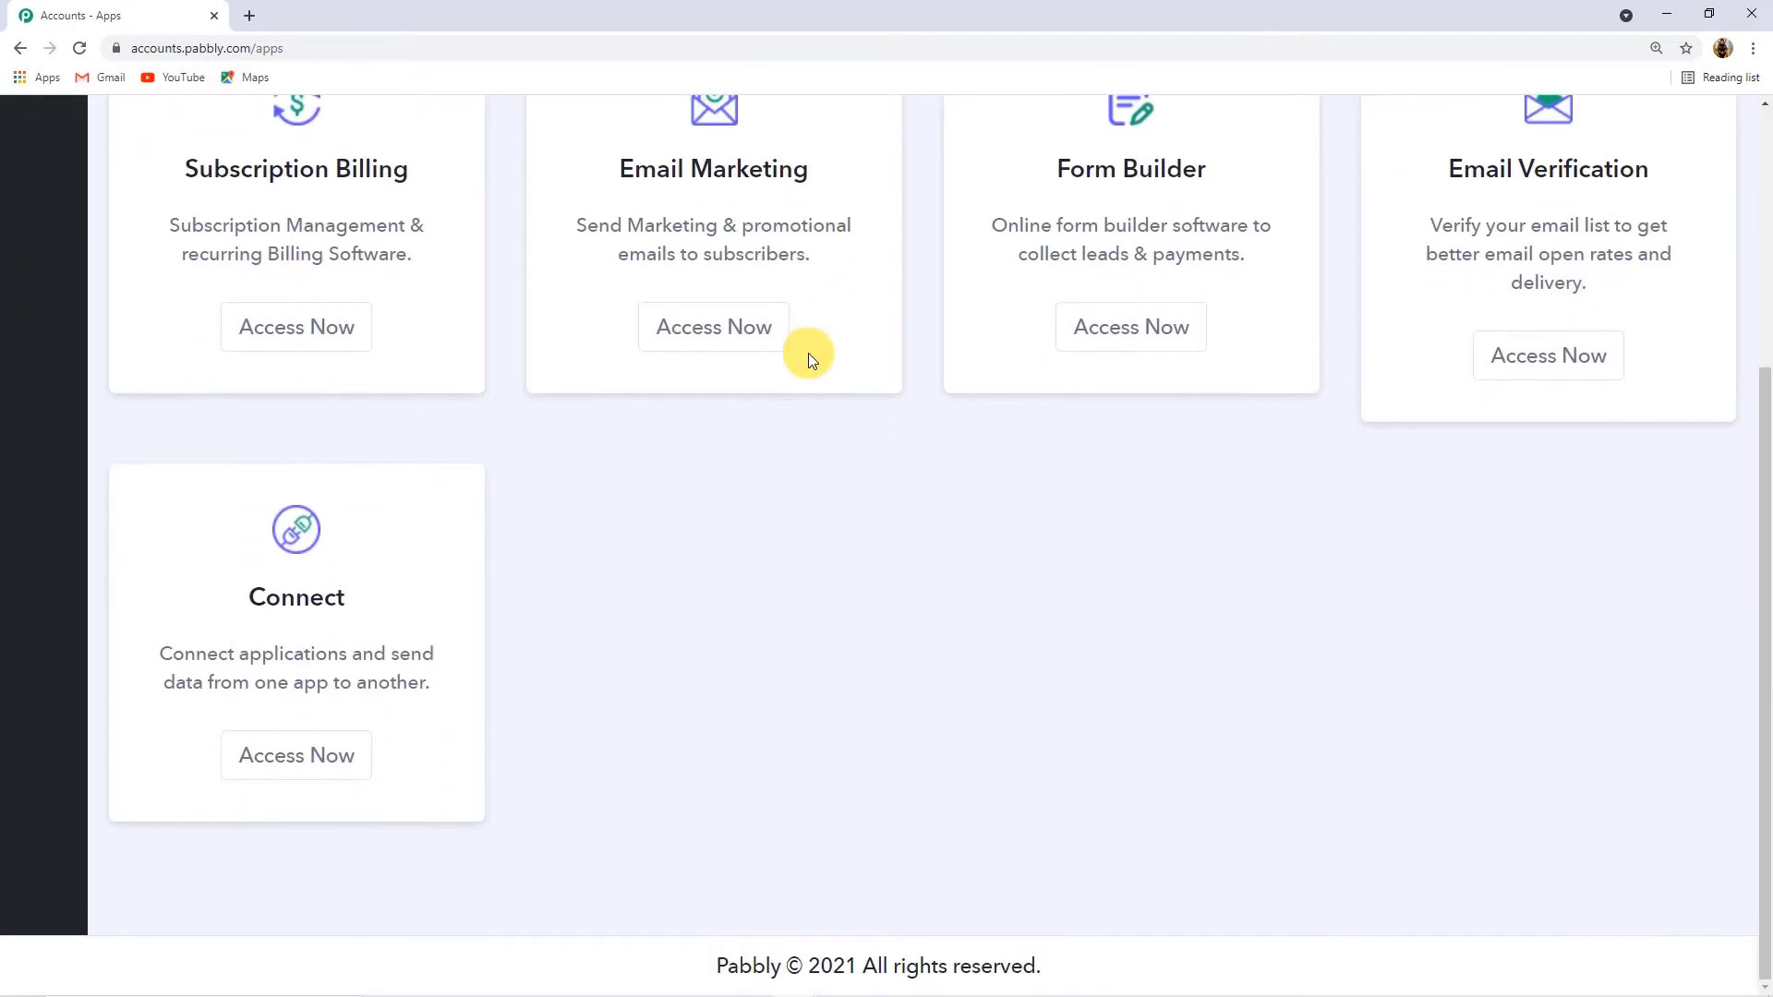
left_click(321, 769)
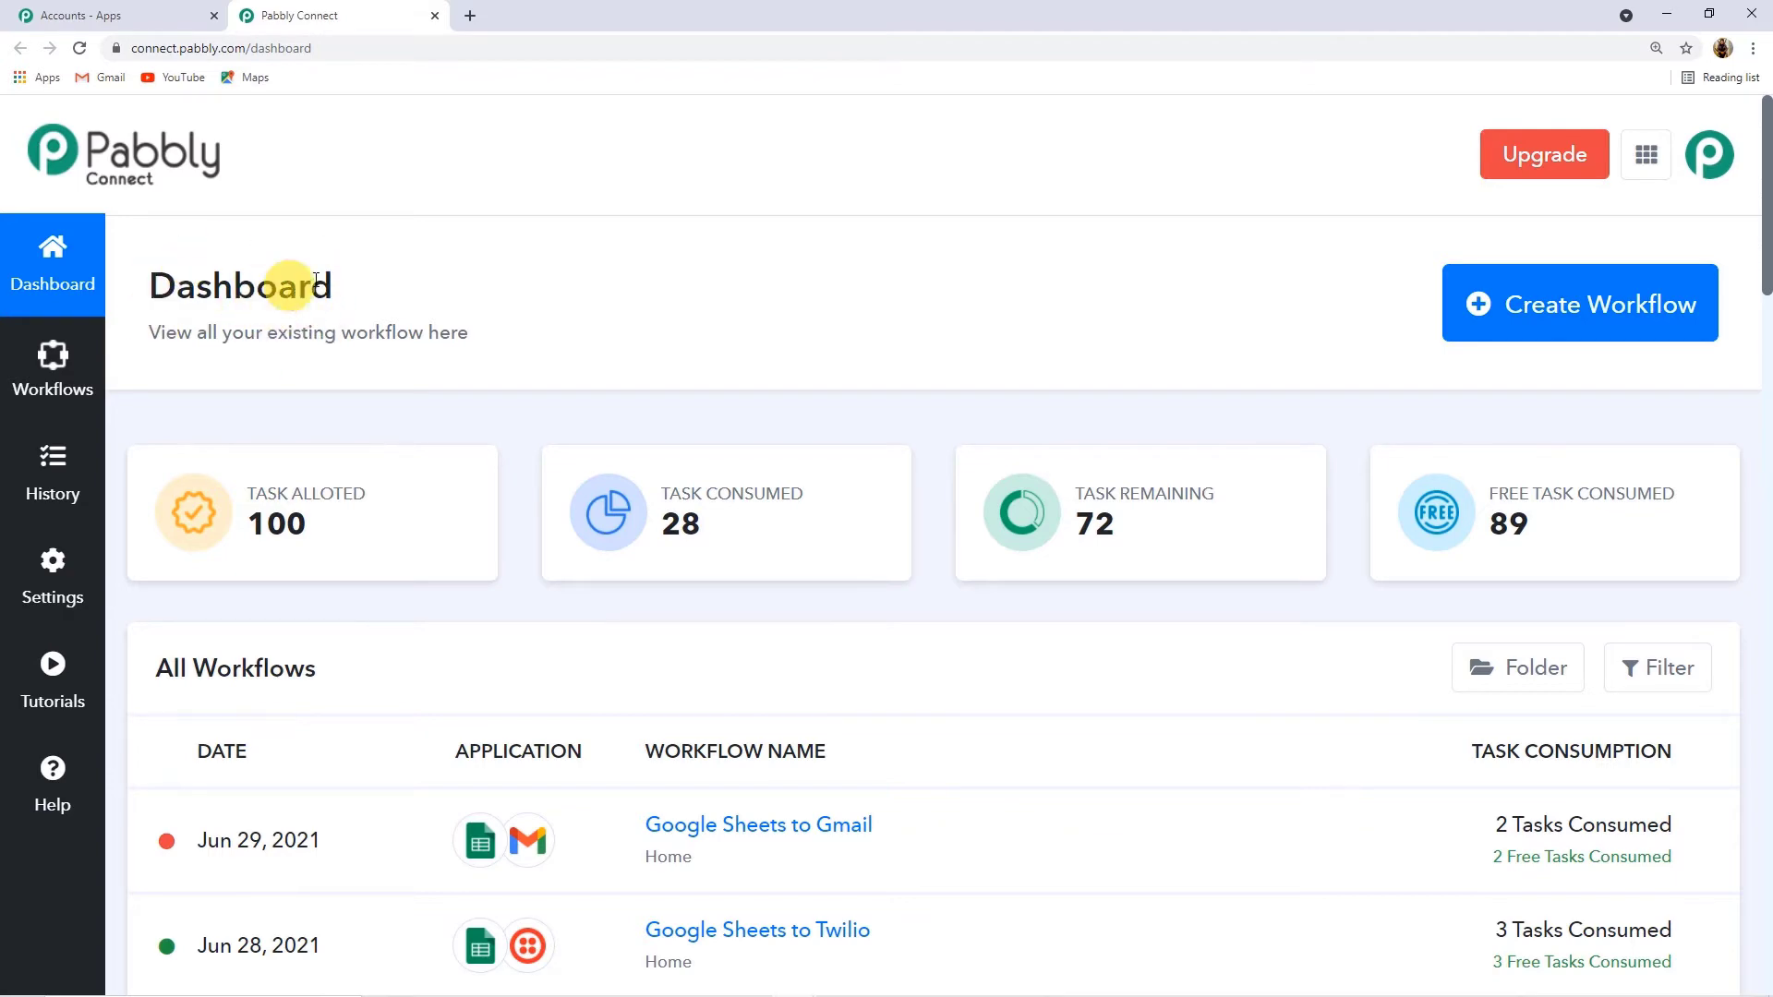
Create a new workflow named 'Zoom to Google Sheets'
left_click(1601, 317)
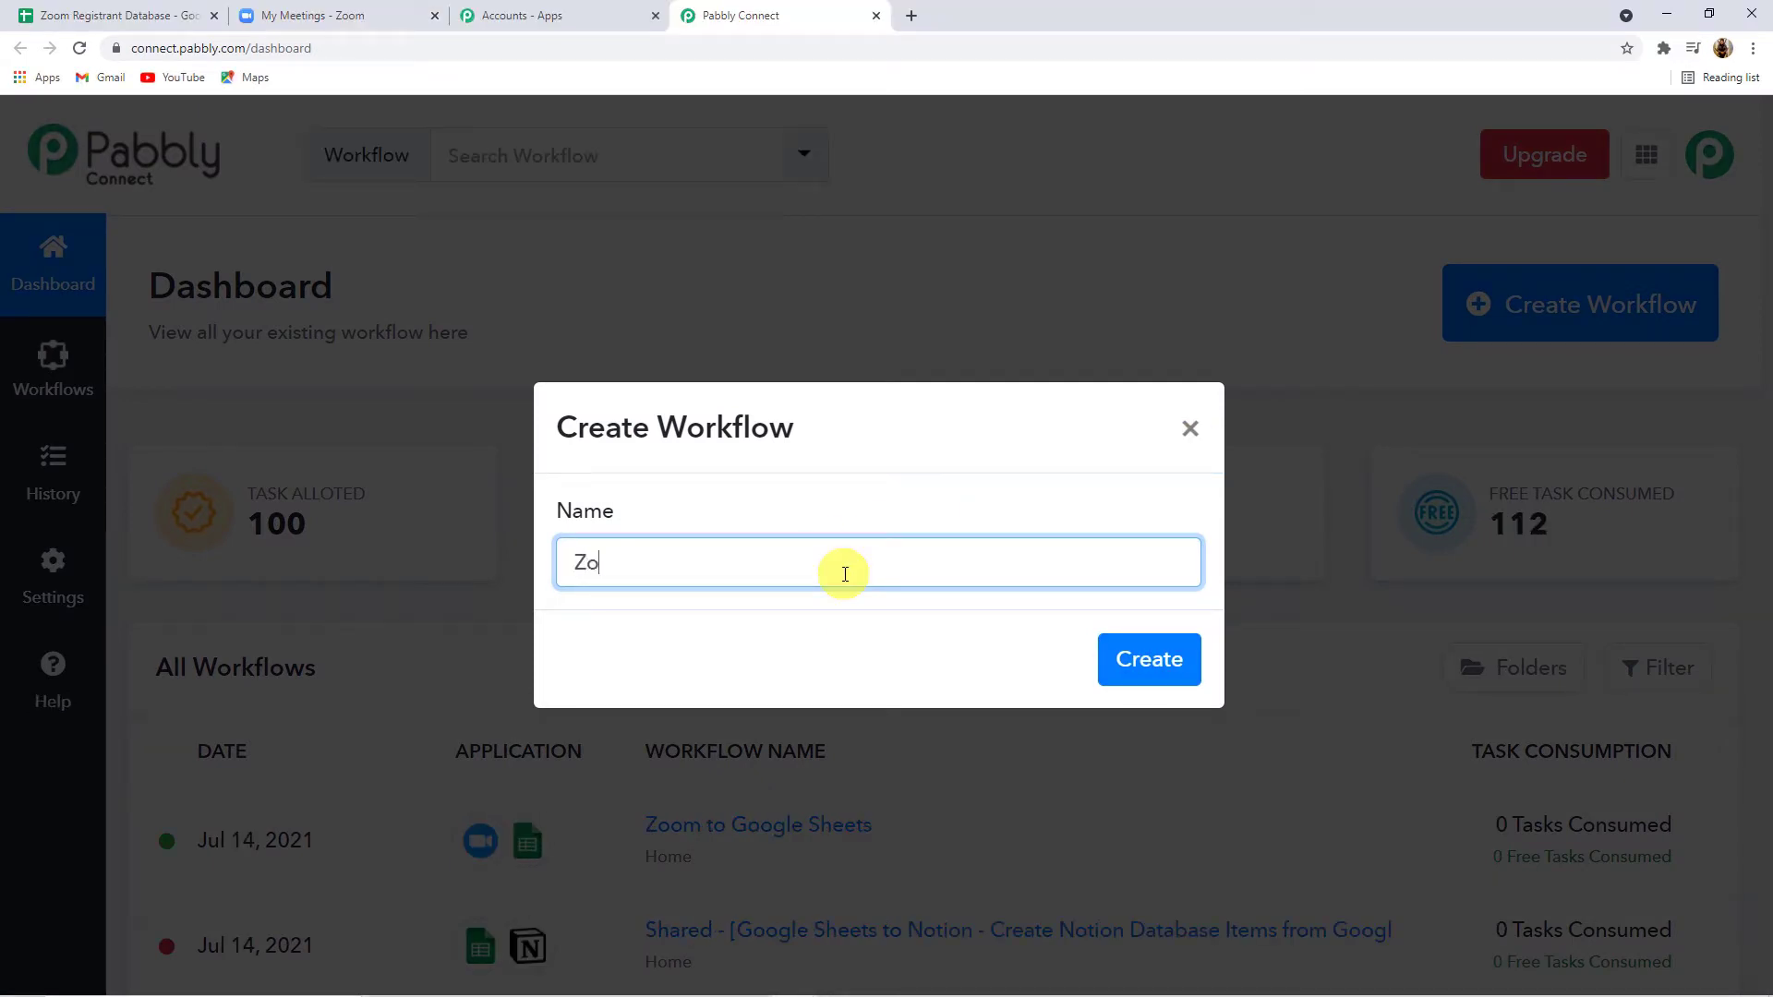
type("om ")
type("to Goo")
type("gle Sheets")
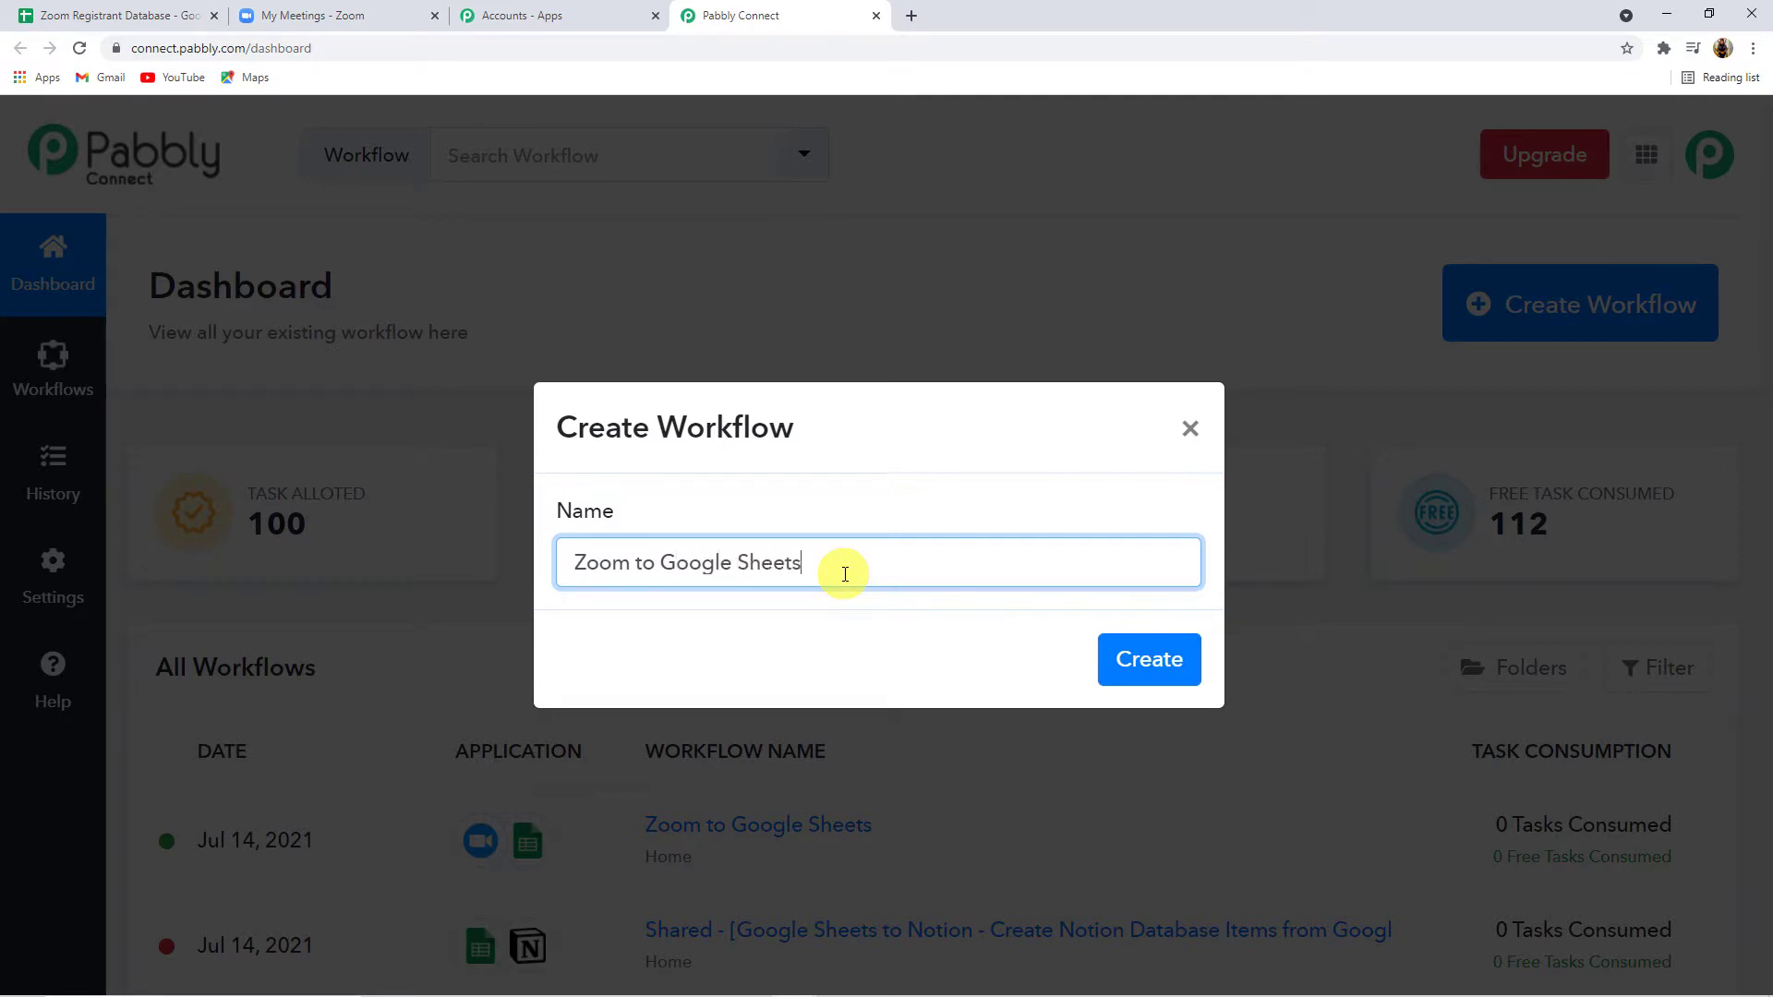
left_click(1175, 685)
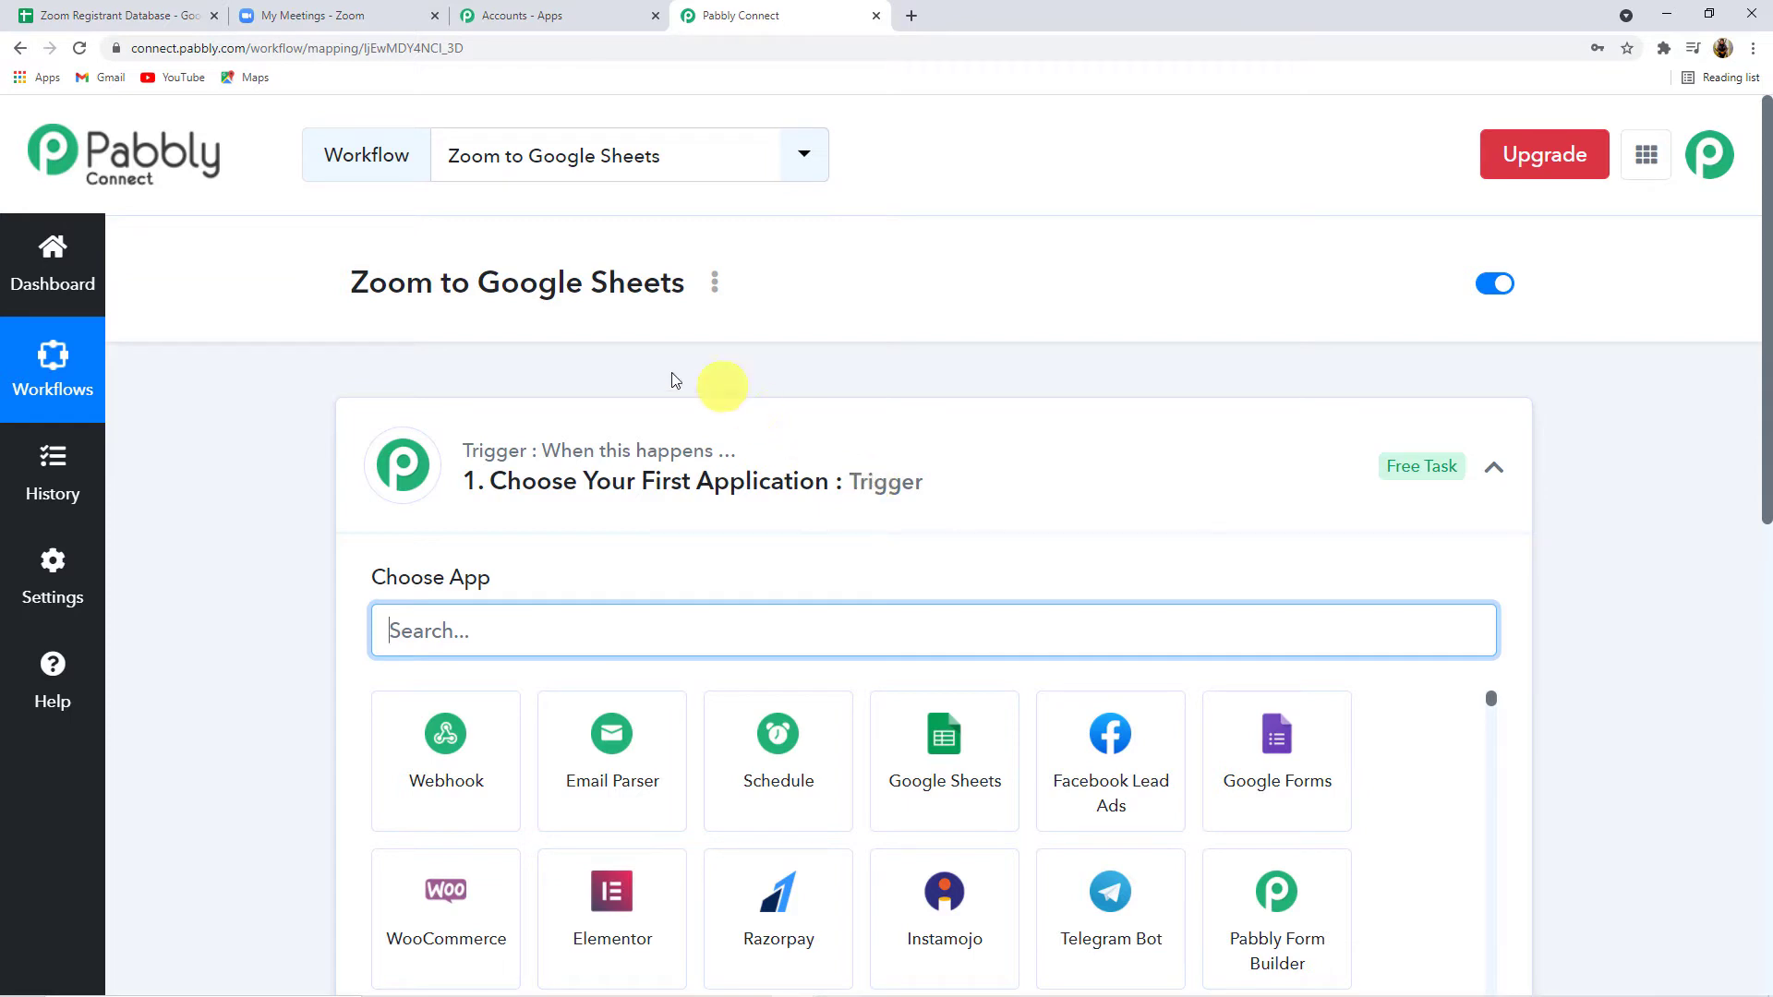
Search for Zoom and select it as the workflow's trigger app
scroll(462, 388, "down", 1)
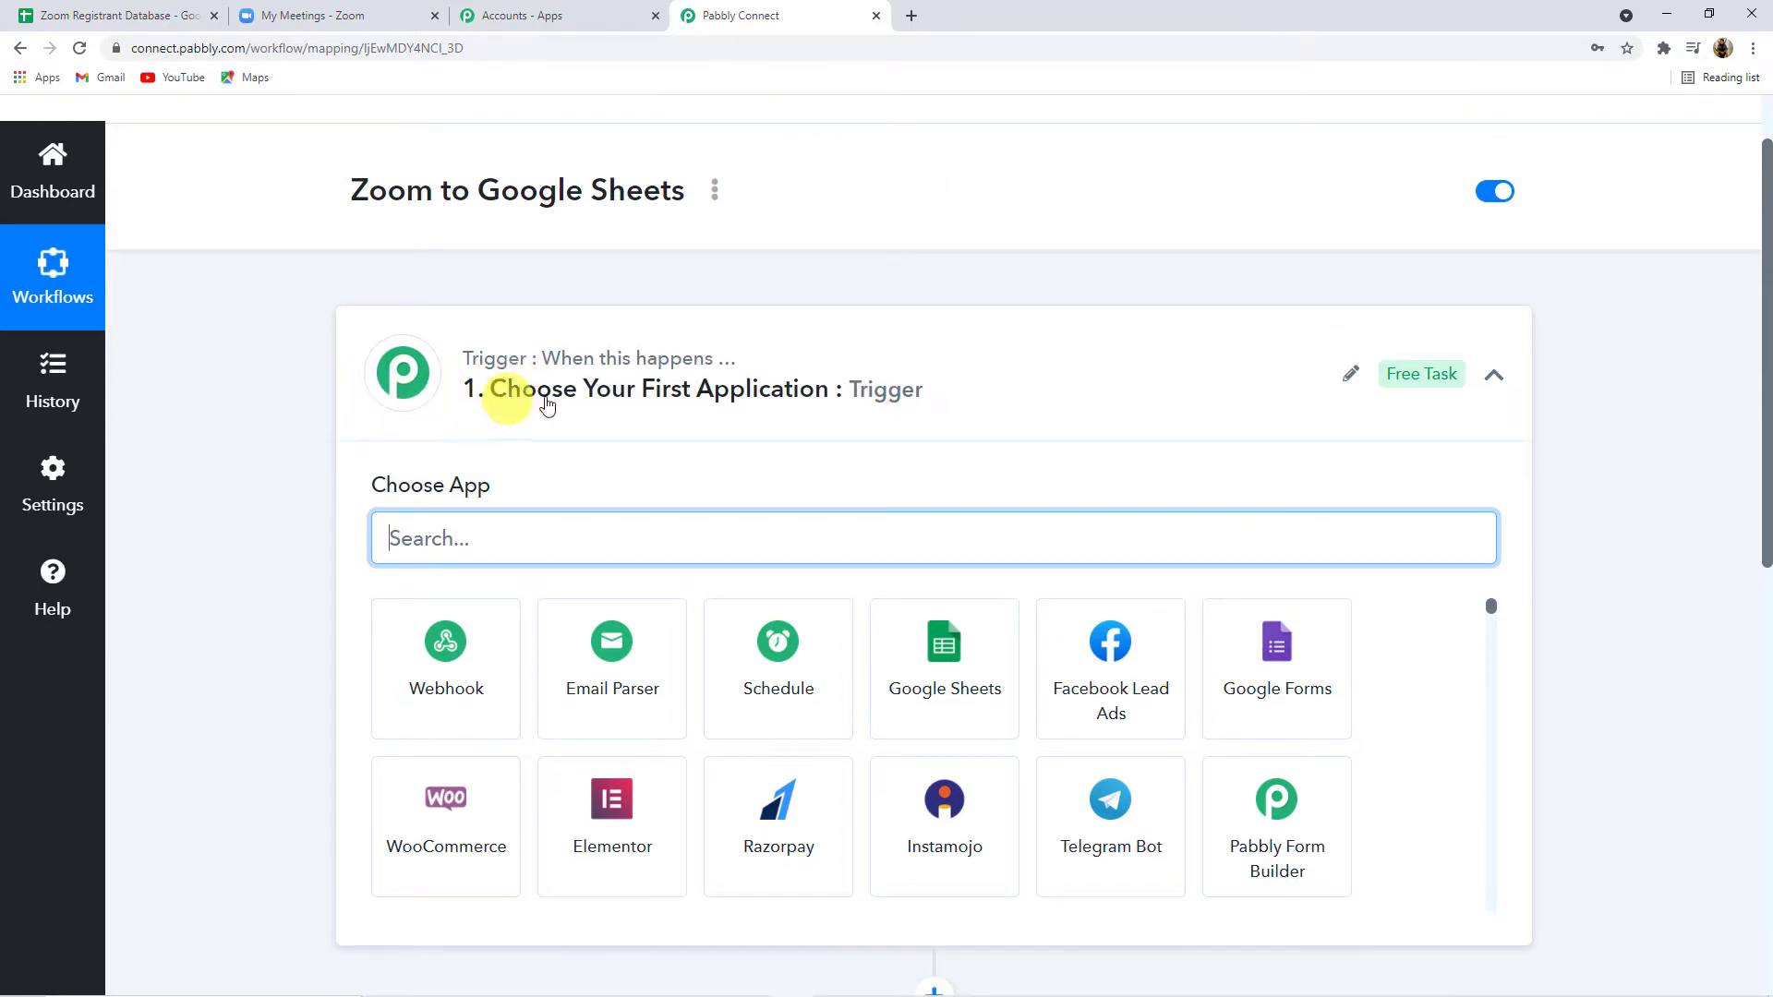
left_click(724, 377)
scroll(489, 443, "down", 3)
scroll(499, 443, "up", 1)
mouse_move(651, 457)
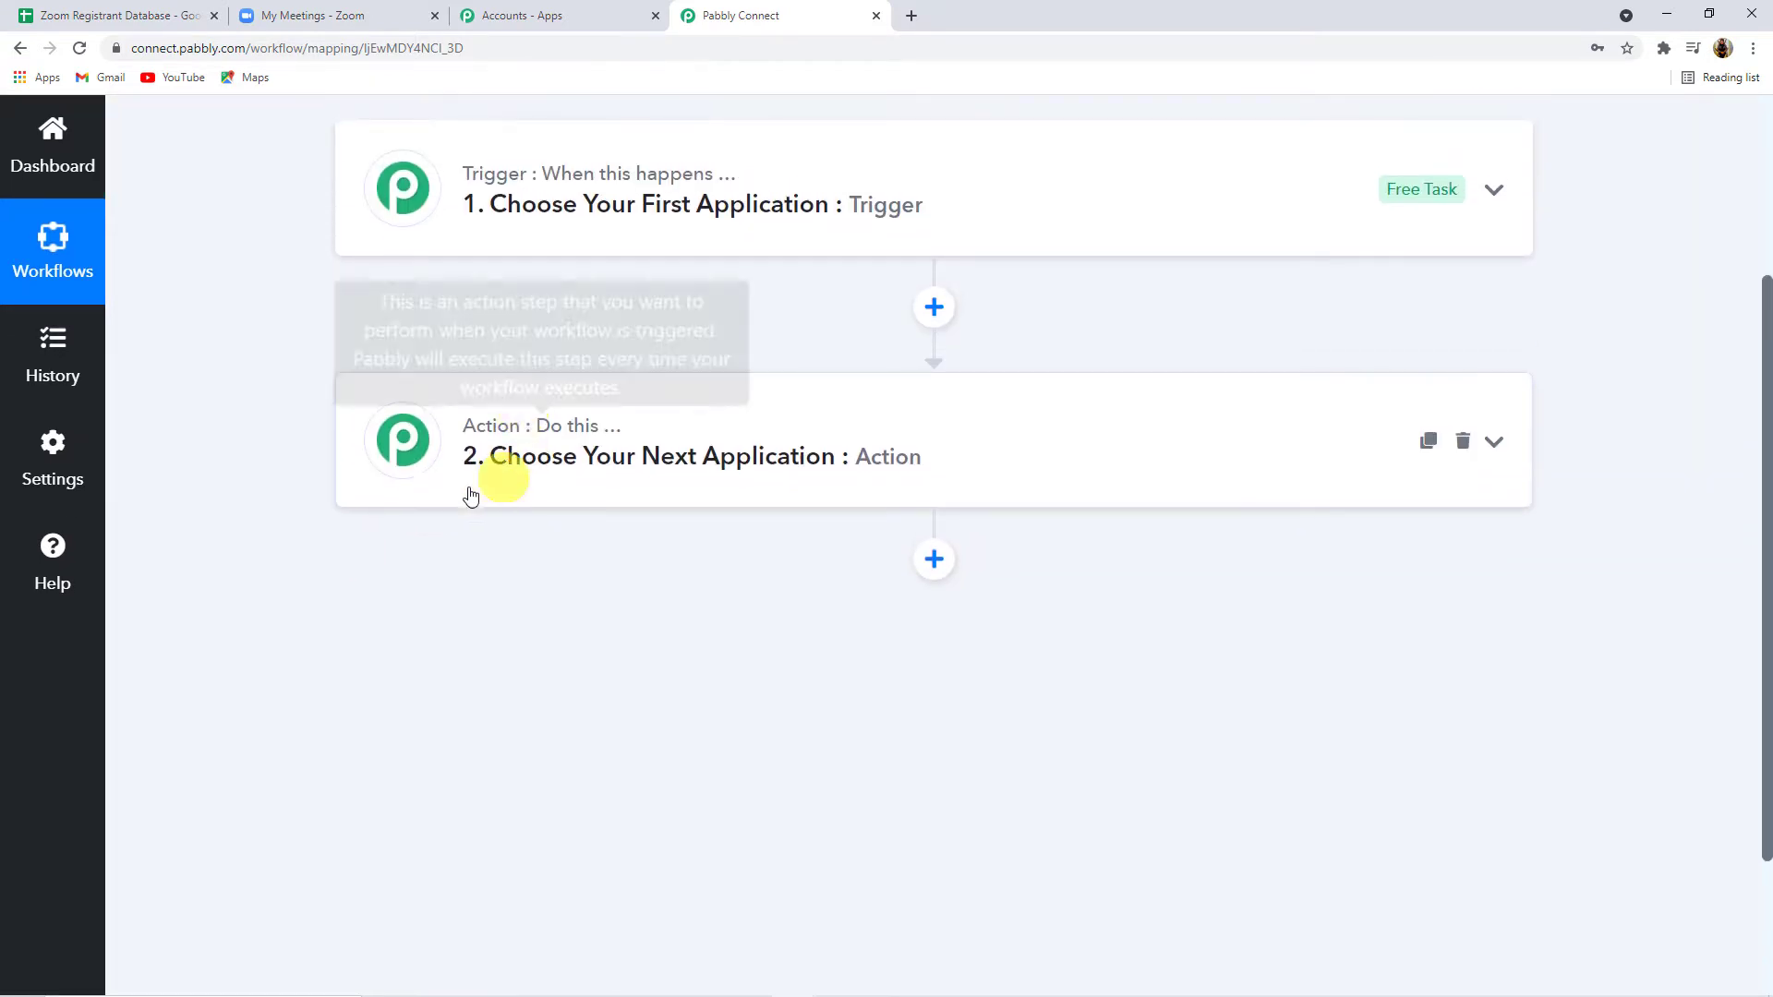
scroll(588, 458, "up", 3)
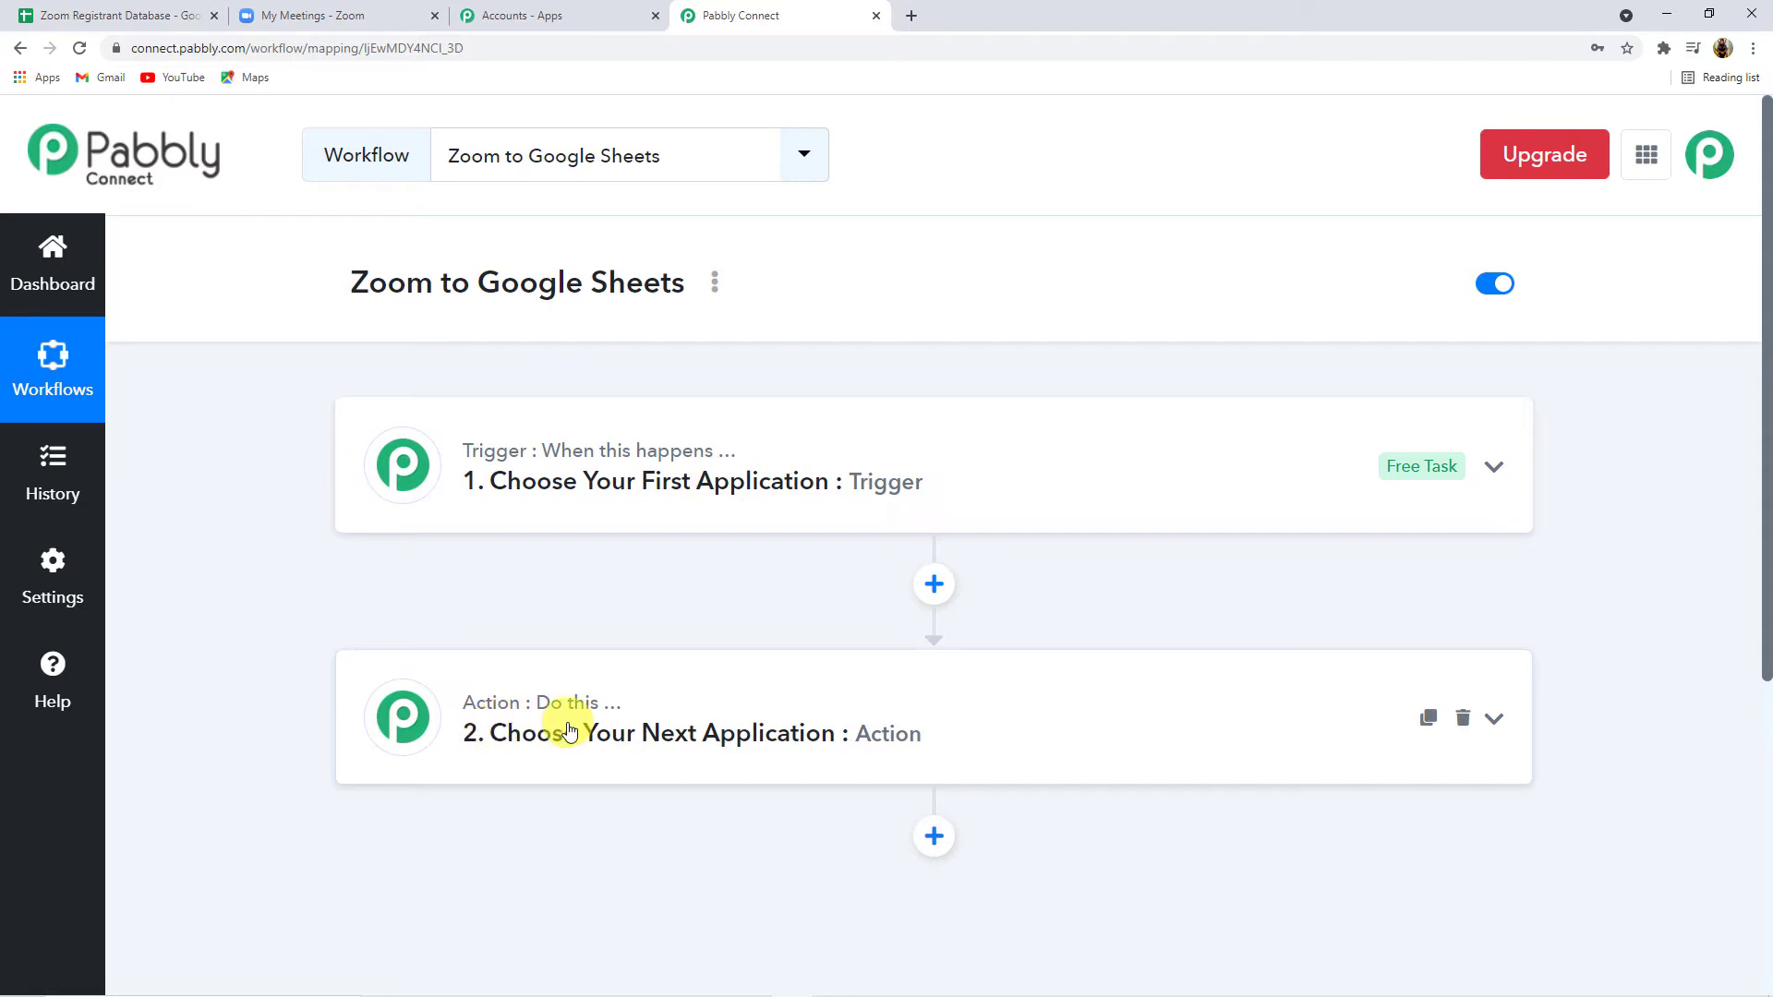
left_click(571, 488)
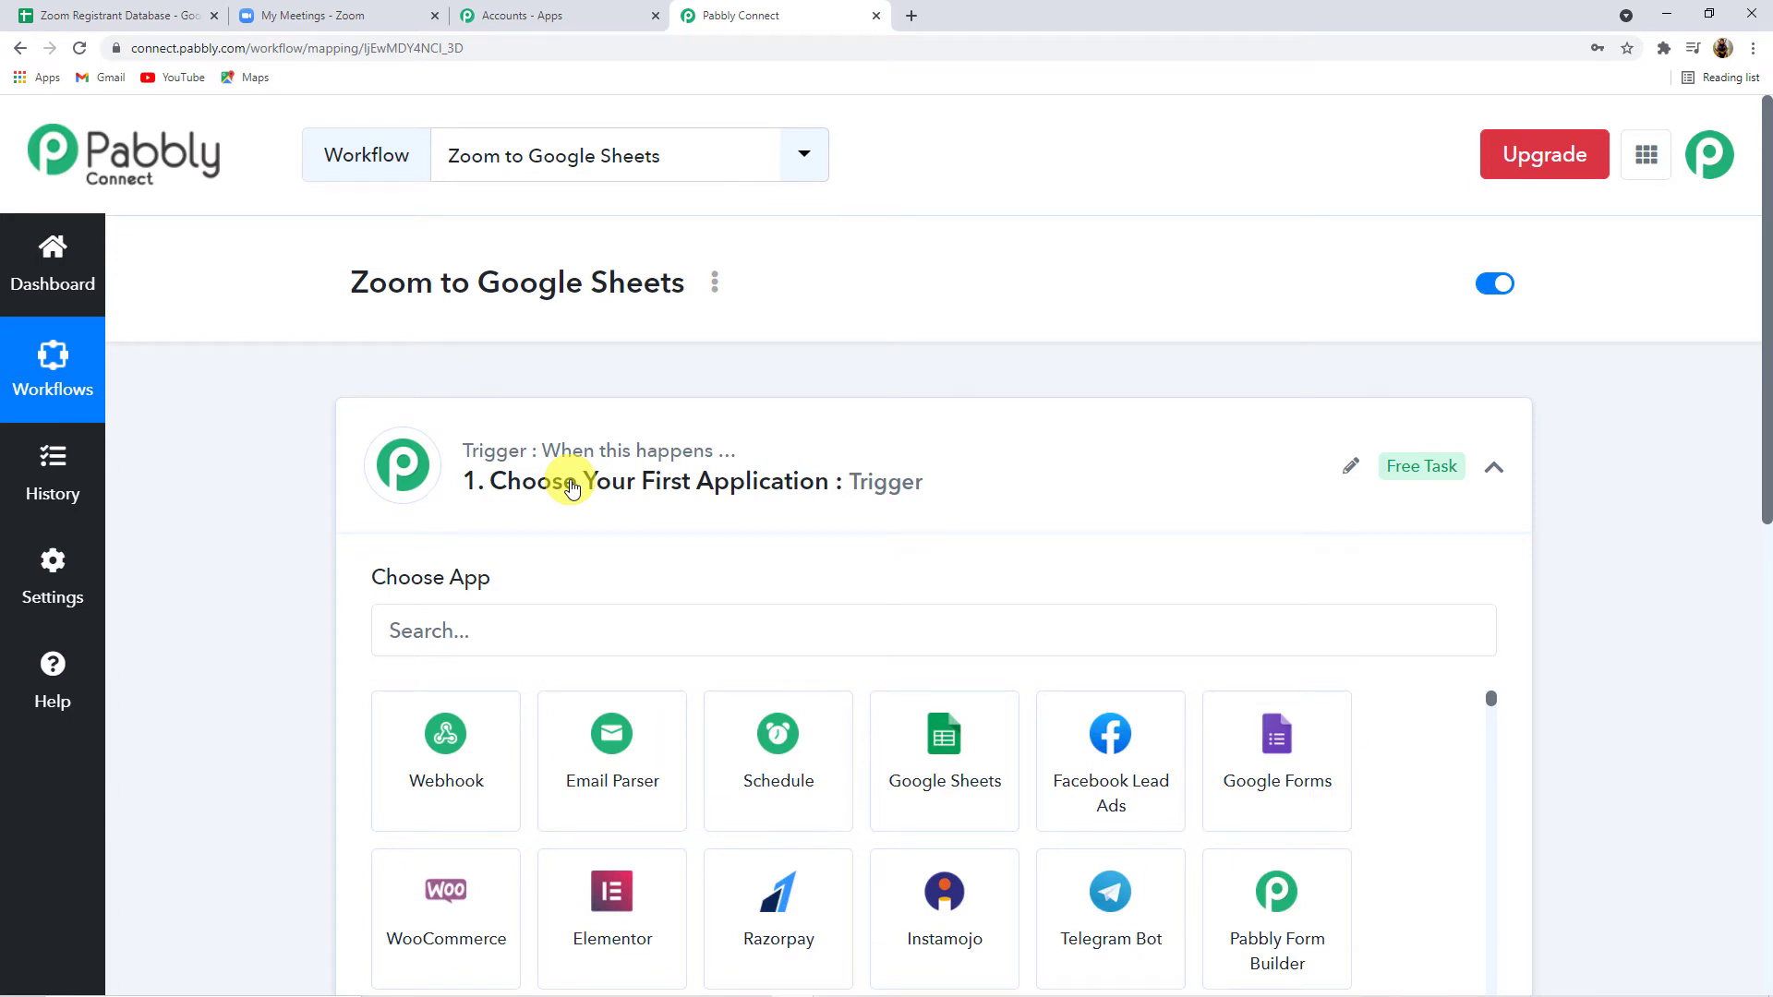
left_click(459, 630)
type("Zoom")
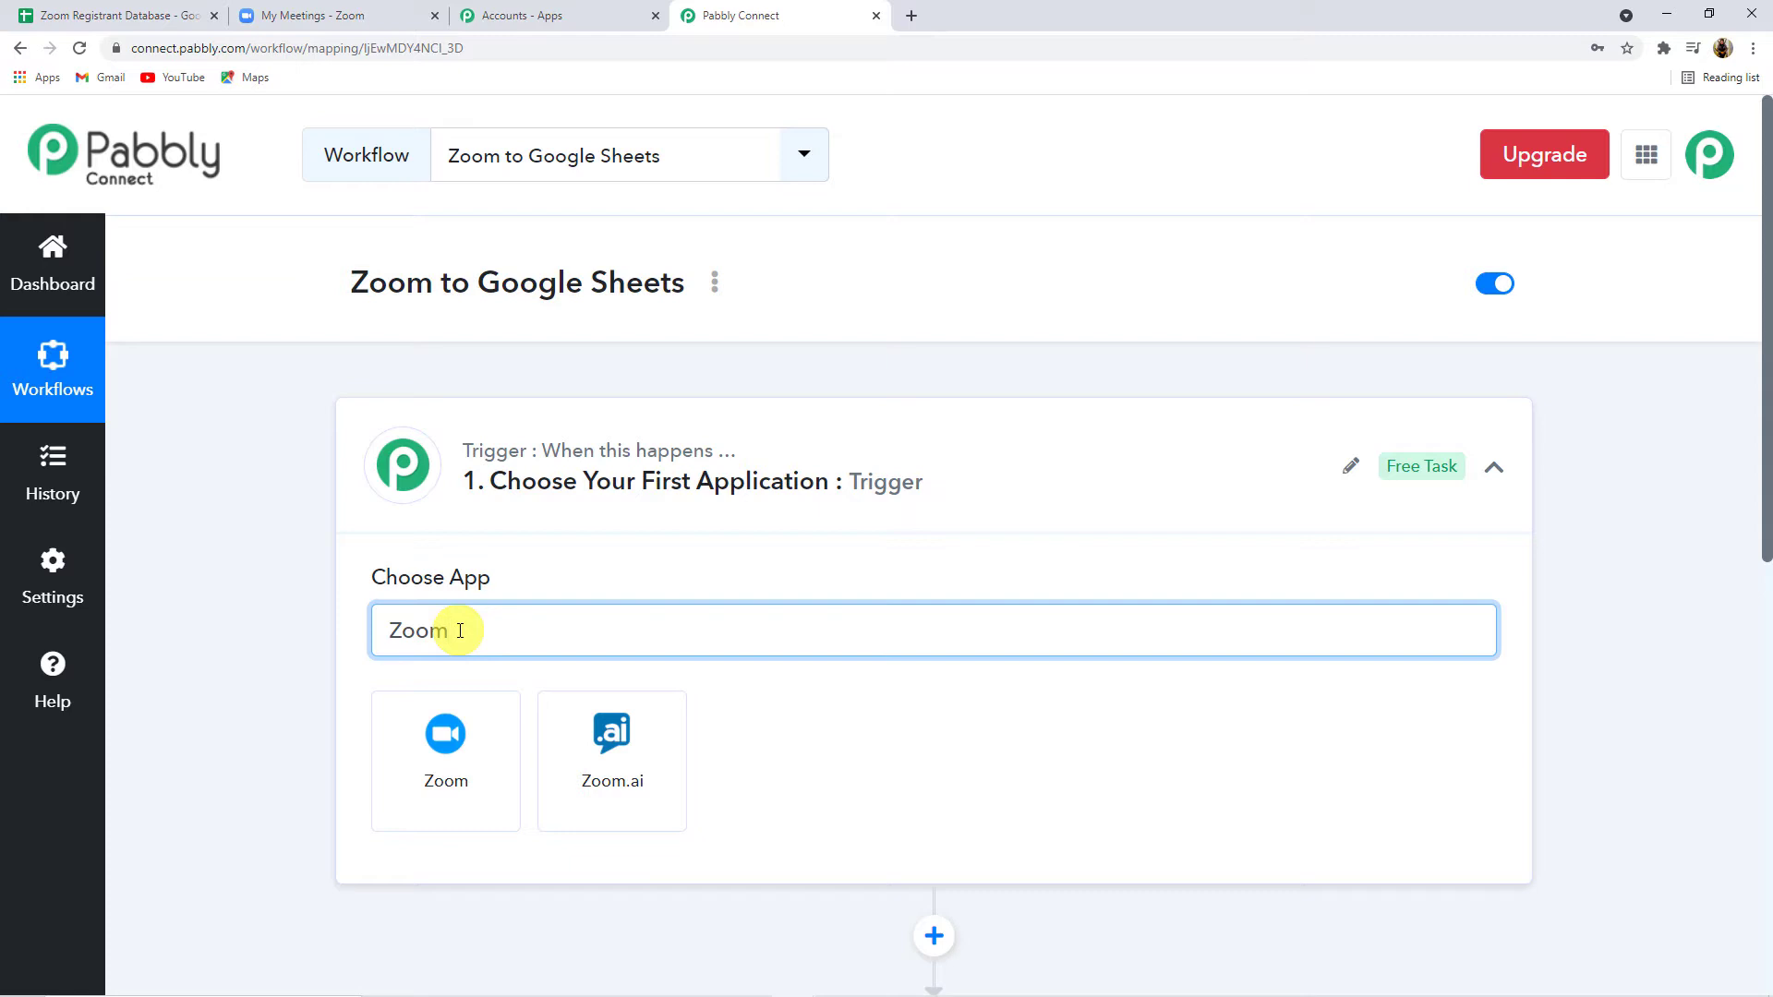
left_click(425, 753)
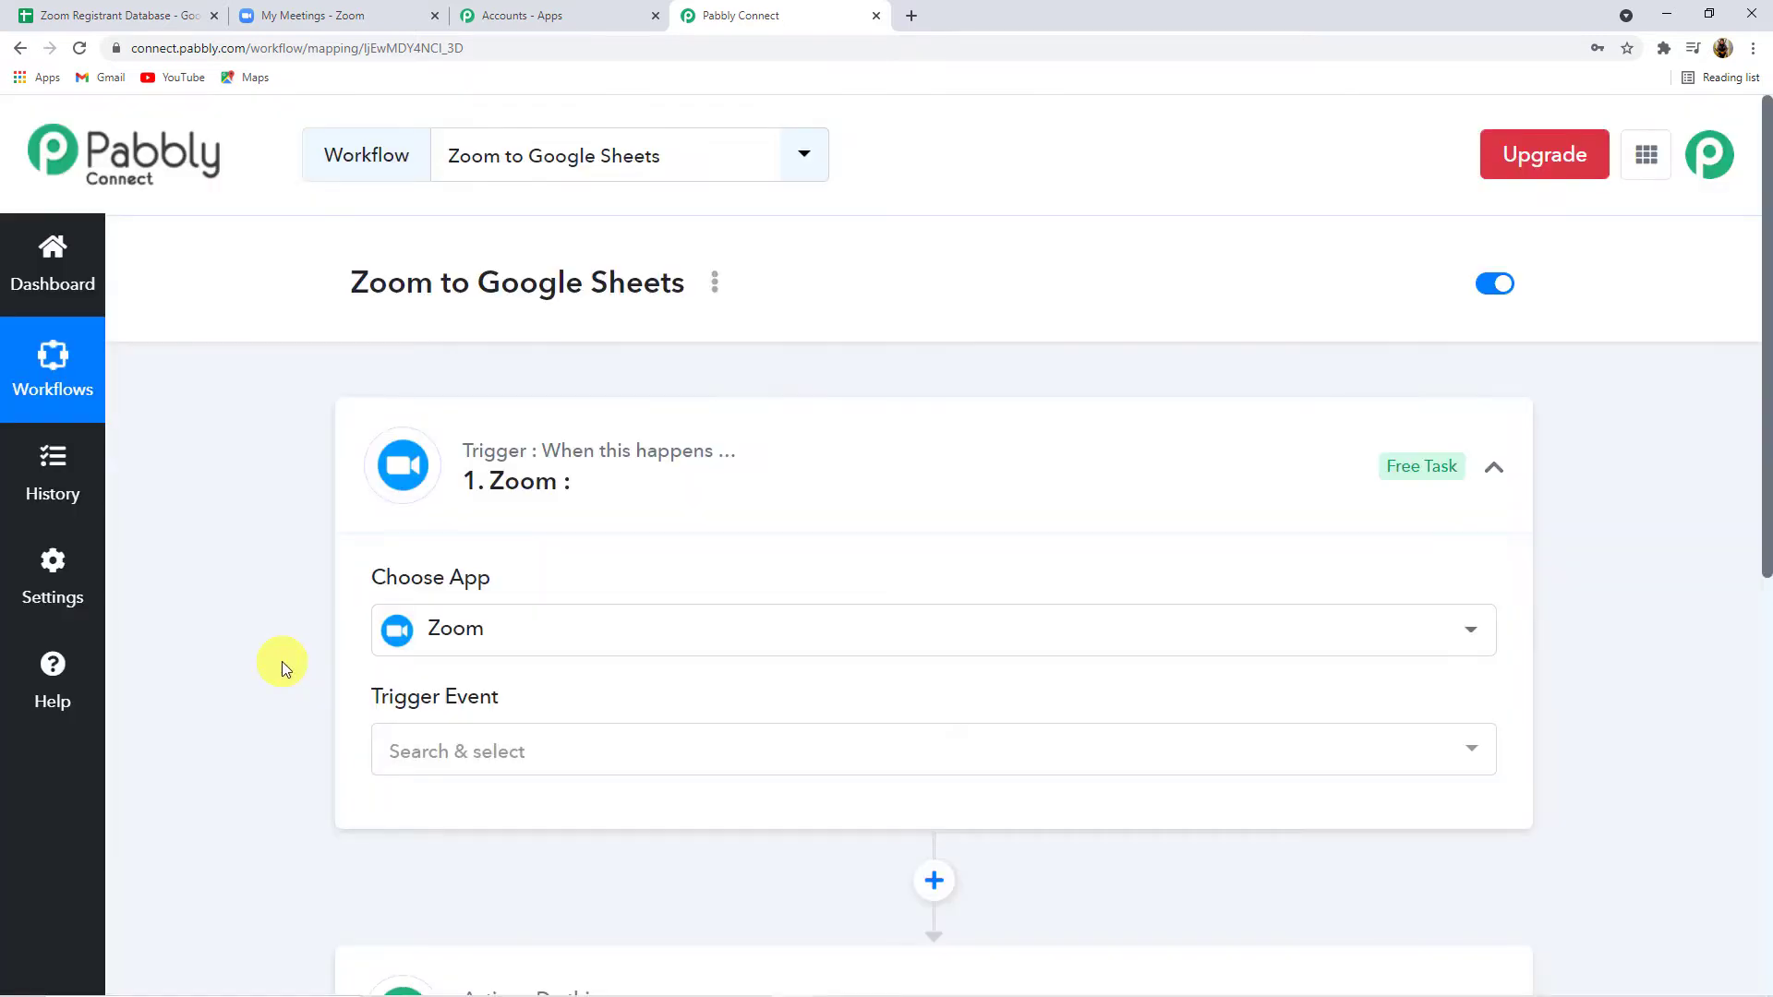
Set the Zoom trigger event to Configure Webhooks
left_click(456, 748)
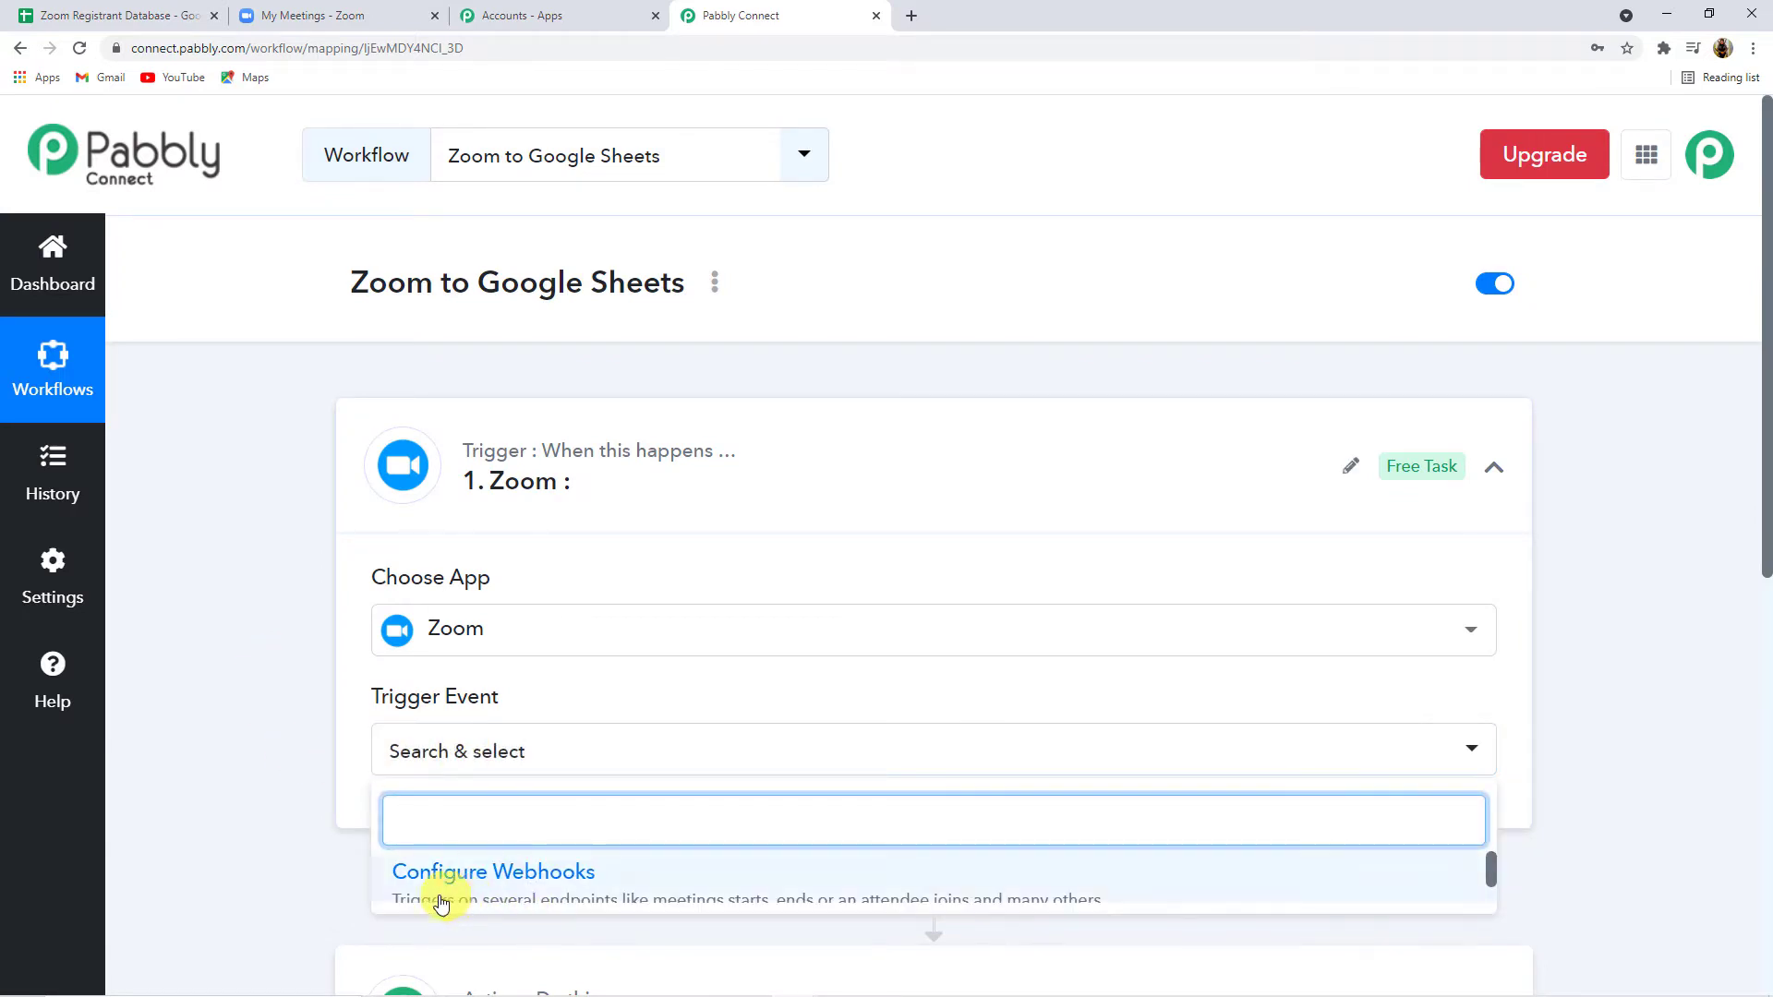
left_click(571, 882)
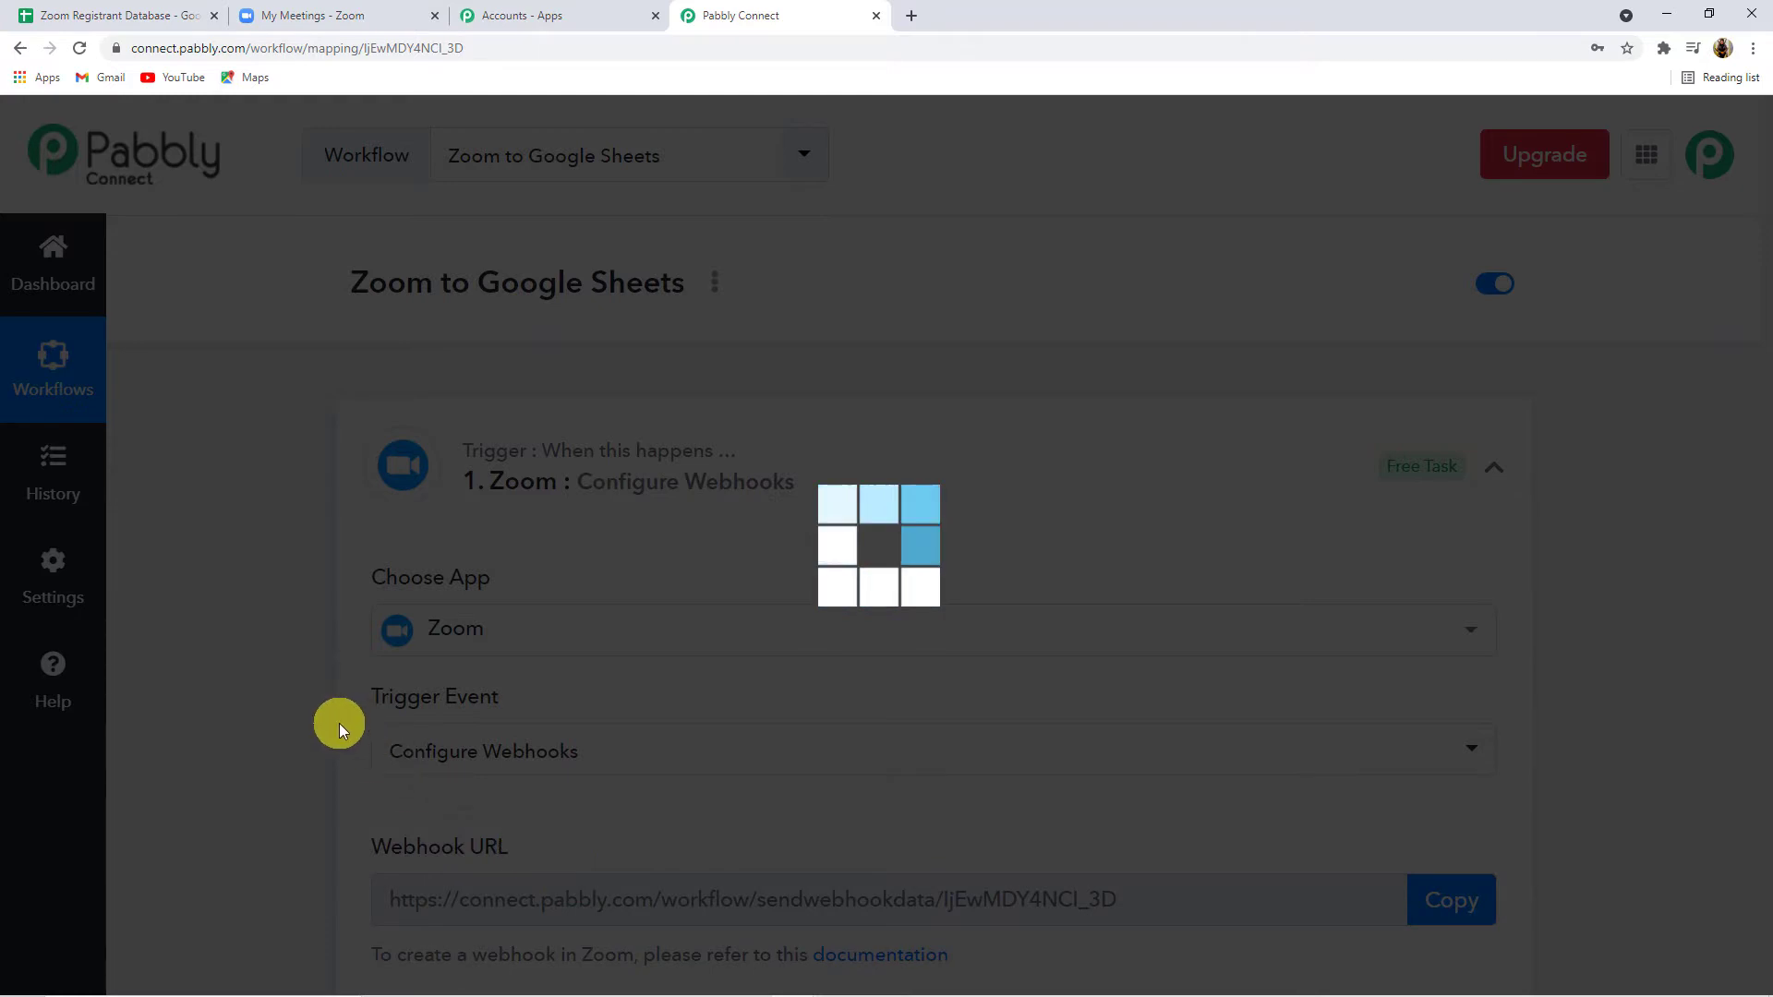
scroll(305, 702, "down", 3)
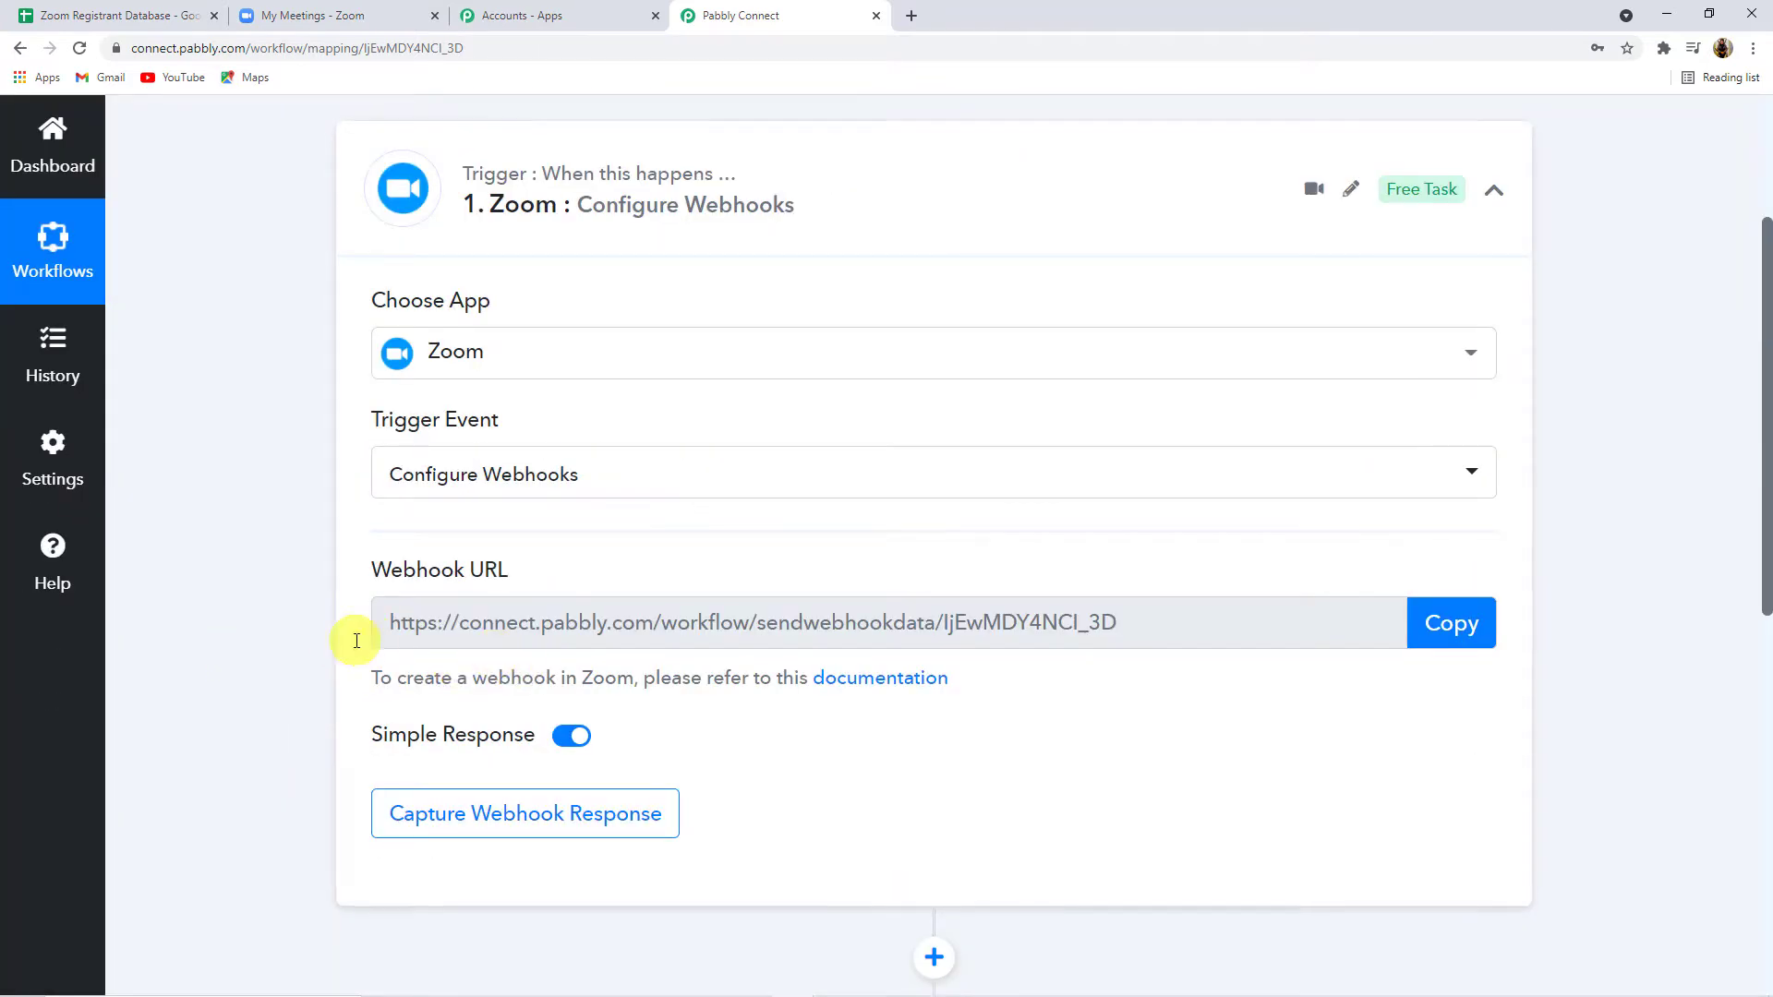
mouse_move(933, 623)
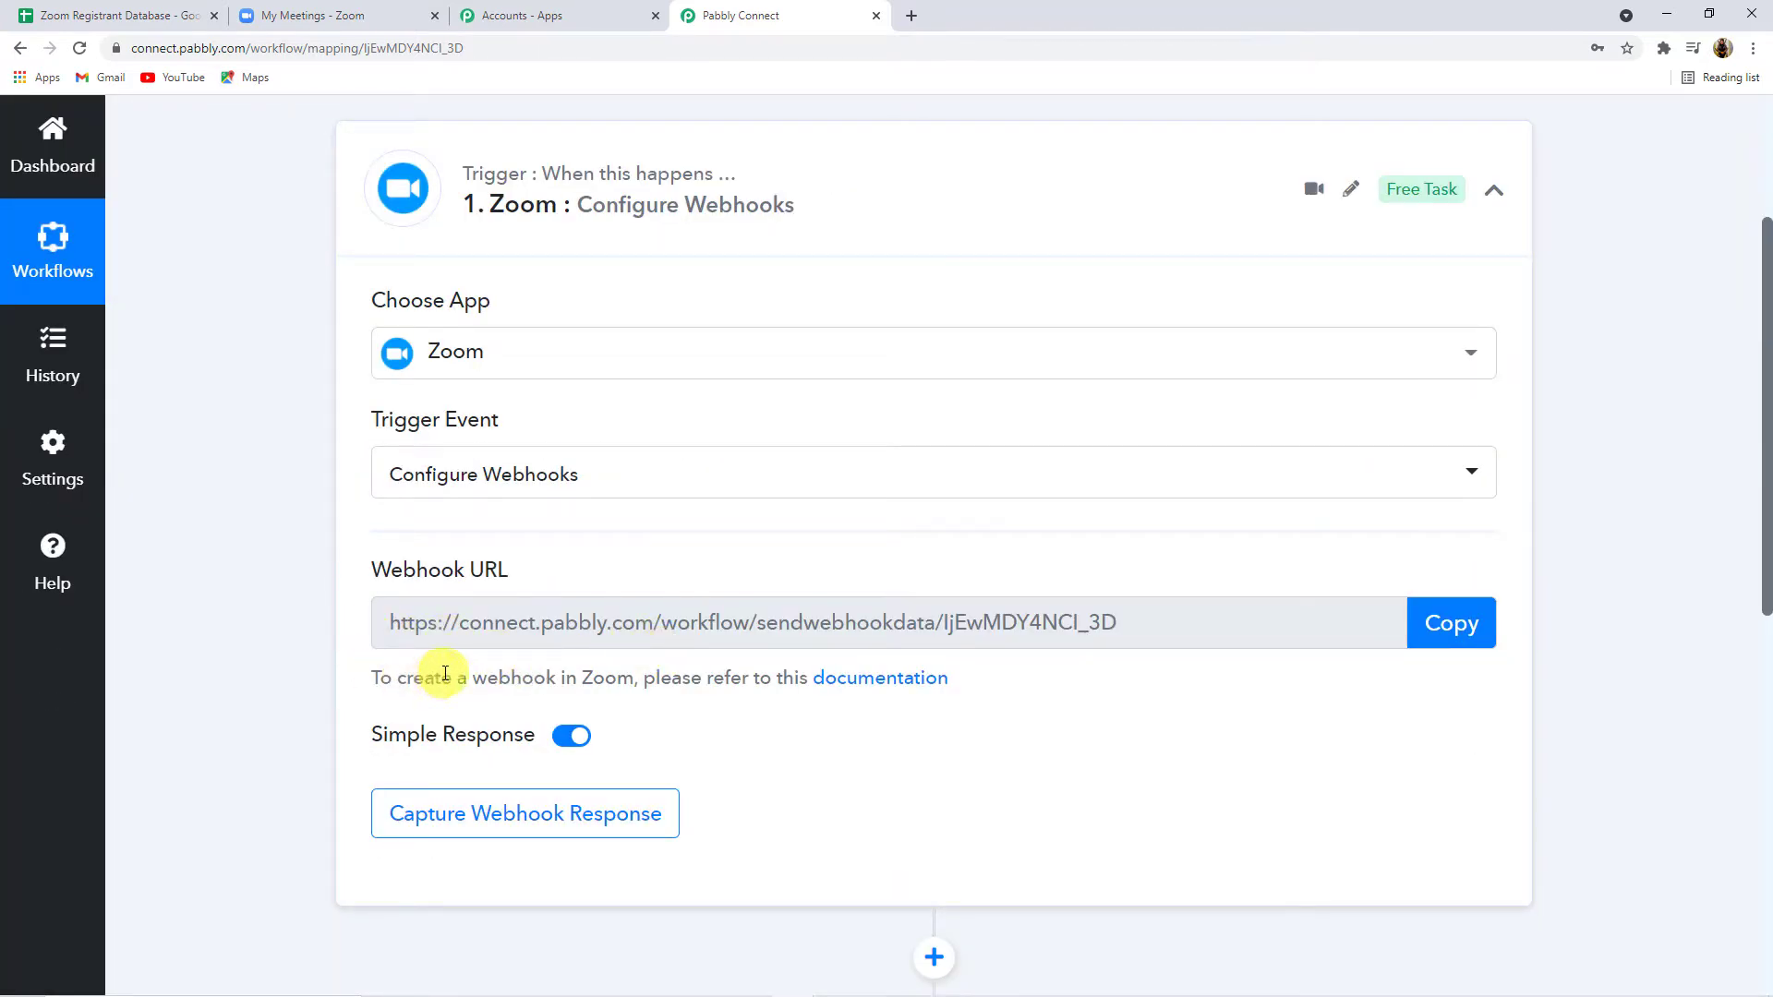
scroll(360, 651, "down", 3)
Search for Google and choose Google Sheets as the action app
scroll(358, 649, "down", 2)
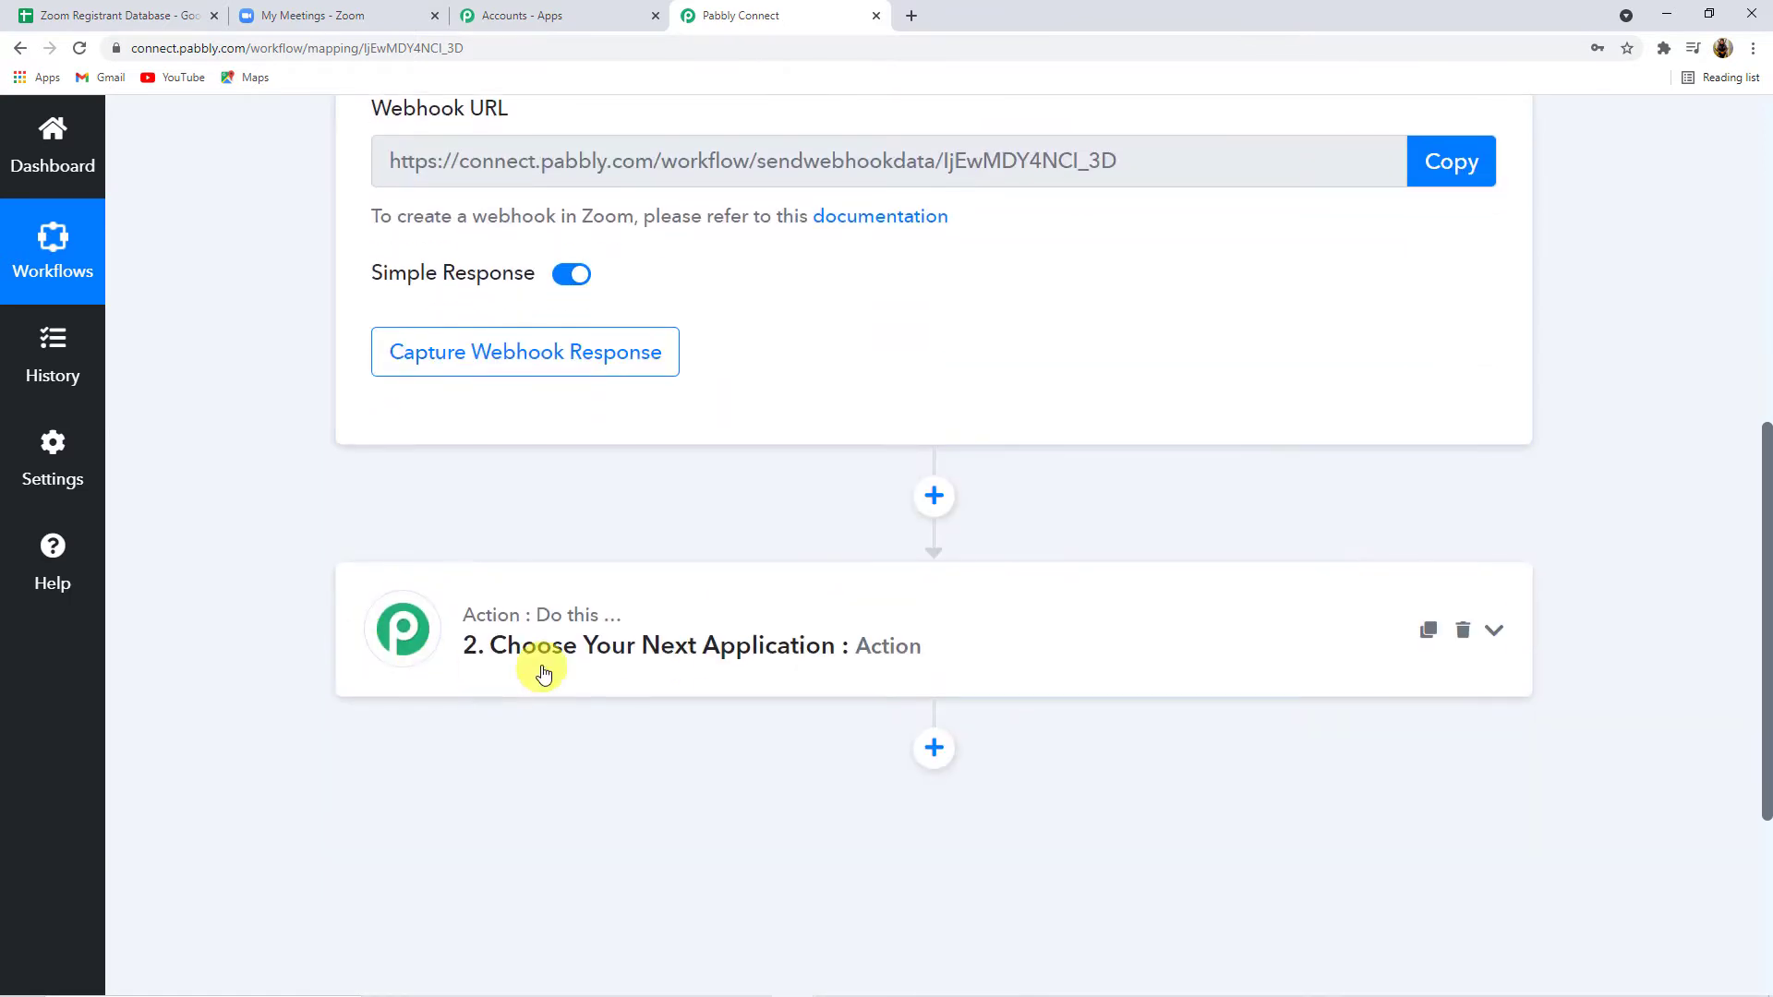
left_click(542, 661)
scroll(499, 600, "down", 1)
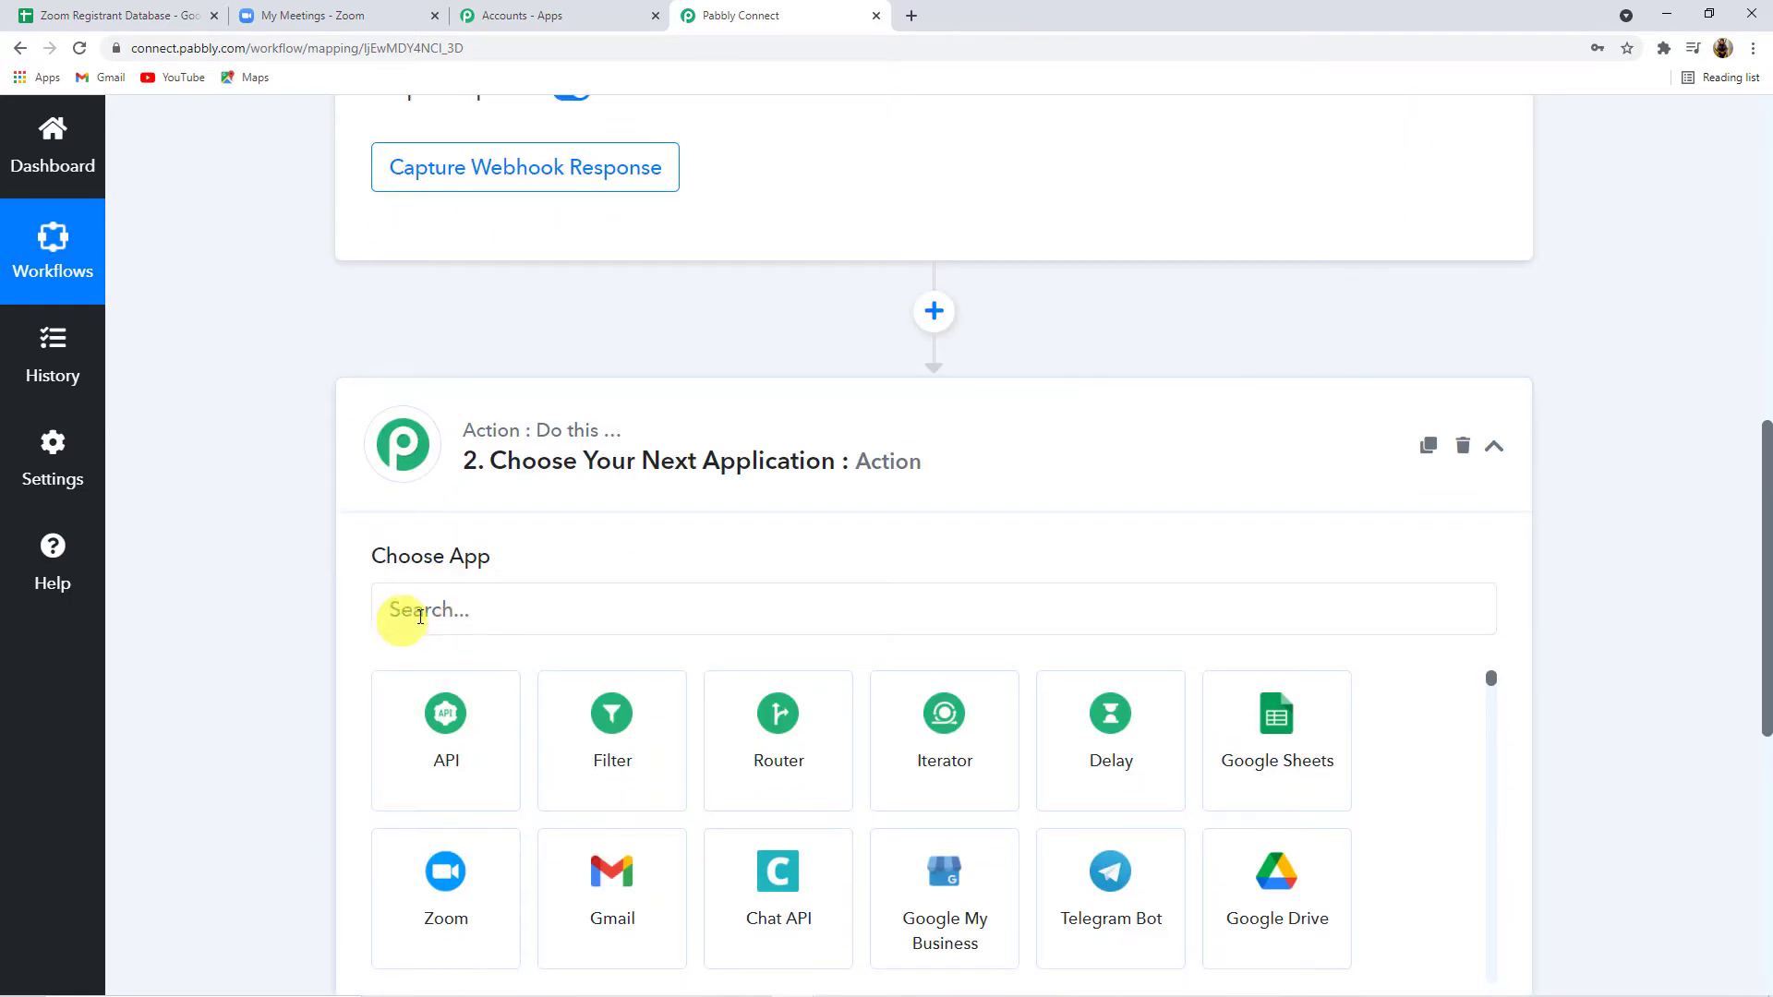
left_click(428, 615)
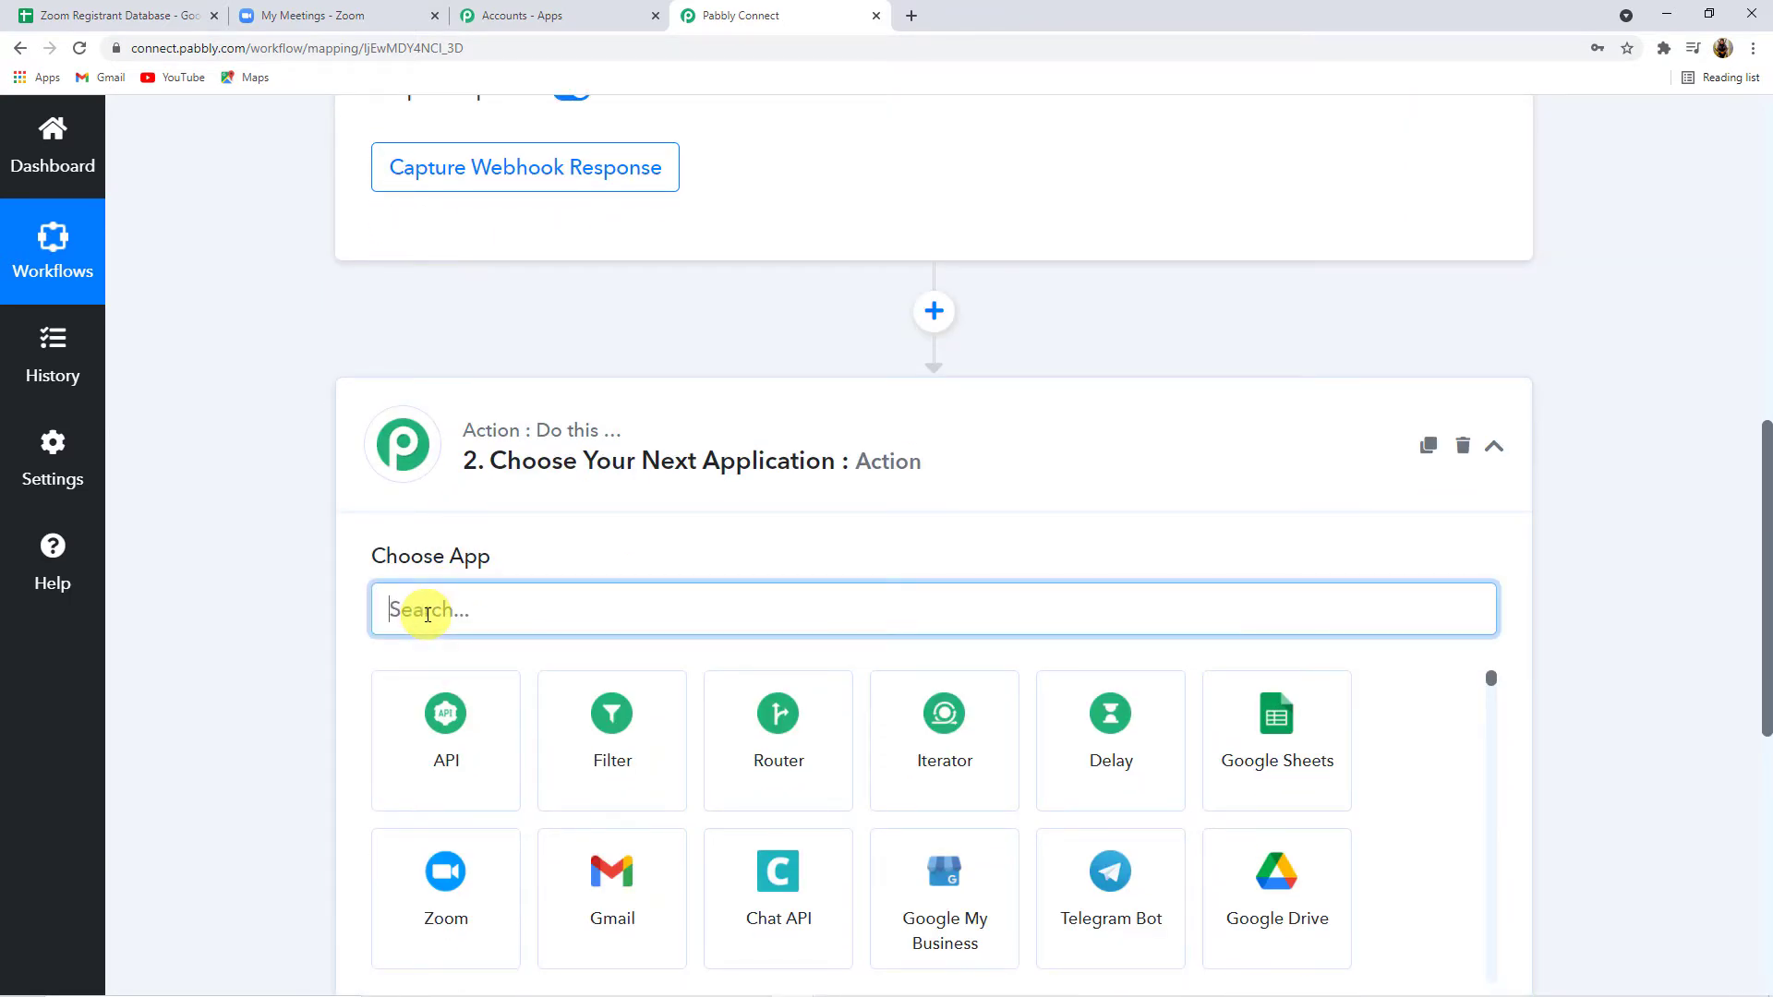
type("Go")
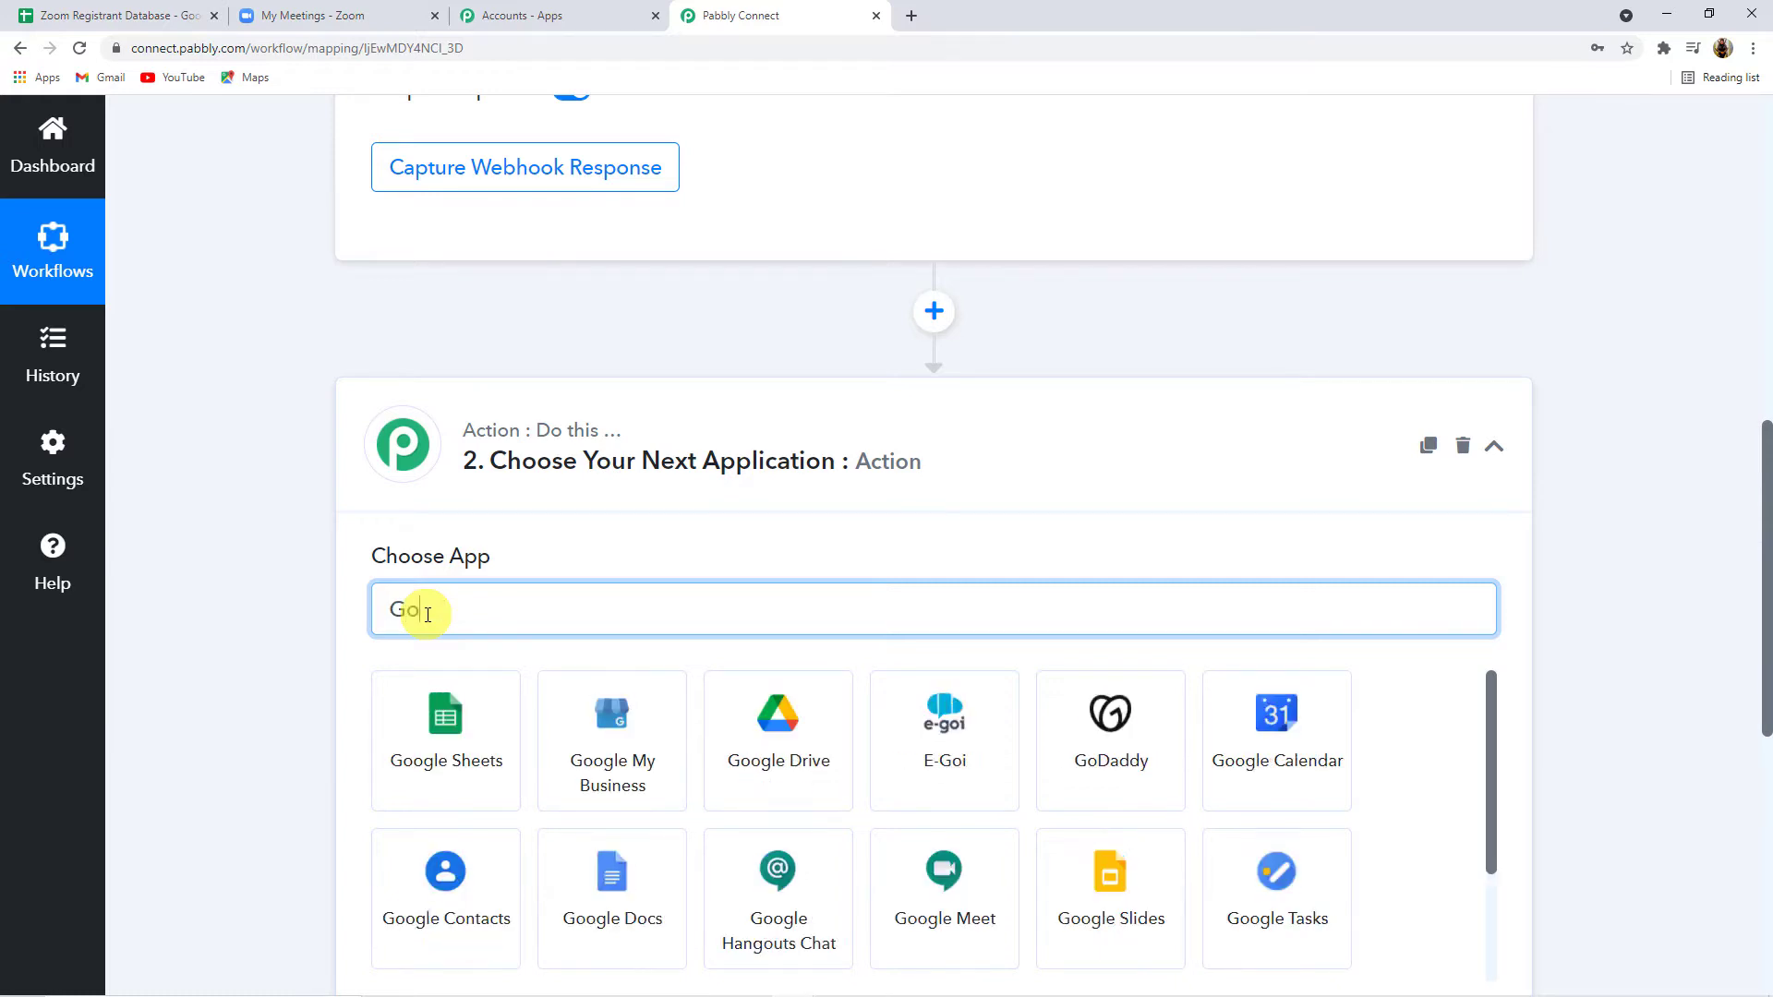
type("ogl")
left_click(447, 737)
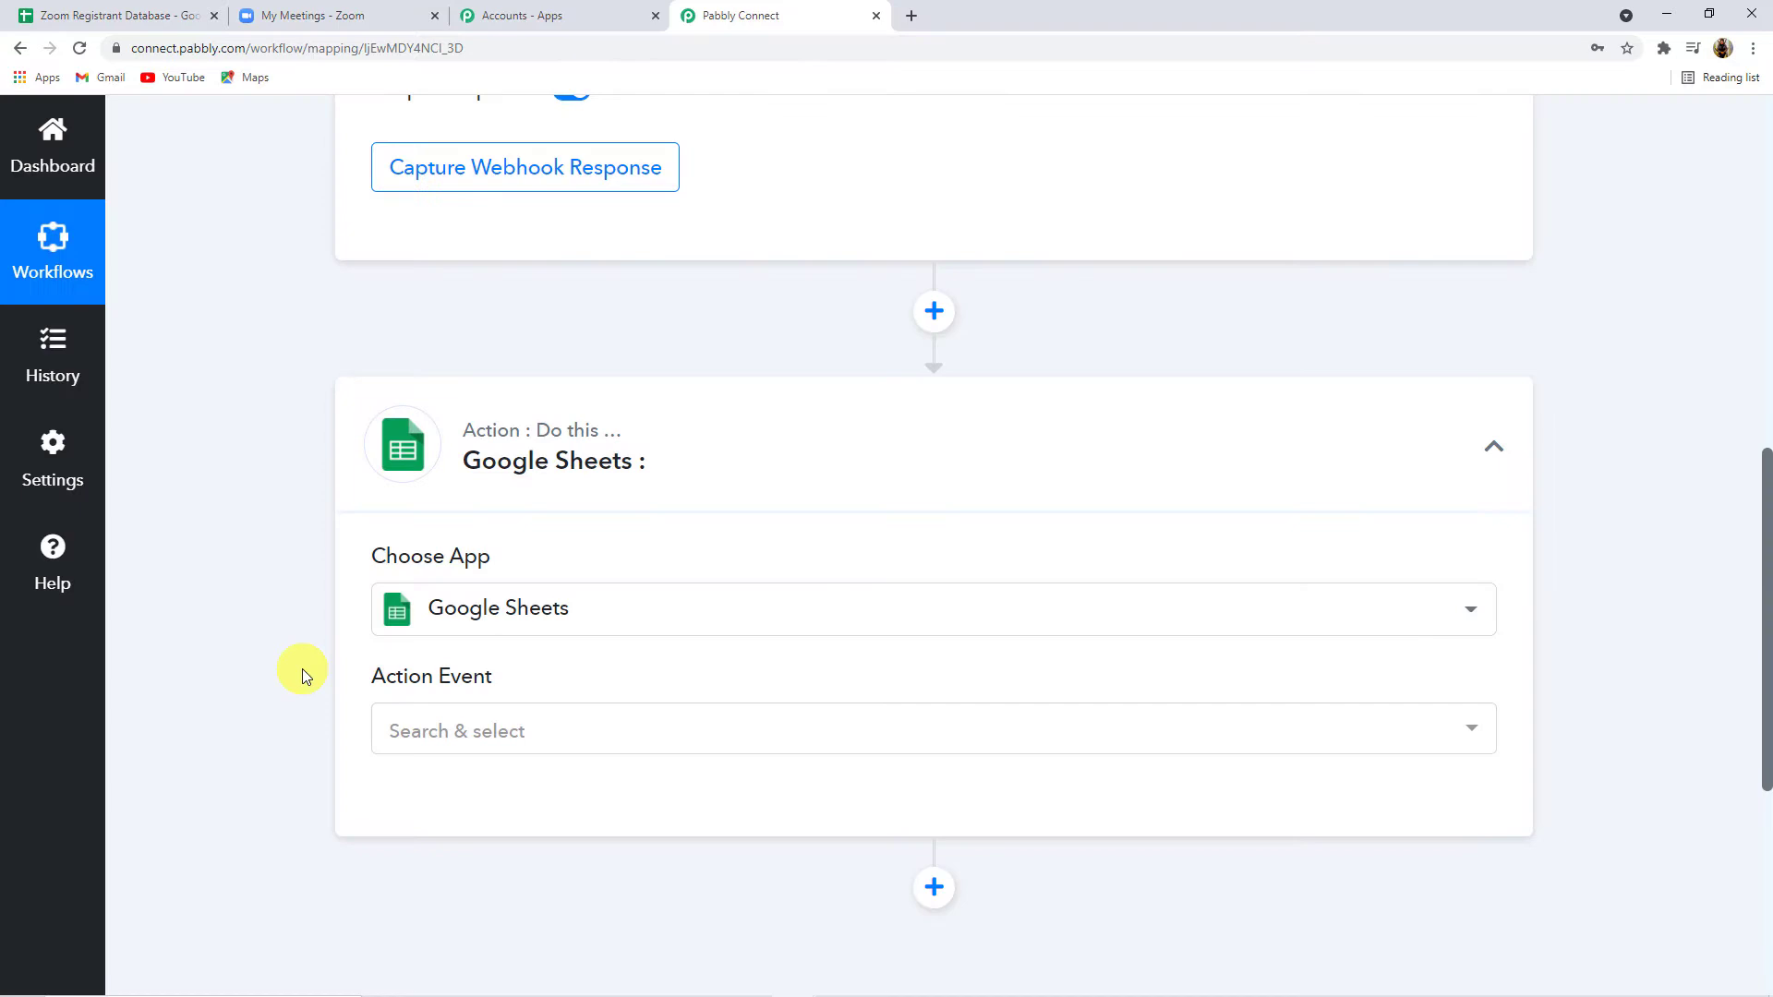
Set the Google Sheets action event to Add New Row
left_click(495, 732)
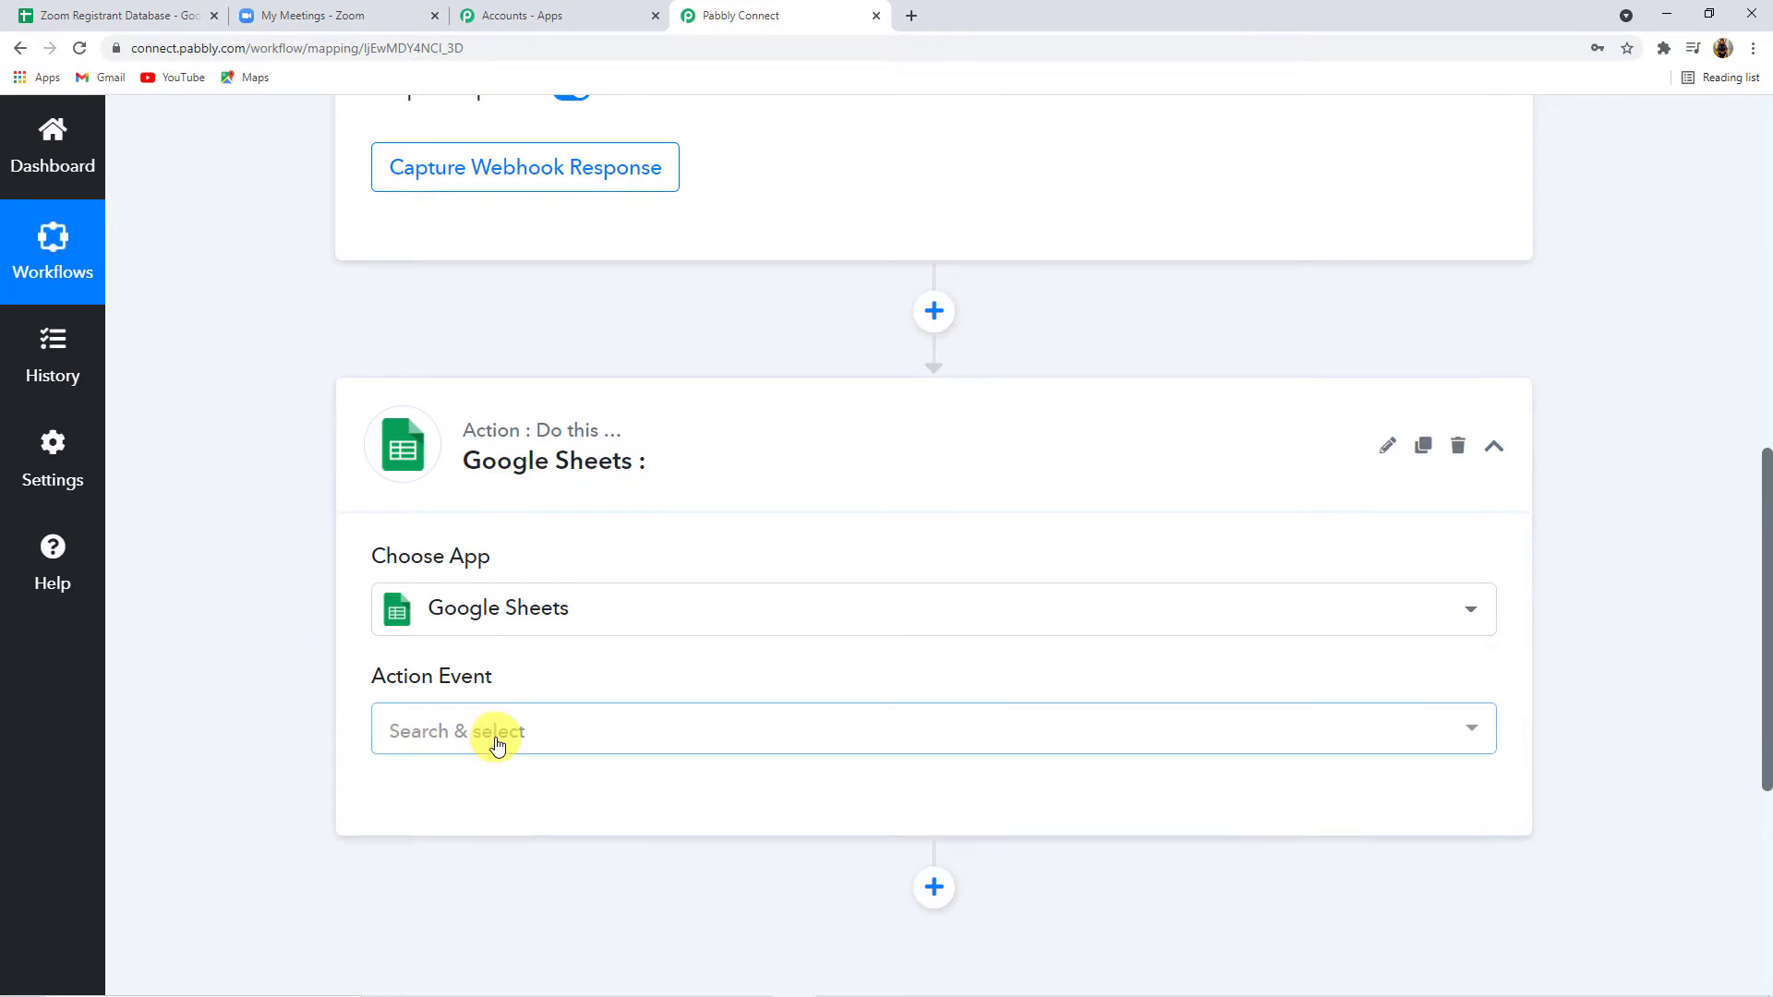
scroll(514, 452, "down", 1)
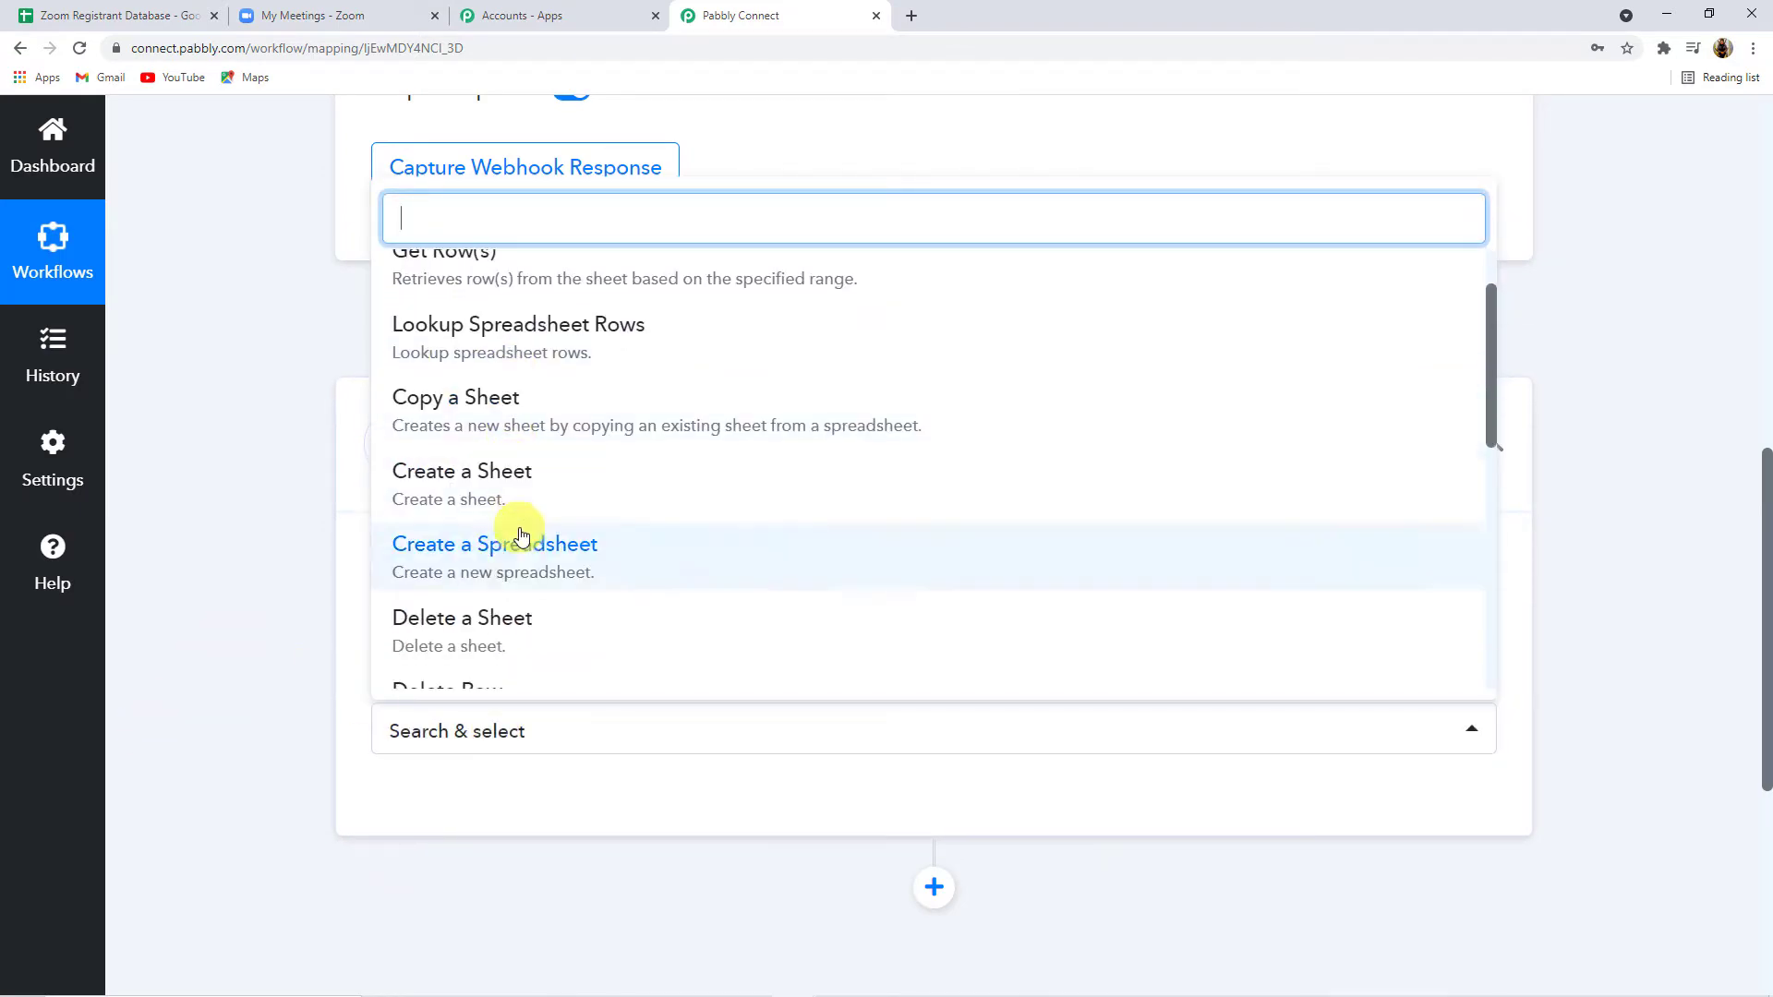
scroll(514, 665, "down", 2)
scroll(515, 526, "down", 2)
scroll(517, 555, "down", 3)
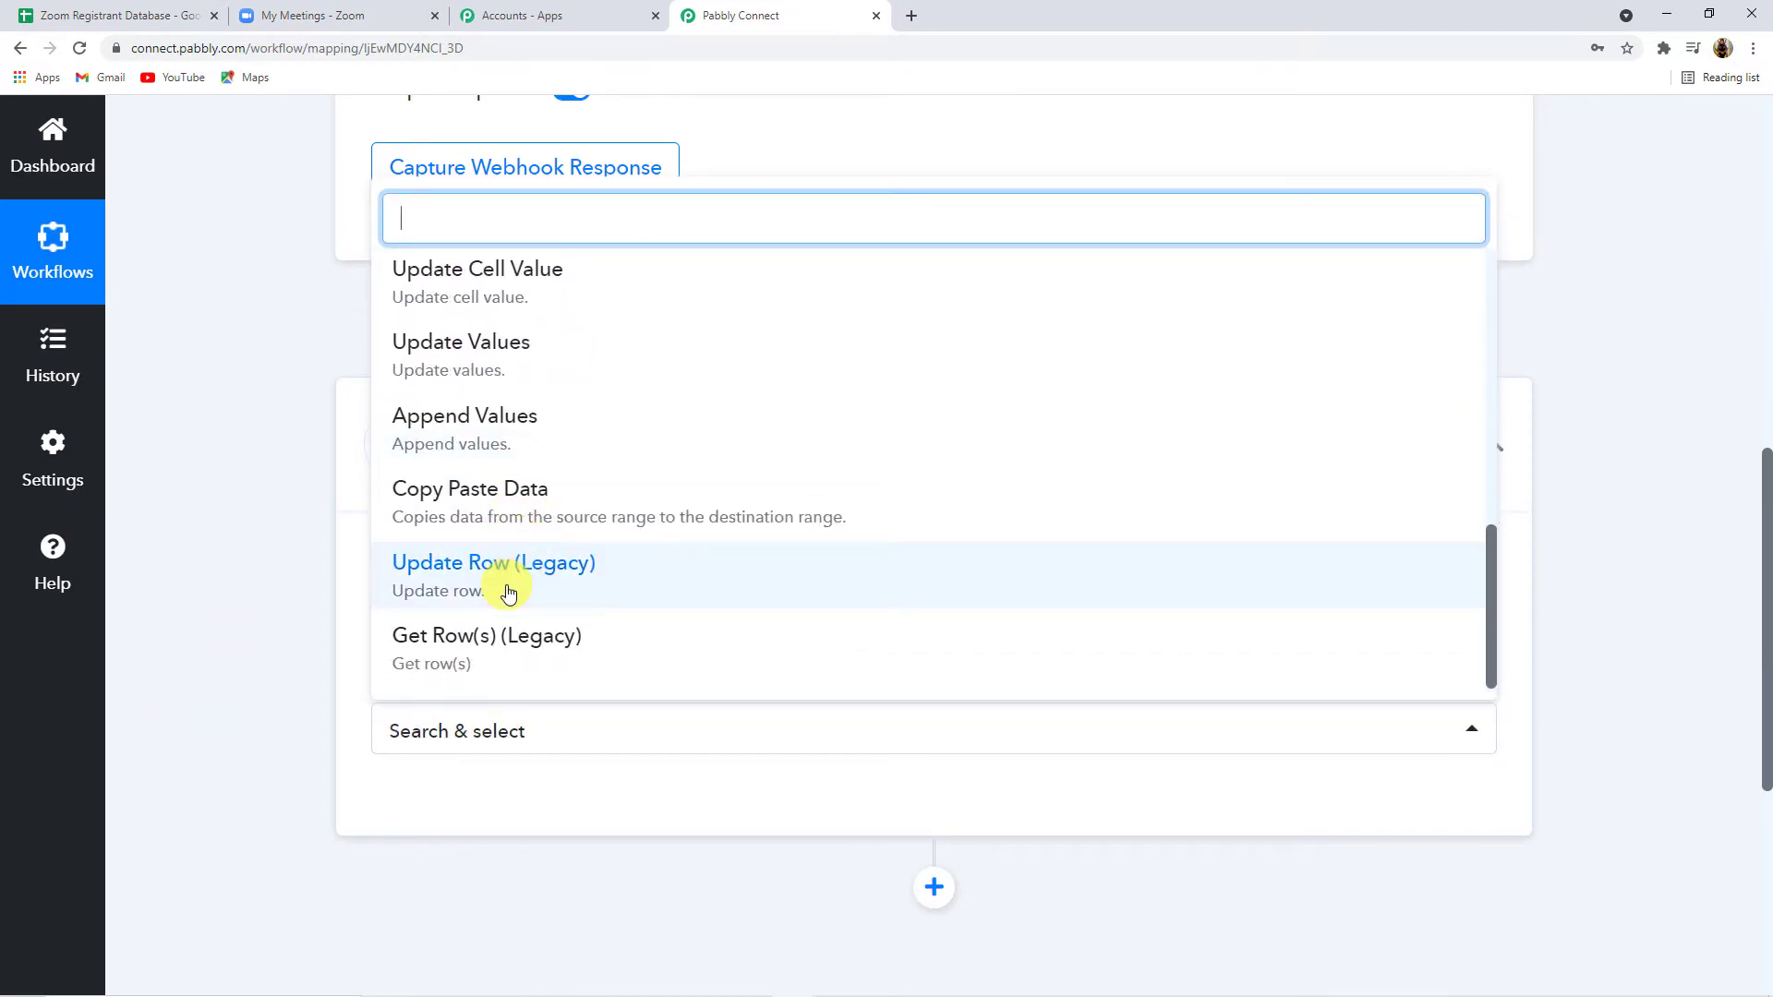
scroll(516, 591, "down", 1)
scroll(515, 554, "up", 1)
scroll(517, 508, "up", 2)
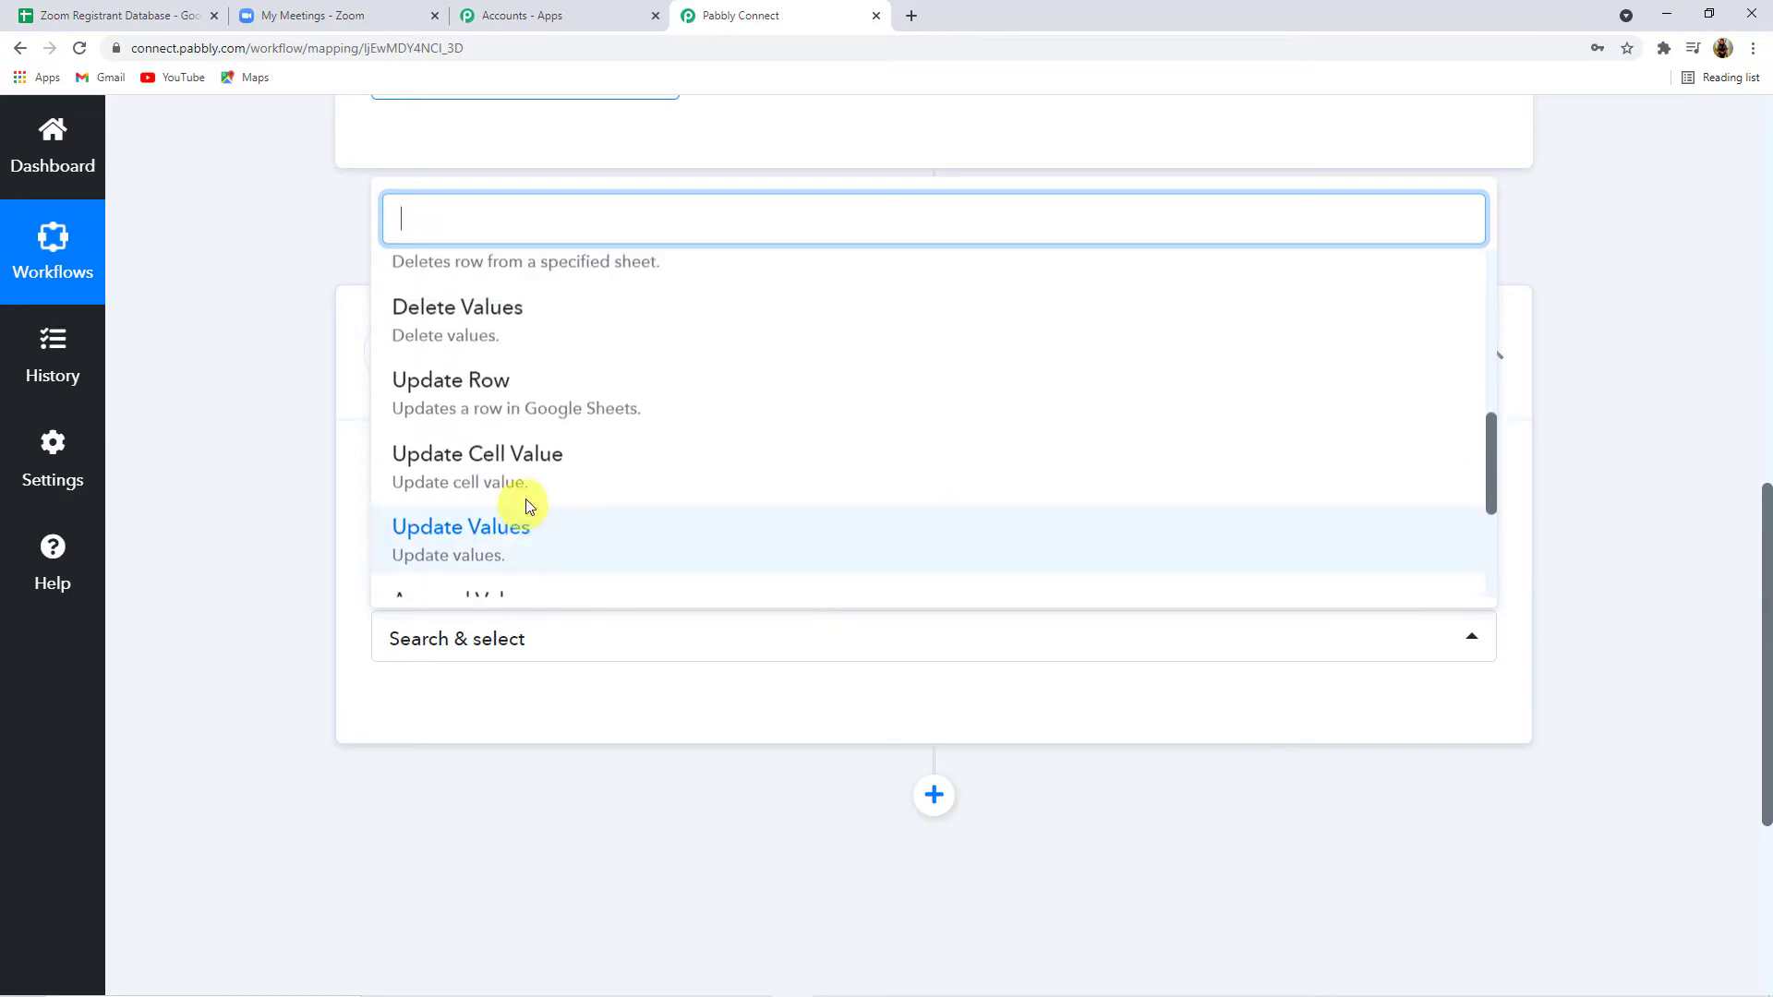
scroll(522, 503, "up", 1)
scroll(526, 499, "up", 4)
scroll(529, 494, "up", 1)
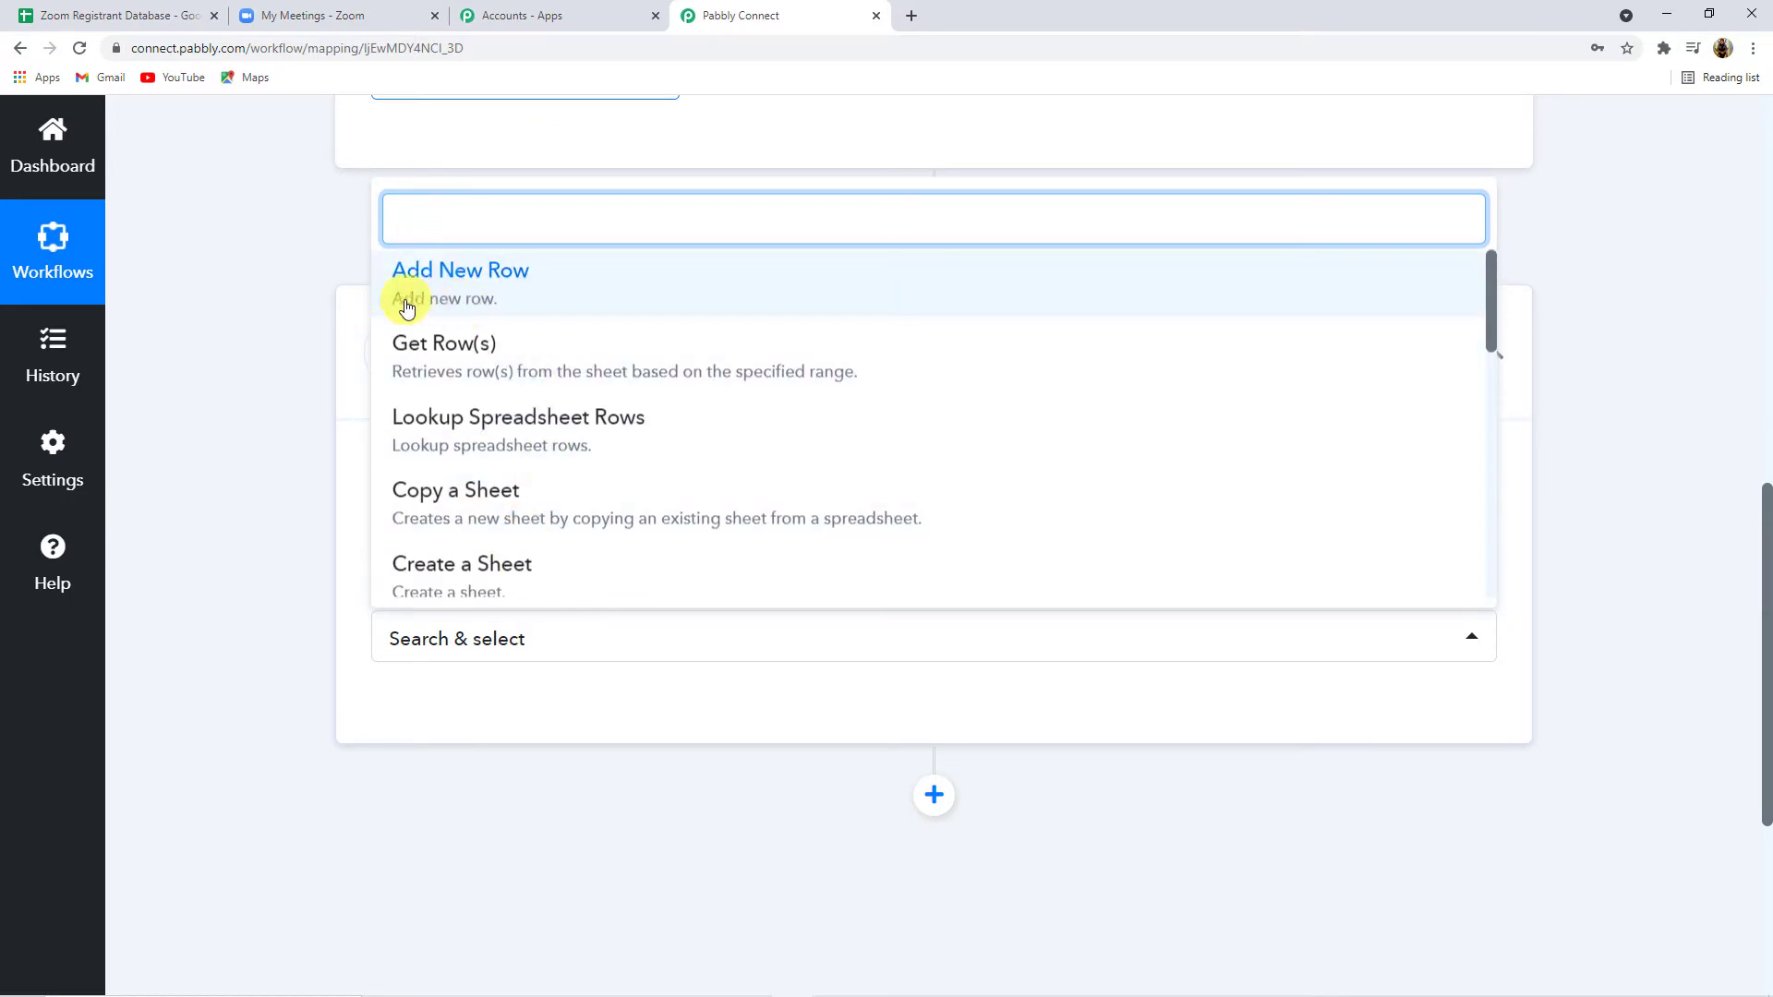
left_click(527, 295)
scroll(295, 448, "up", 3)
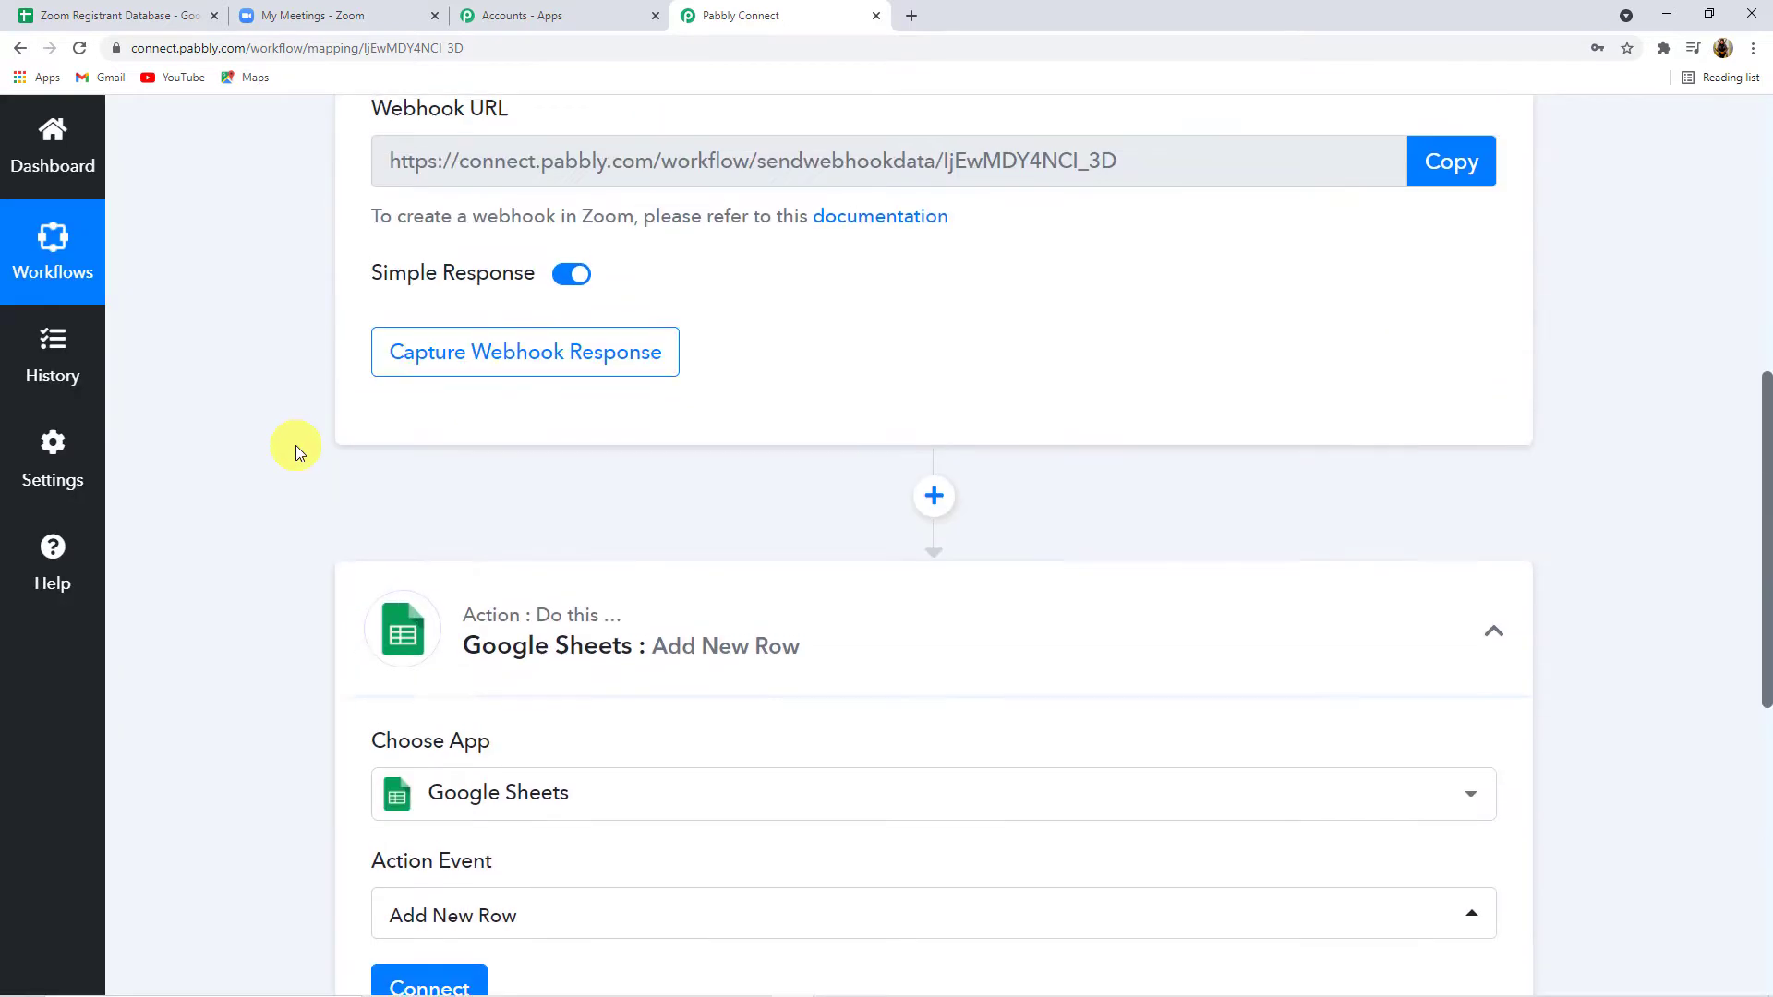
mouse_move(541, 615)
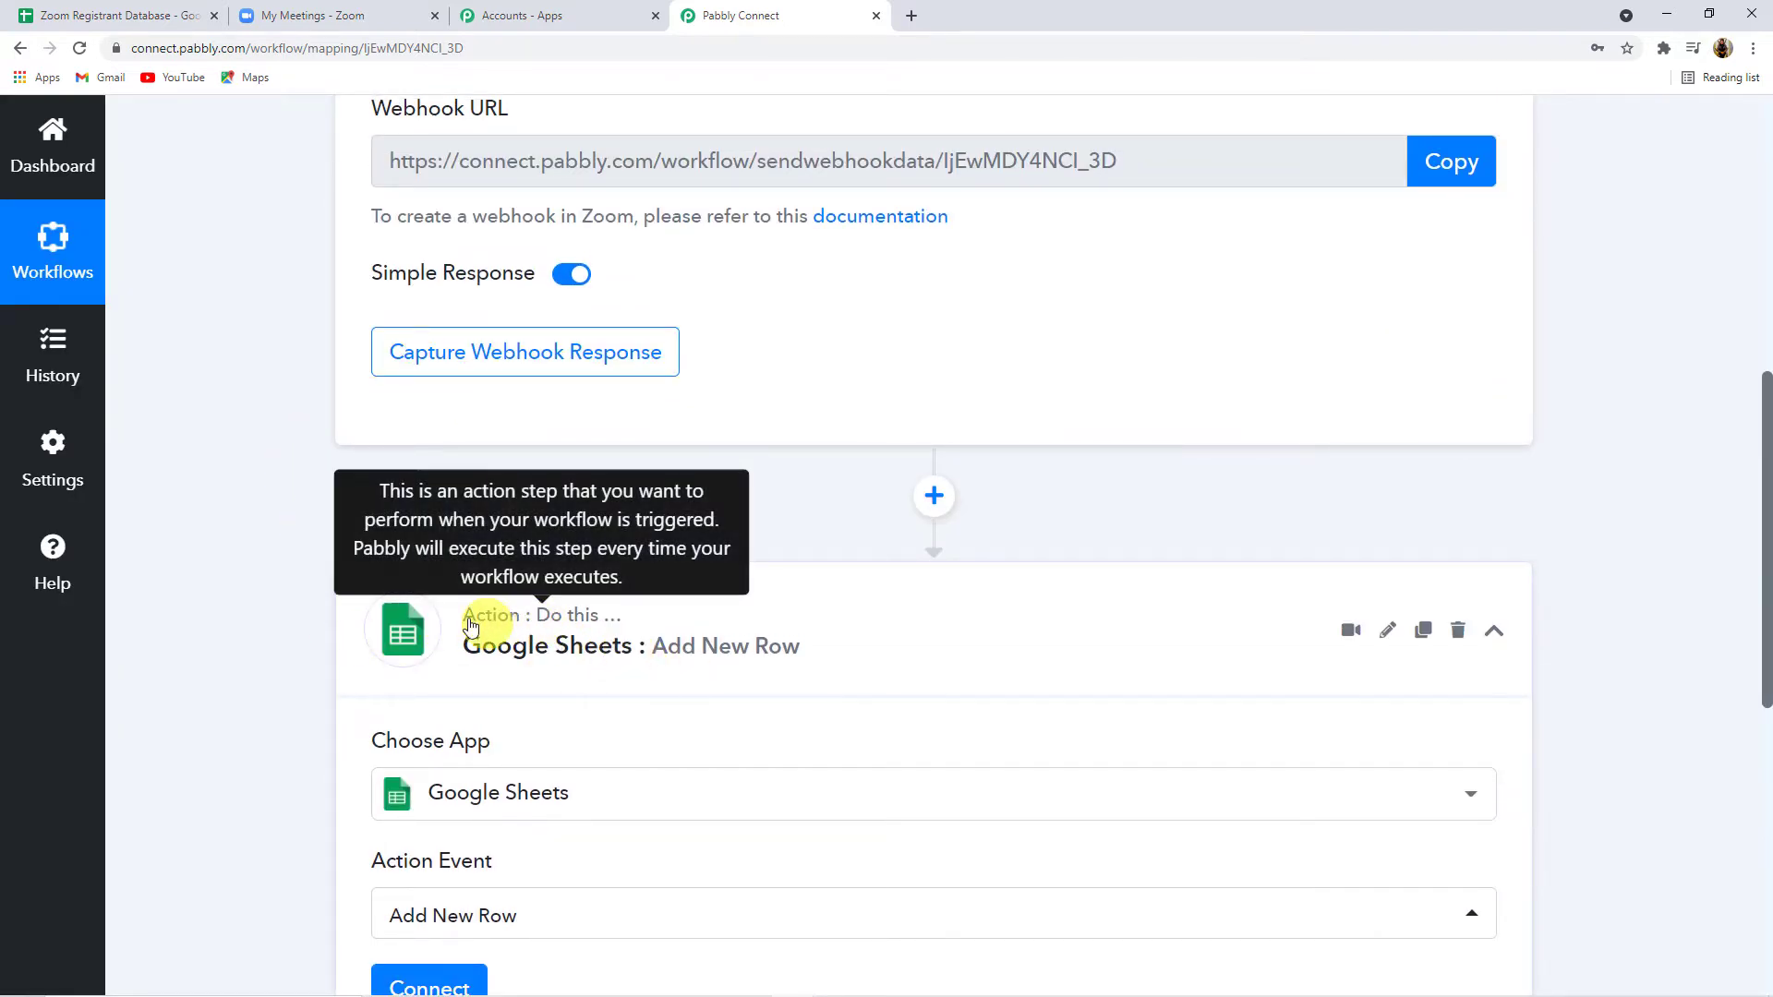
Copy the Zoom trigger's webhook URL and go to the My Meetings - Zoom tab
scroll(567, 655, "up", 5)
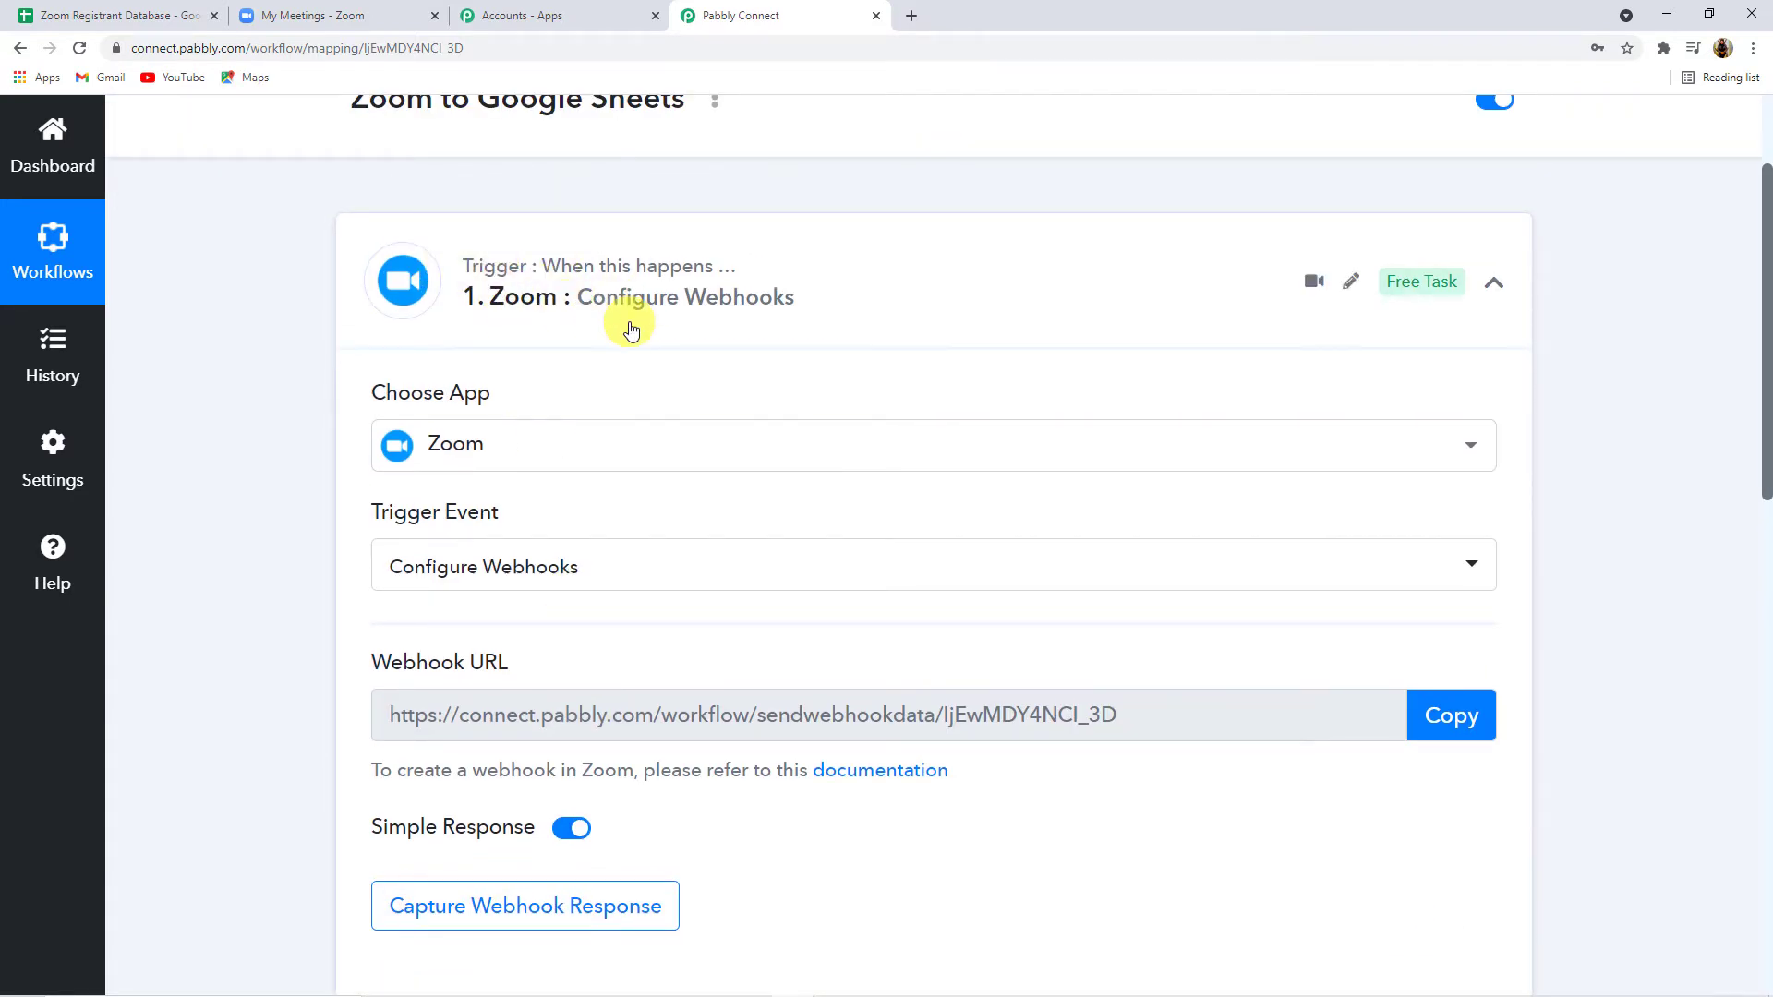
scroll(627, 327, "down", 1)
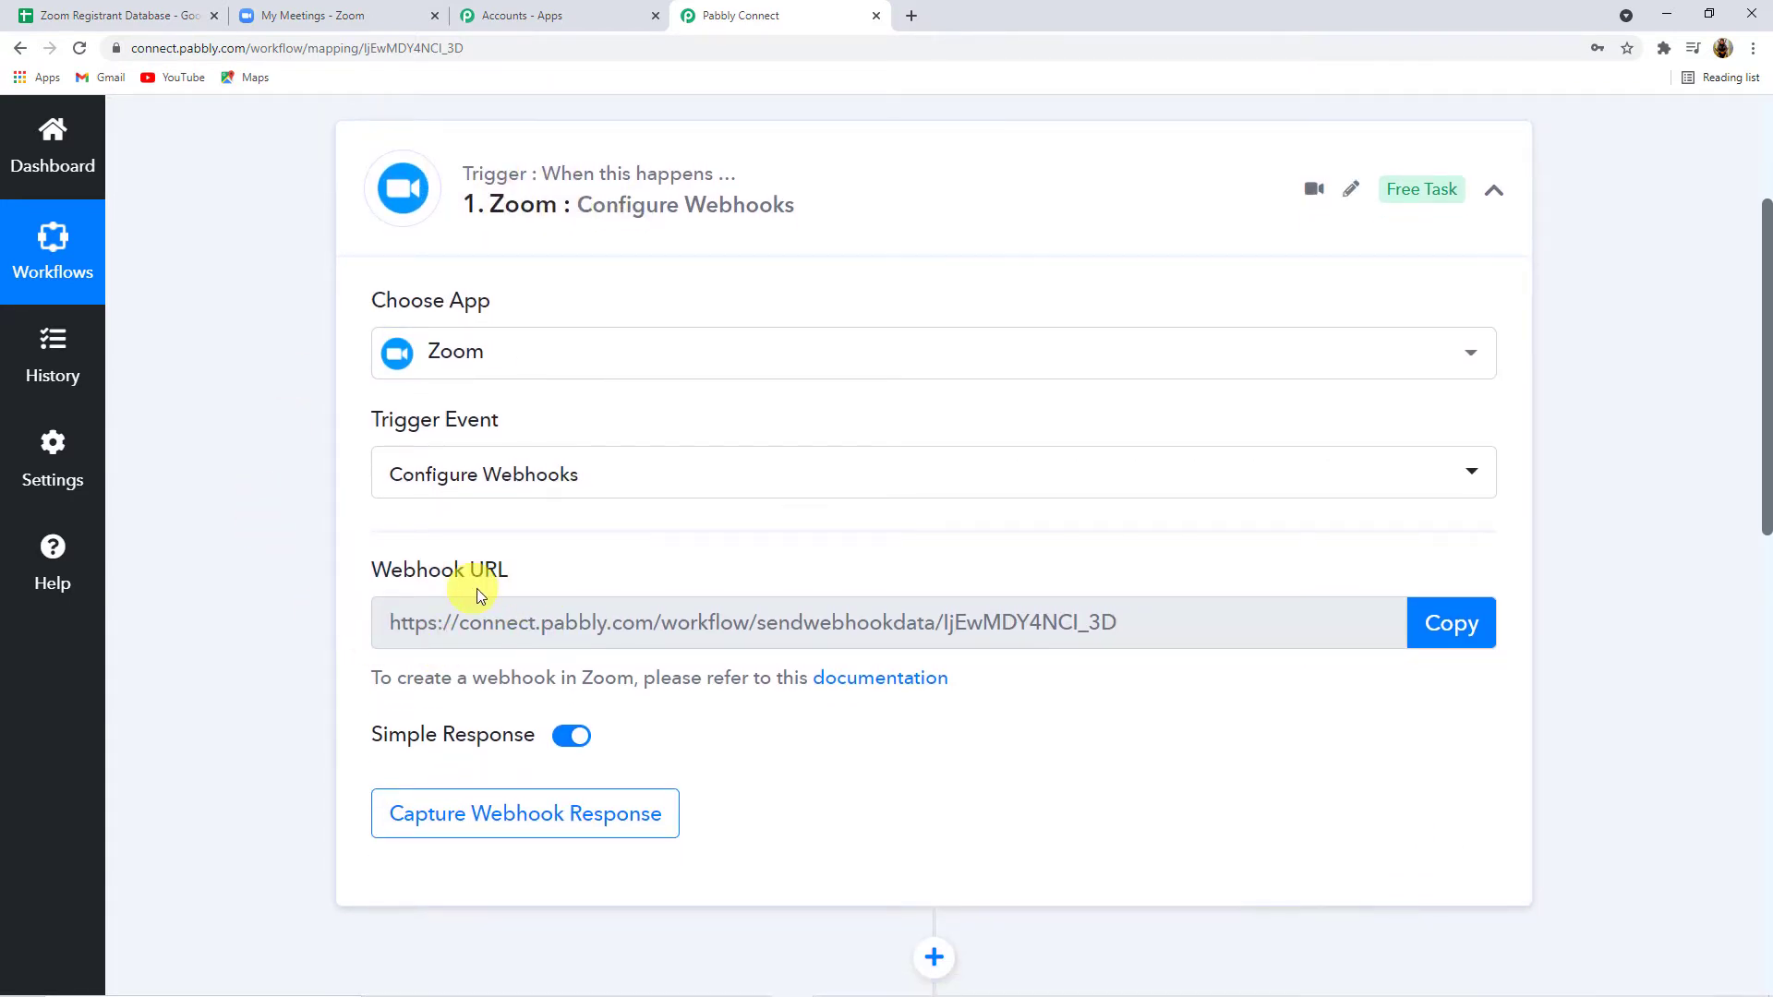
left_click(1453, 622)
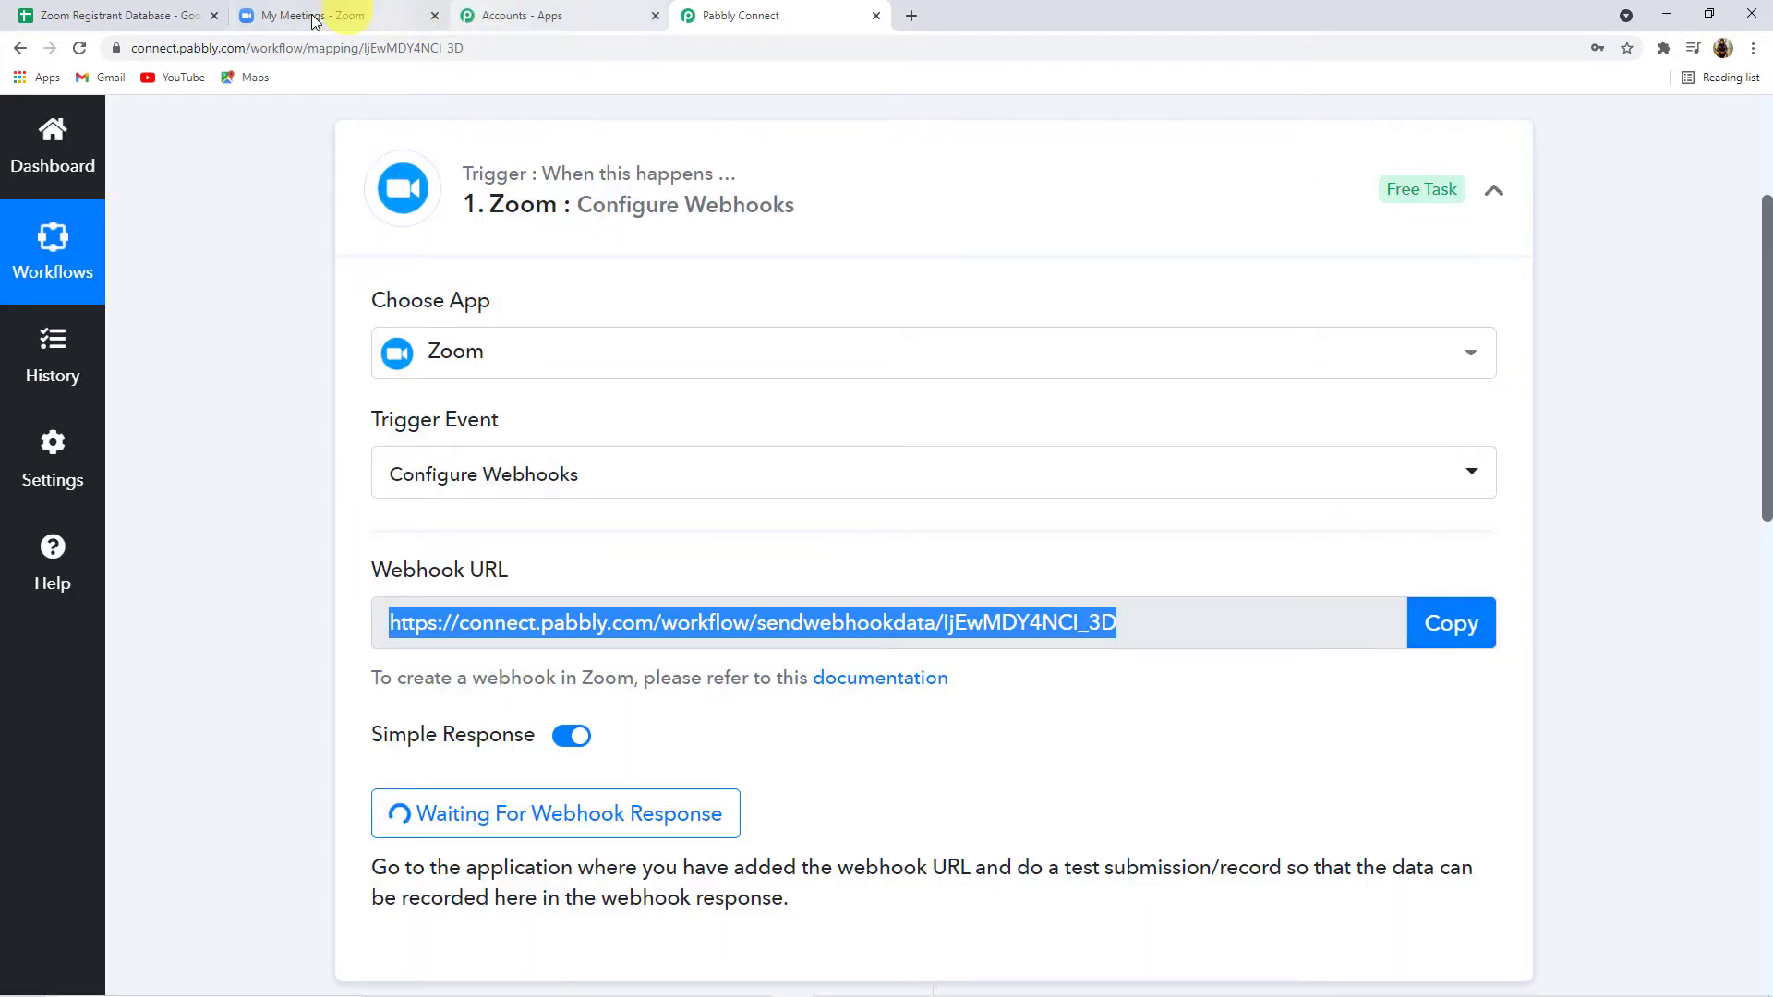
left_click(312, 16)
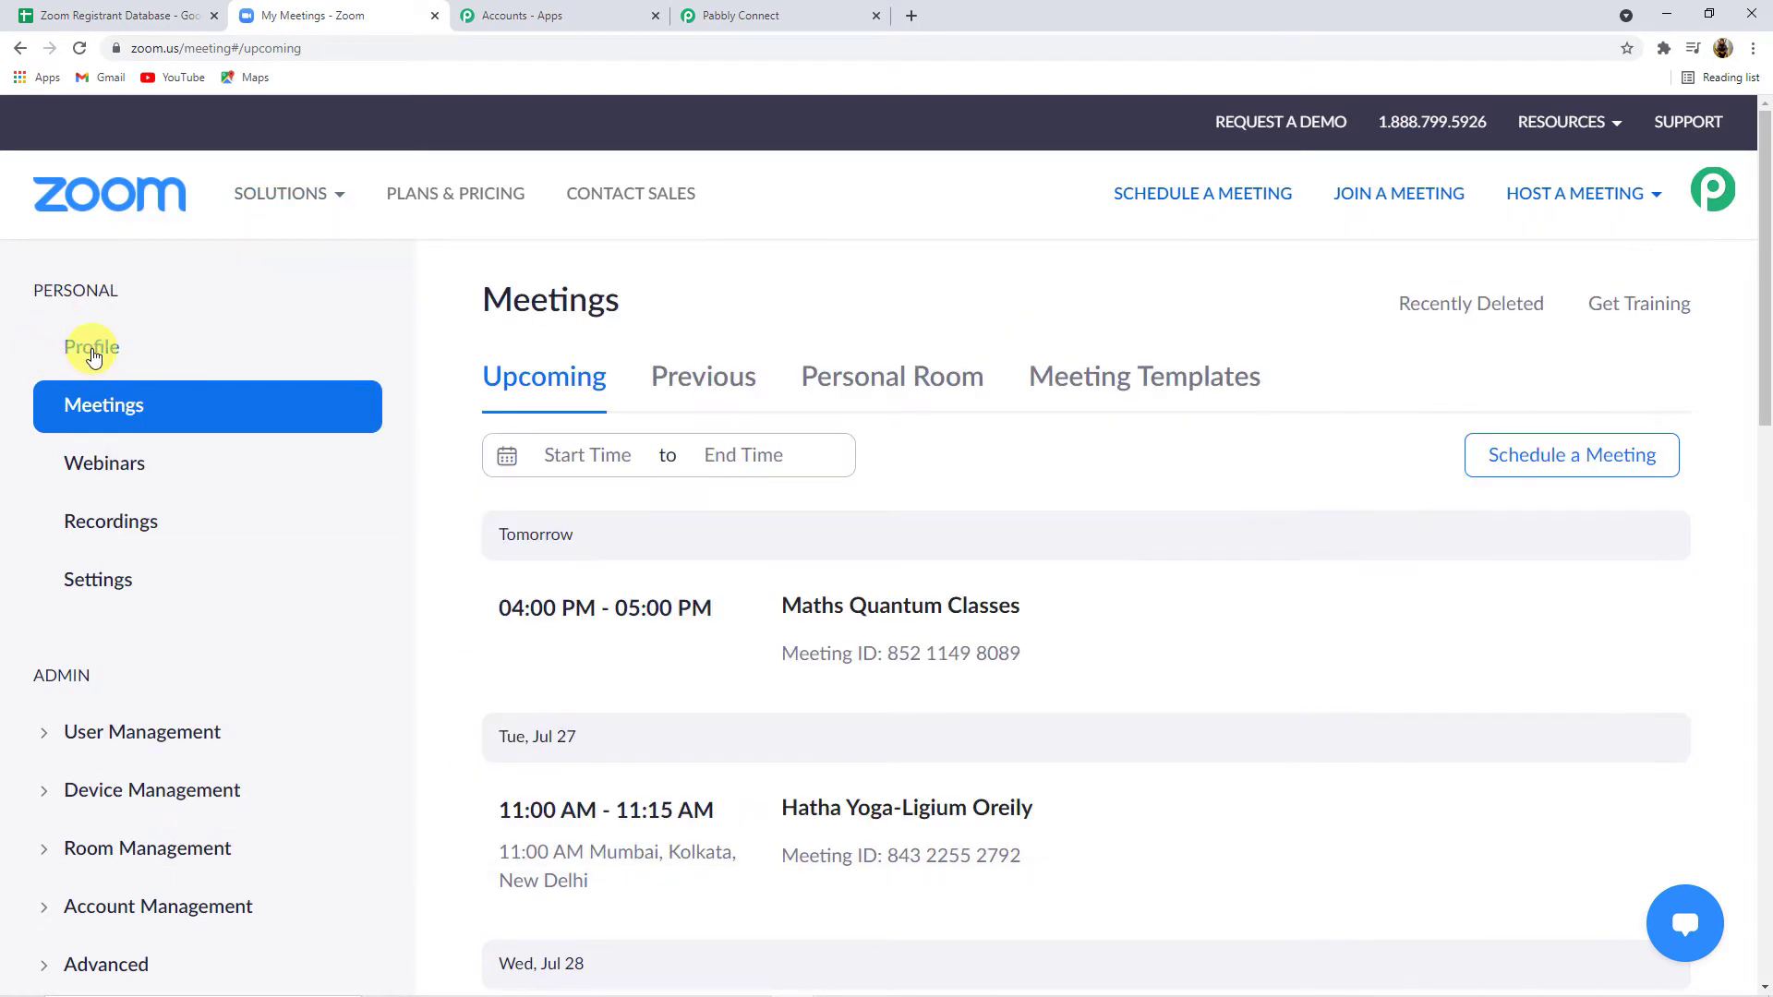
Go from Profile through the Advanced settings to Zoom's Integration page
left_click(93, 351)
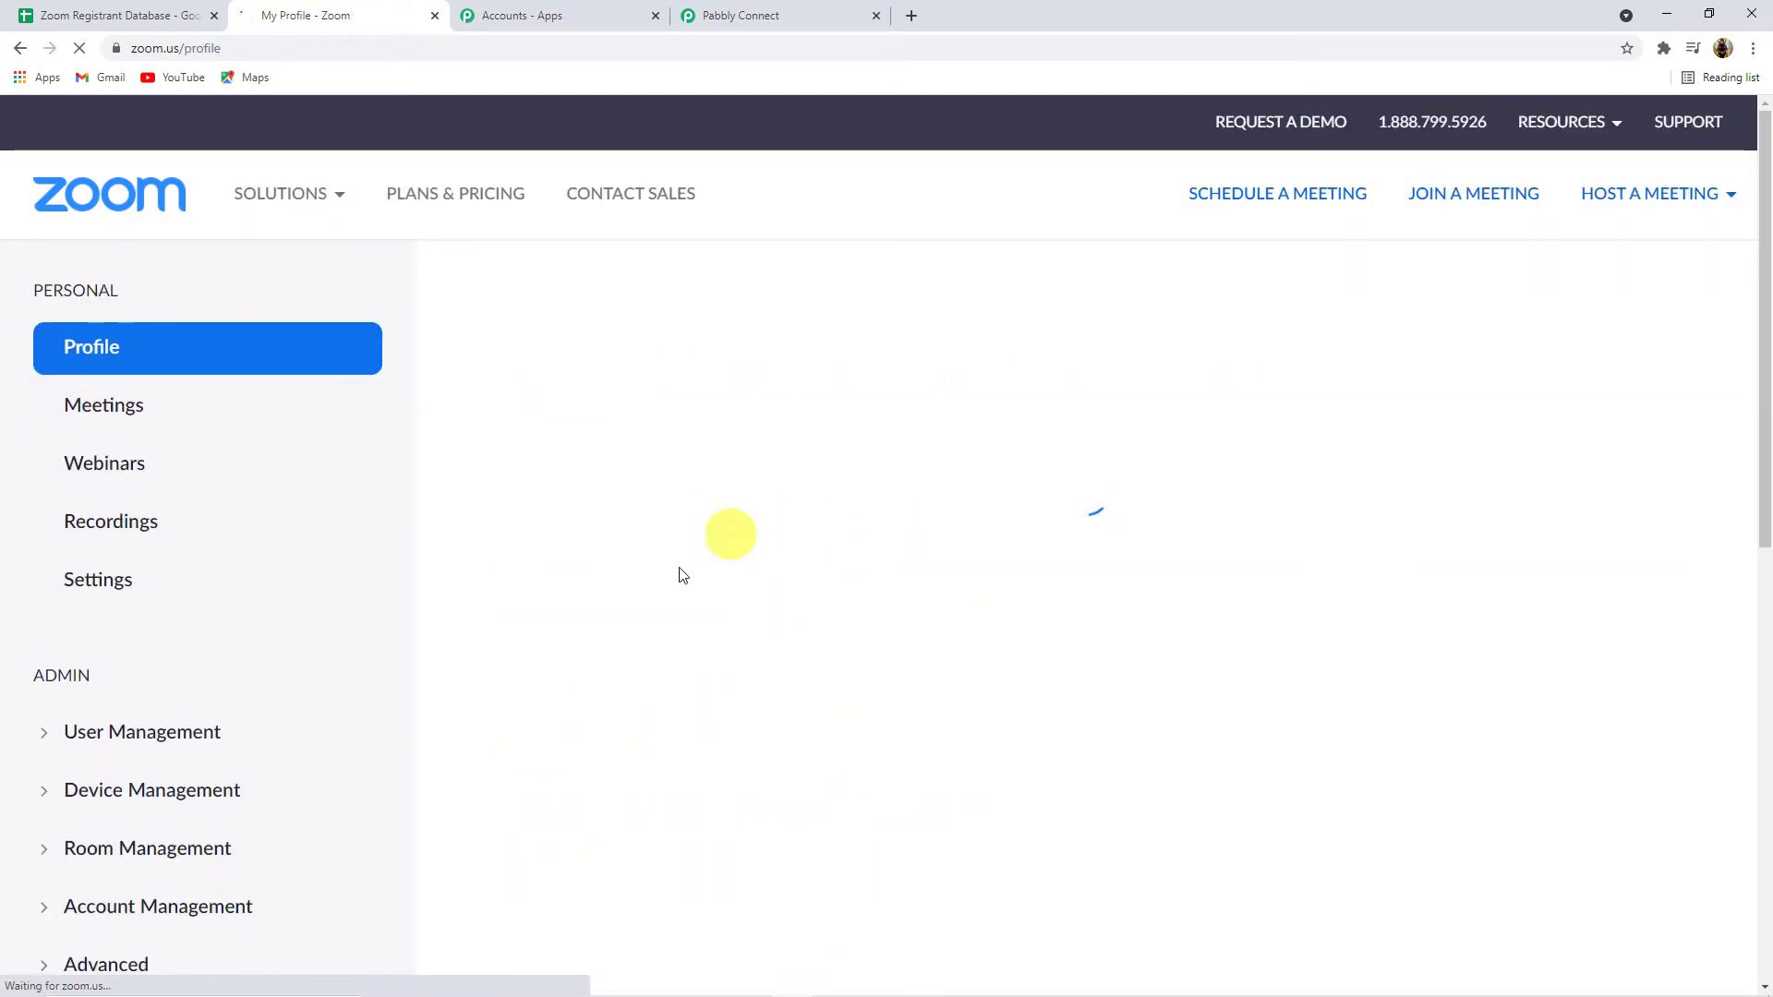
scroll(891, 586, "down", 4)
scroll(893, 598, "up", 4)
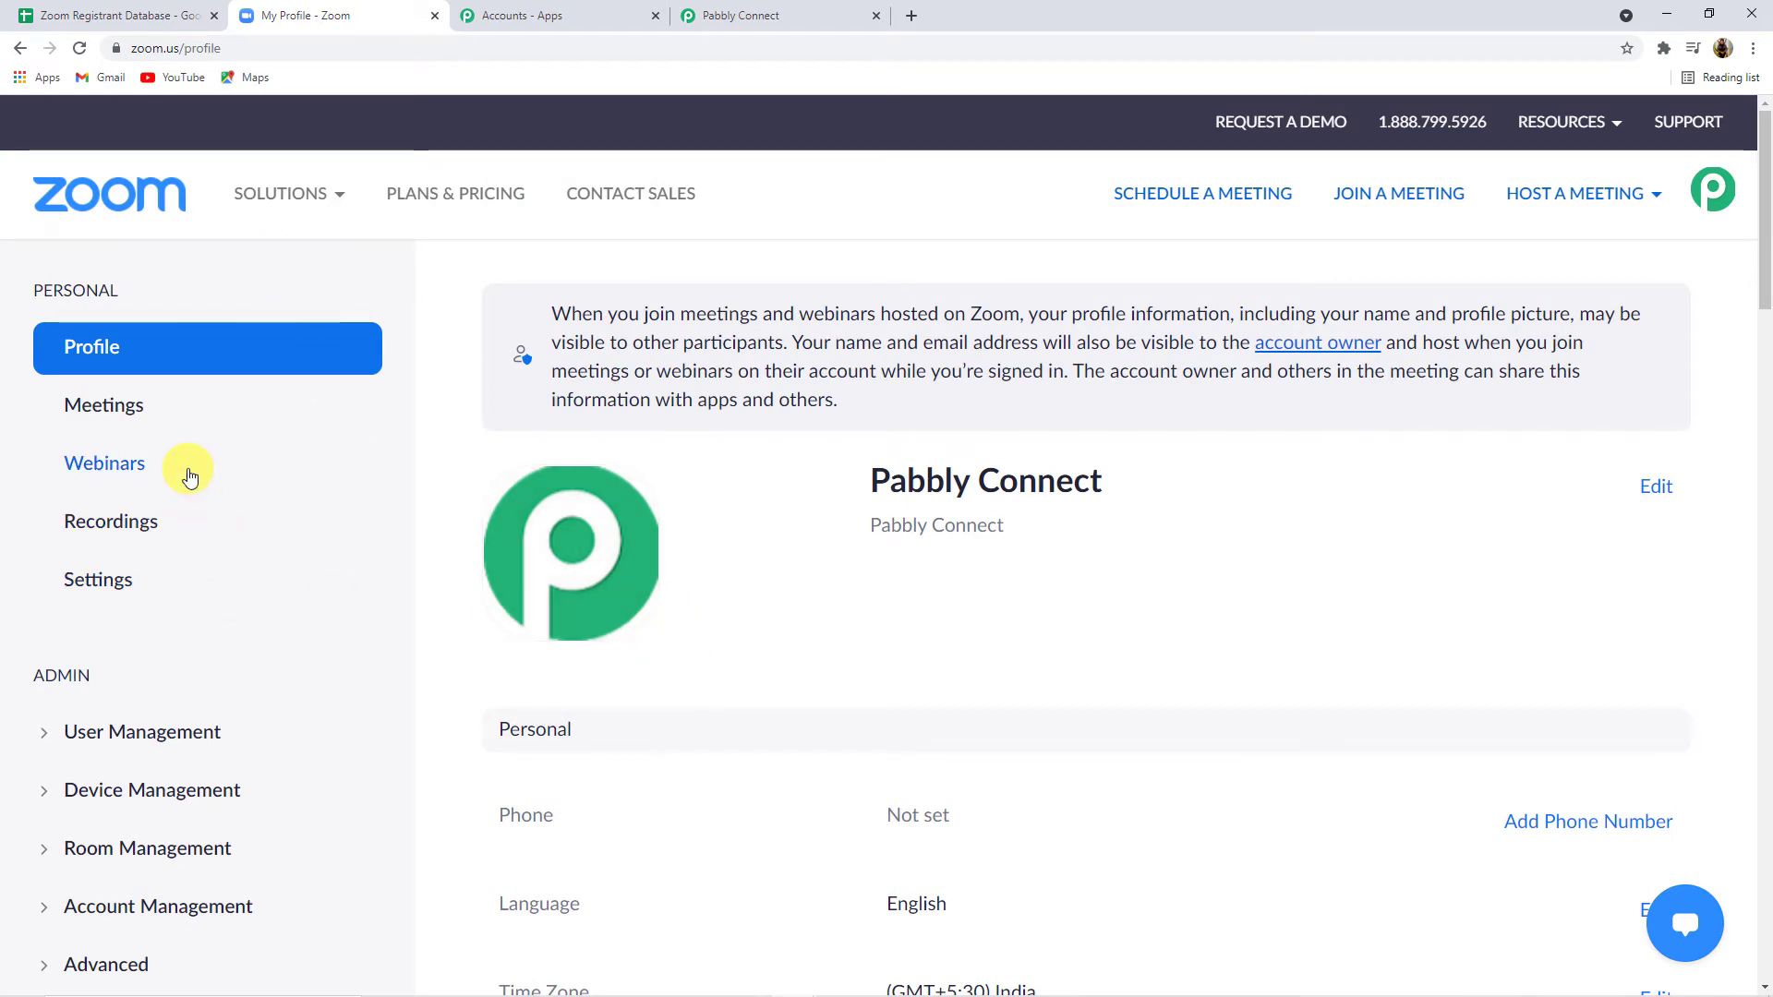
scroll(189, 476, "down", 3)
scroll(198, 506, "down", 3)
left_click(122, 427)
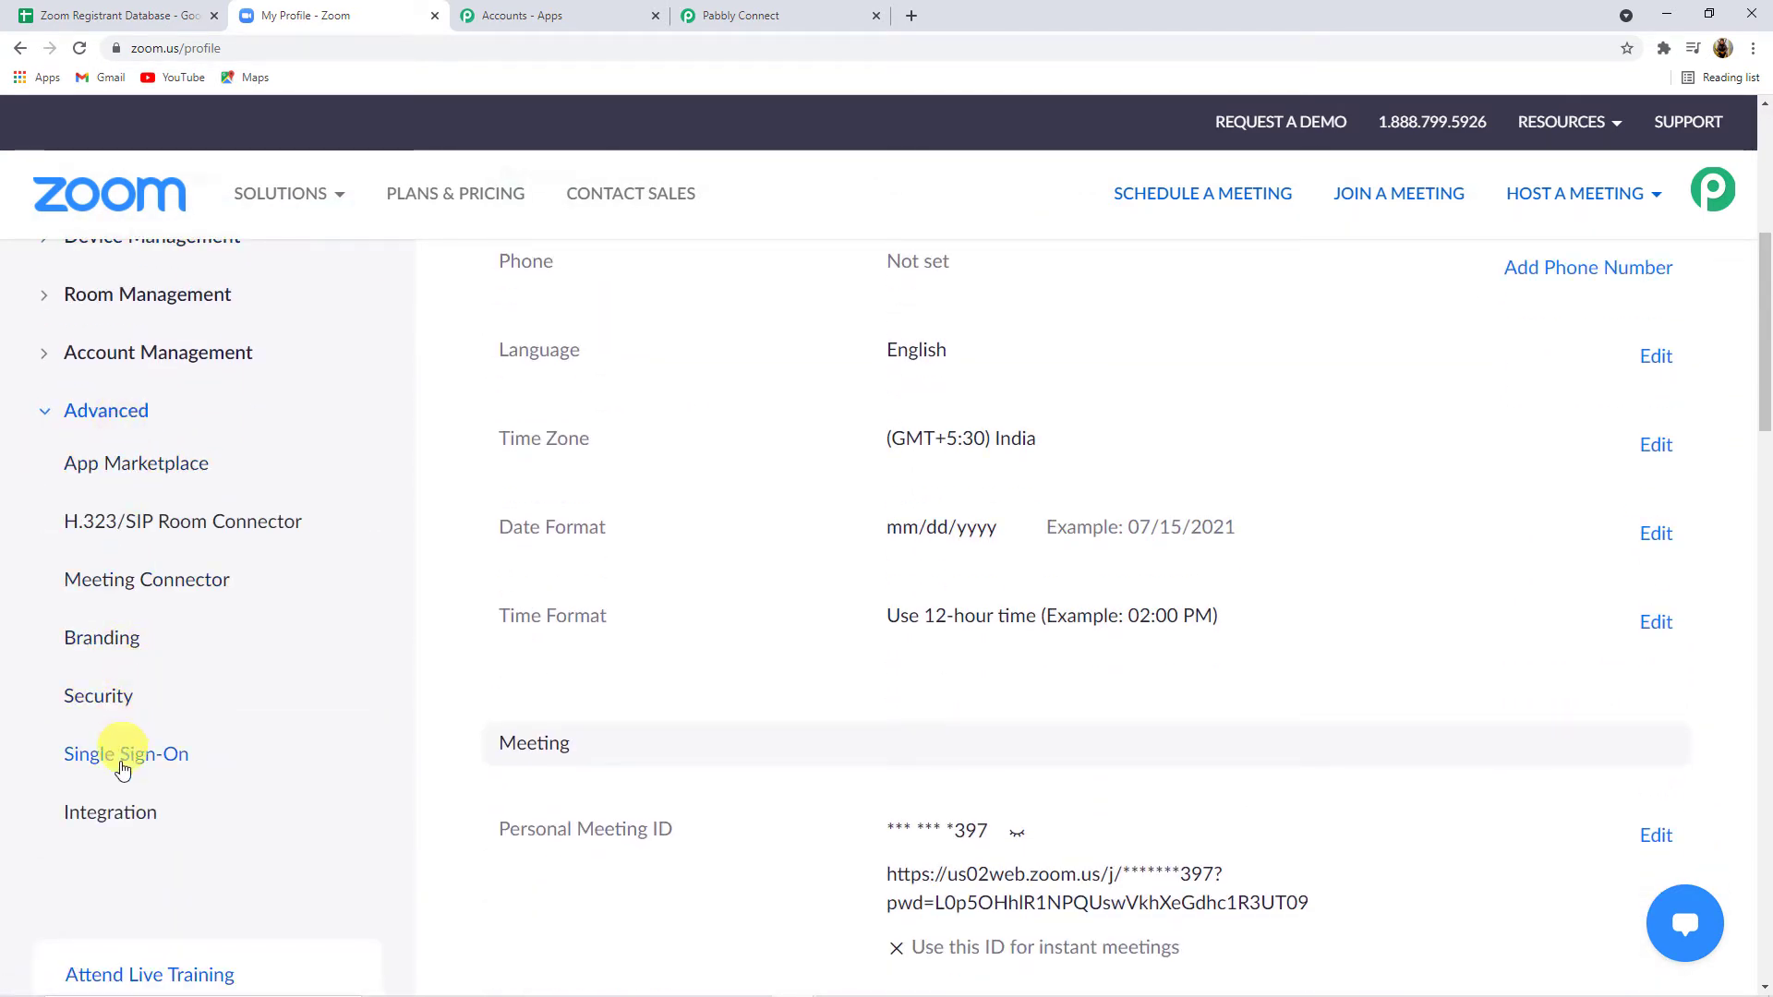
left_click(108, 819)
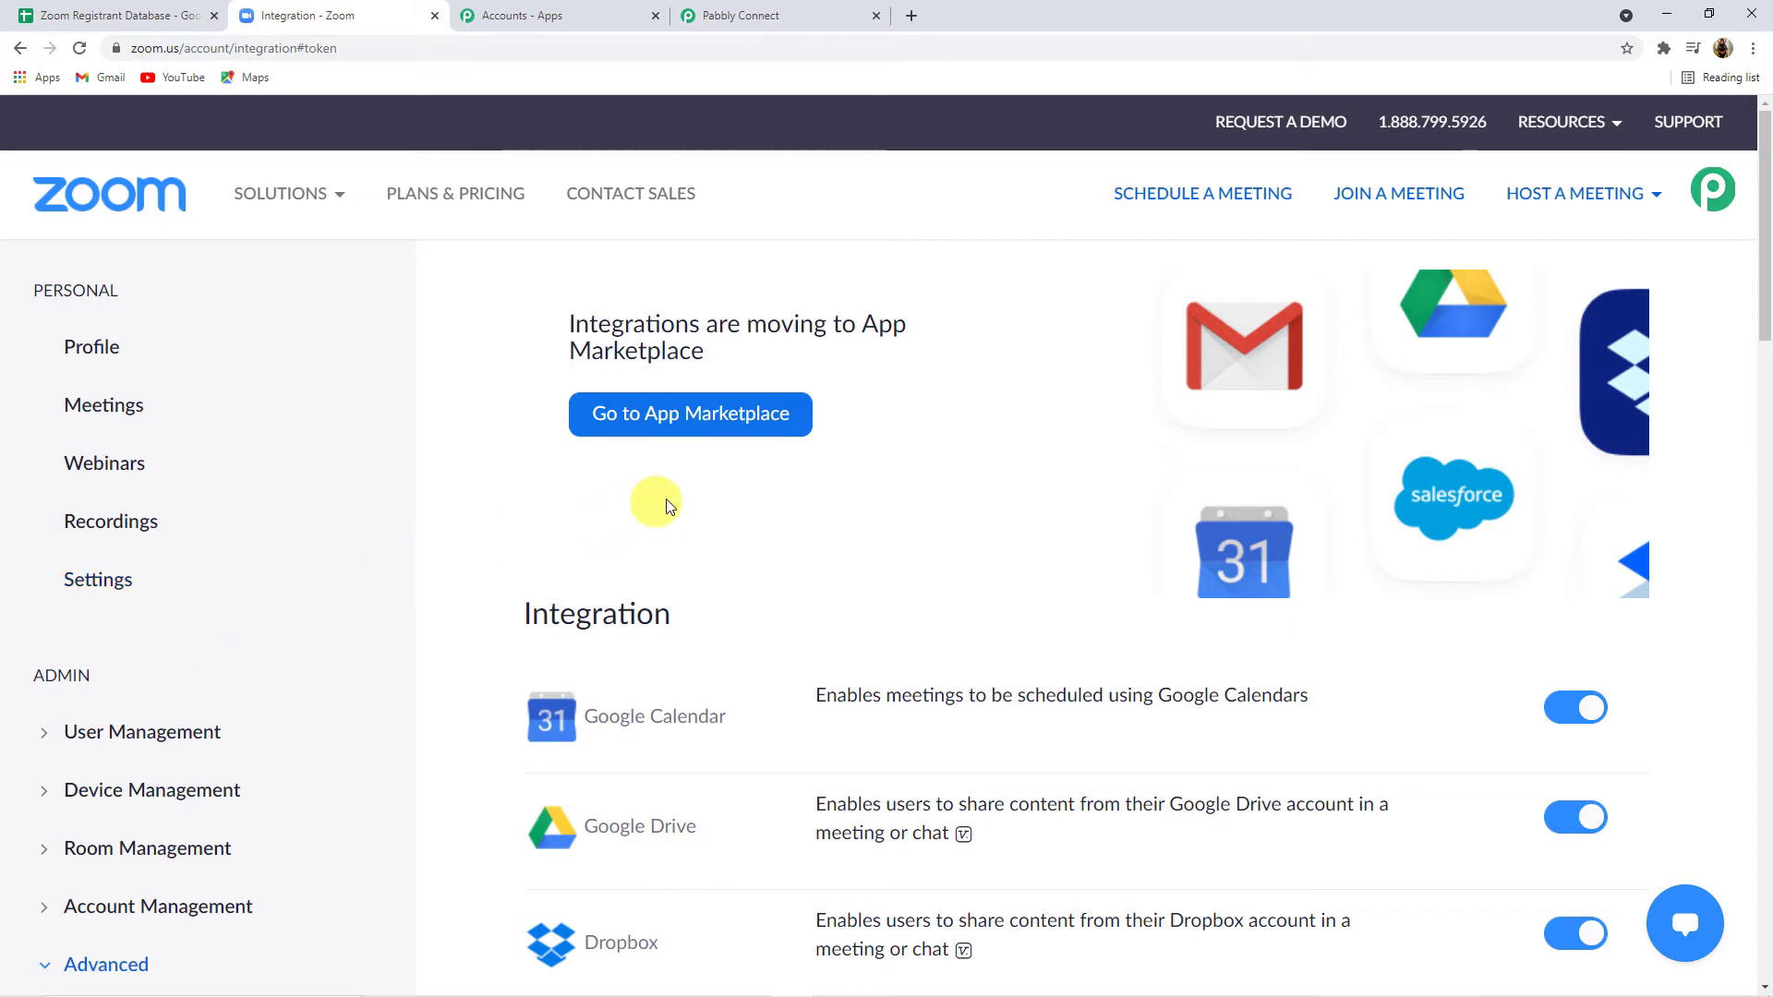
Open Zoom App Marketplace and choose Build App from the Develop menu
left_click(739, 424)
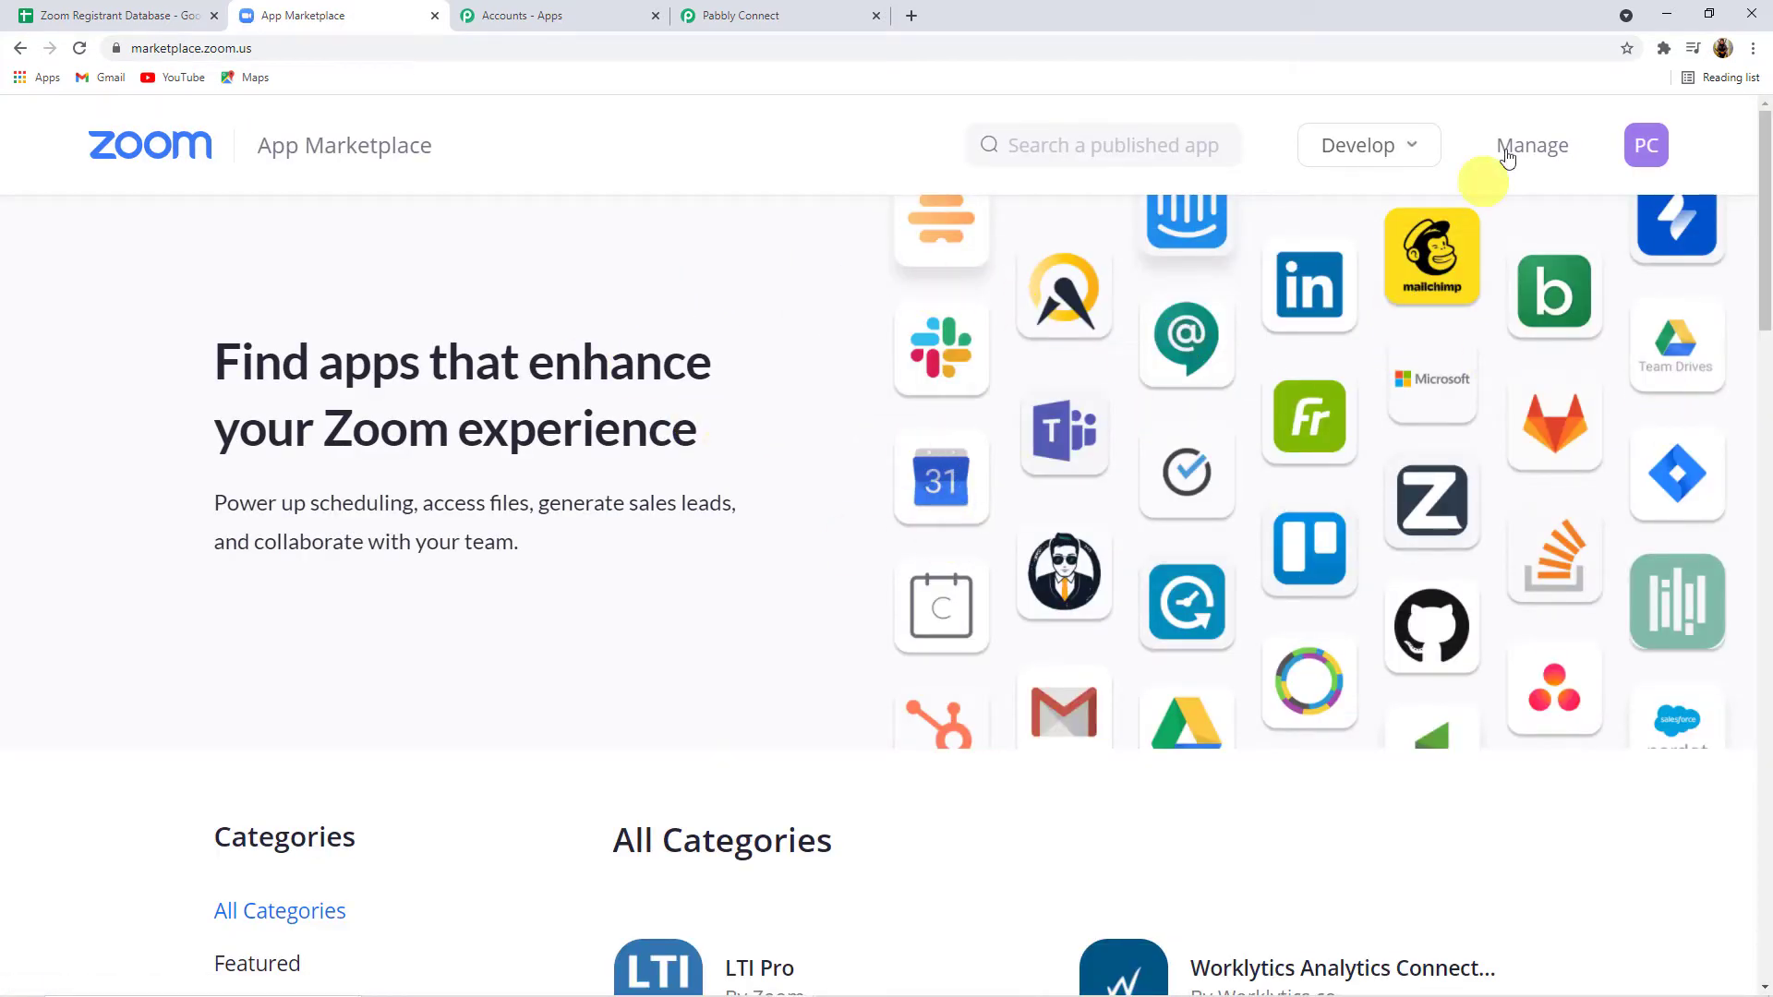
left_click(1365, 146)
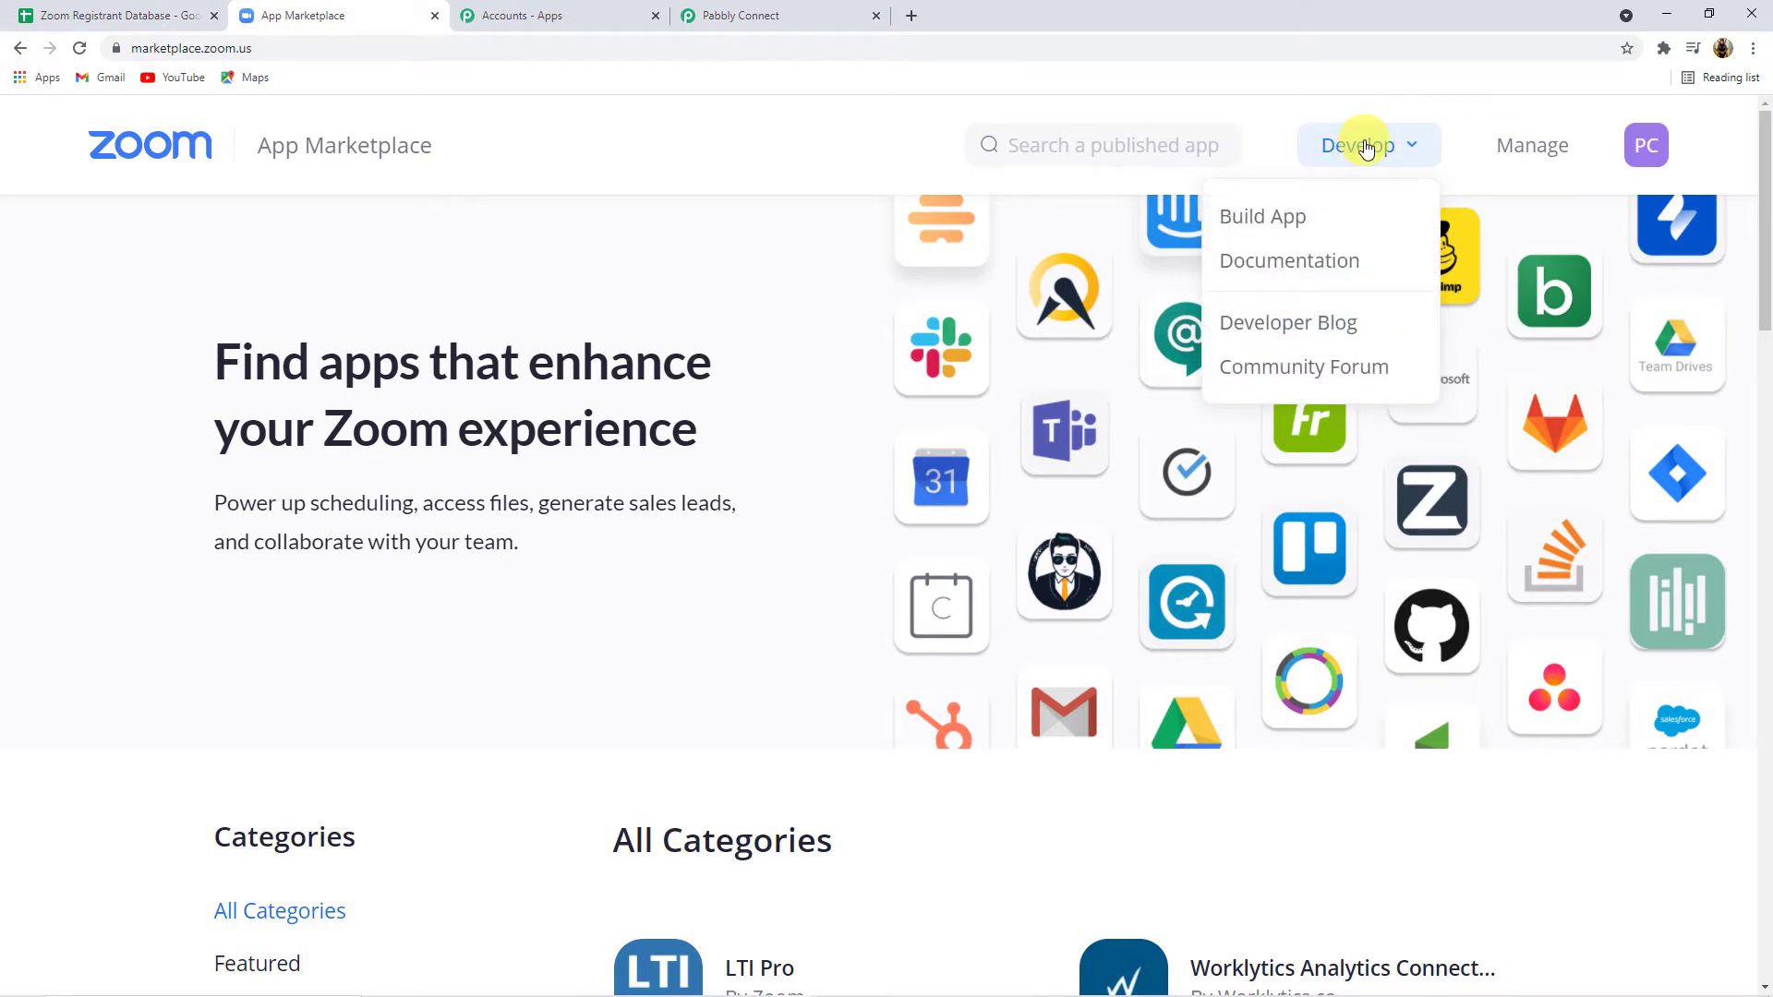
mouse_move(1367, 144)
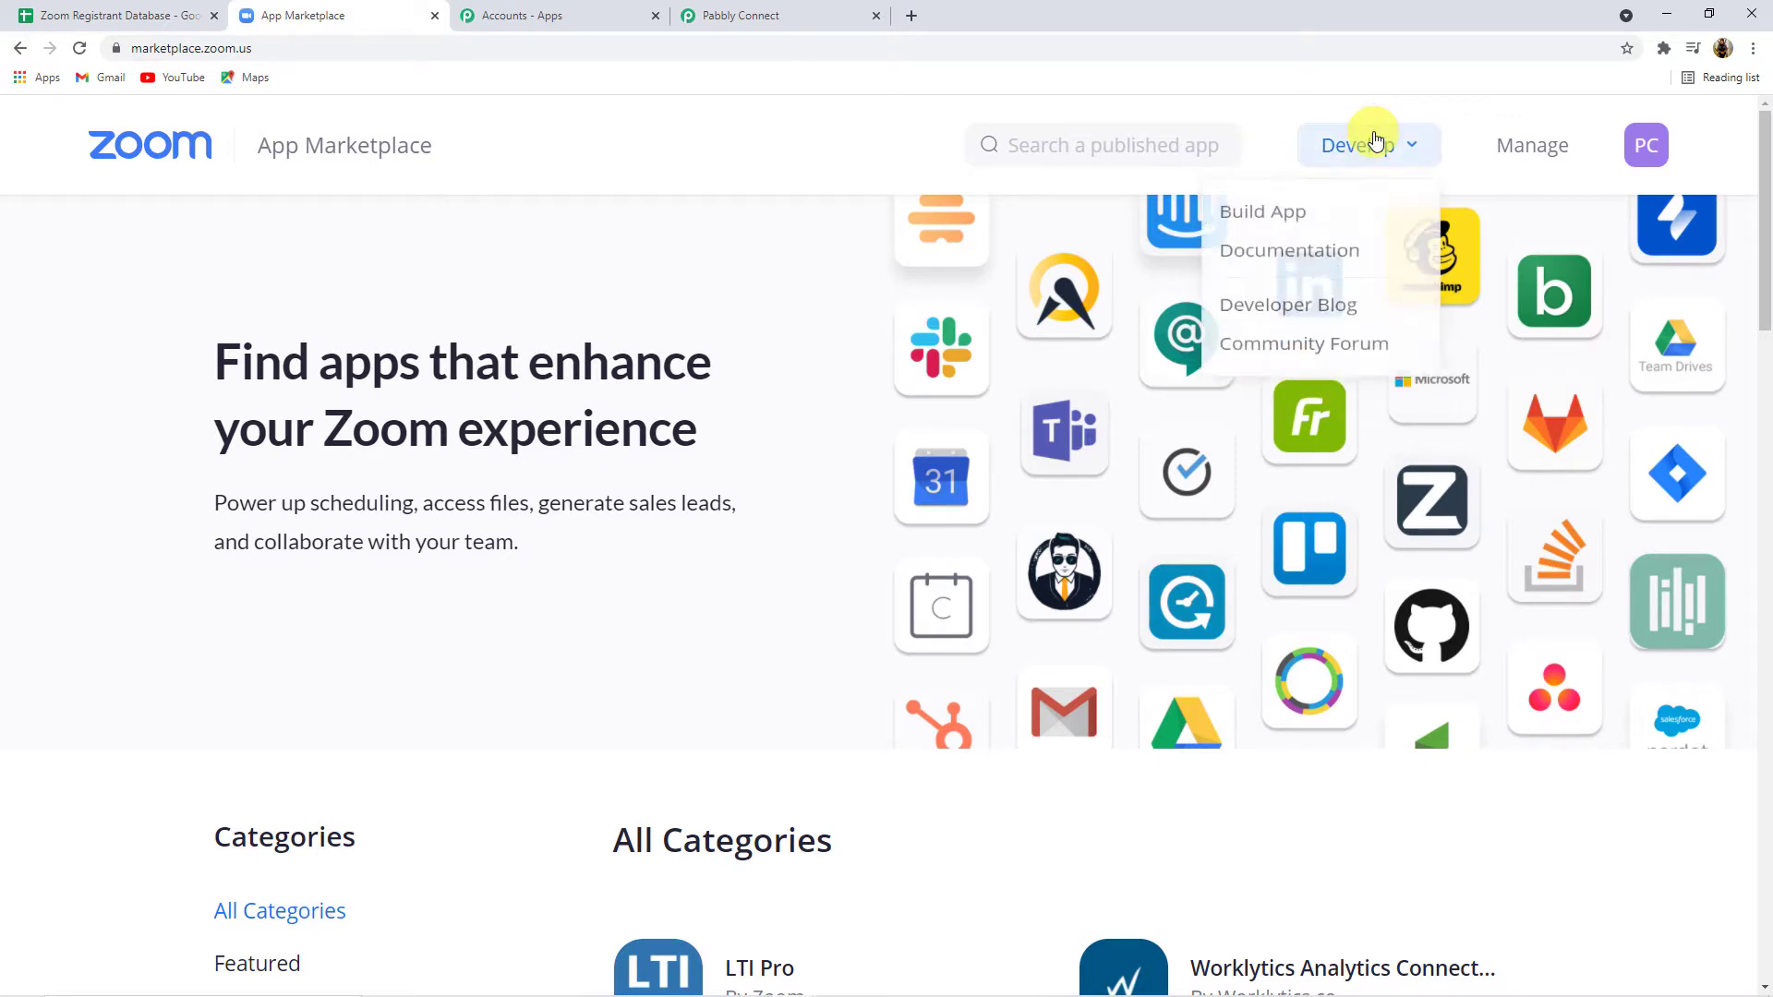
left_click(1376, 226)
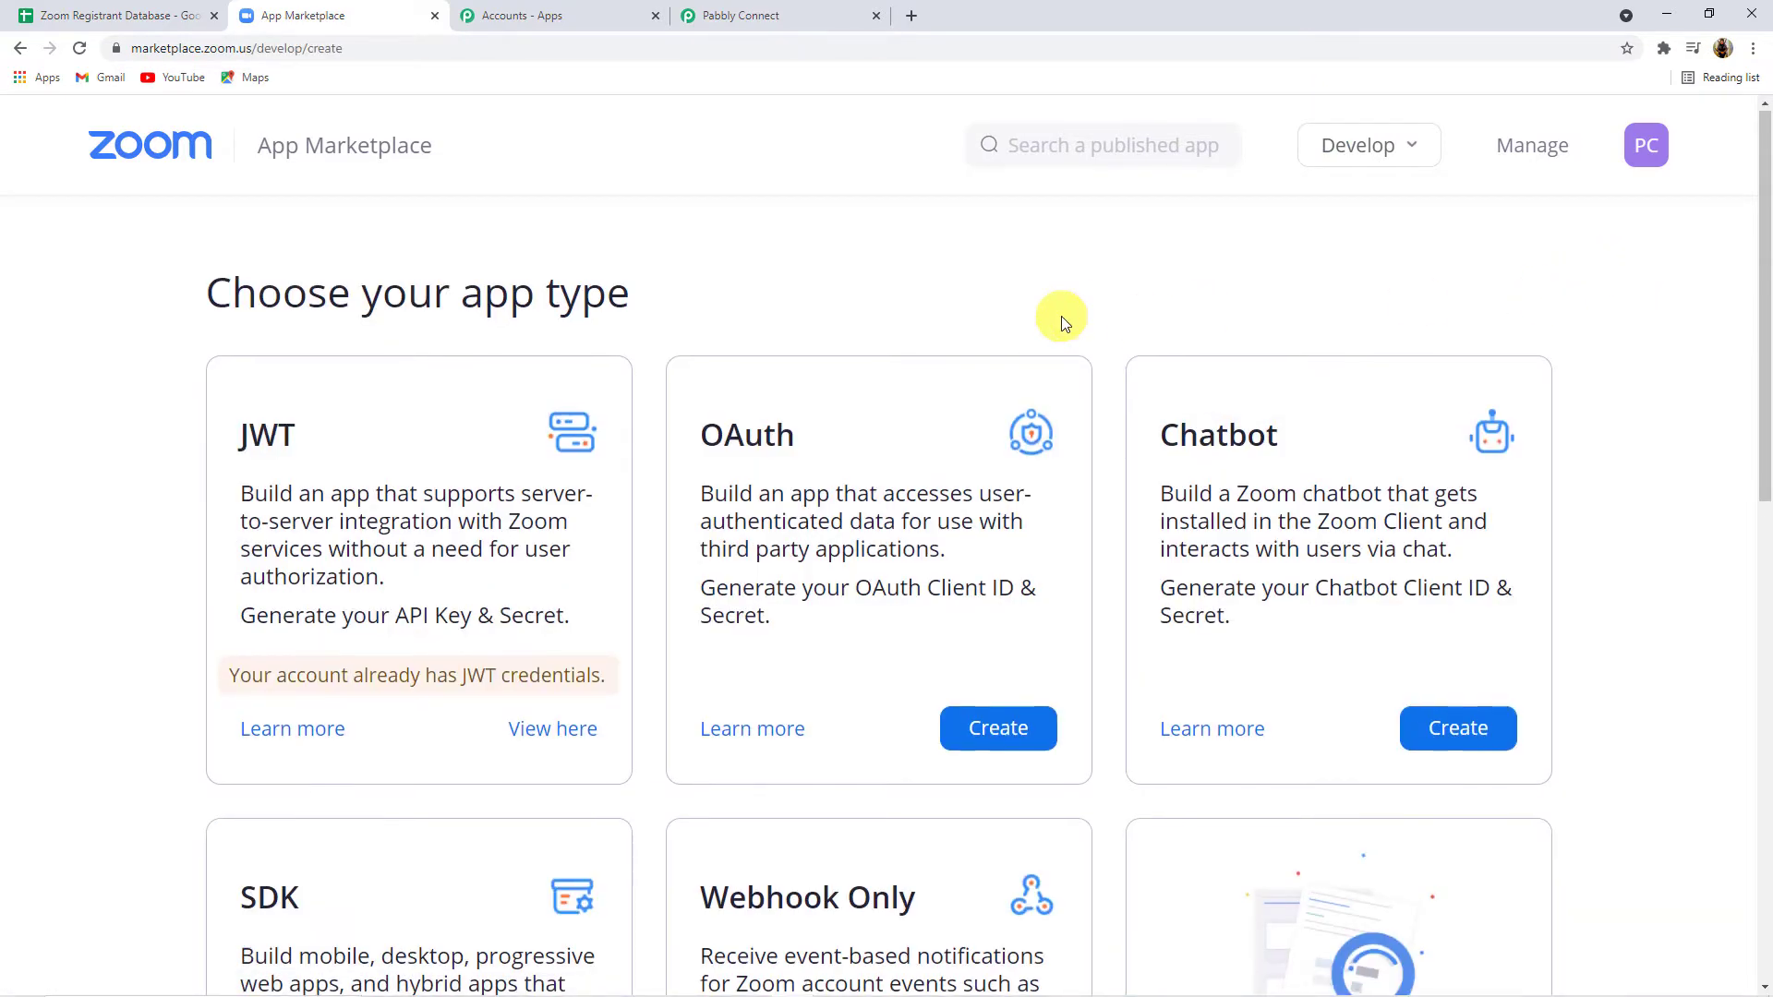
scroll(1061, 317, "down", 7)
scroll(1062, 323, "up", 4)
scroll(1062, 325, "up", 3)
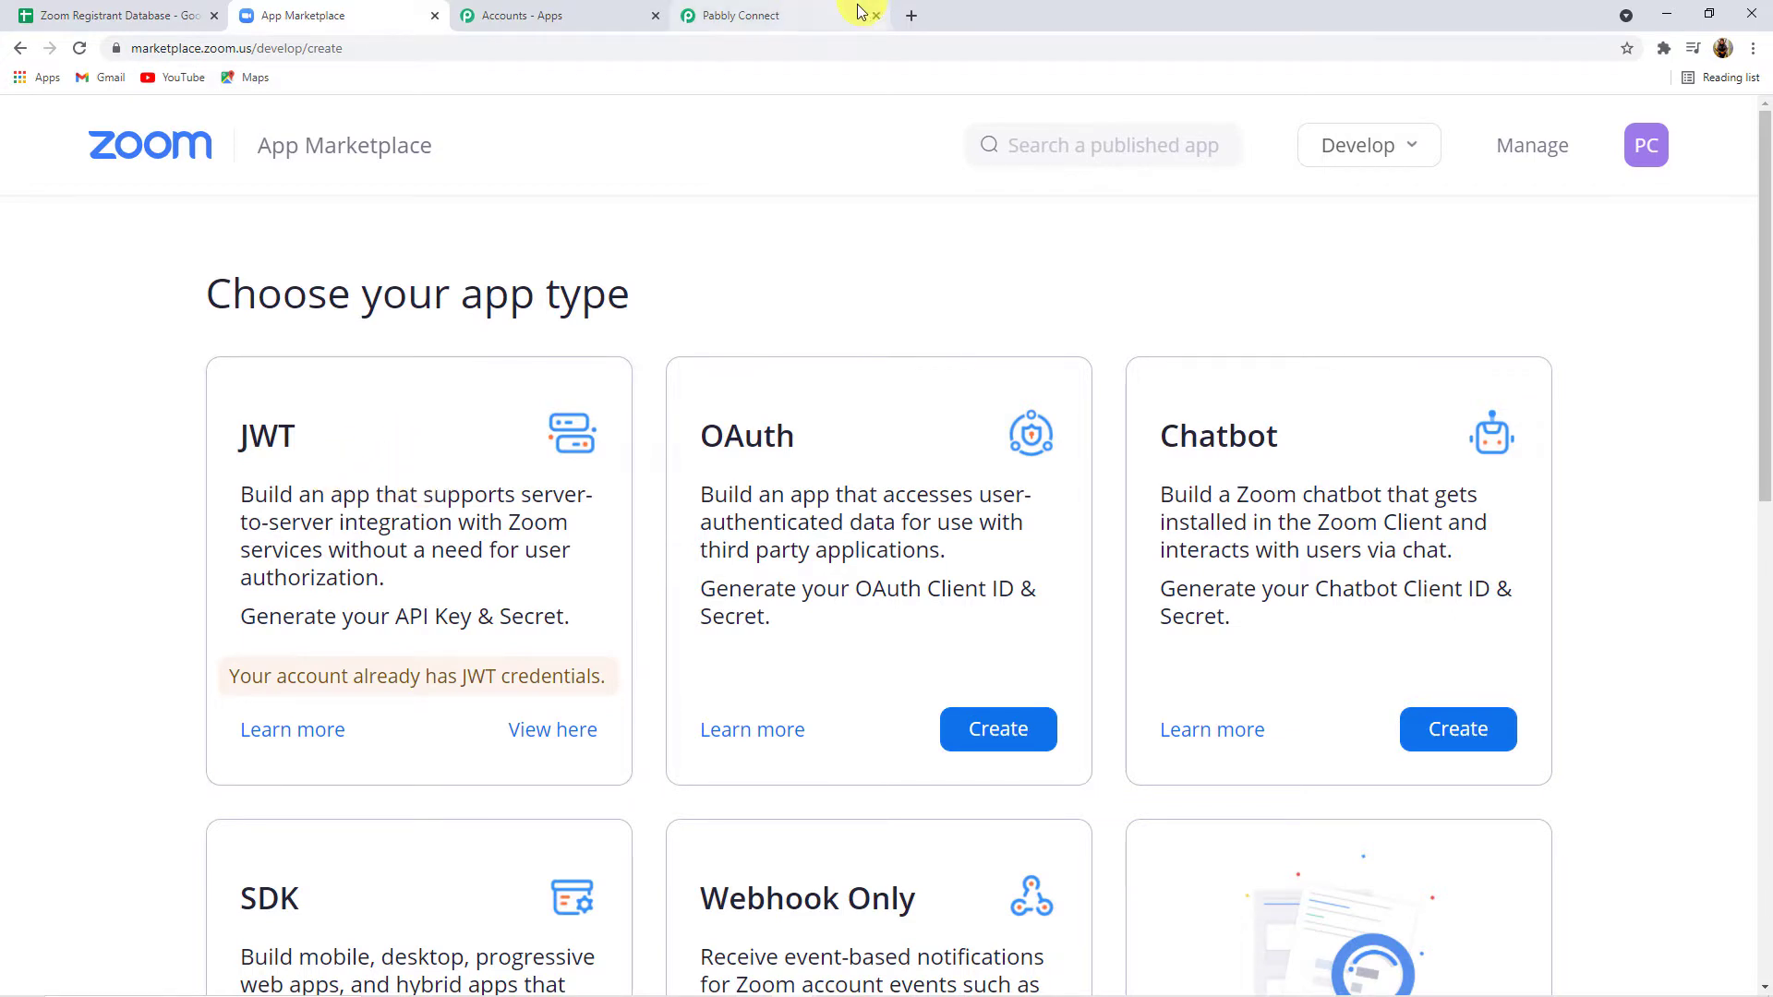
Check the Pabbly Connect workflow, then return to the Zoom app type chooser
left_click(813, 15)
left_click(1473, 628)
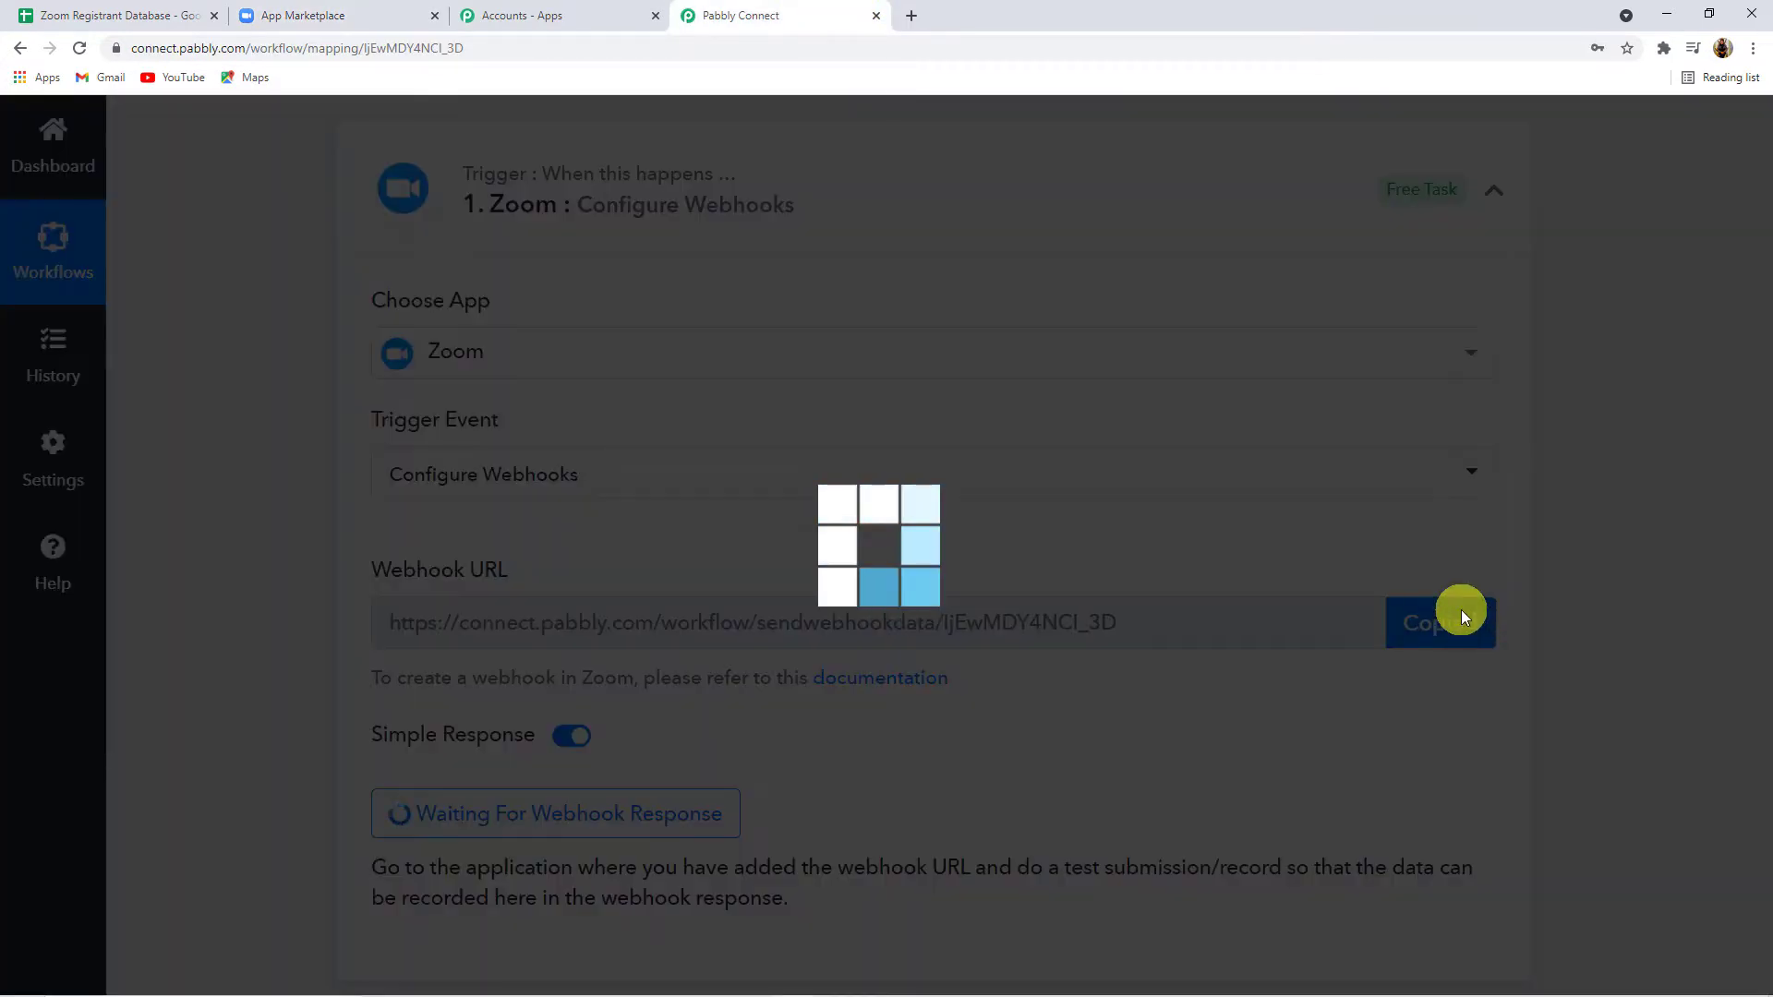
left_click(317, 16)
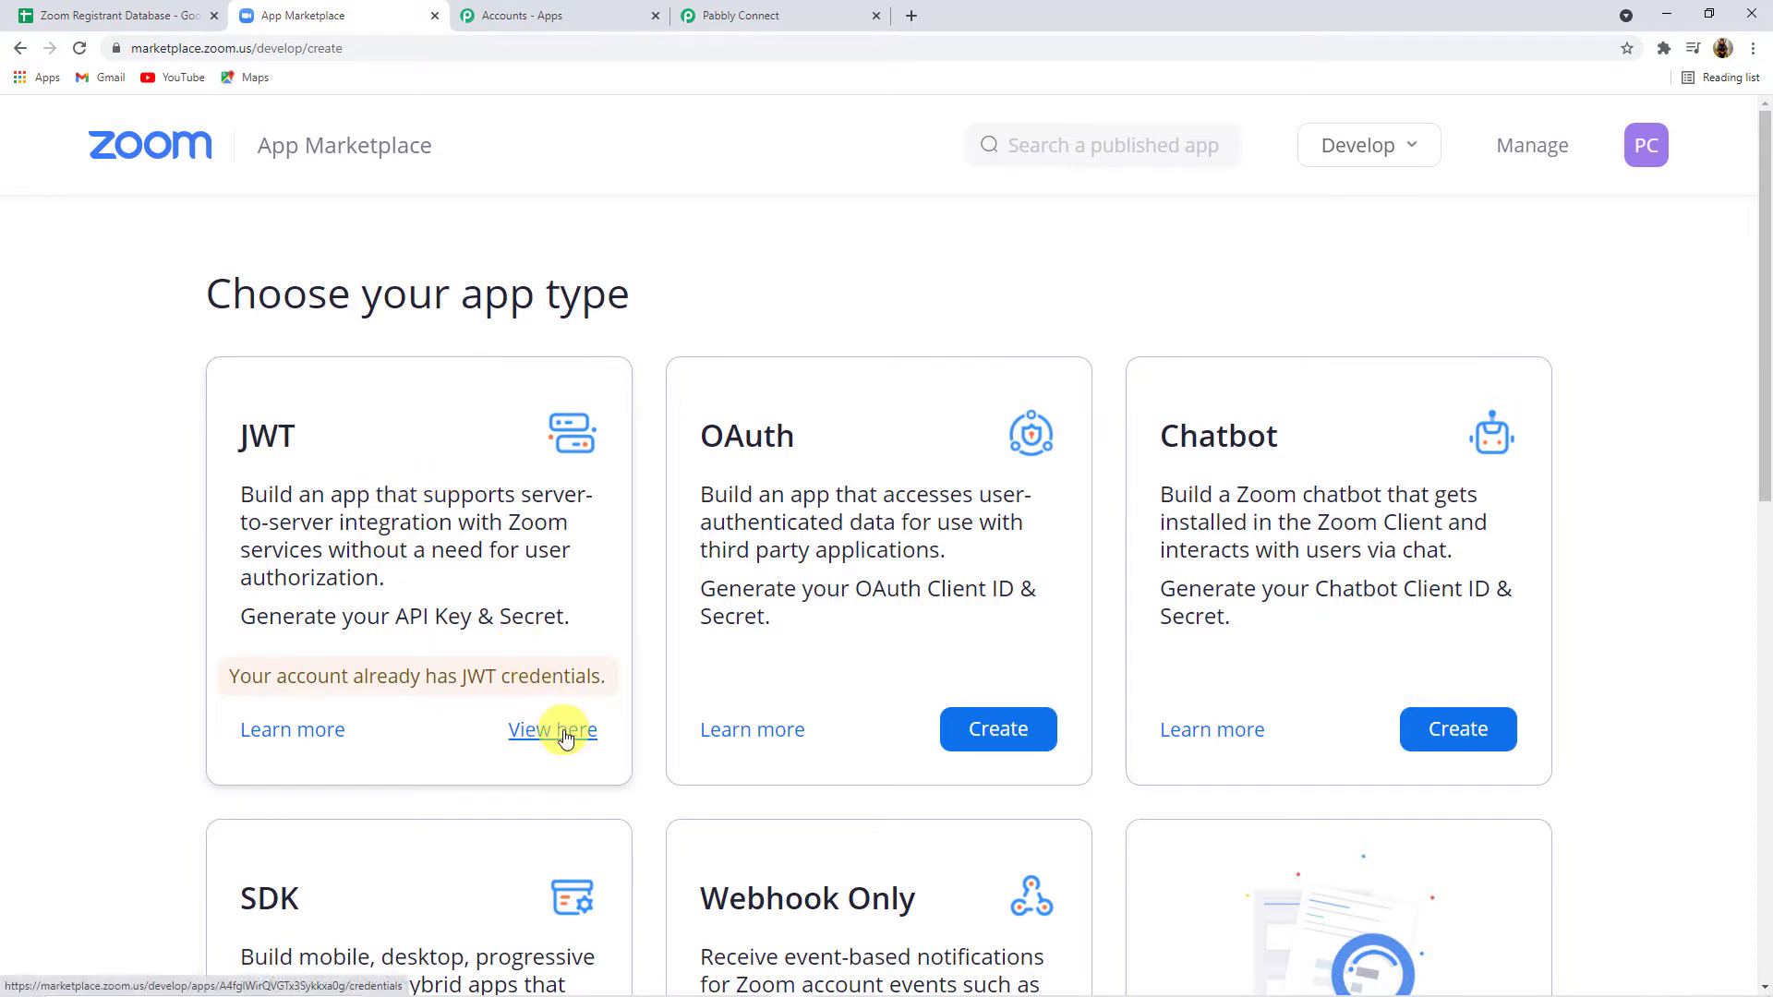
scroll(566, 739, "down", 1)
Open the JWT app's Feature page, turn on Event Subscriptions, and add a new subscription
left_click(552, 696)
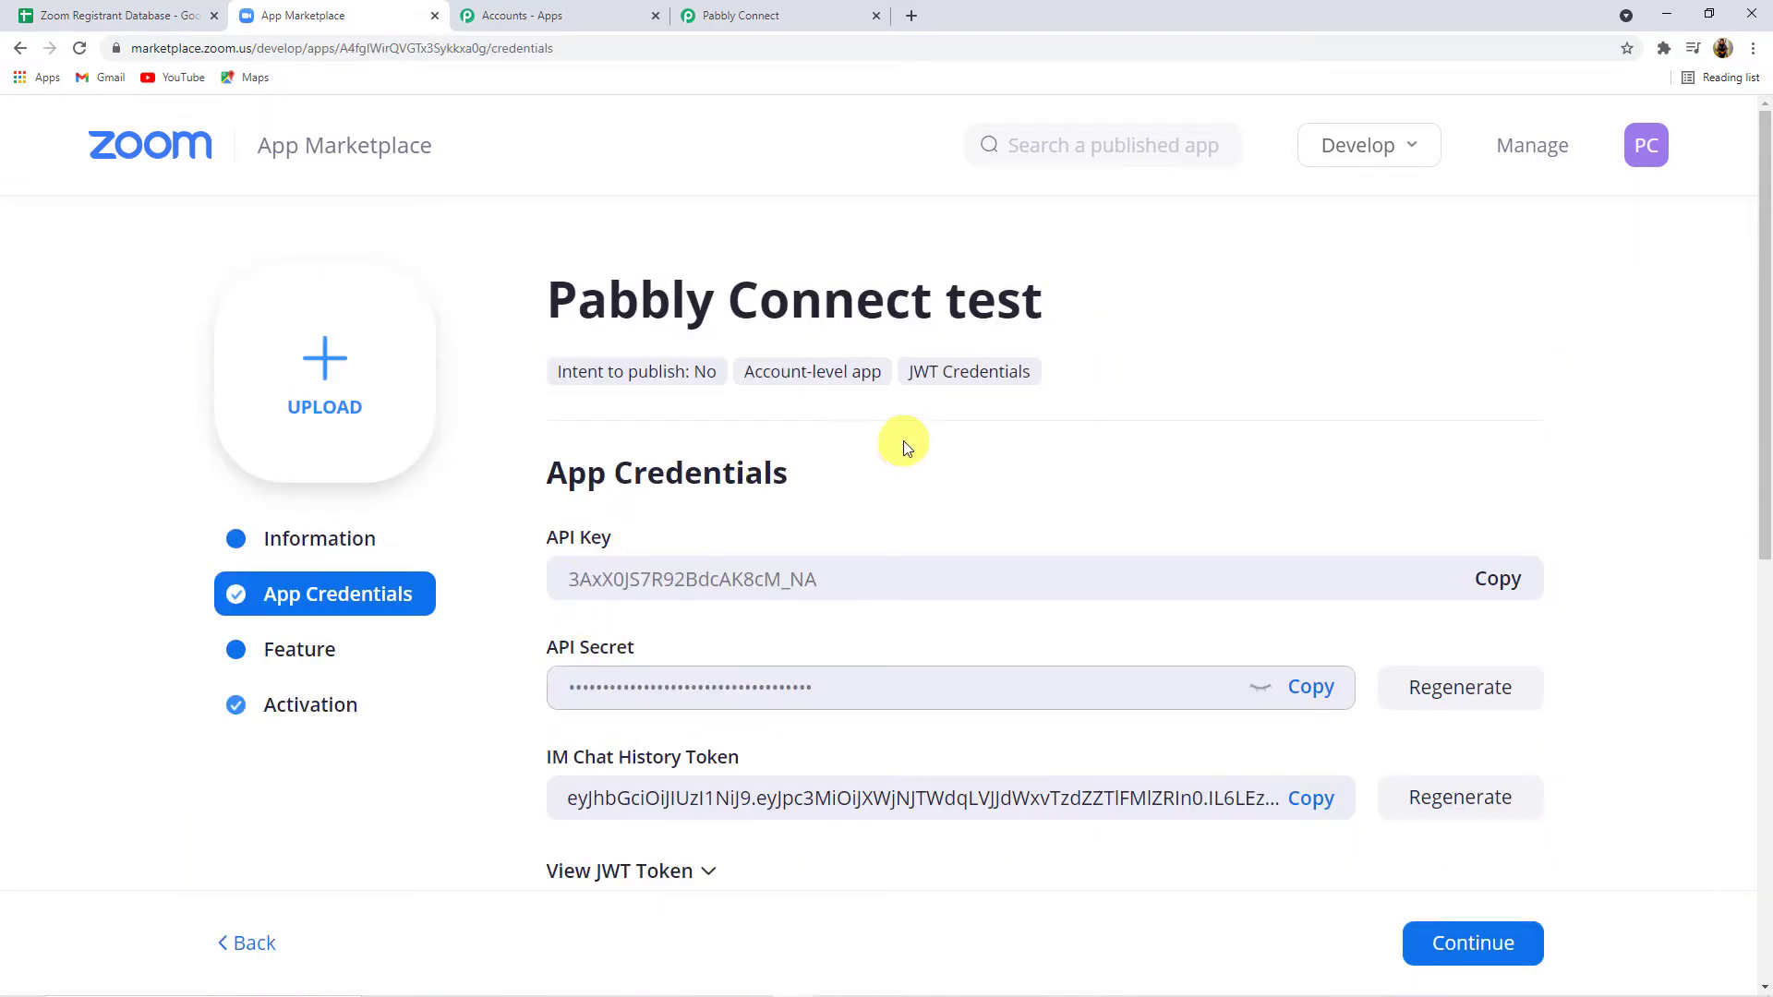
scroll(903, 440, "down", 2)
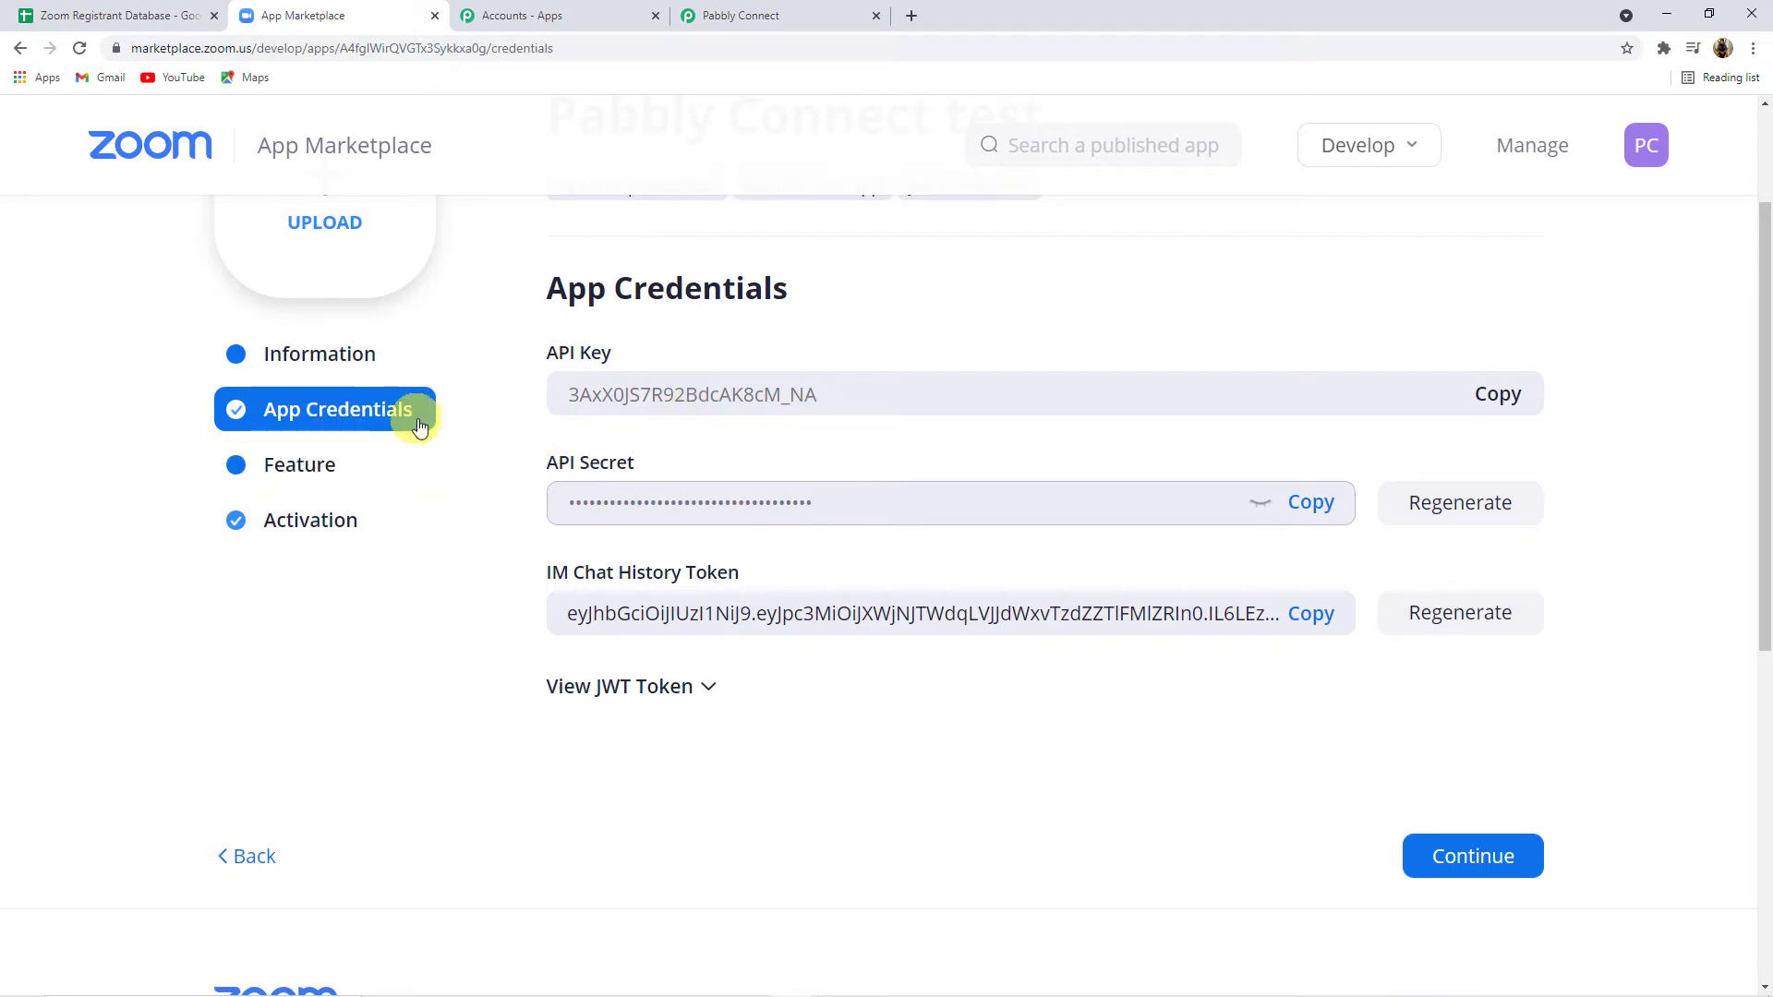
left_click(417, 467)
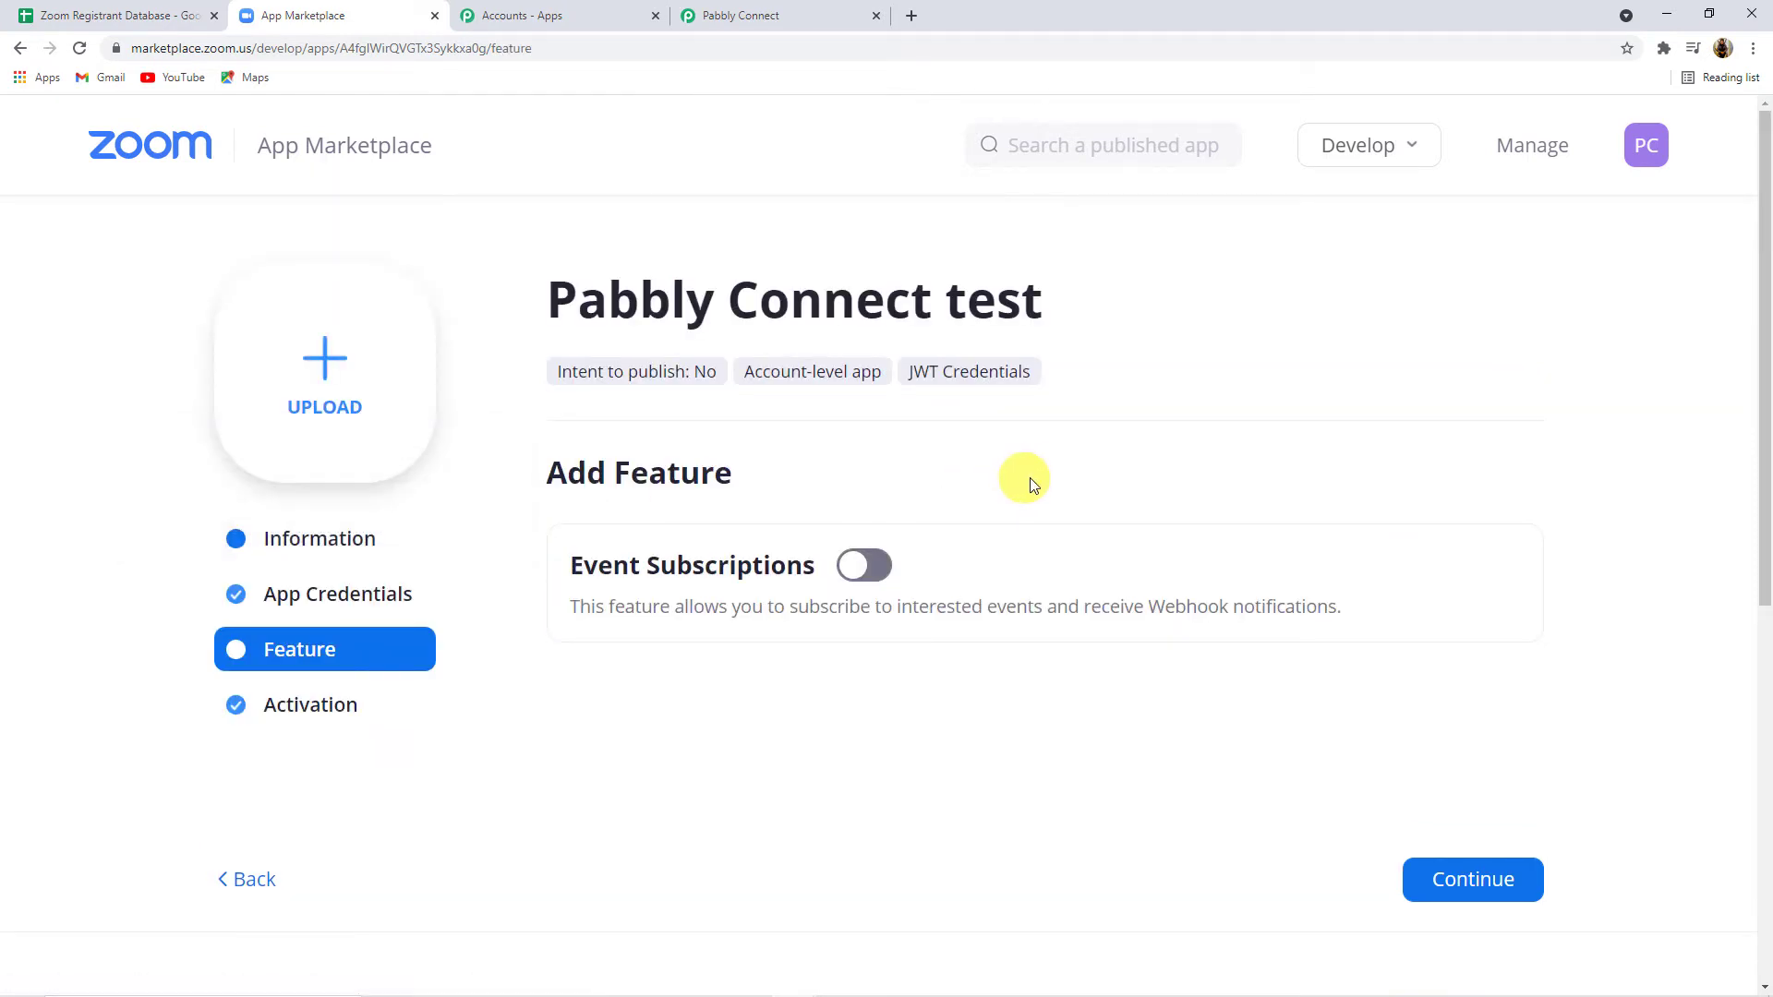
left_click(866, 567)
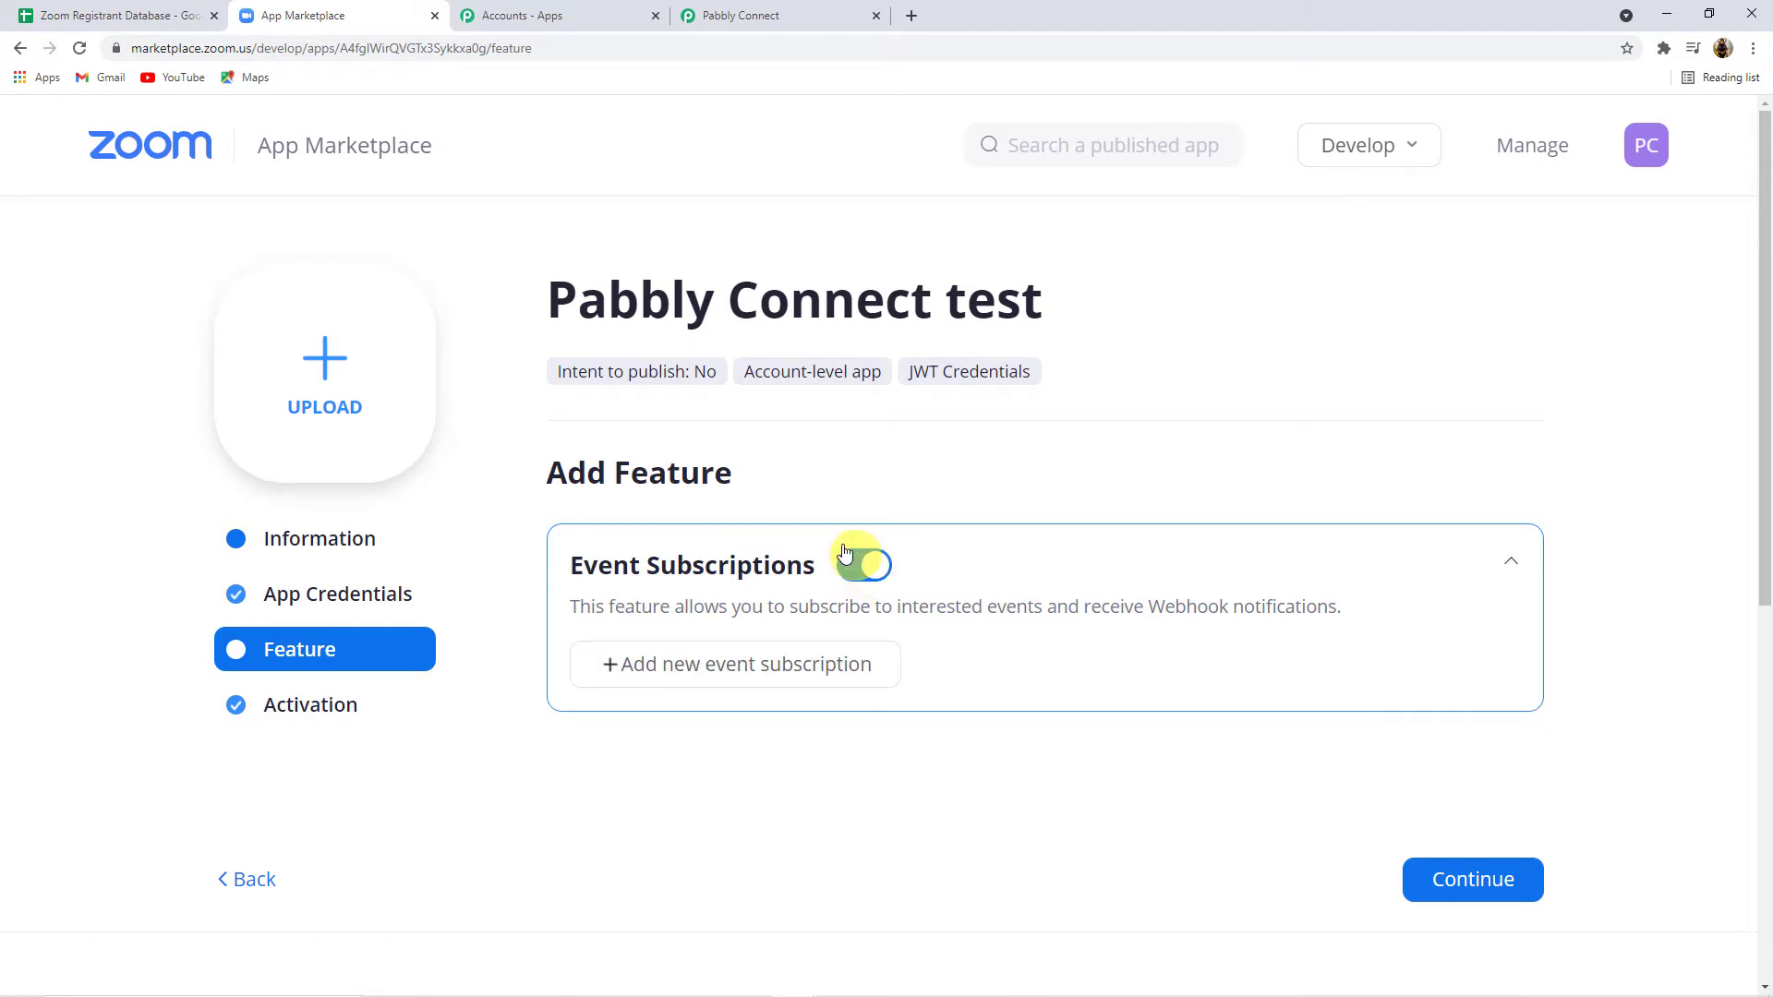
scroll(720, 646, "down", 1)
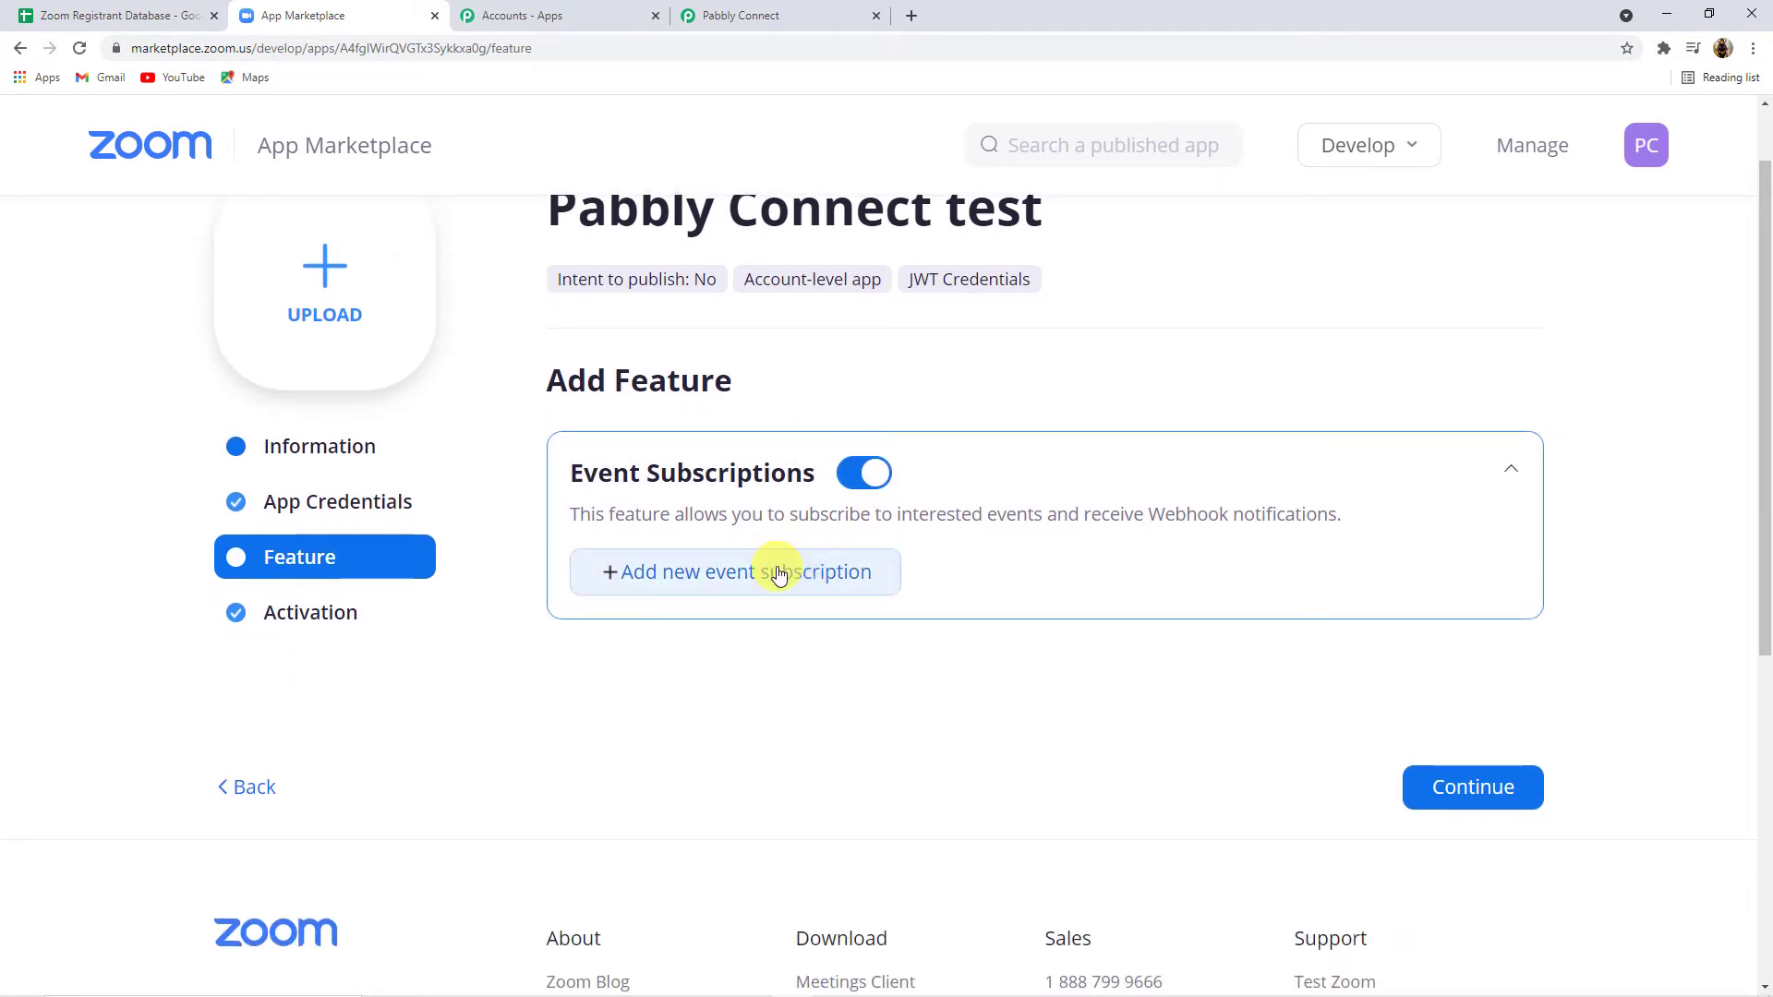
left_click(778, 574)
scroll(835, 628, "down", 2)
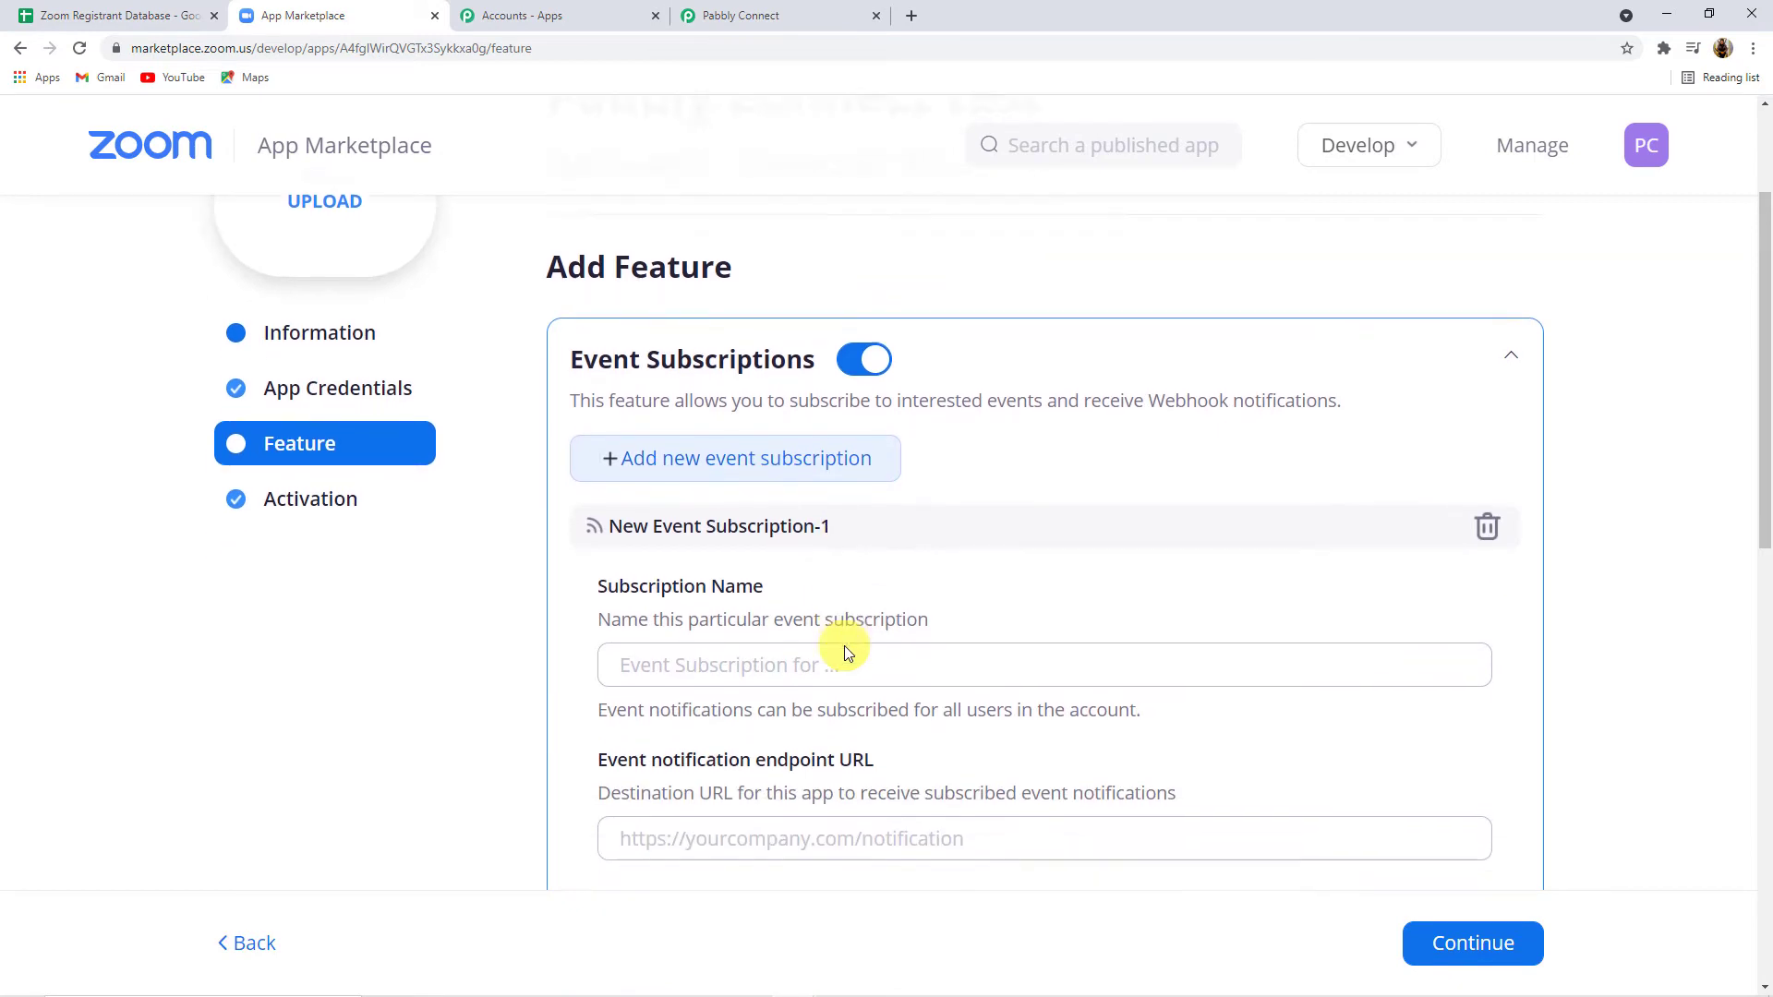
Name the Zoom event subscription 'Zoom Registrants'
left_click(718, 588)
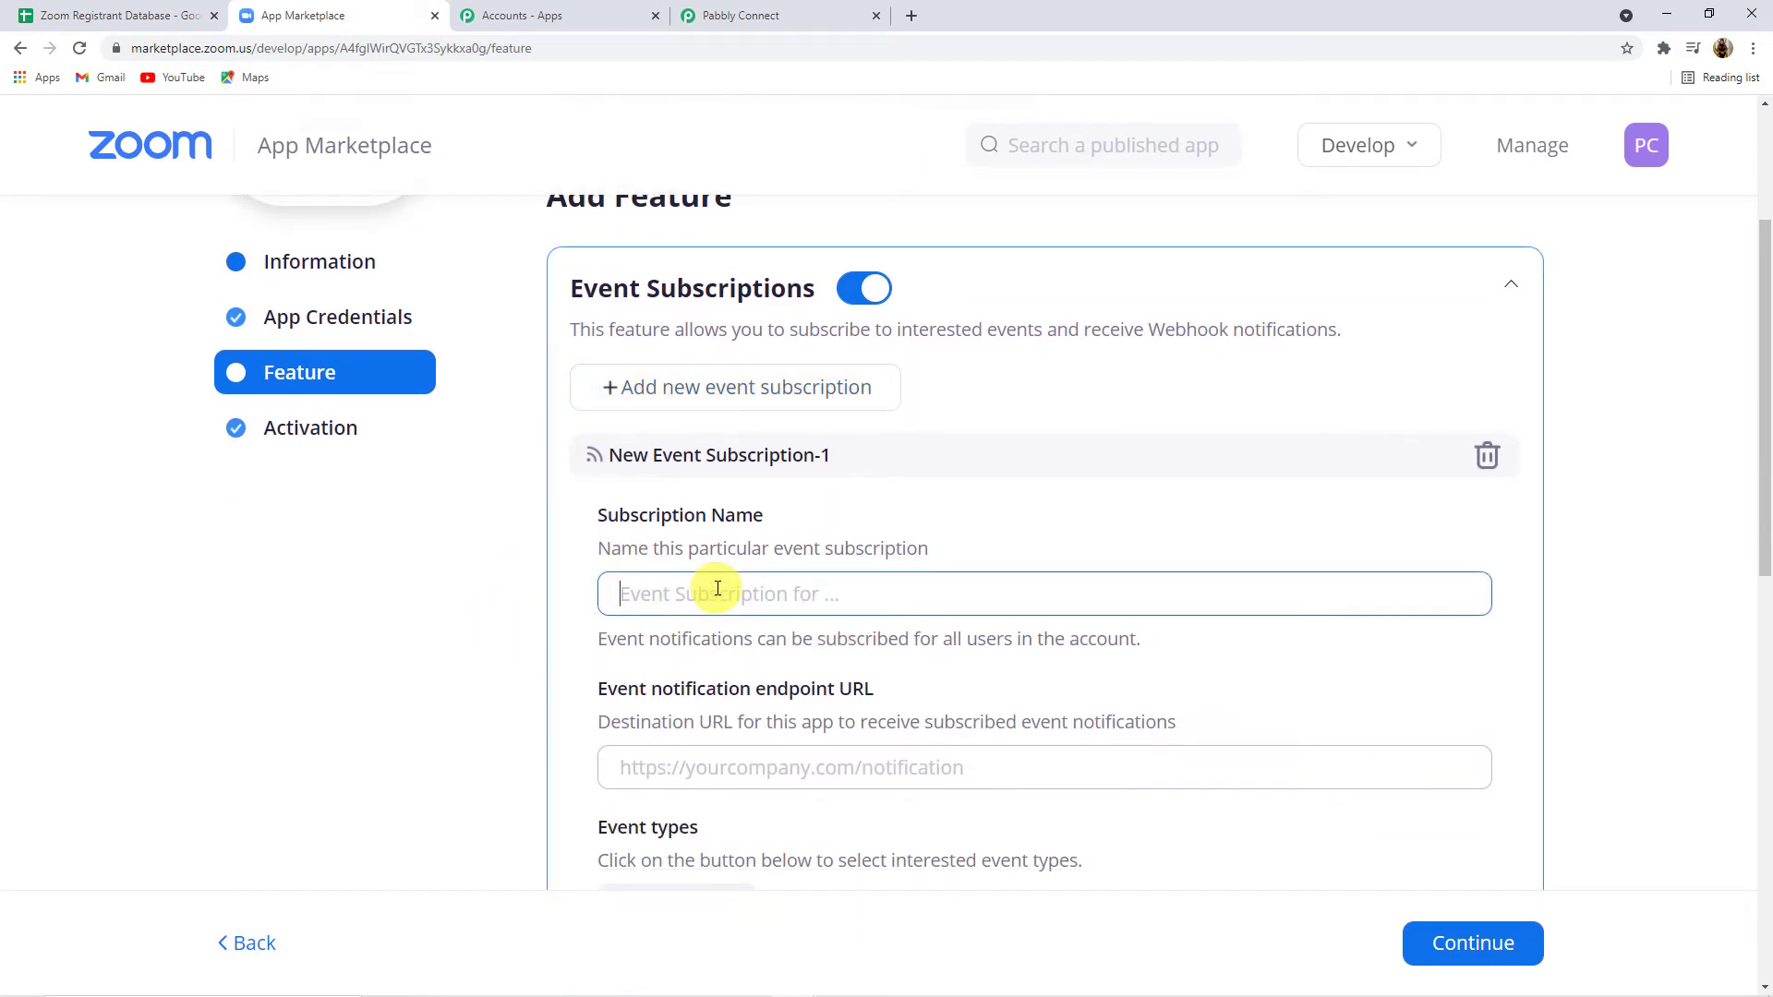
type("Zoom Registrants")
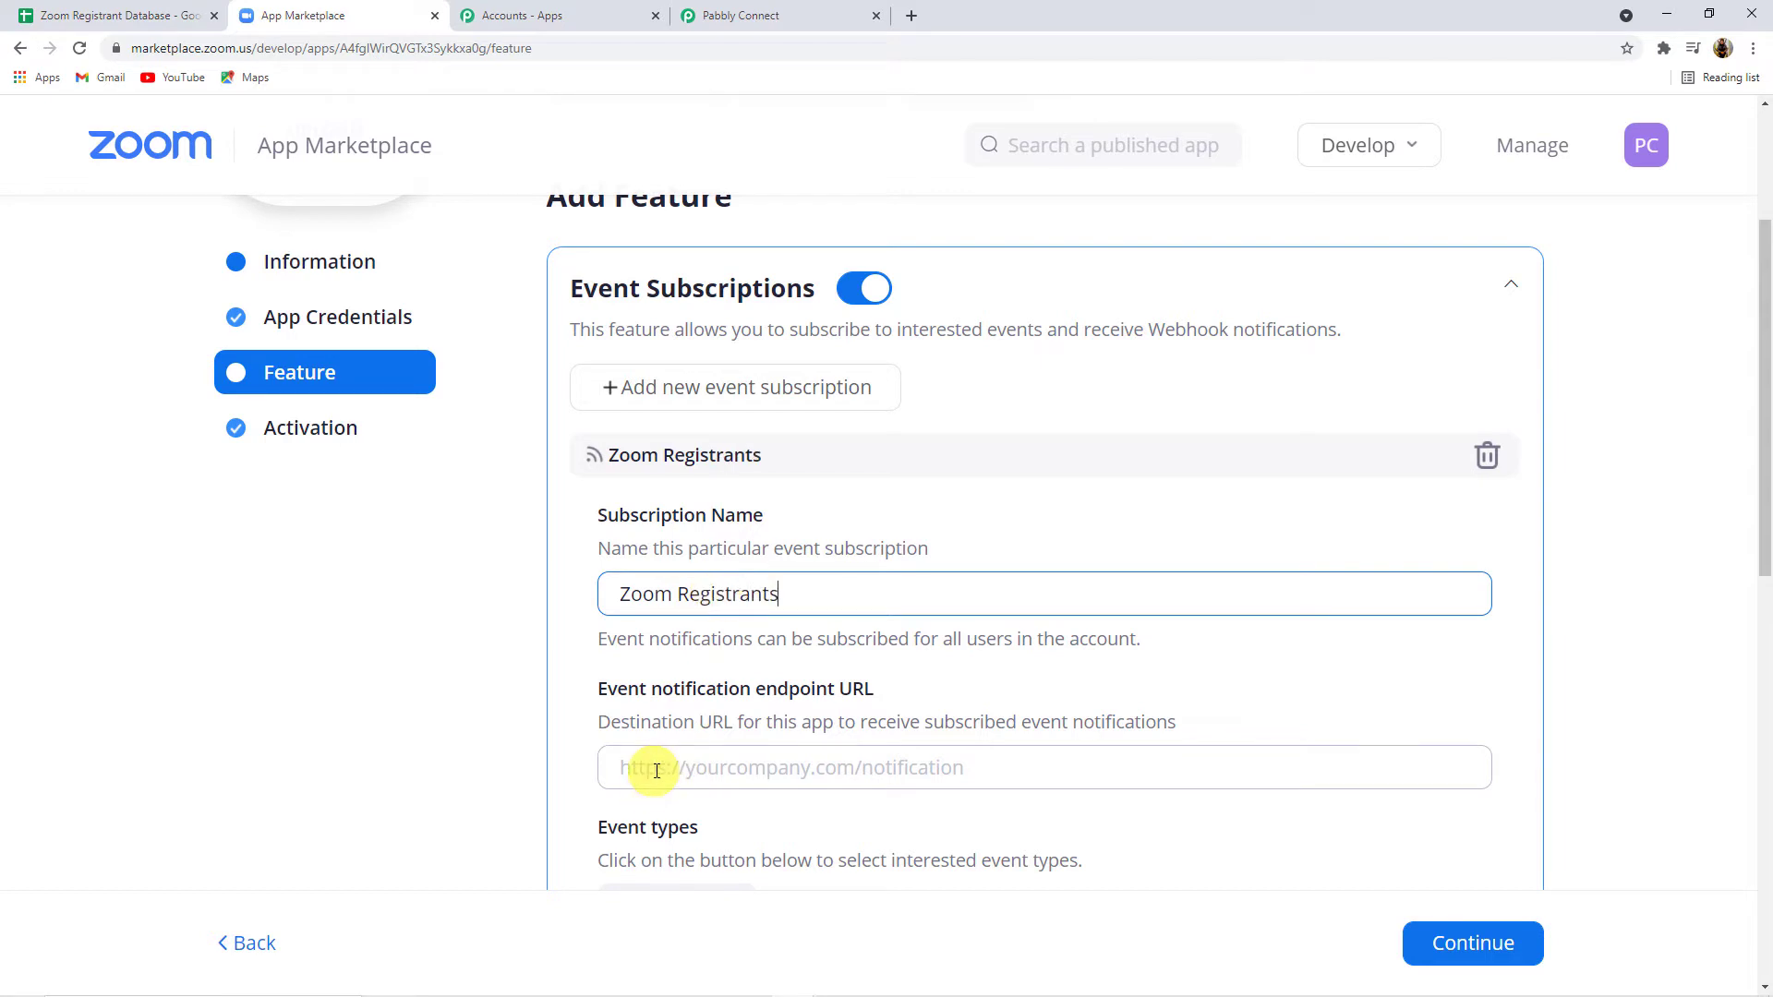
left_click(617, 767)
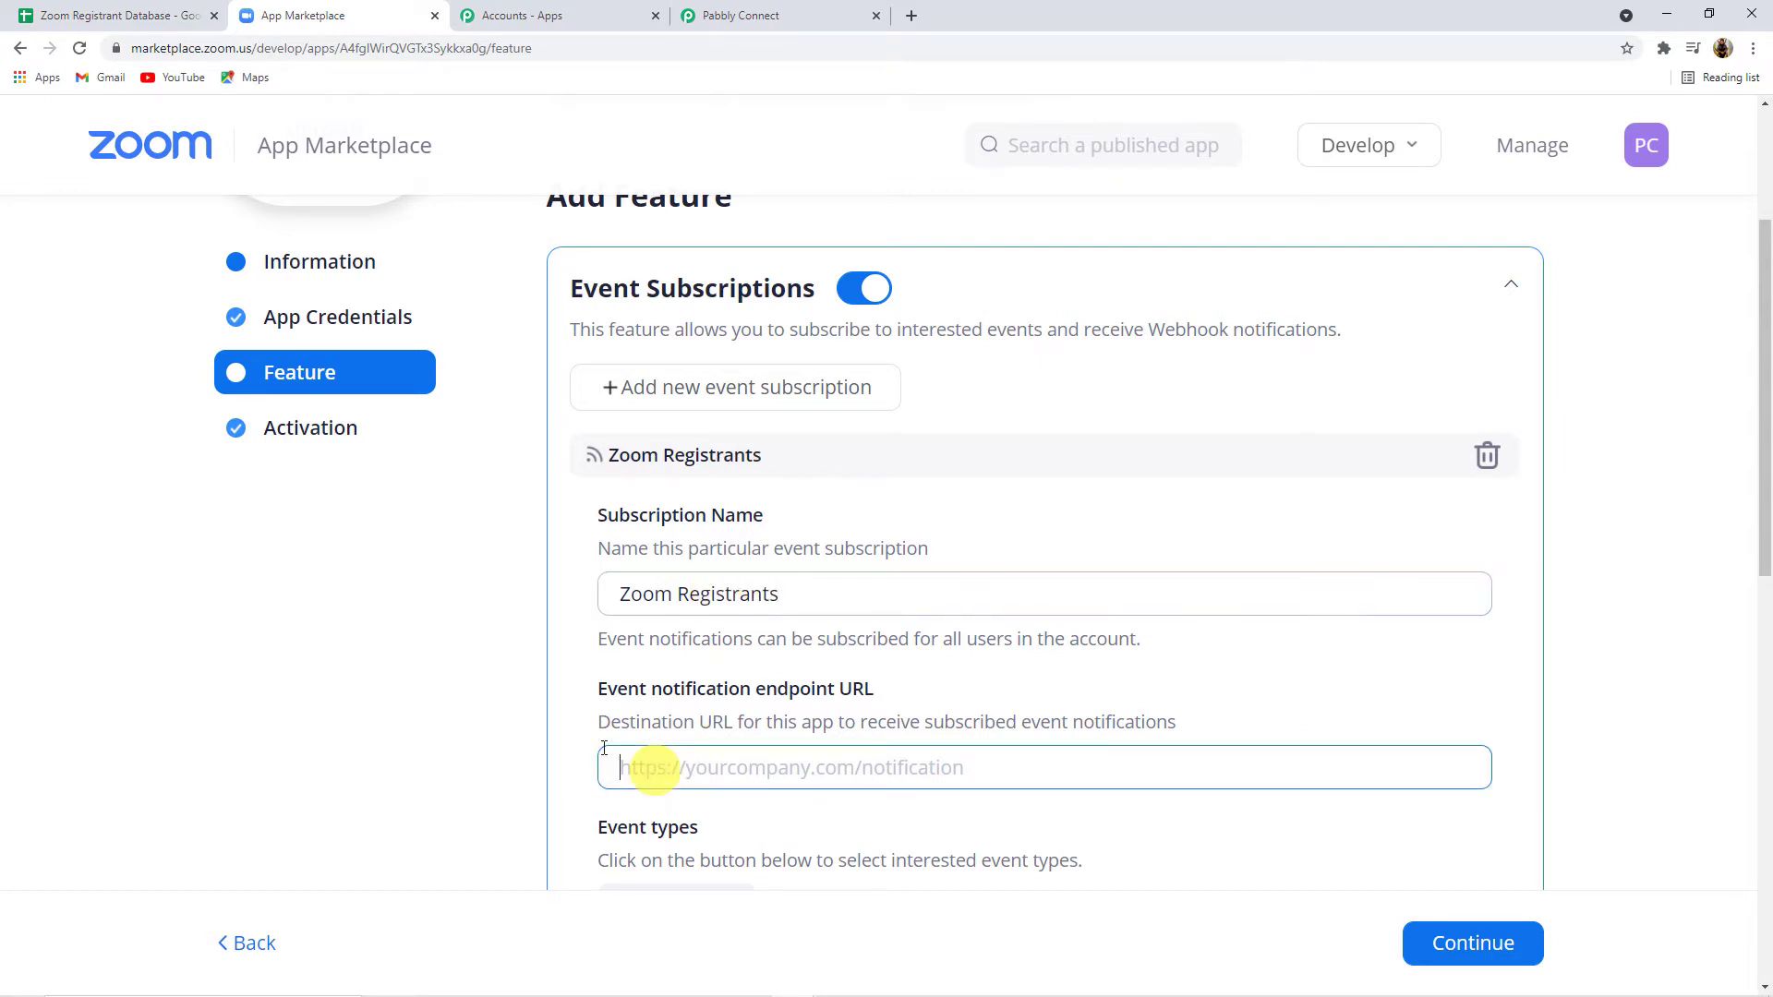
scroll(705, 663, "down", 2)
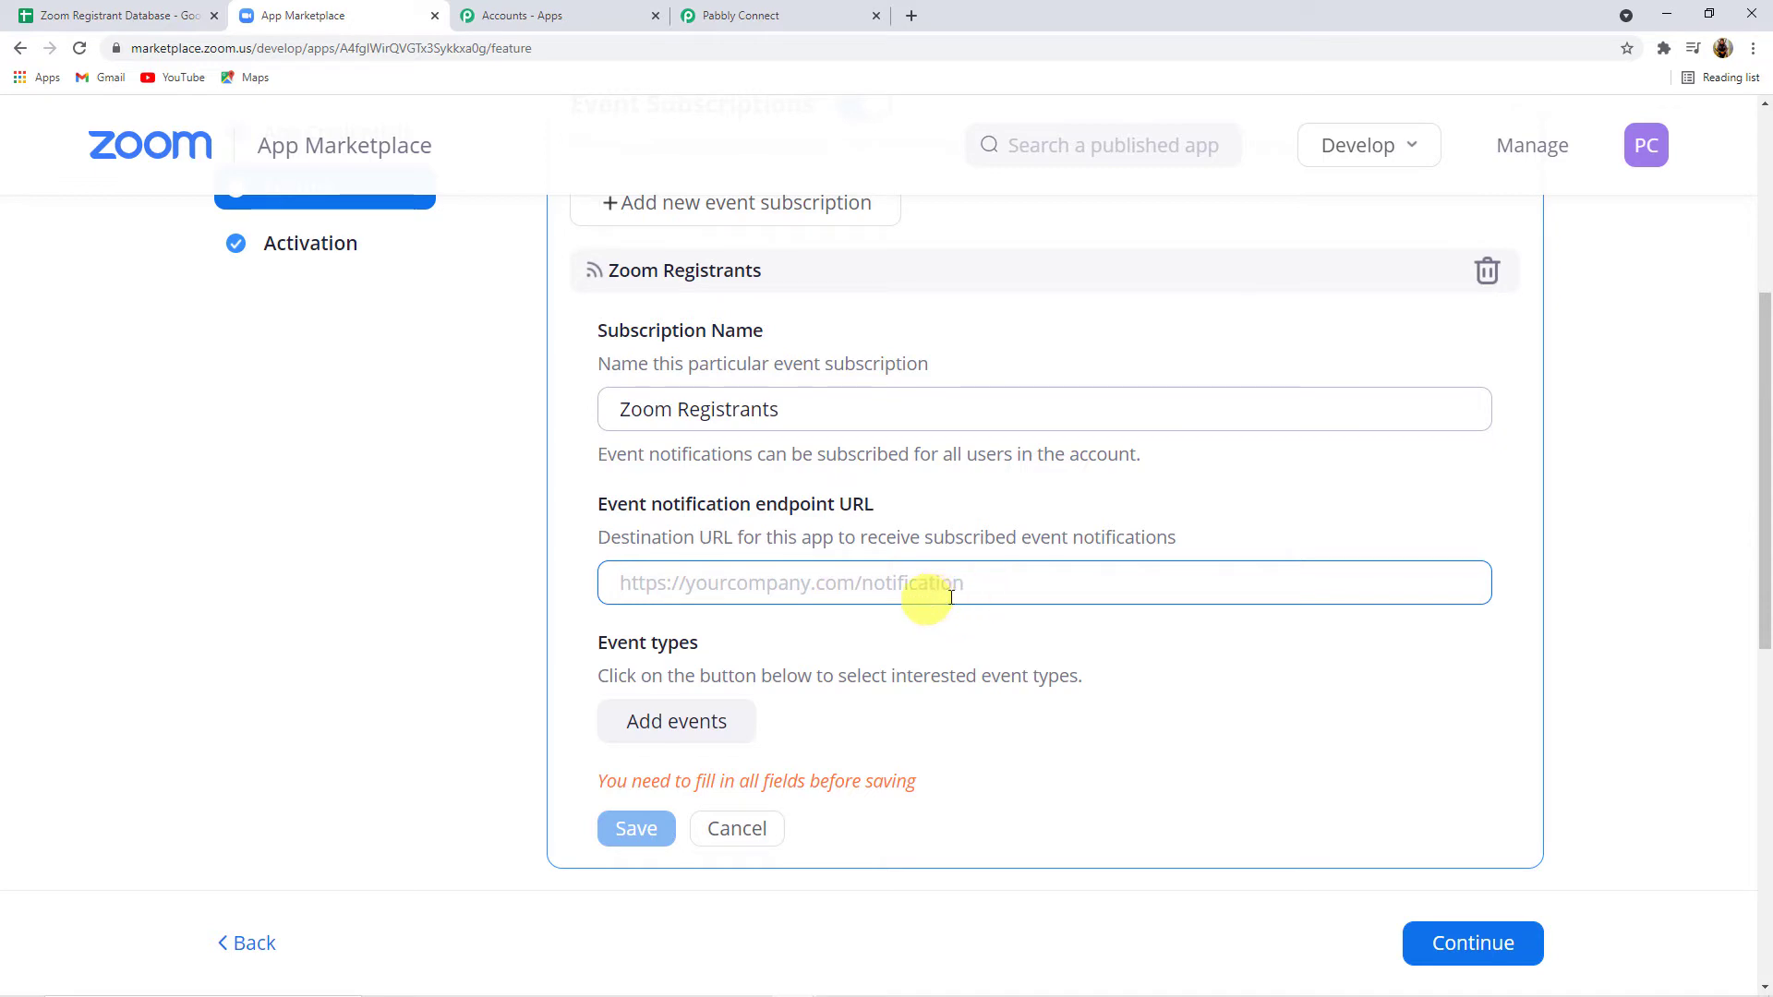
Paste the Pabbly Connect webhook URL as the event notification endpoint URL, then open the event types list
left_click(792, 14)
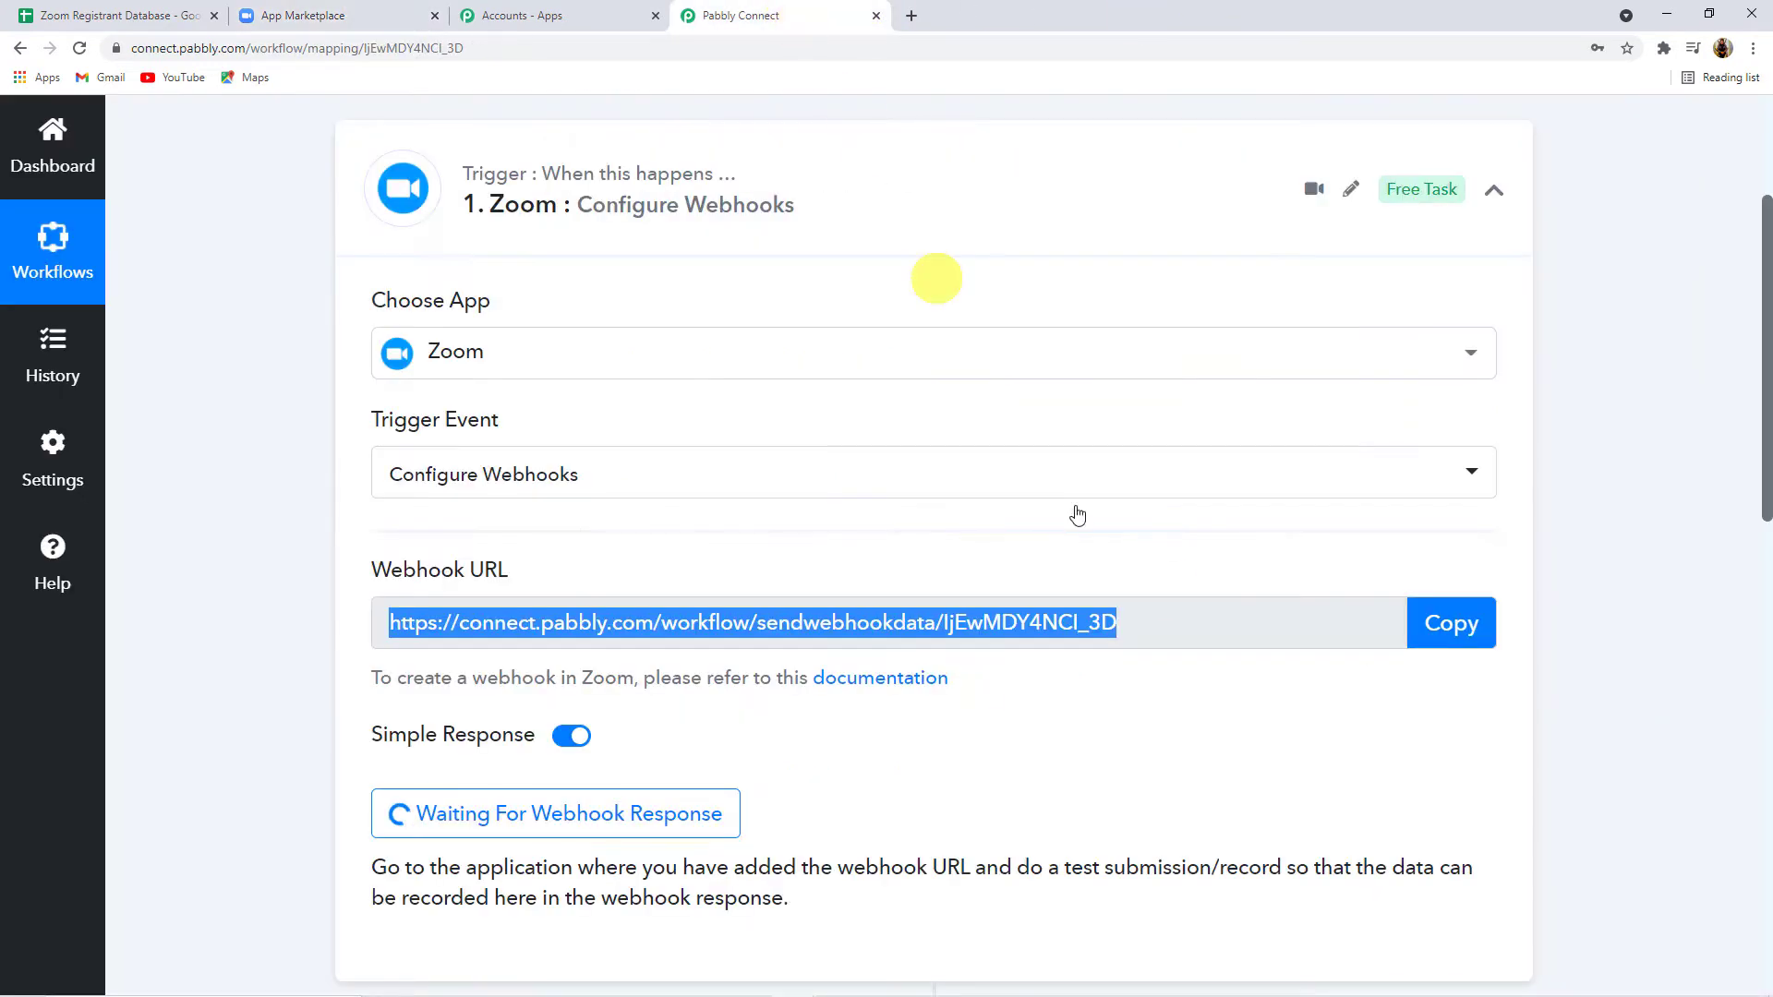
left_click(1464, 639)
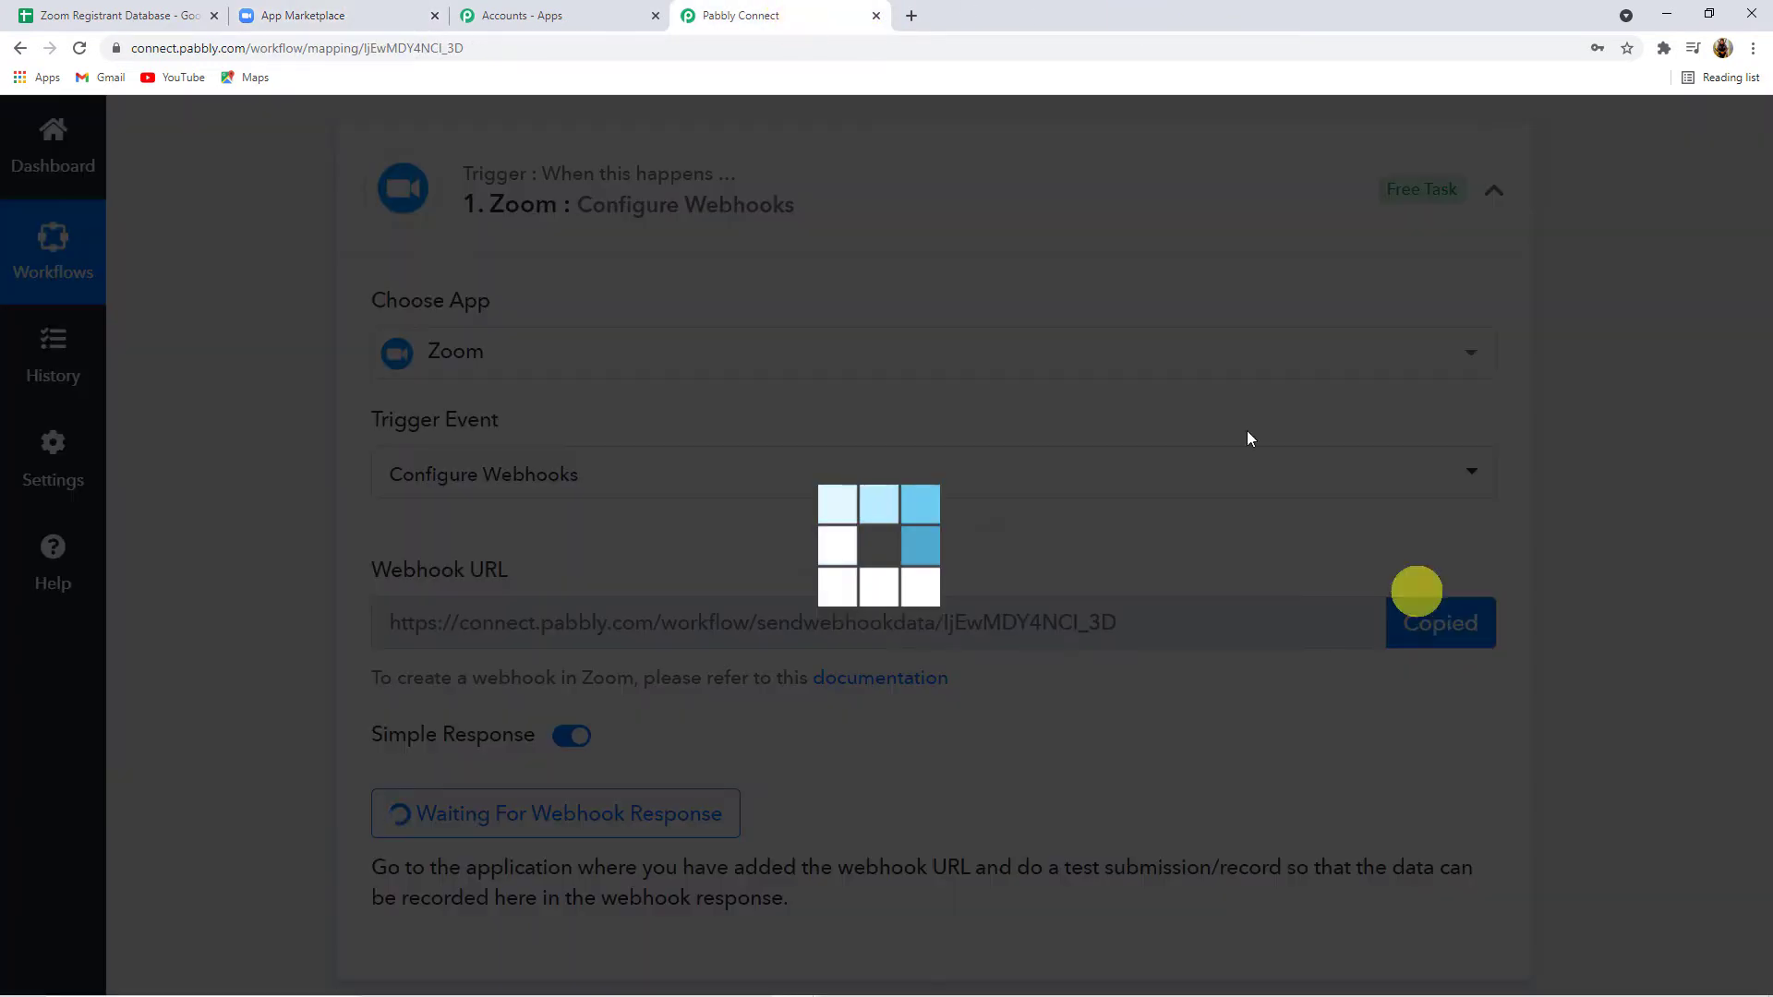
left_click(314, 18)
left_click(490, 16)
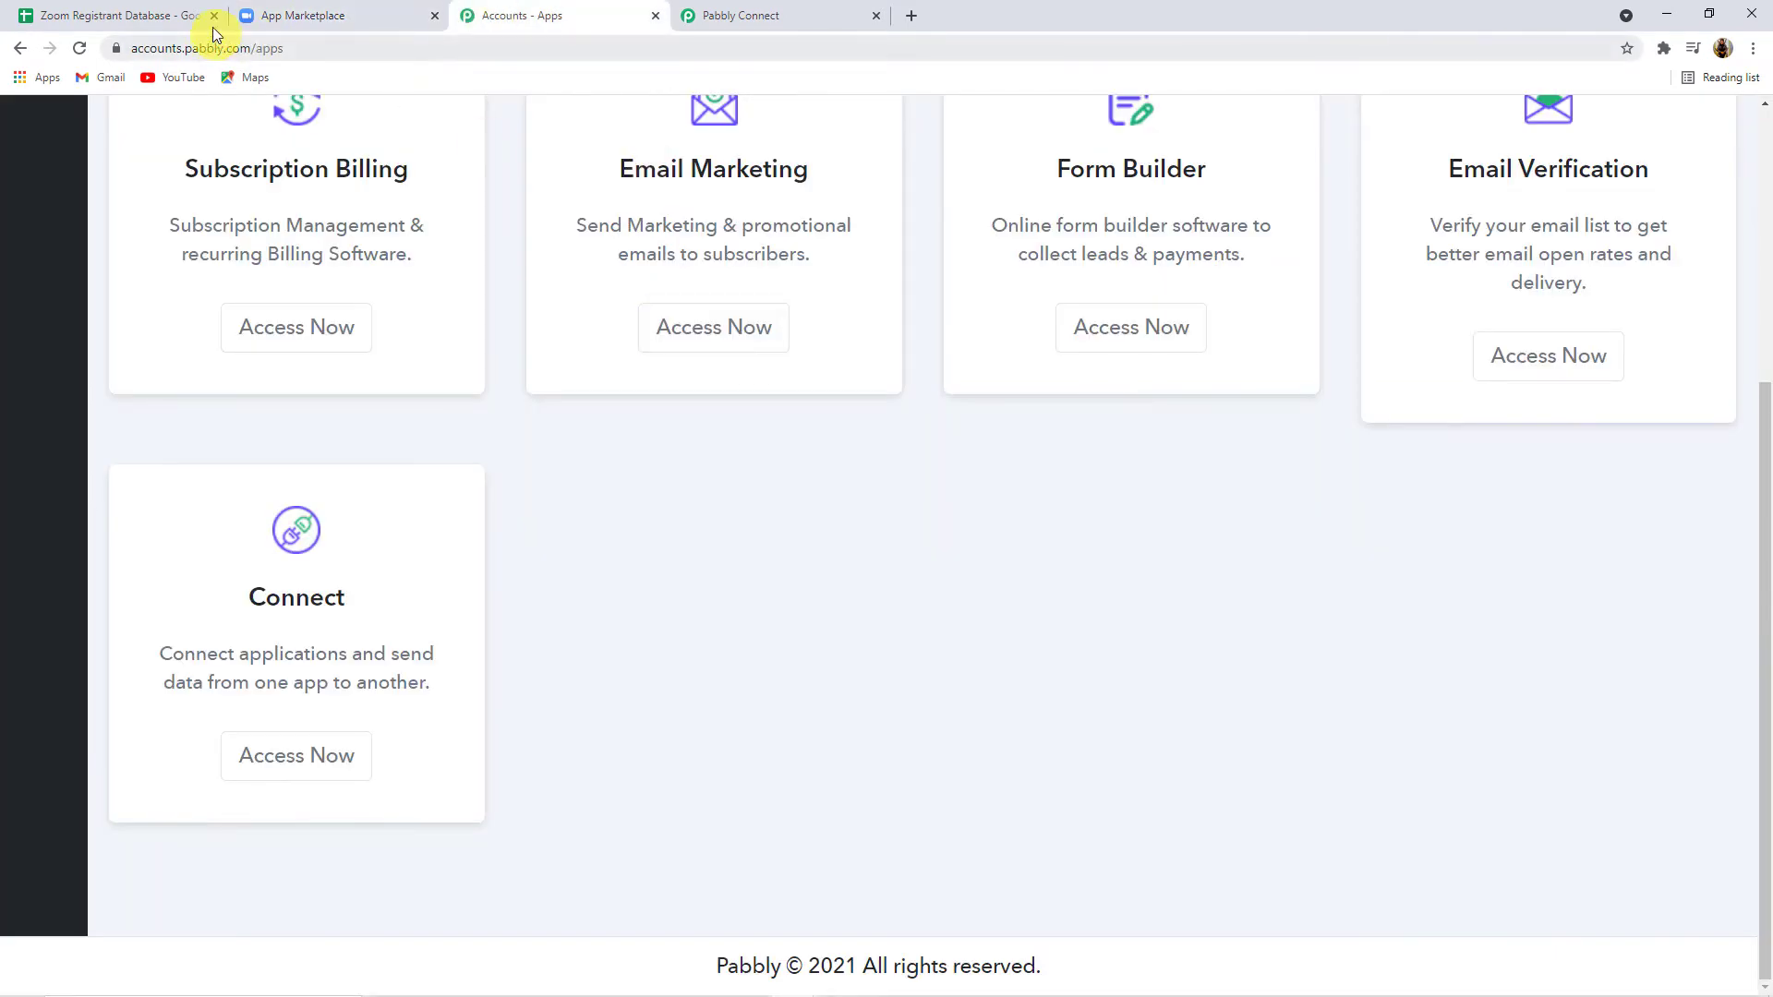
left_click(364, 27)
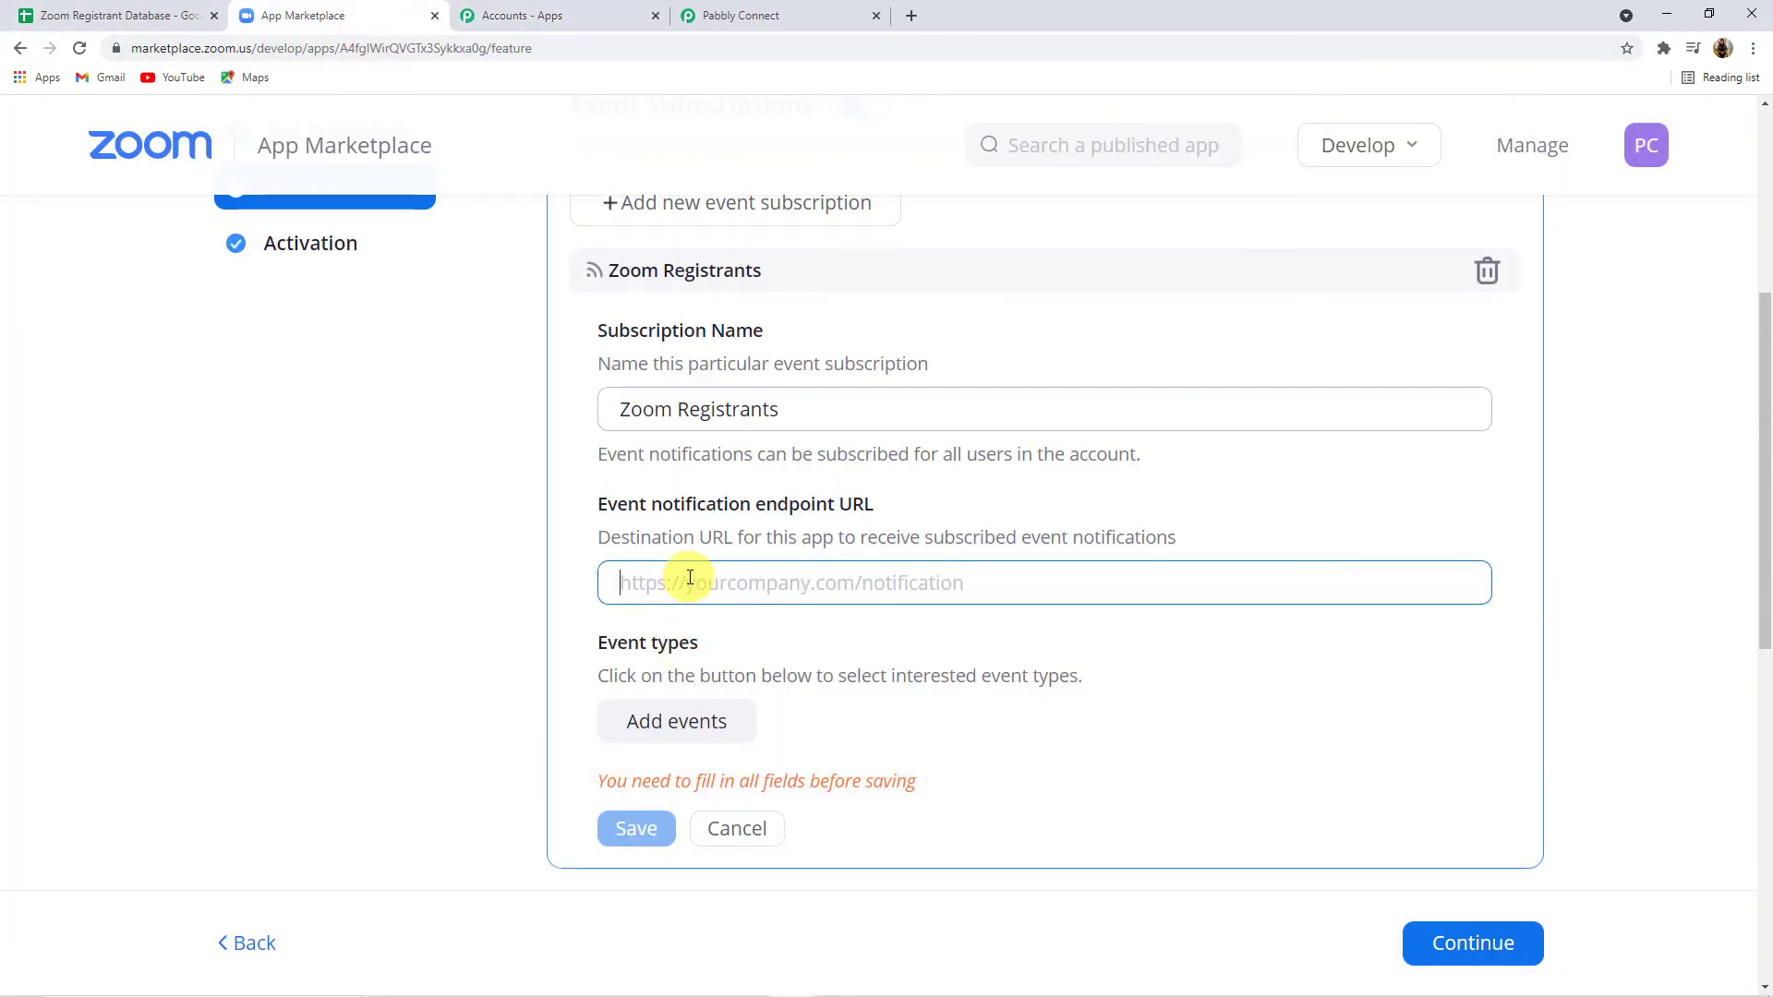
key("ctrl+v")
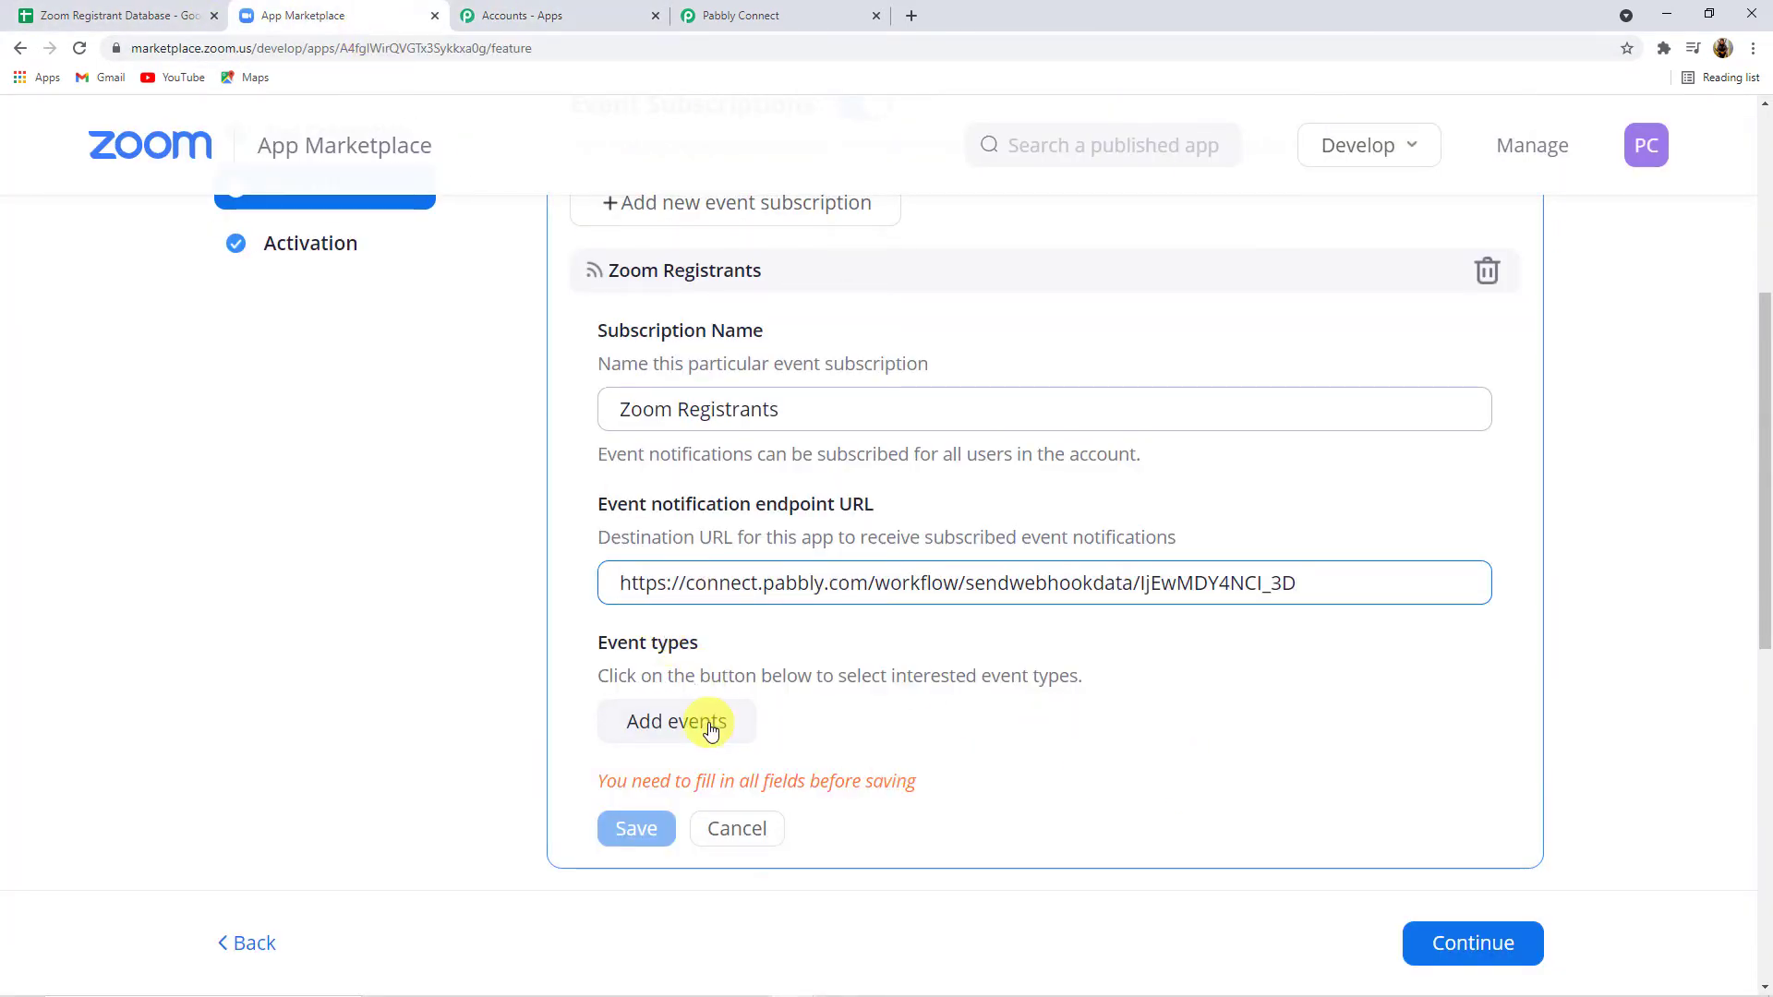
left_click(710, 731)
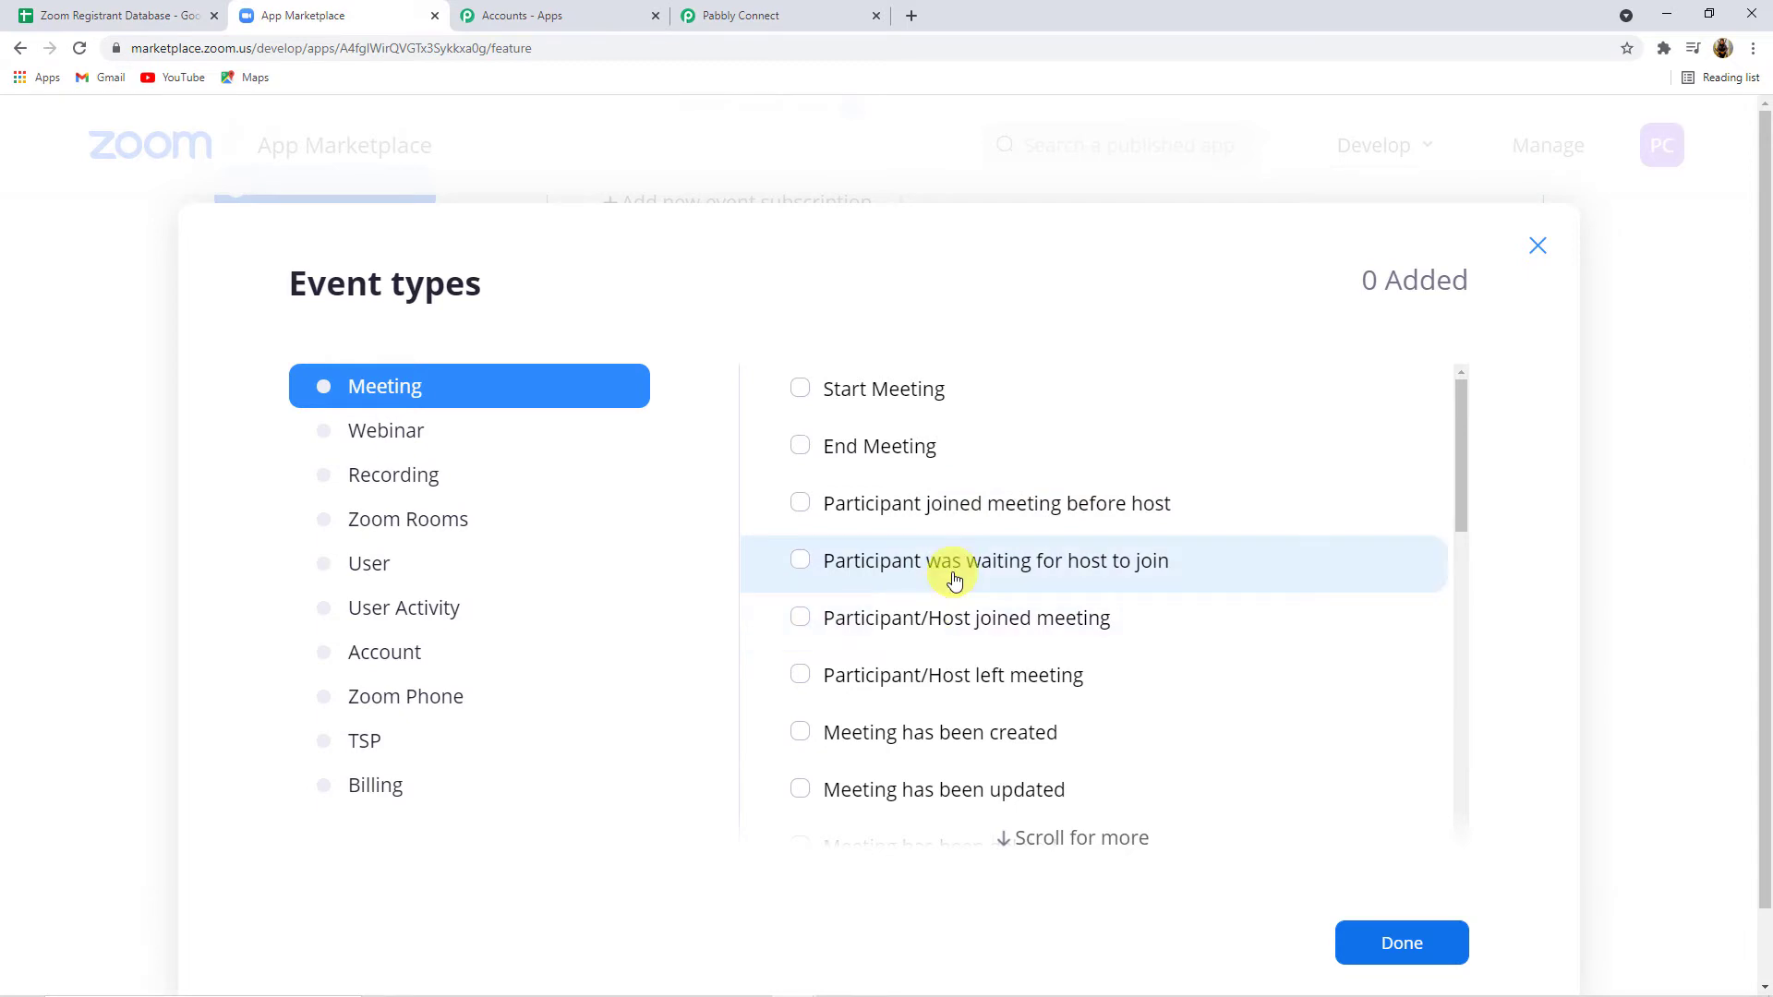
Add the 'Meeting Registration has been created' event and save the Zoom Registrants subscription
scroll(955, 579, "down", 1)
scroll(941, 569, "down", 3)
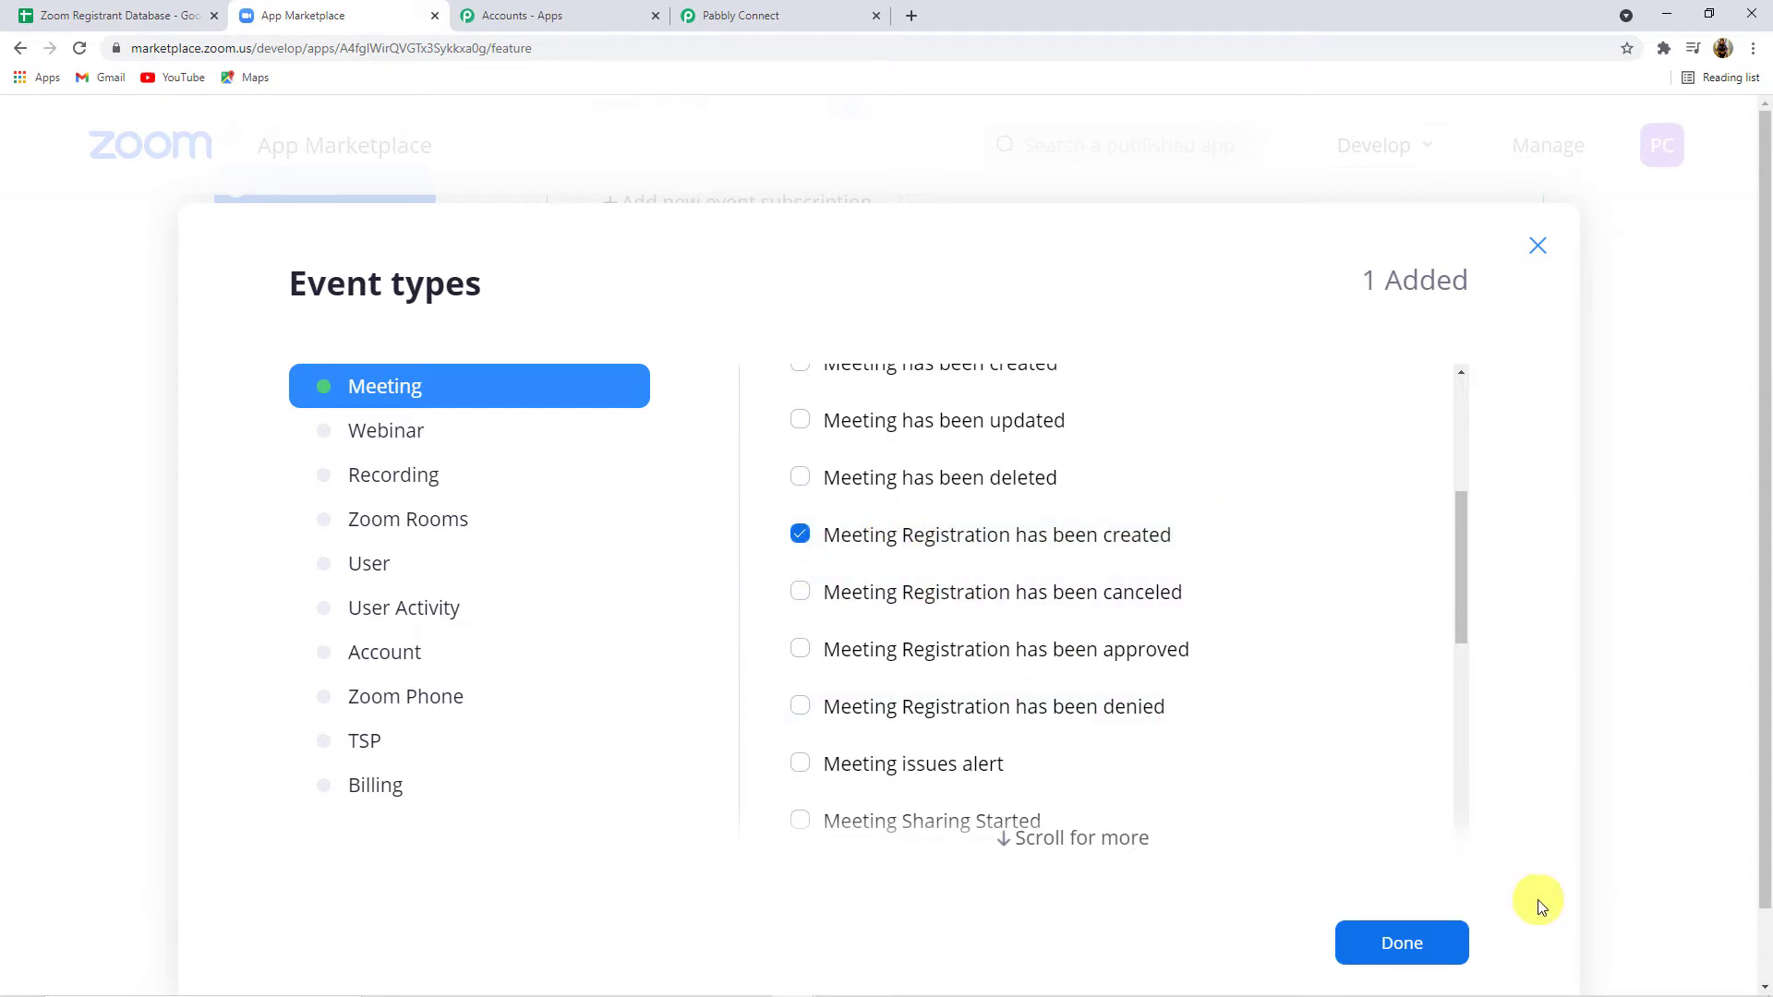
left_click(1423, 944)
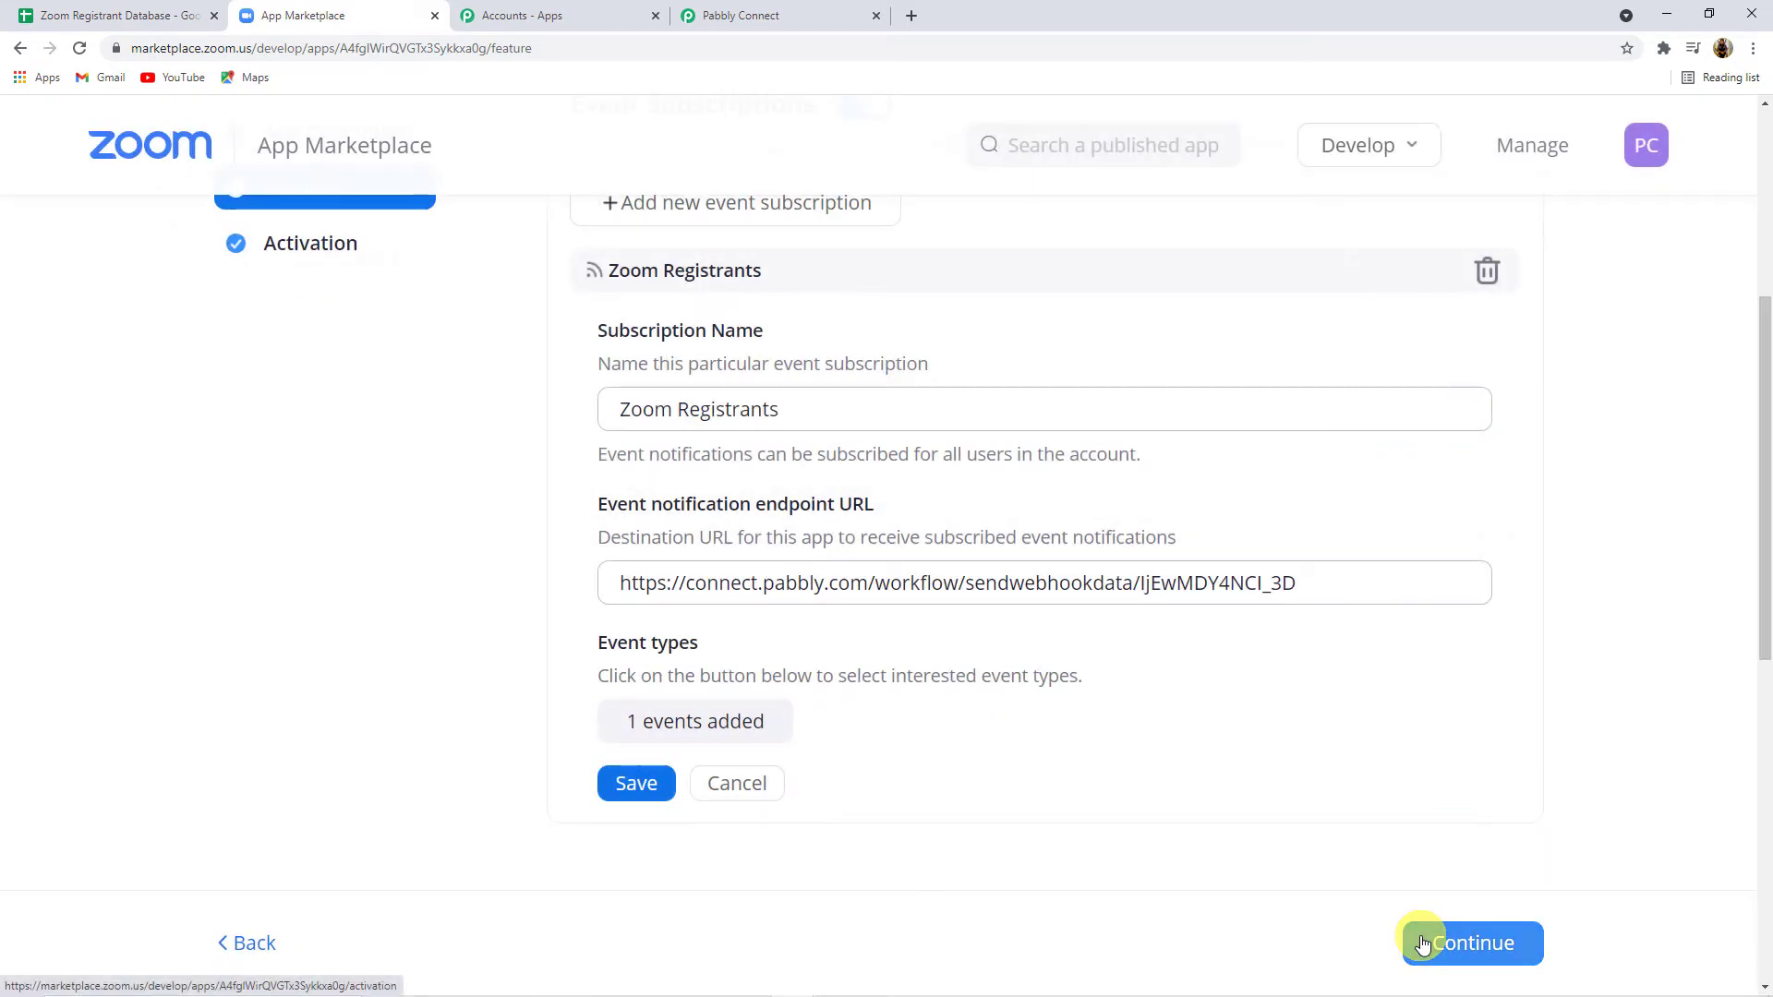
left_click(638, 792)
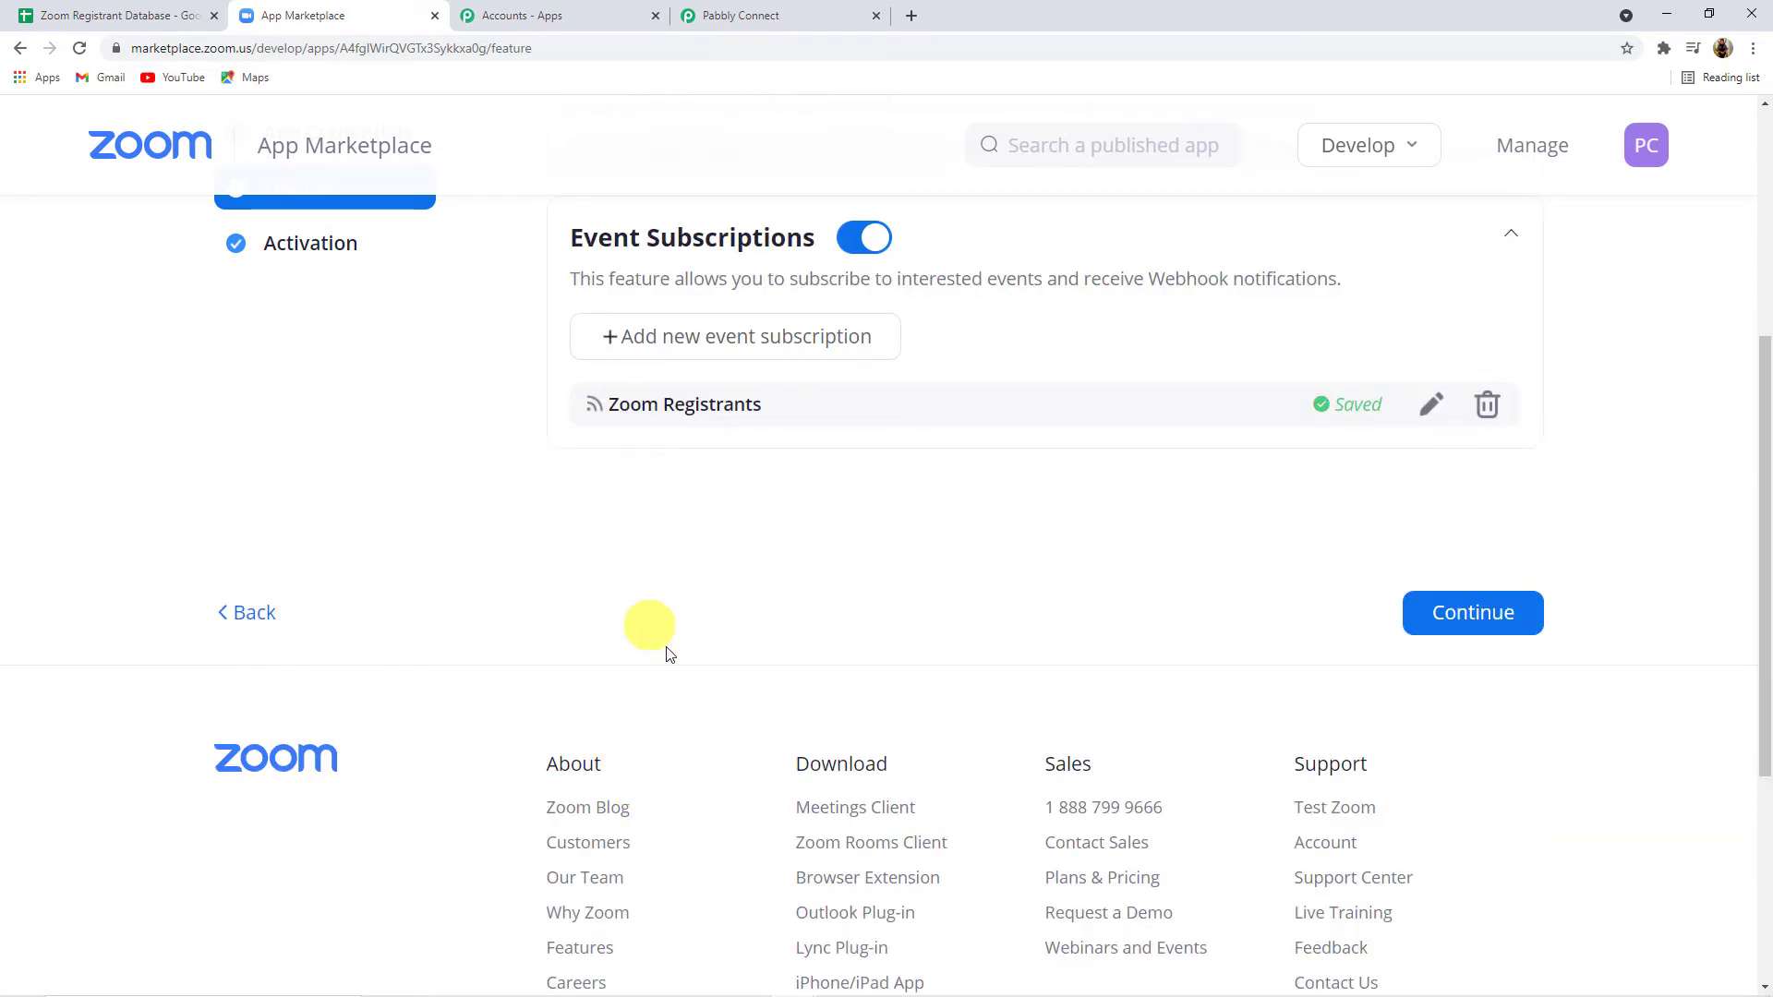
Activate the Pabbly Connect test app and return to the App Marketplace home page
scroll(681, 674, "up", 4)
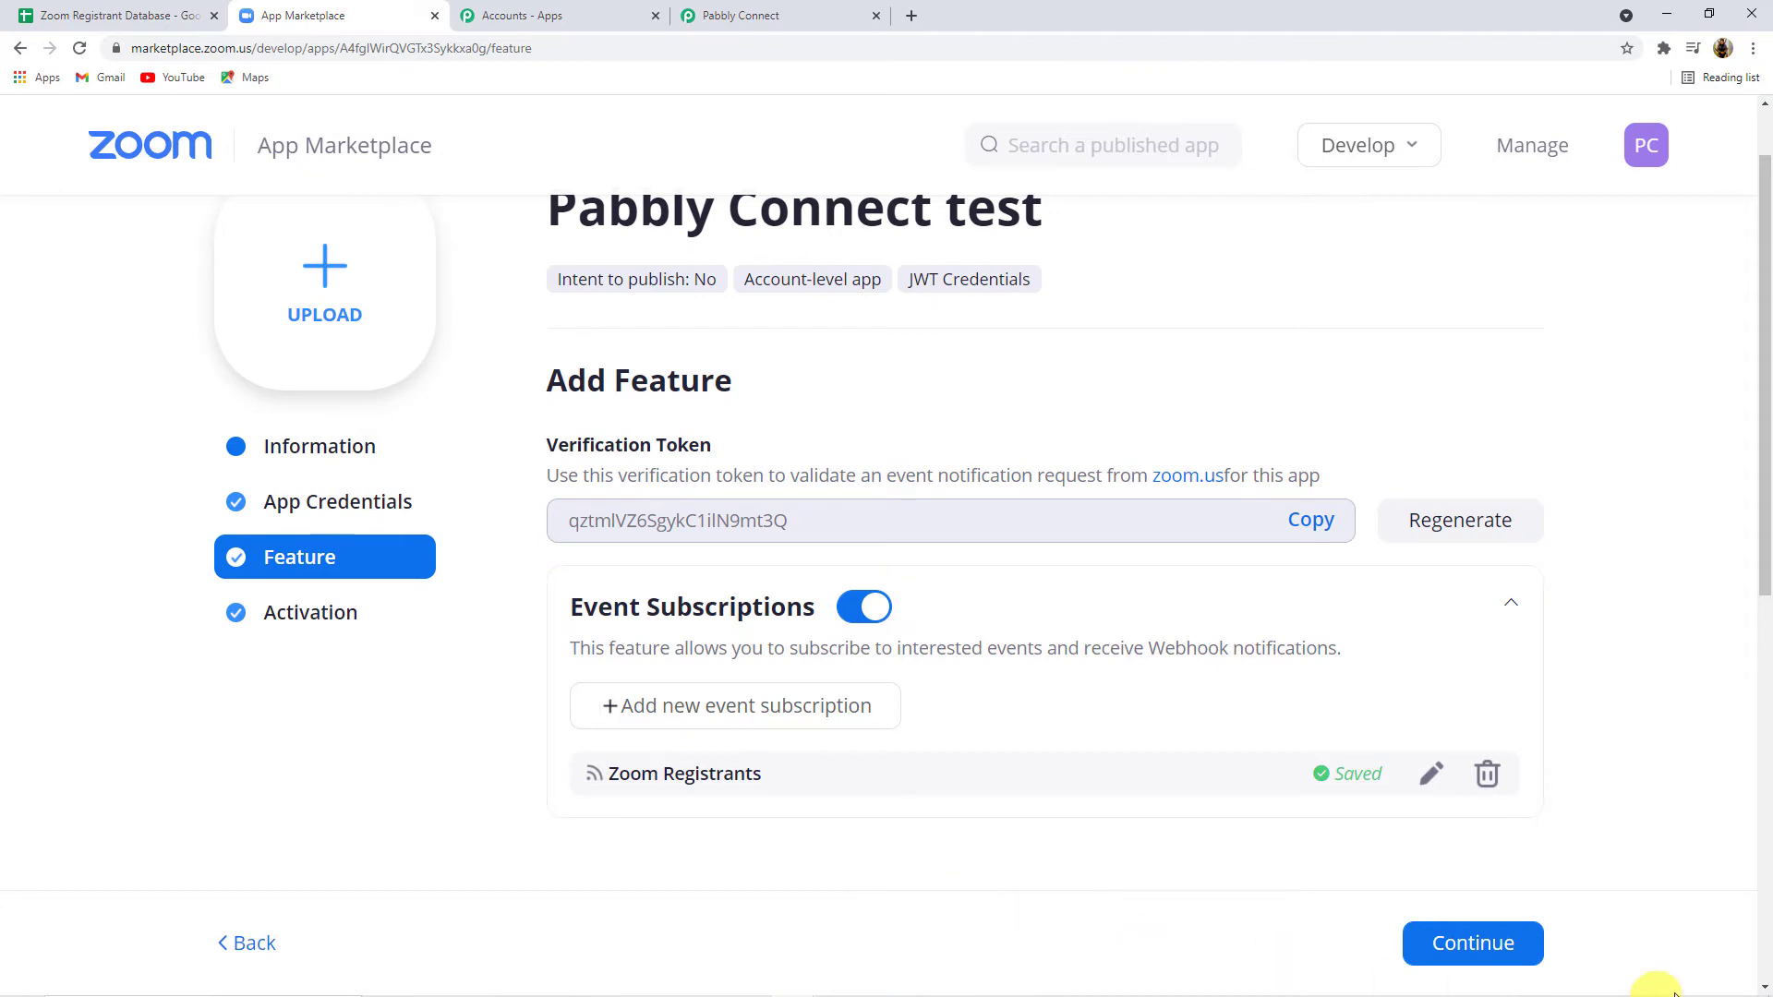
left_click(1476, 944)
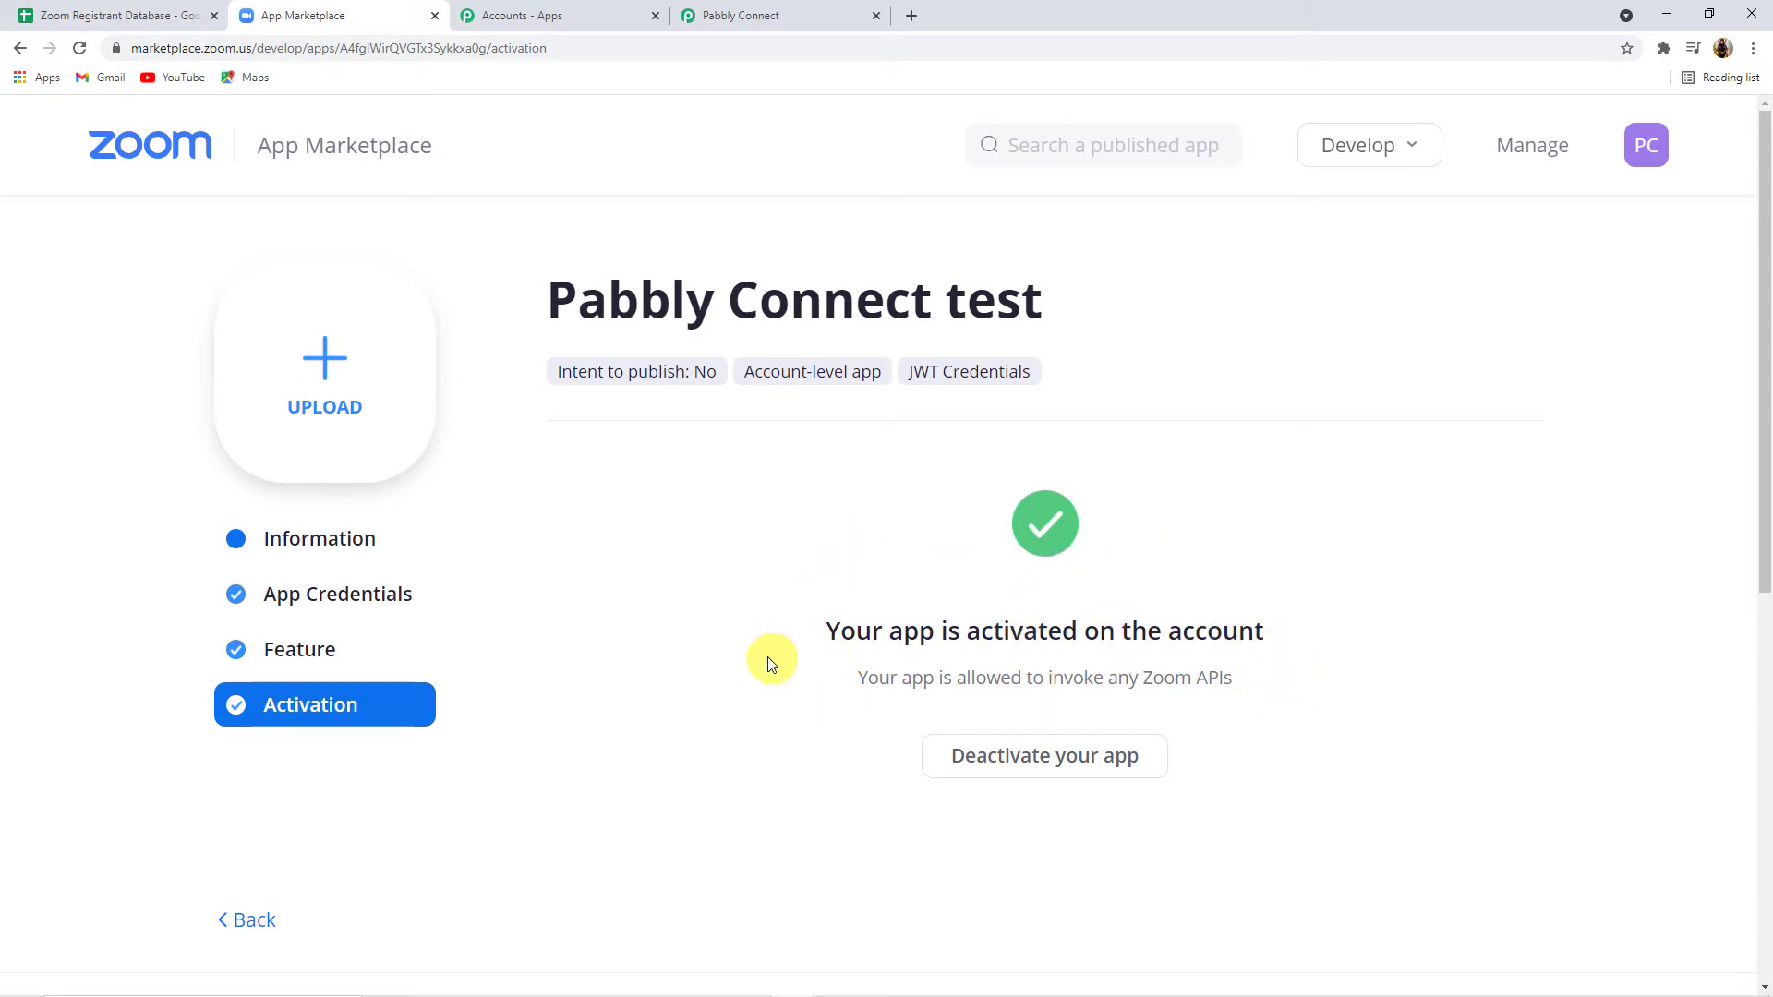
scroll(785, 576, "down", 5)
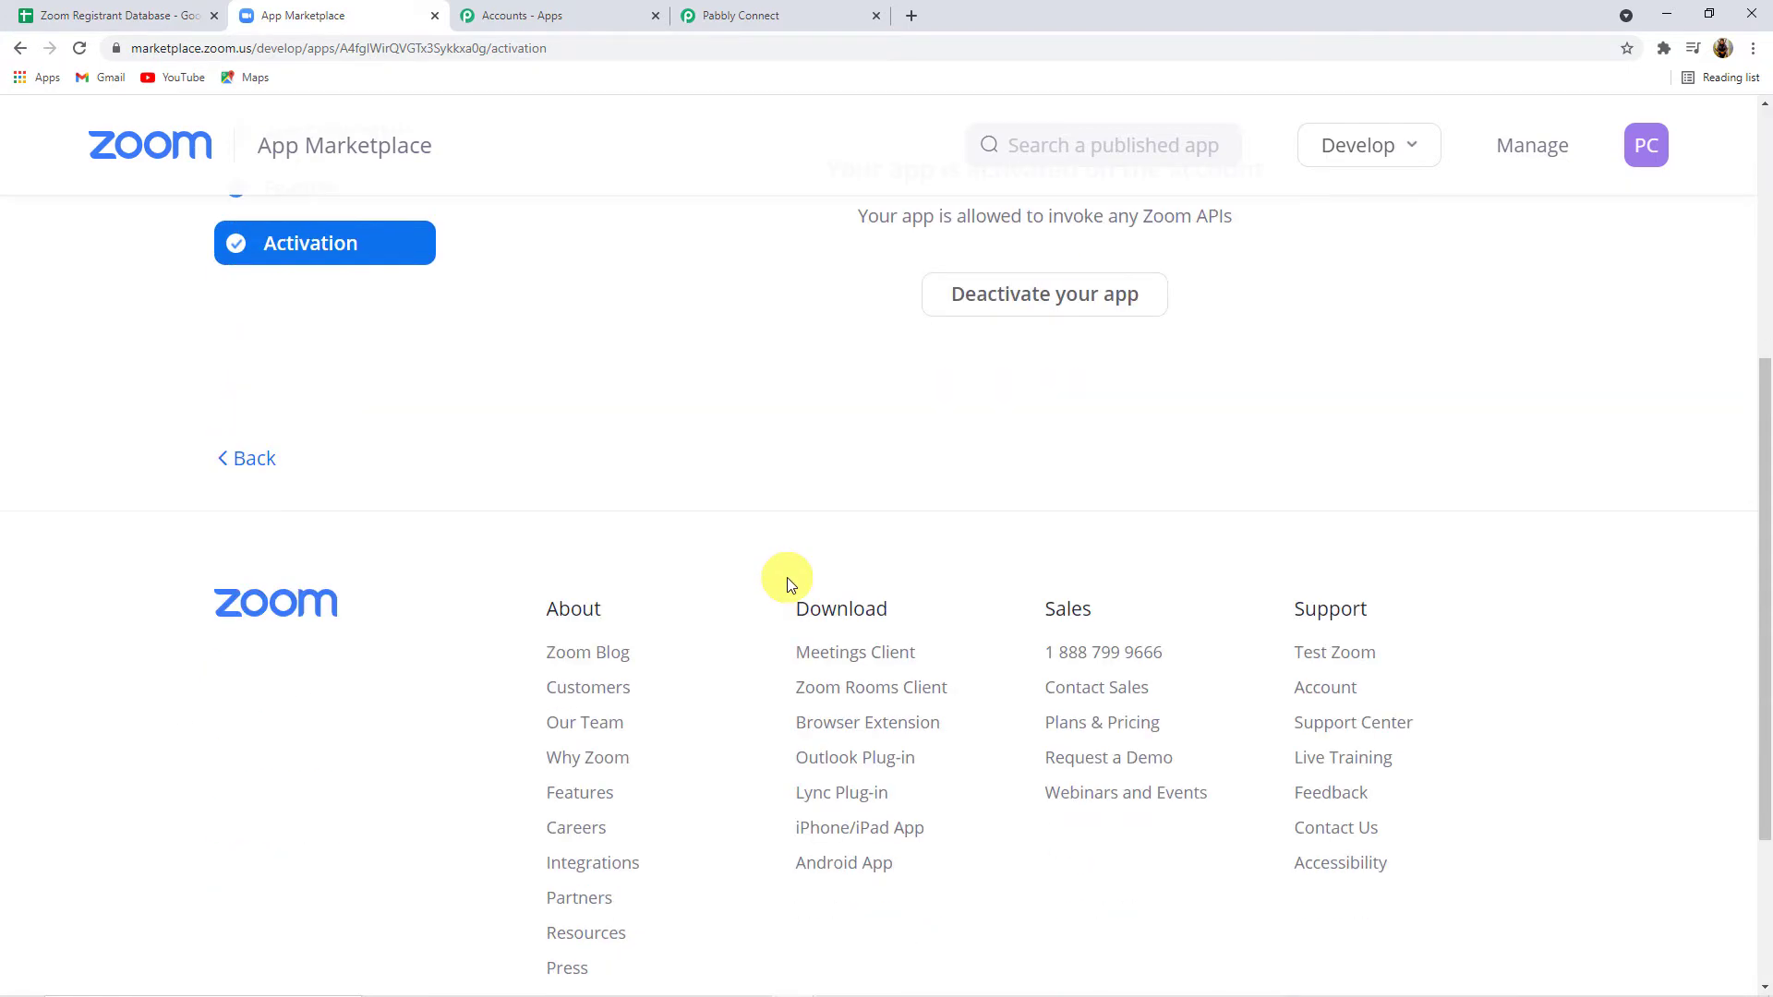
scroll(786, 578, "up", 5)
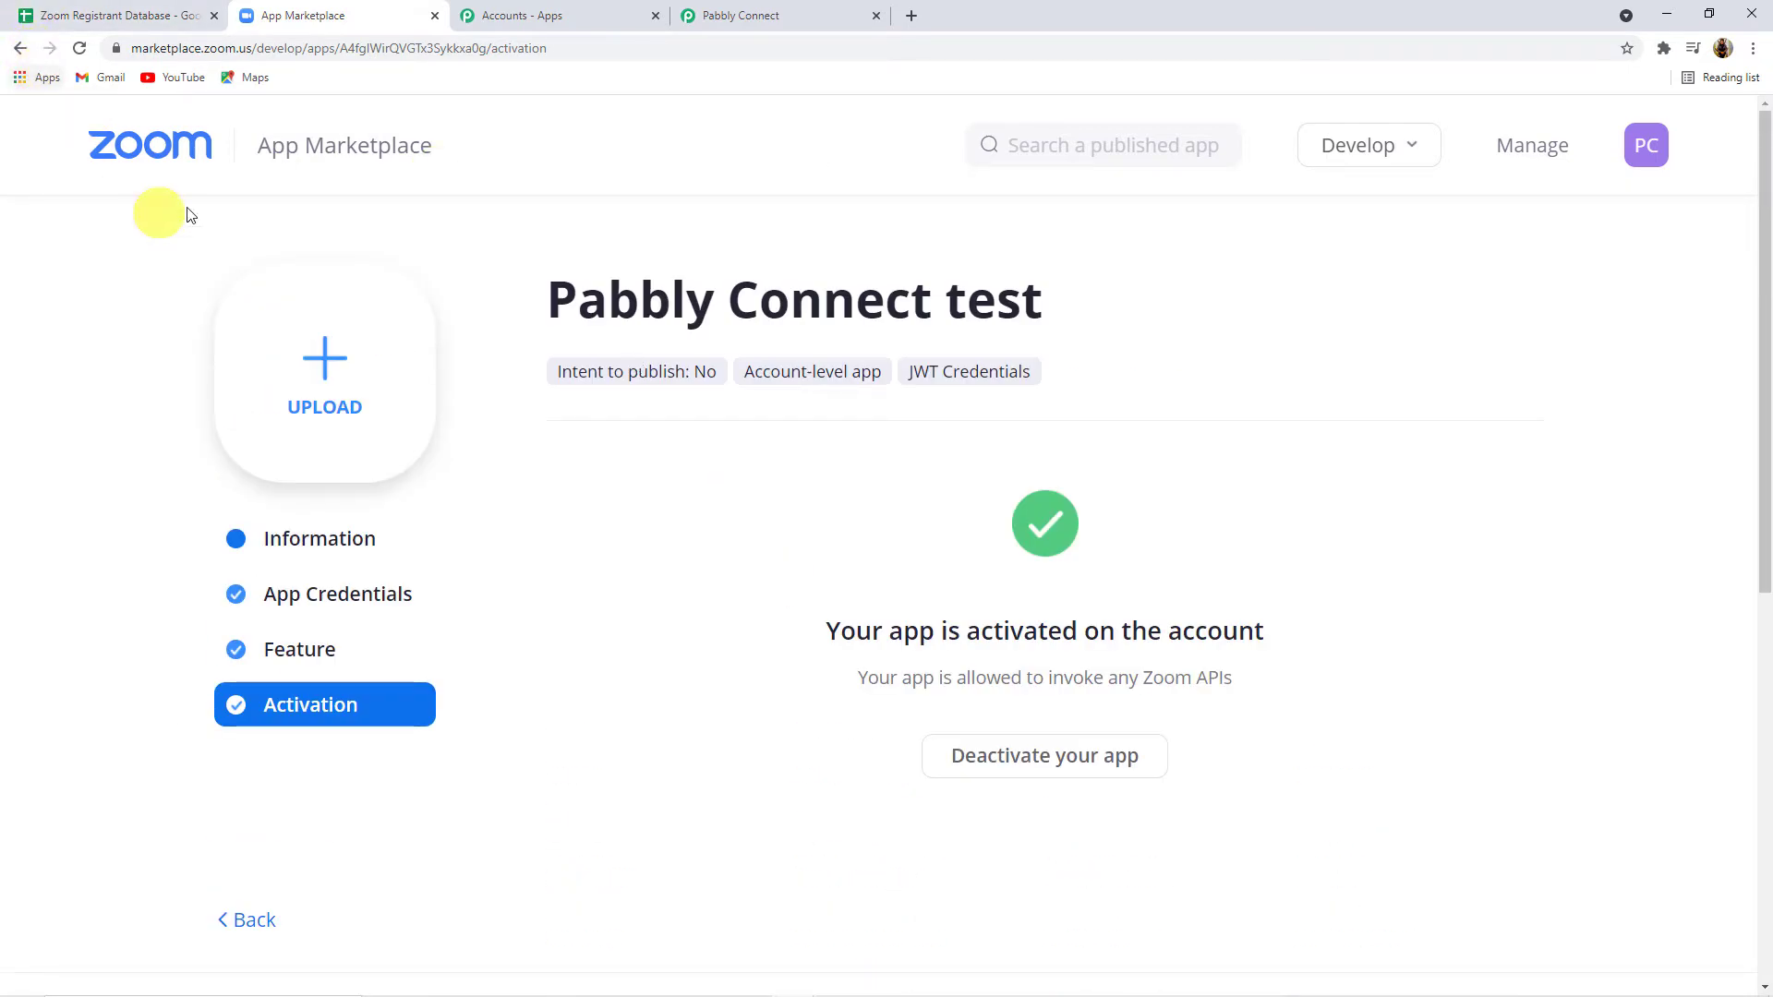
left_click(175, 146)
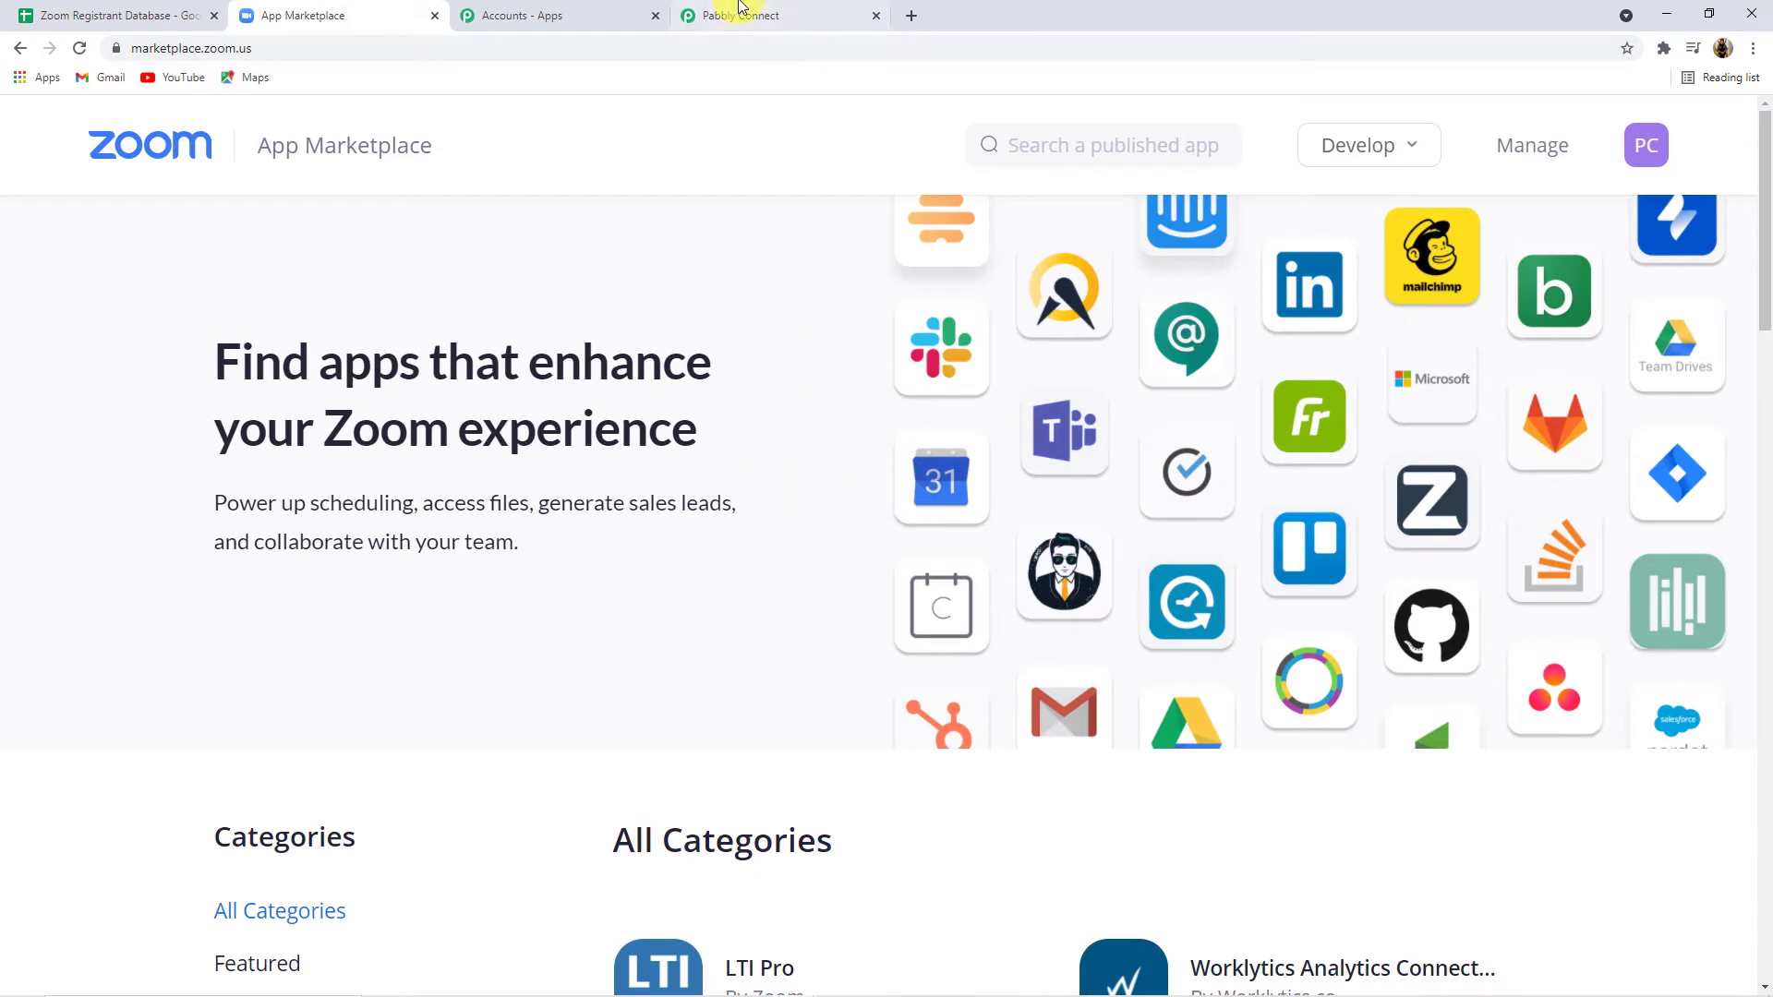
From the Zoom profile page, go to Meetings and start Schedule a Meeting
left_click(736, 15)
scroll(942, 572, "down", 3)
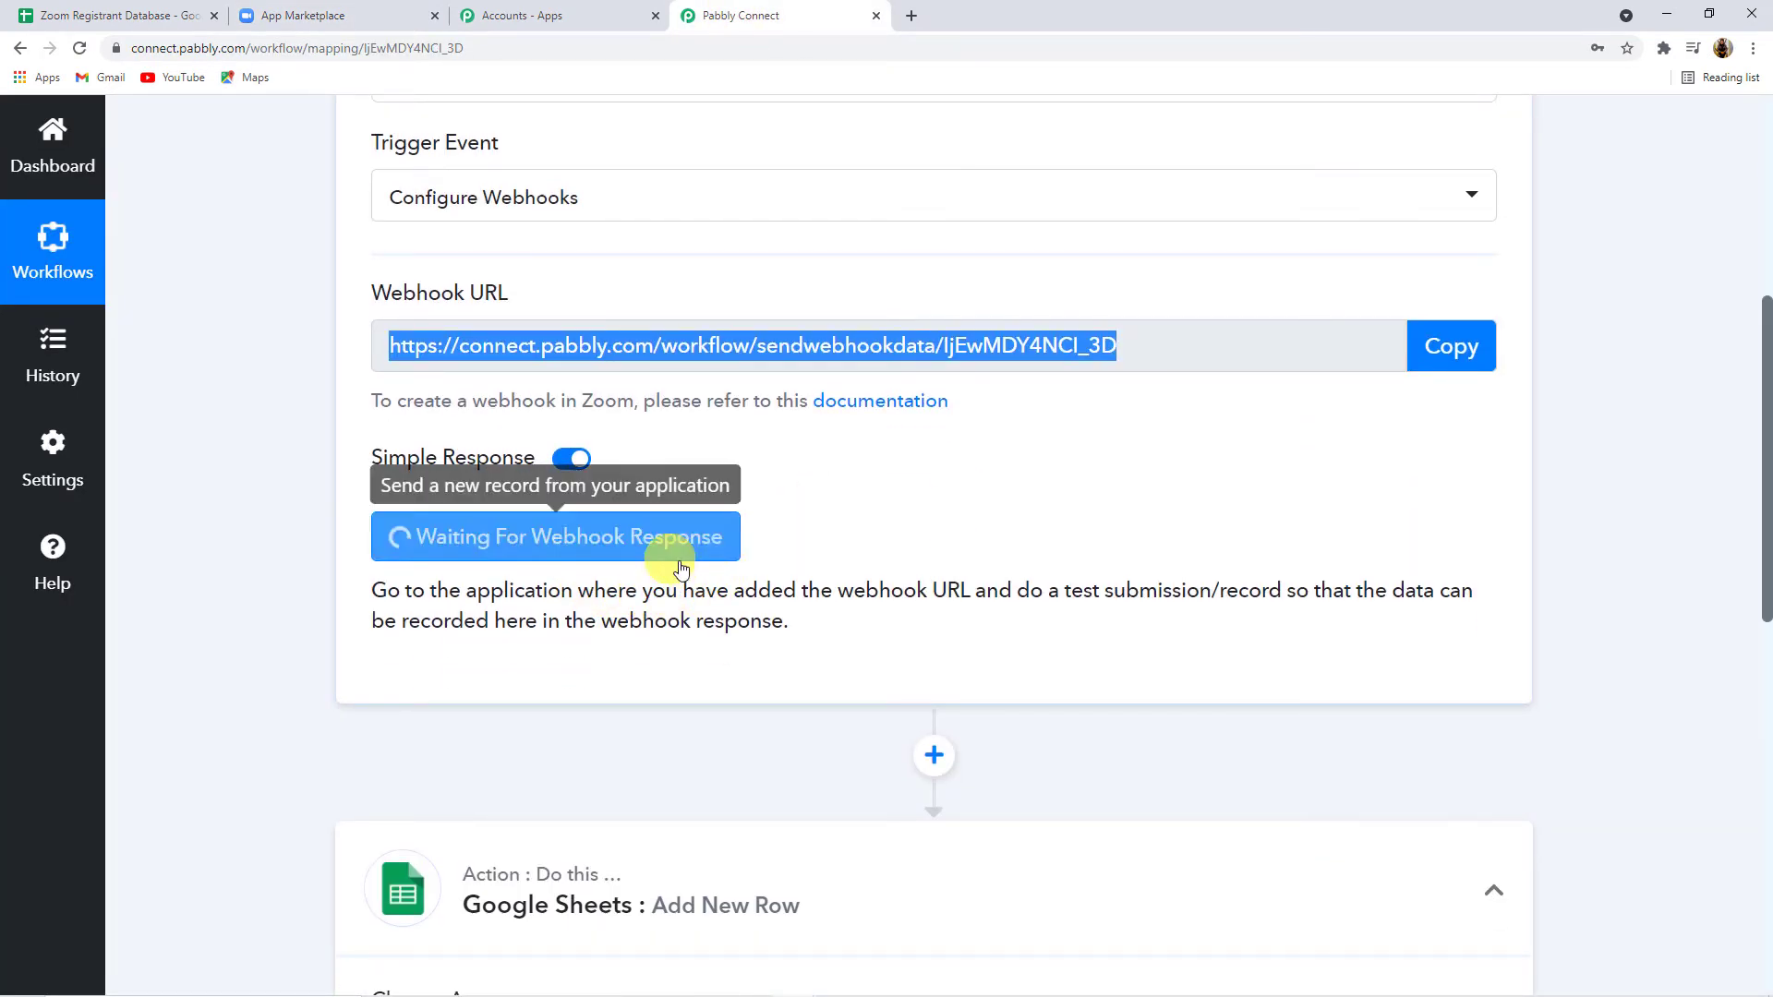
scroll(665, 554, "up", 2)
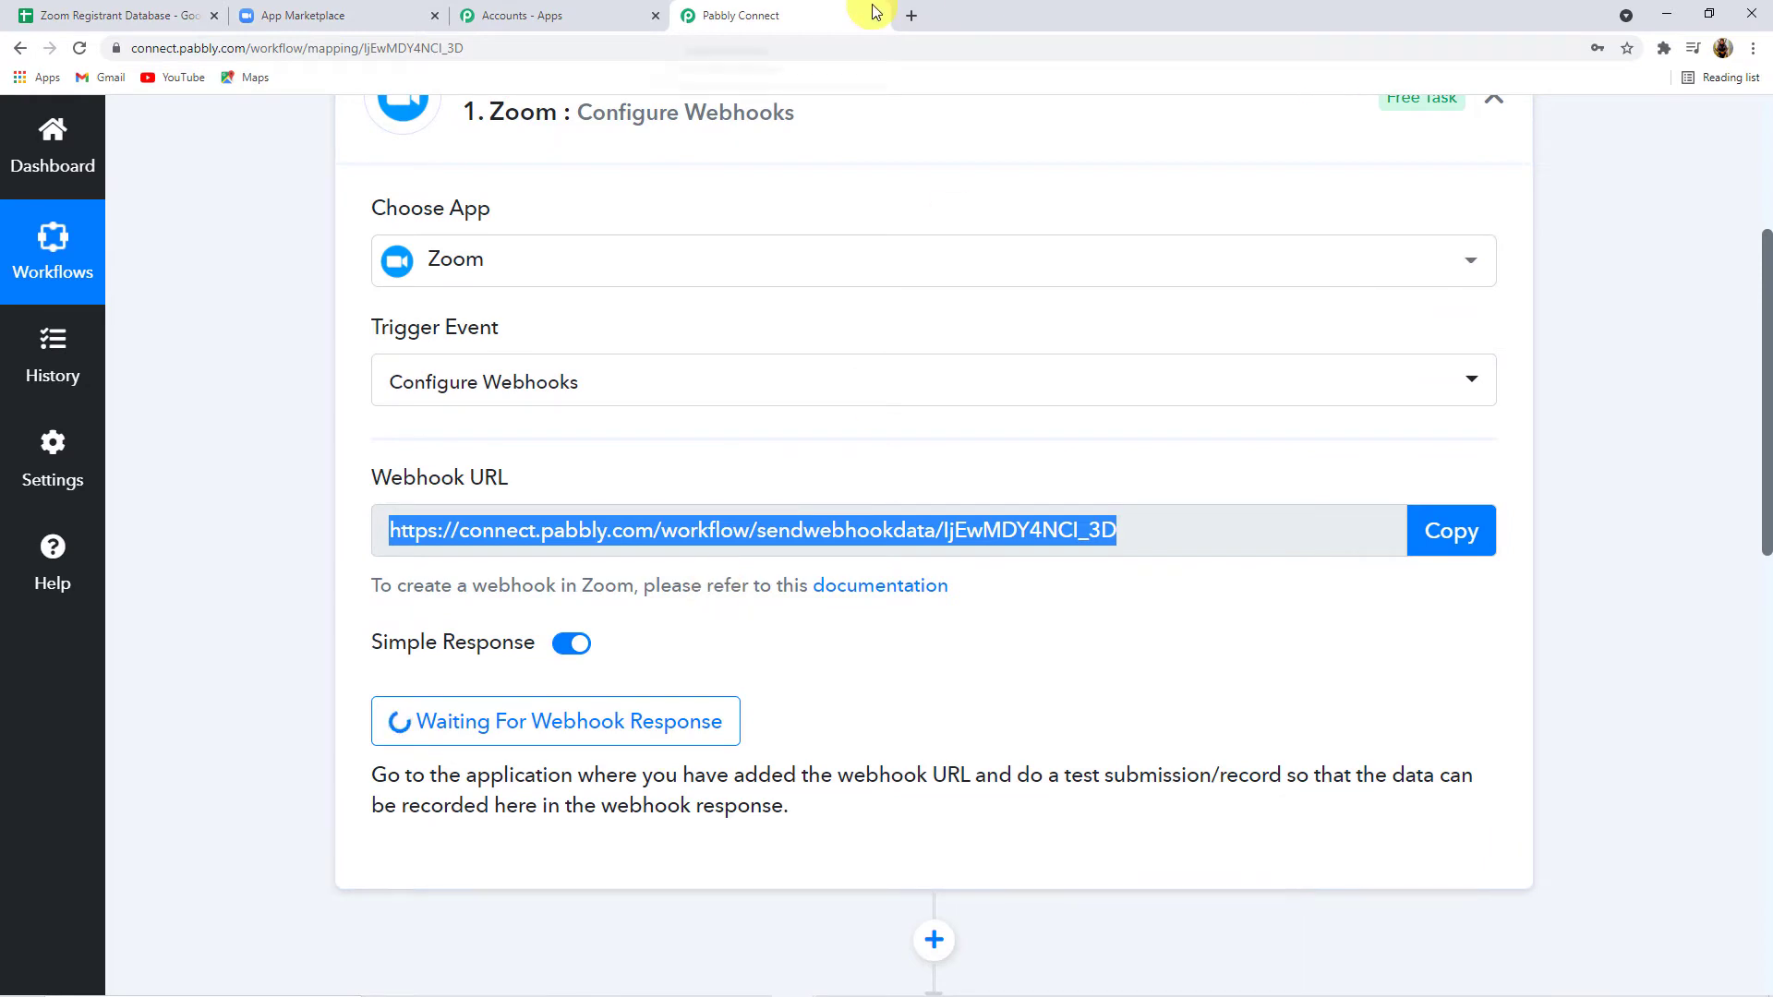
left_click(373, 17)
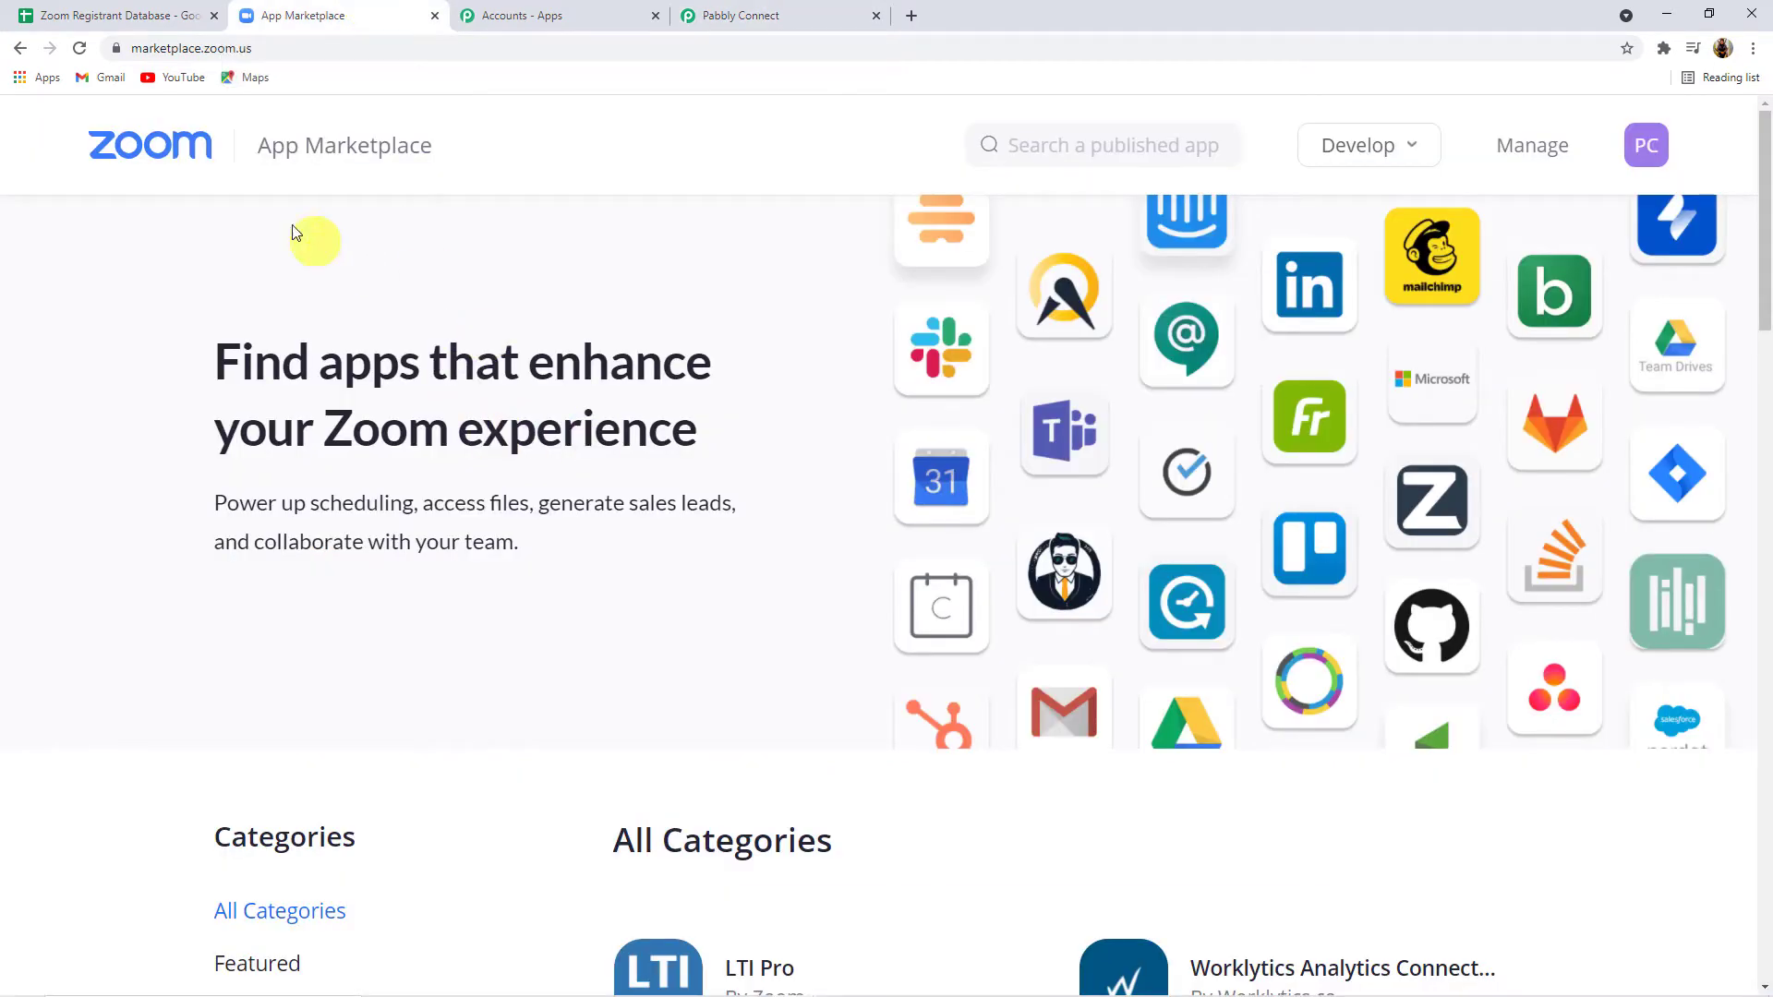
scroll(1049, 251, "down", 3)
scroll(1027, 358, "up", 3)
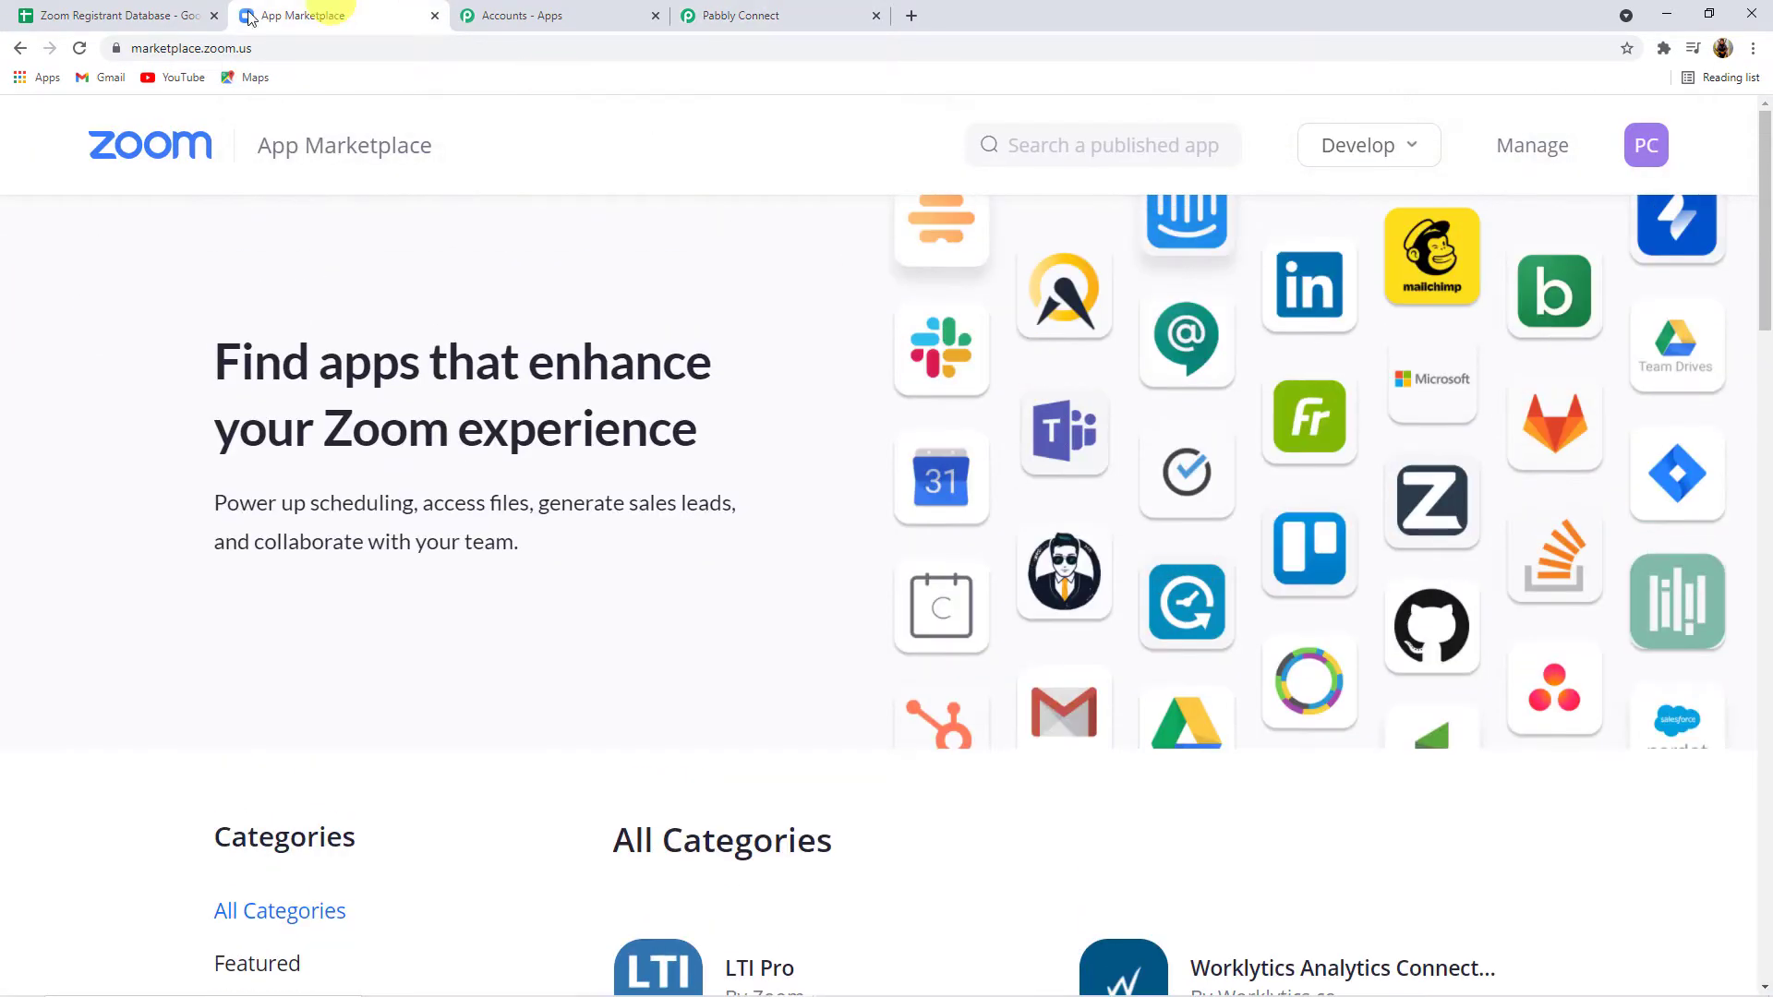
left_click(27, 52)
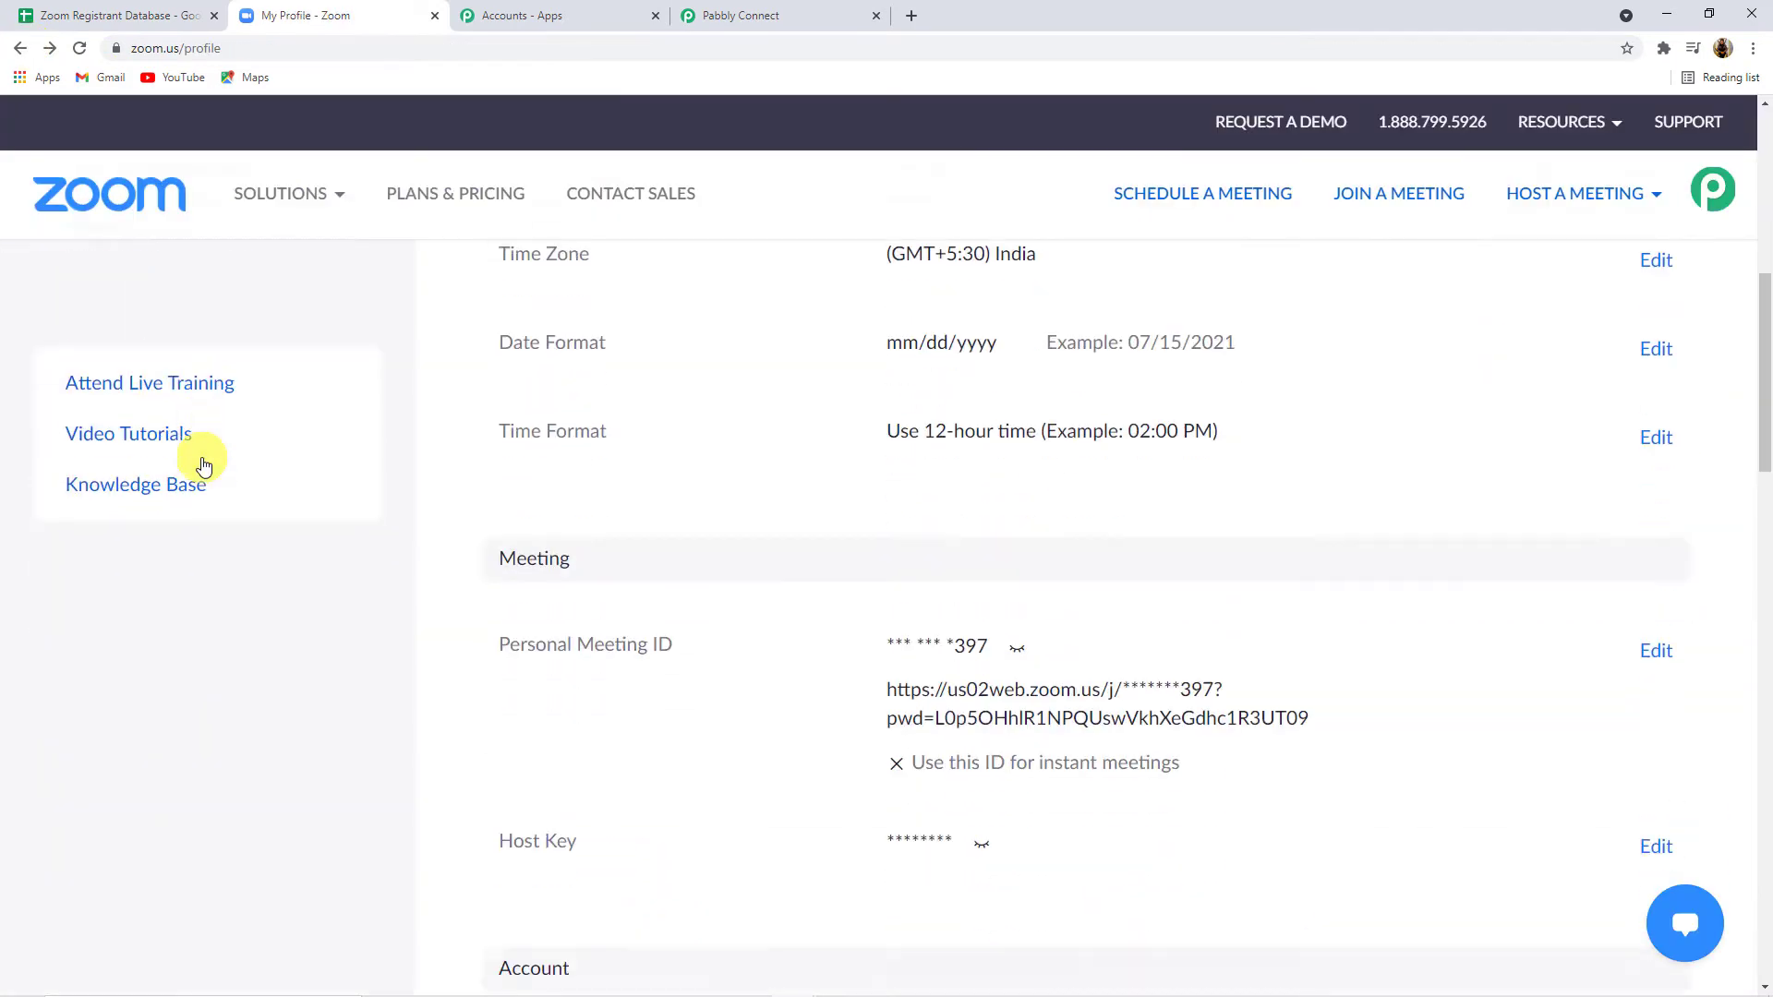
scroll(197, 455, "up", 4)
scroll(198, 455, "up", 3)
scroll(203, 465, "up", 1)
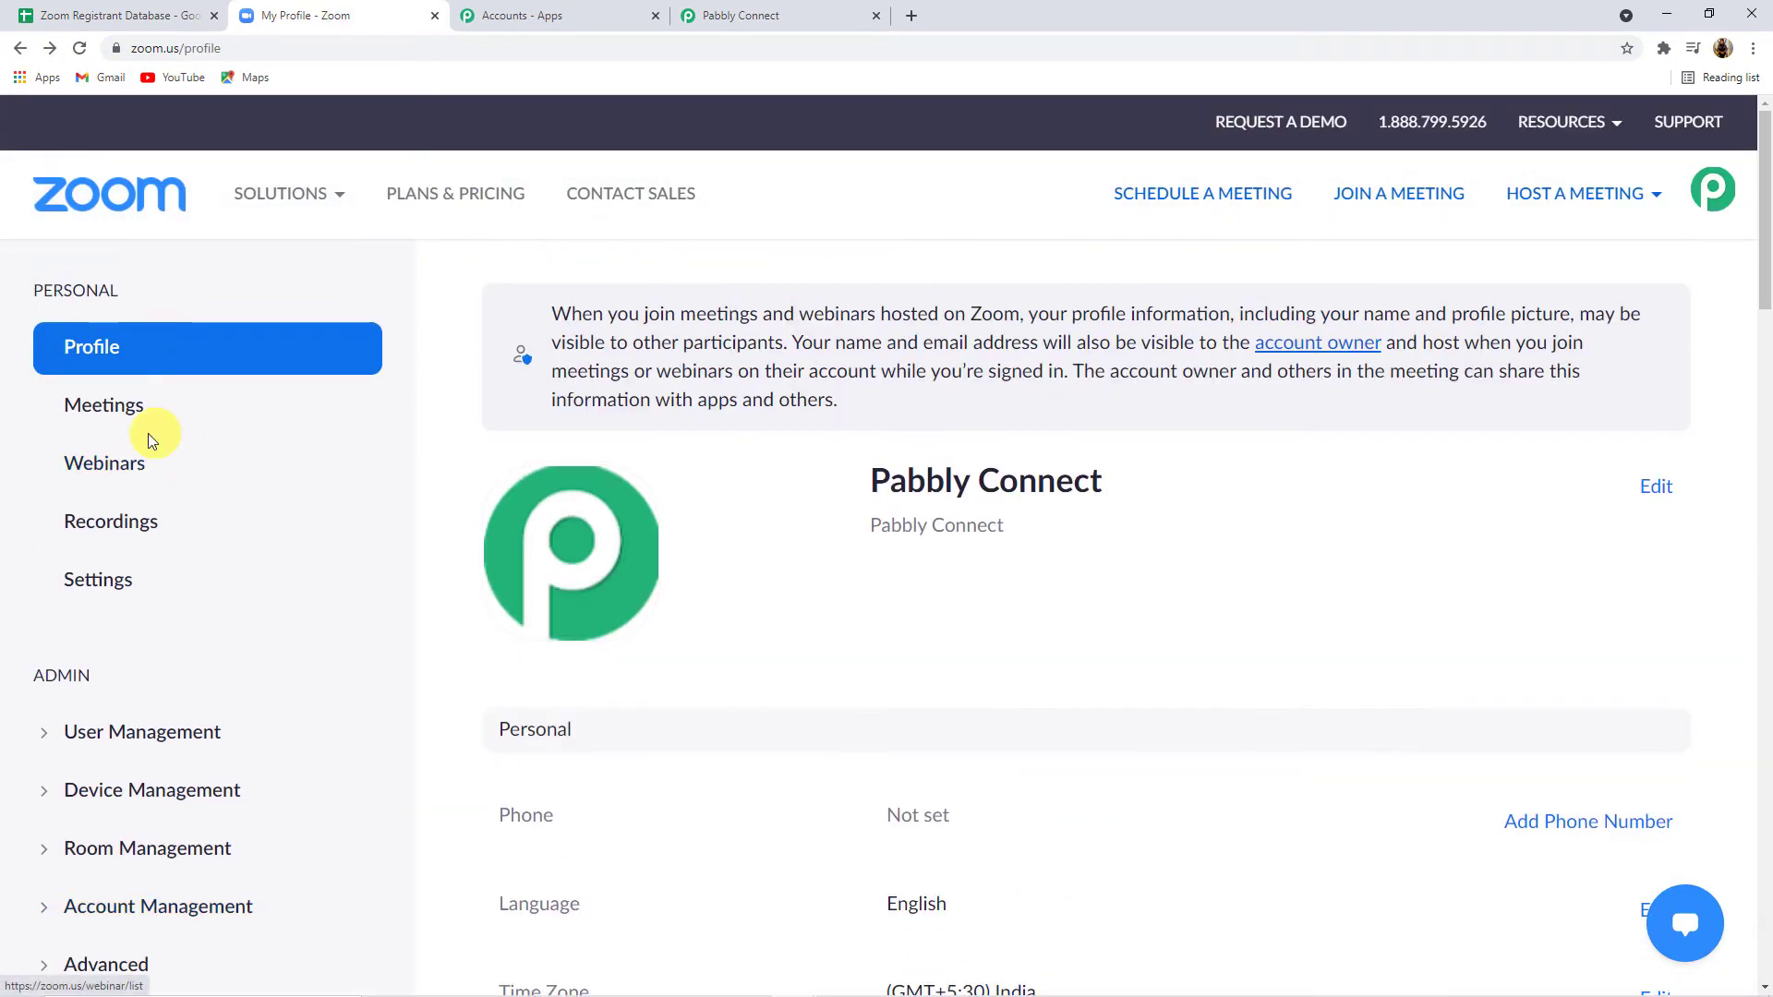
left_click(129, 411)
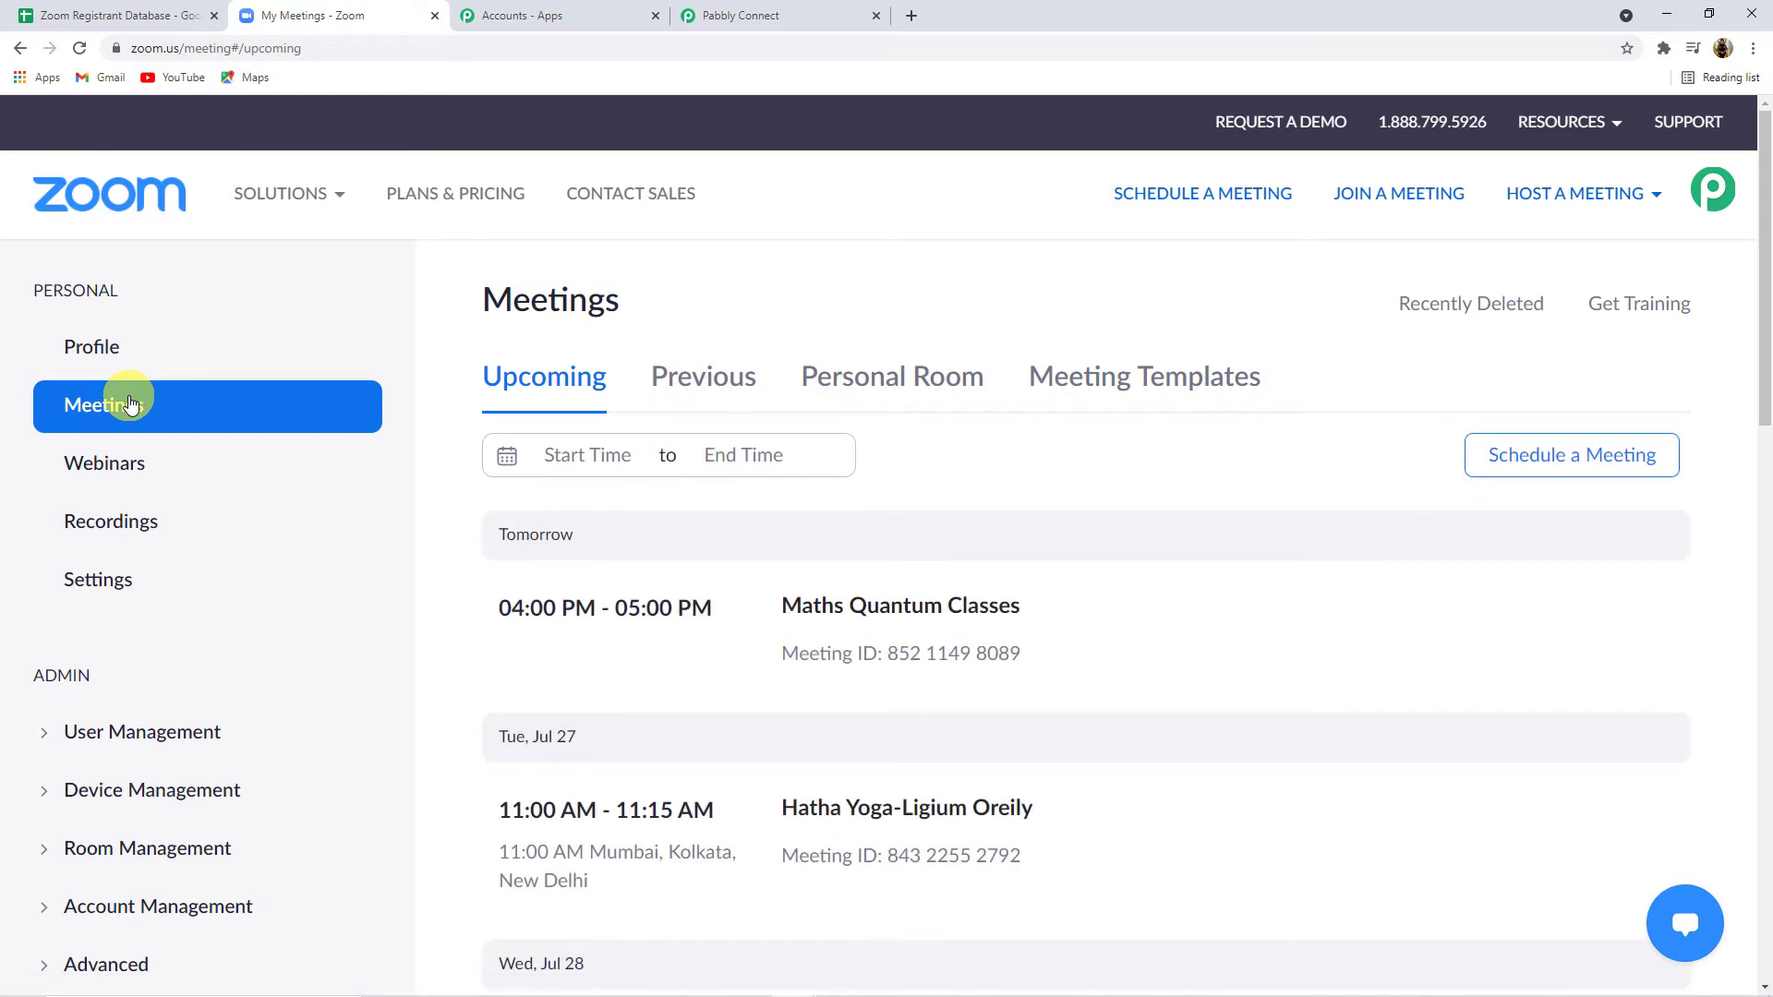
left_click(1540, 469)
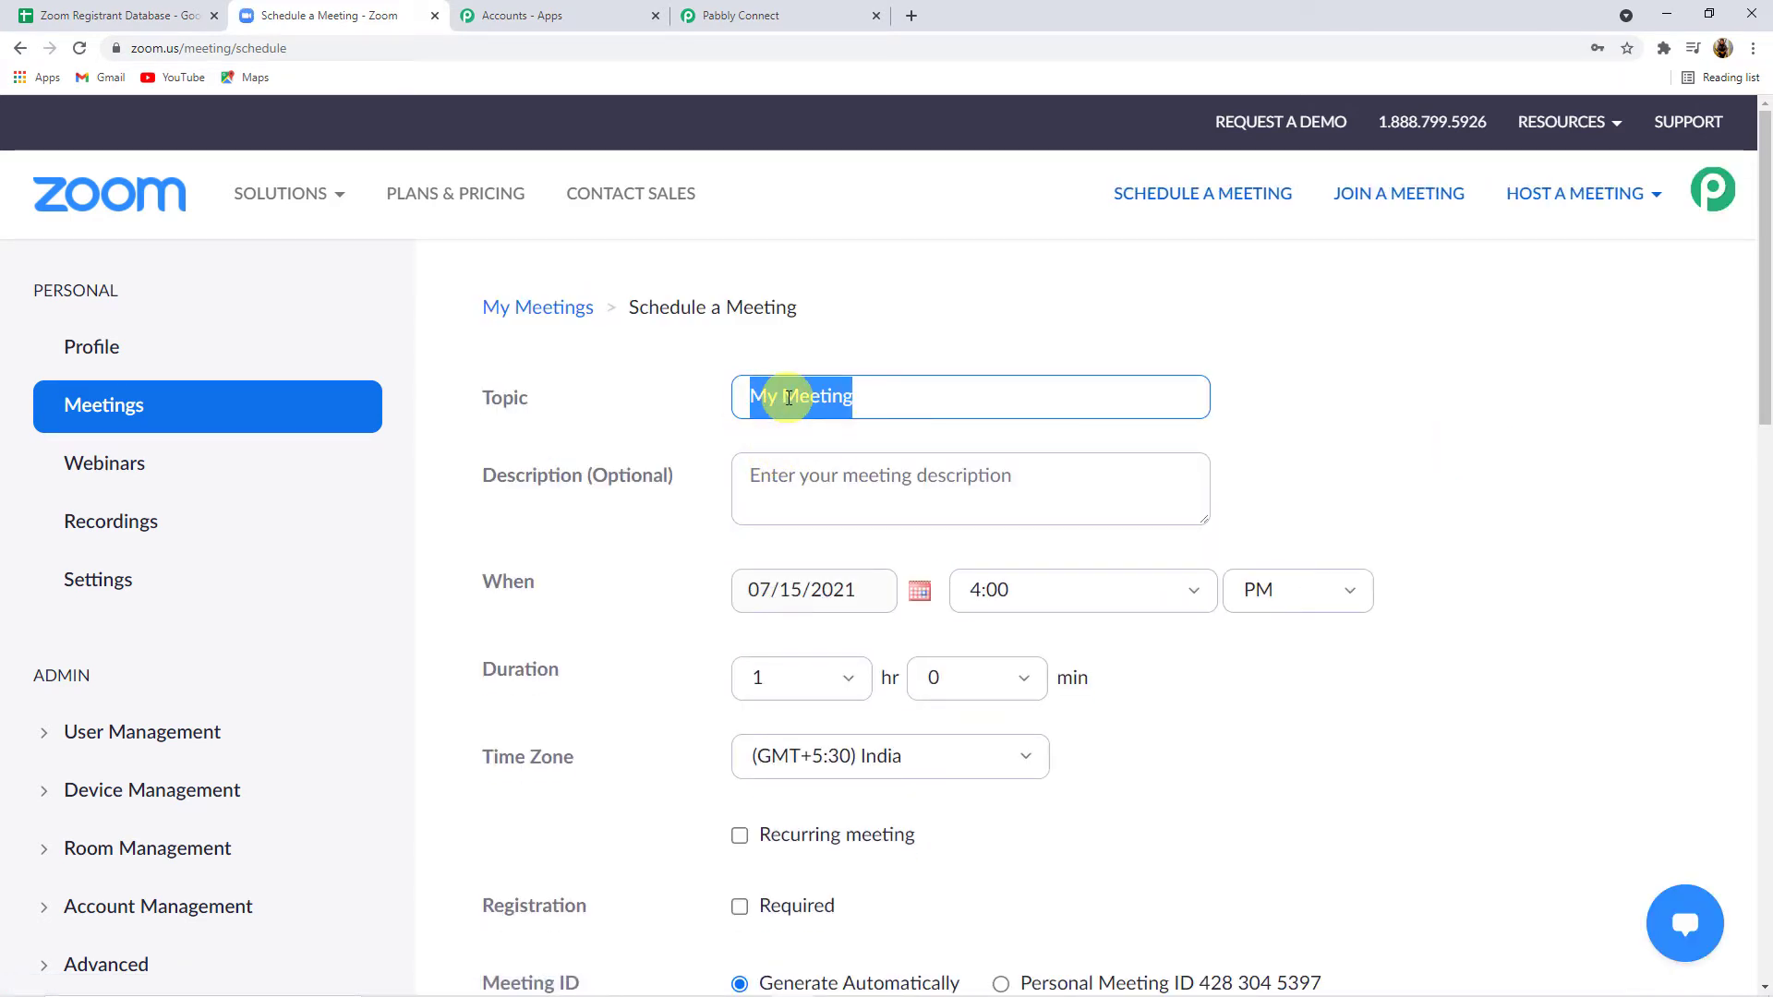
Title the meeting 'Business Meeting' and give it the description 'learn hmoey'
type("Buisness")
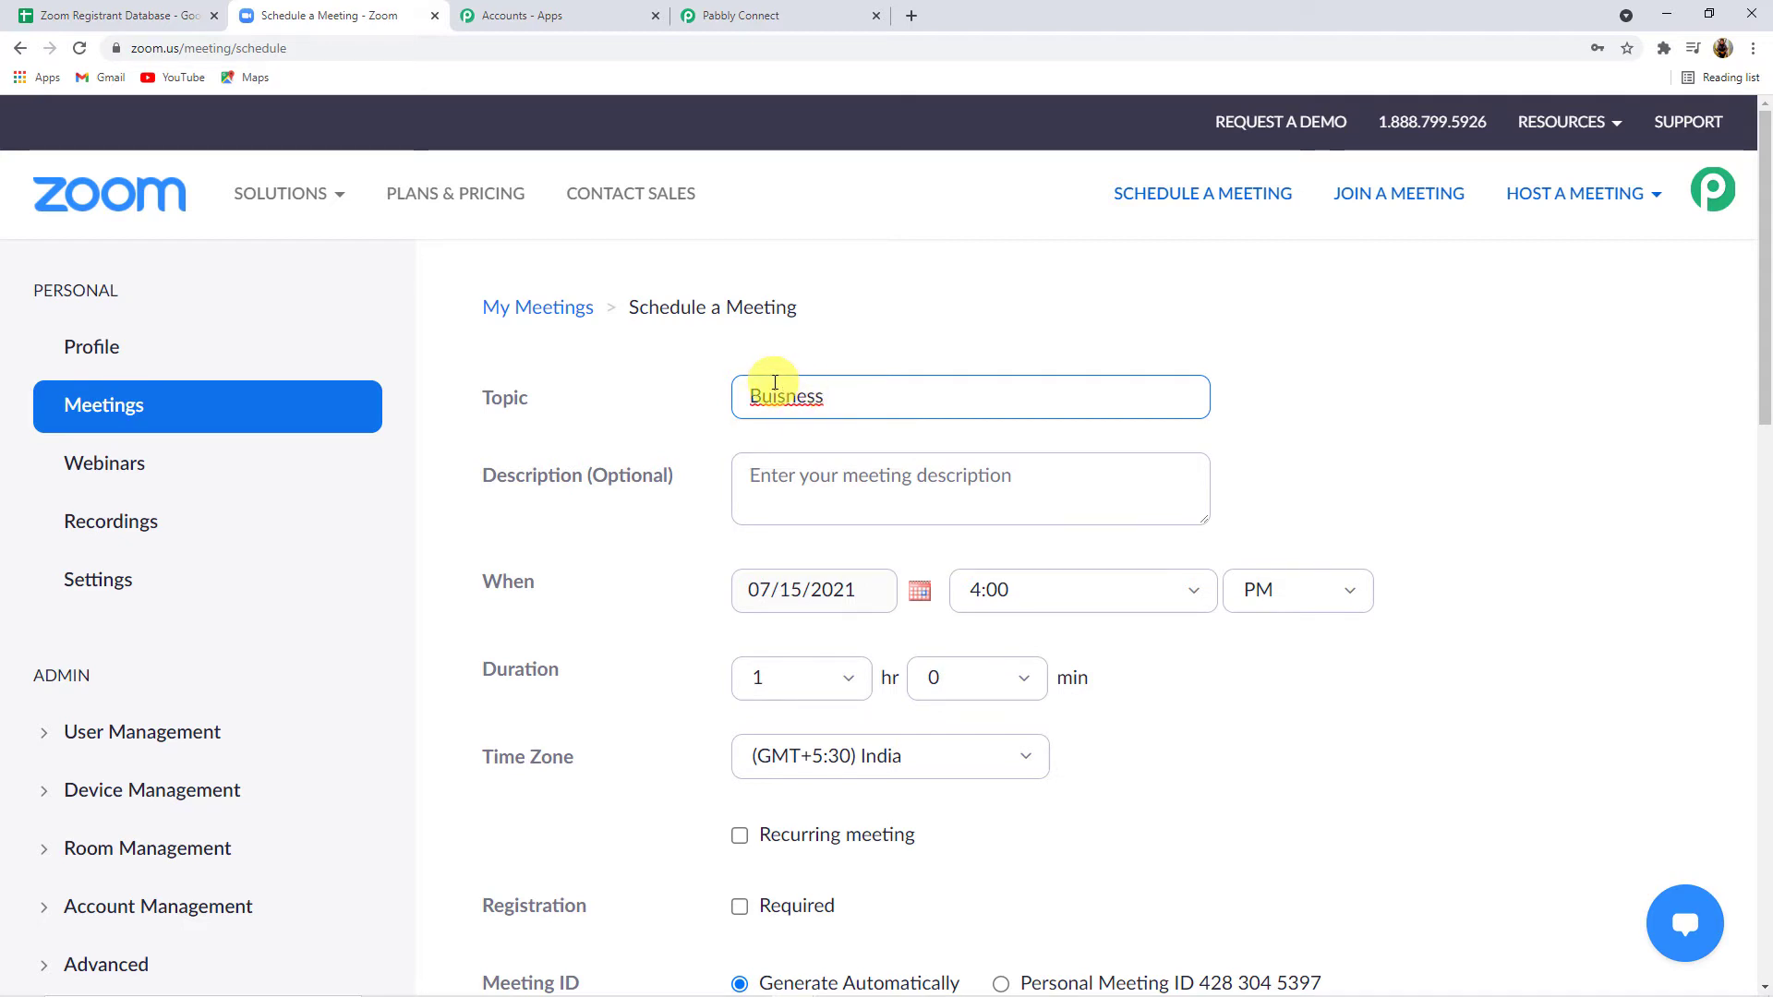
right_click(774, 383)
left_click(795, 407)
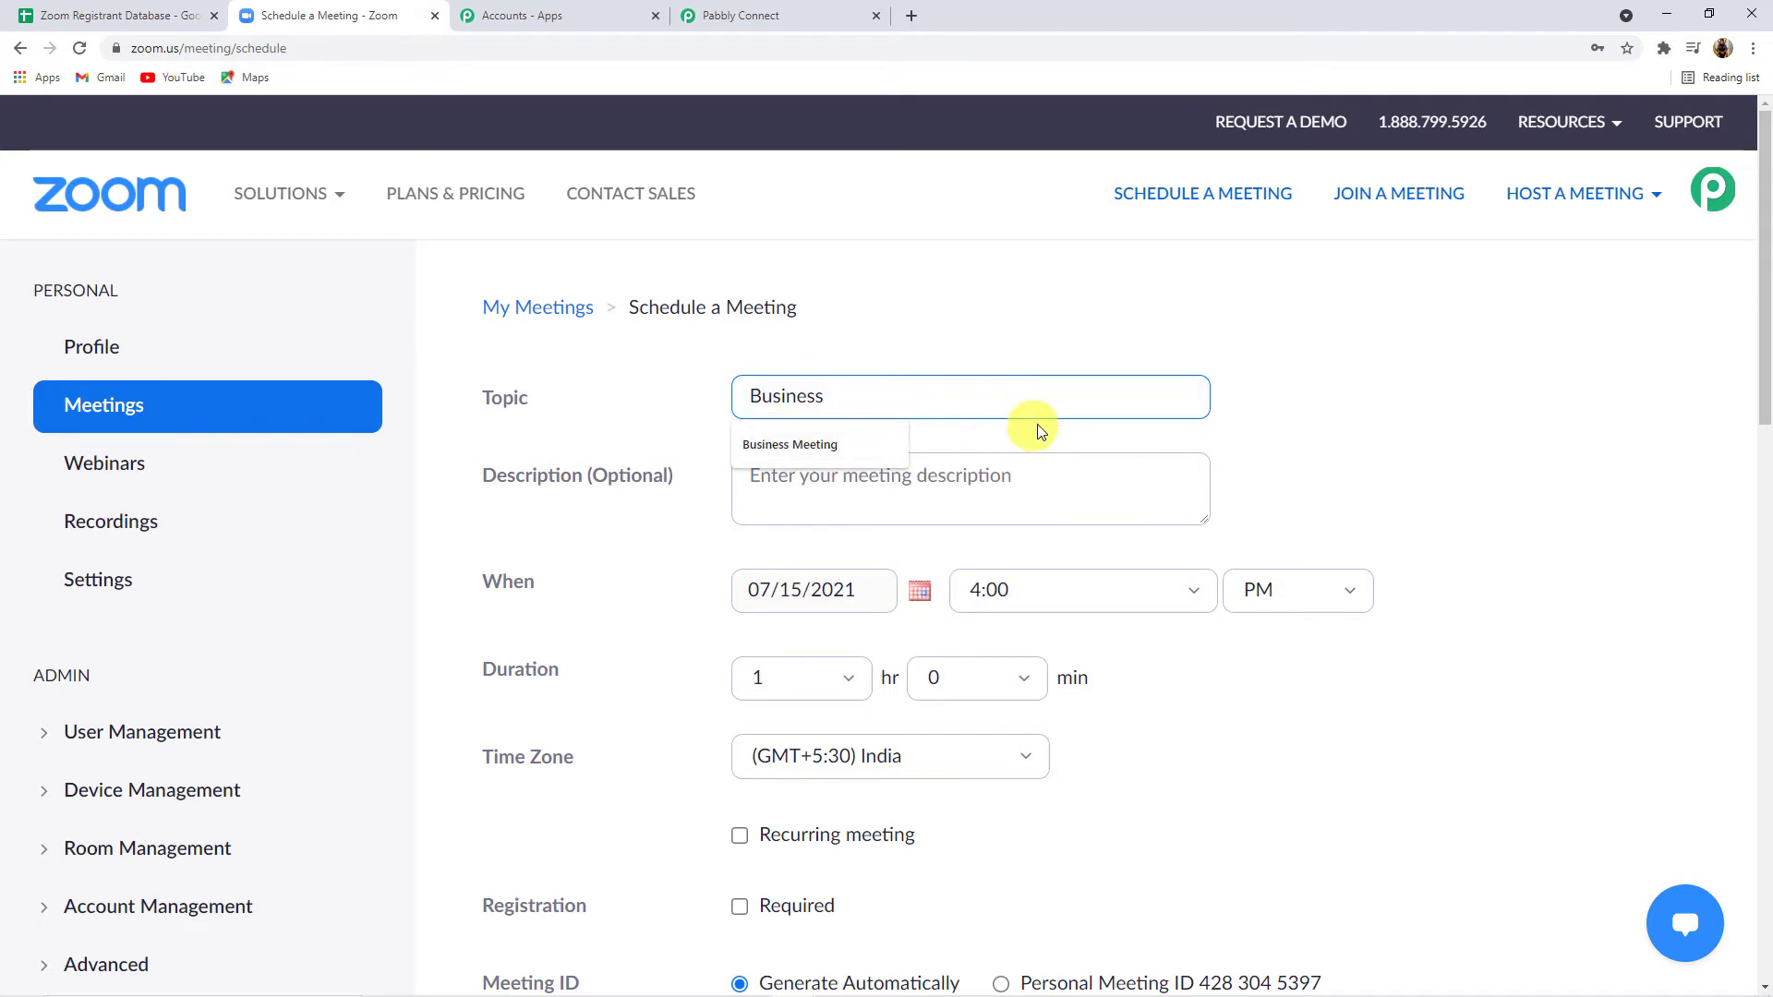
left_click(848, 452)
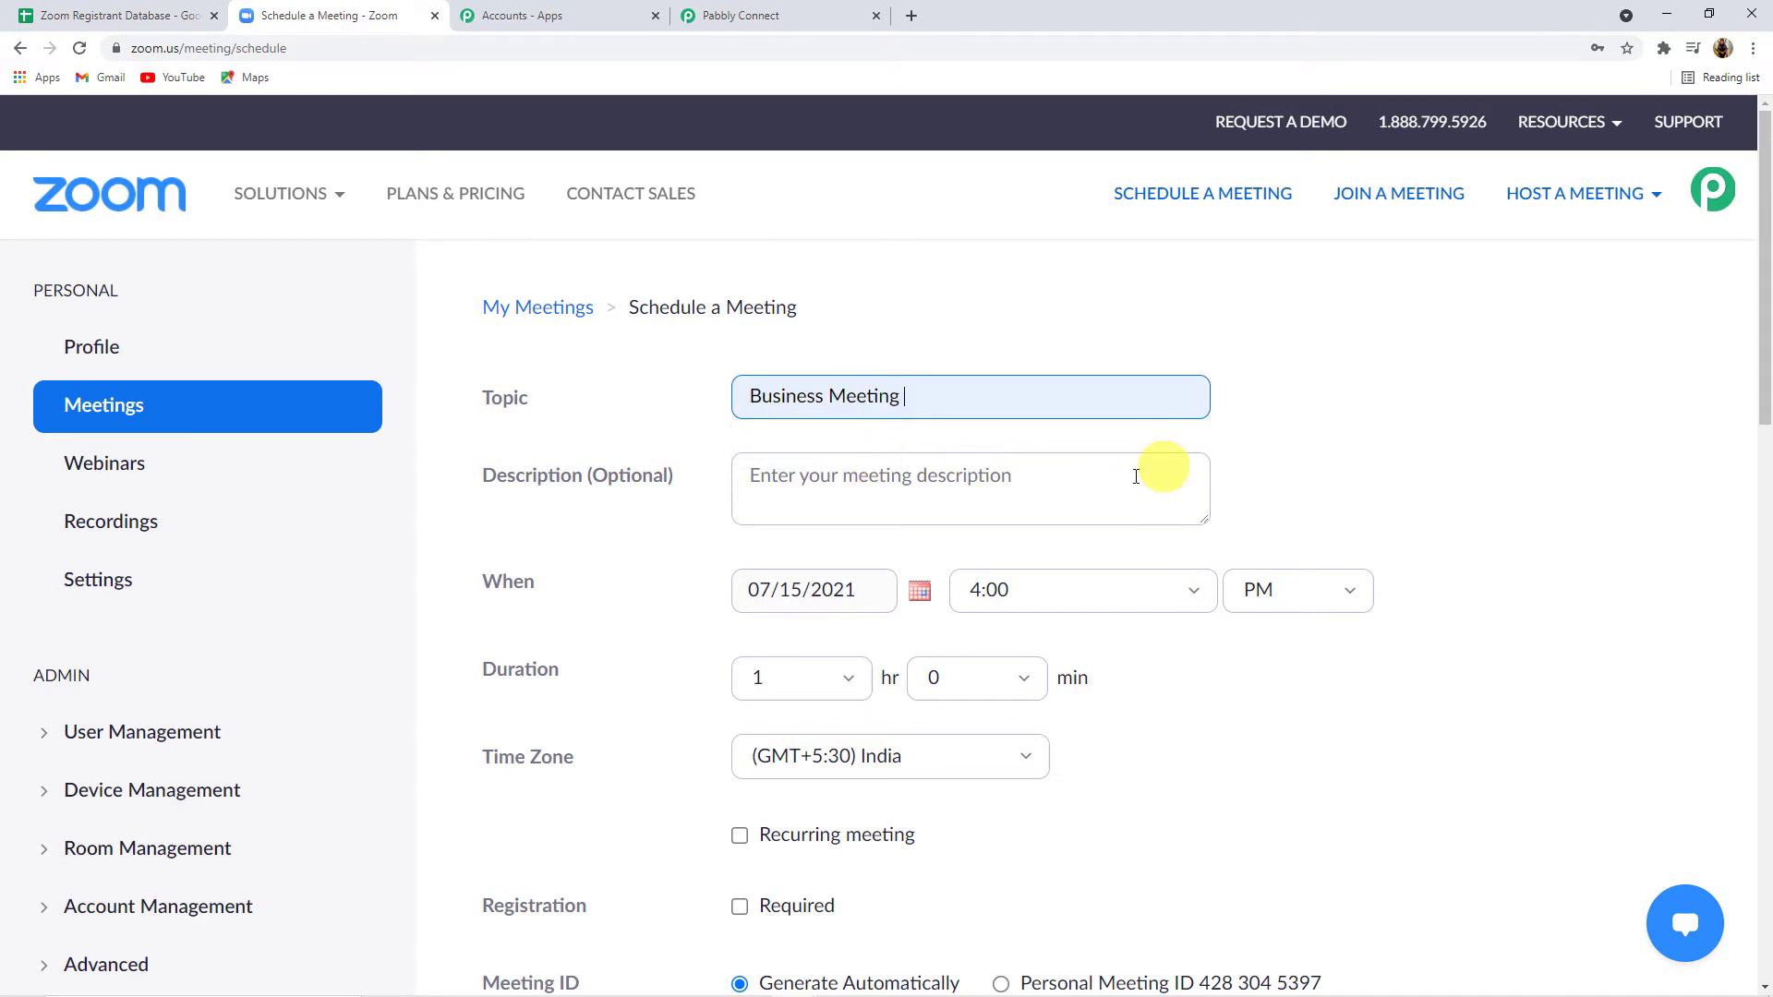
left_click(800, 474)
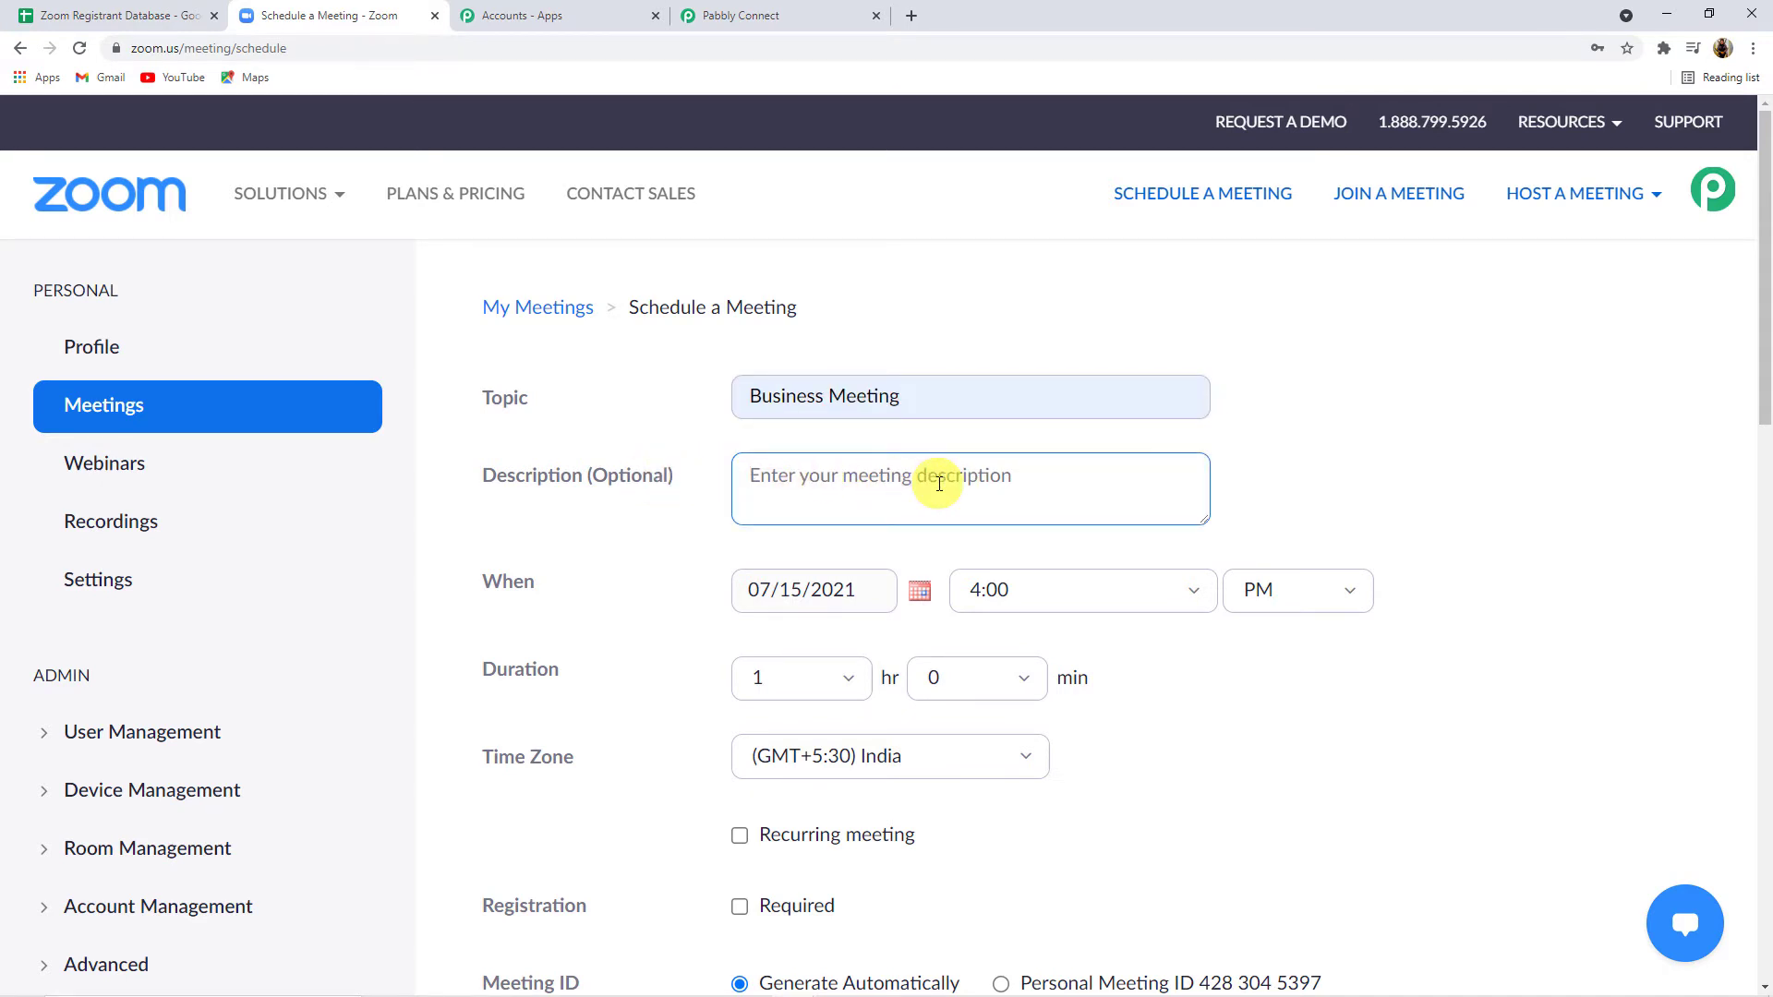
type("learn how to earn")
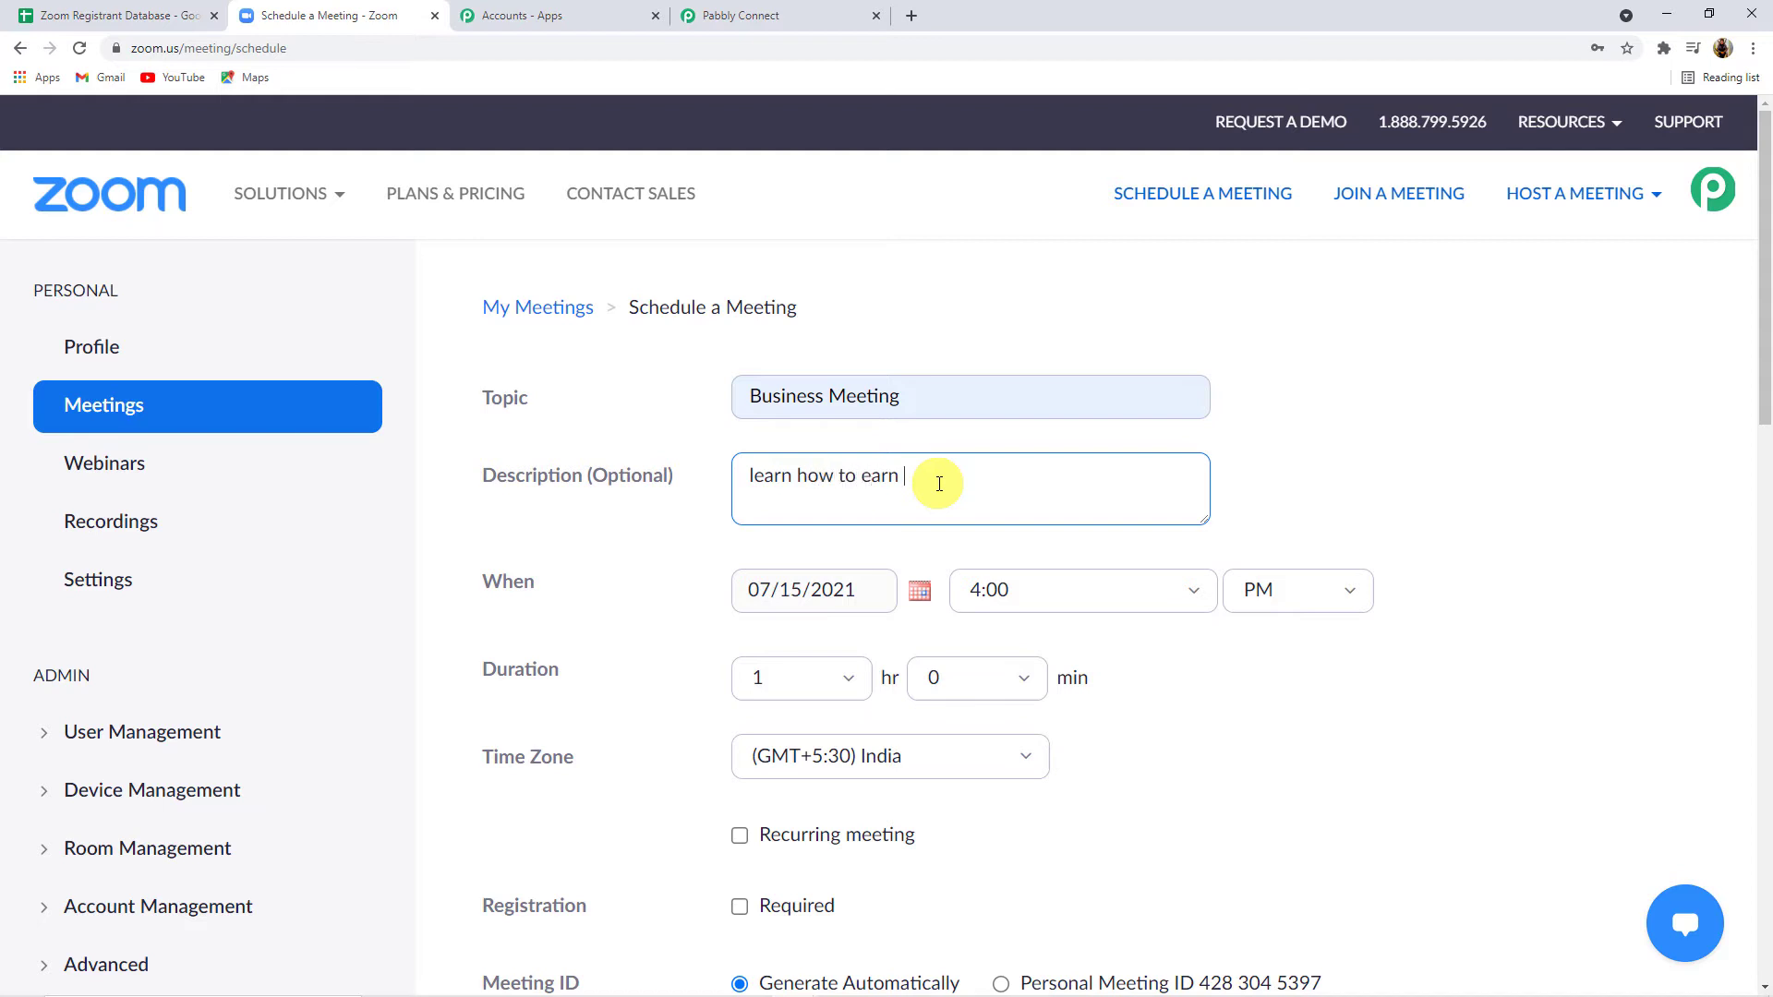
type("money")
left_click(646, 577)
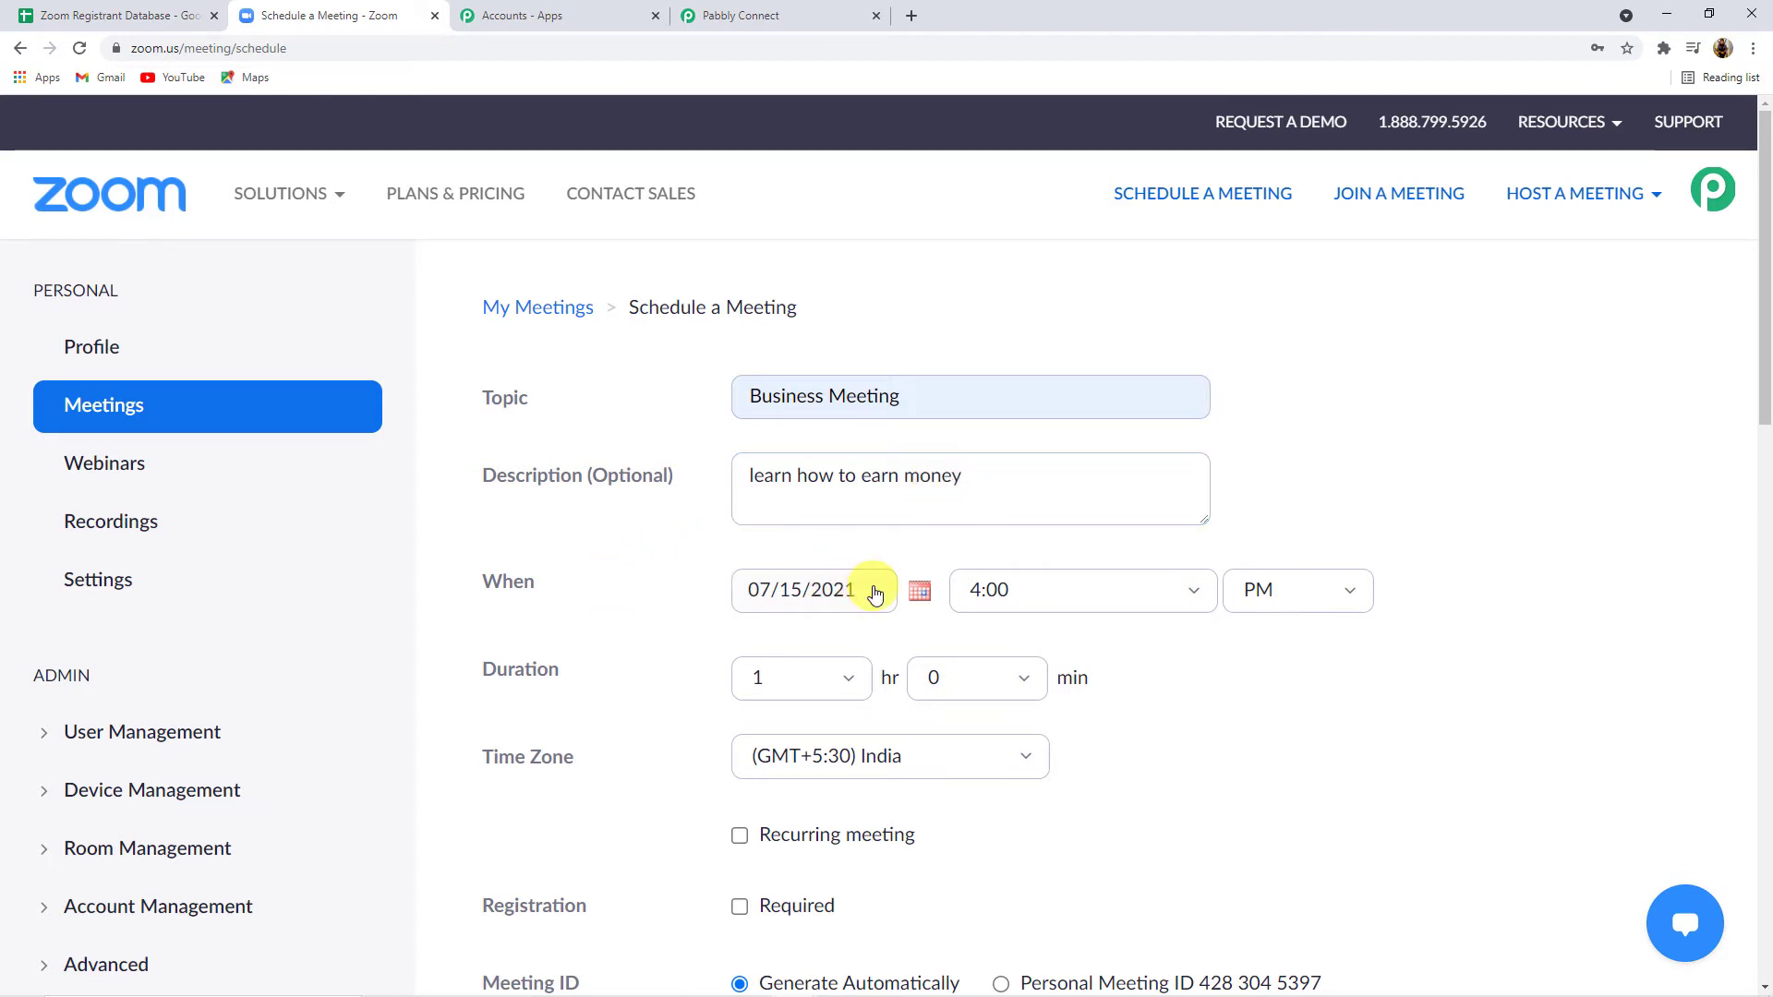
Set the meeting date to 07/31/2021 with a 2:00 PM start
left_click(920, 591)
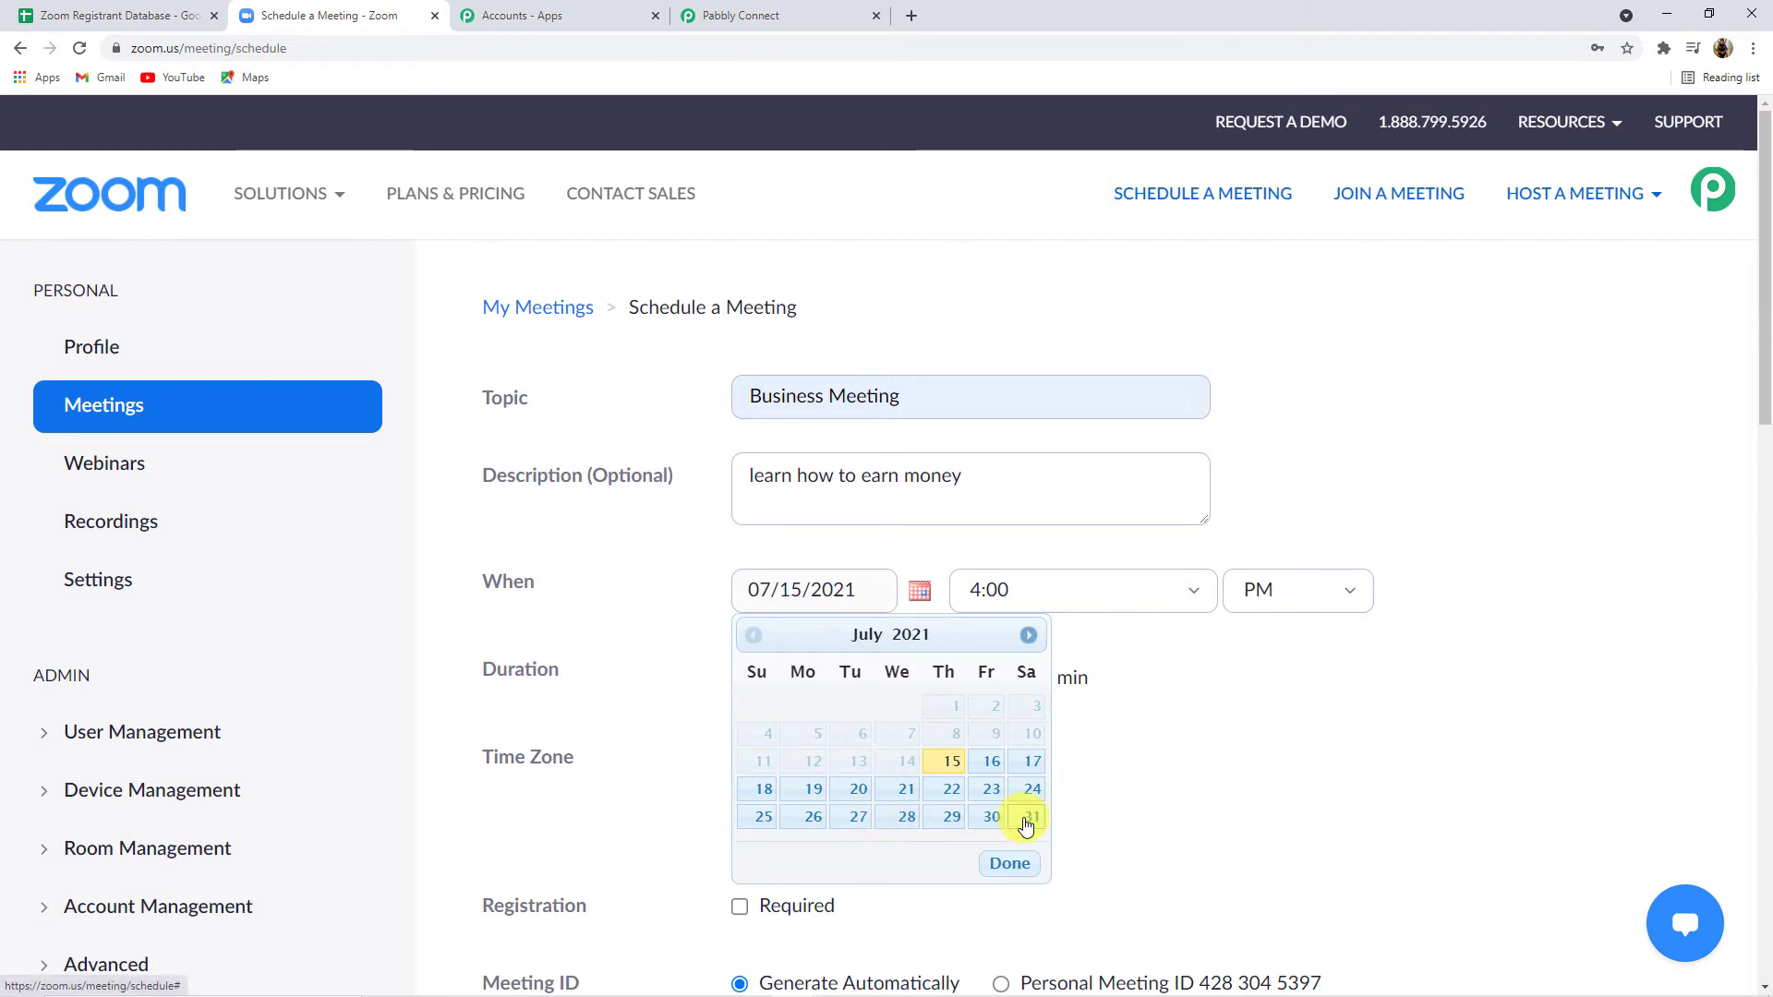
left_click(1029, 818)
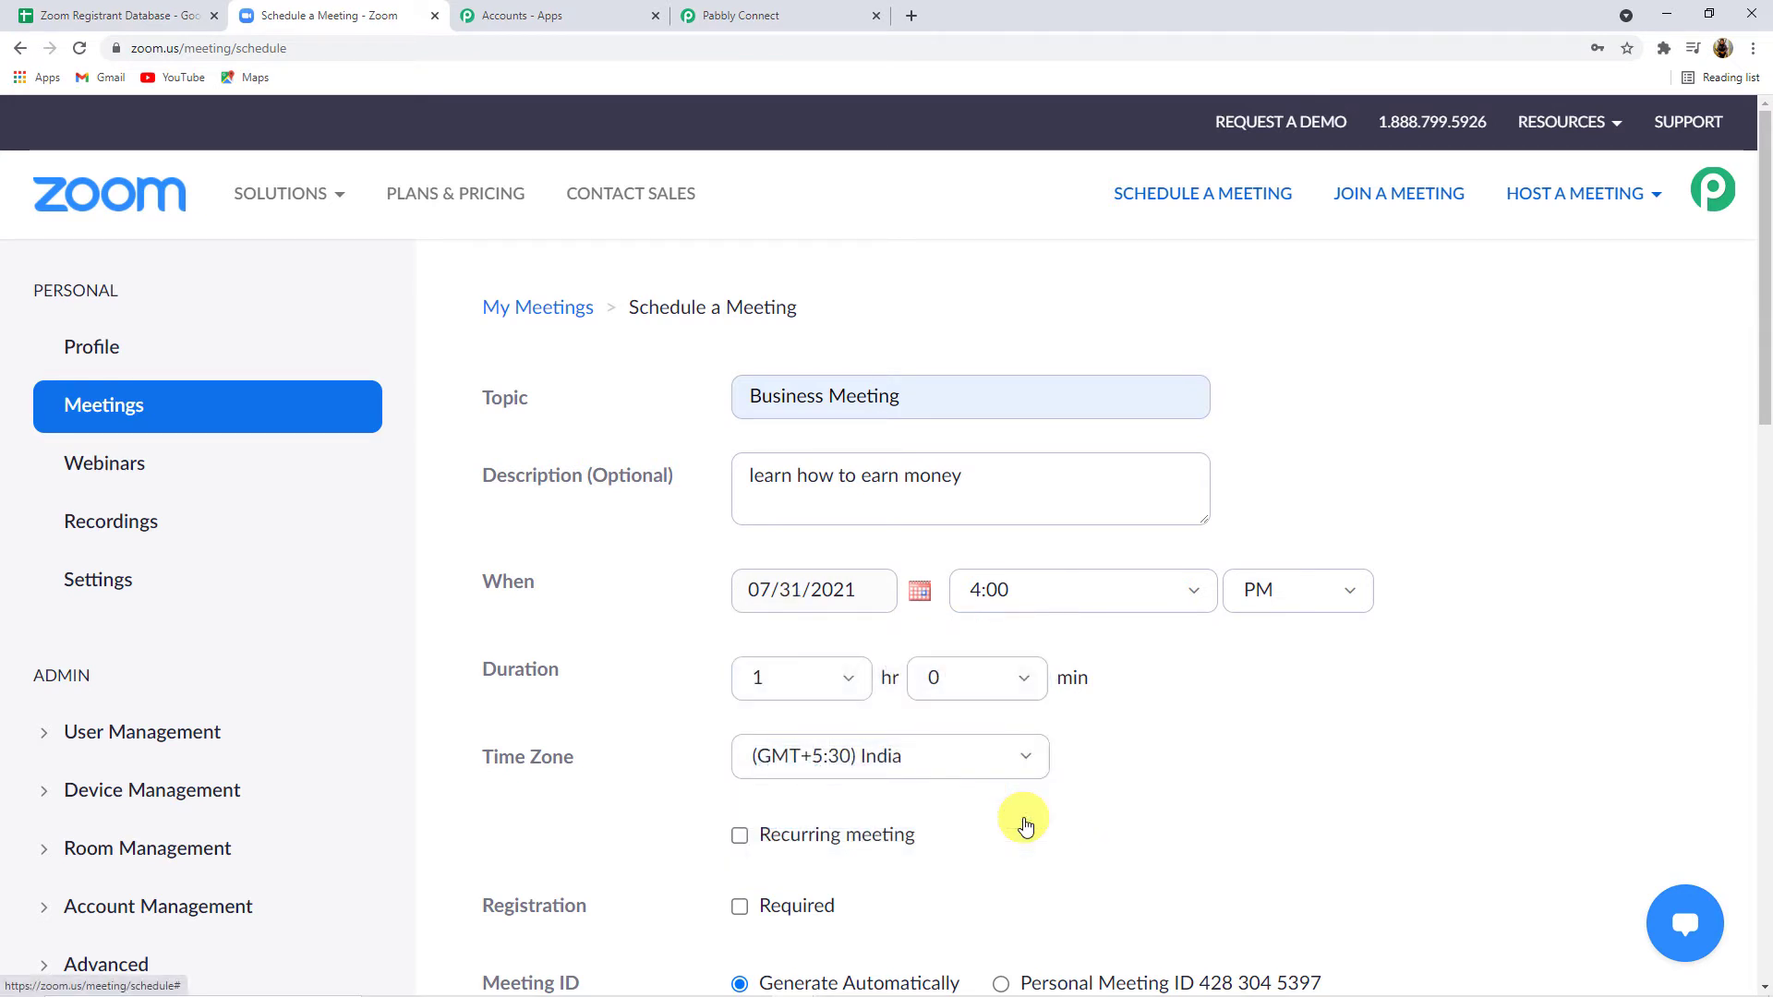
left_click(1025, 595)
scroll(1023, 803, "down", 1)
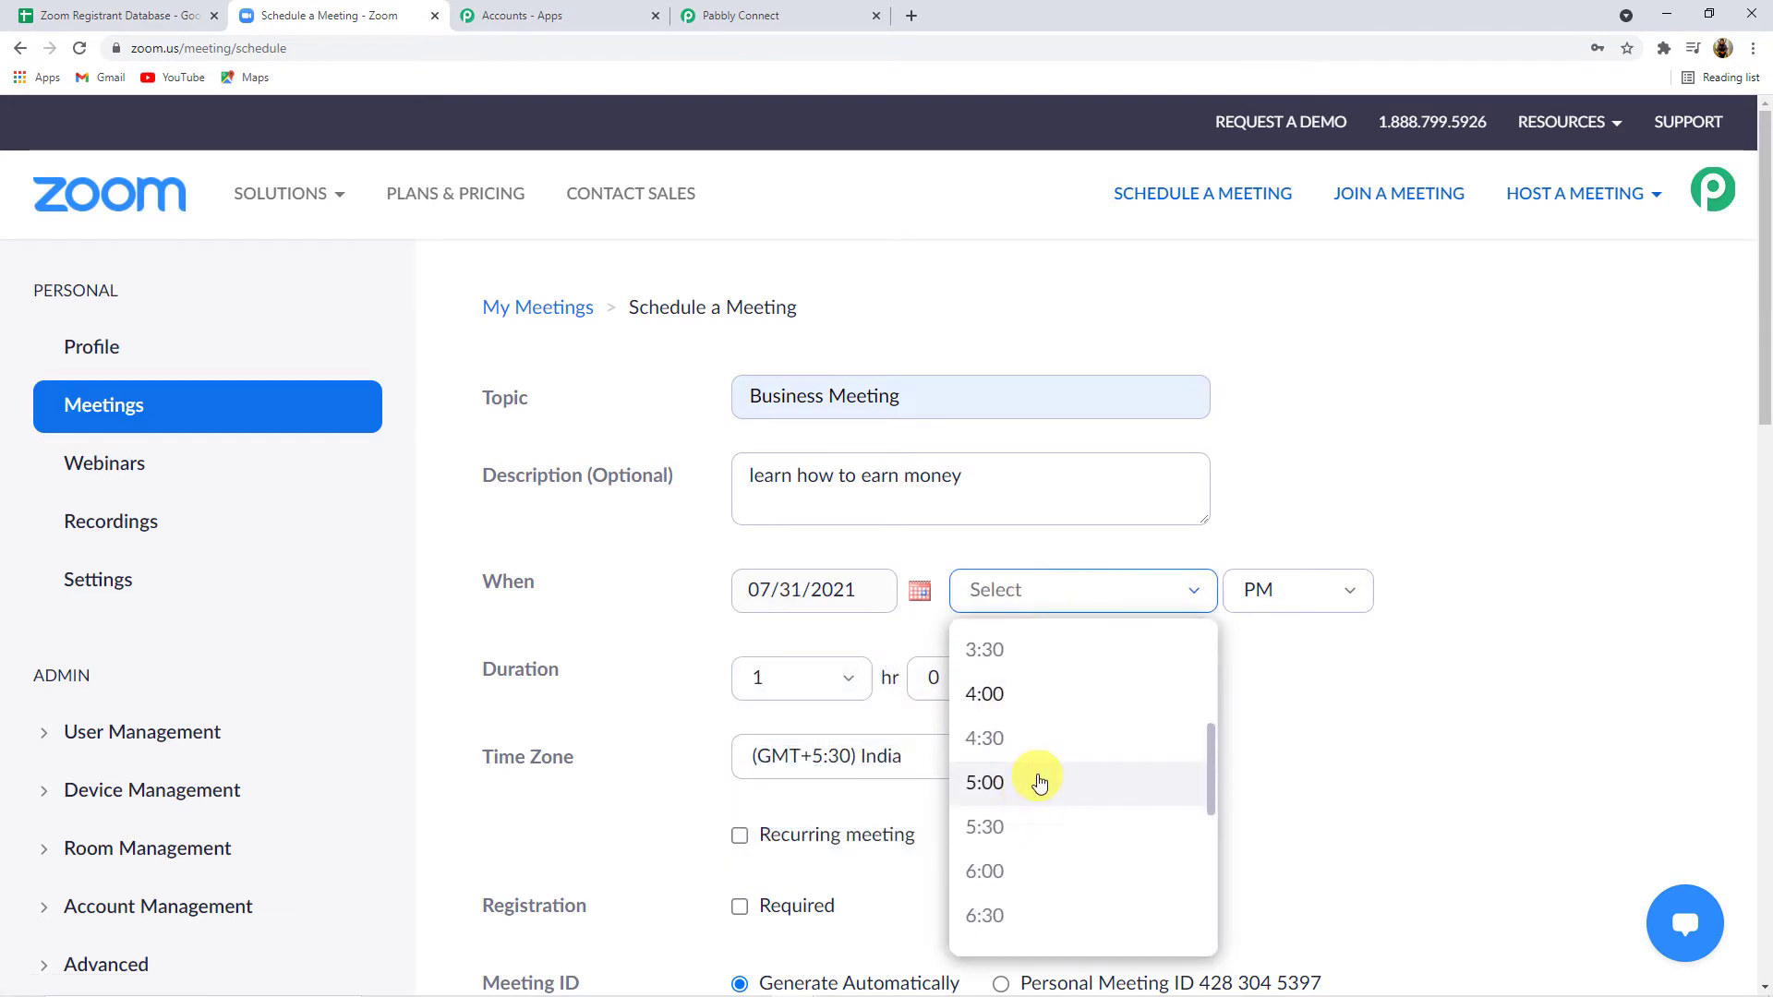
scroll(1023, 761, "up", 1)
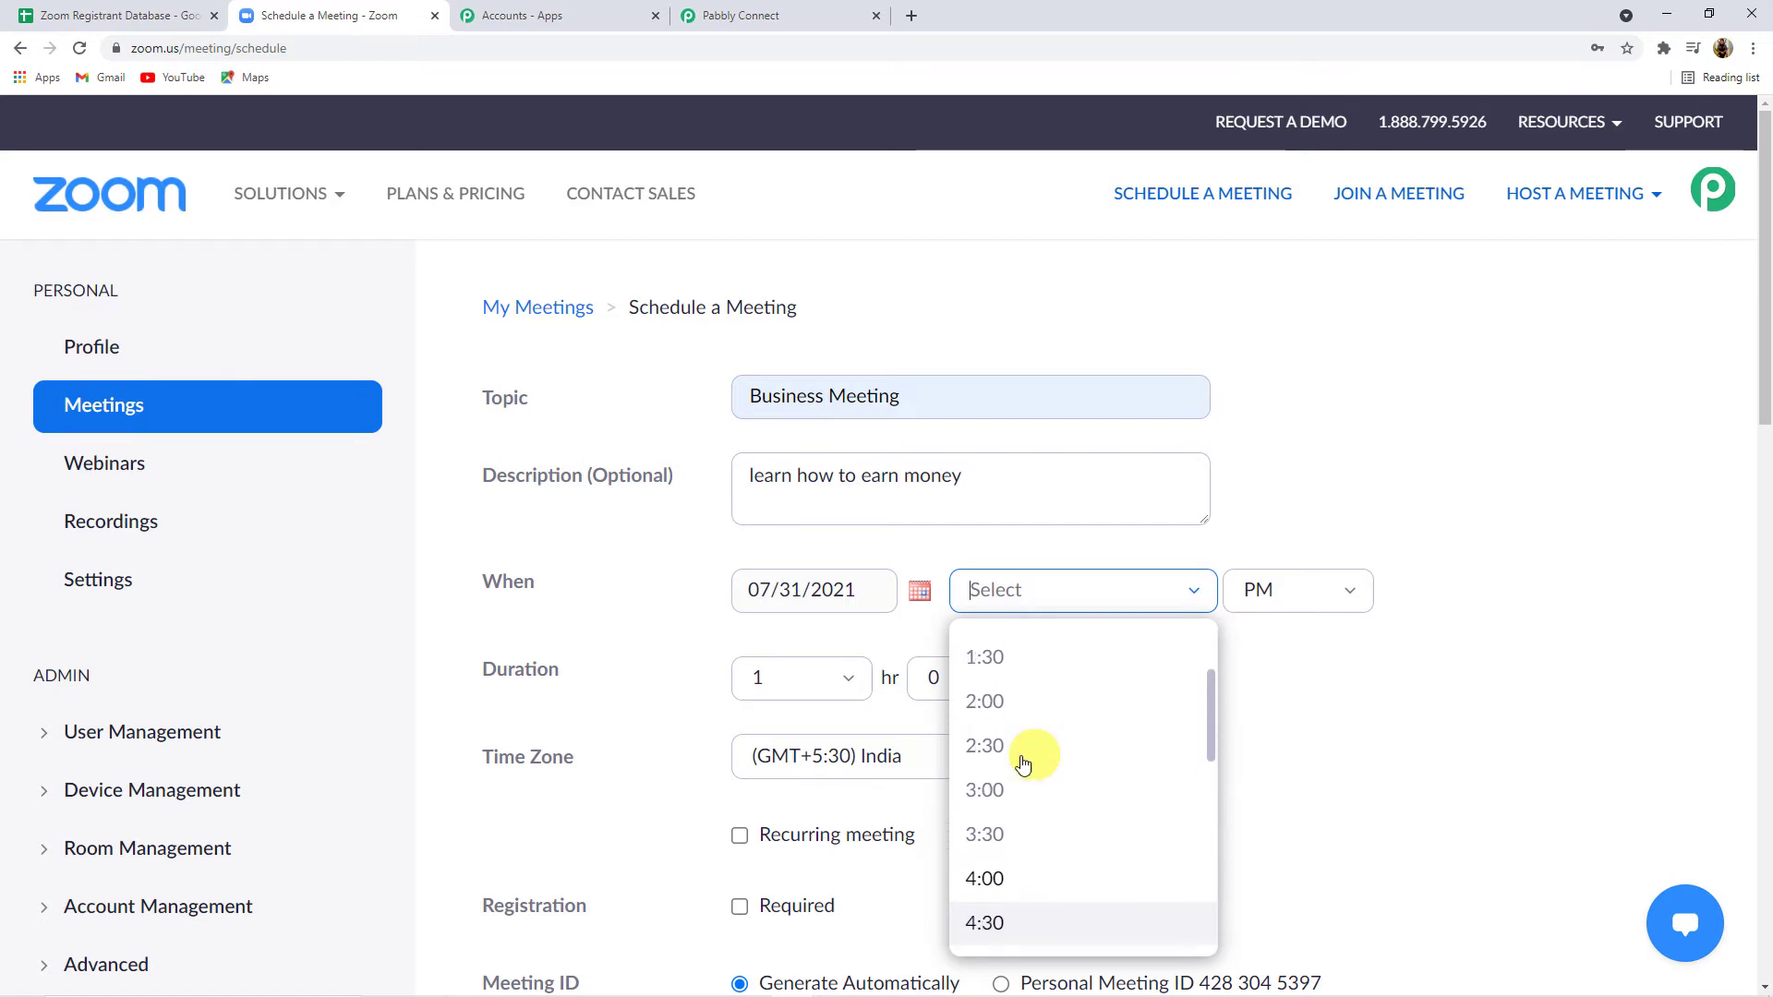
left_click(989, 701)
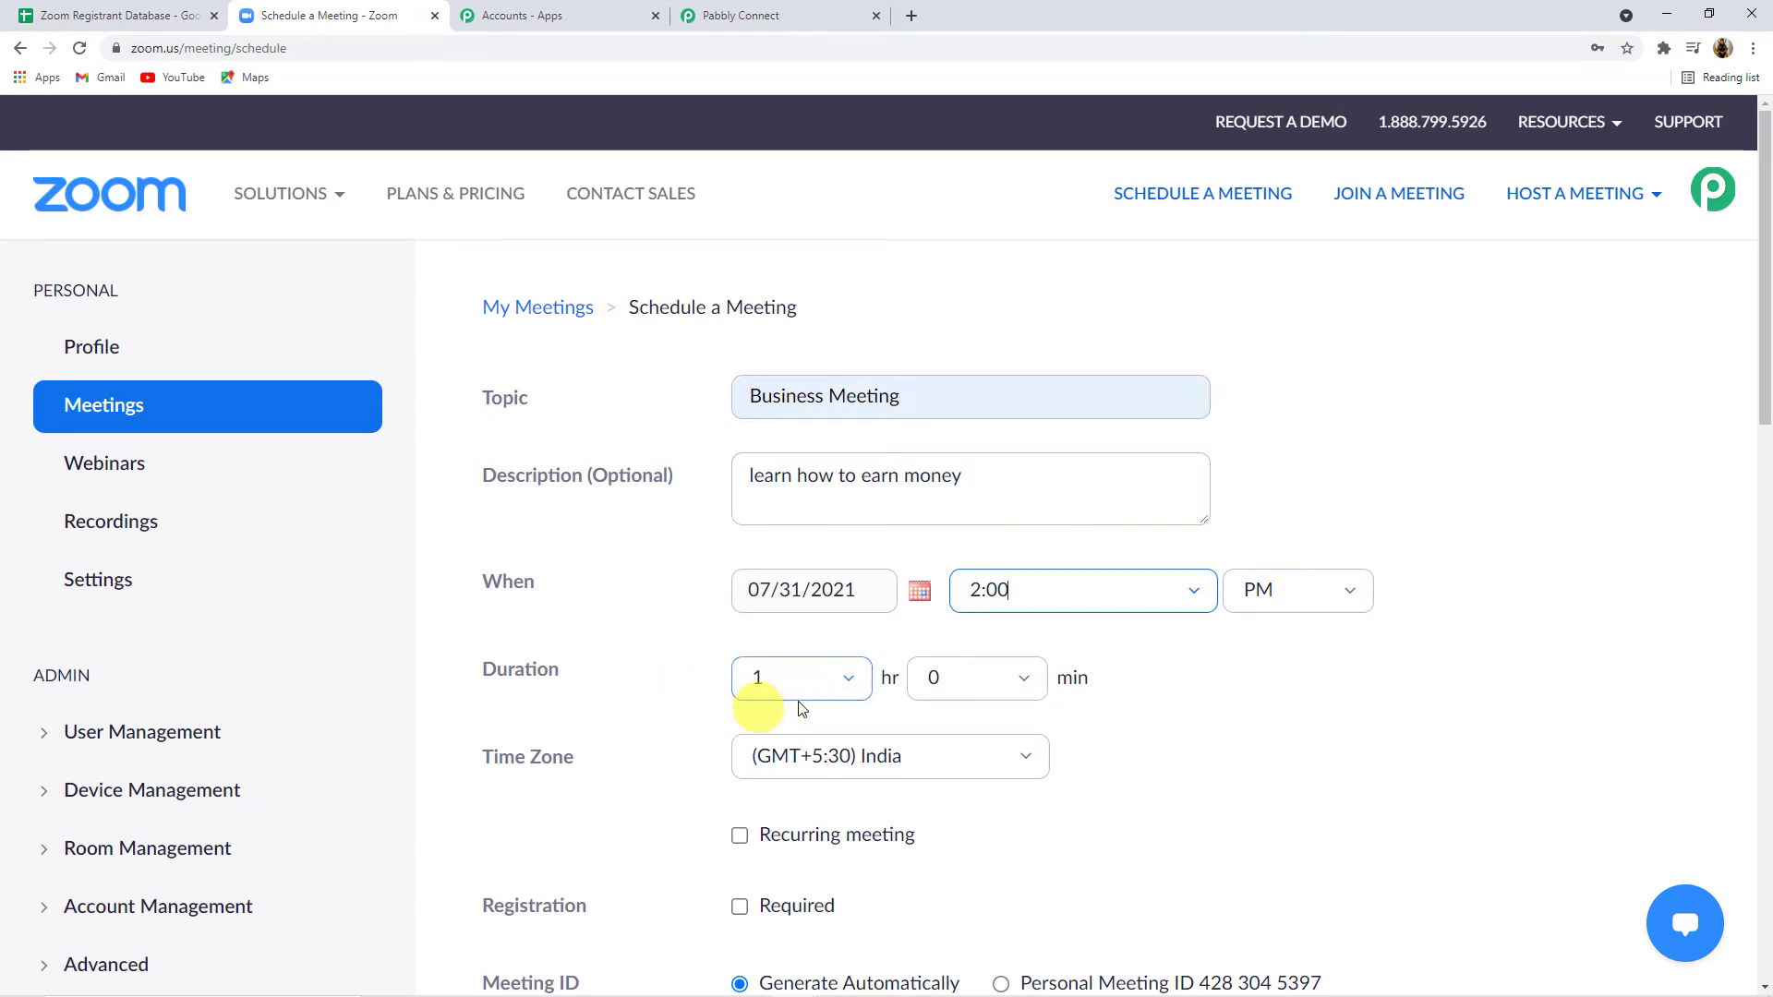
Turn host and participant video on, allow joining anytime, and save the meeting
scroll(1120, 712, "down", 3)
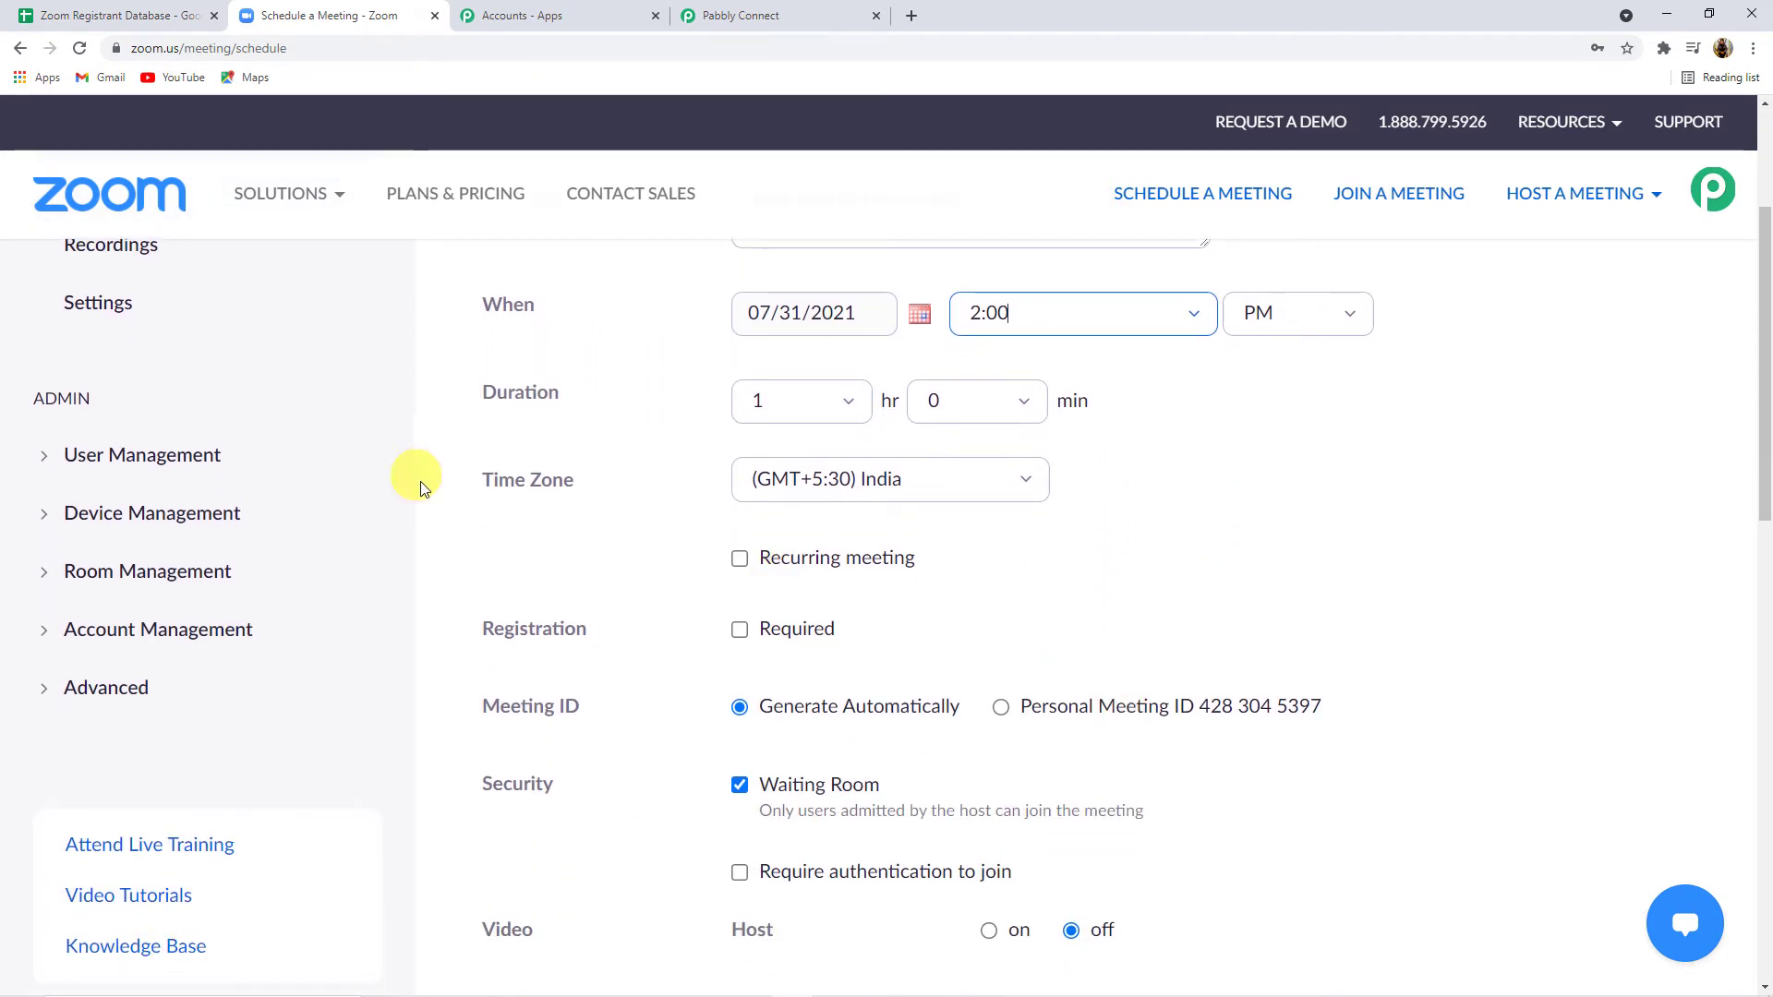
scroll(1128, 542, "down", 1)
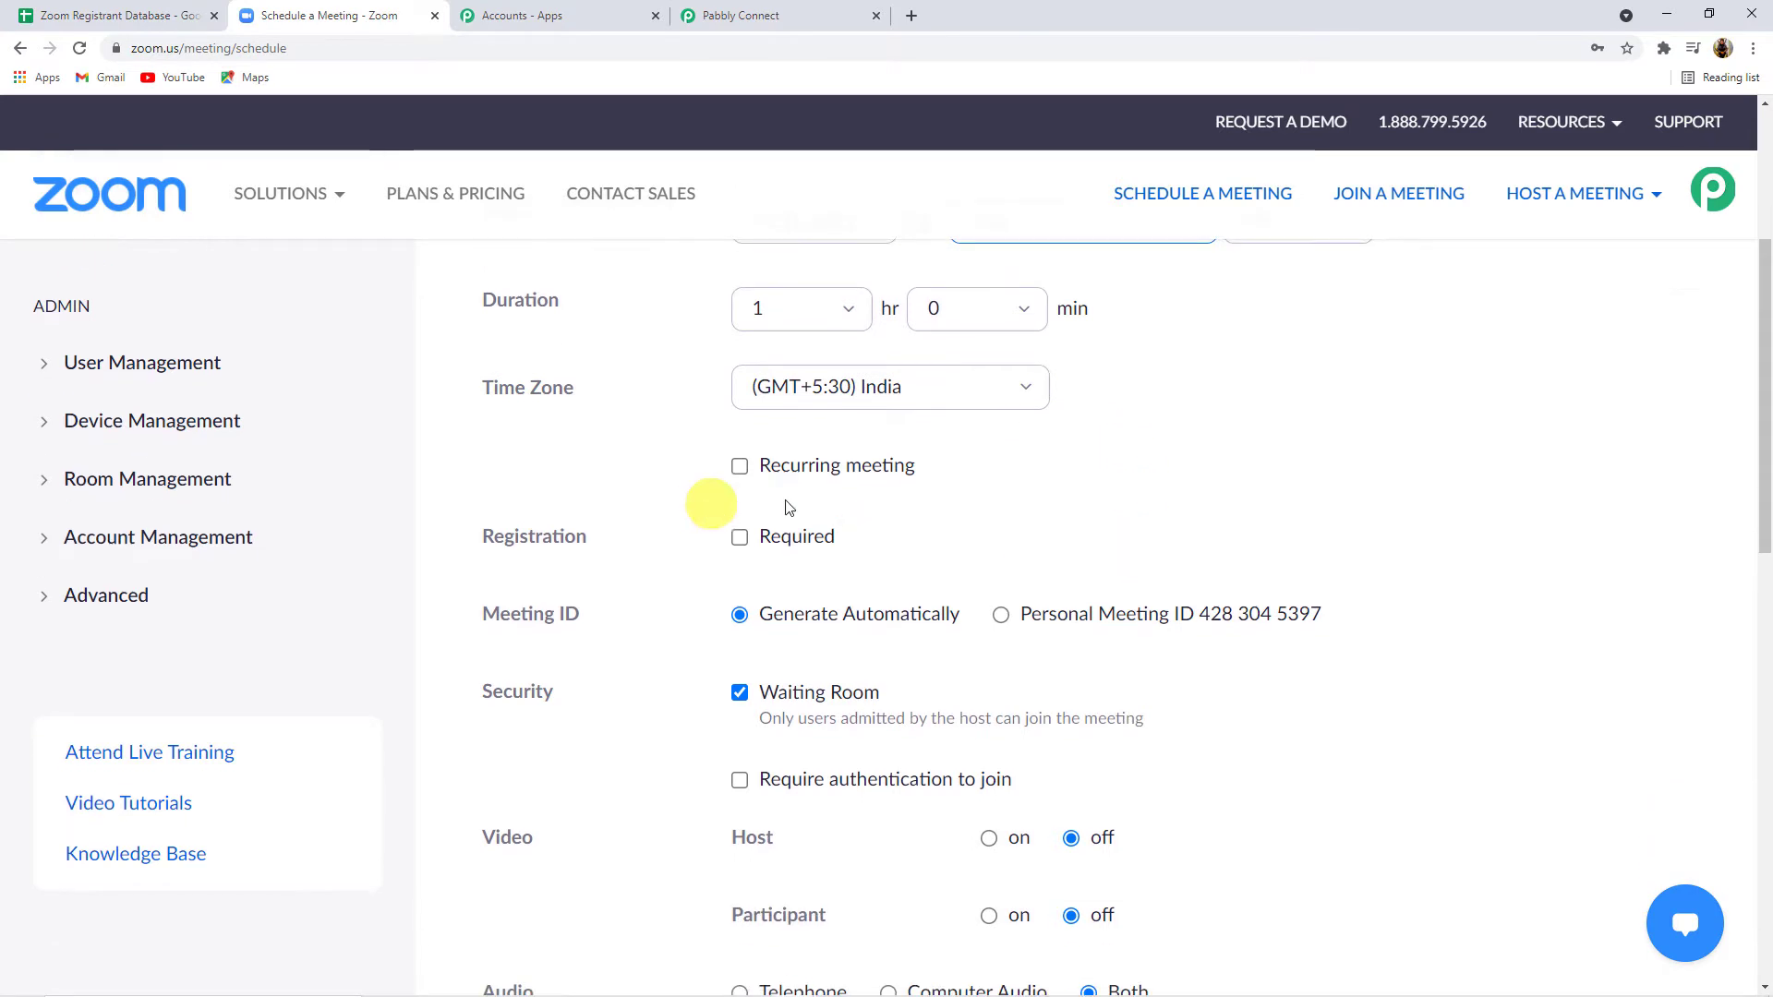
scroll(951, 503, "down", 1)
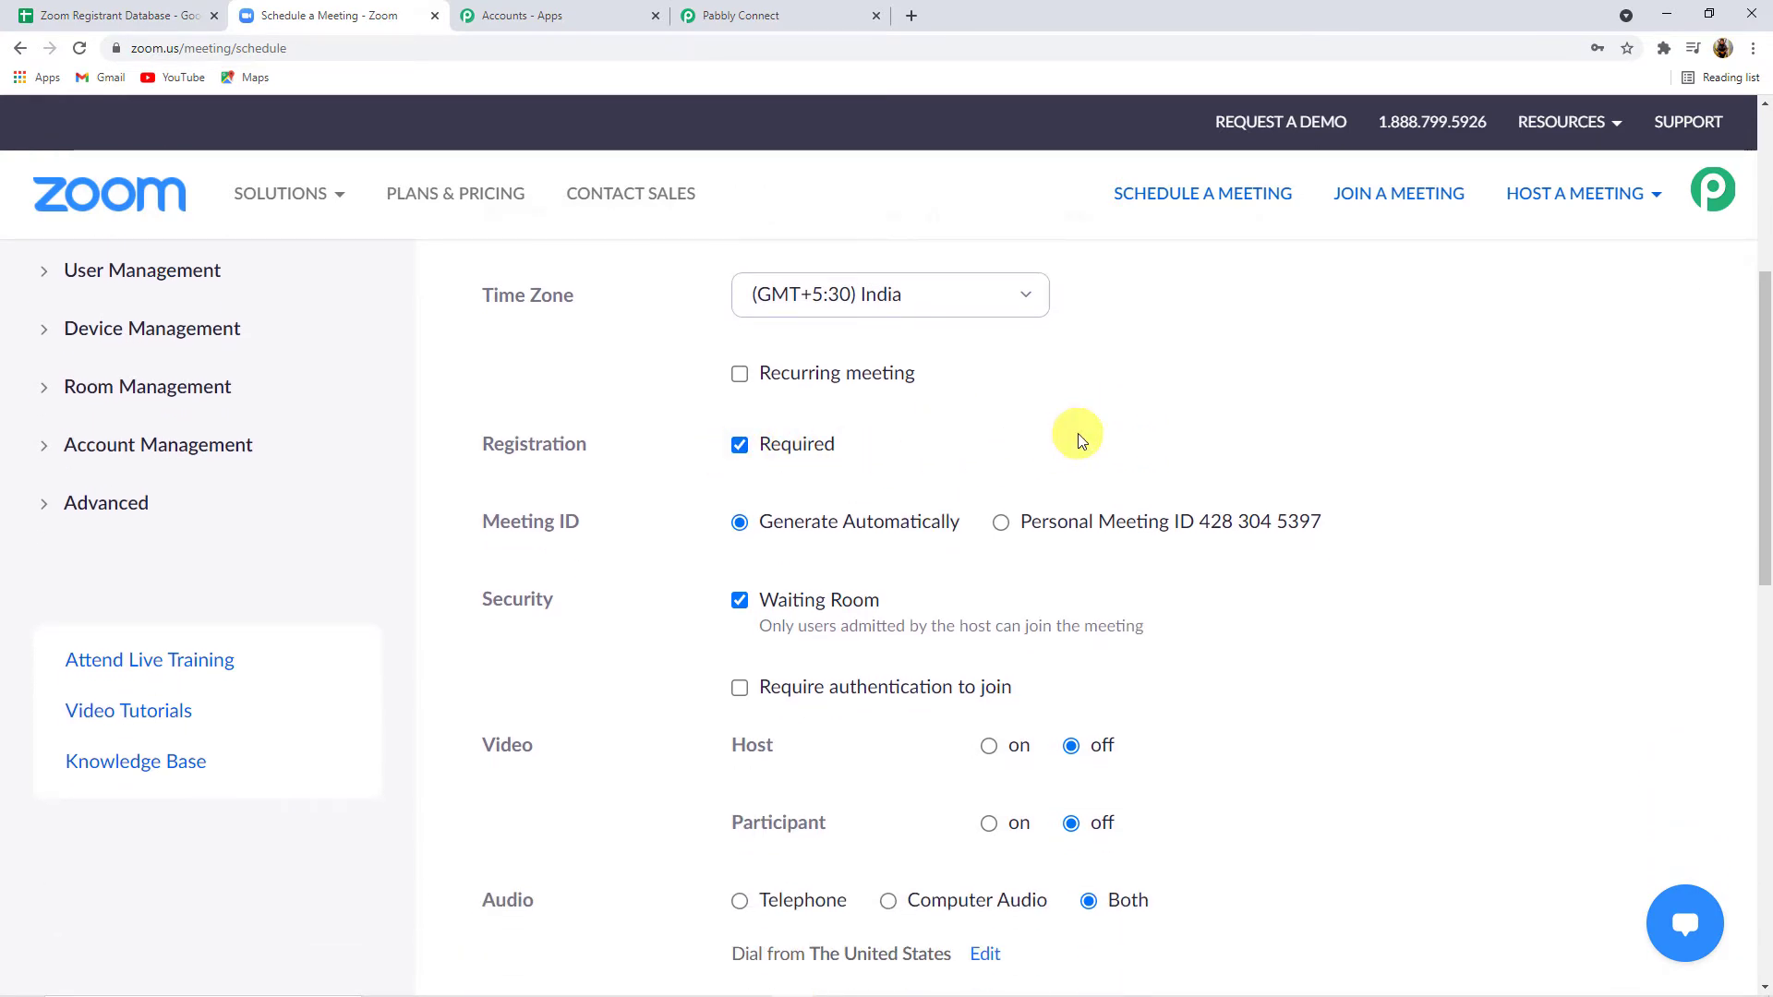
scroll(1078, 434, "down", 1)
scroll(851, 485, "down", 1)
scroll(851, 486, "down", 1)
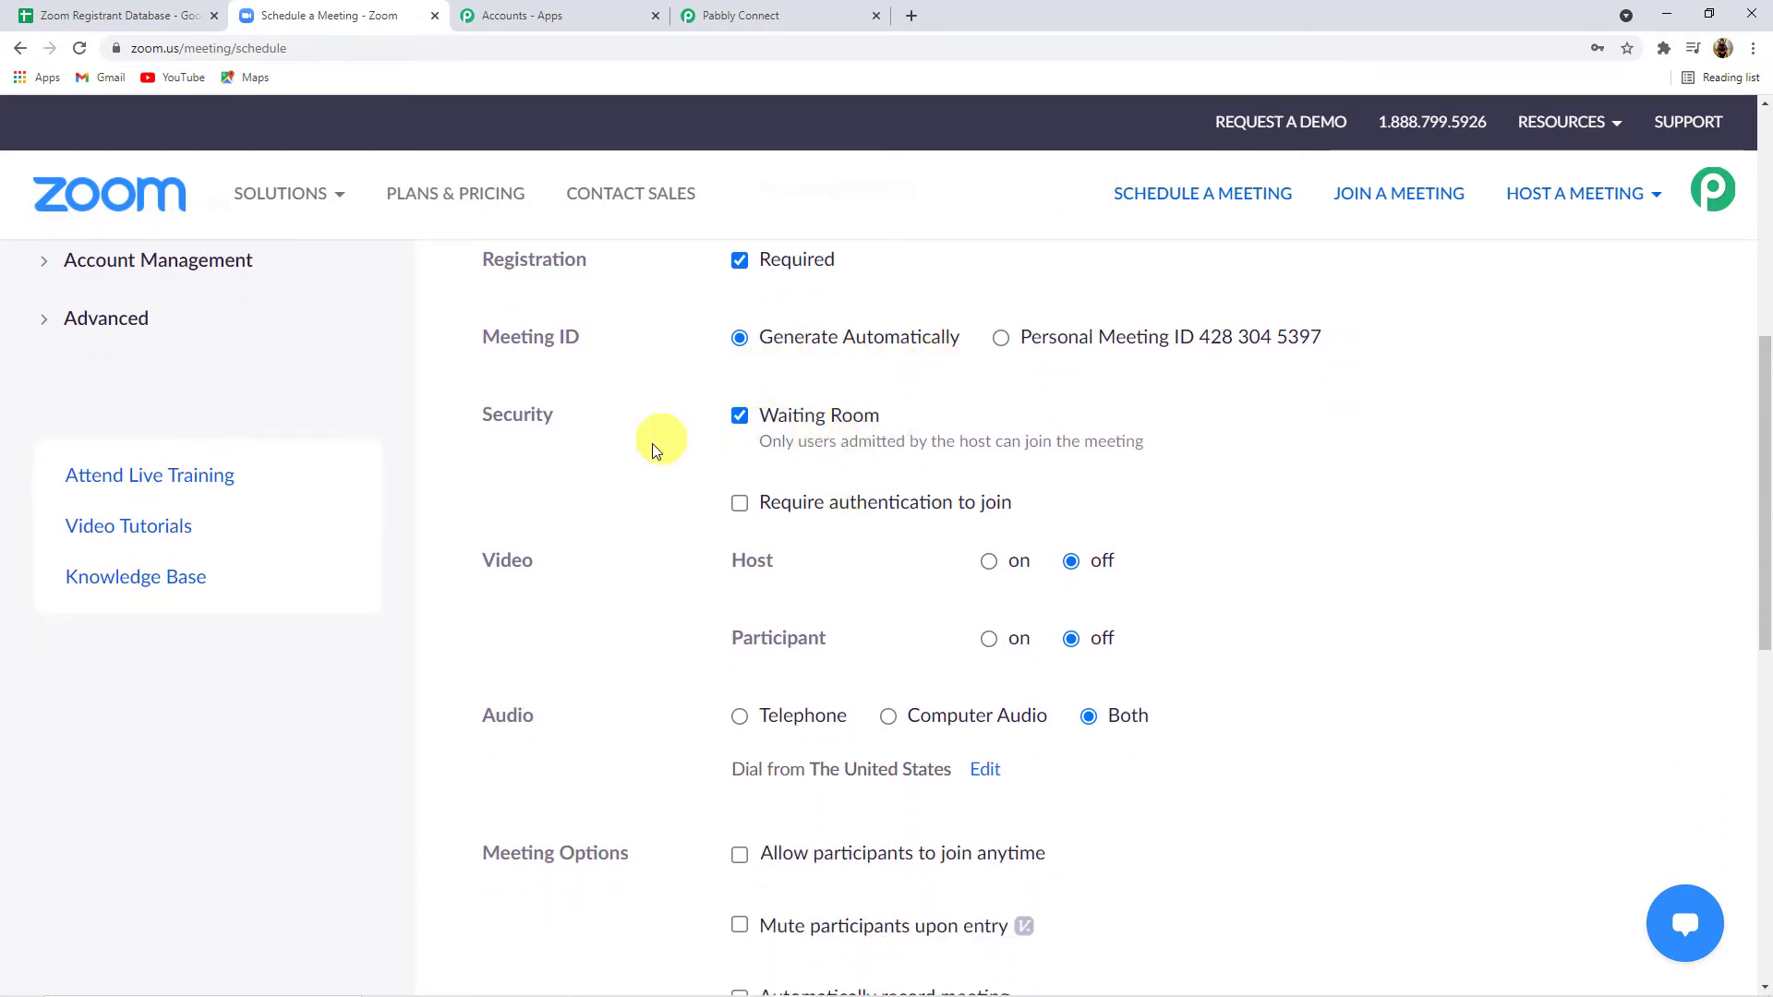
scroll(910, 441, "down", 1)
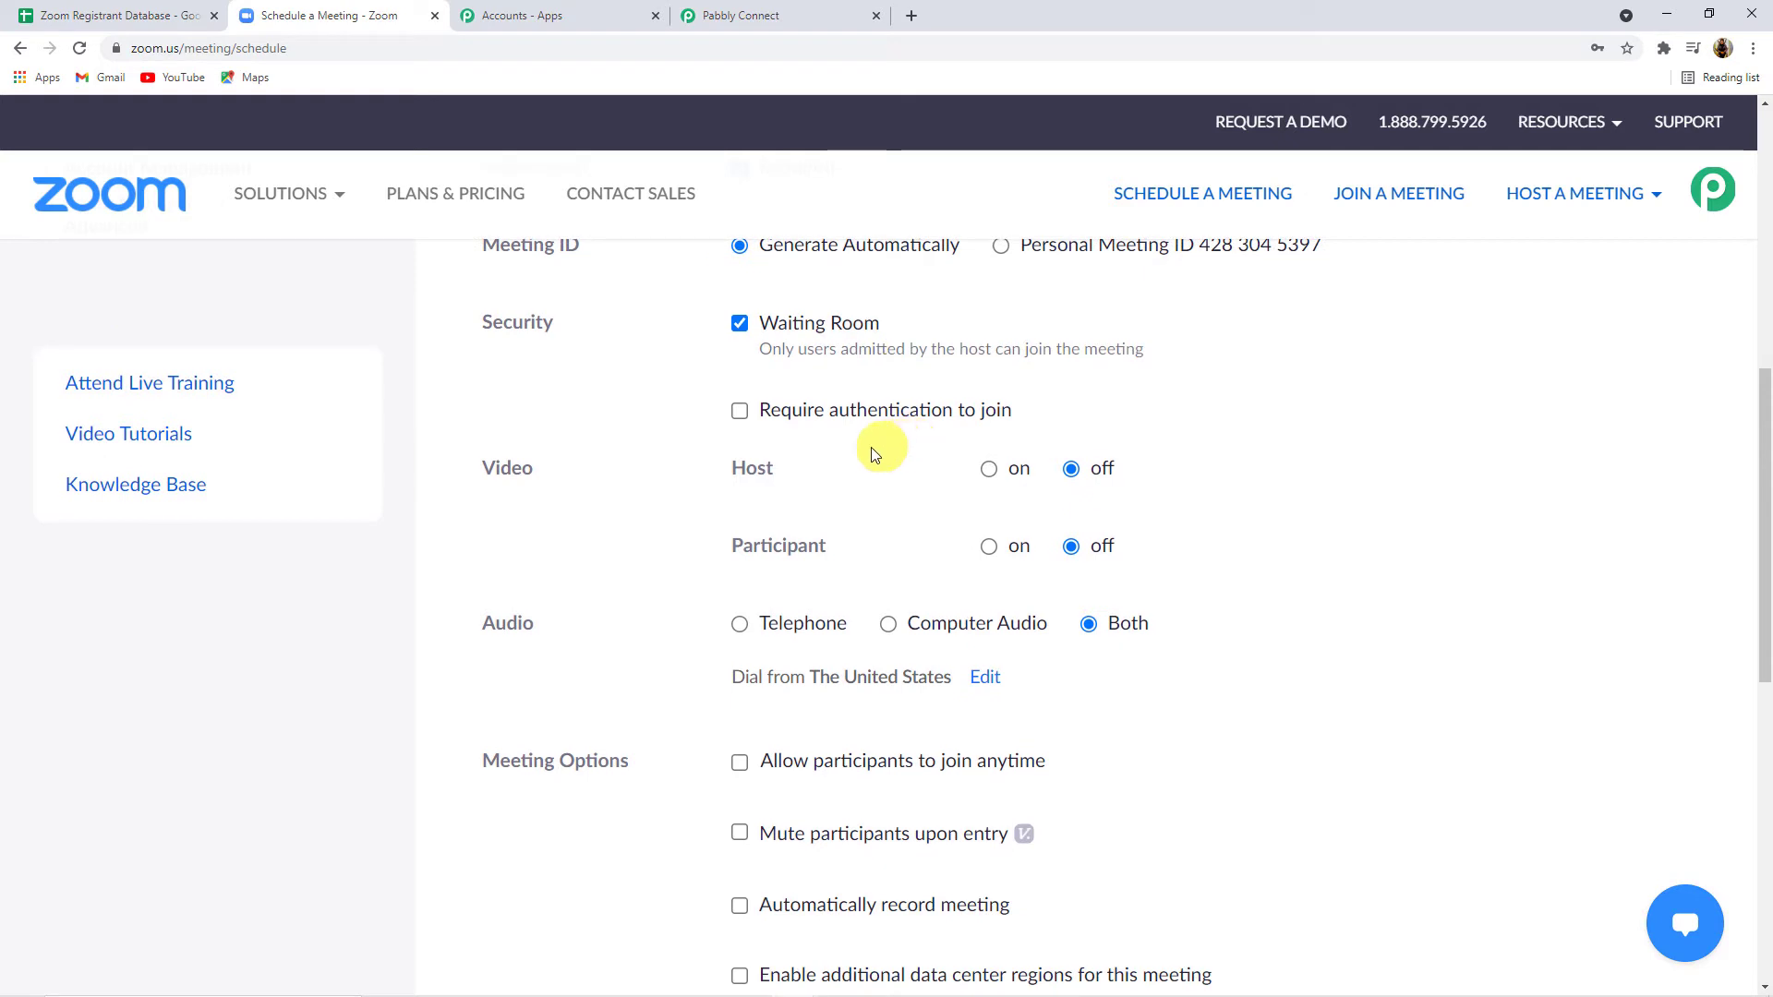
left_click(989, 468)
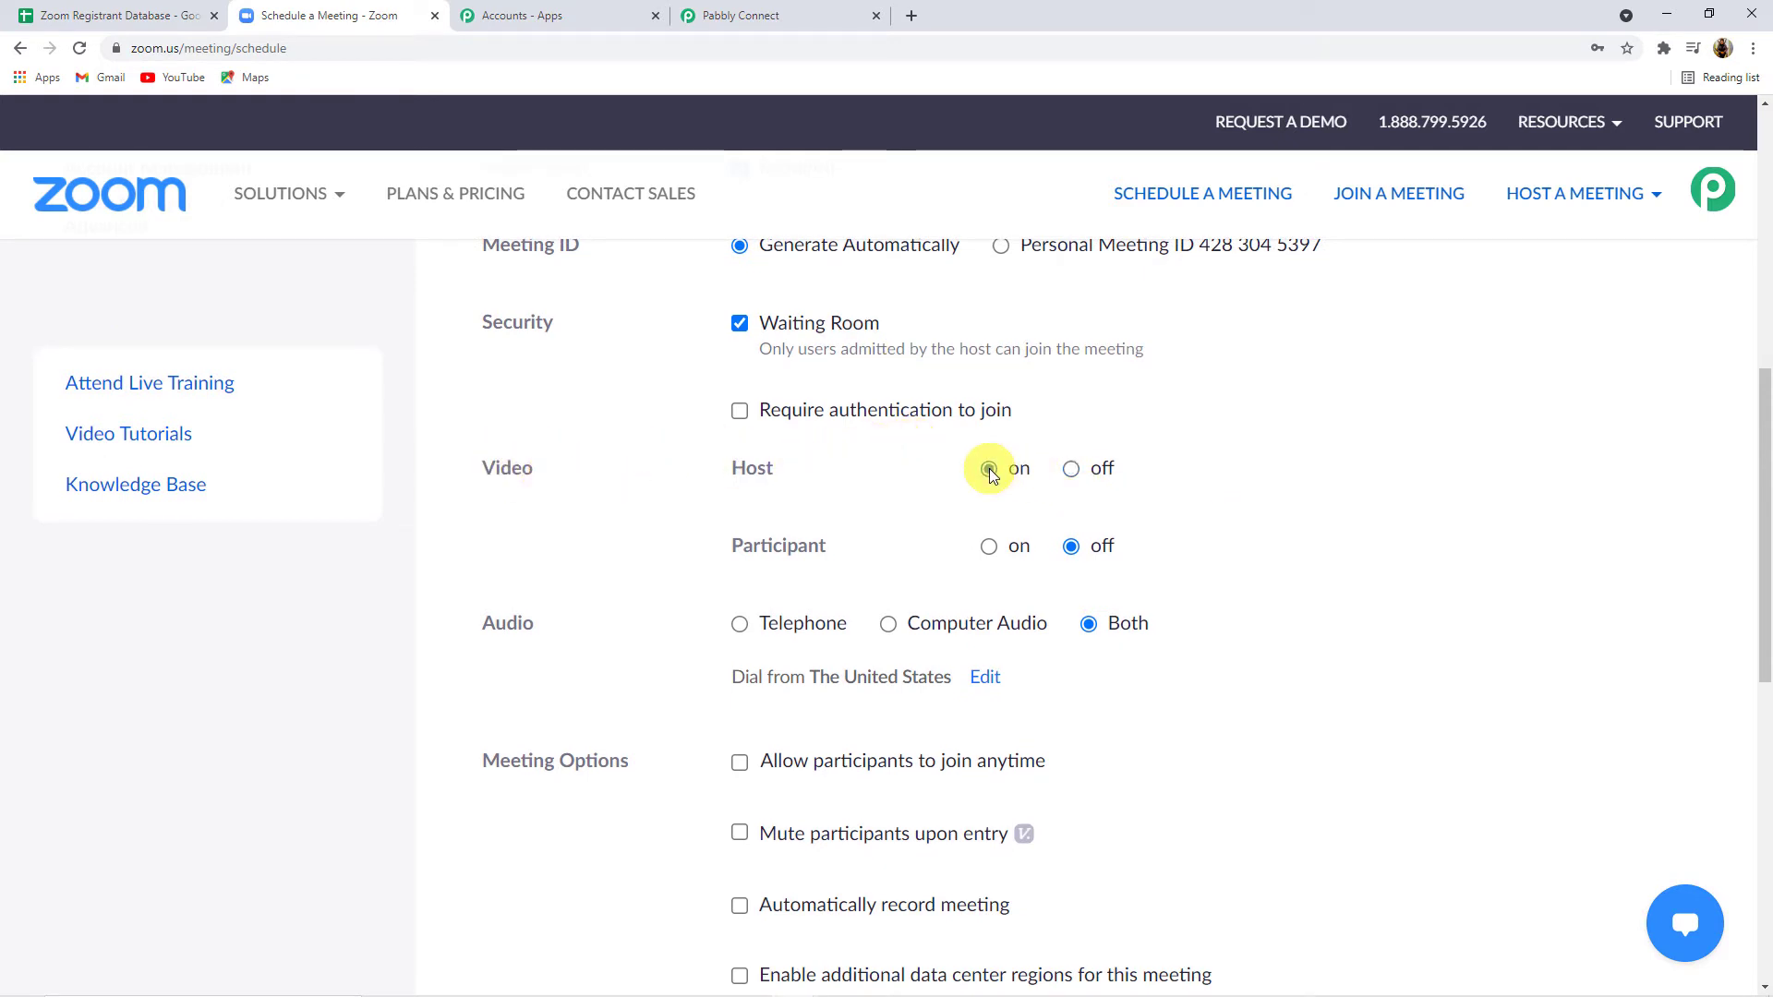
left_click(989, 546)
scroll(1013, 468, "down", 1)
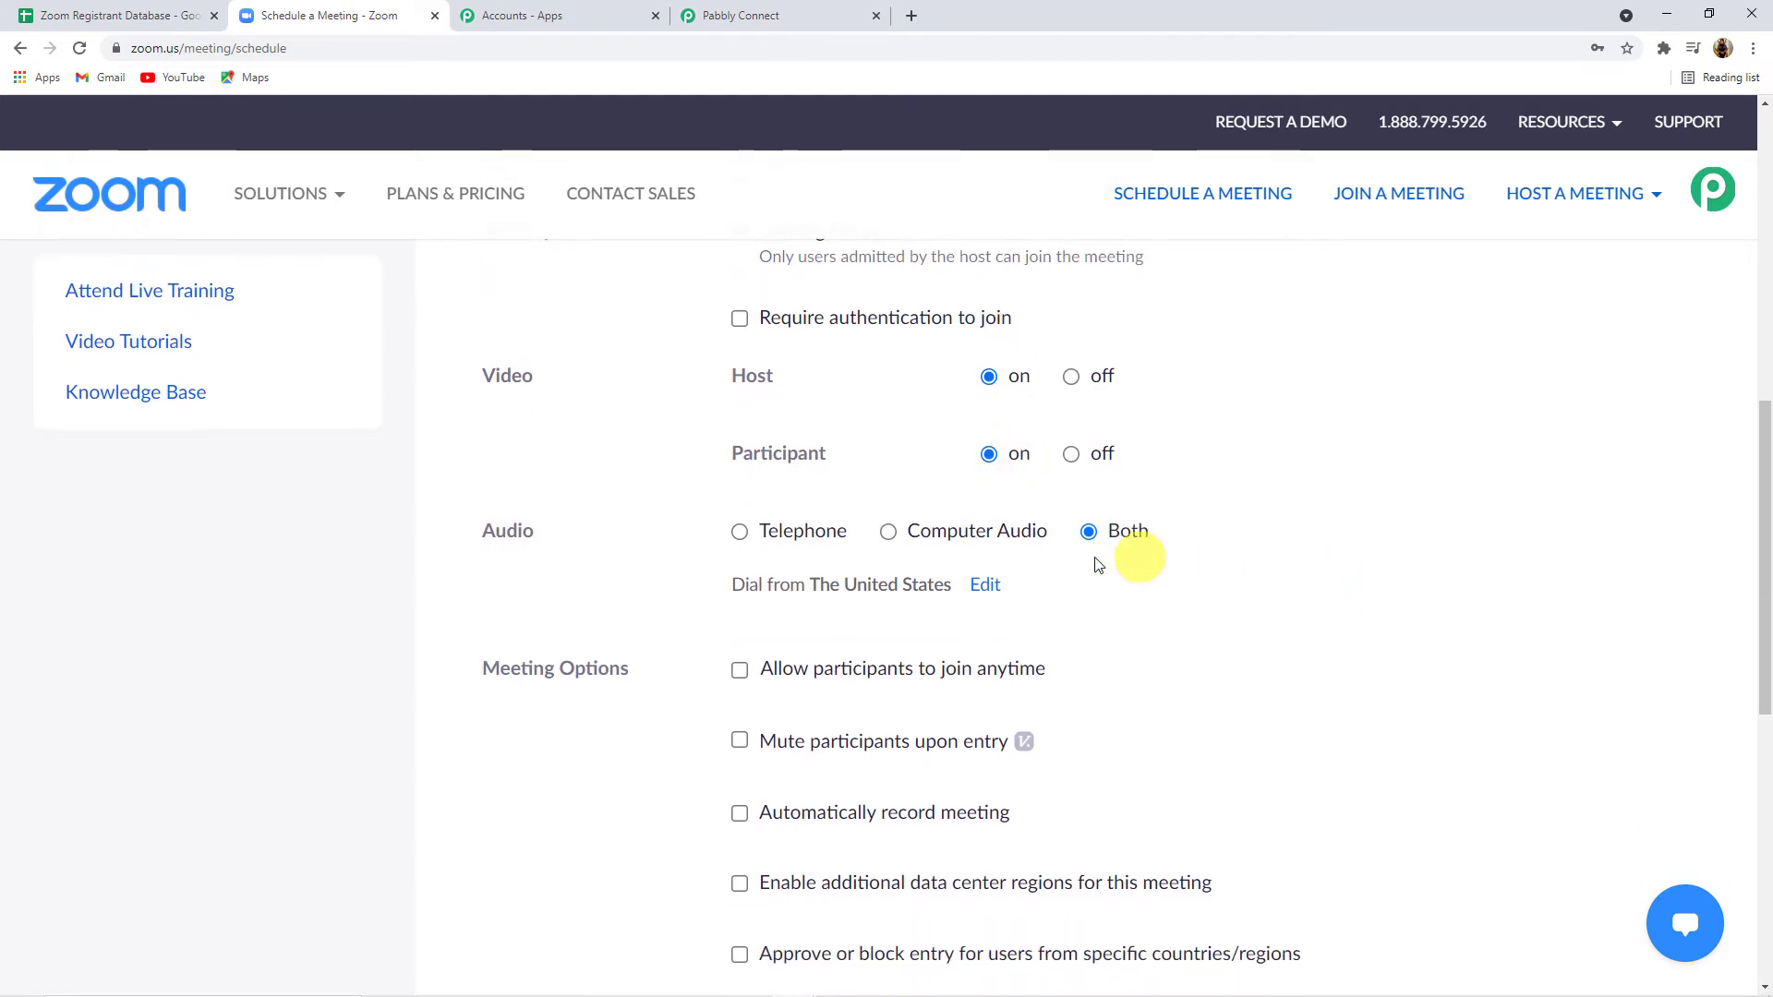
scroll(1179, 550, "down", 2)
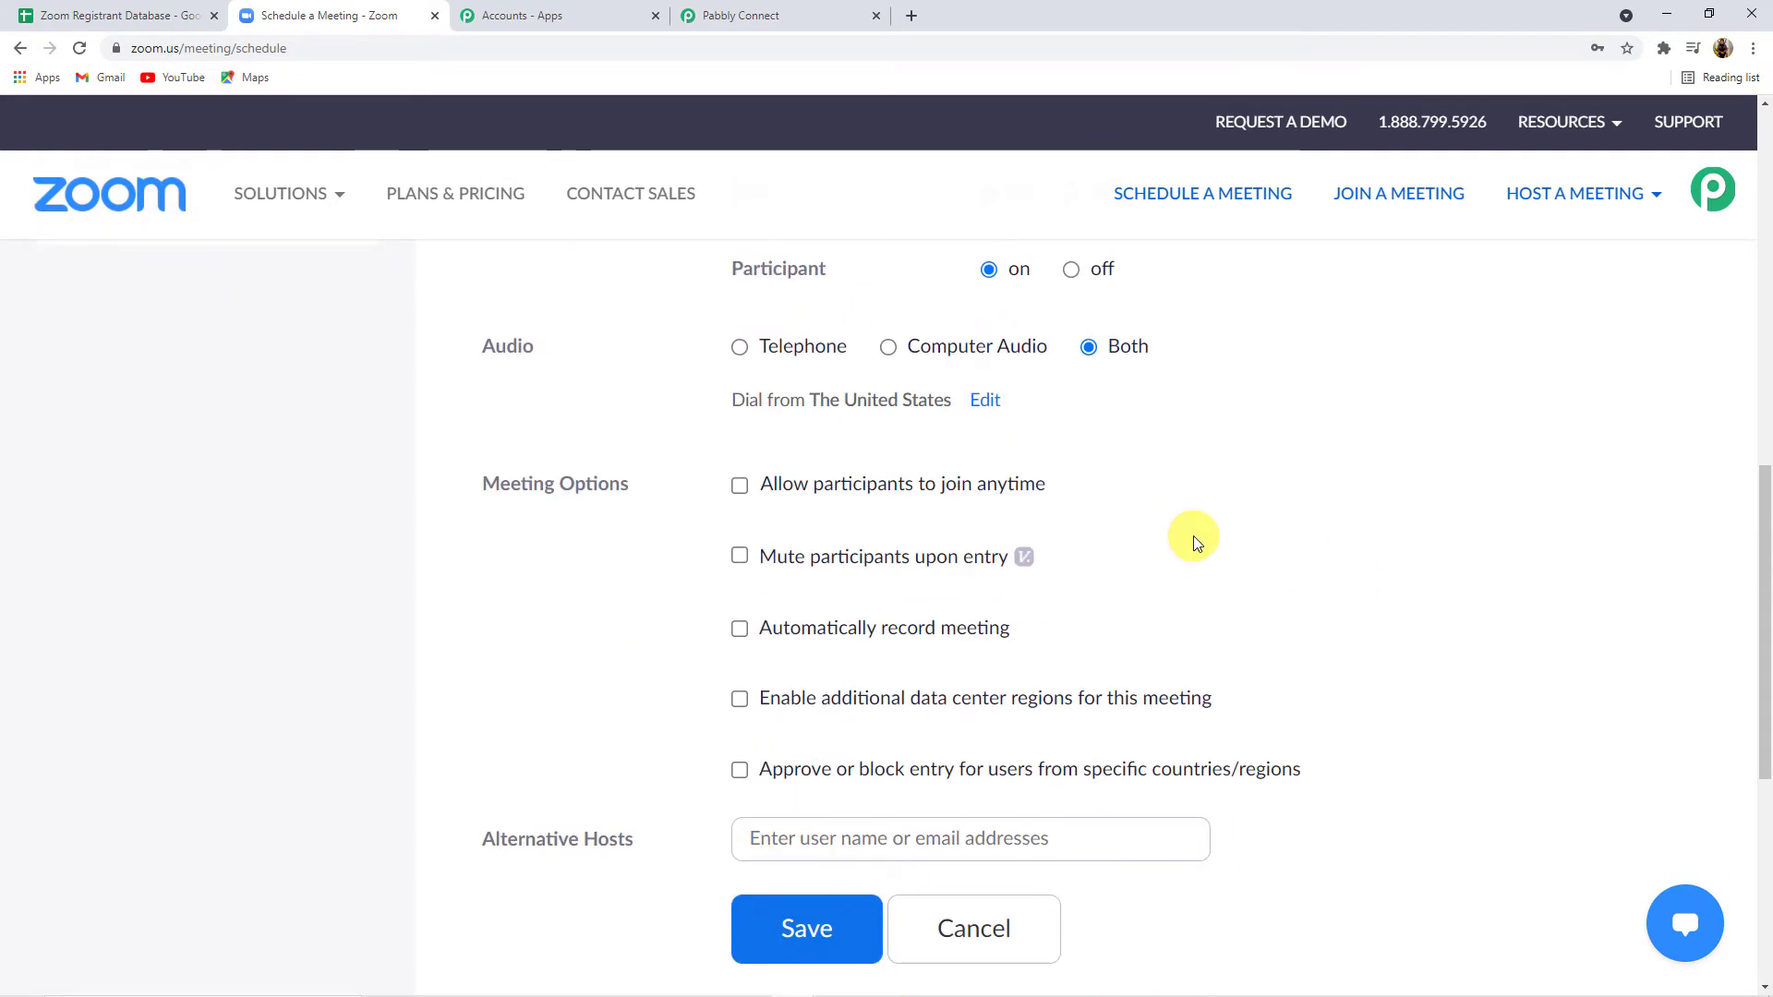
scroll(1263, 539, "down", 1)
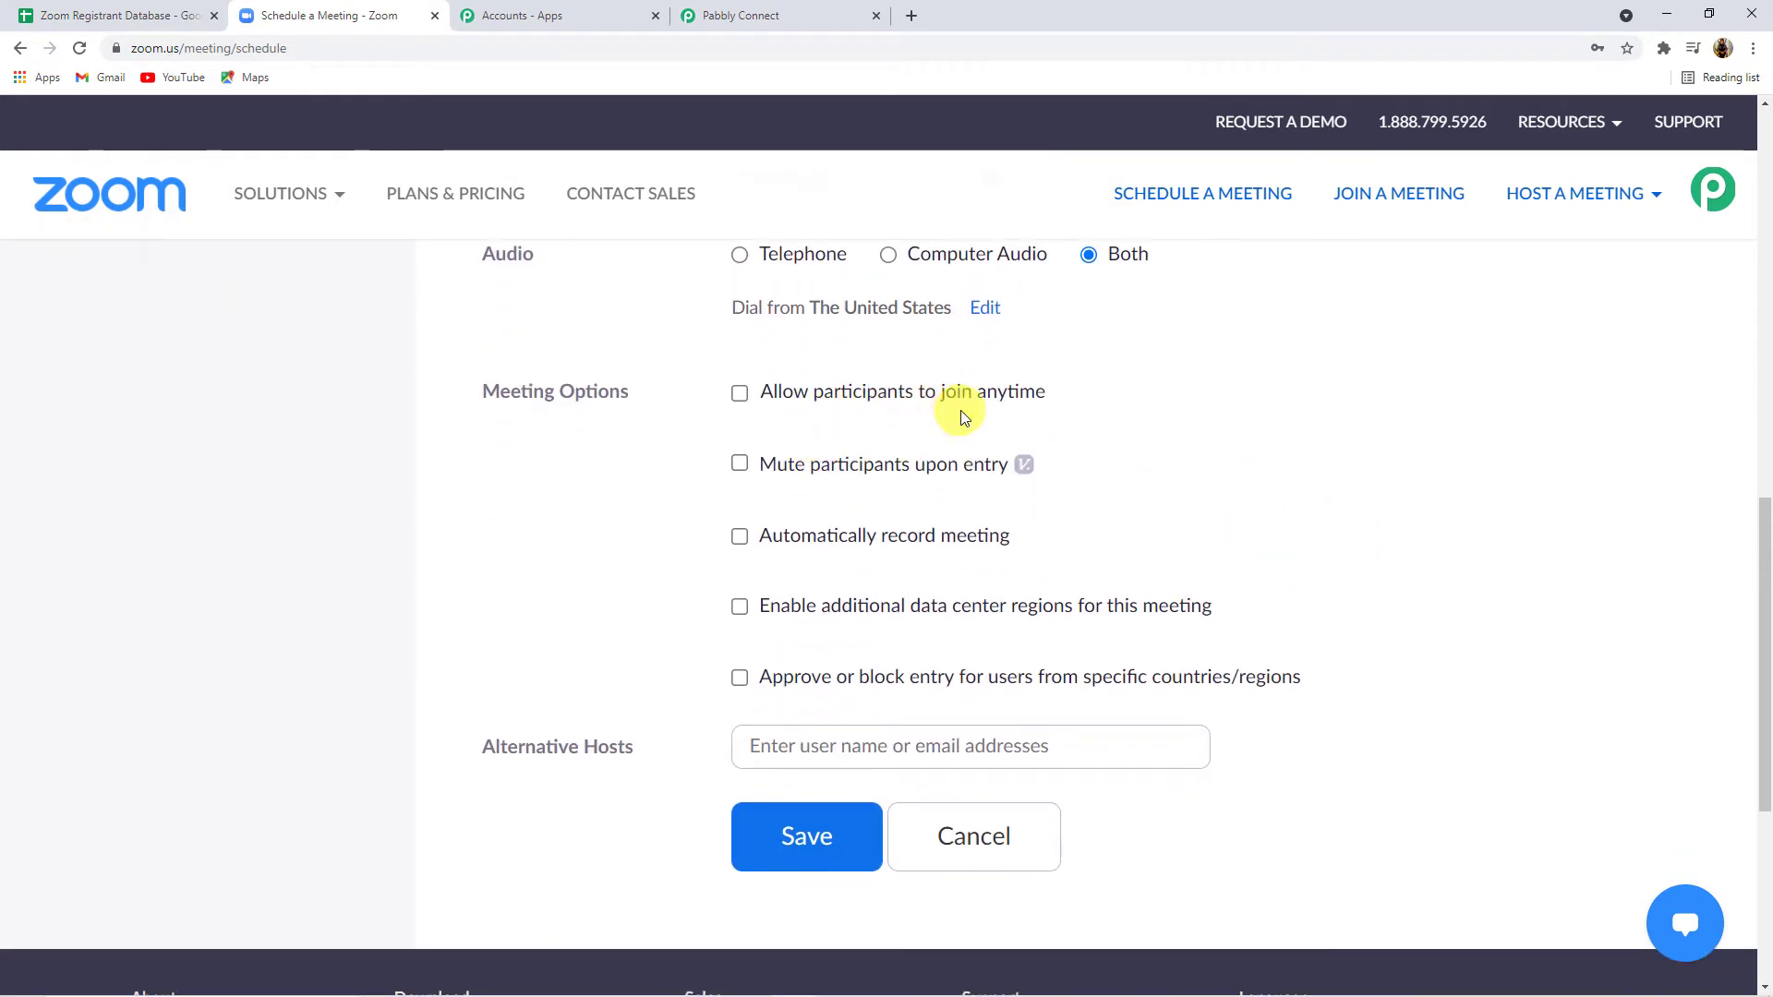
left_click(739, 395)
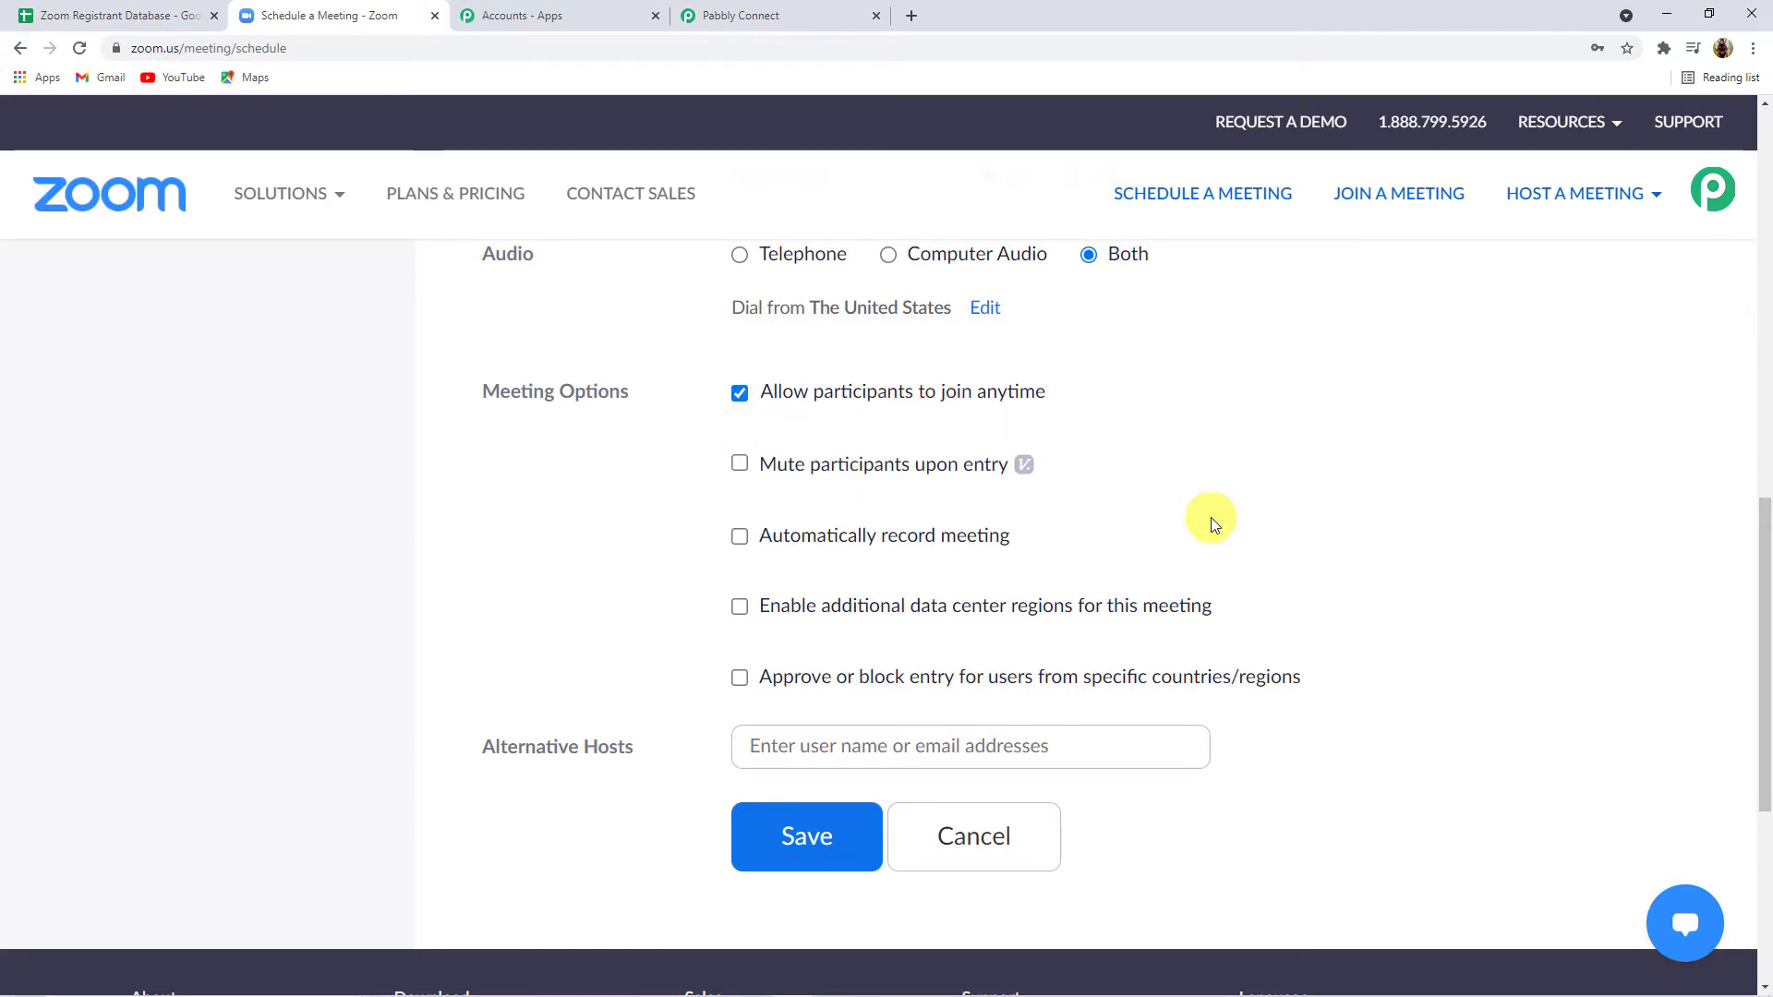
scroll(1210, 517, "down", 3)
scroll(1191, 490, "up", 2)
scroll(1191, 491, "down", 2)
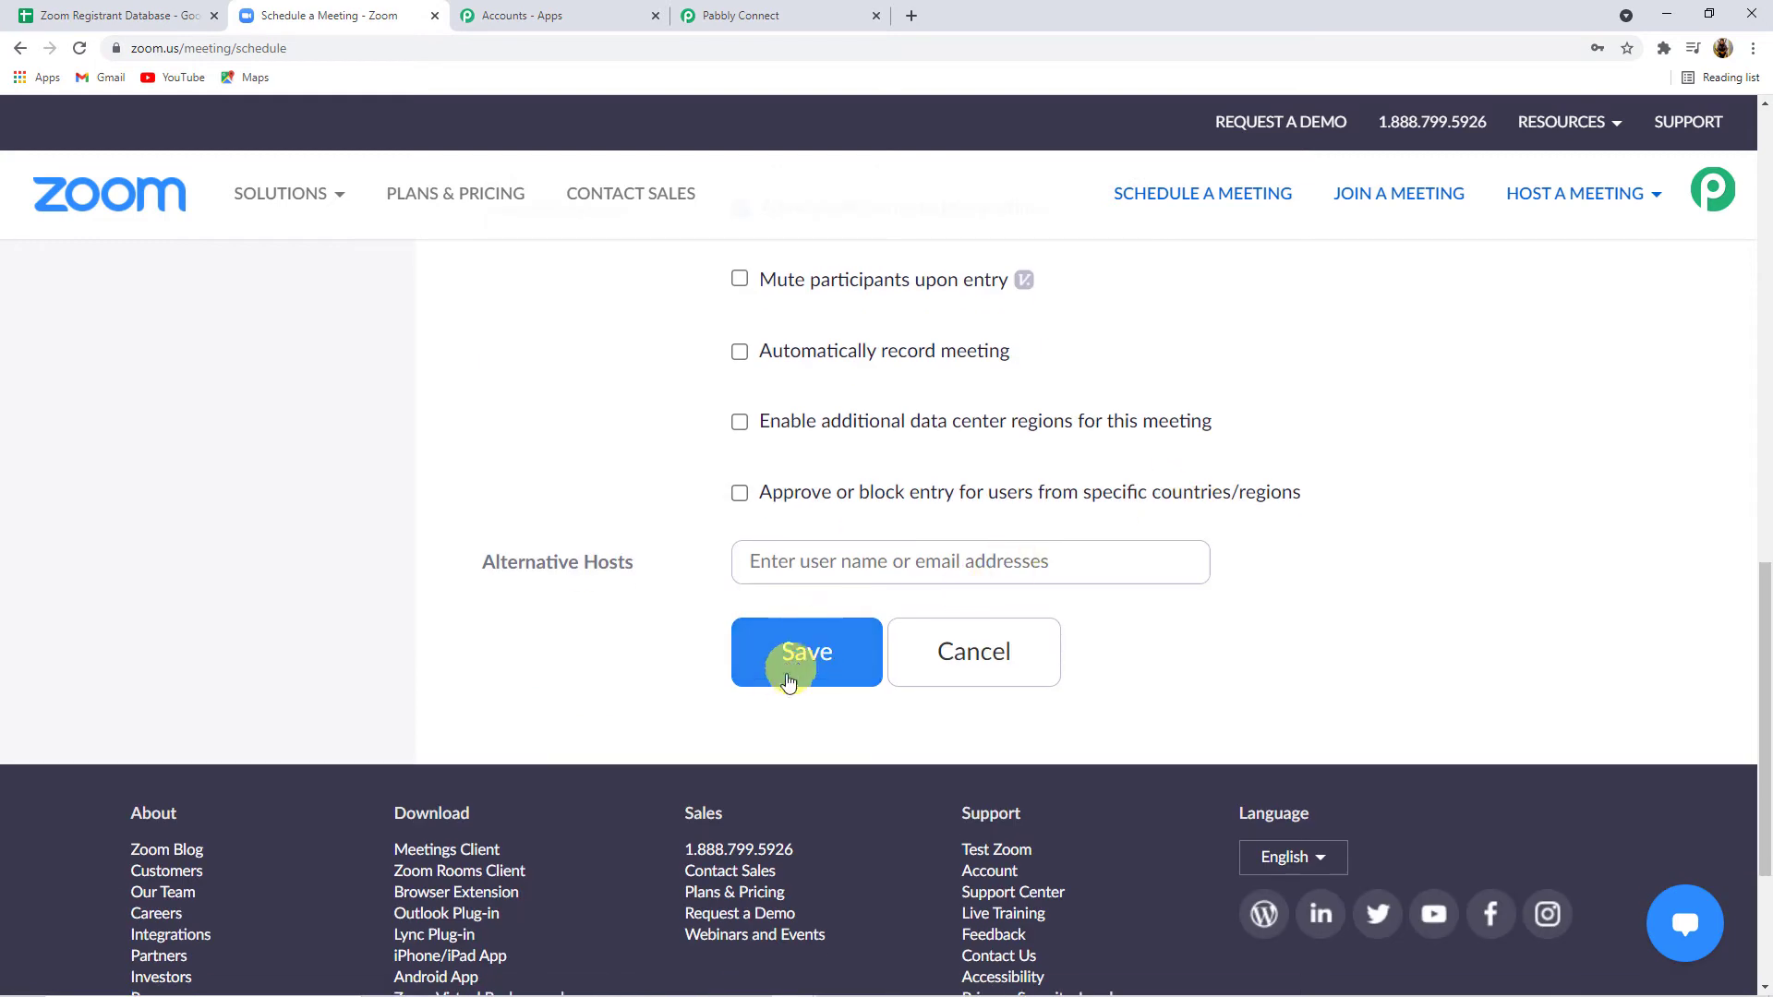
left_click(786, 672)
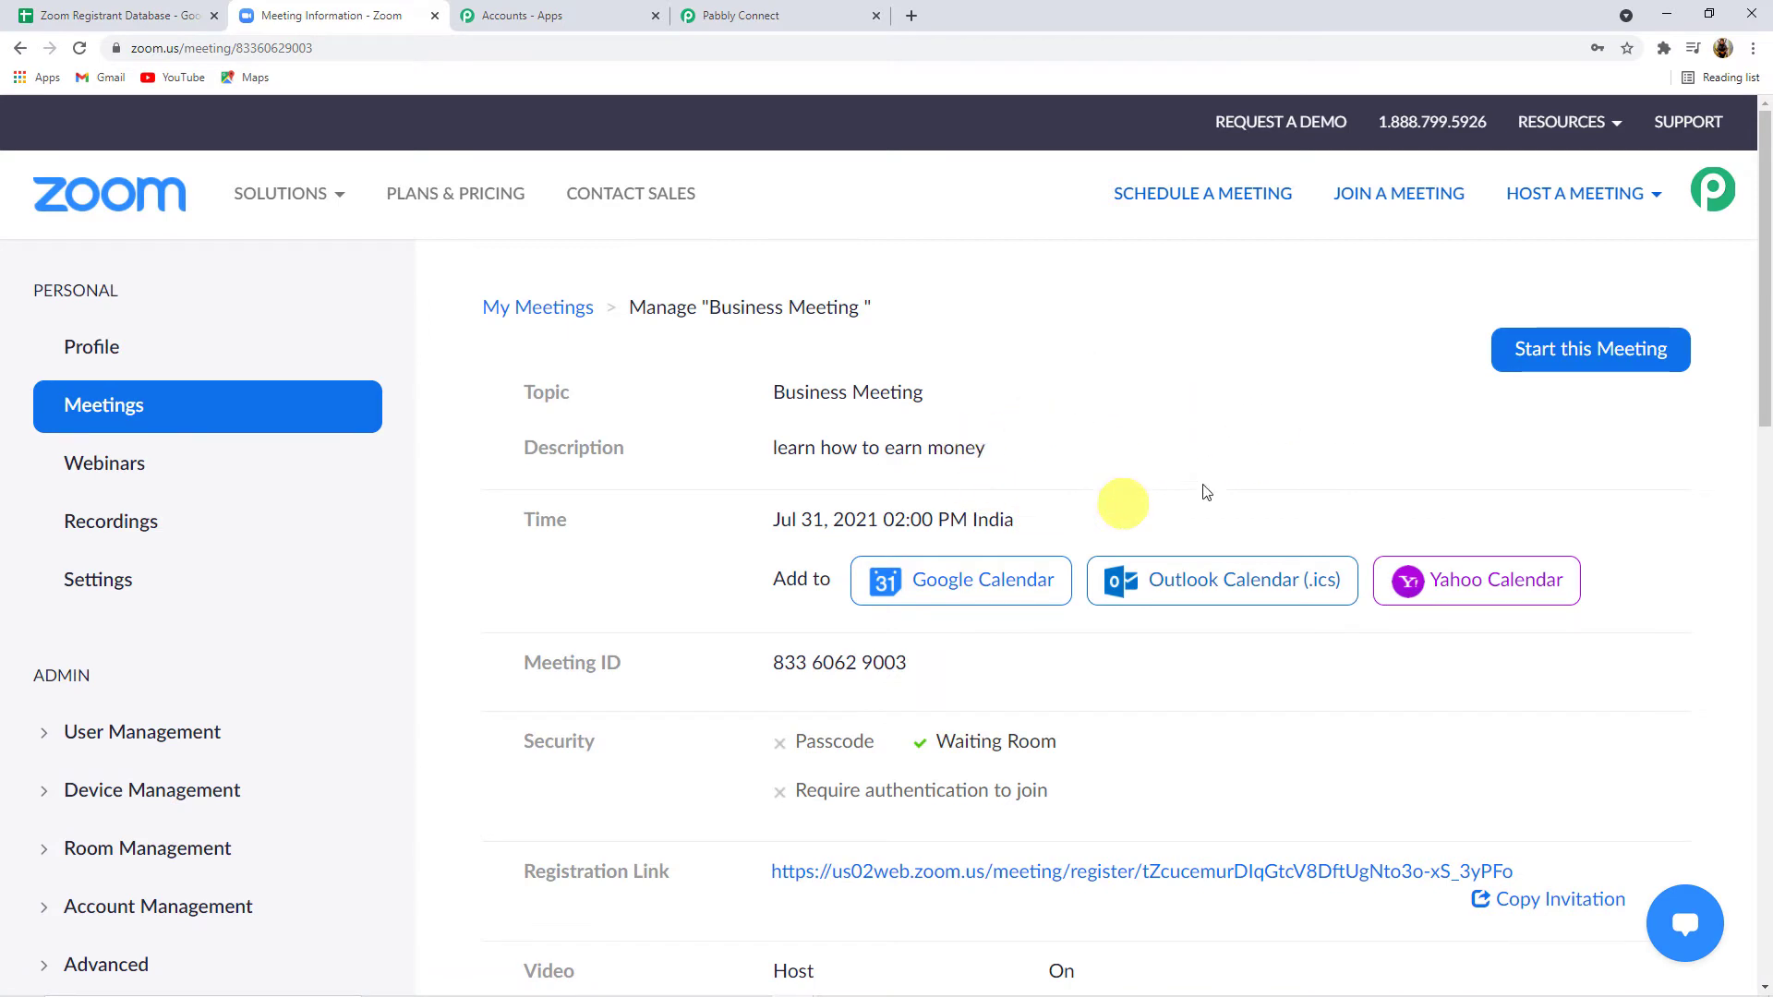
Open the Business Meeting registration link in a new tab
scroll(1174, 446, "down", 4)
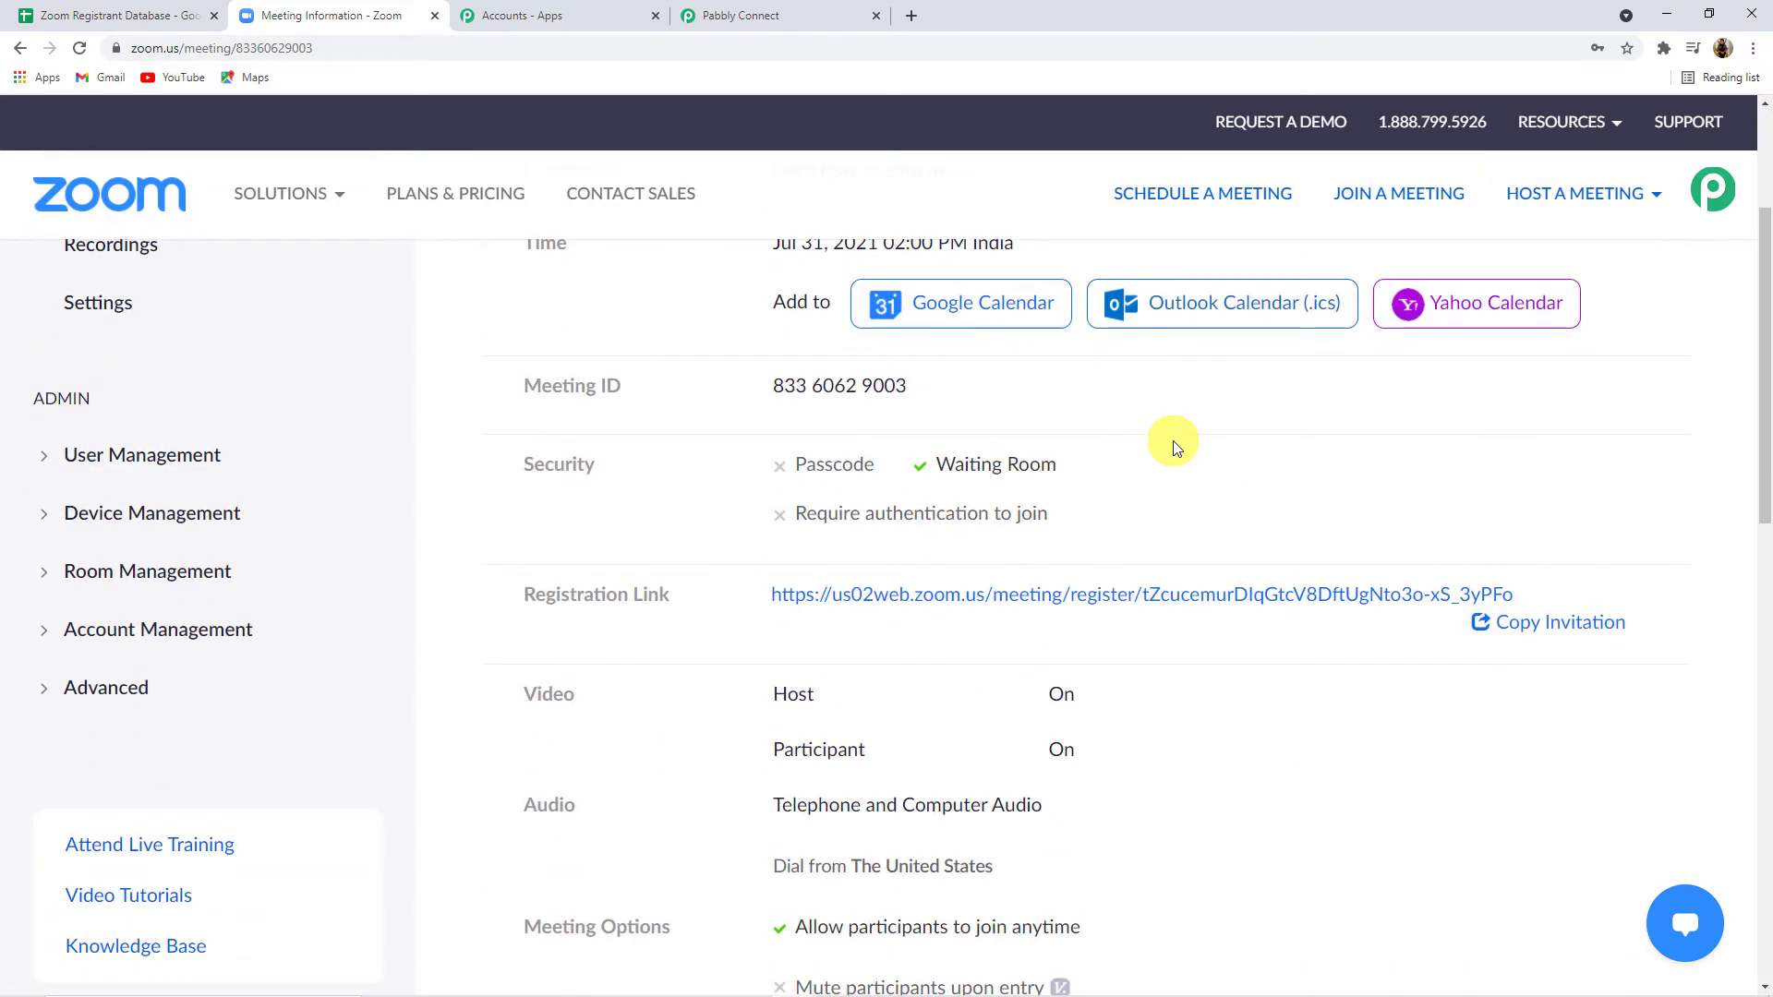
scroll(1174, 446, "down", 1)
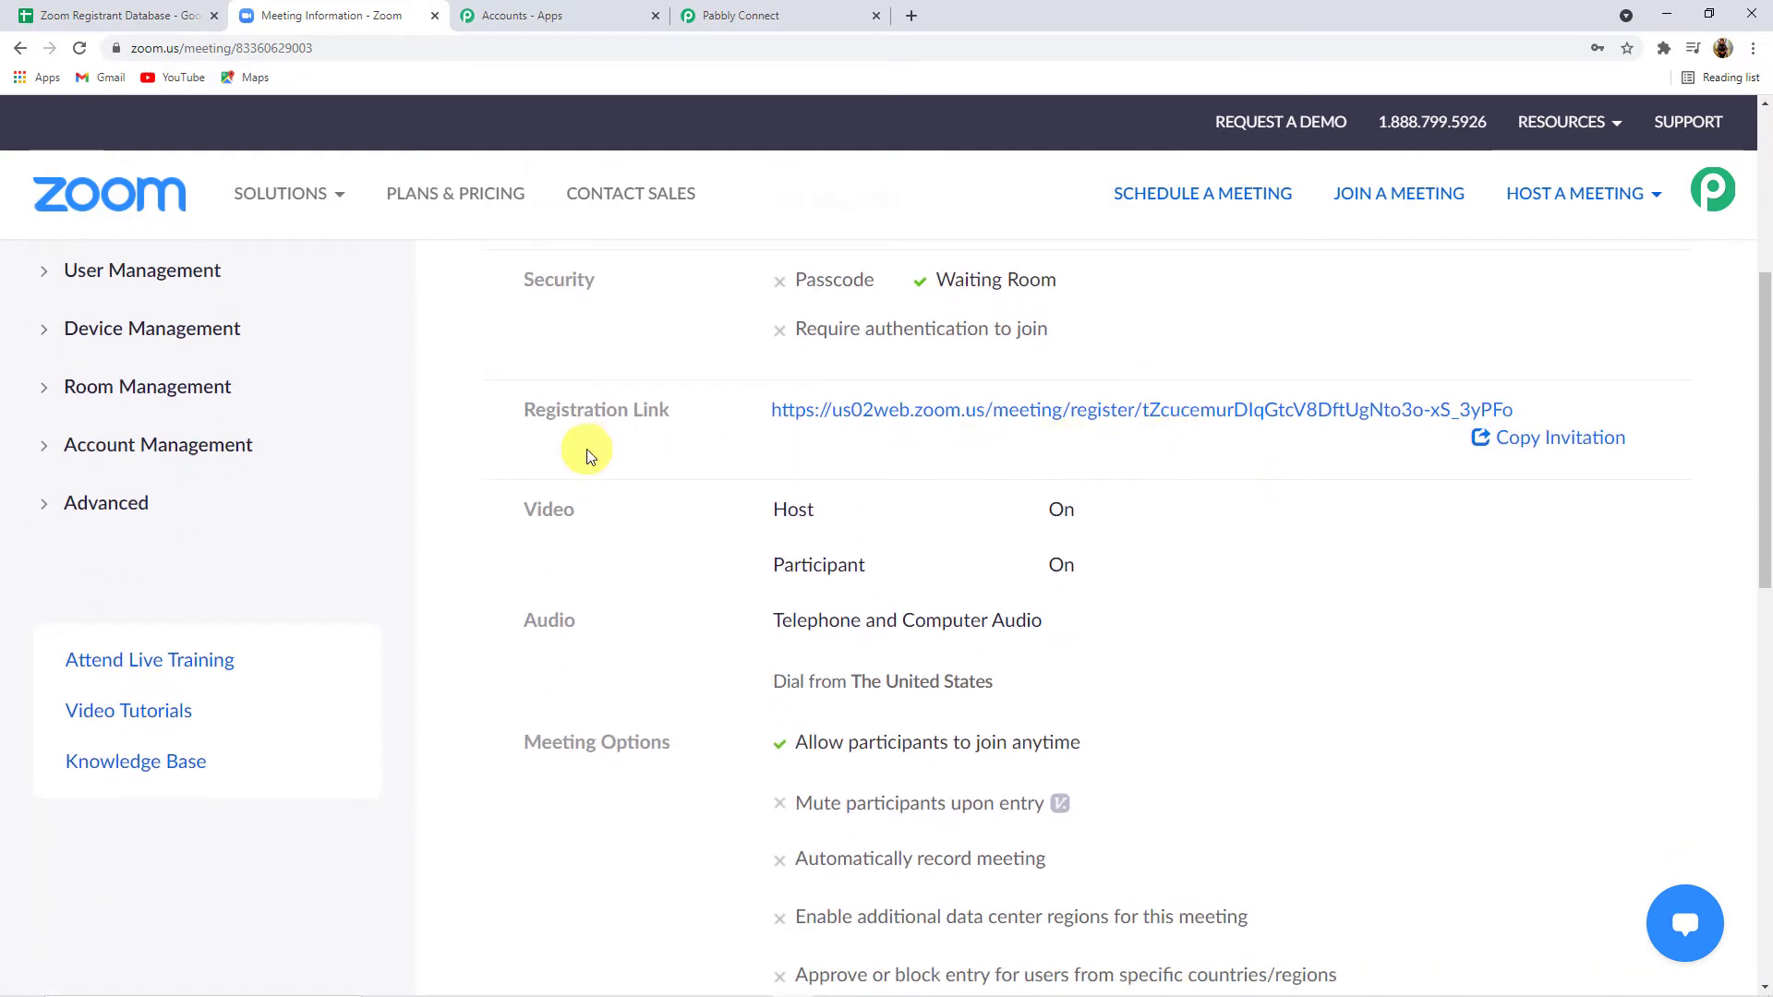
left_click(974, 416)
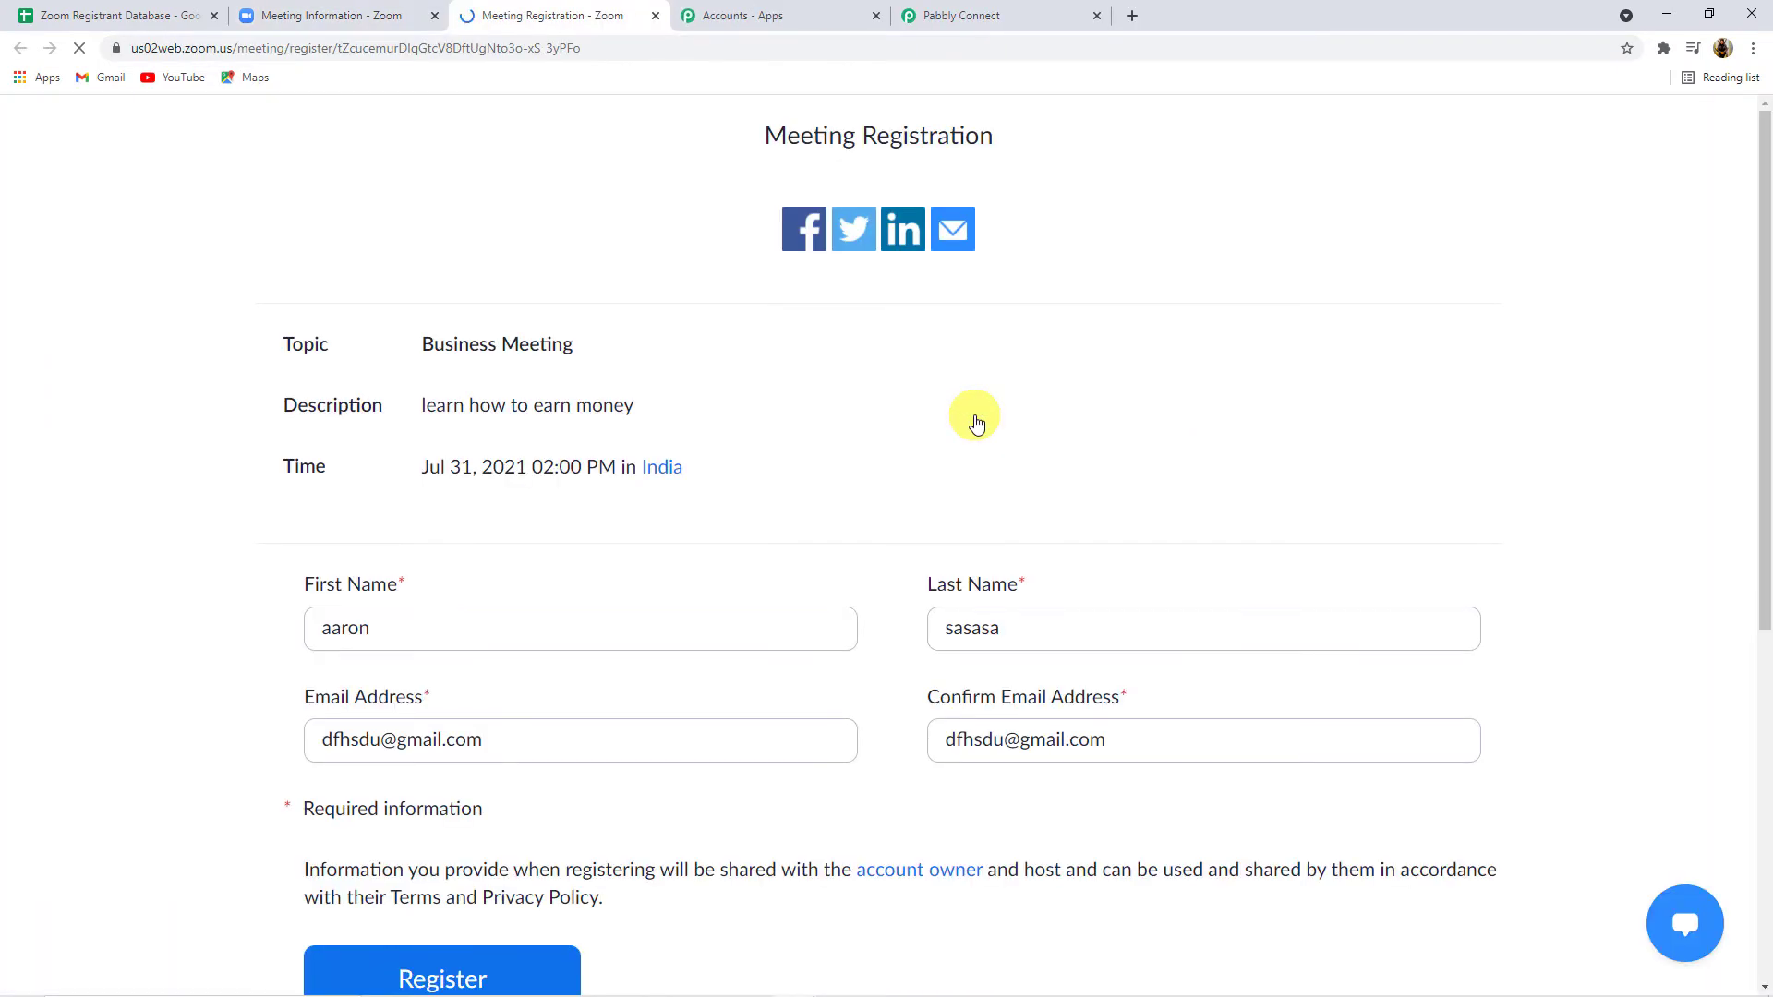
scroll(977, 423, "down", 1)
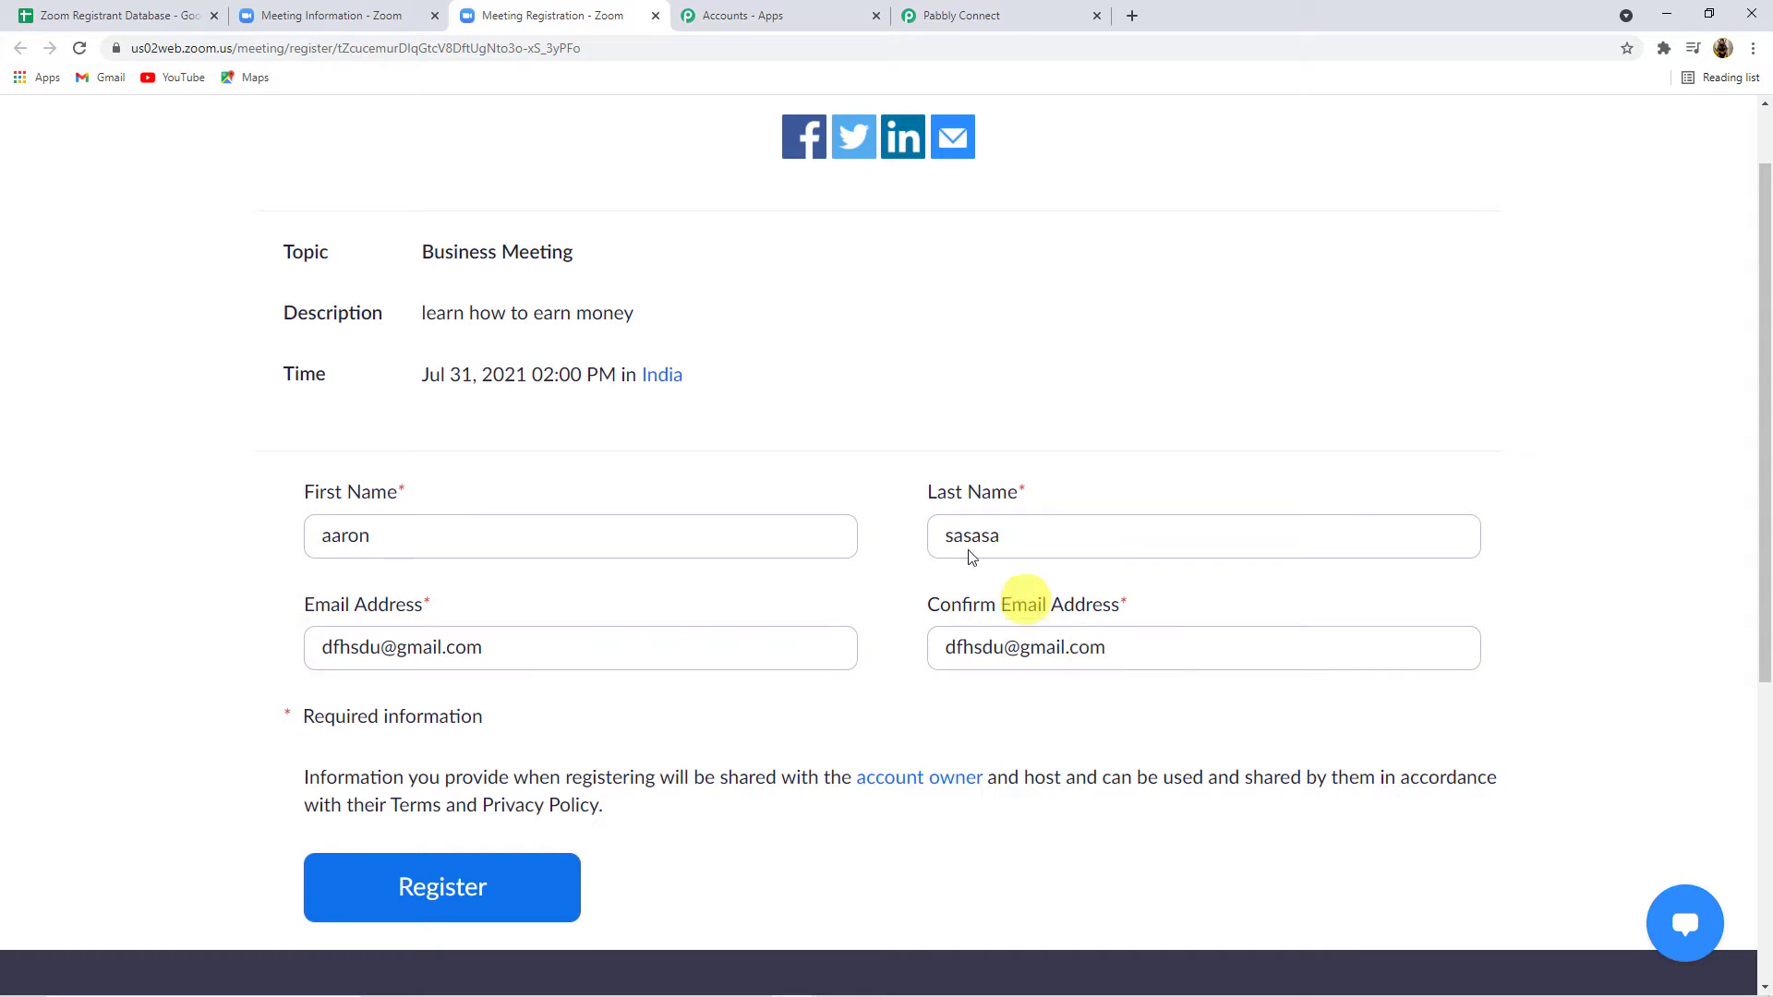
Back on the meeting details, open the Registration Options settings
left_click(319, 16)
scroll(1359, 519, "down", 5)
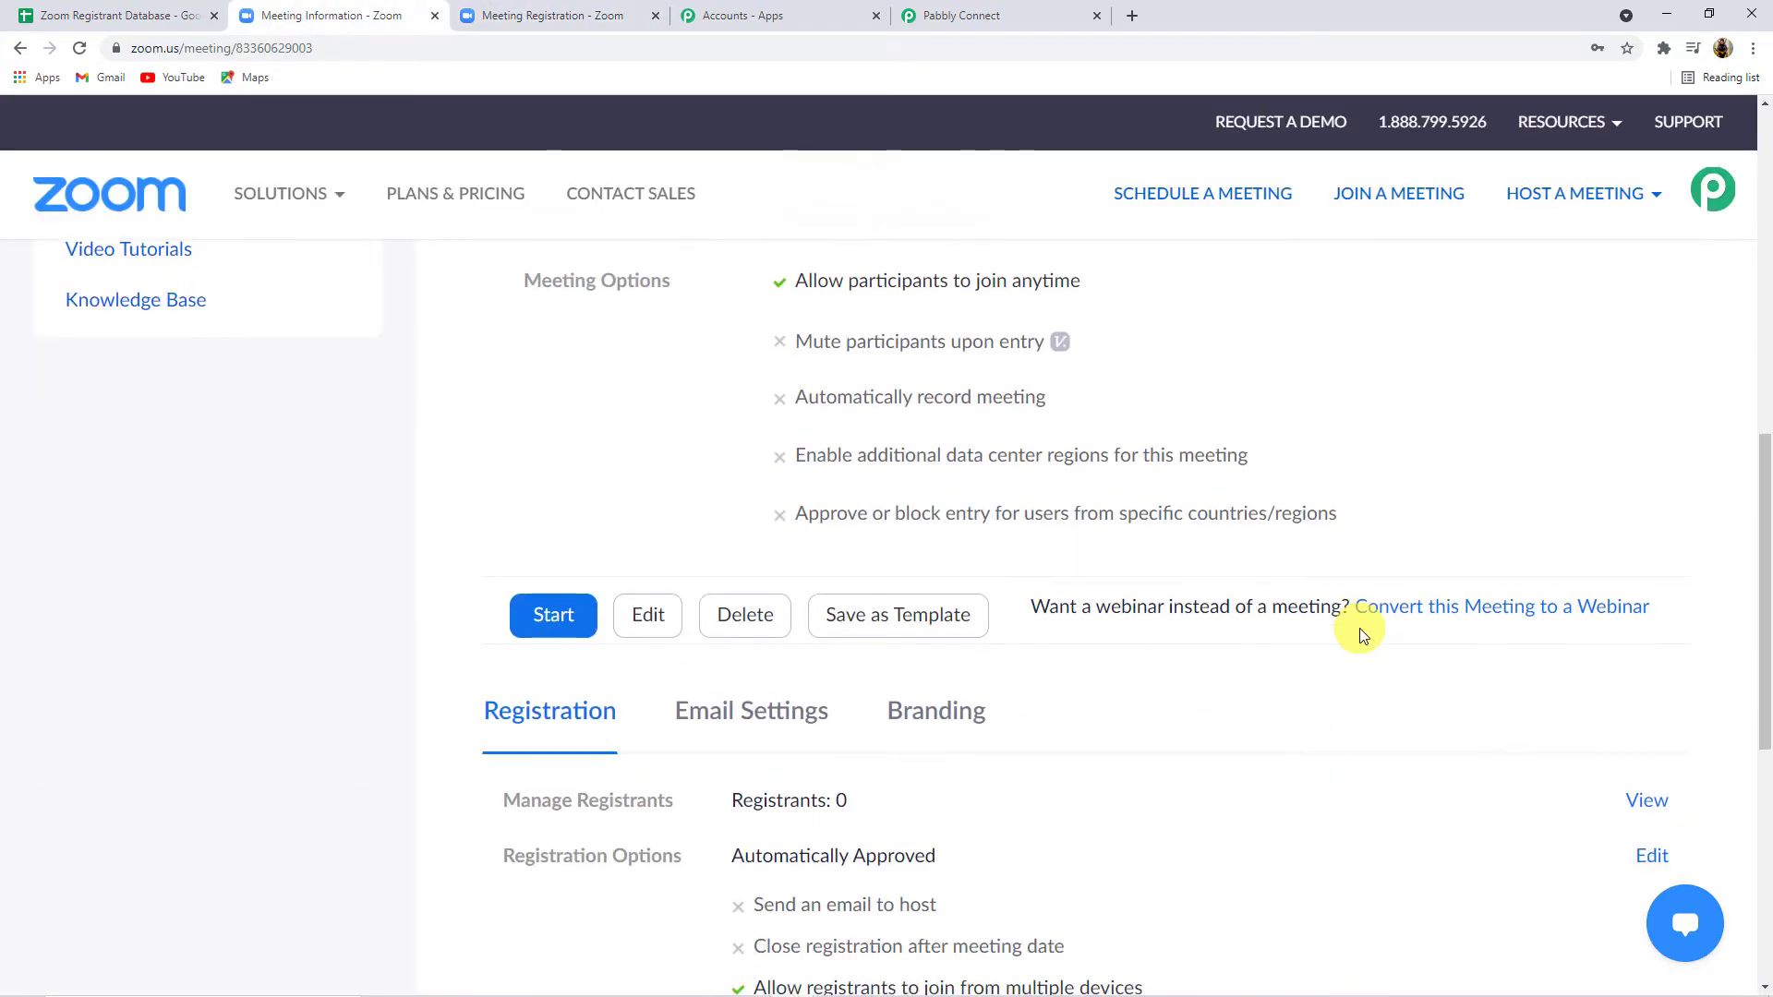
scroll(1358, 626, "down", 3)
scroll(1358, 626, "up", 1)
scroll(1364, 635, "up", 1)
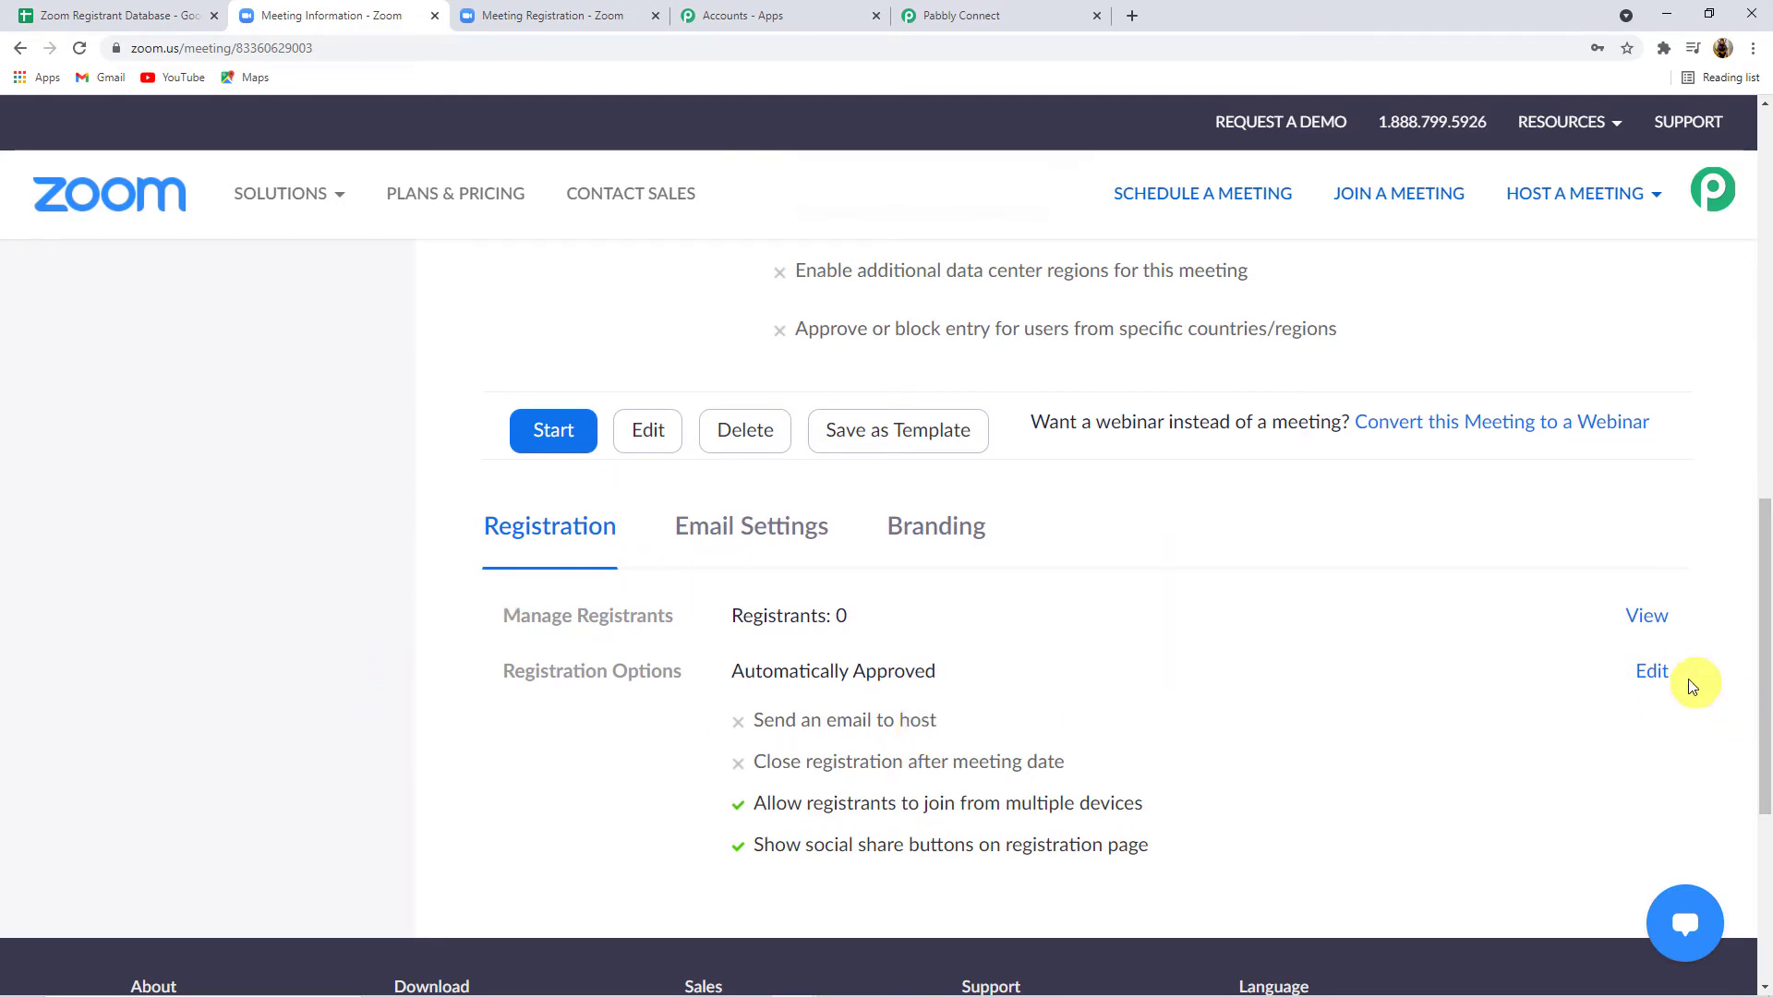
left_click(1654, 673)
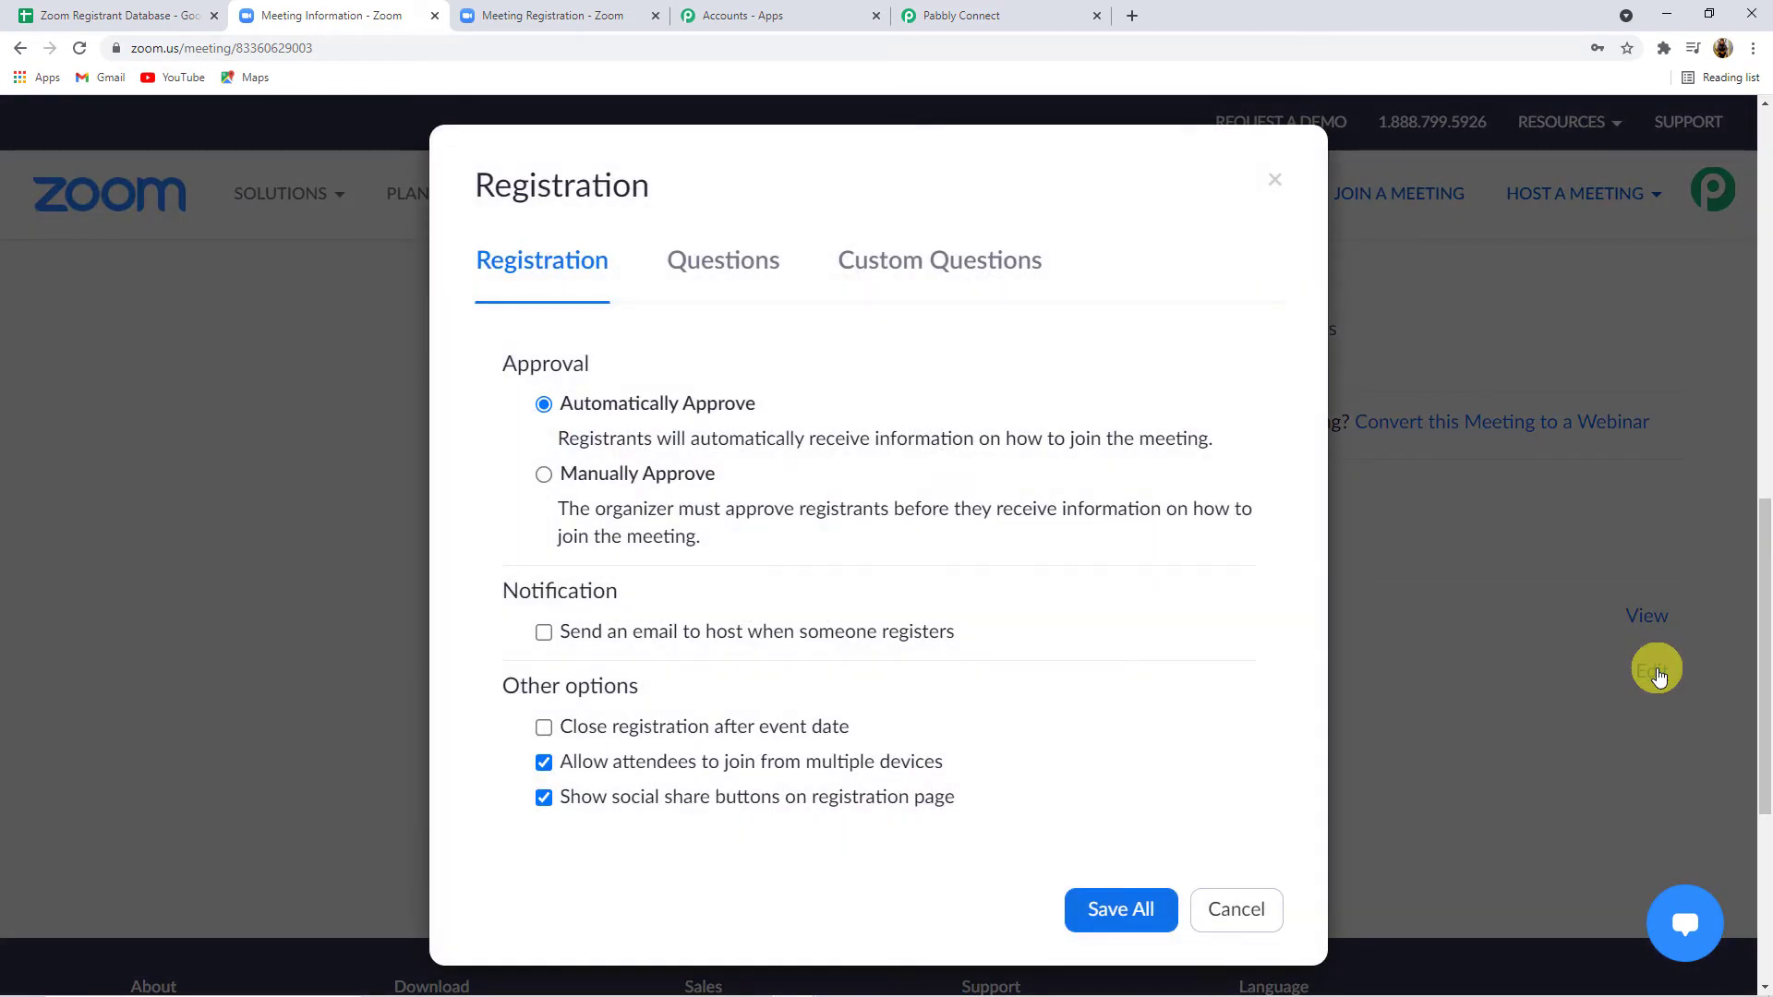
Add Phone and mark Address, City, Country/Region, State/Province and Phone required, then save
left_click(748, 273)
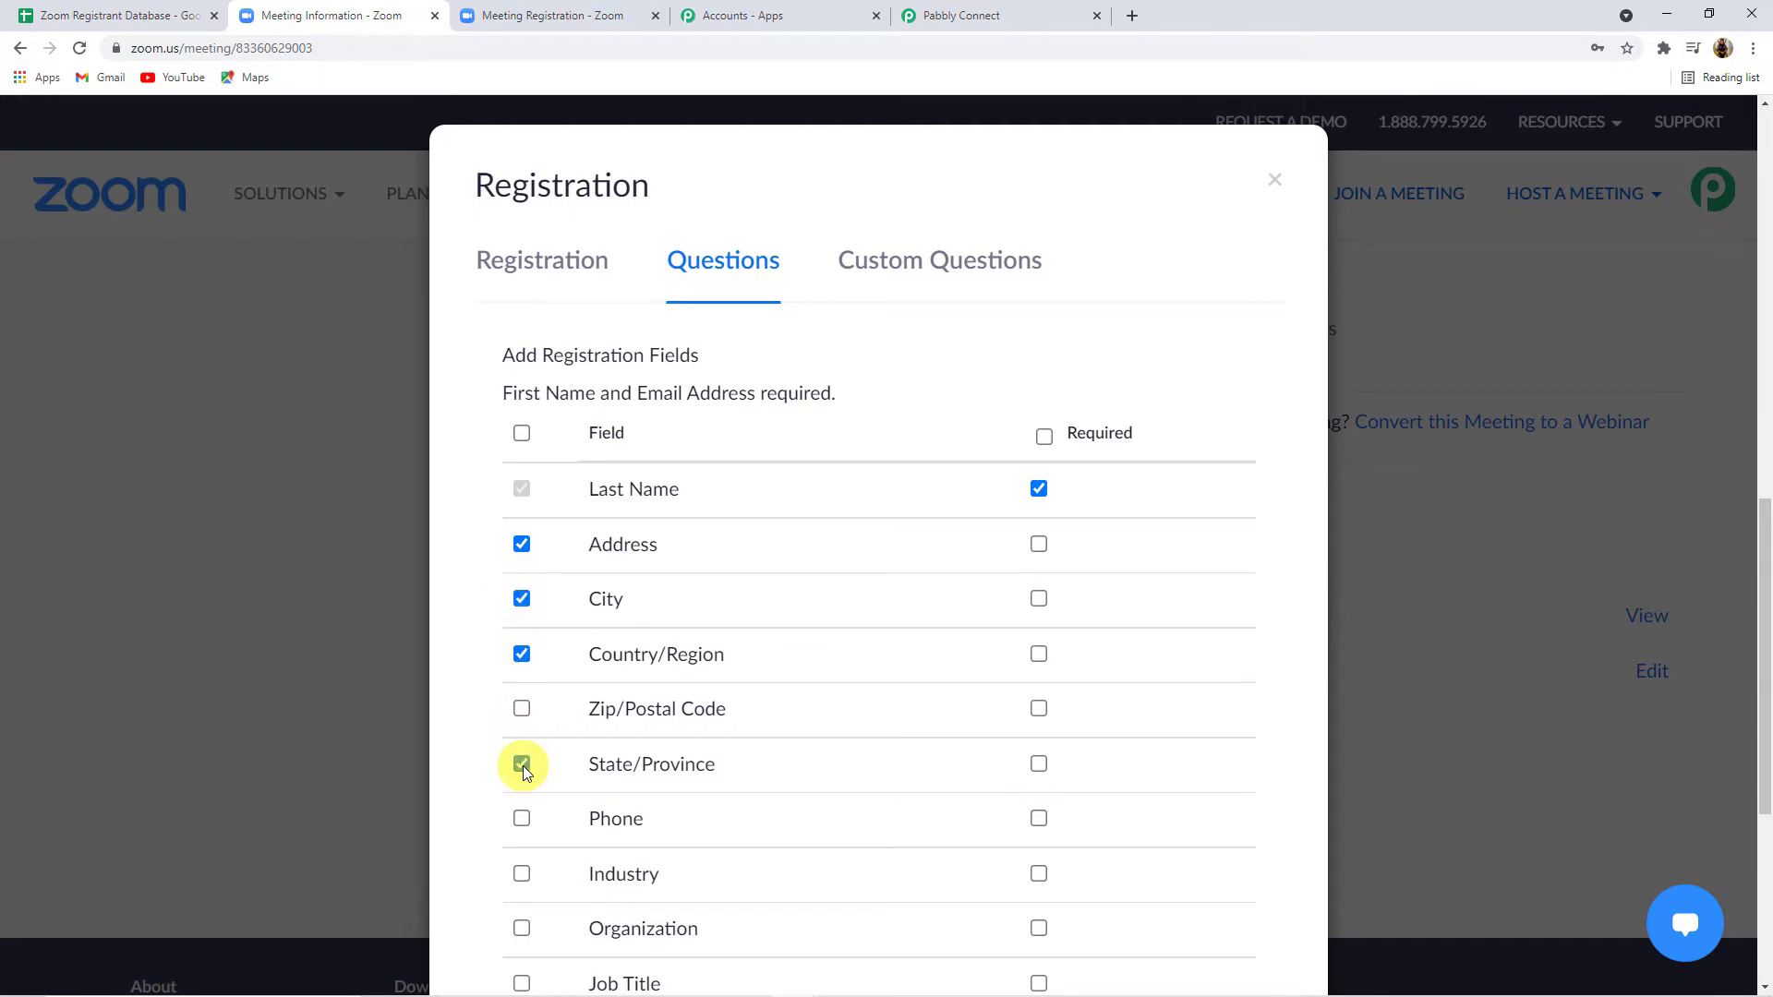
left_click(522, 819)
left_click(1040, 544)
left_click(1039, 598)
left_click(1040, 656)
left_click(1036, 764)
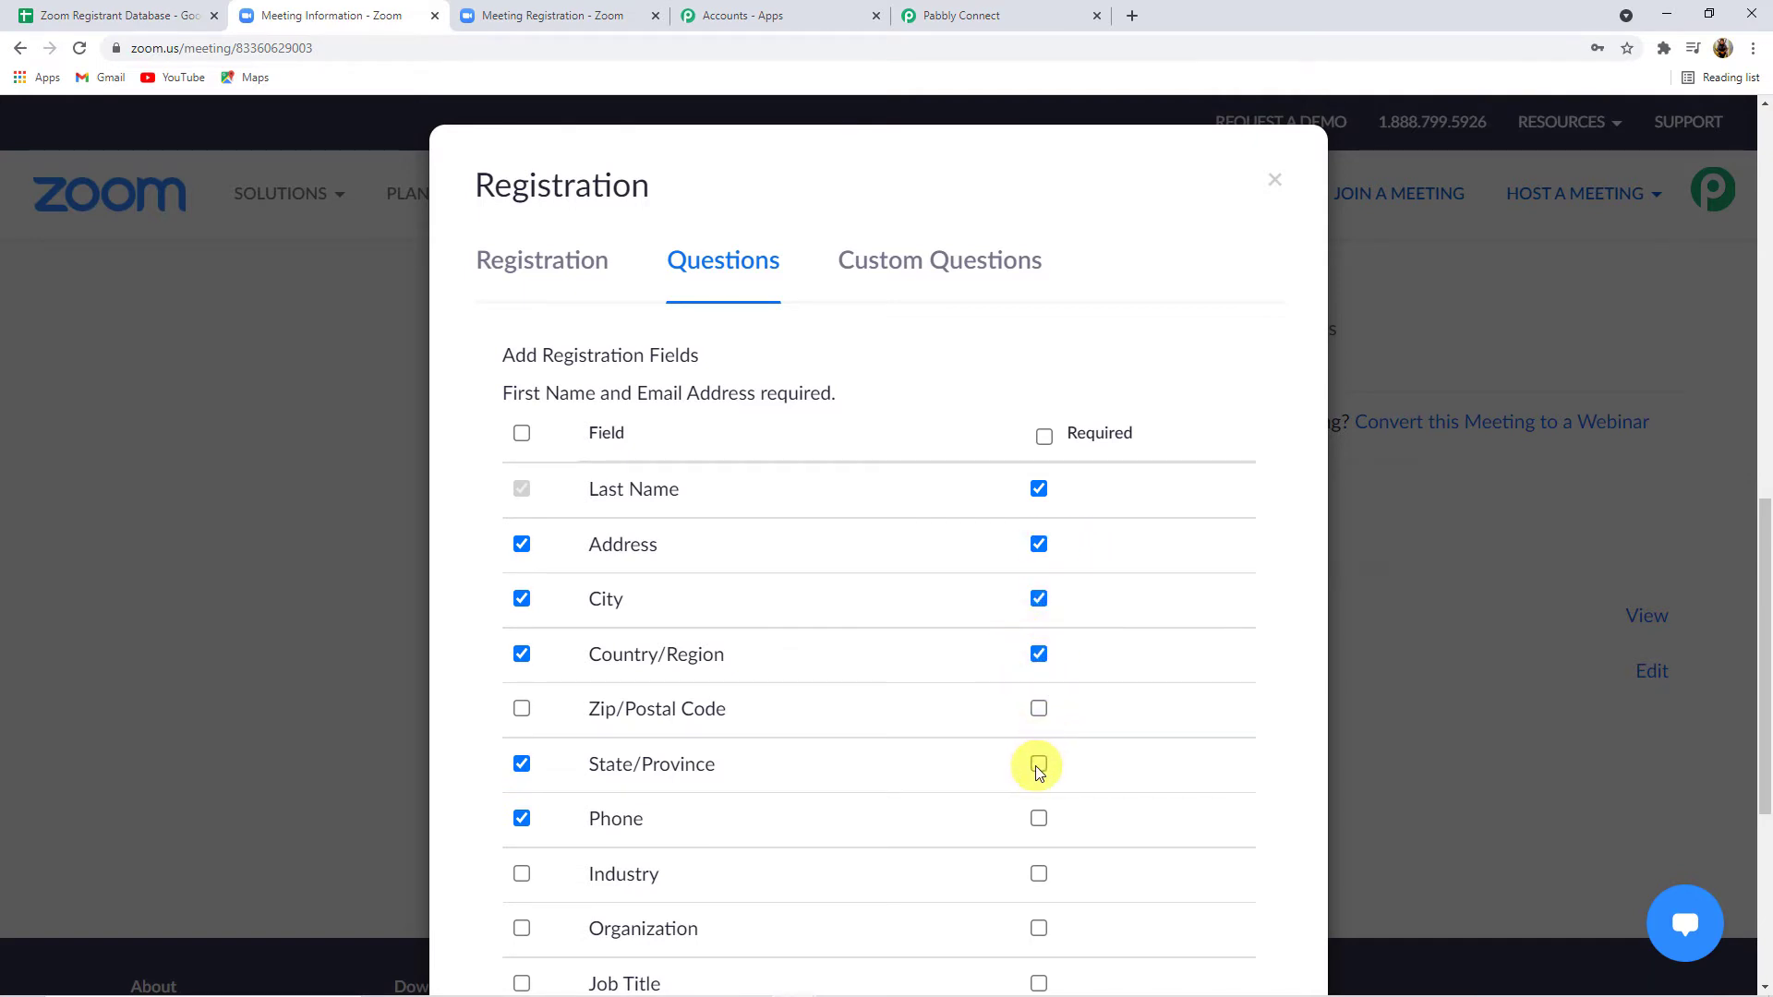
left_click(1039, 819)
scroll(1139, 564, "down", 5)
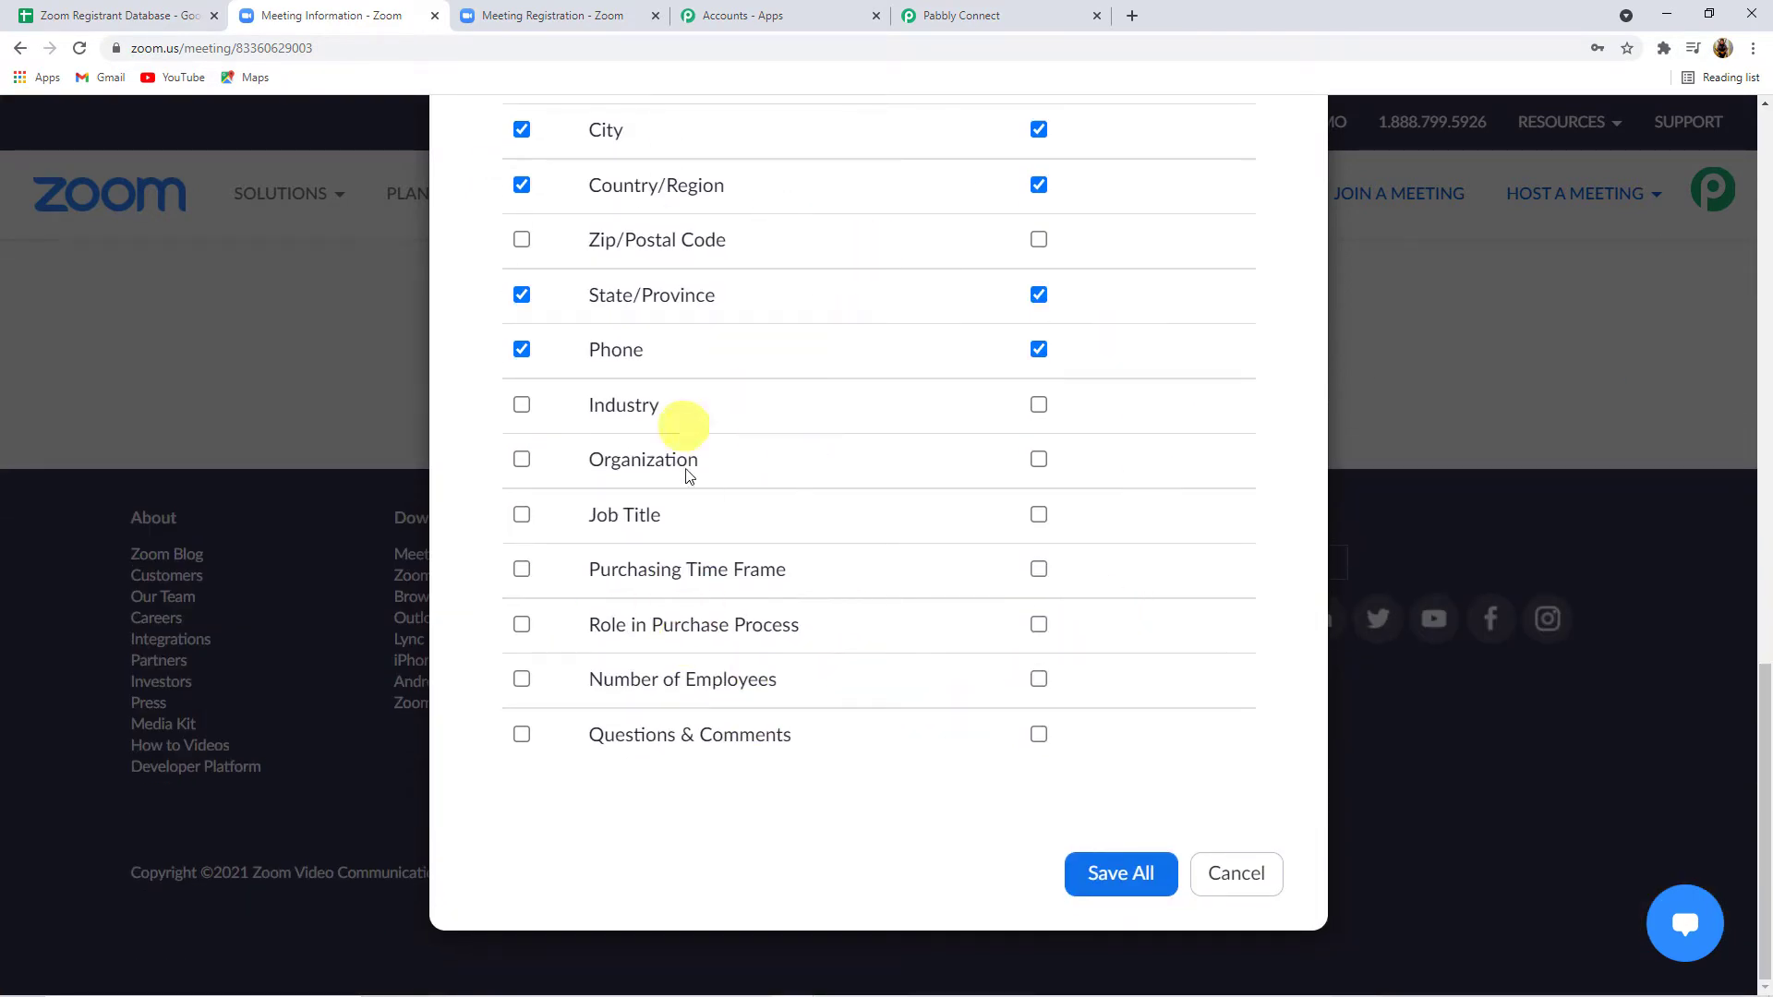
left_click(1142, 888)
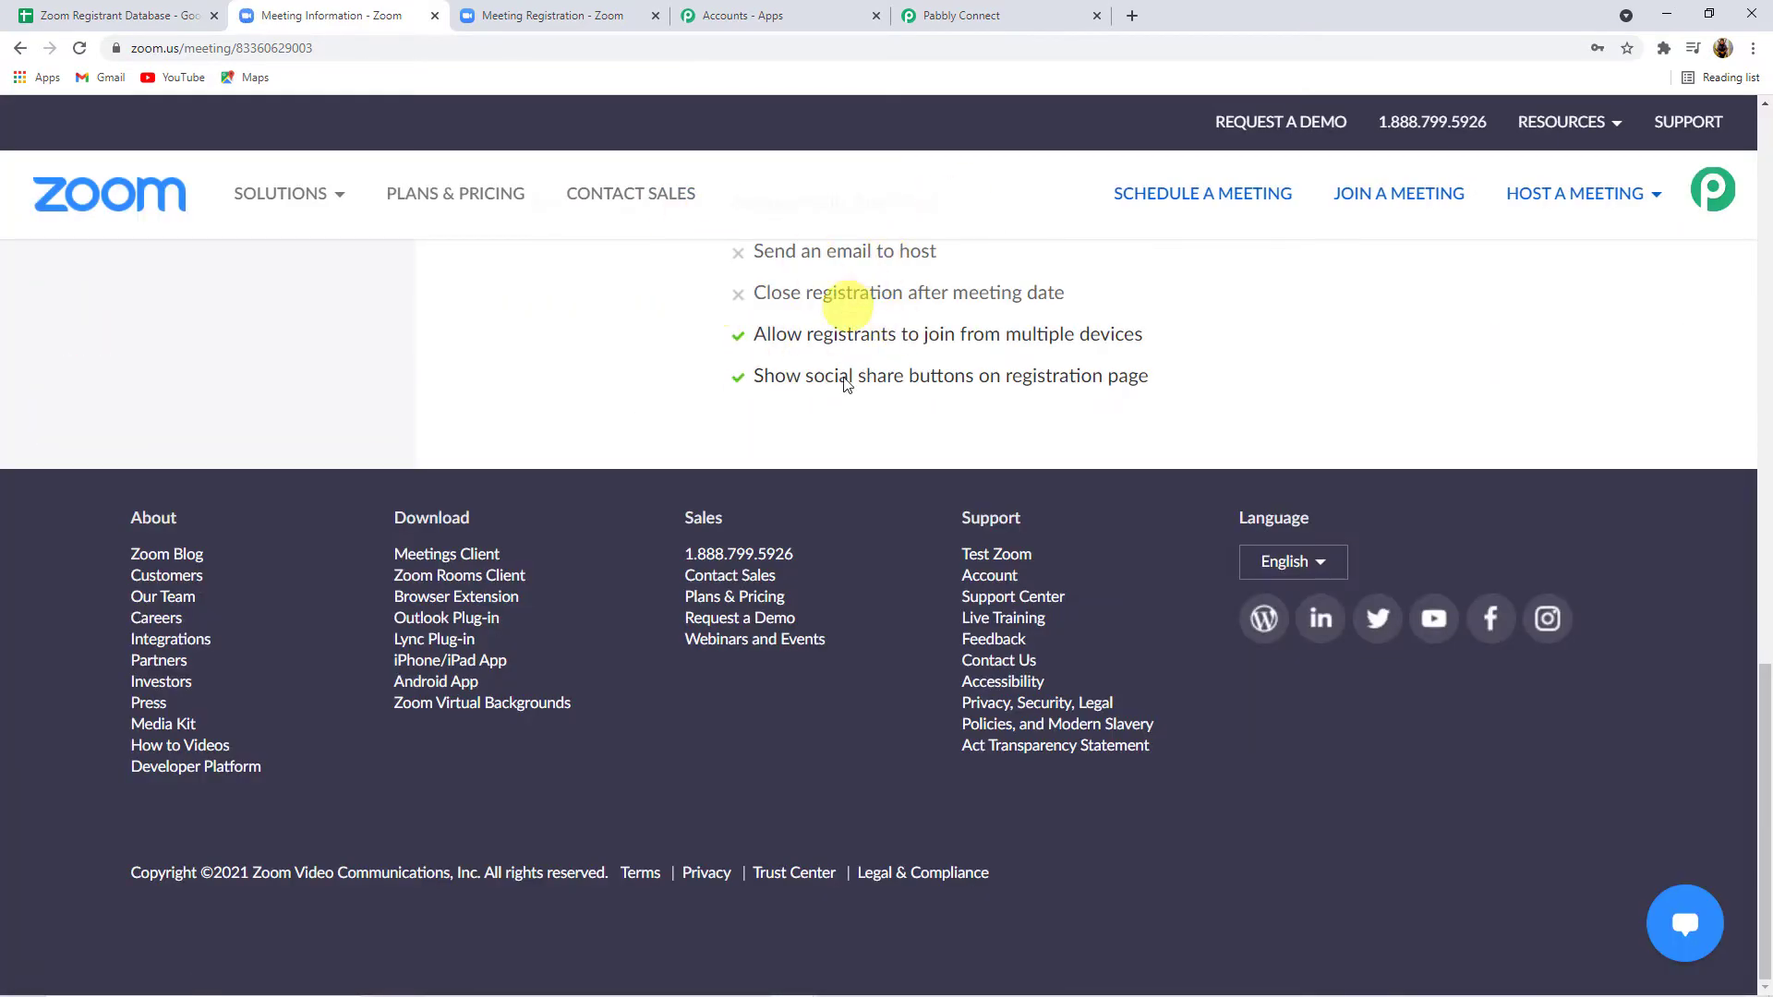
Reopen a fresh copy of the Business Meeting registration form
scroll(864, 492, "up", 8)
scroll(865, 491, "up", 4)
scroll(865, 491, "up", 3)
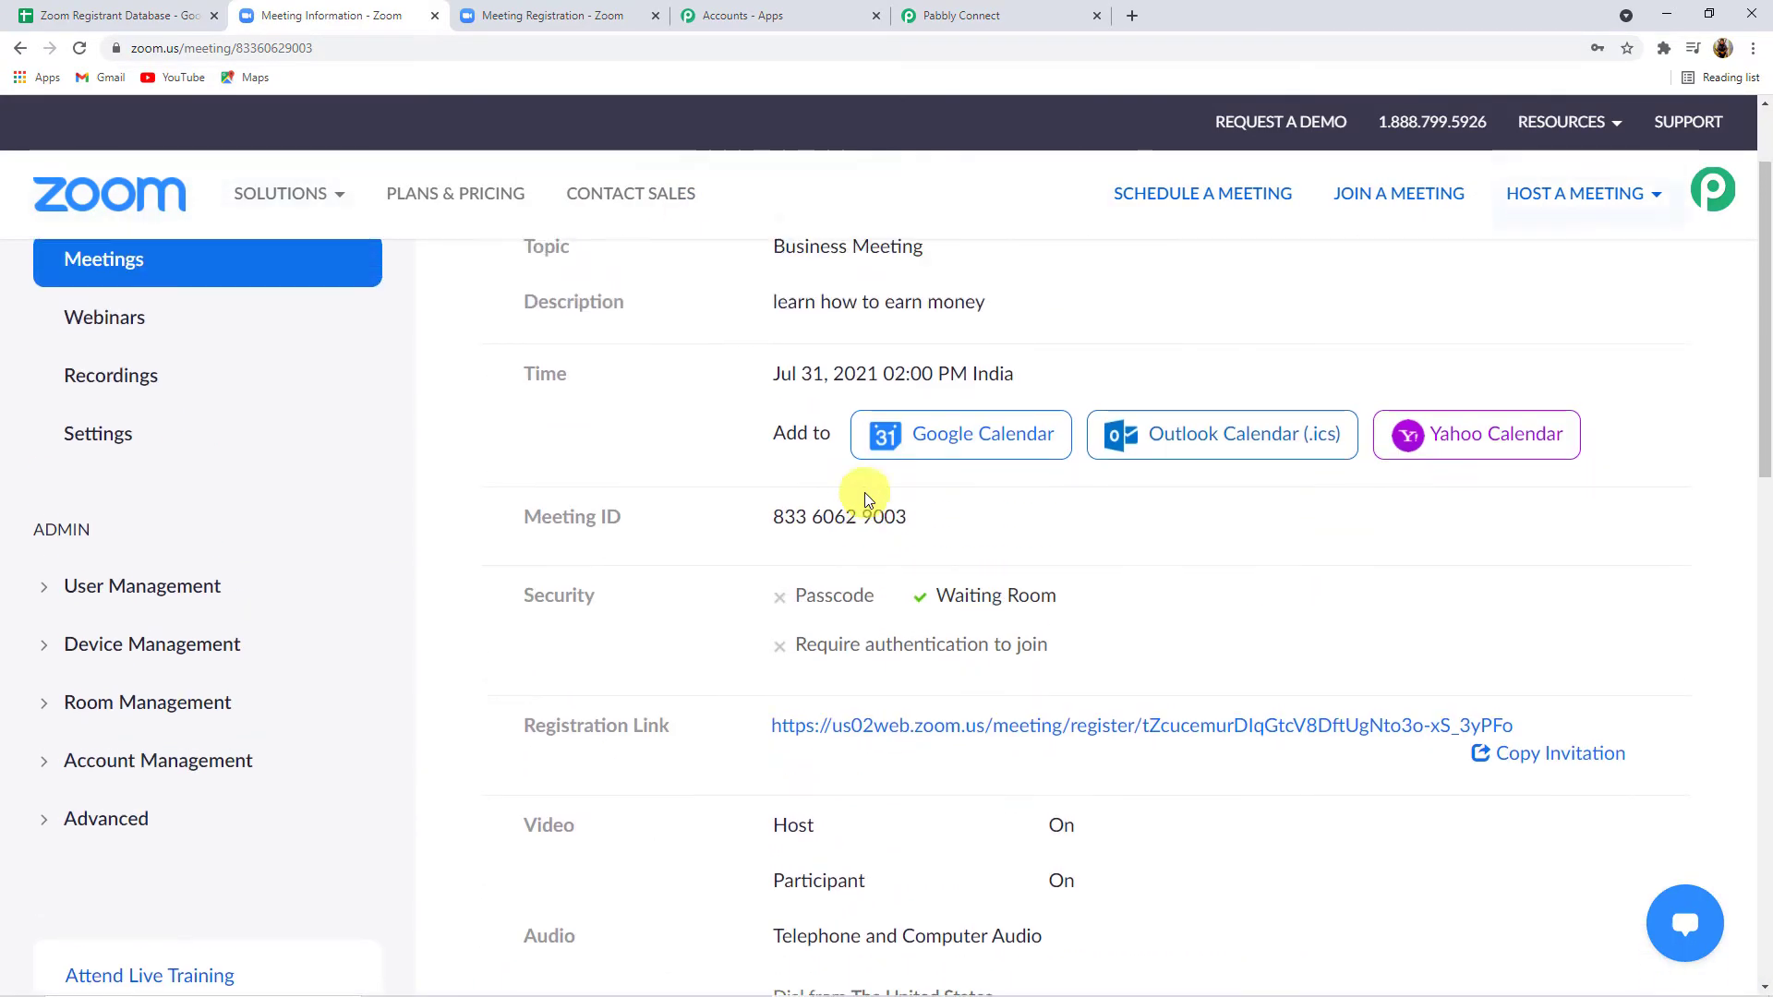
scroll(864, 491, "up", 3)
scroll(864, 494, "down", 3)
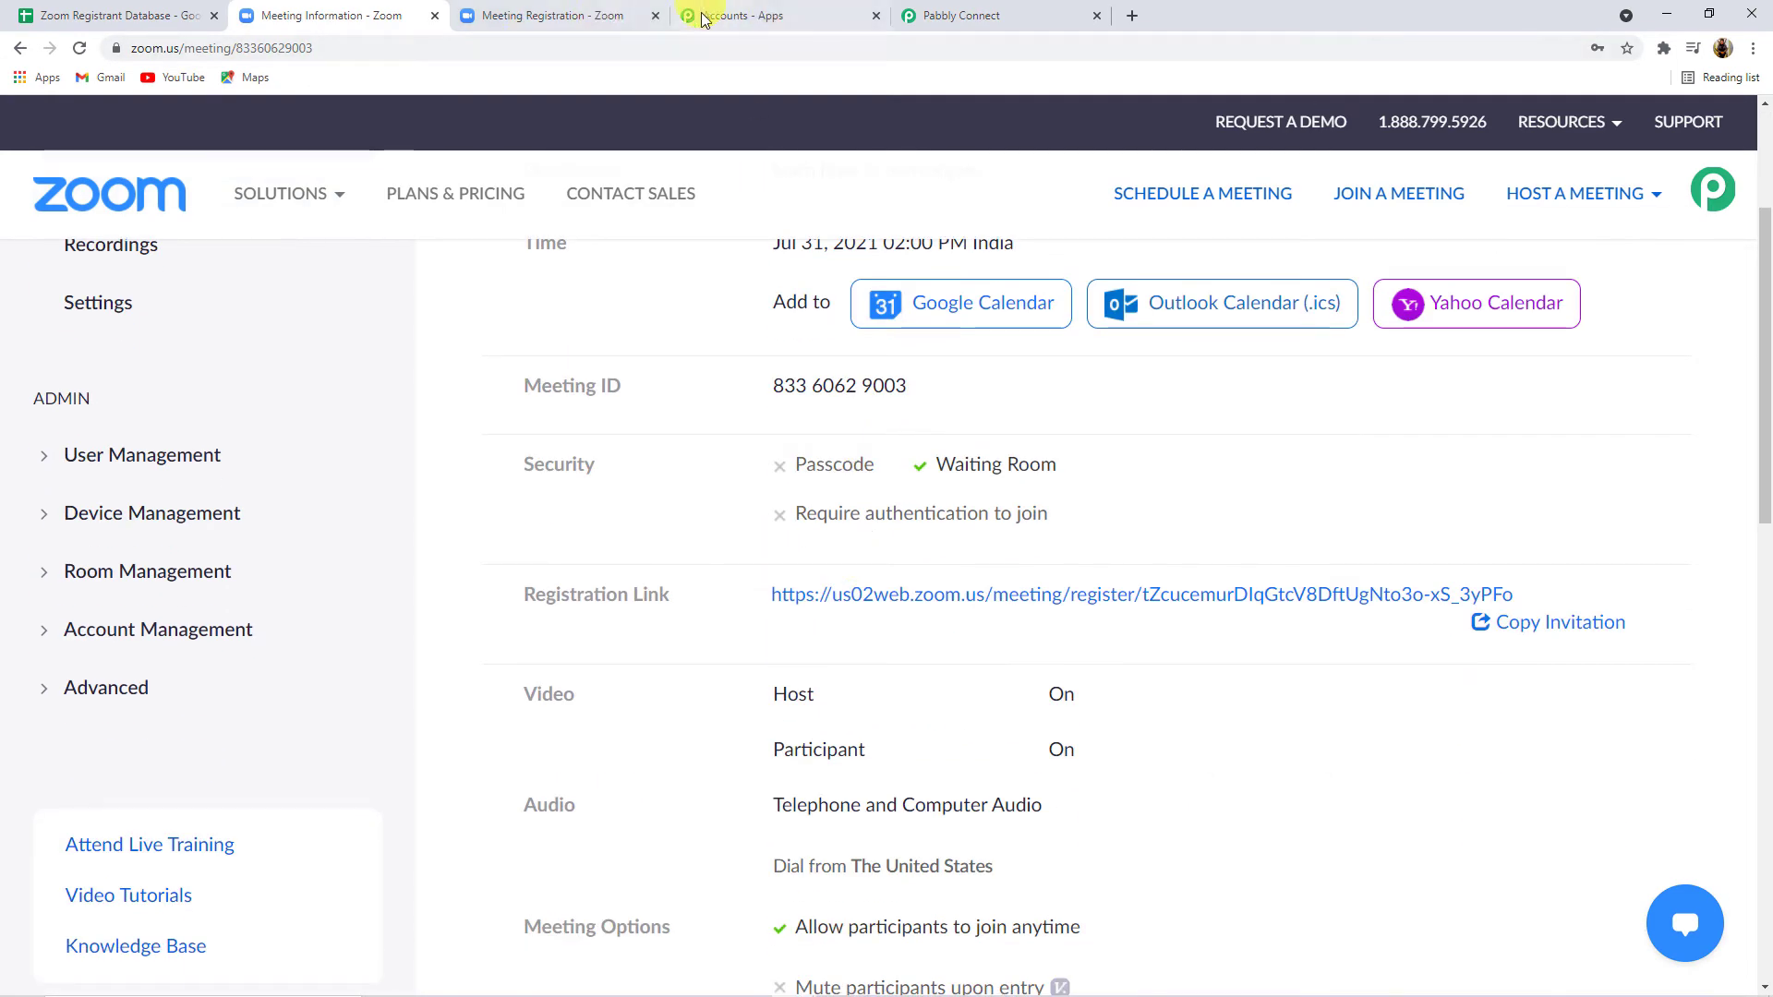
left_click(656, 15)
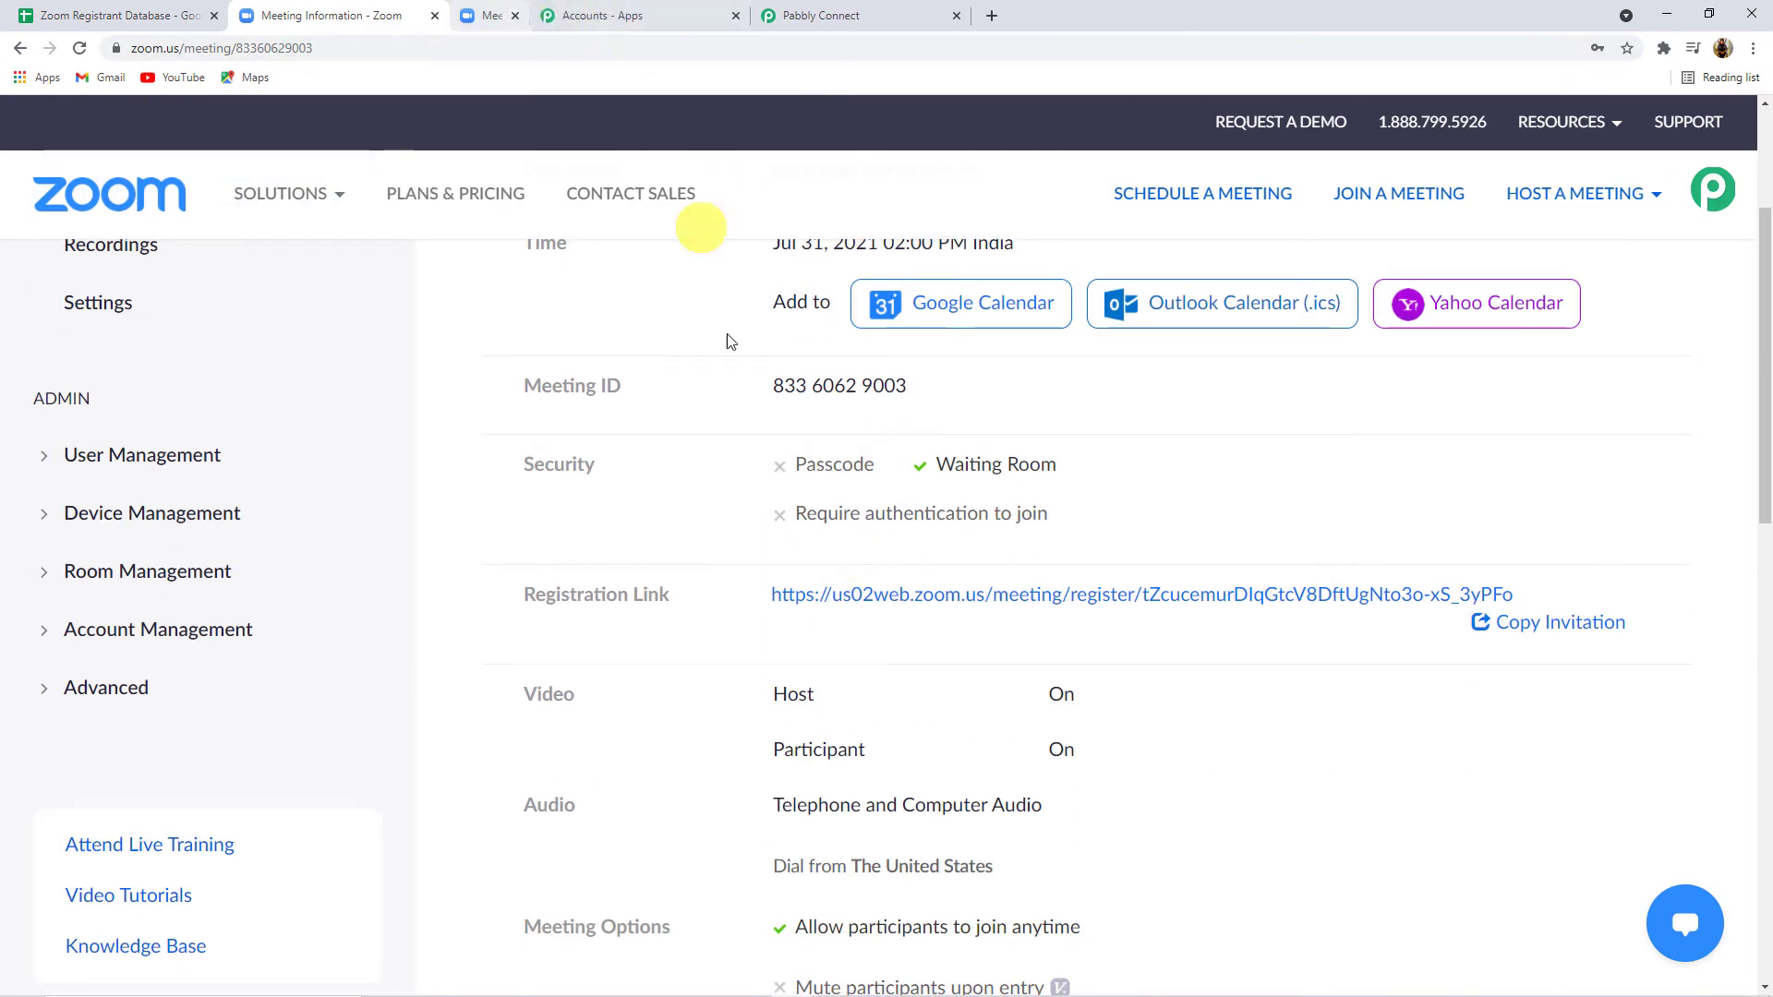
left_click(847, 597)
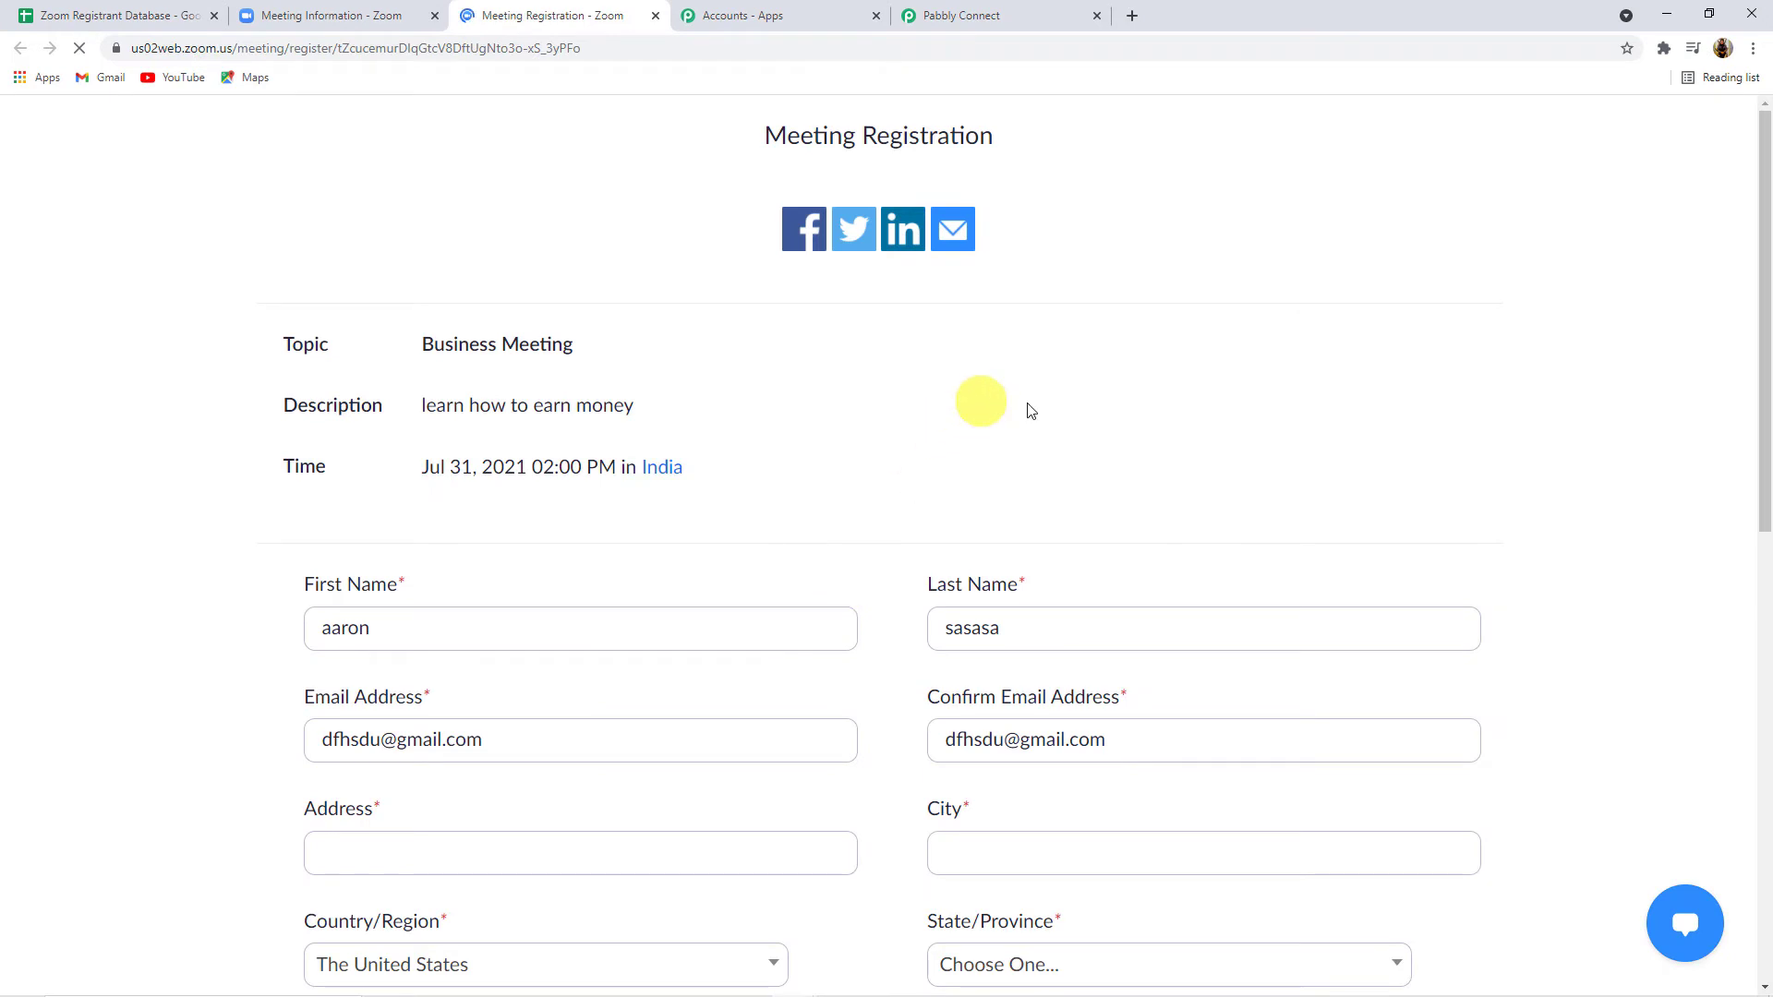
scroll(1260, 395, "down", 3)
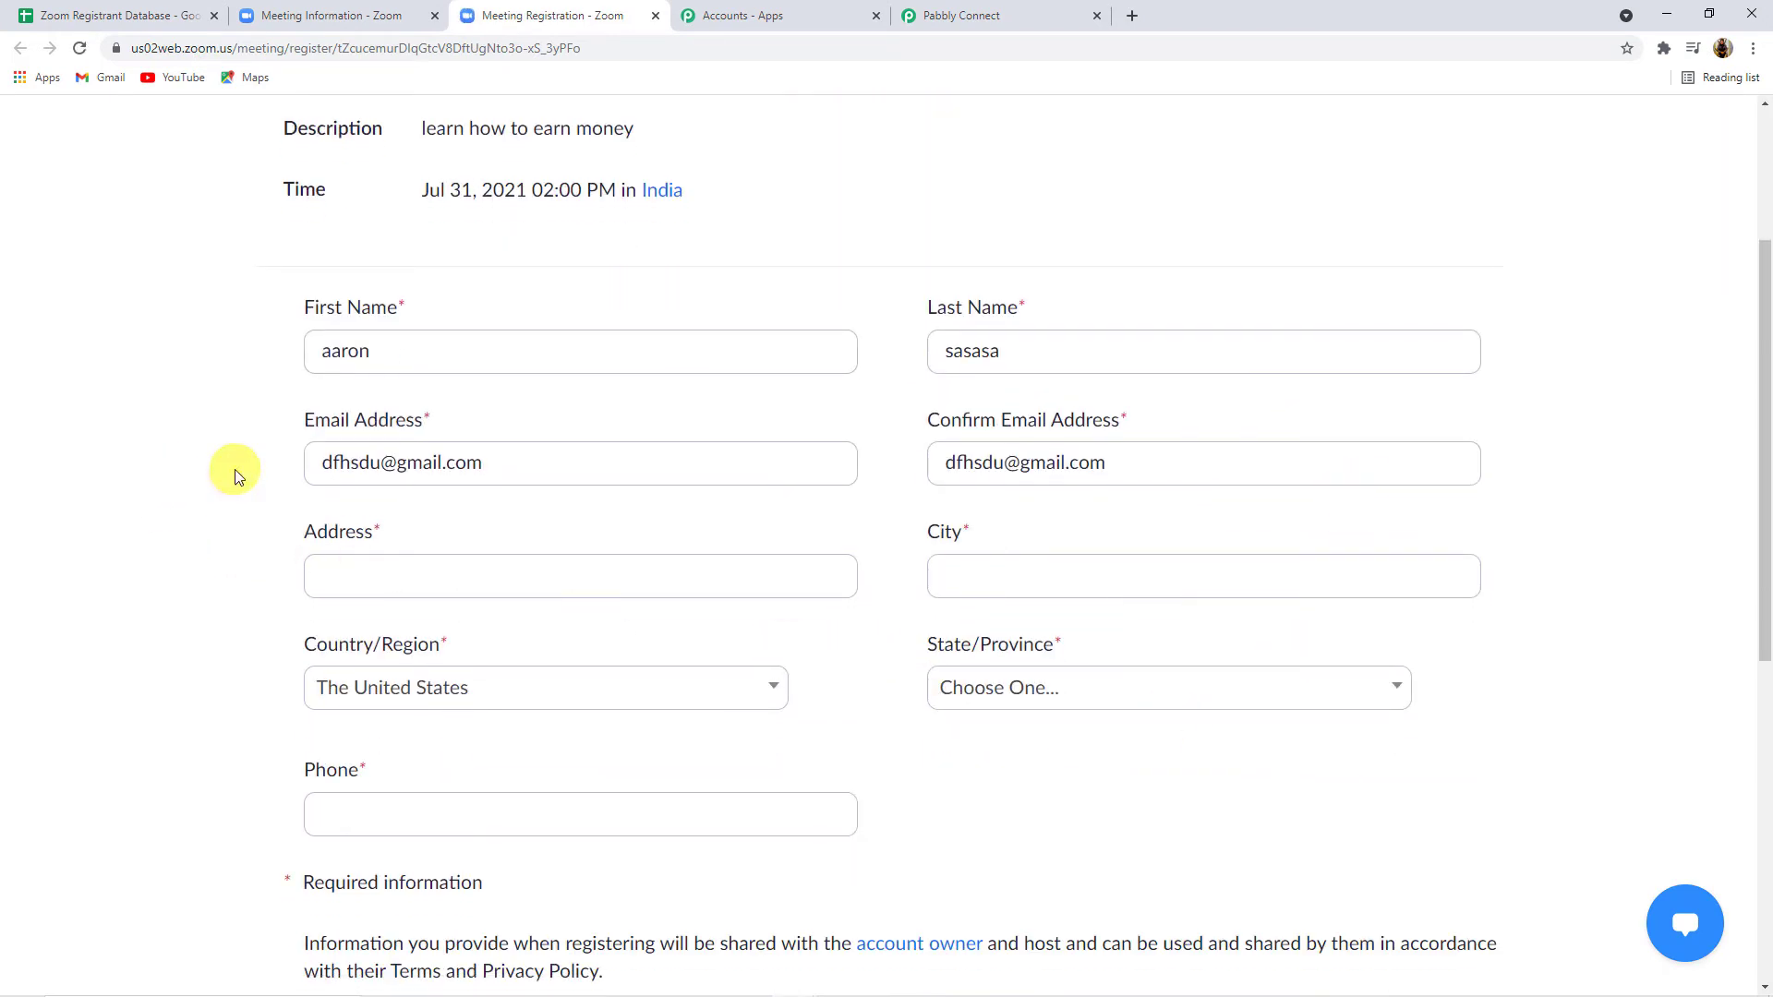
Enter the registrant's first name, last name, e-mail and matching confirmation e-mail
left_click_drag(451, 352, 218, 348)
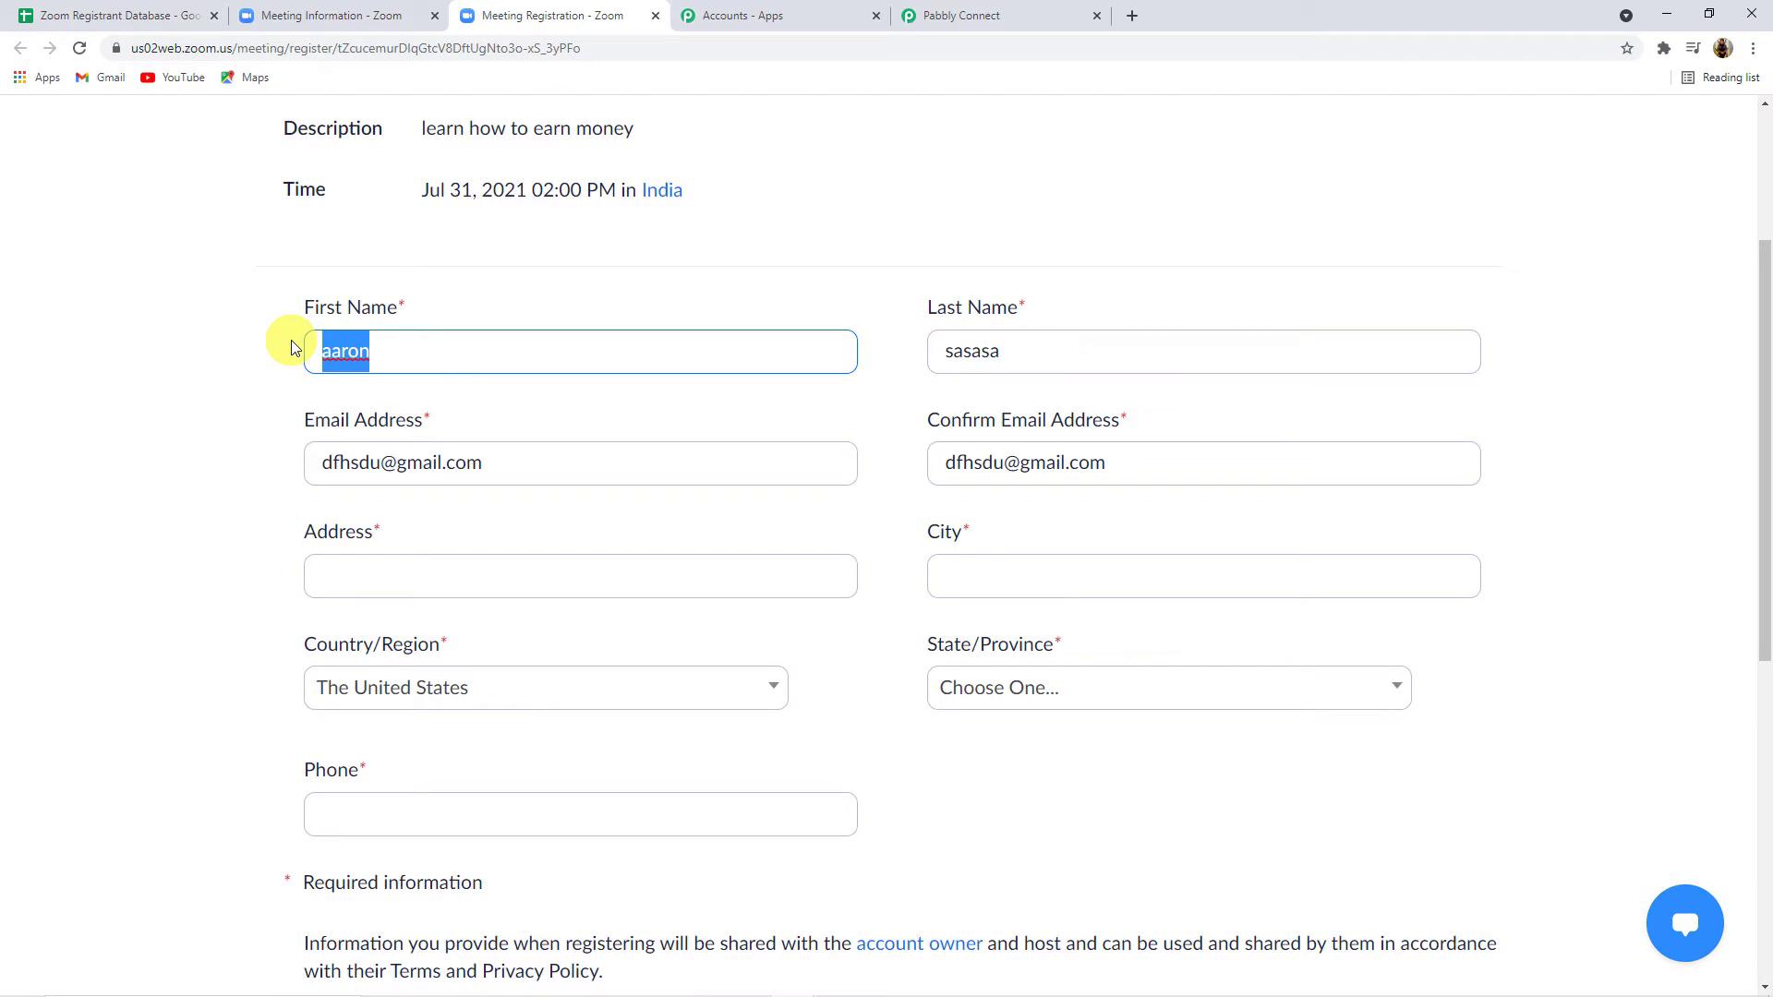
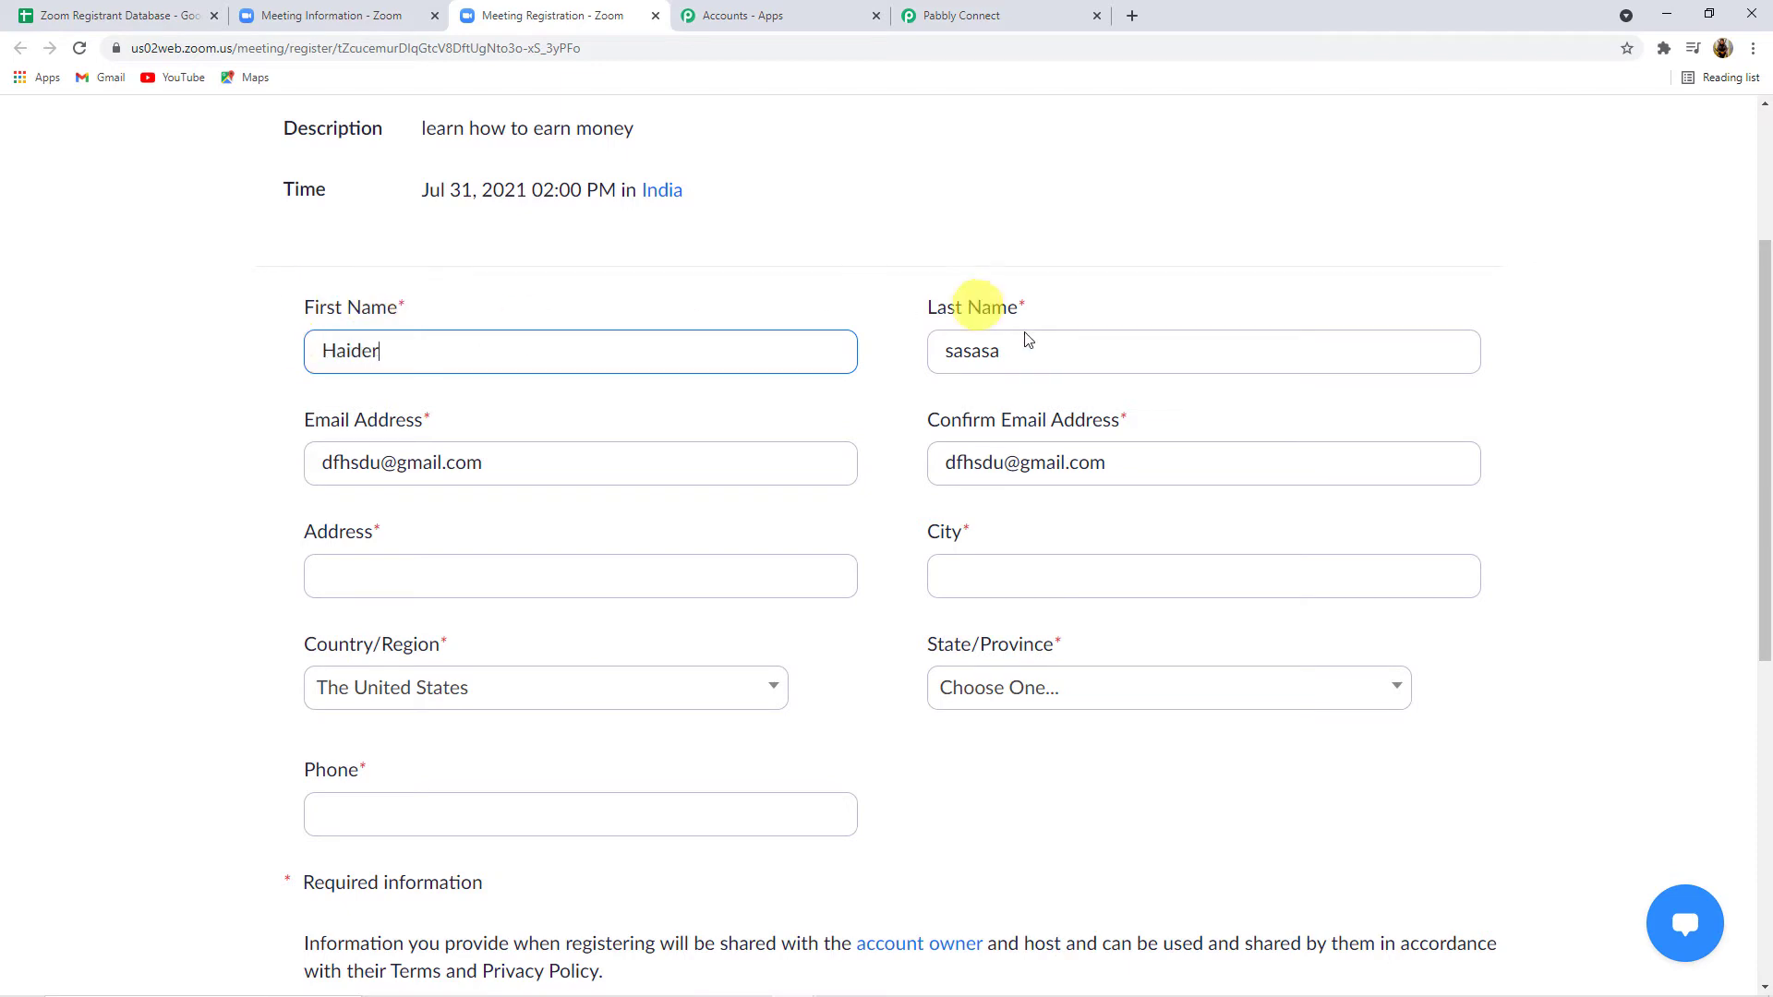
left_click_drag(1013, 351, 855, 356)
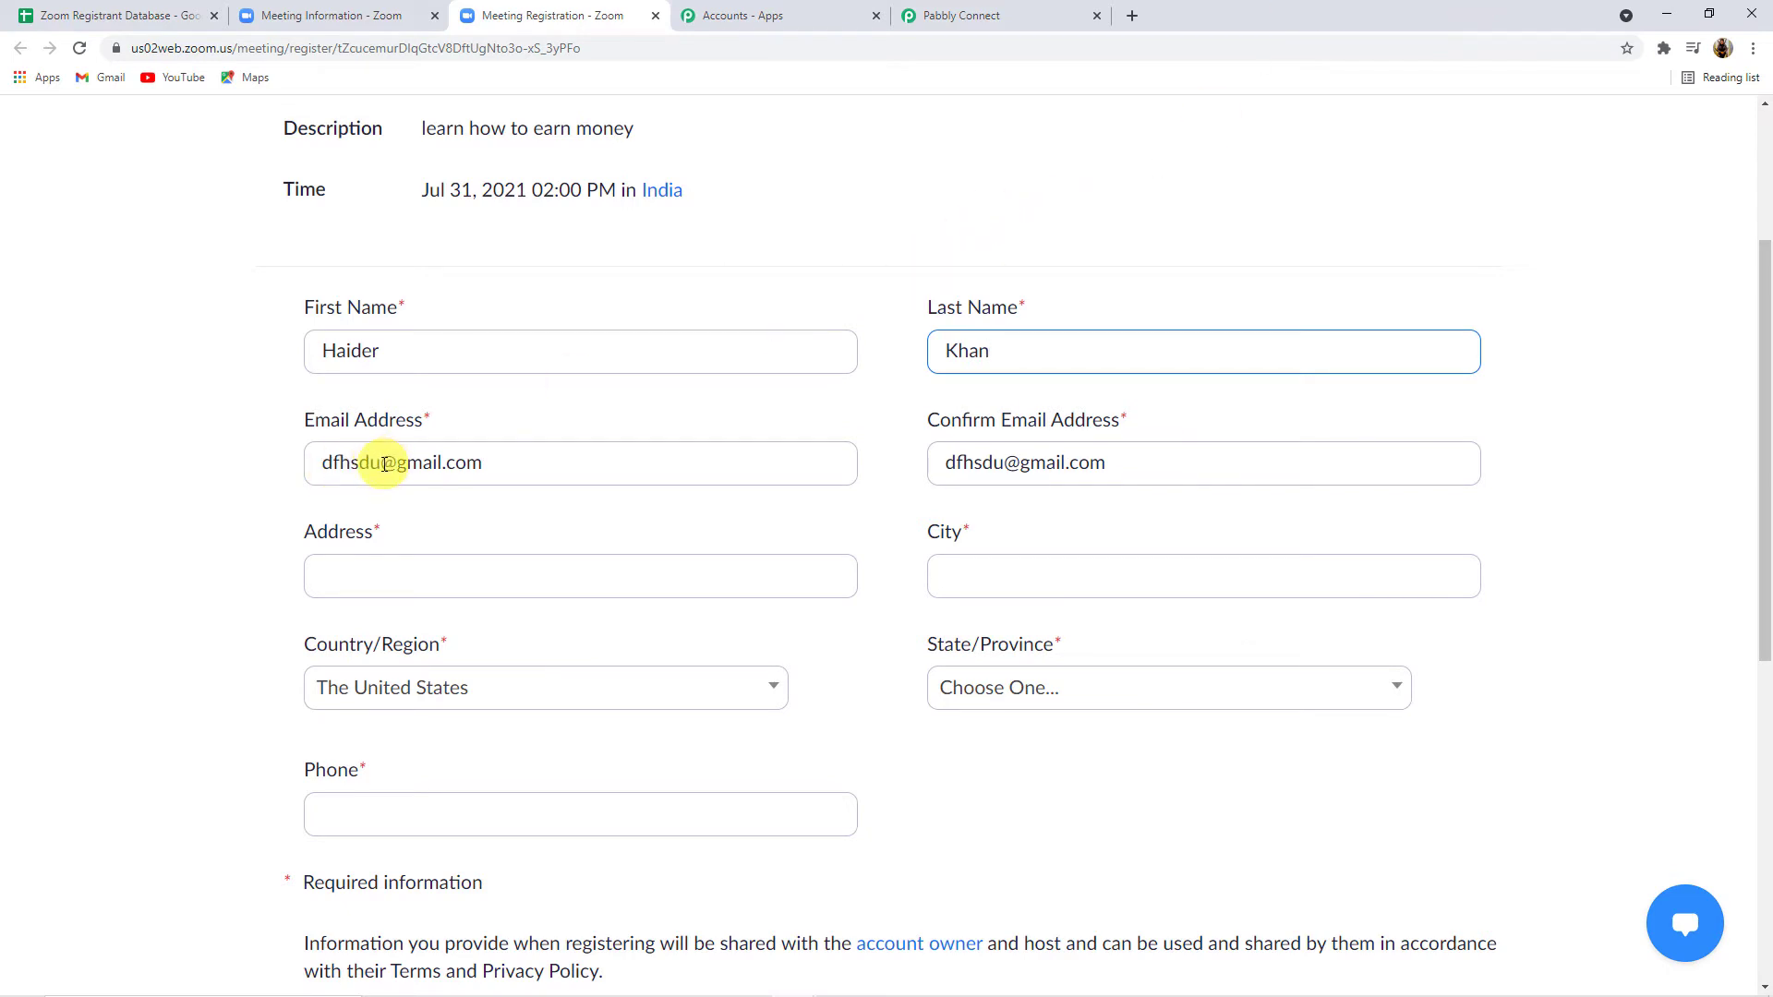
left_click_drag(380, 463, 271, 471)
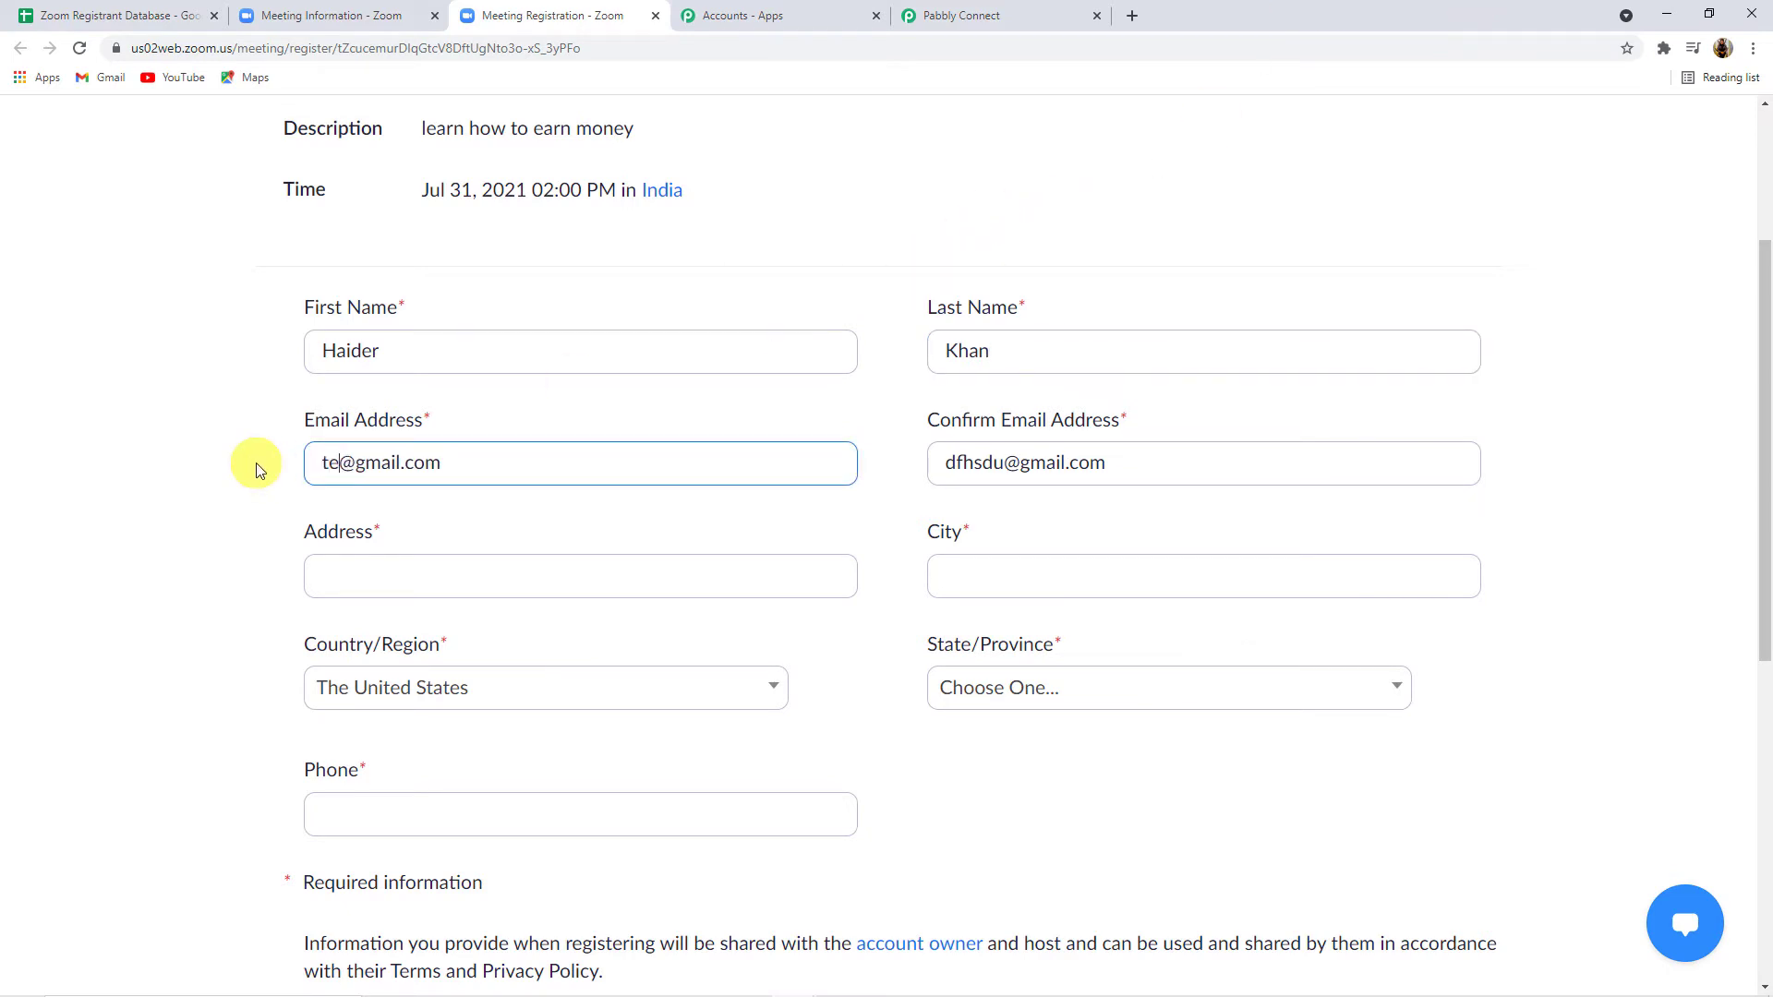
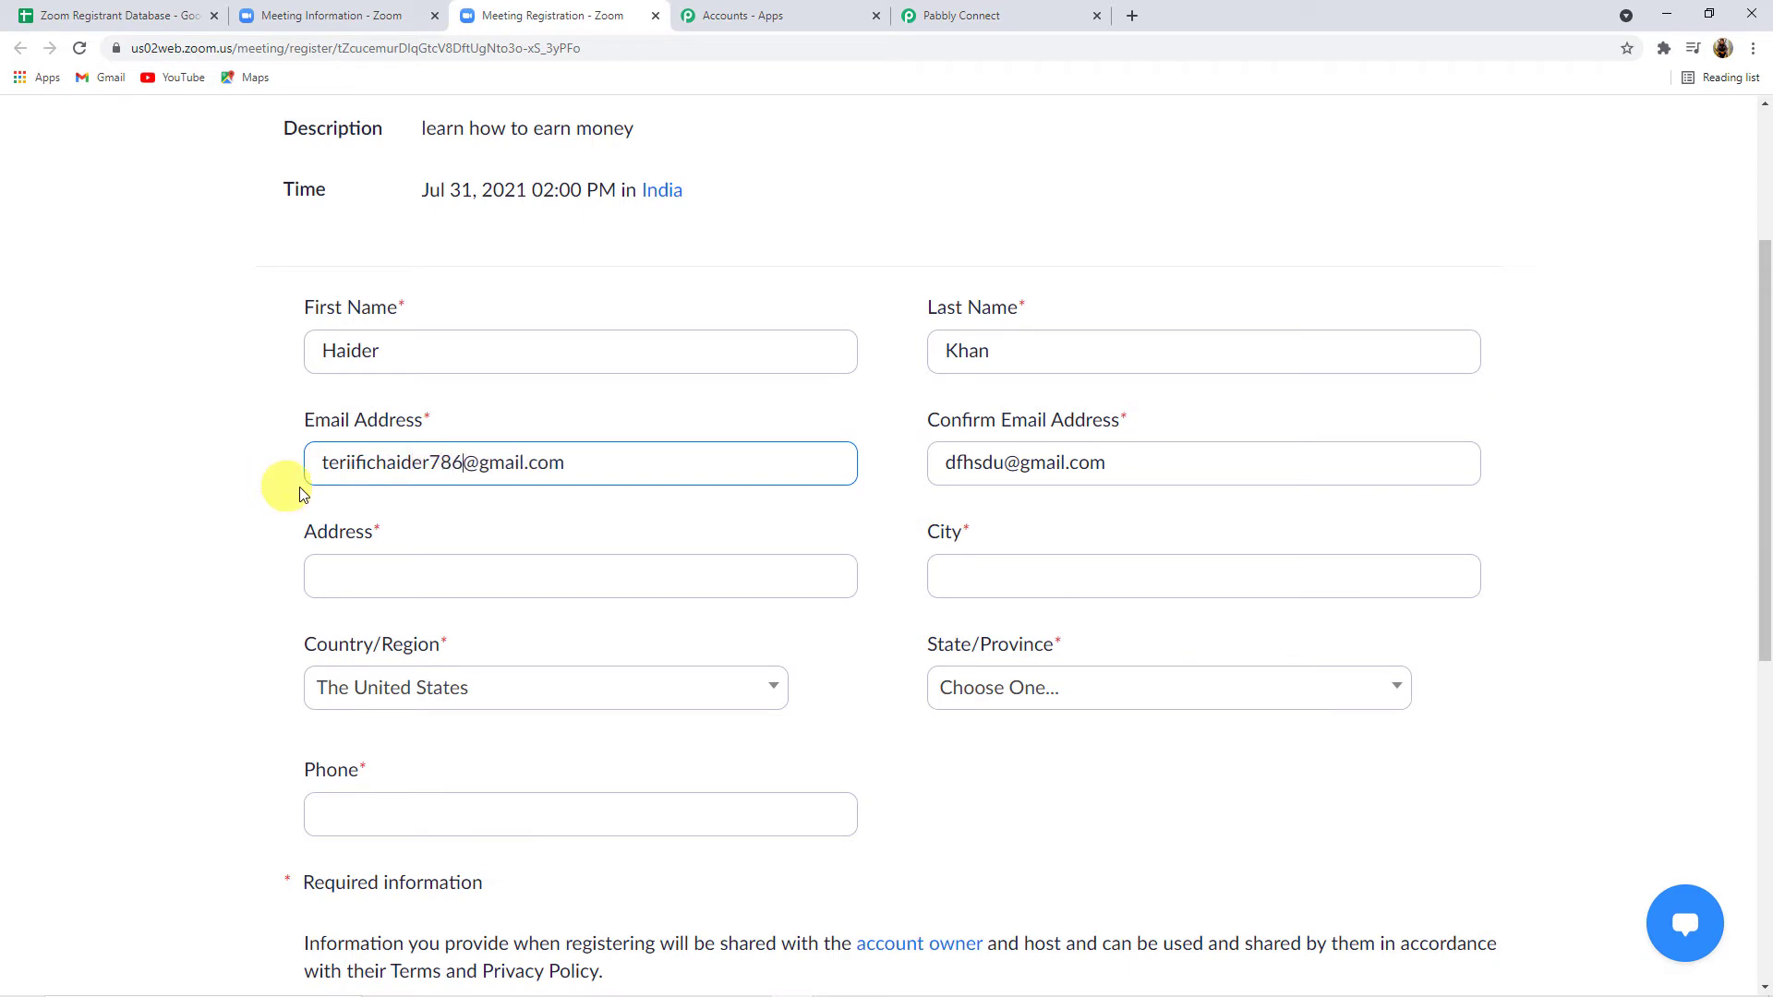
left_click(355, 471)
key("BackSpace")
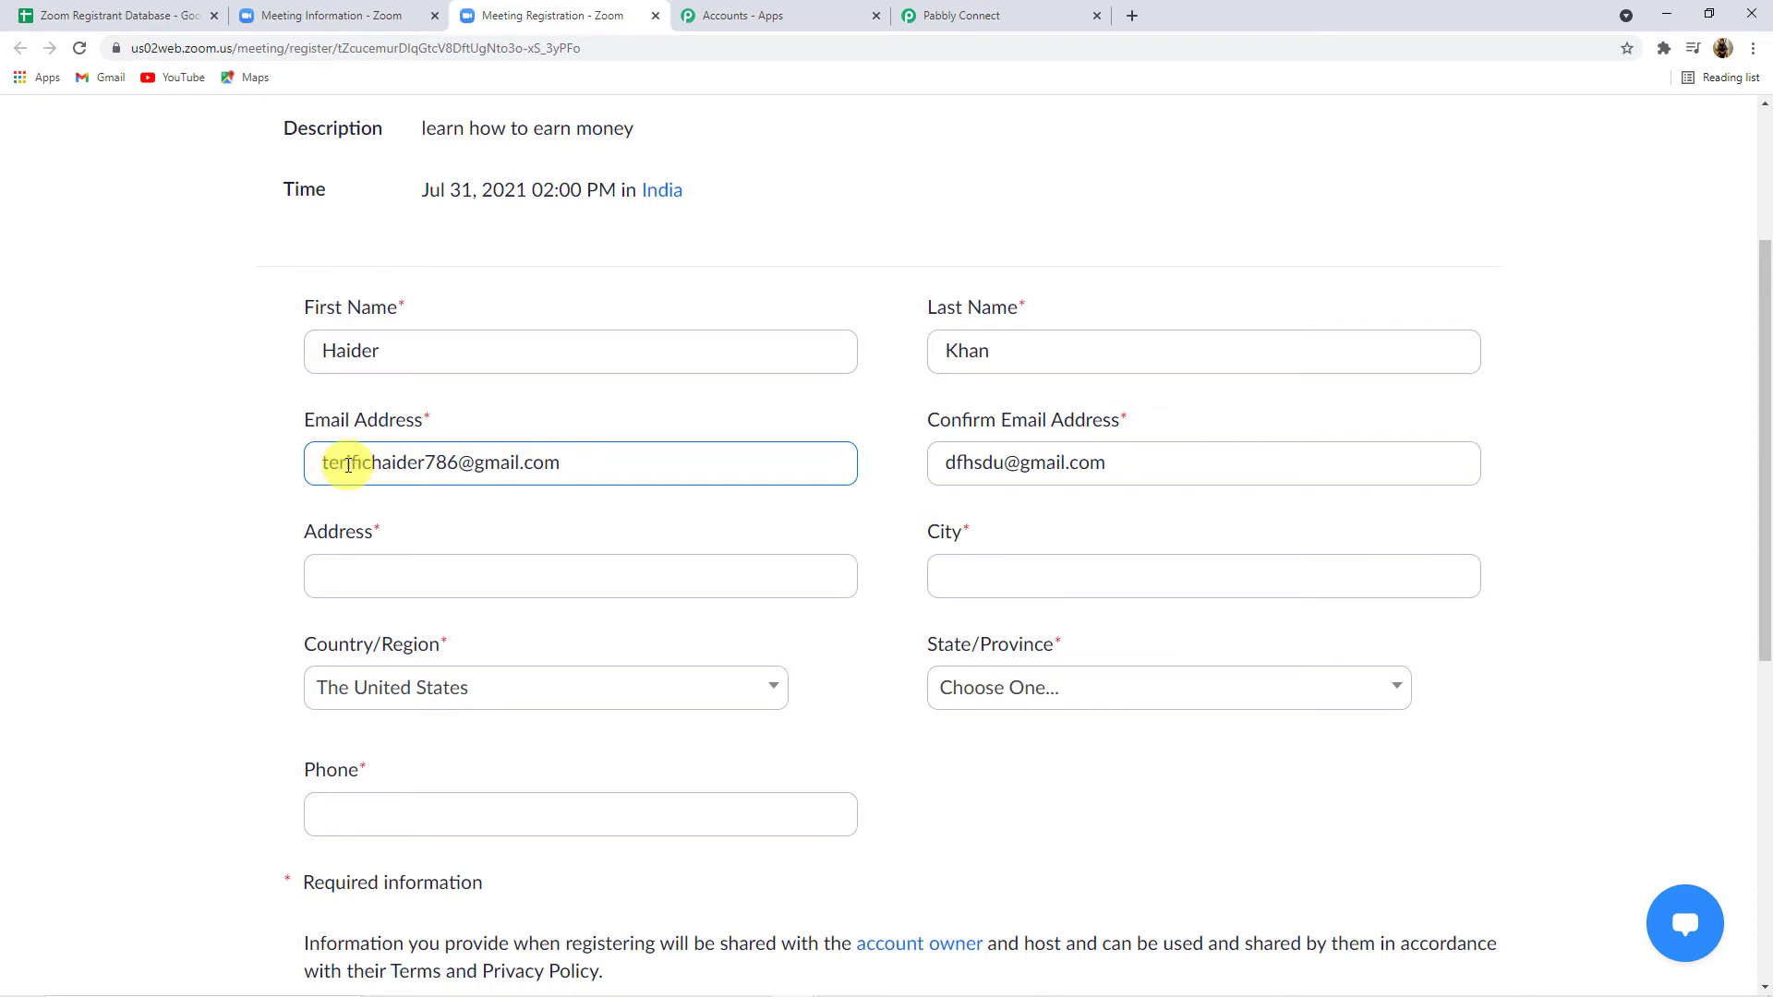
type("r")
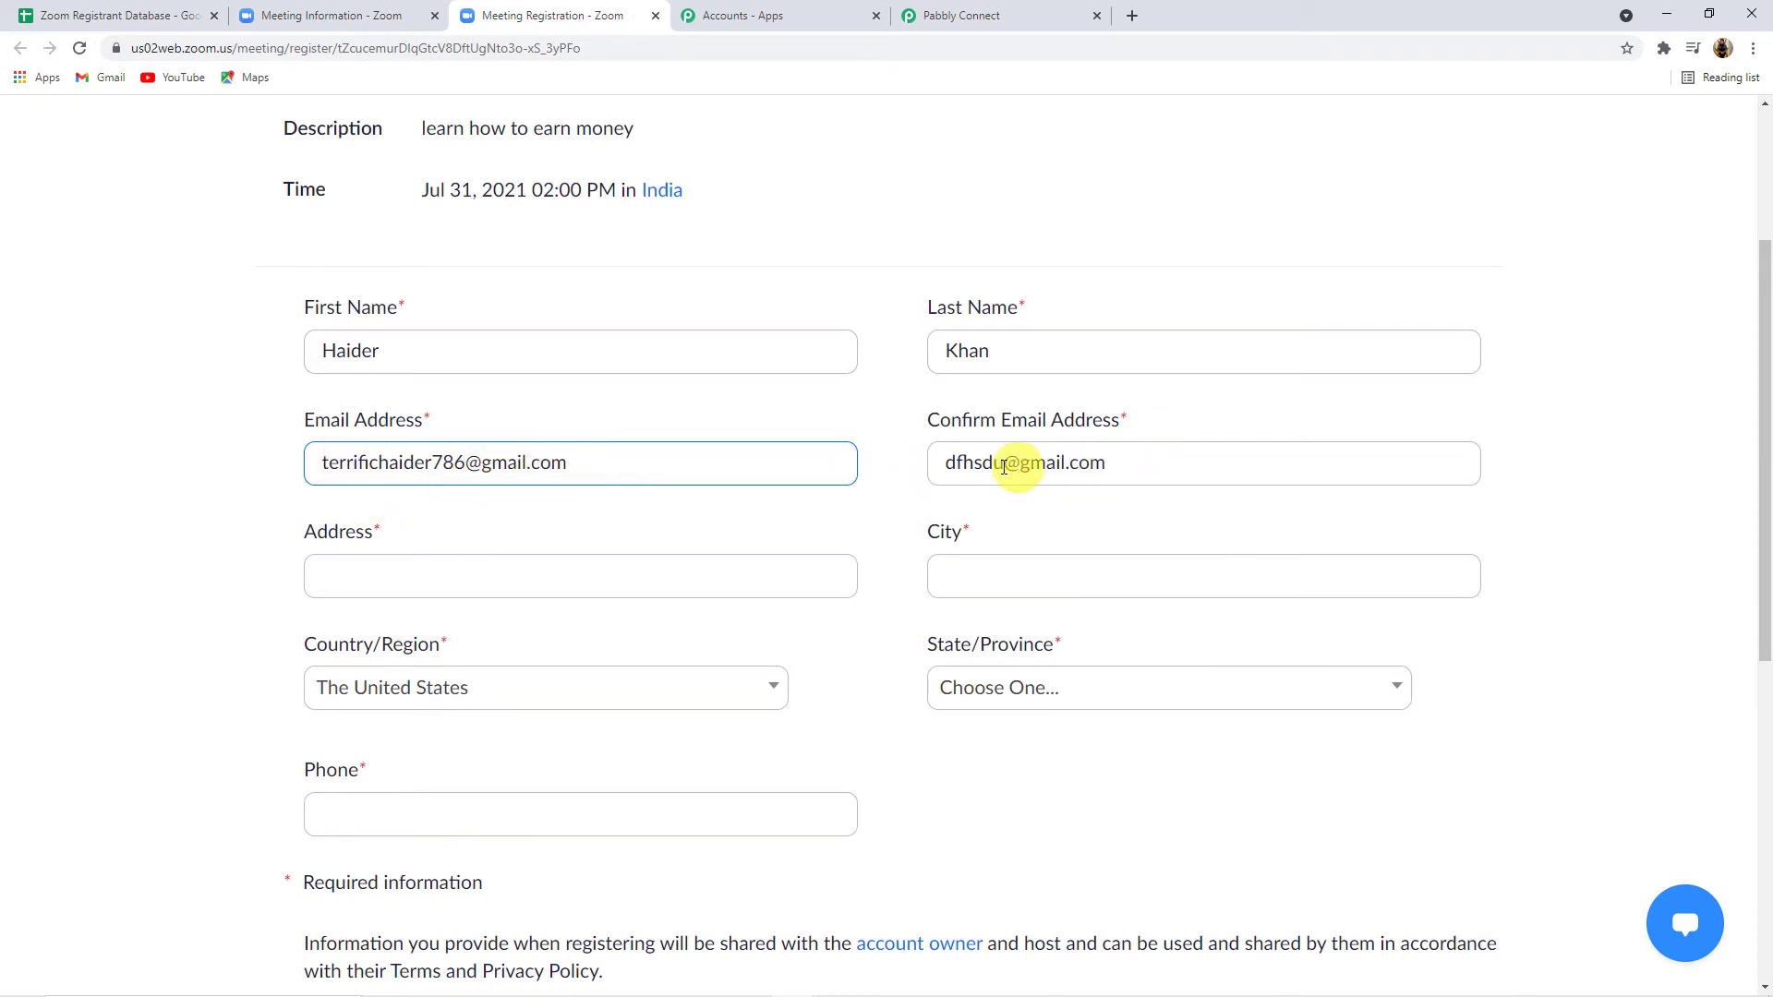
left_click_drag(444, 469, 545, 462)
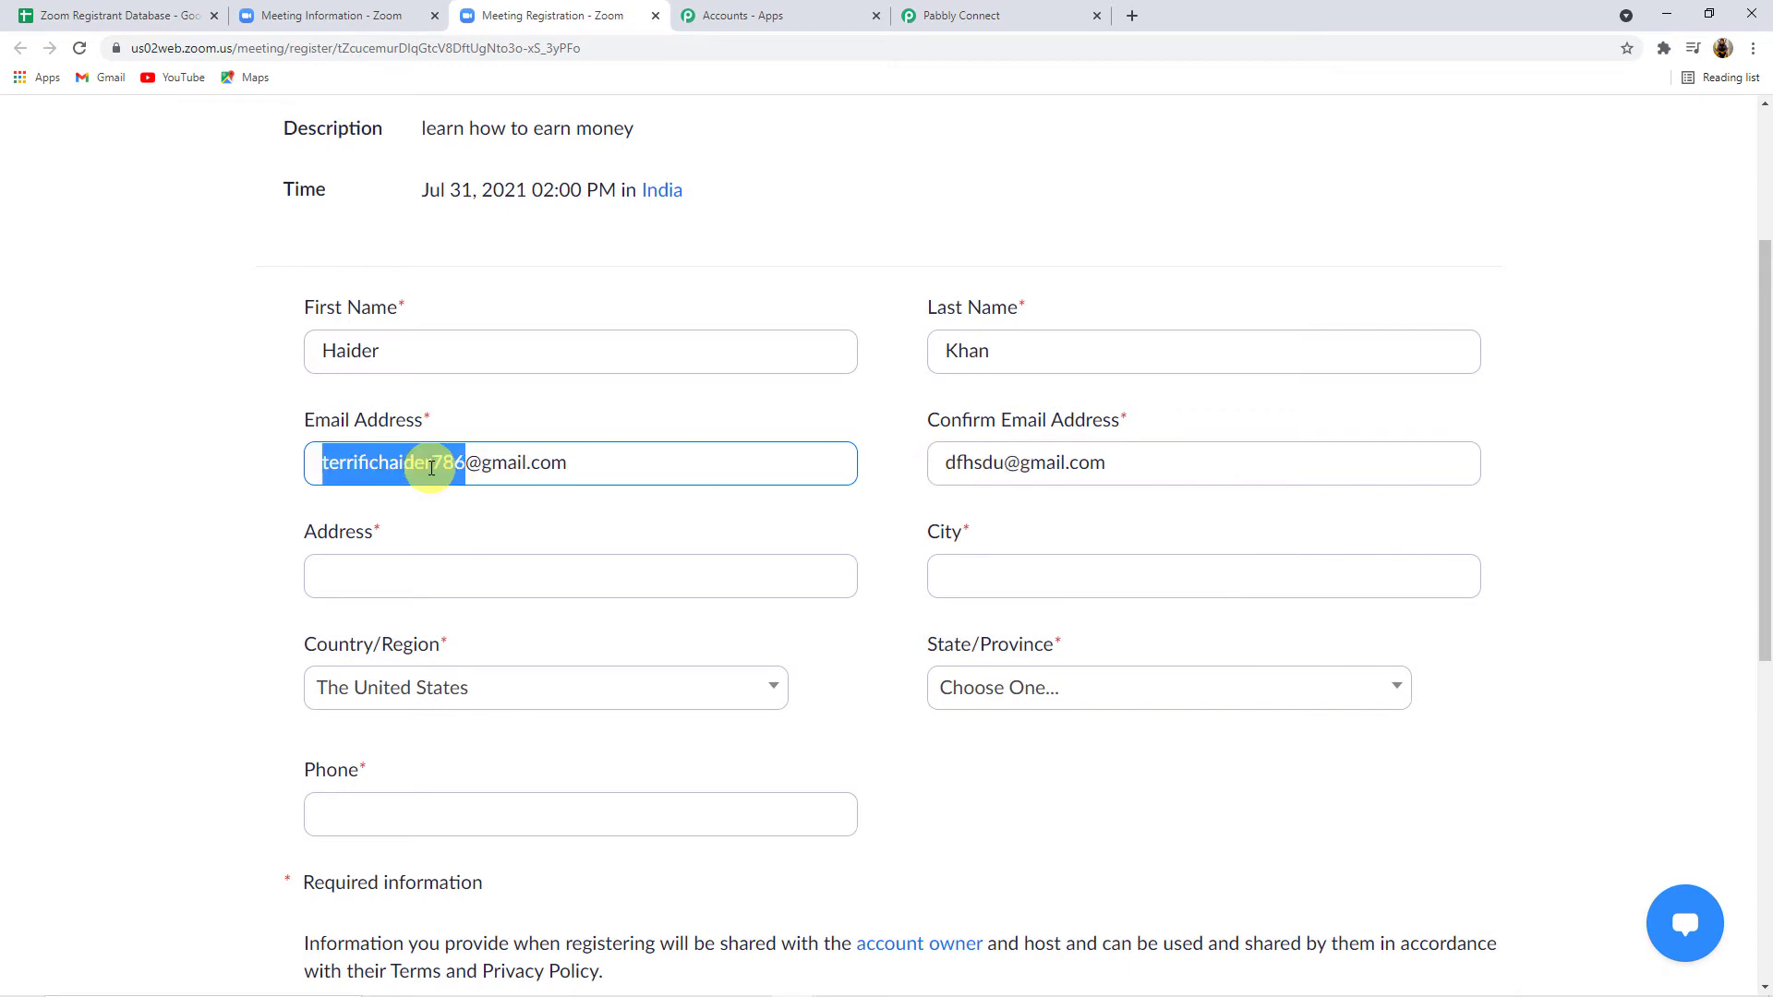
left_click(952, 469)
key("ctrl+a")
key("ctrl+v")
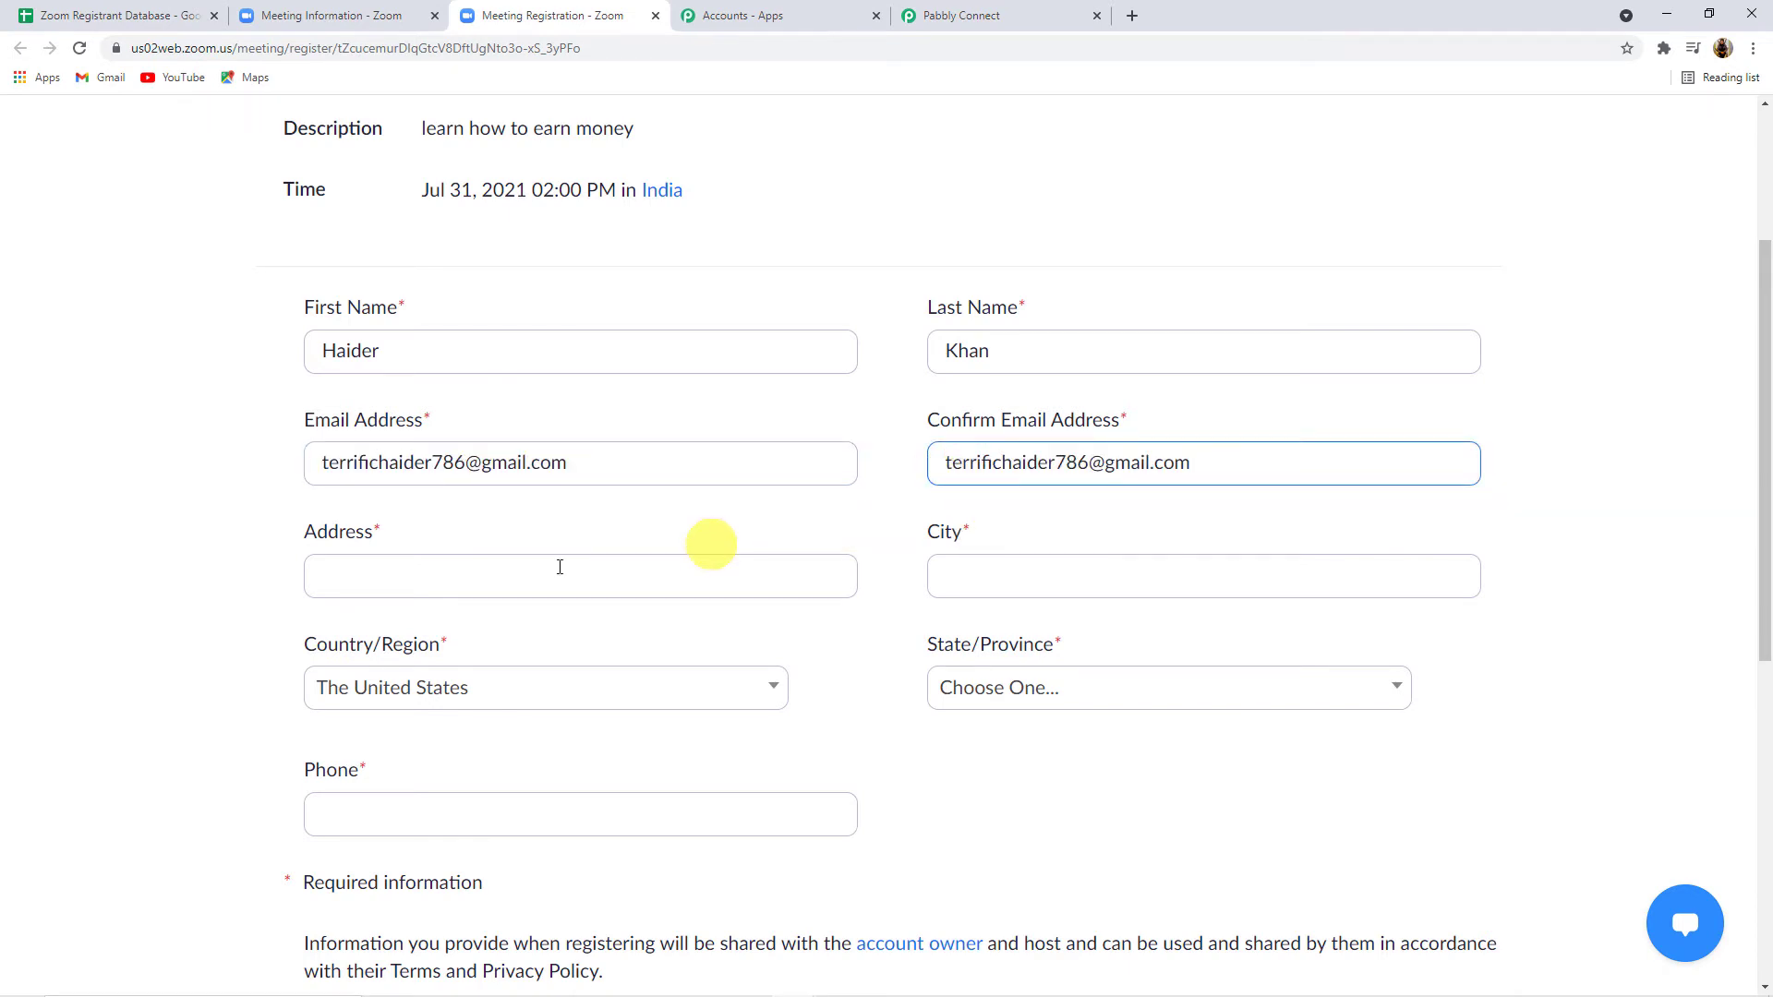
Fill in the street address and city, choose India as country and Other as state
left_click(392, 572)
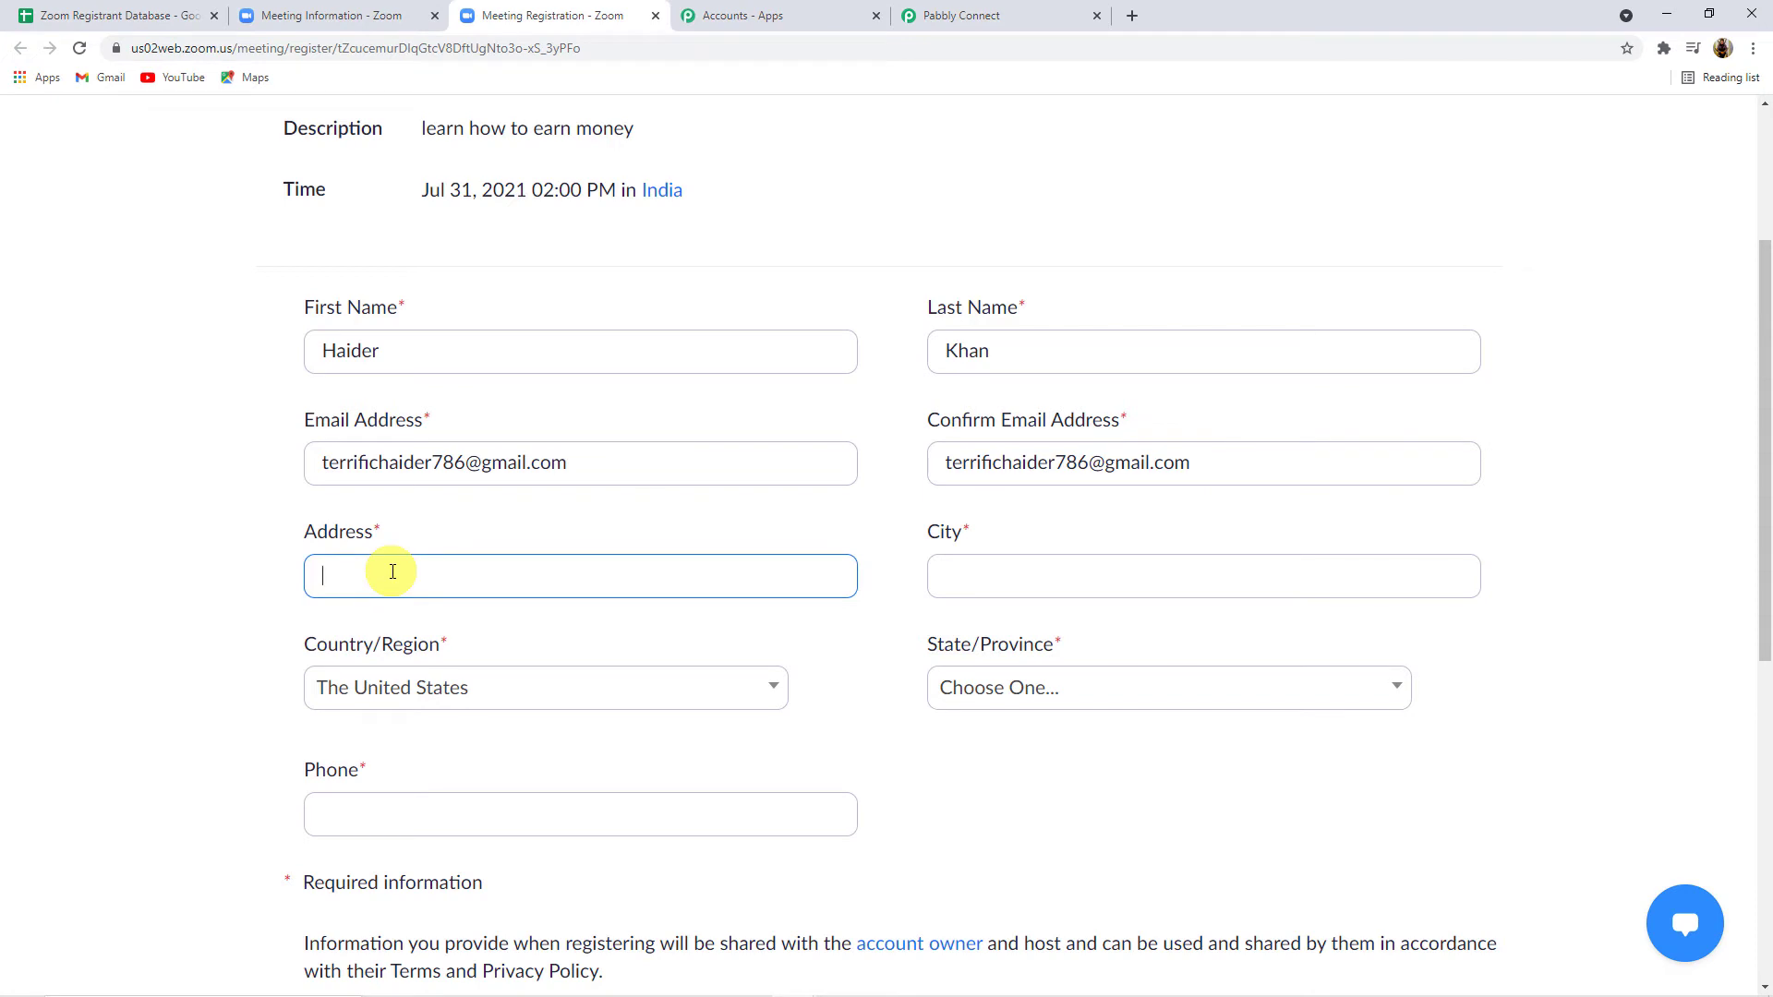
type("sundar nagar")
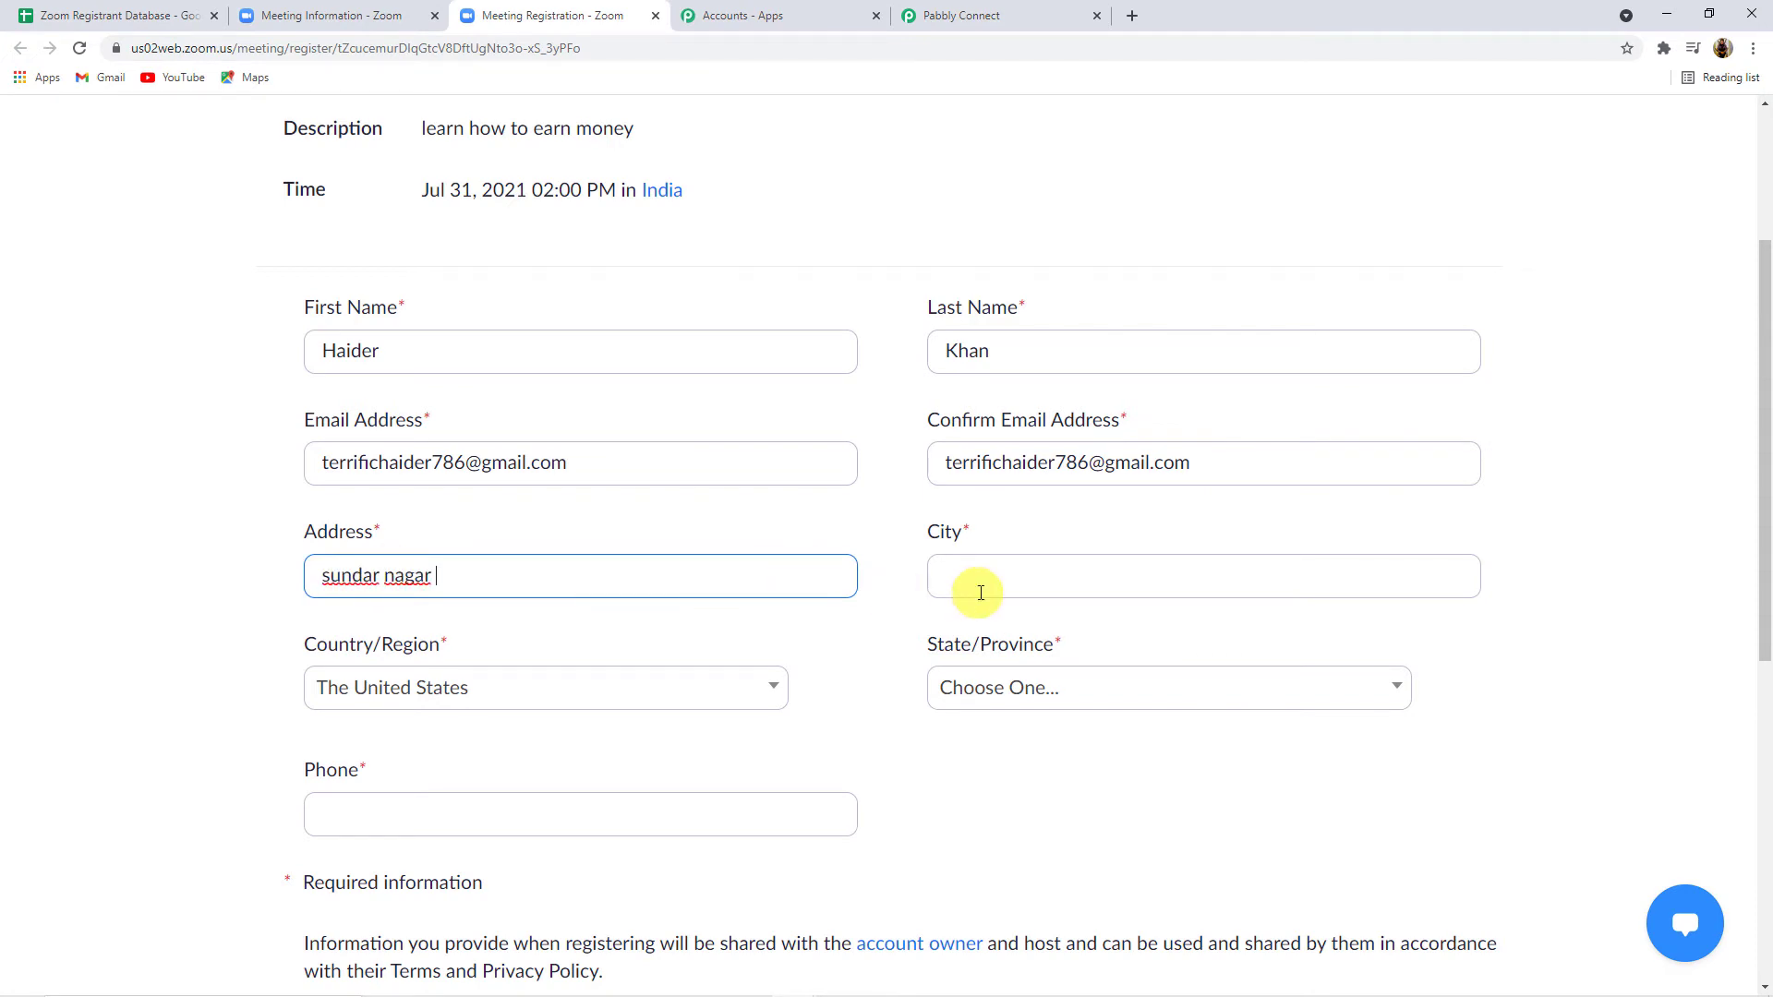
left_click(985, 579)
type("Bhopal")
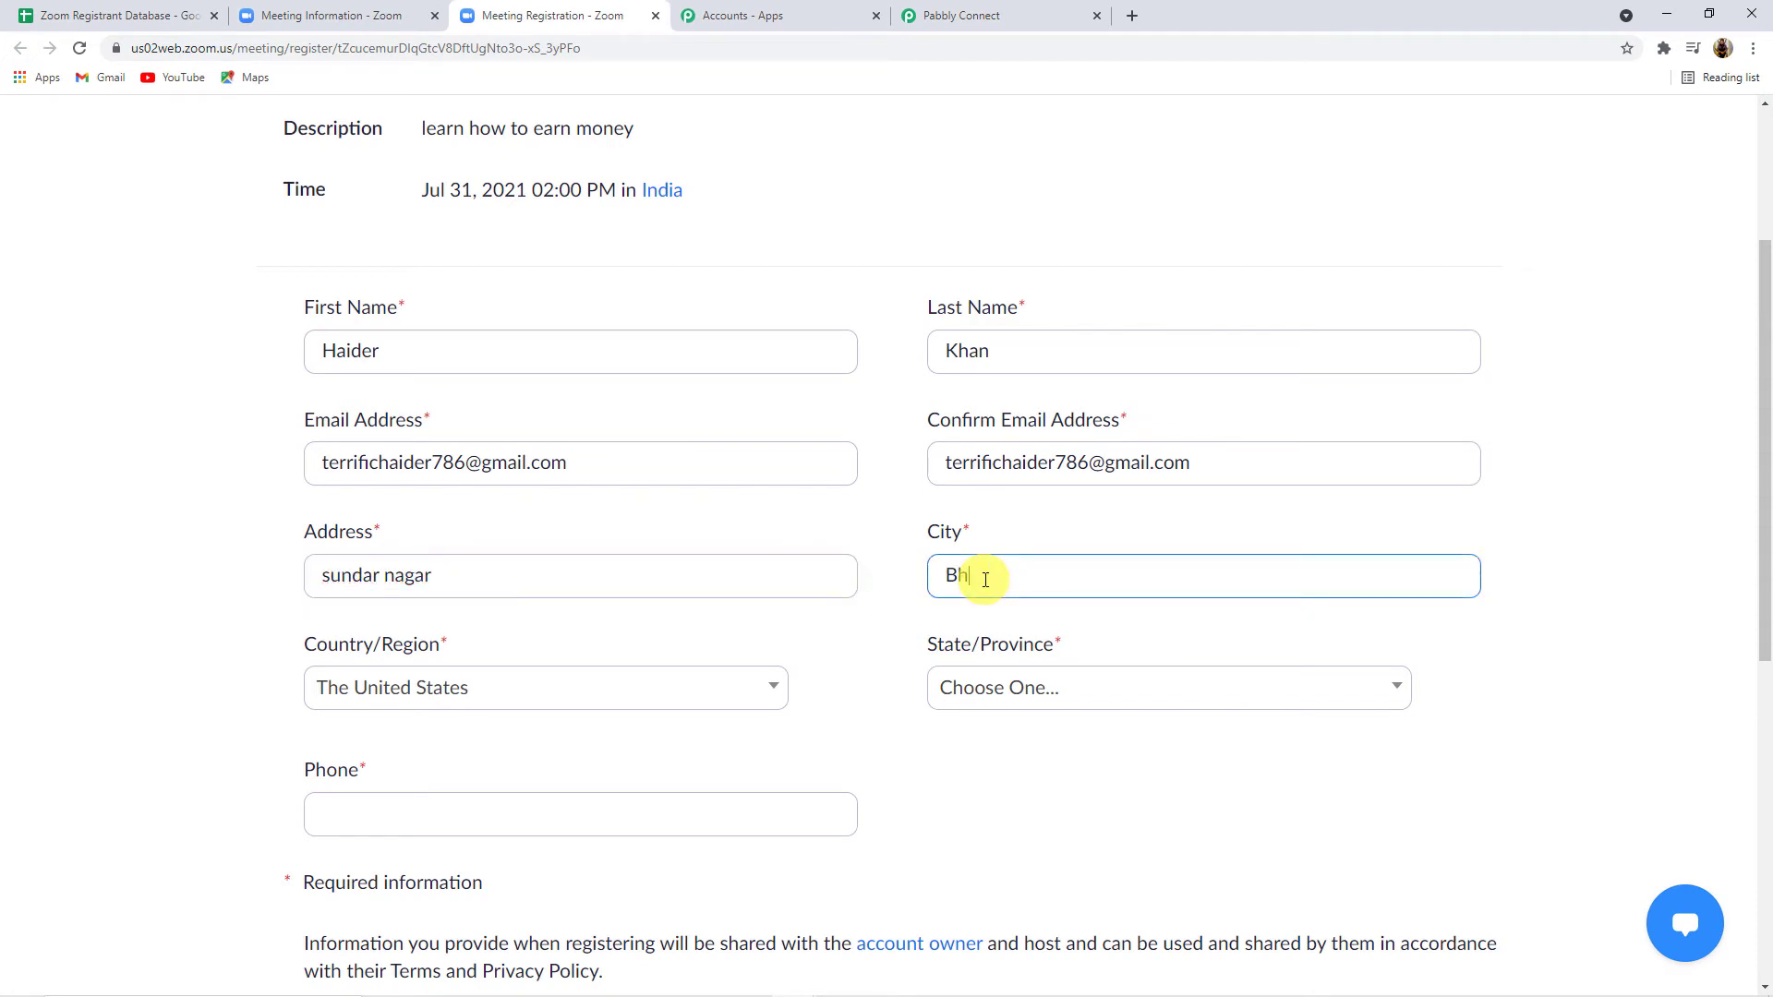
left_click(451, 685)
left_click(439, 362)
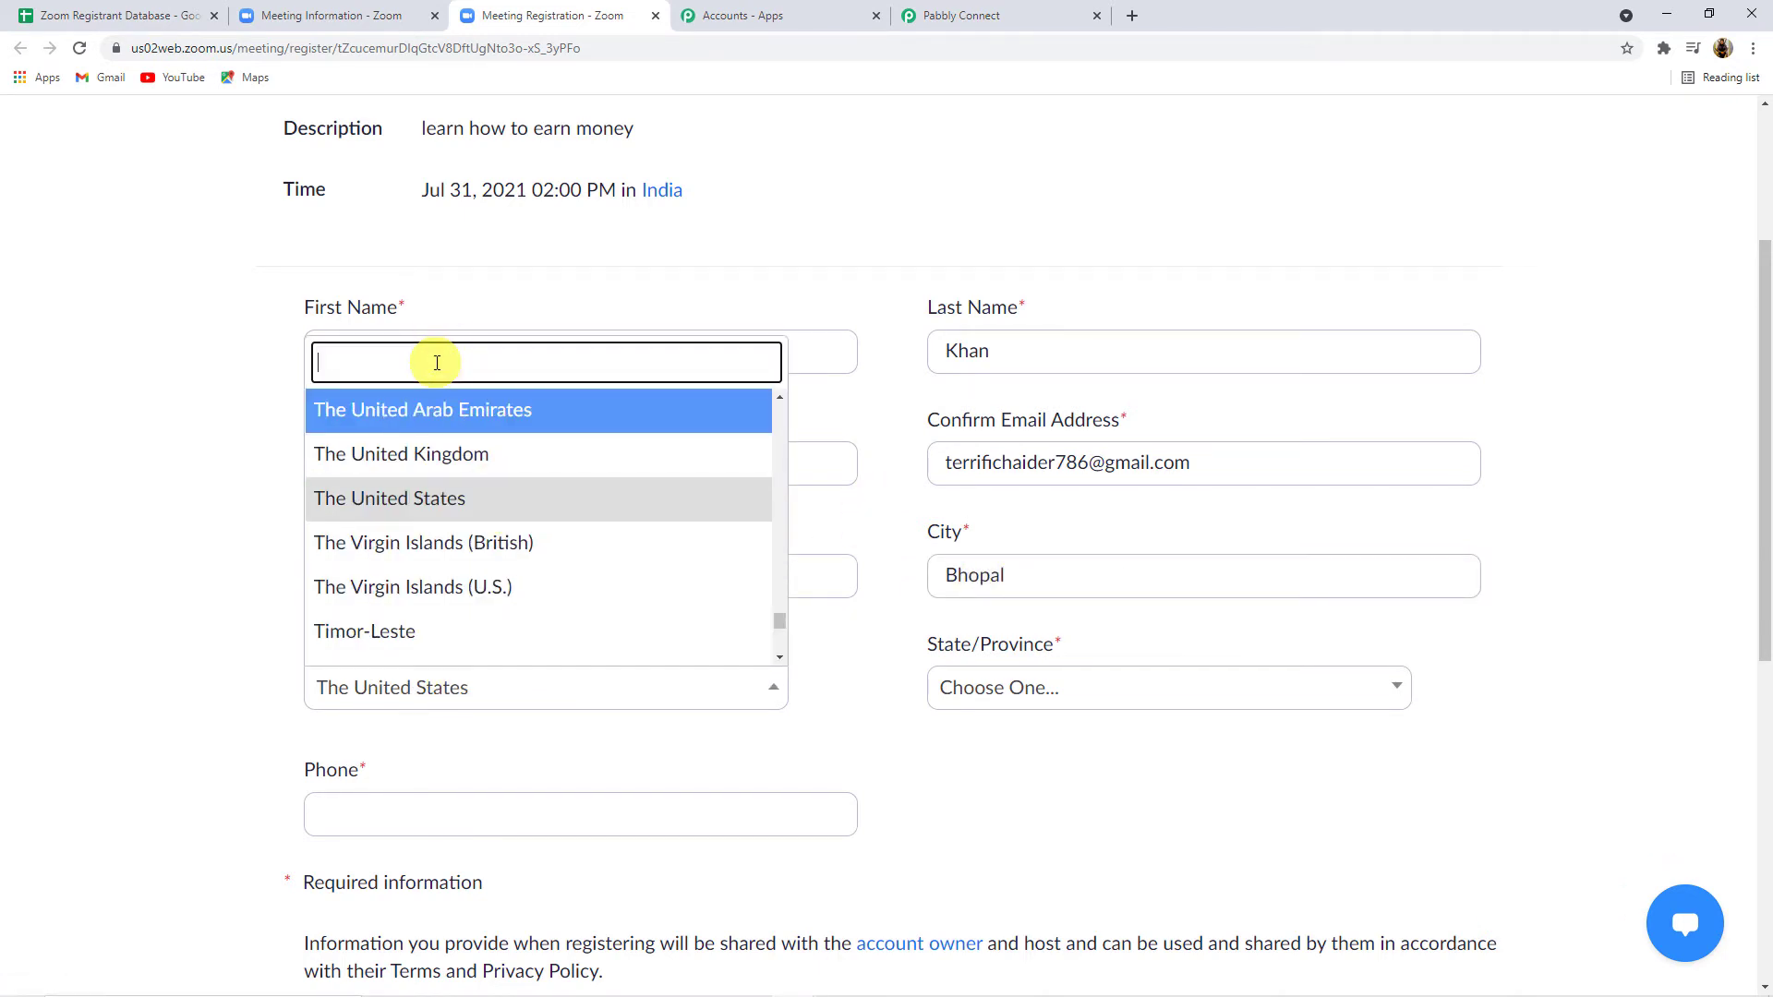
type("ind")
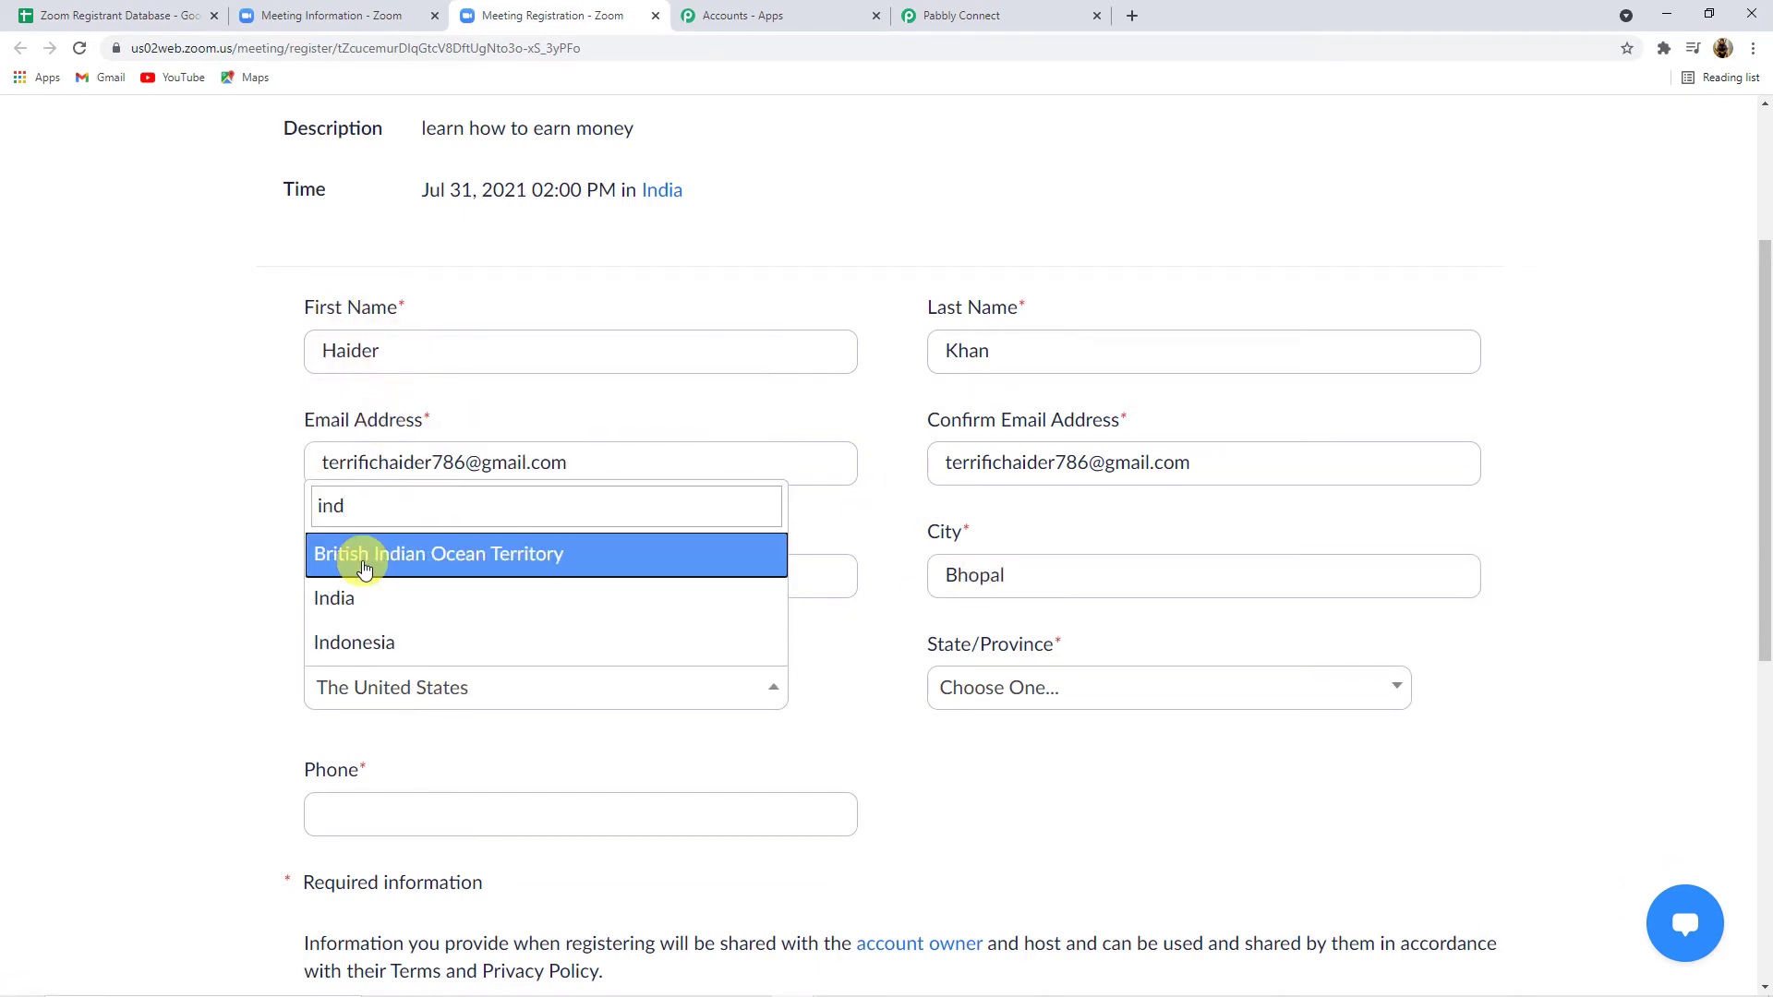
left_click(416, 601)
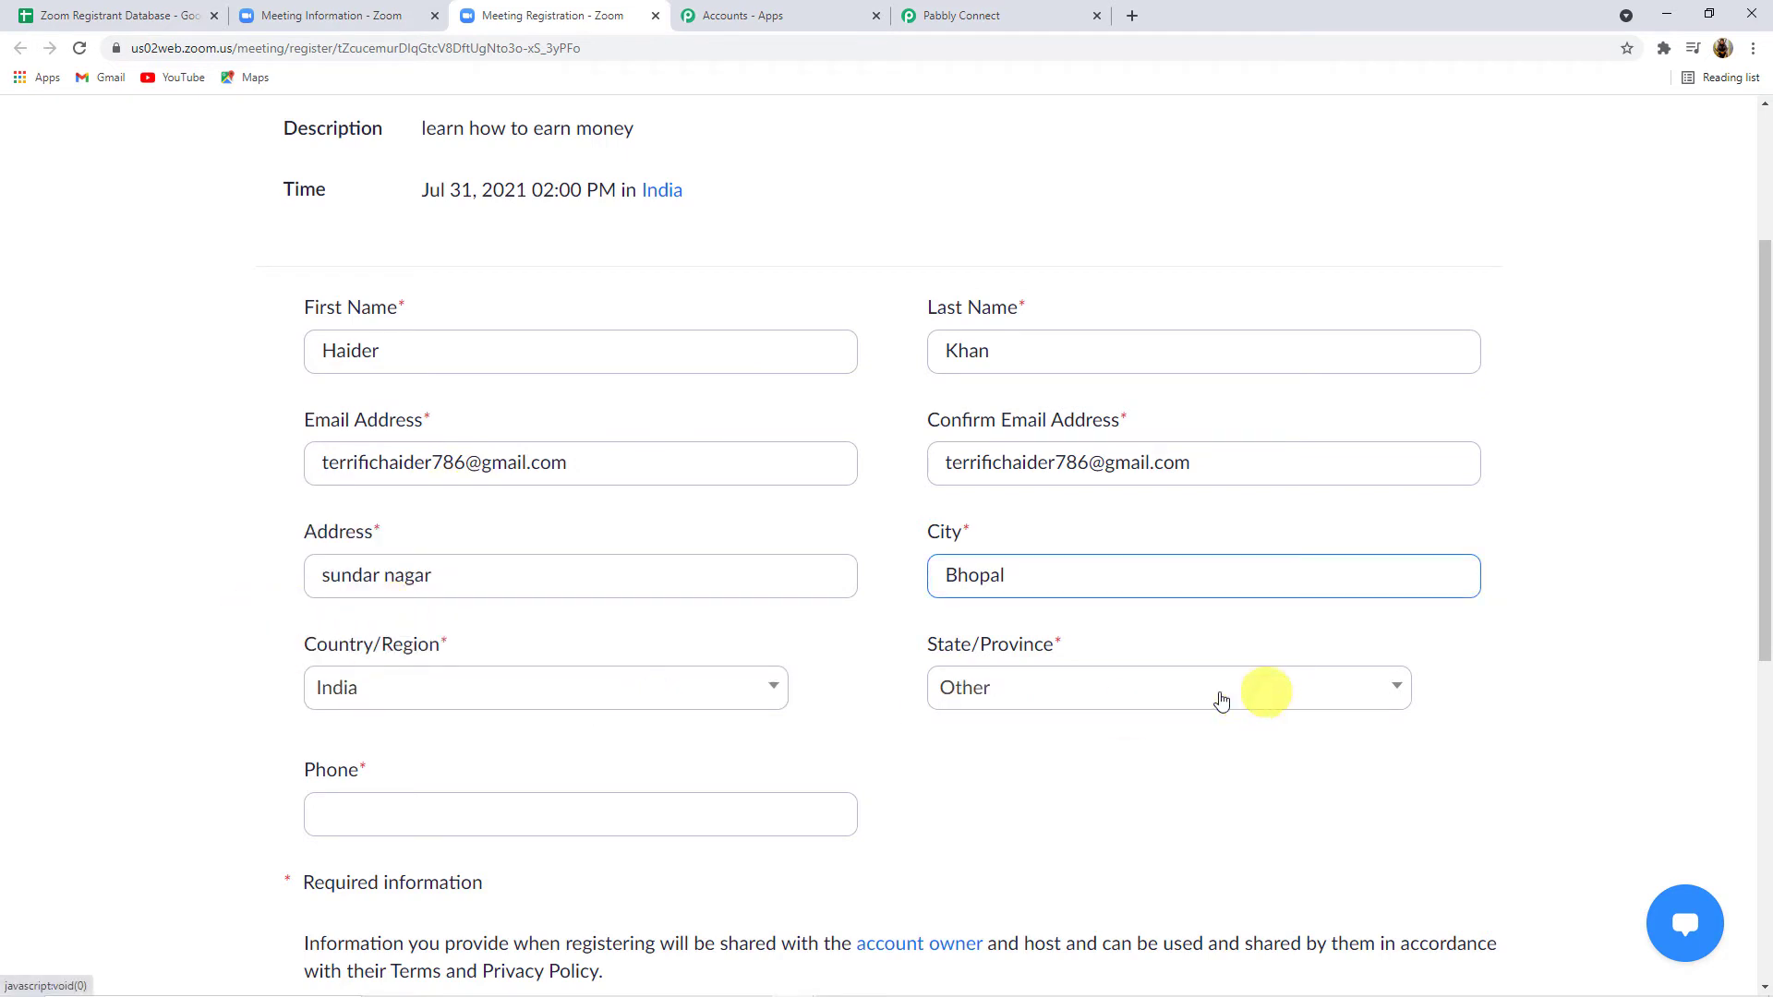
left_click(1155, 695)
left_click(1027, 743)
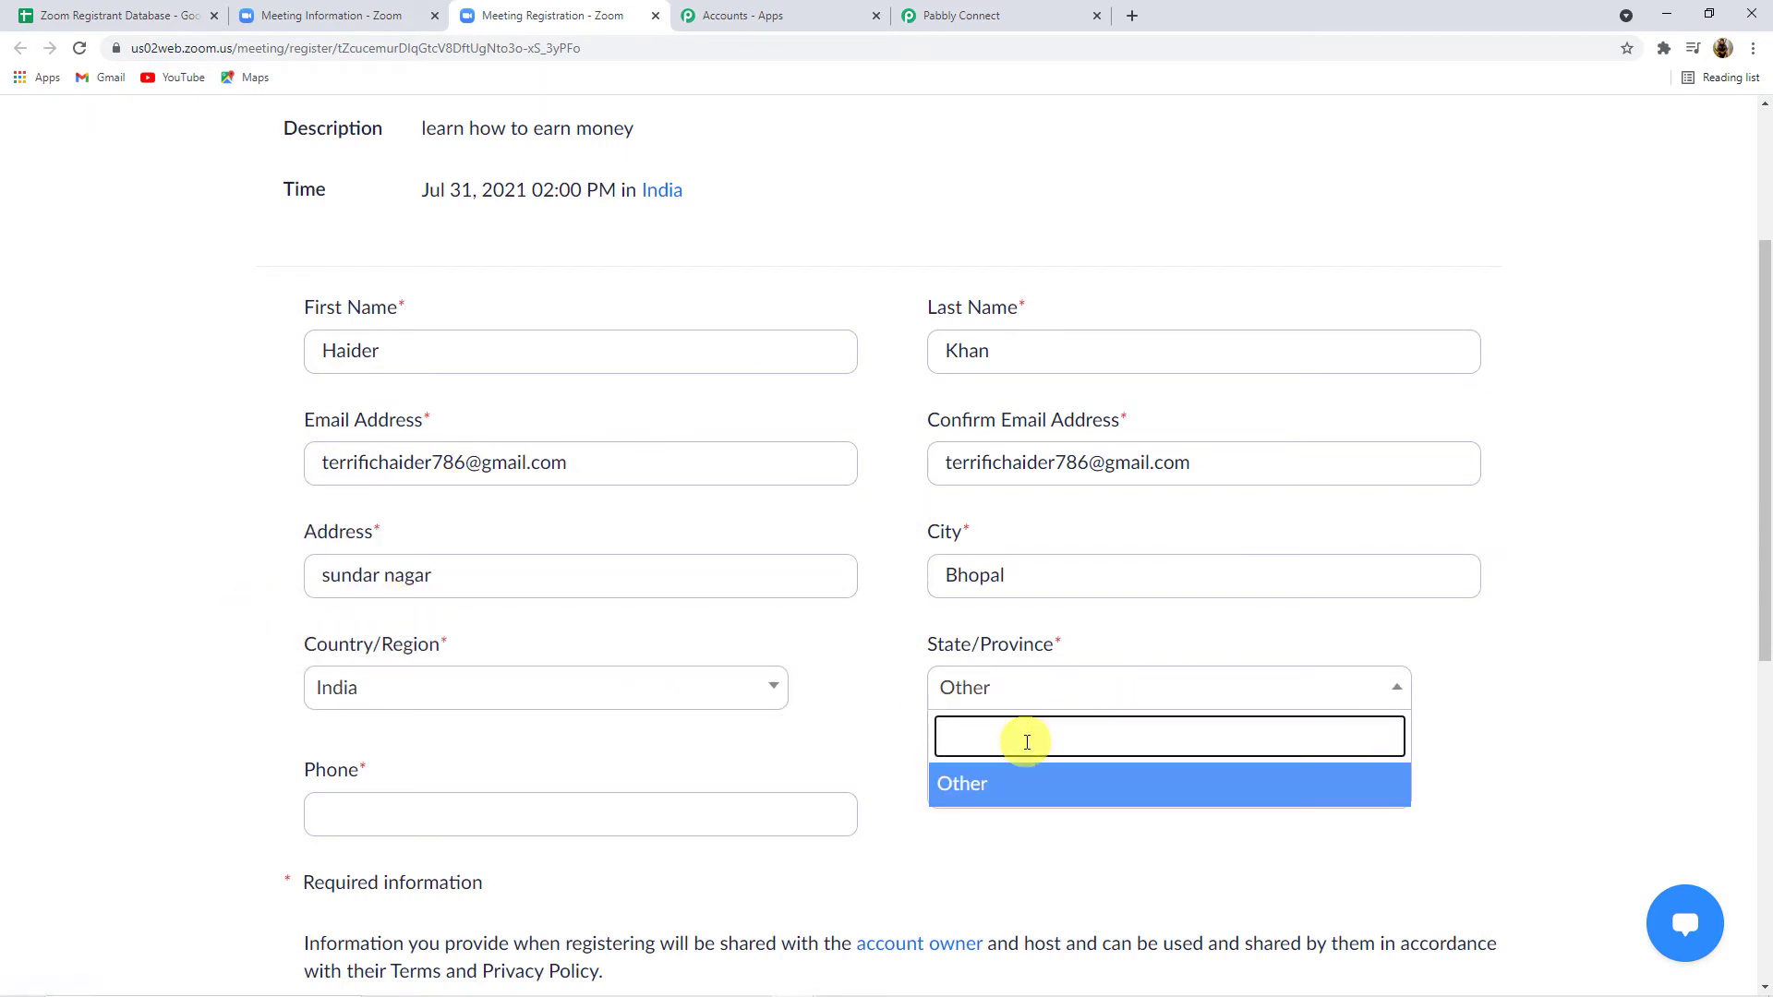
type("Mad")
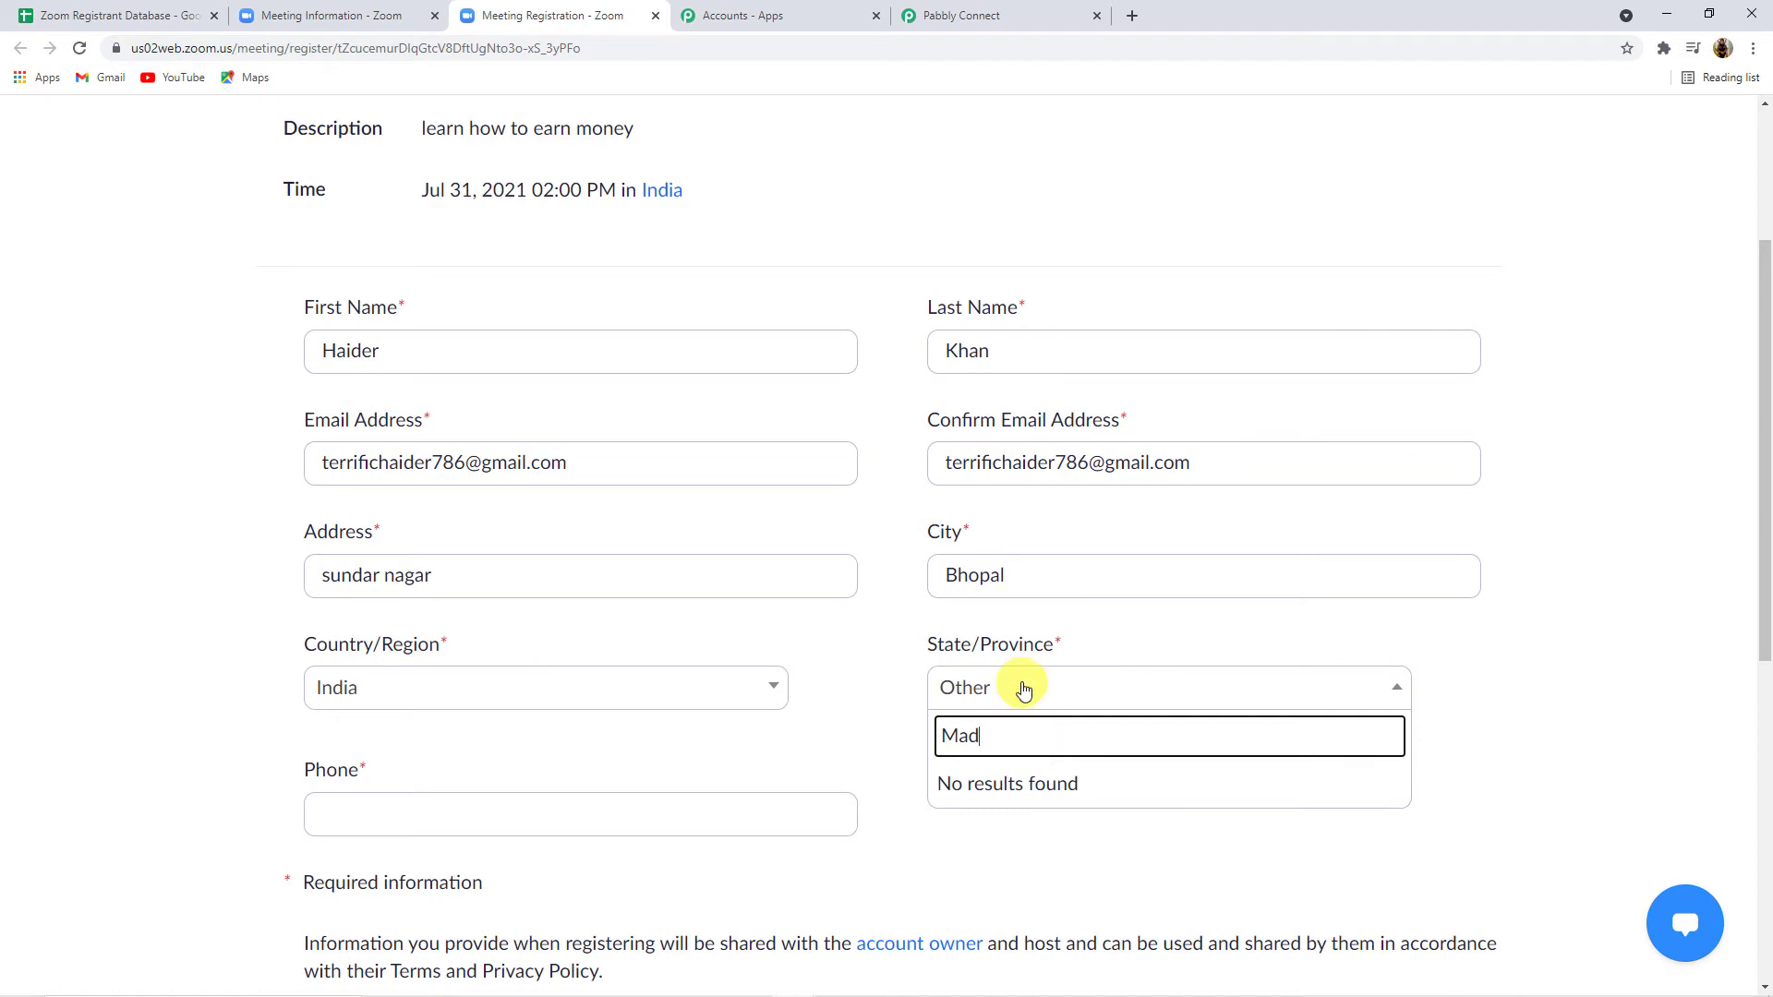
left_click(1018, 687)
left_click(1061, 687)
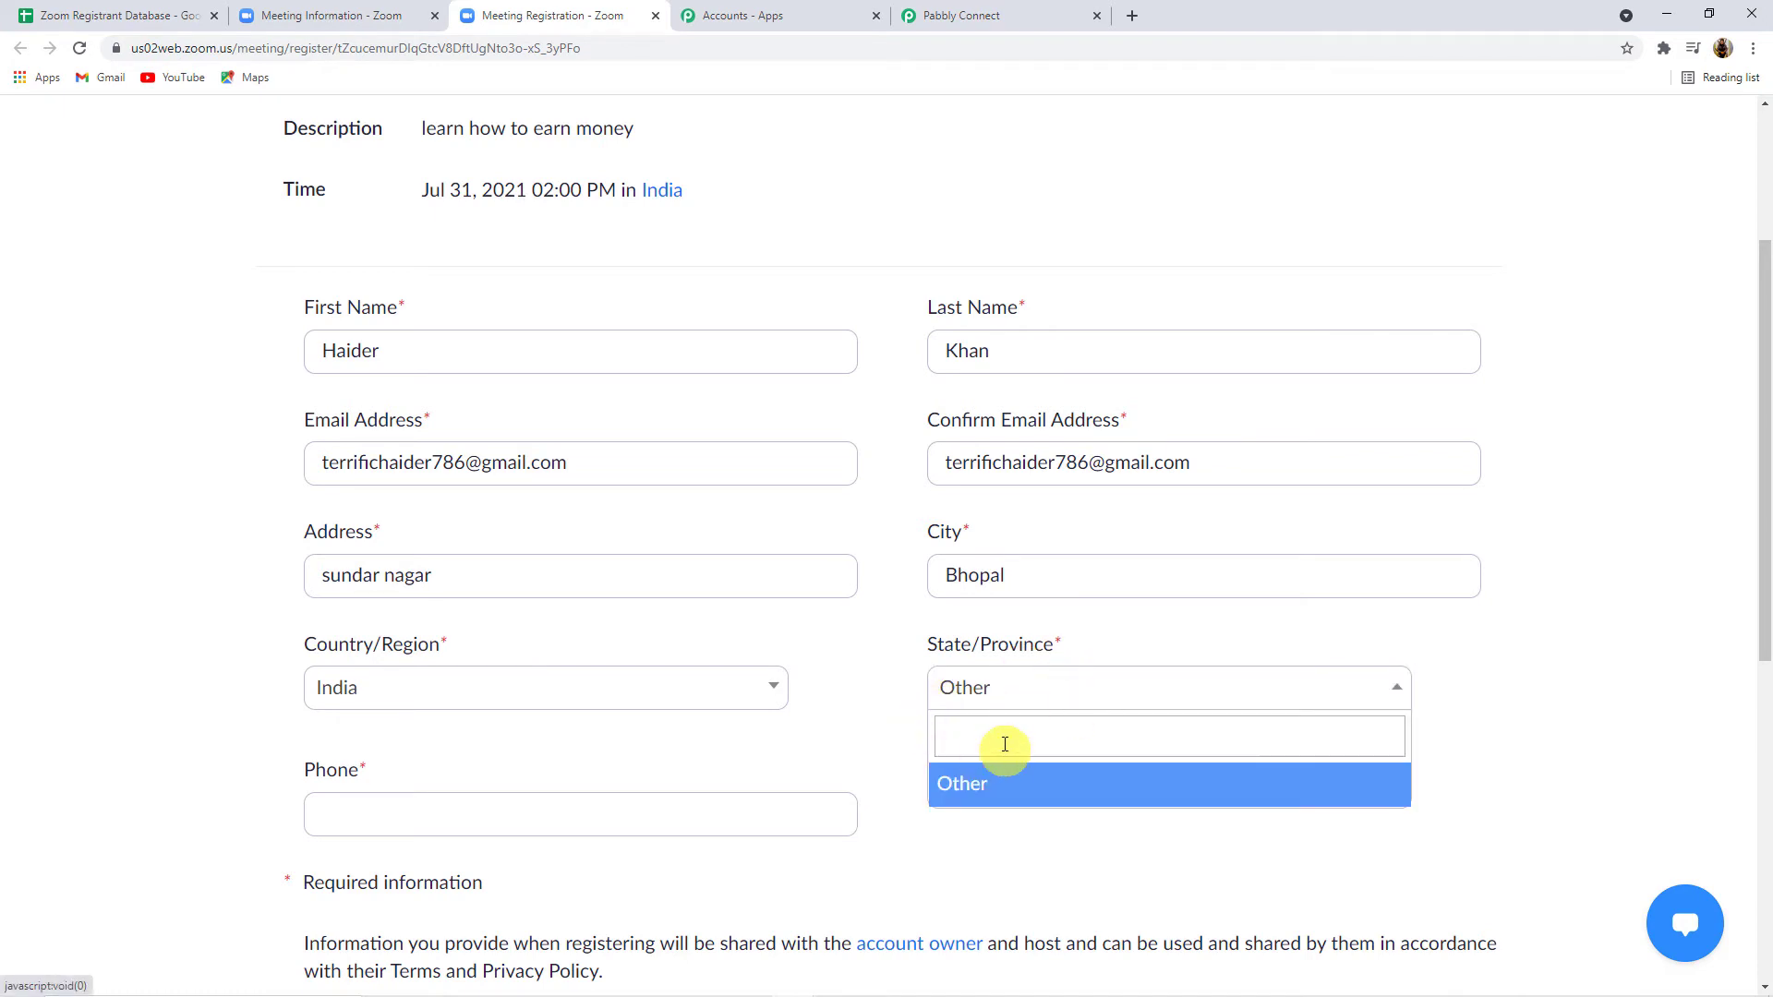
left_click(1003, 742)
left_click(992, 783)
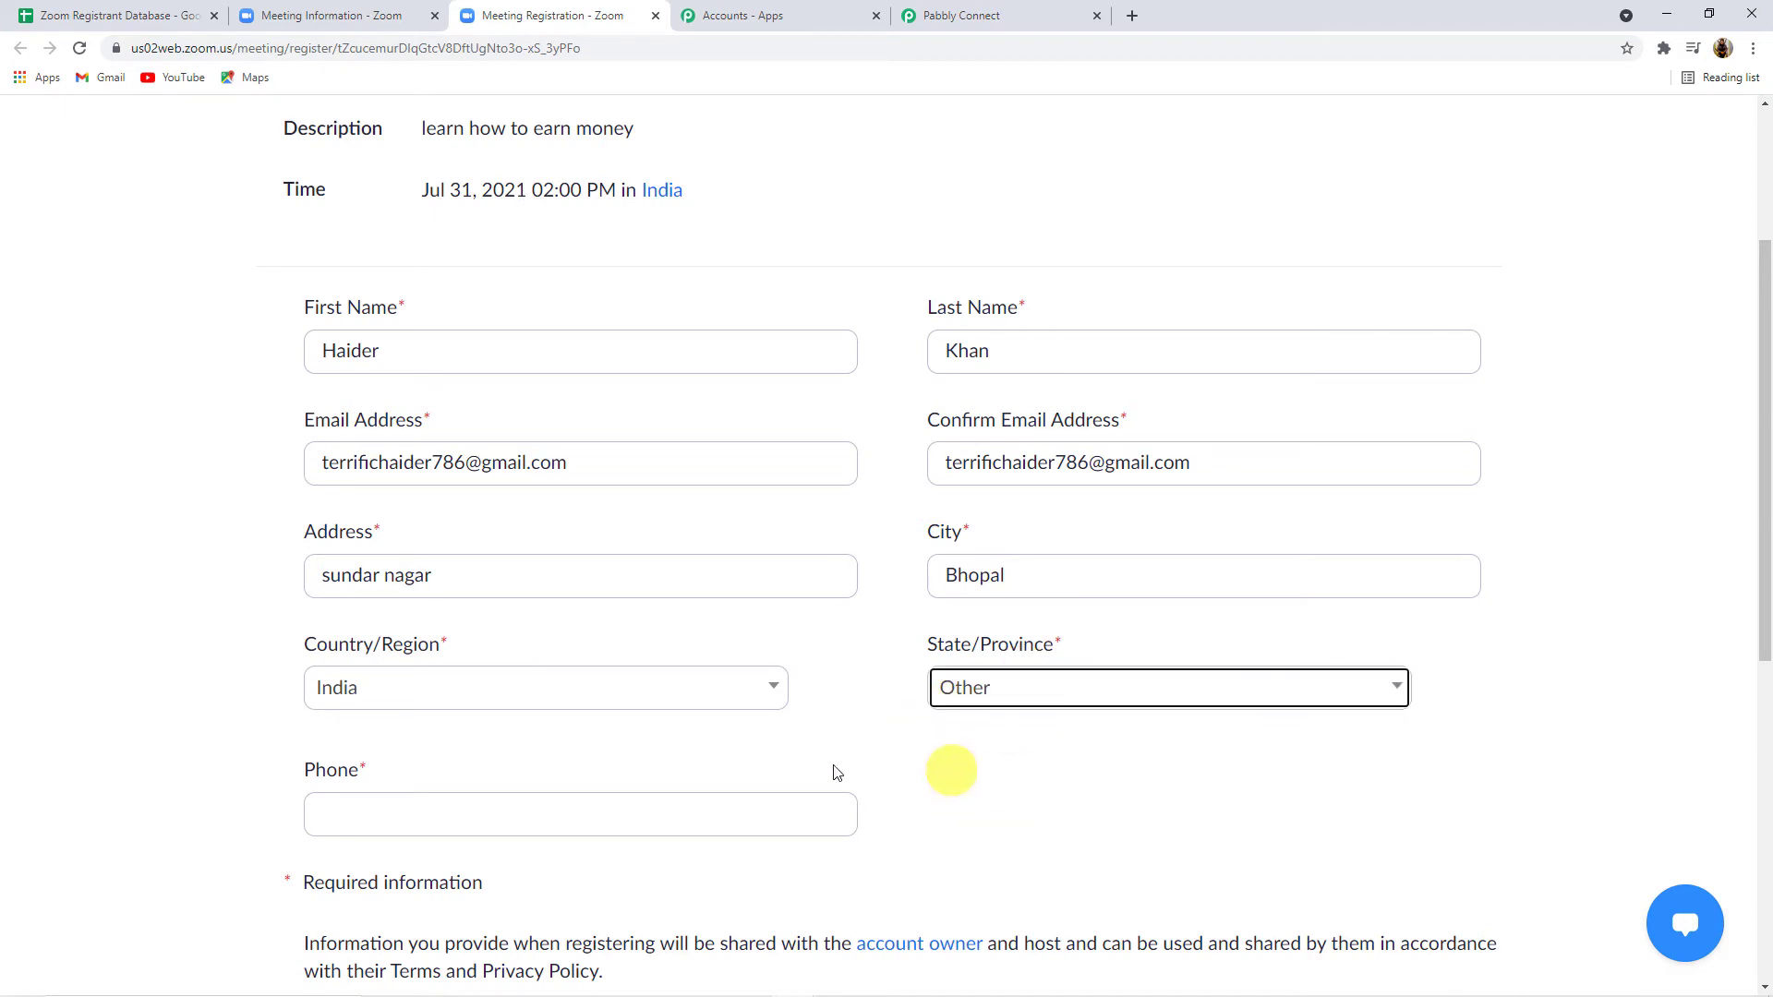
Enter the registrant's phone number and submit the registration
left_click(388, 809)
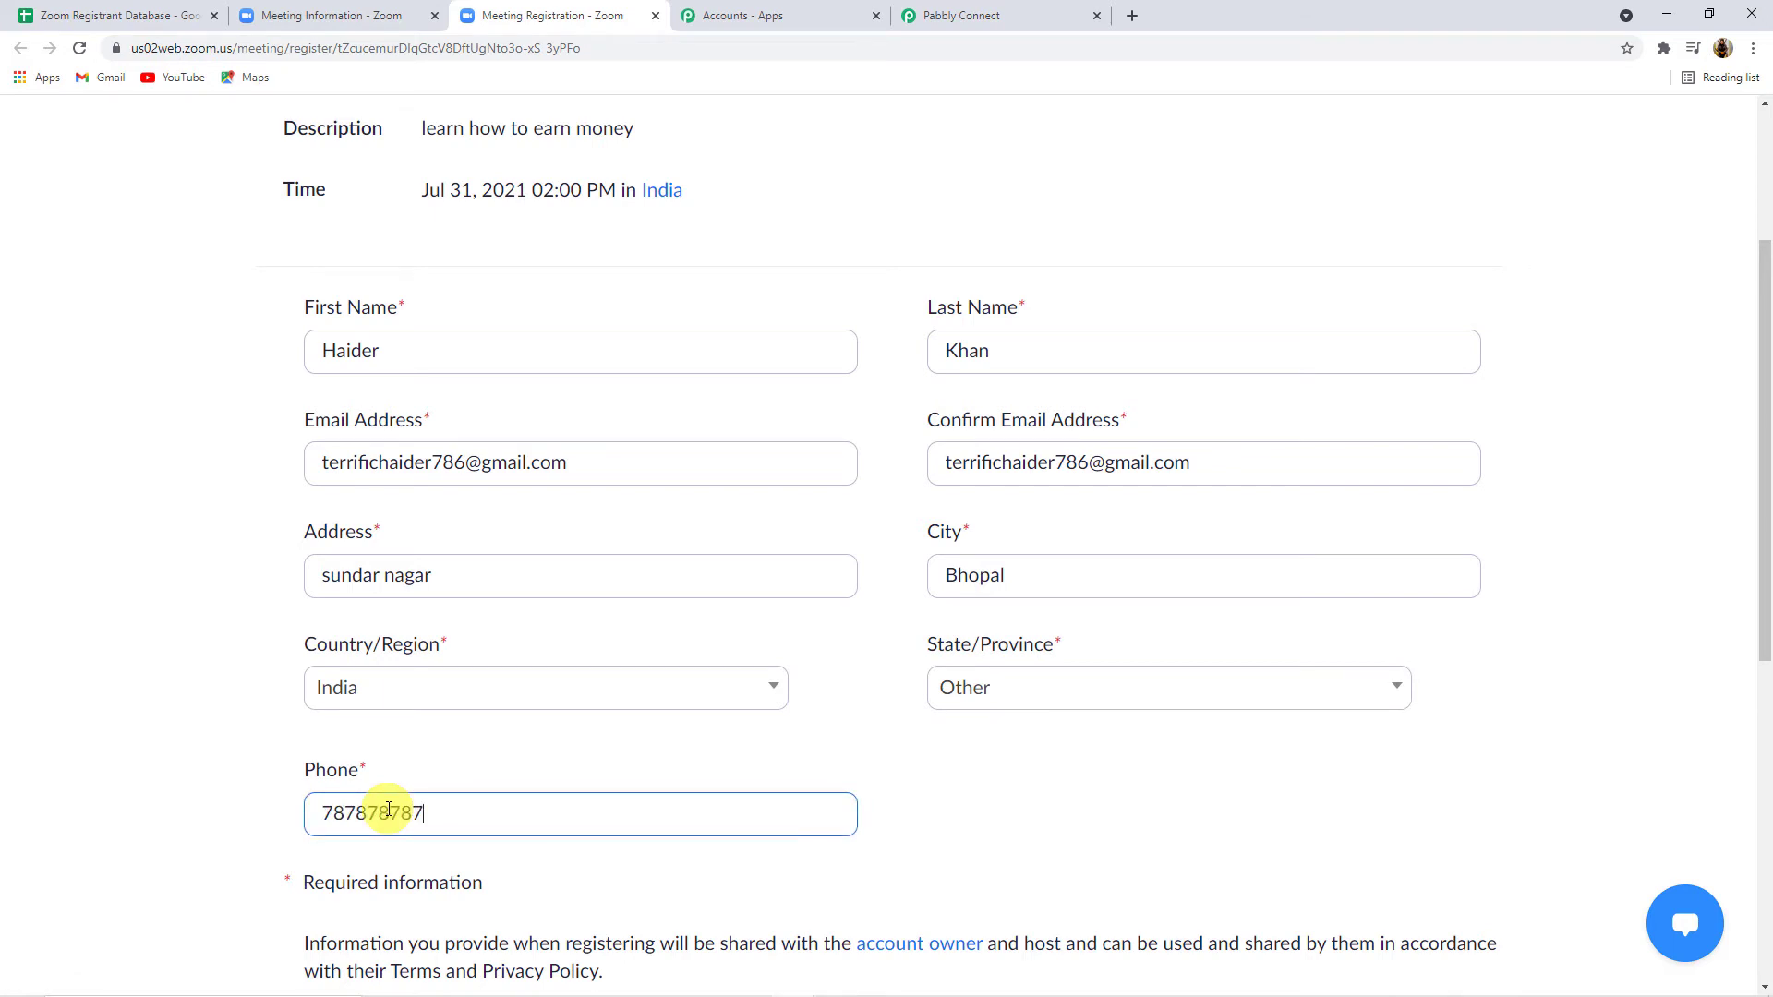
scroll(212, 590, "down", 4)
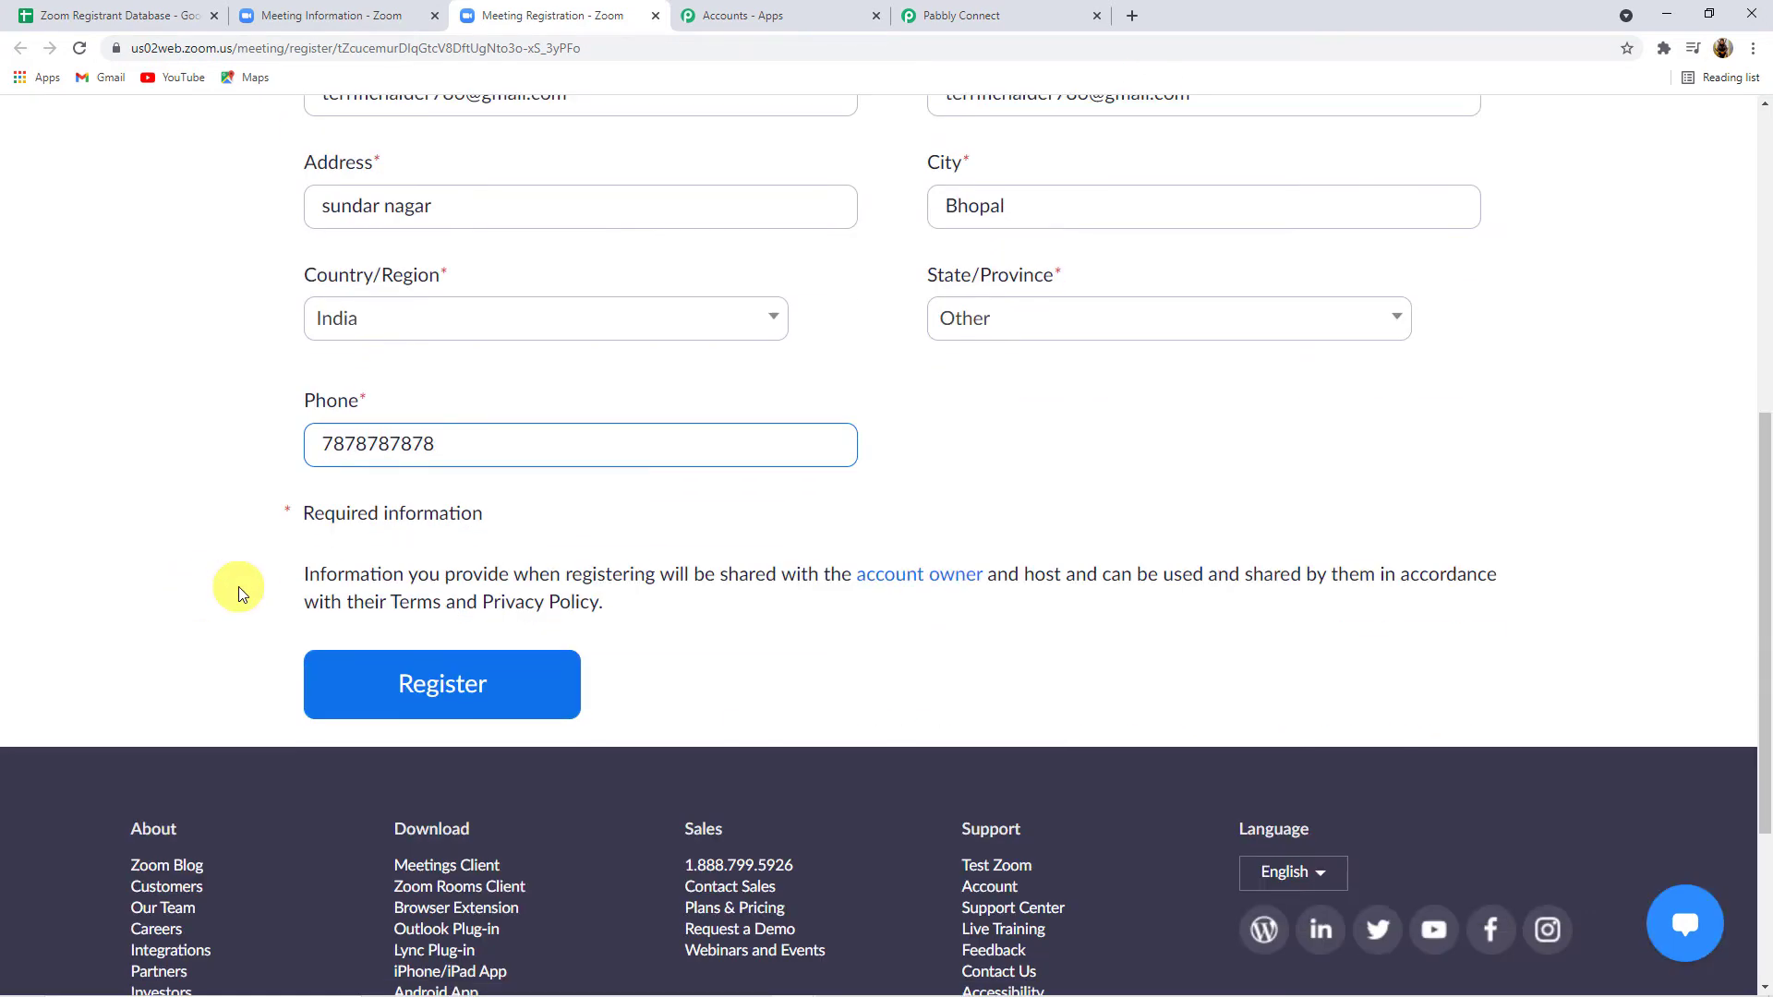
scroll(240, 593, "up", 4)
scroll(238, 591, "down", 4)
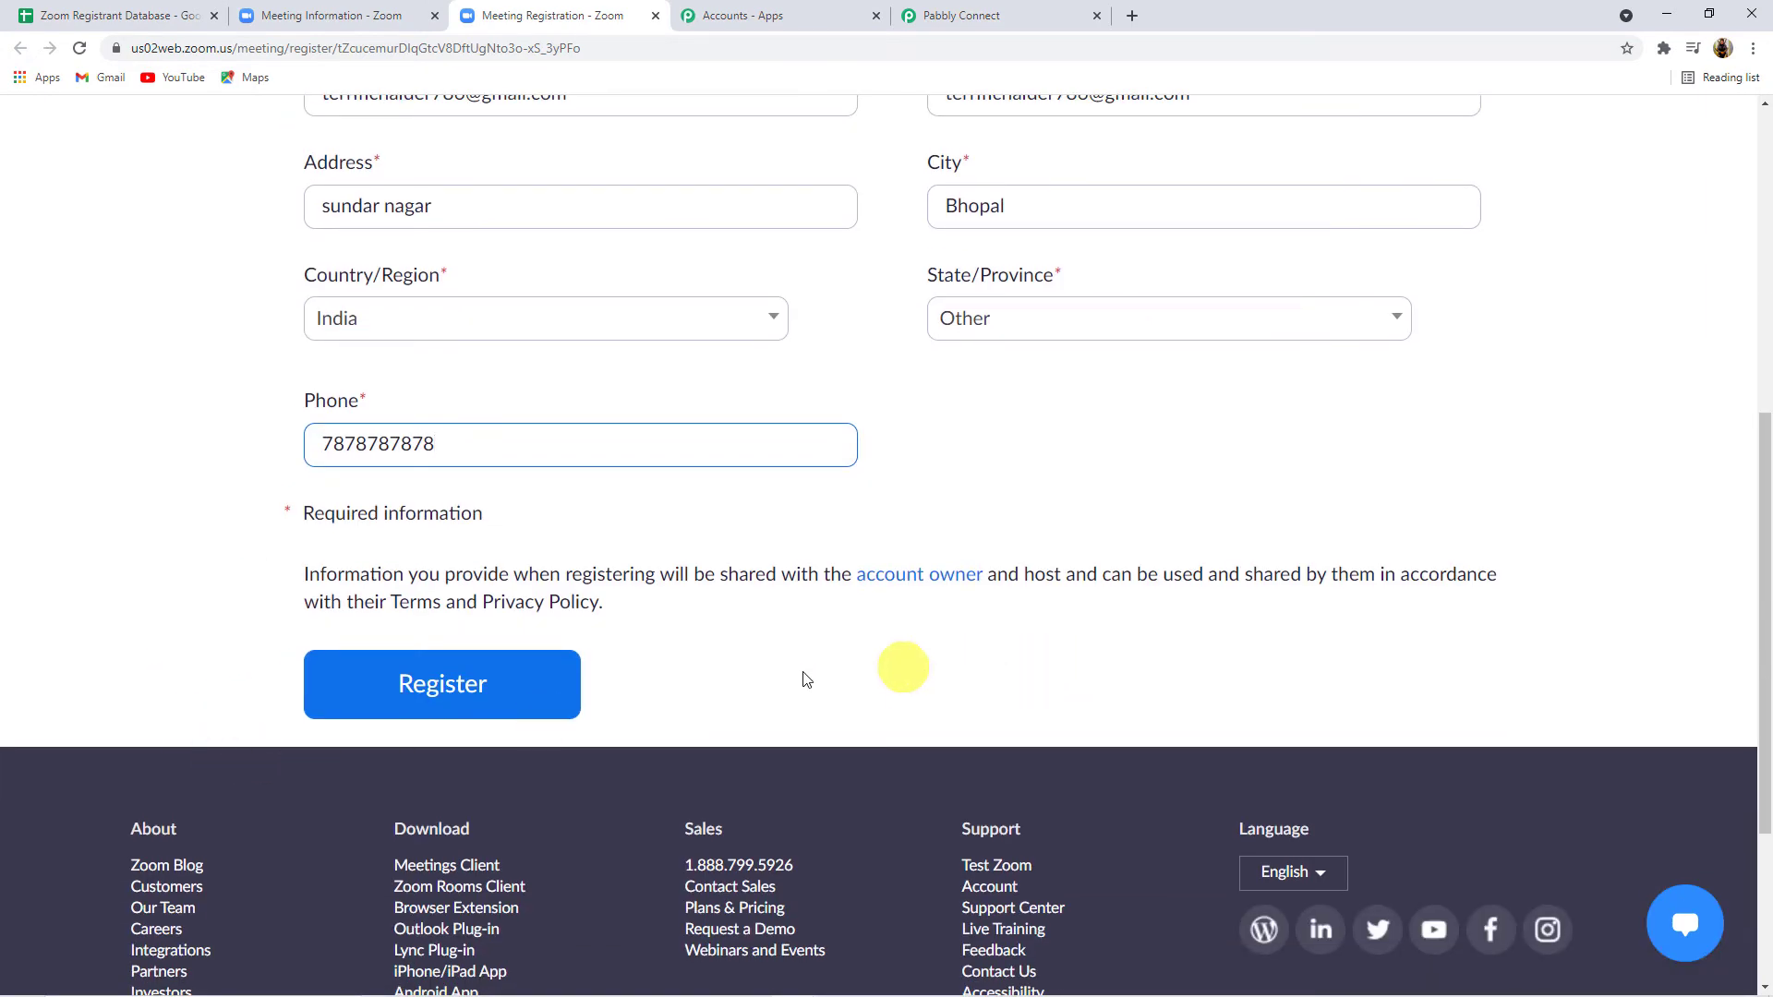
left_click(464, 716)
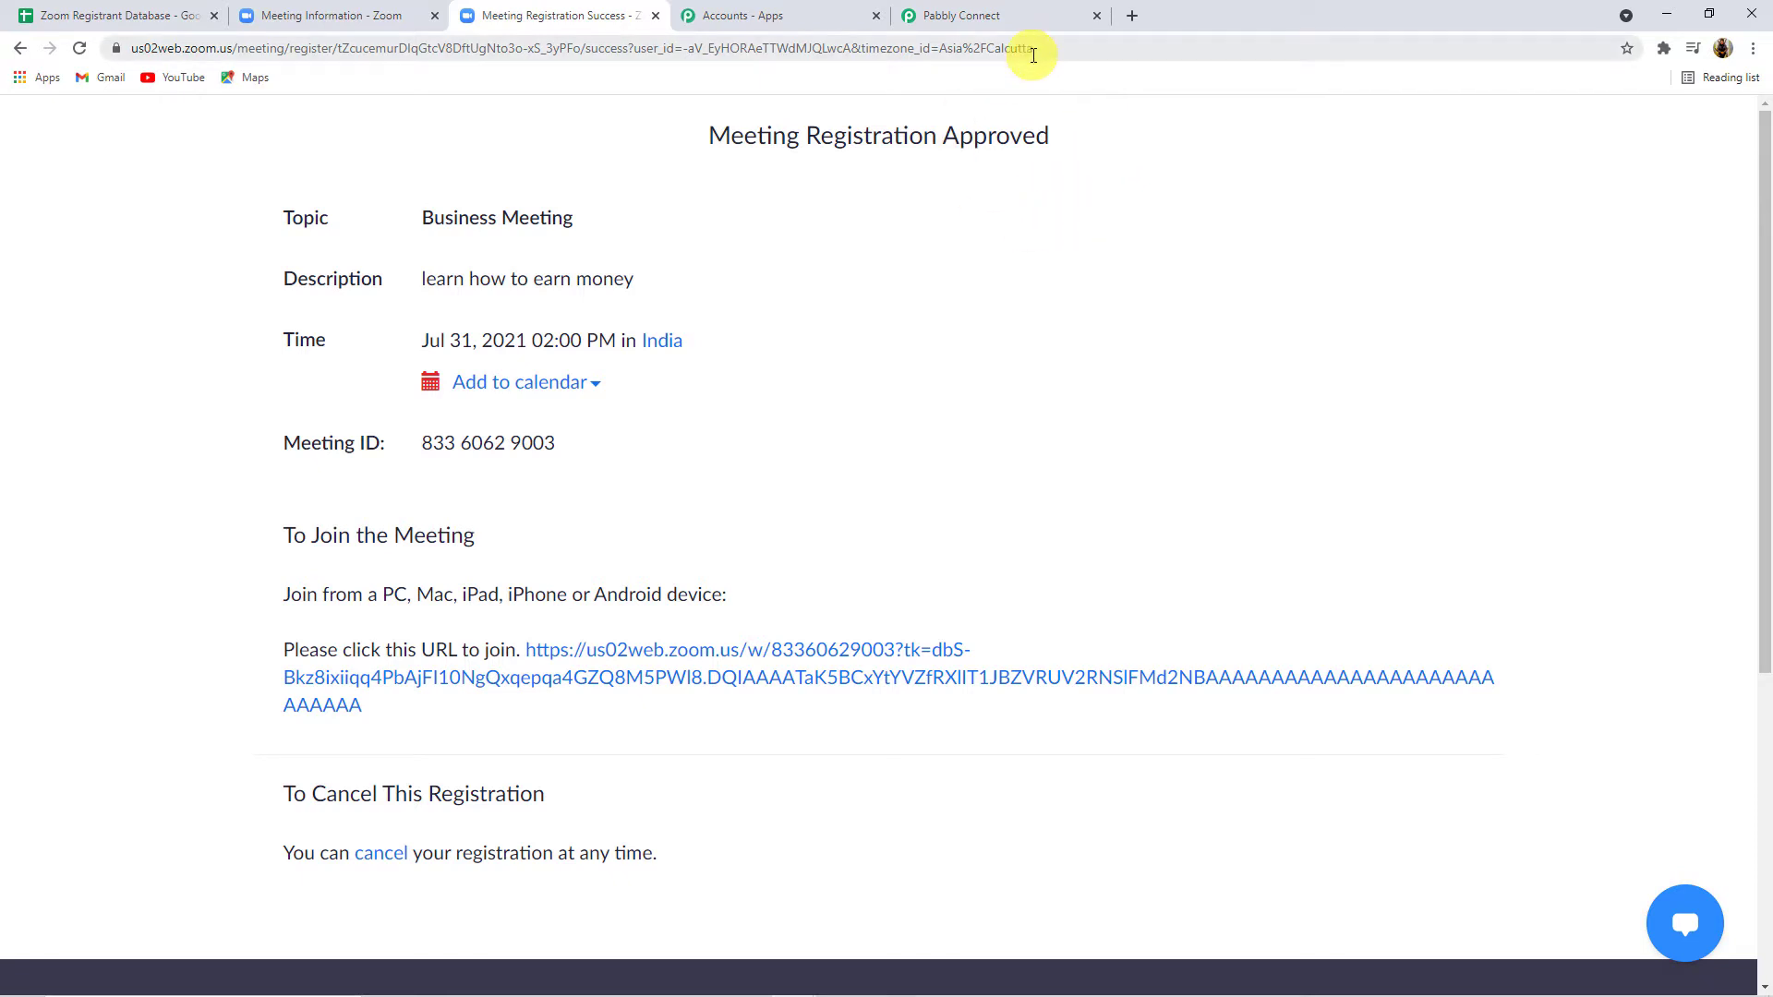
left_click(993, 16)
scroll(1627, 519, "down", 3)
scroll(1627, 524, "down", 2)
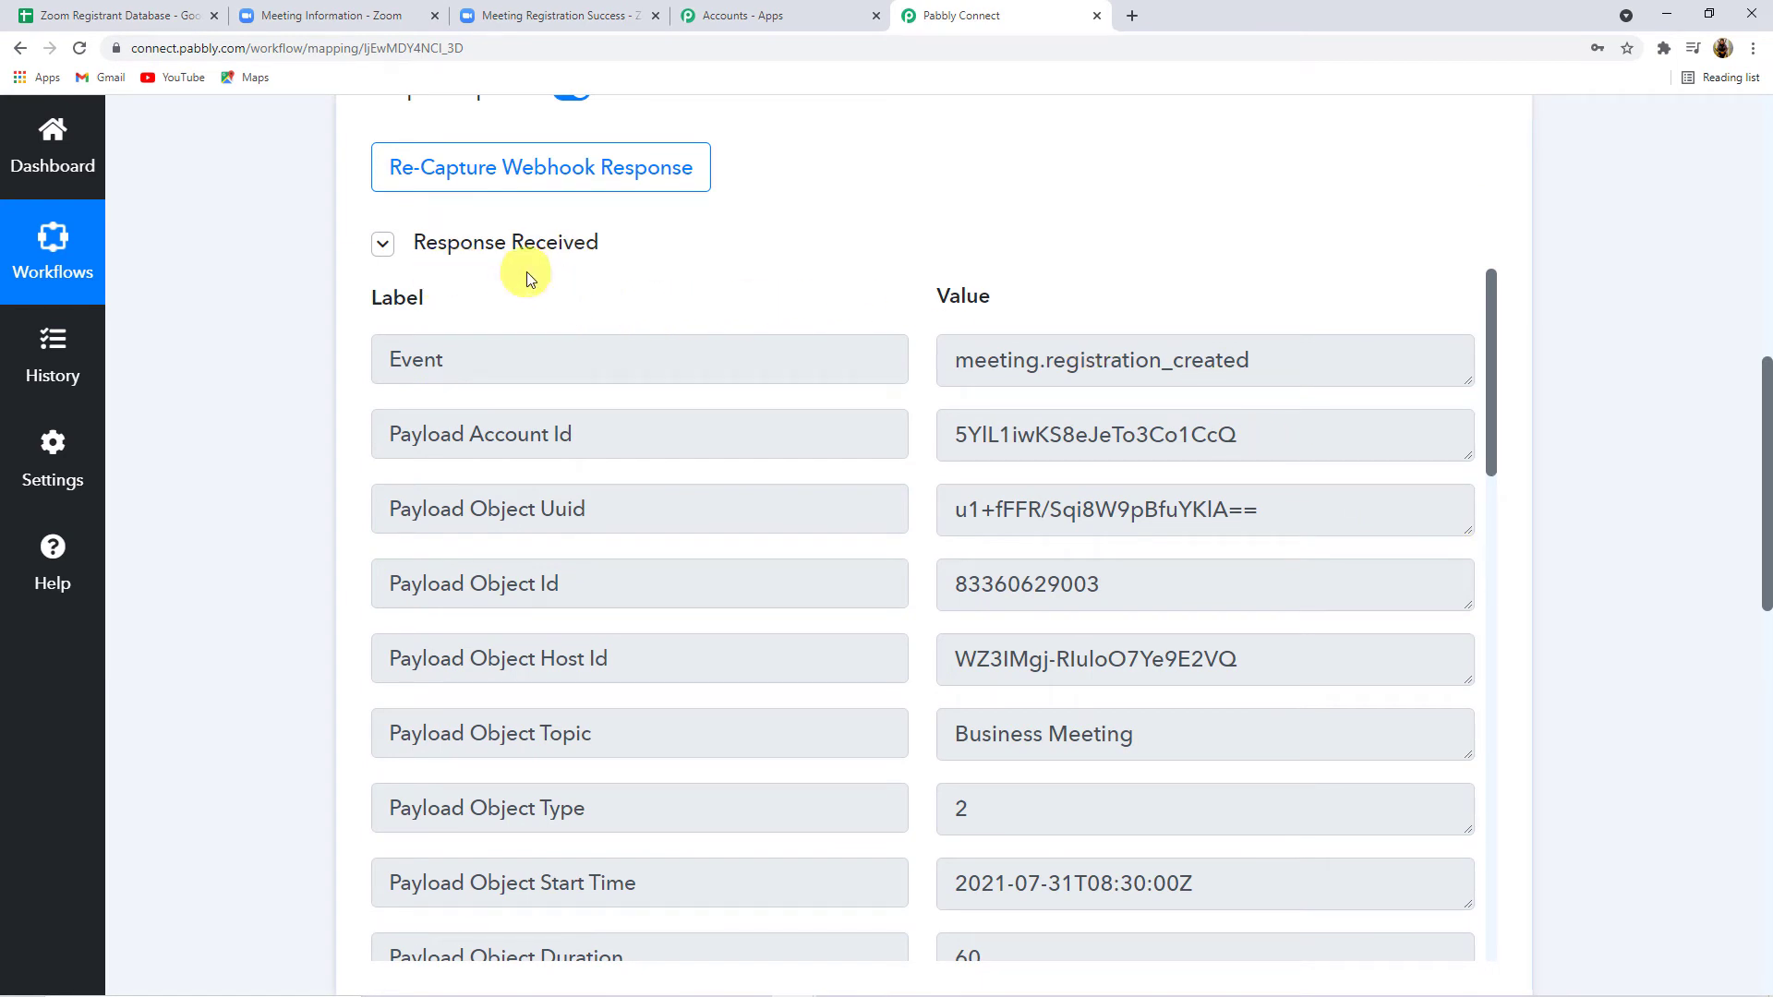
scroll(1247, 546, "down", 2)
scroll(1227, 606, "down", 3)
scroll(1229, 608, "down", 1)
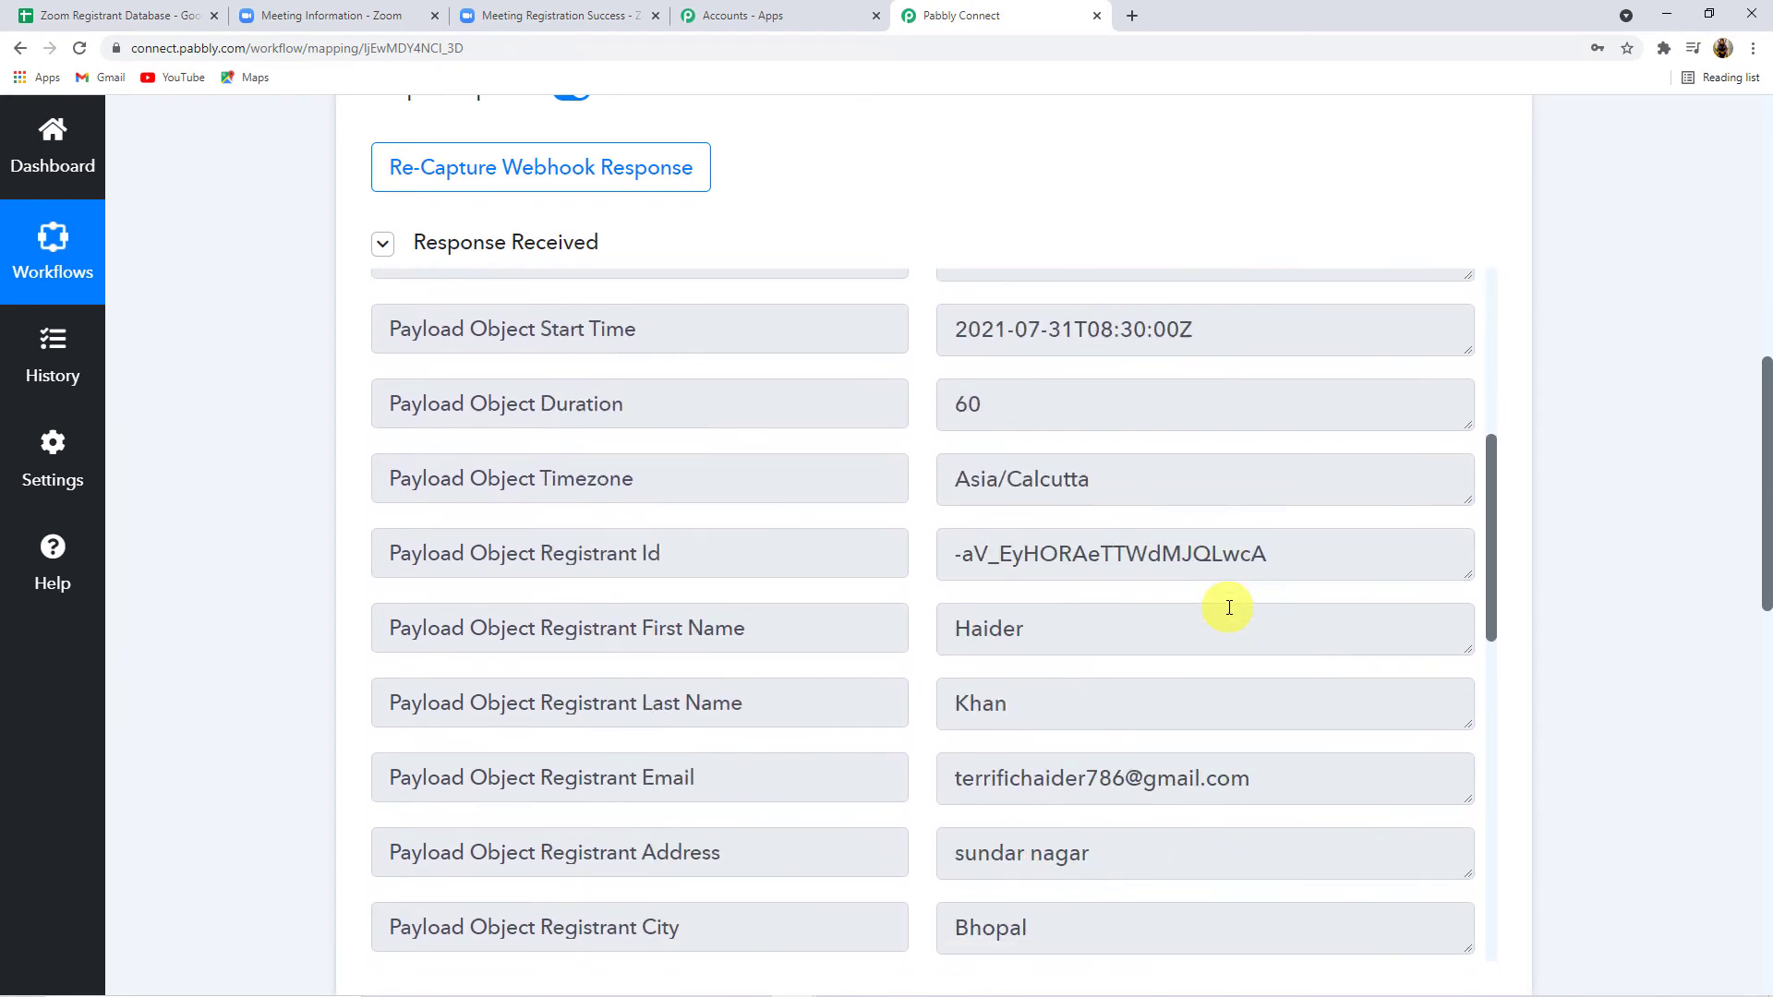
scroll(1229, 608, "down", 2)
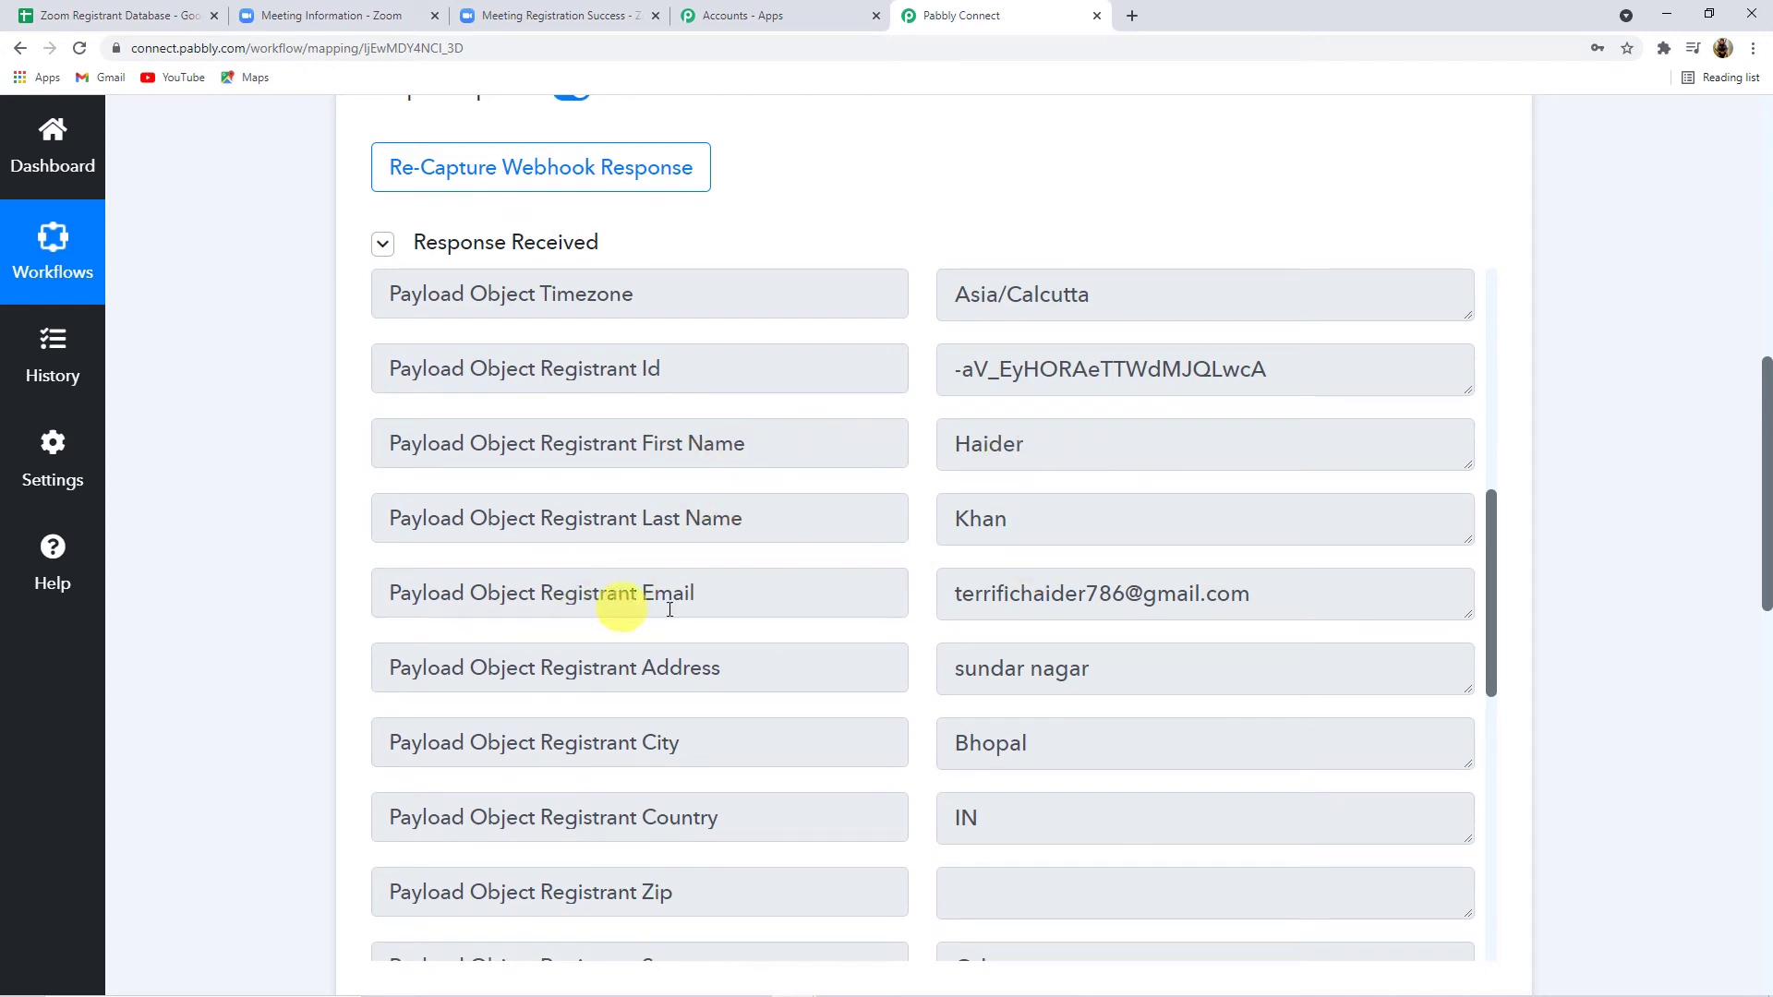
scroll(1159, 600, "down", 1)
scroll(1058, 591, "down", 2)
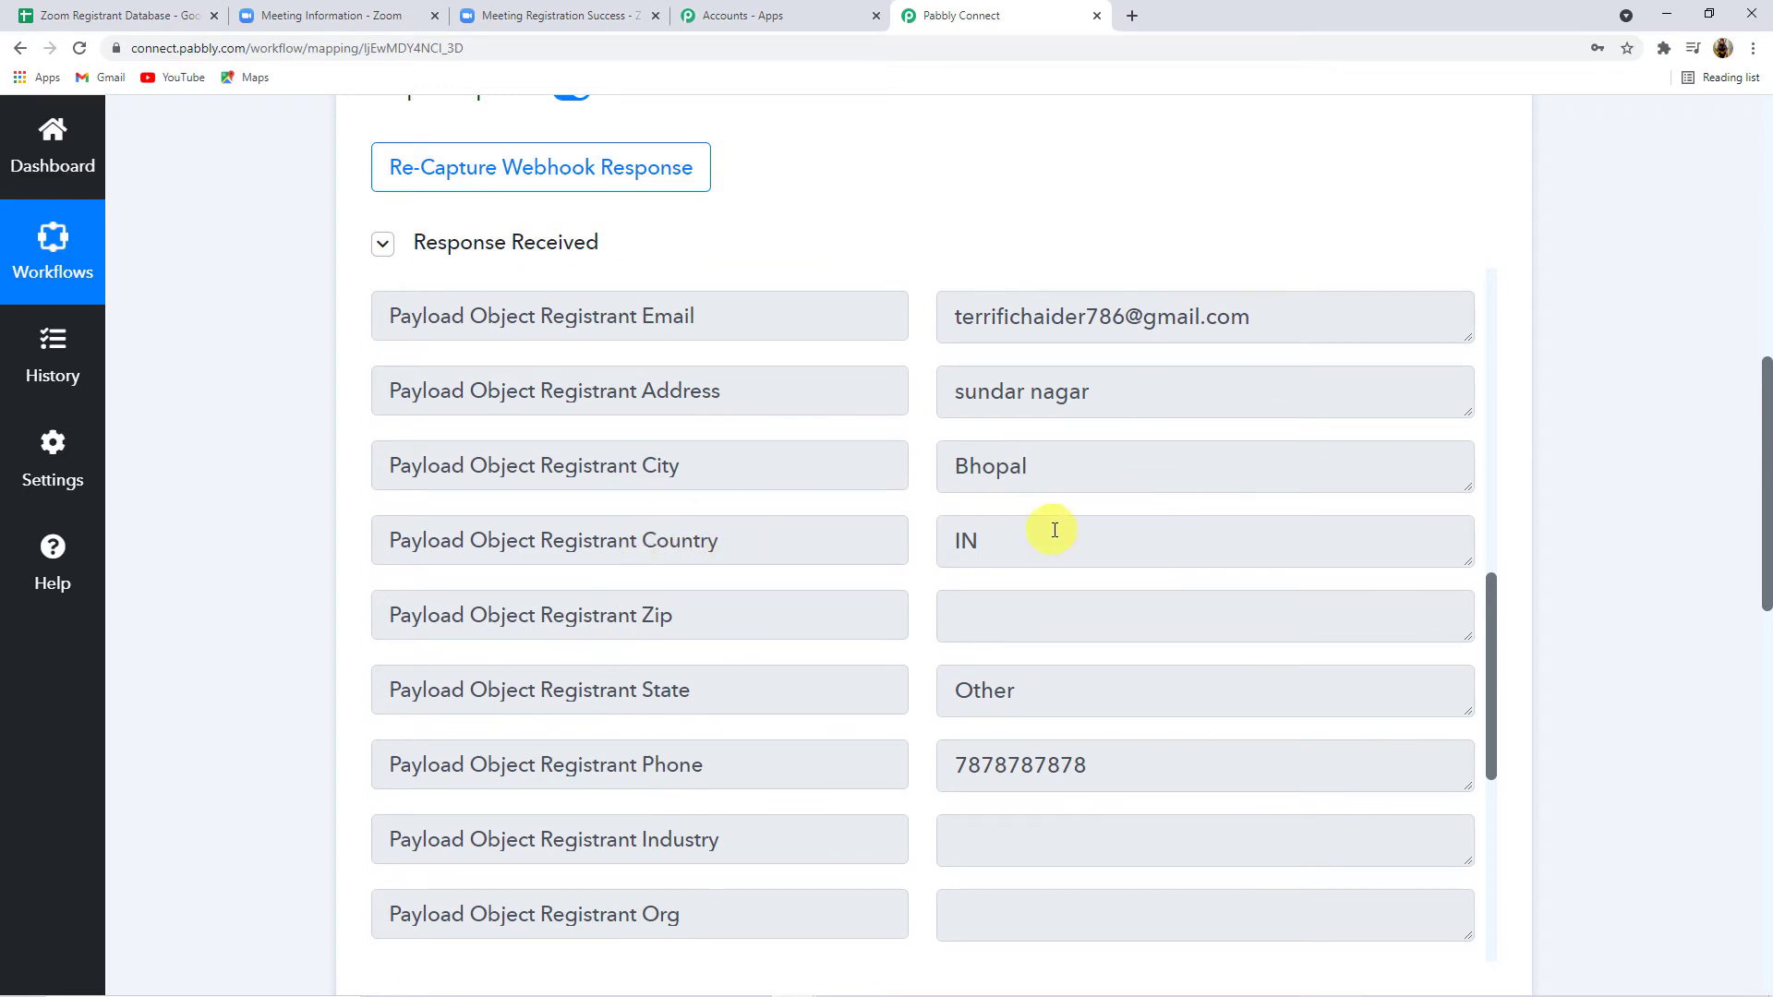
scroll(1055, 530, "down", 3)
scroll(1021, 517, "down", 2)
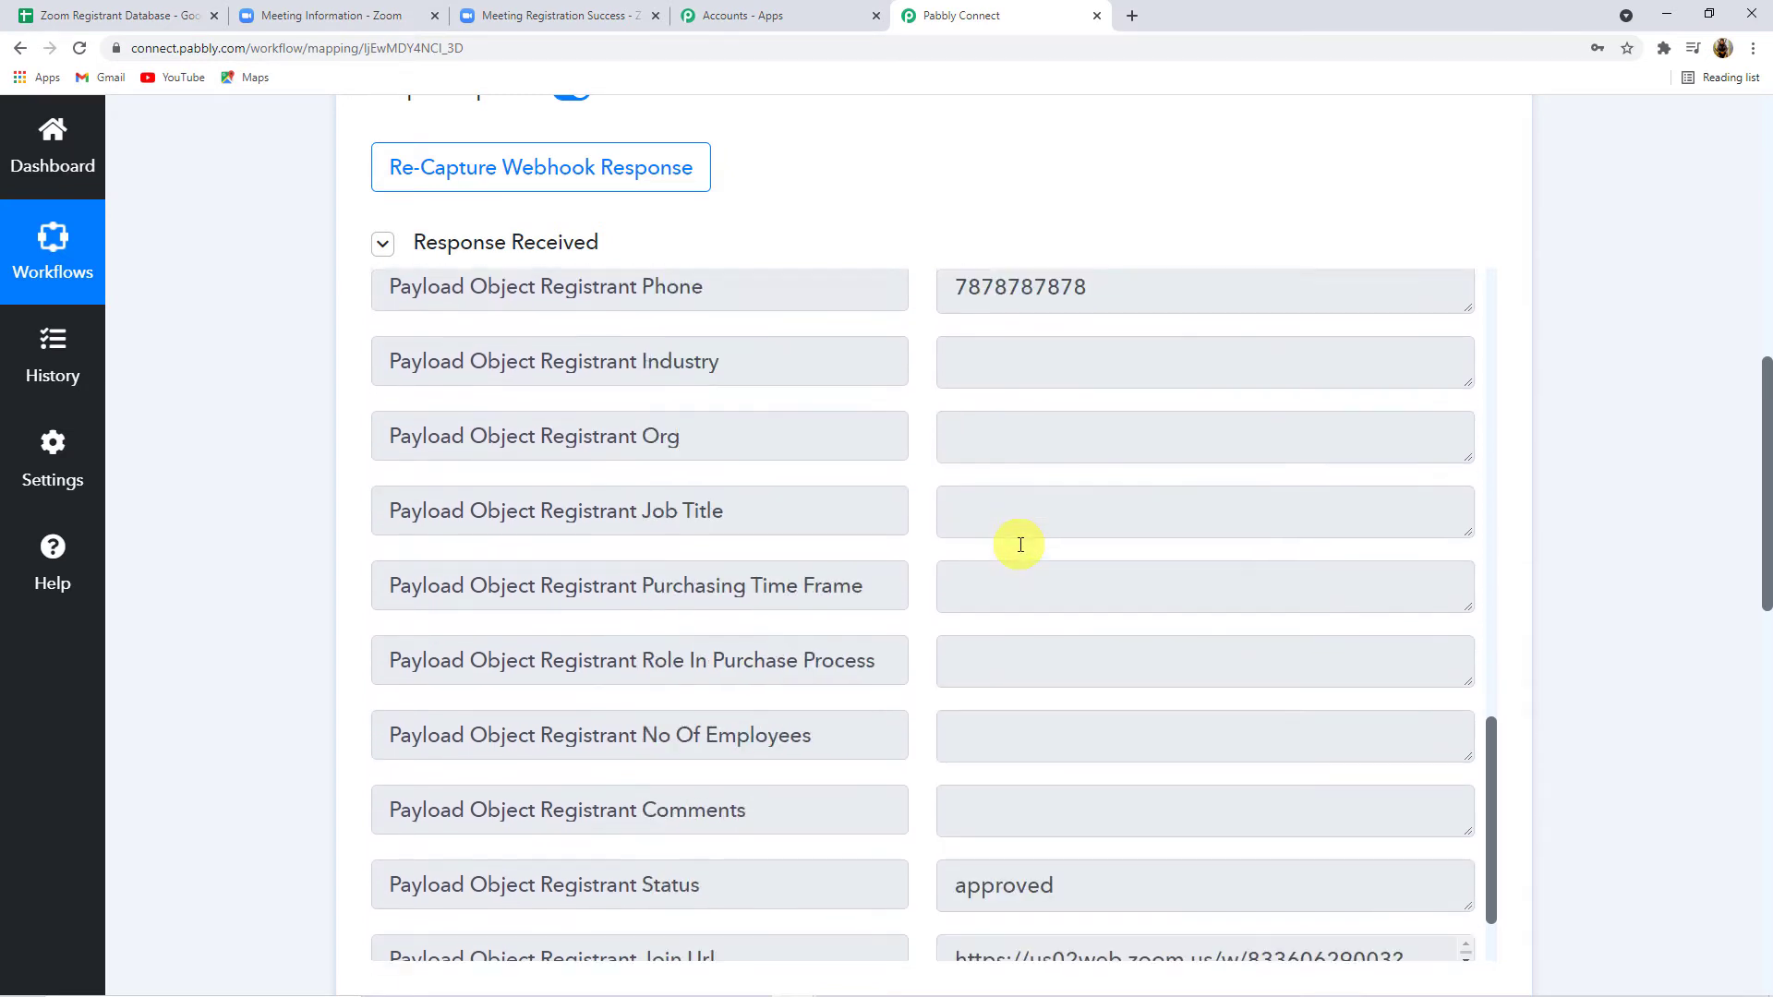
scroll(1022, 542, "down", 1)
scroll(1662, 600, "down", 4)
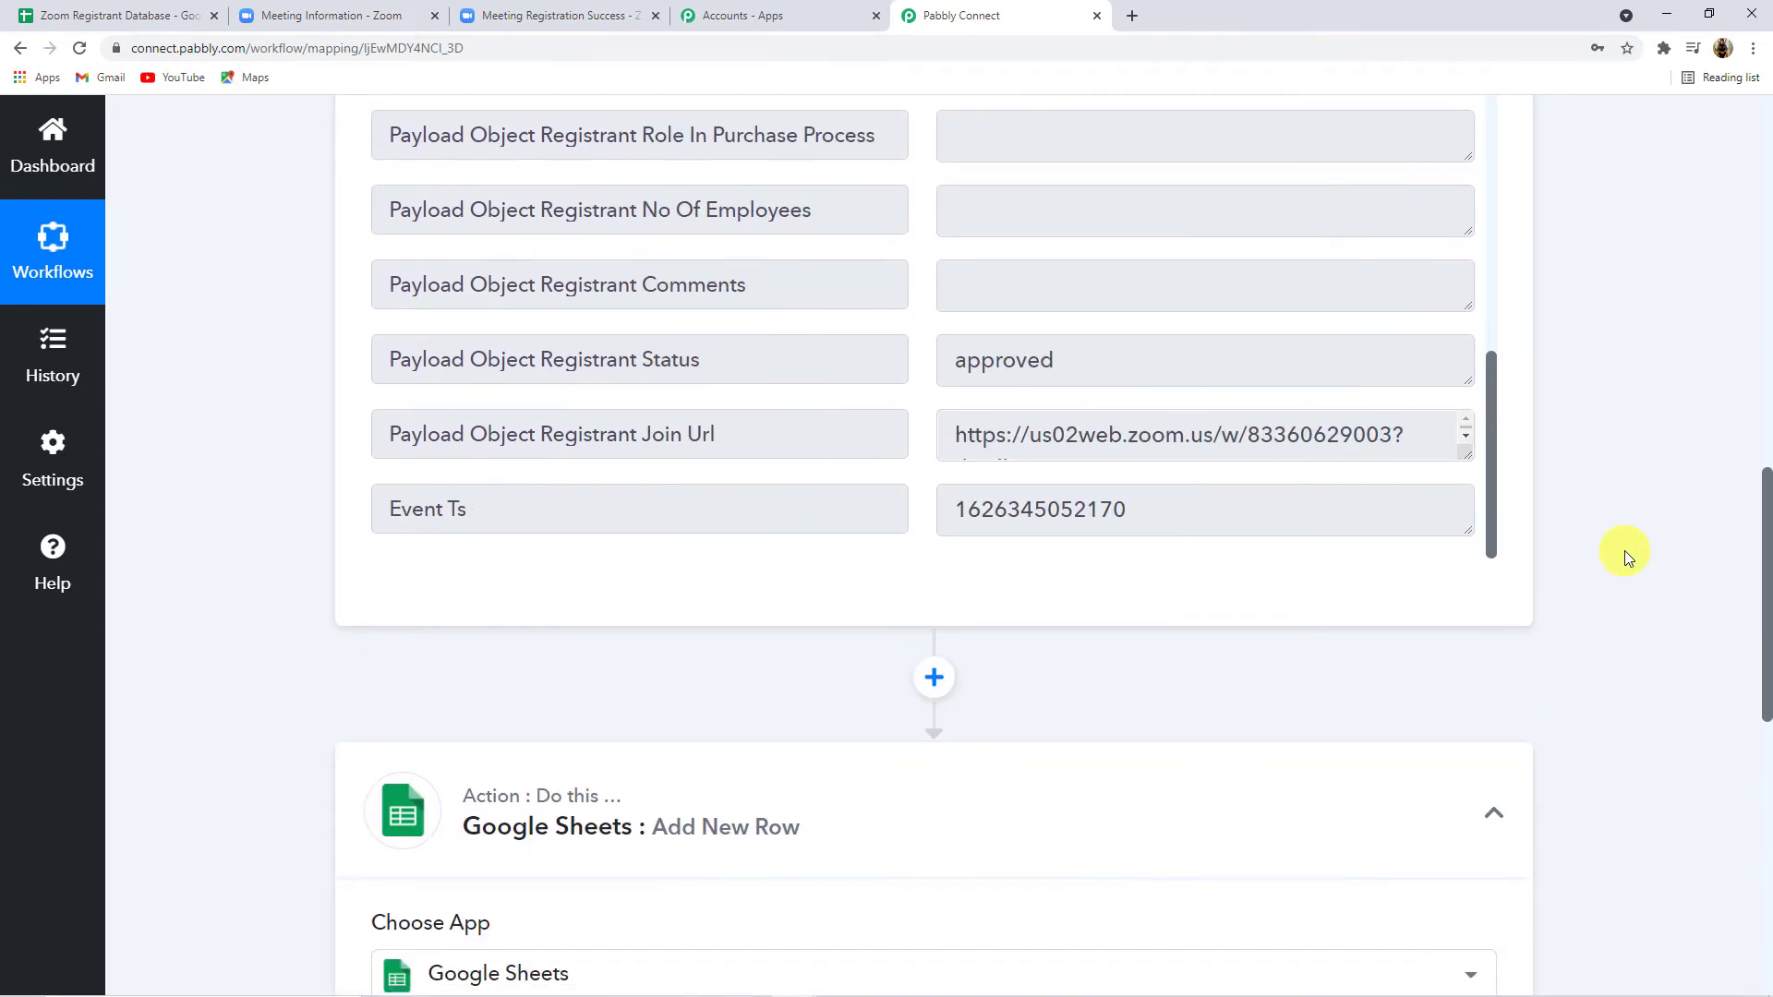
scroll(1625, 554, "down", 1)
scroll(1631, 554, "up", 3)
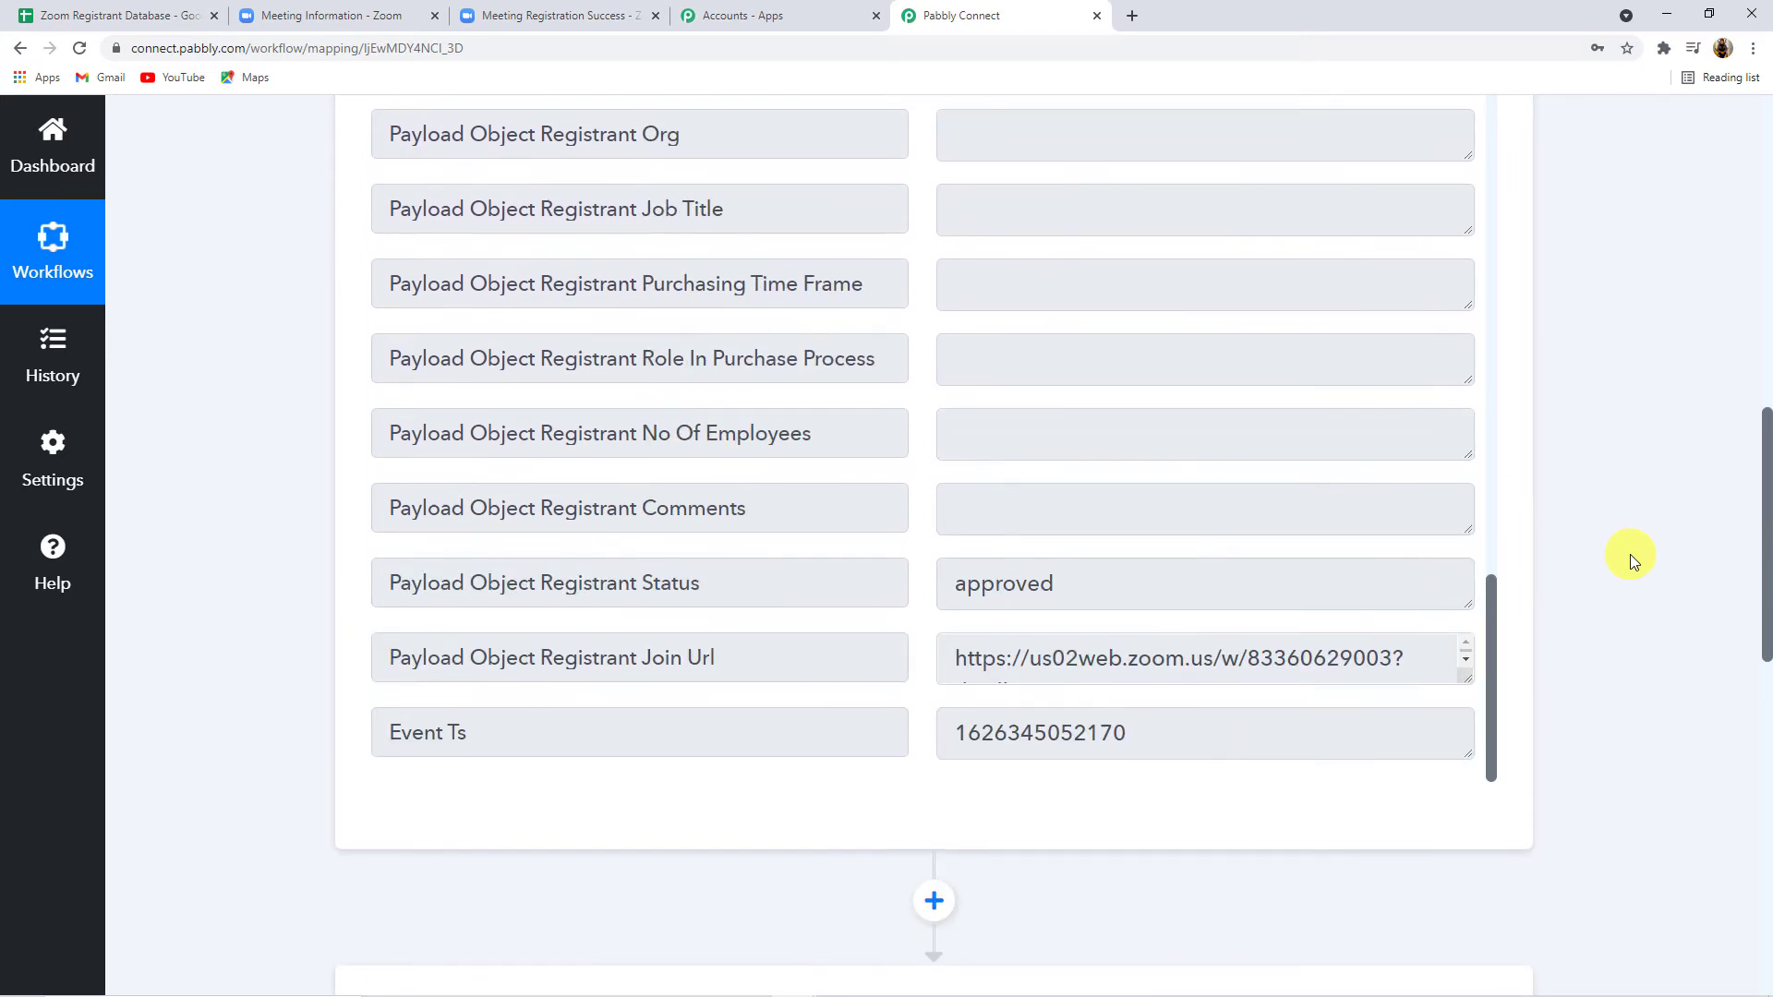
scroll(1631, 554, "up", 2)
scroll(1631, 554, "up", 2)
scroll(1630, 554, "up", 2)
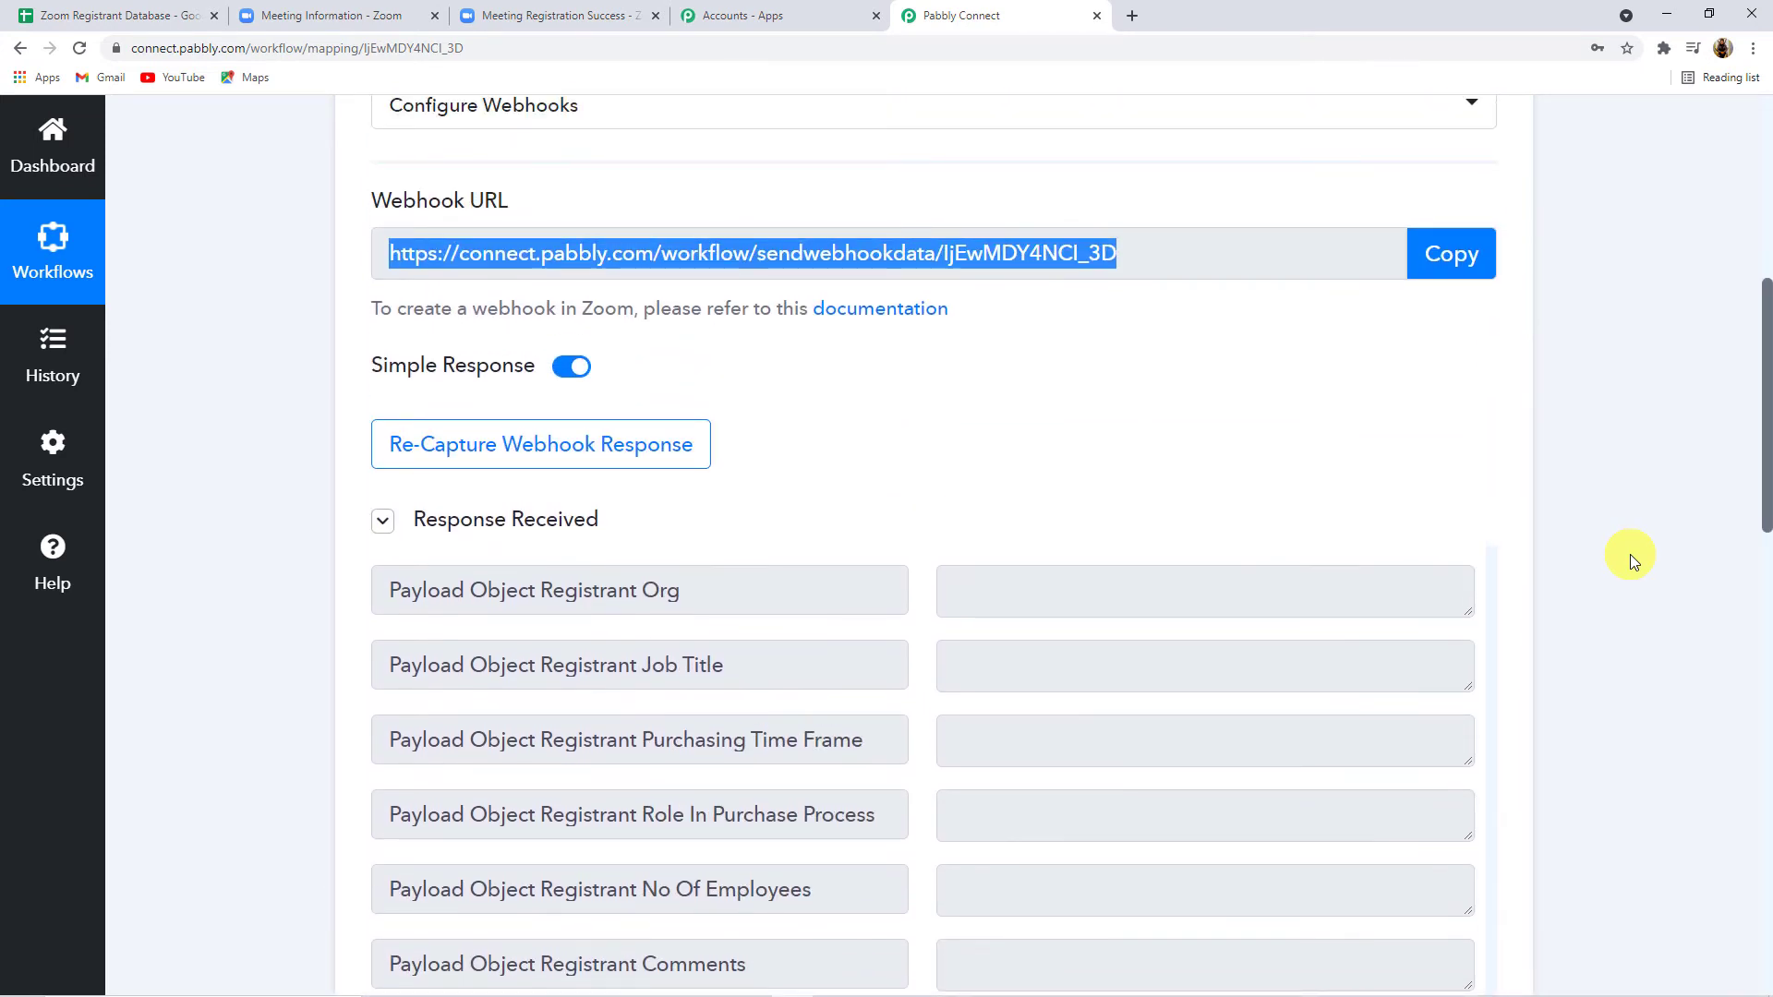
scroll(1631, 557, "up", 2)
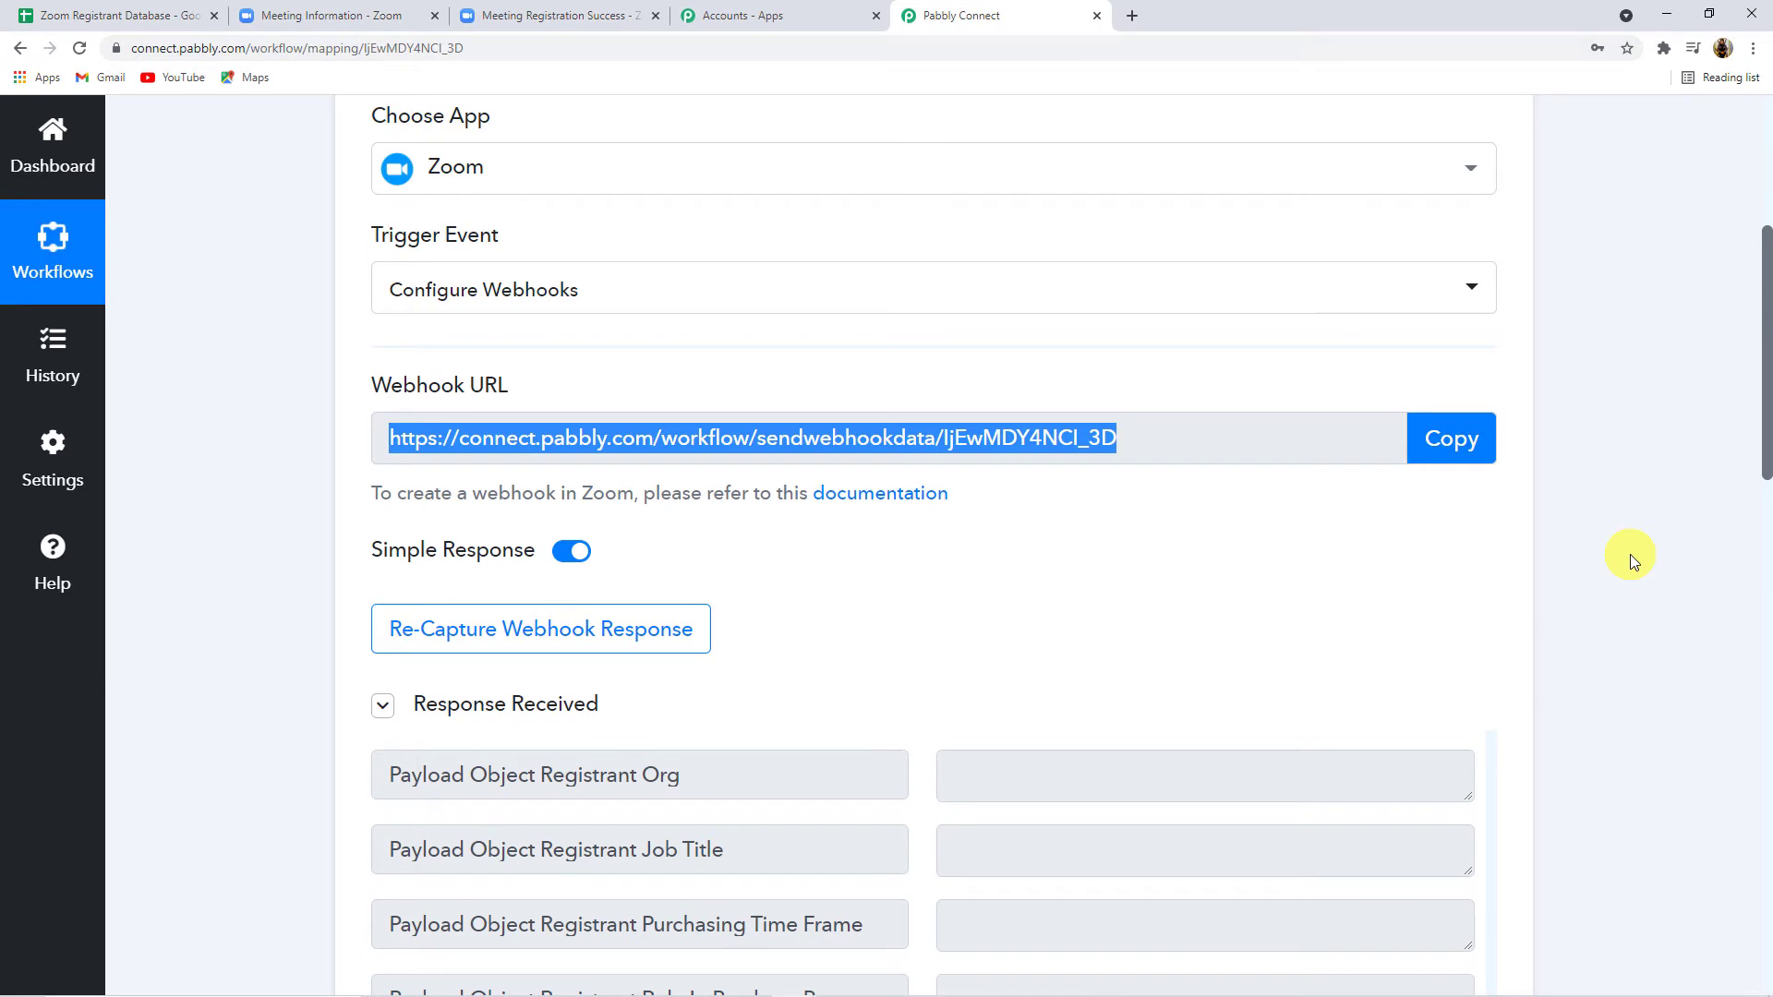
scroll(1631, 556, "up", 4)
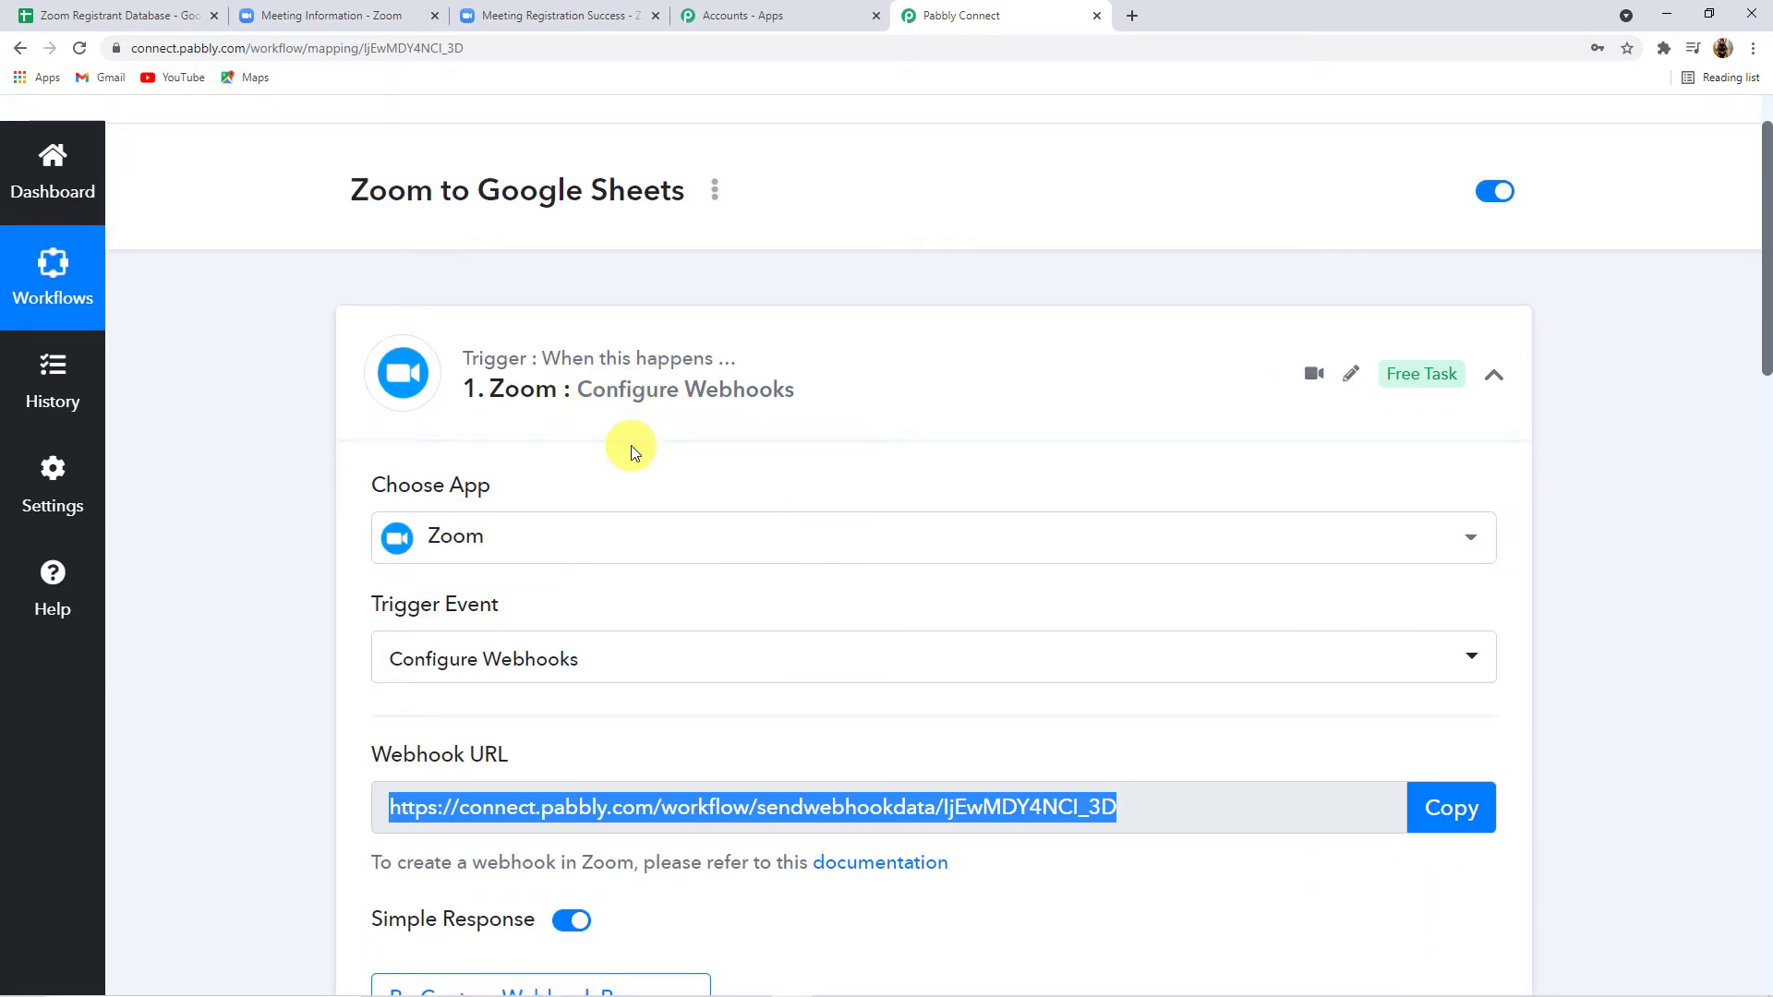
scroll(1635, 512, "down", 2)
scroll(1620, 489, "down", 3)
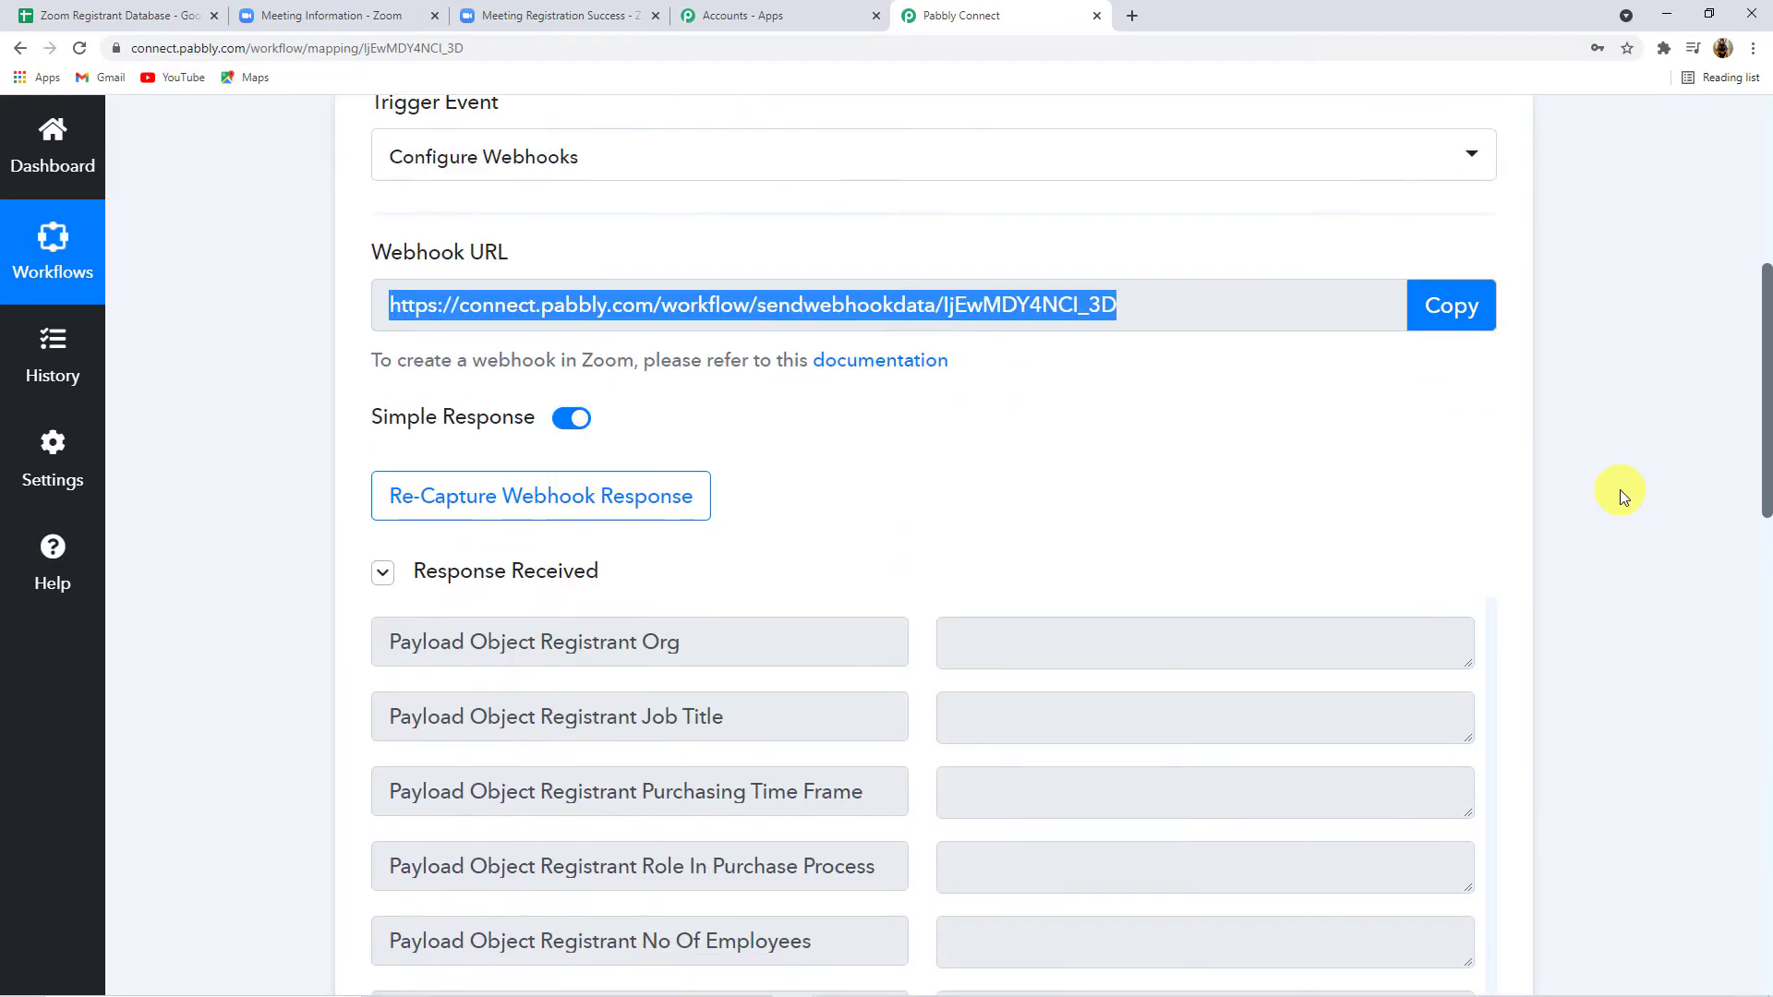
scroll(1619, 490, "down", 3)
scroll(1619, 489, "down", 5)
scroll(1620, 489, "down", 3)
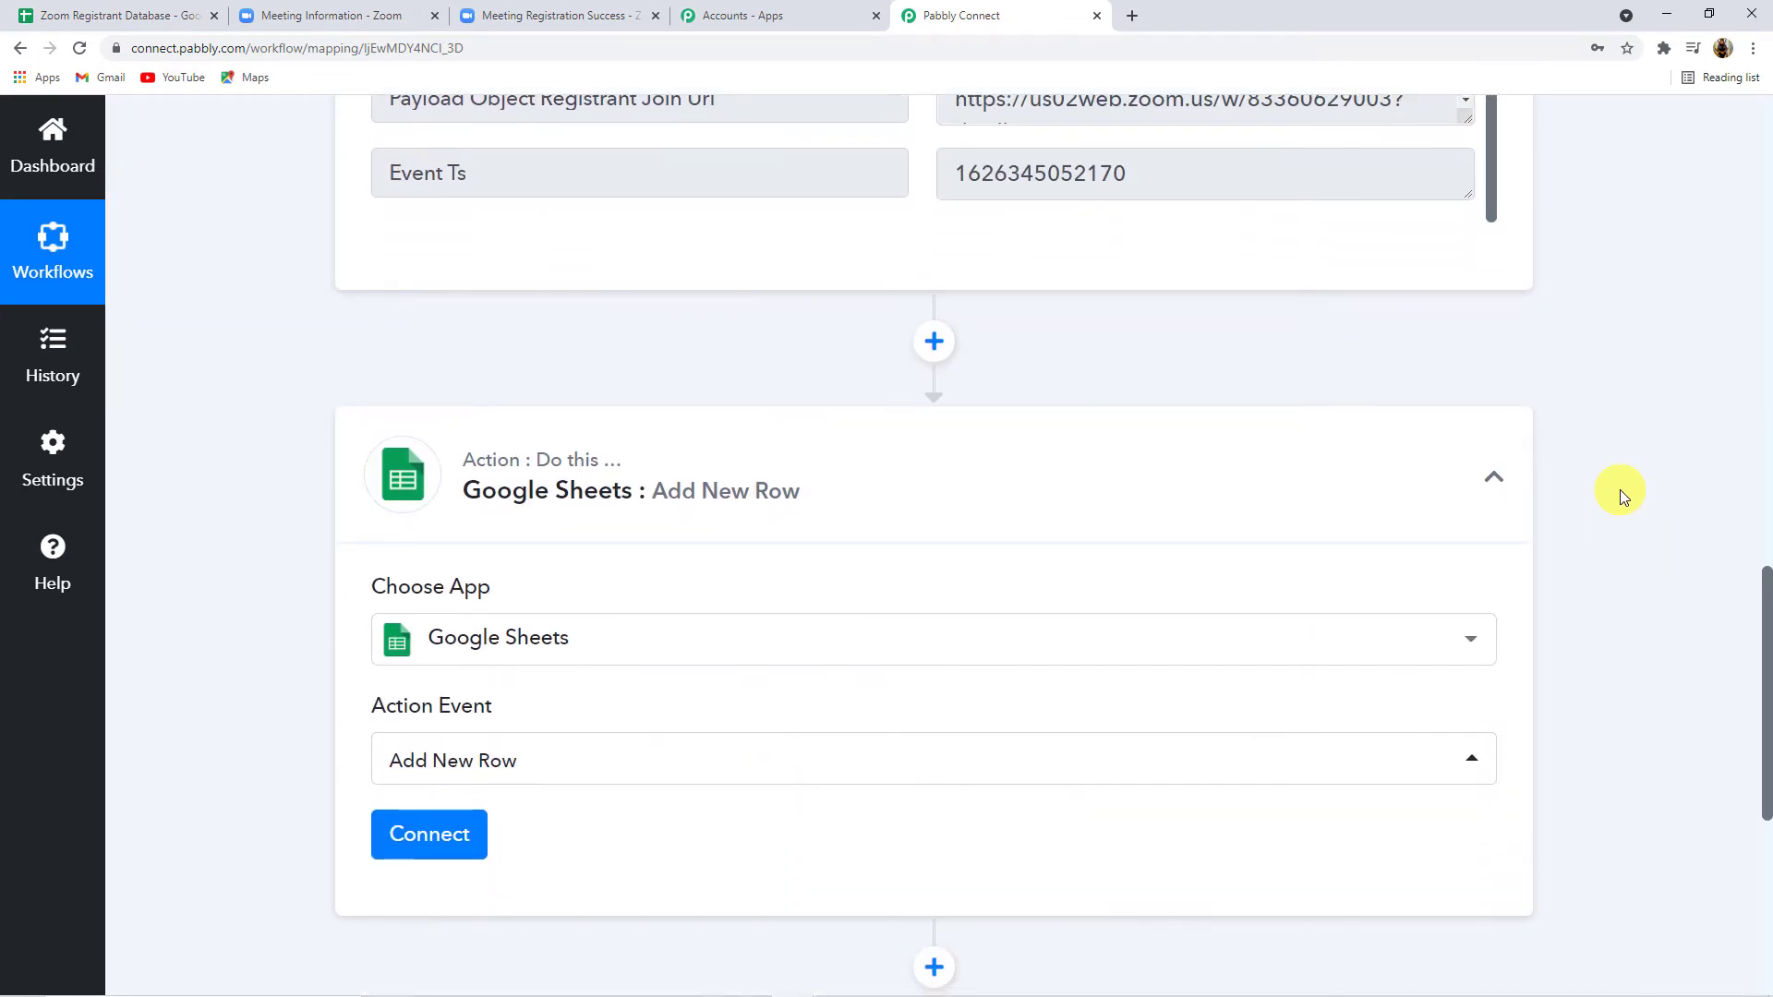
mouse_move(720, 490)
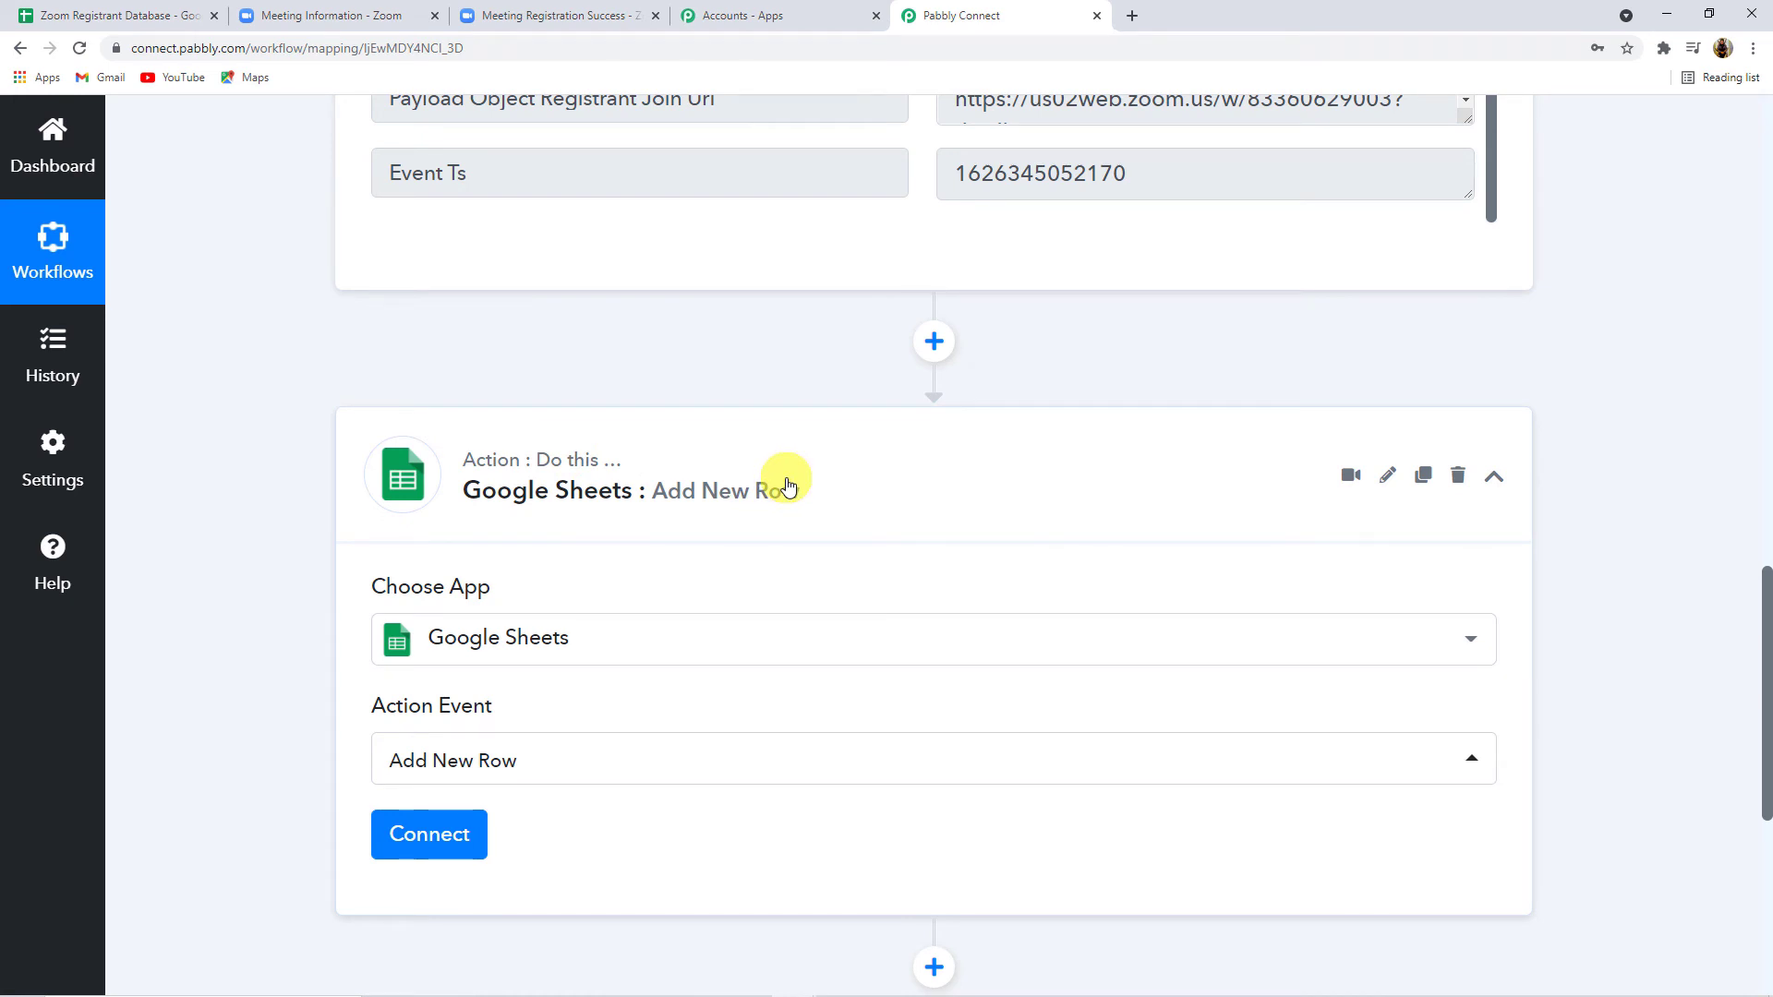
scroll(1326, 348, "up", 4)
scroll(1322, 345, "up", 3)
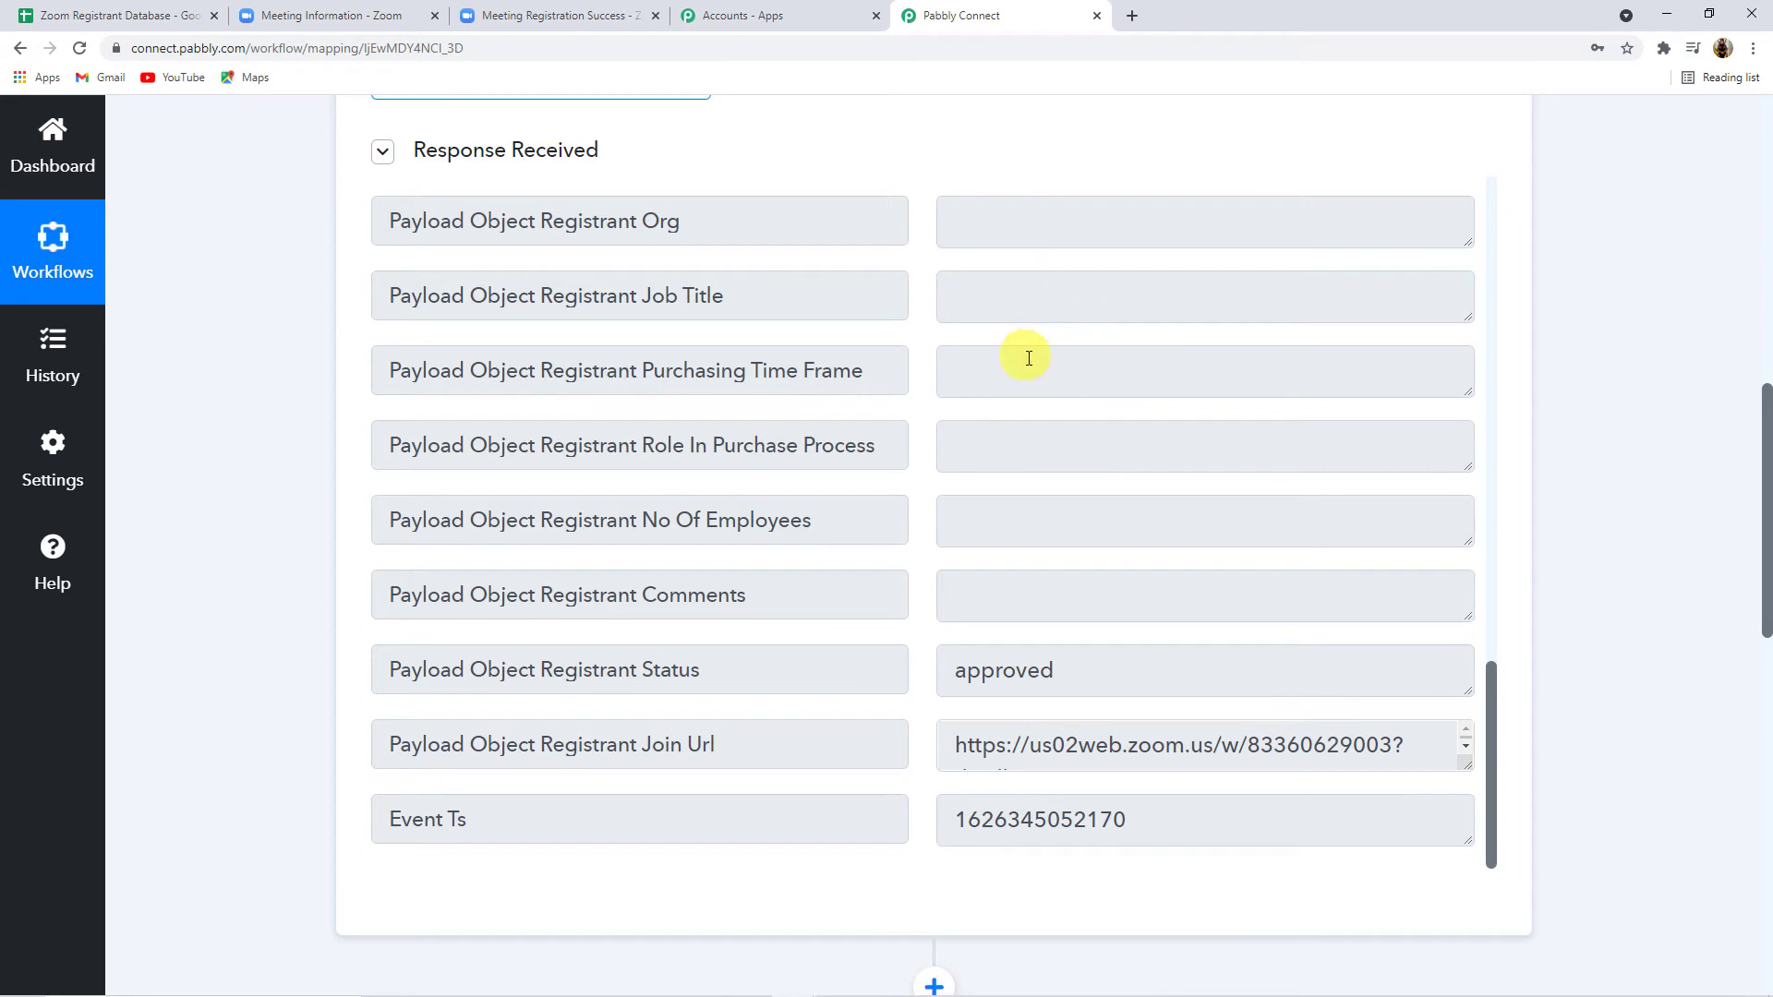
scroll(1137, 467, "down", 4)
scroll(924, 464, "down", 2)
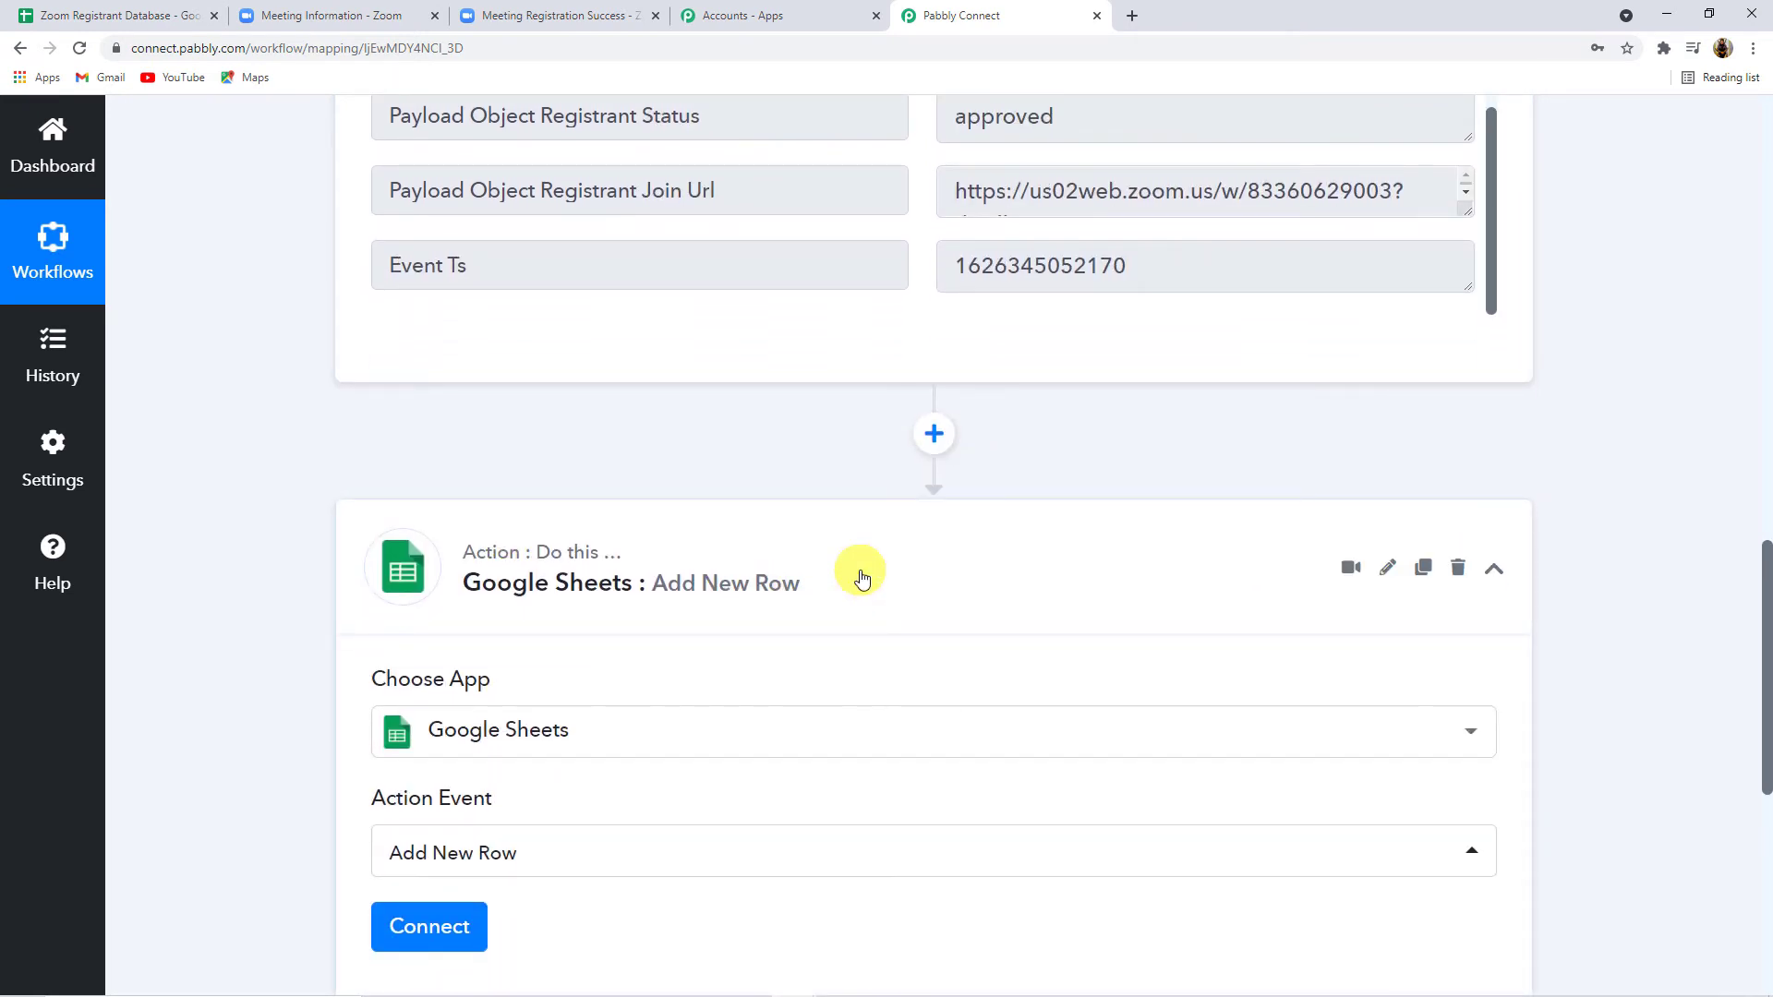
scroll(859, 577, "down", 2)
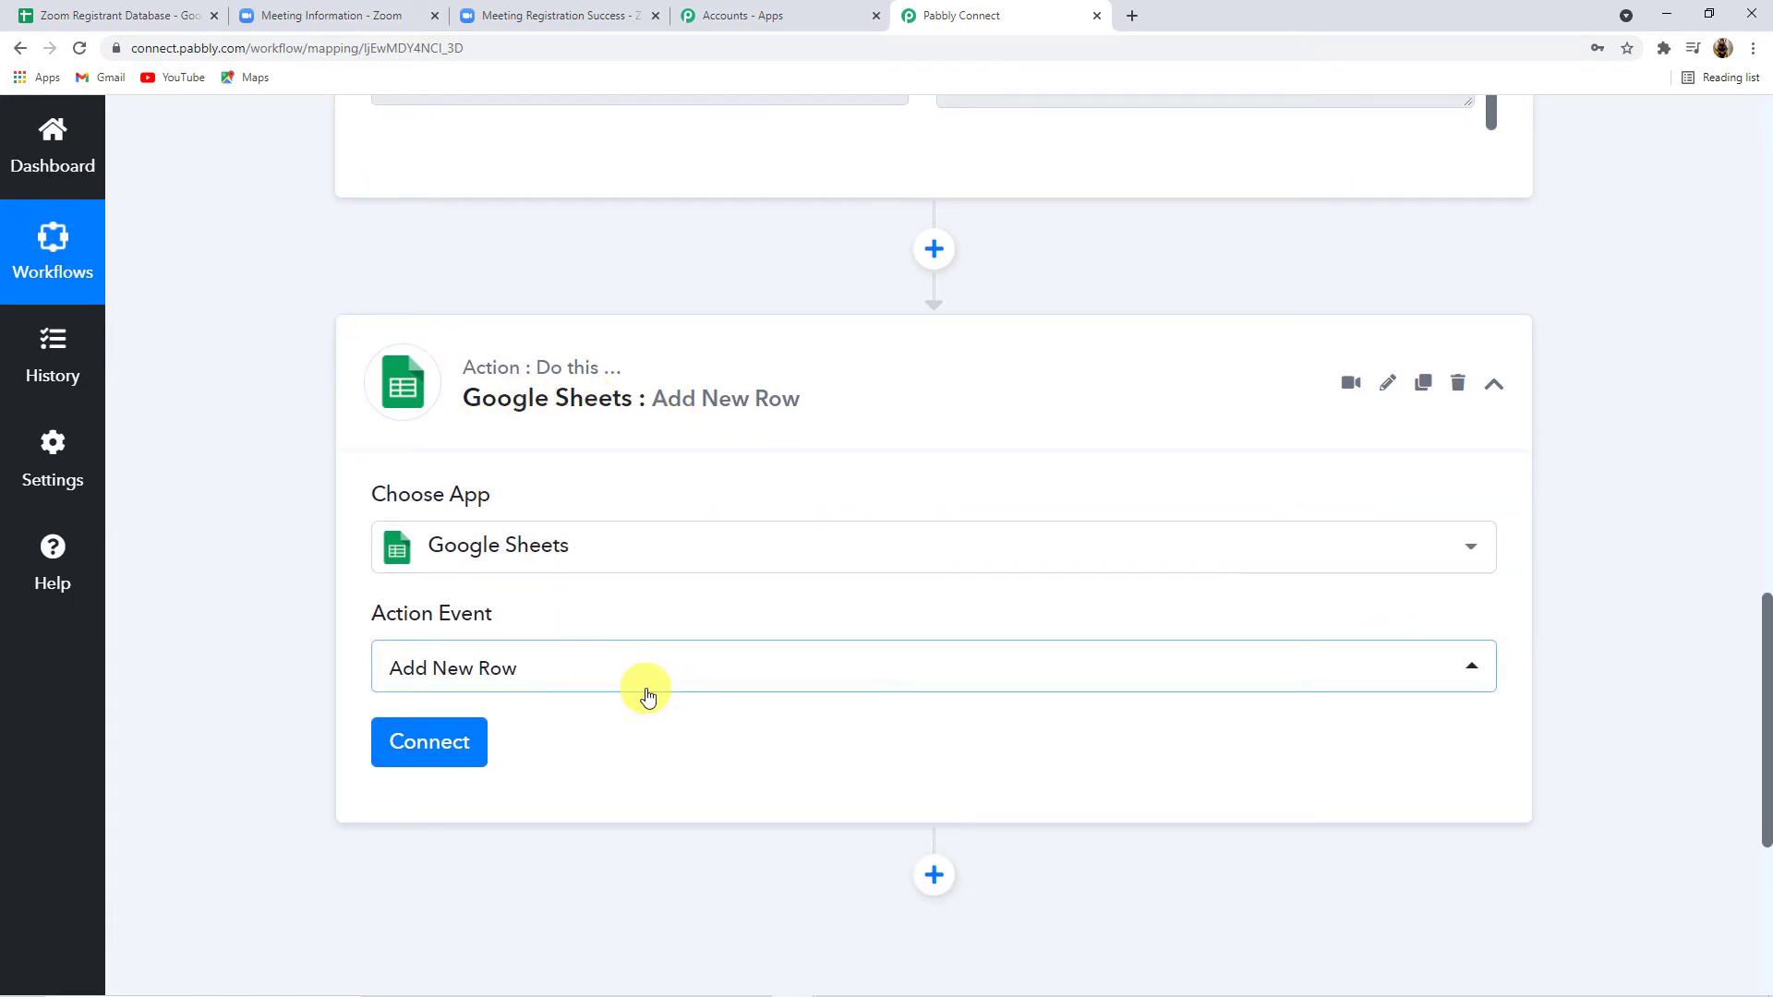
Add a new Google Sheets connection for the Add New Row action and begin Google authorization
left_click(436, 755)
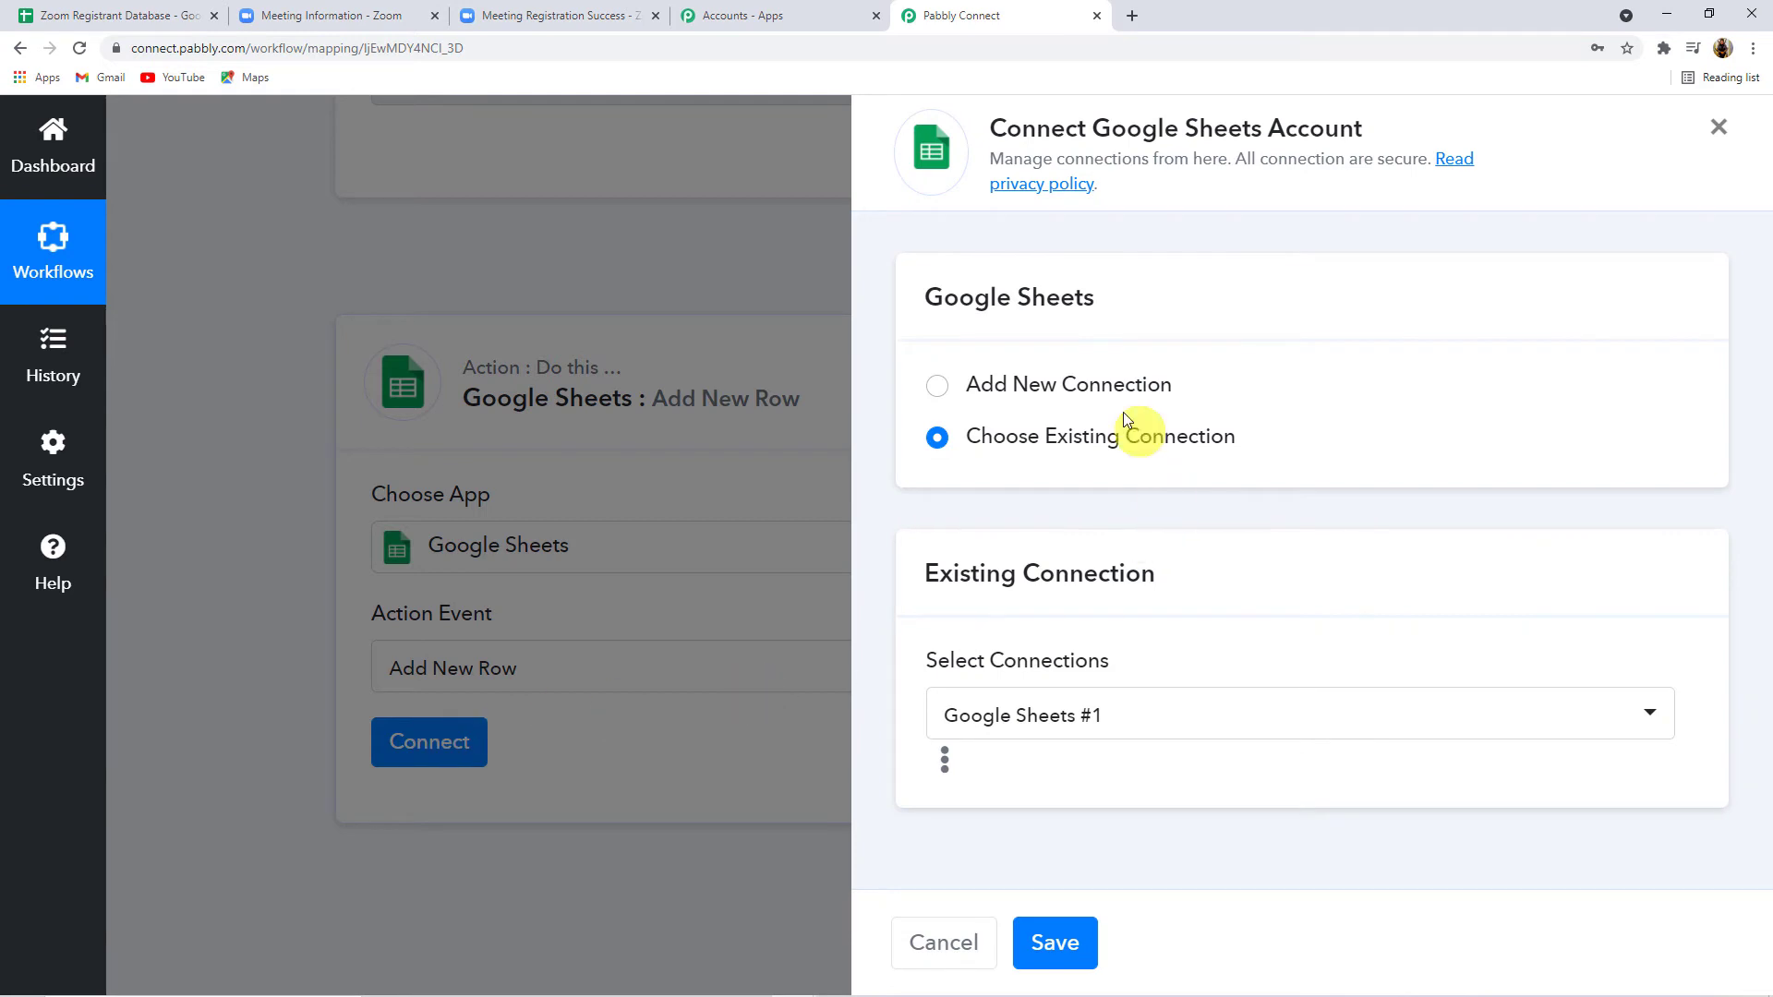
left_click(939, 387)
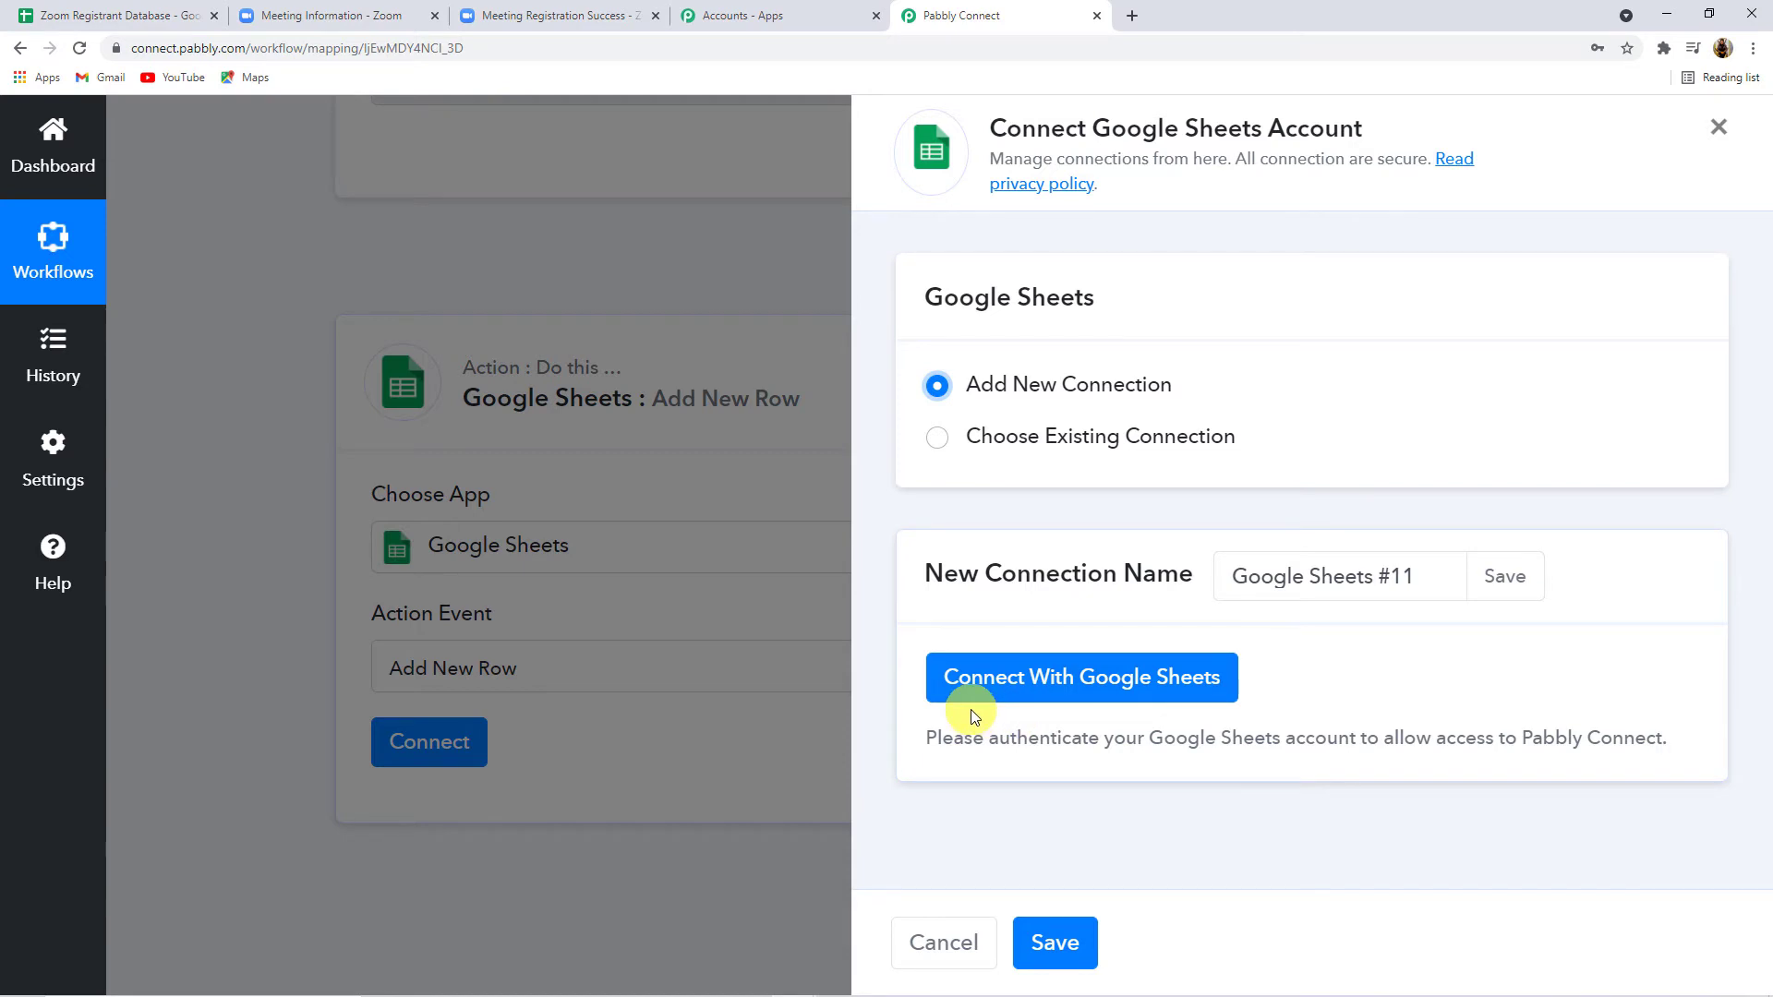
left_click(1016, 693)
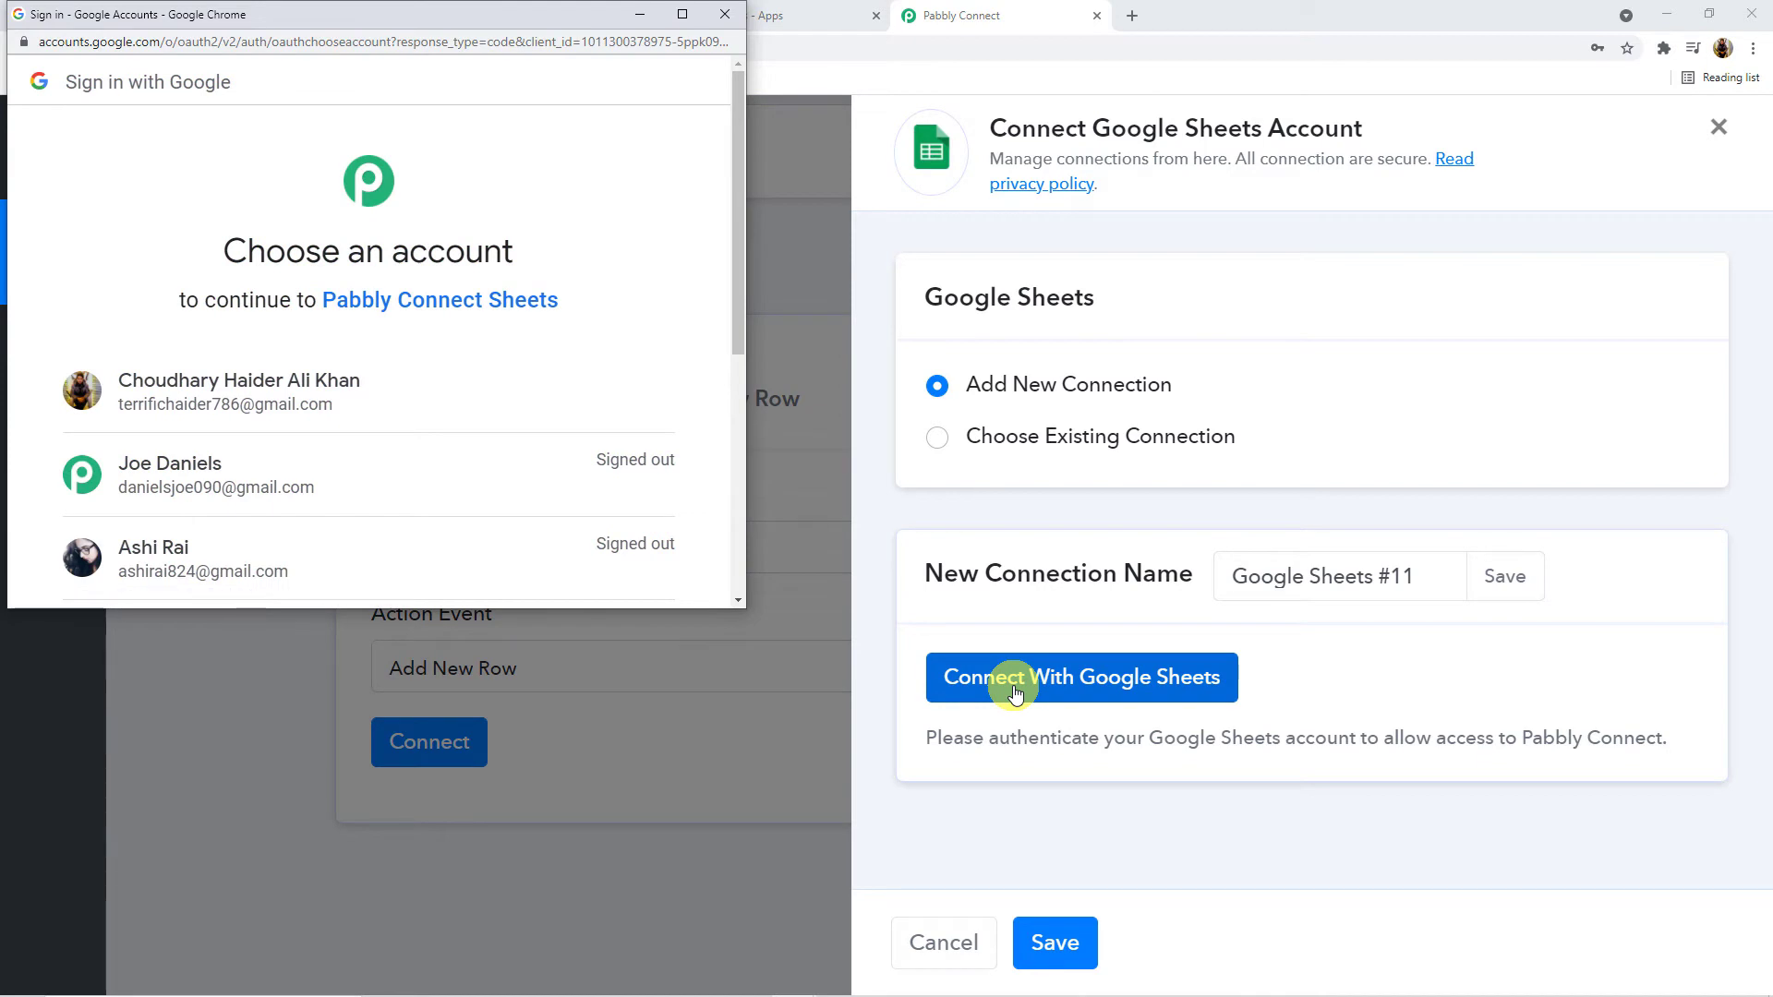
scroll(242, 411, "down", 2)
scroll(258, 425, "down", 2)
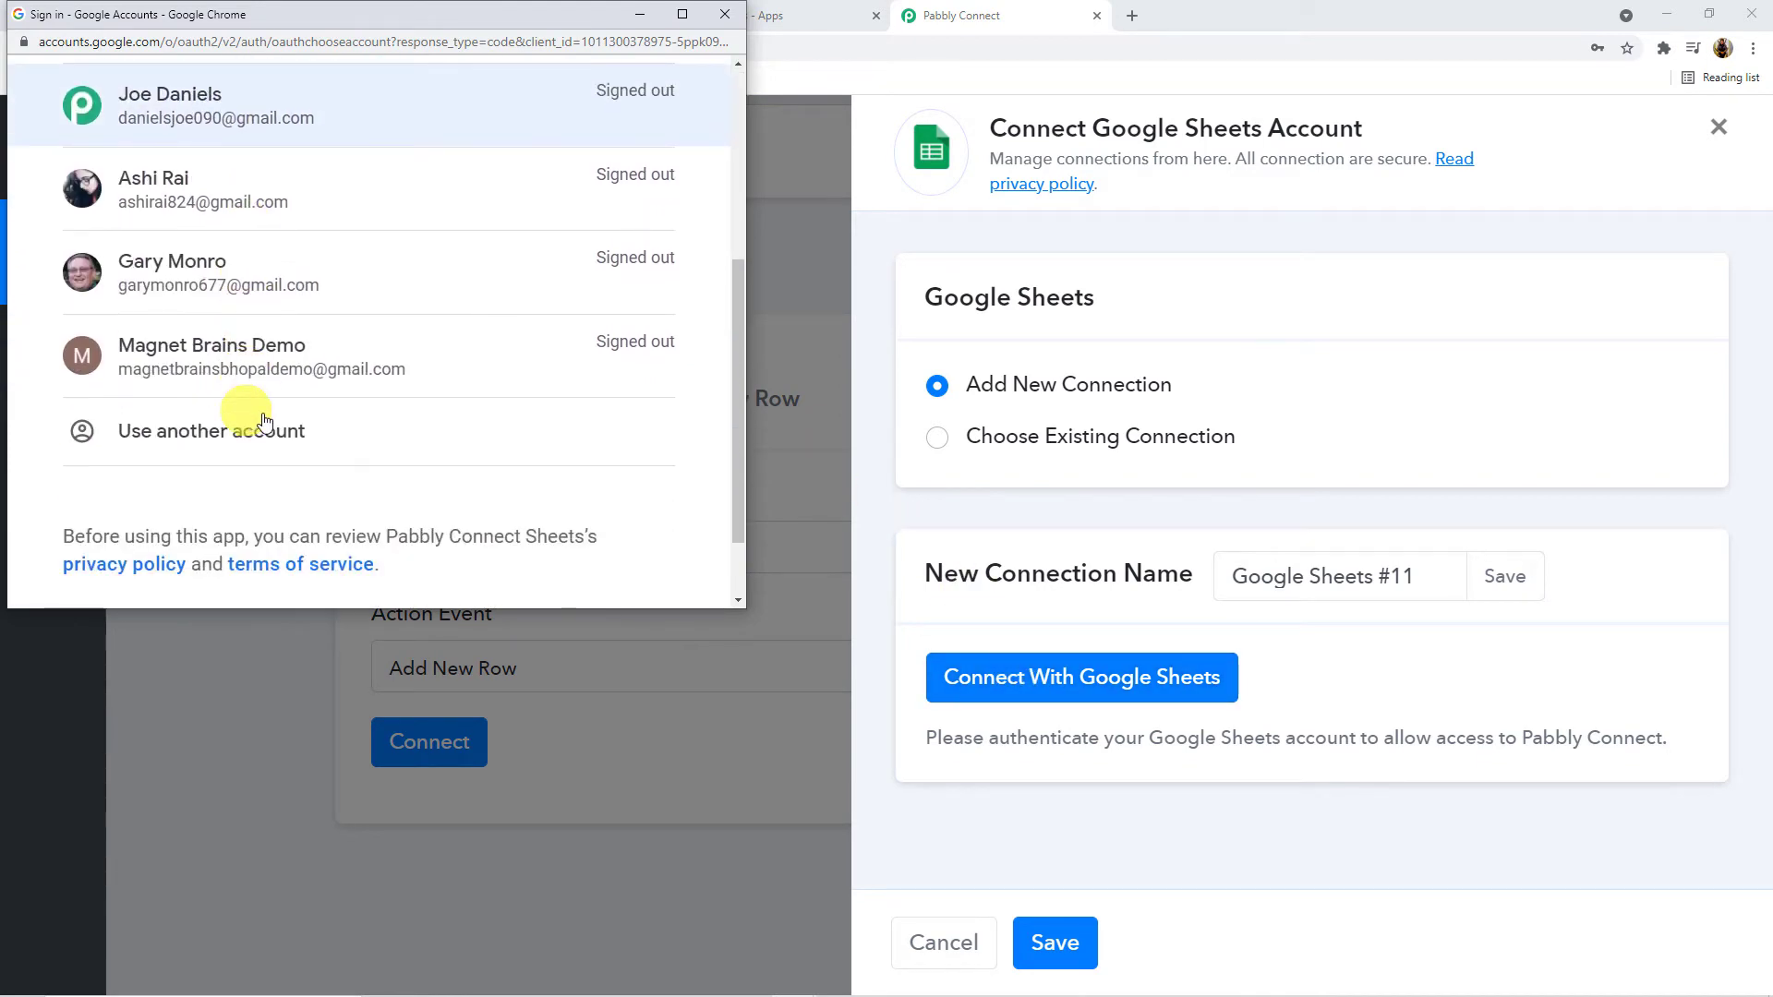
scroll(265, 417, "up", 1)
scroll(265, 415, "up", 2)
scroll(305, 387, "up", 1)
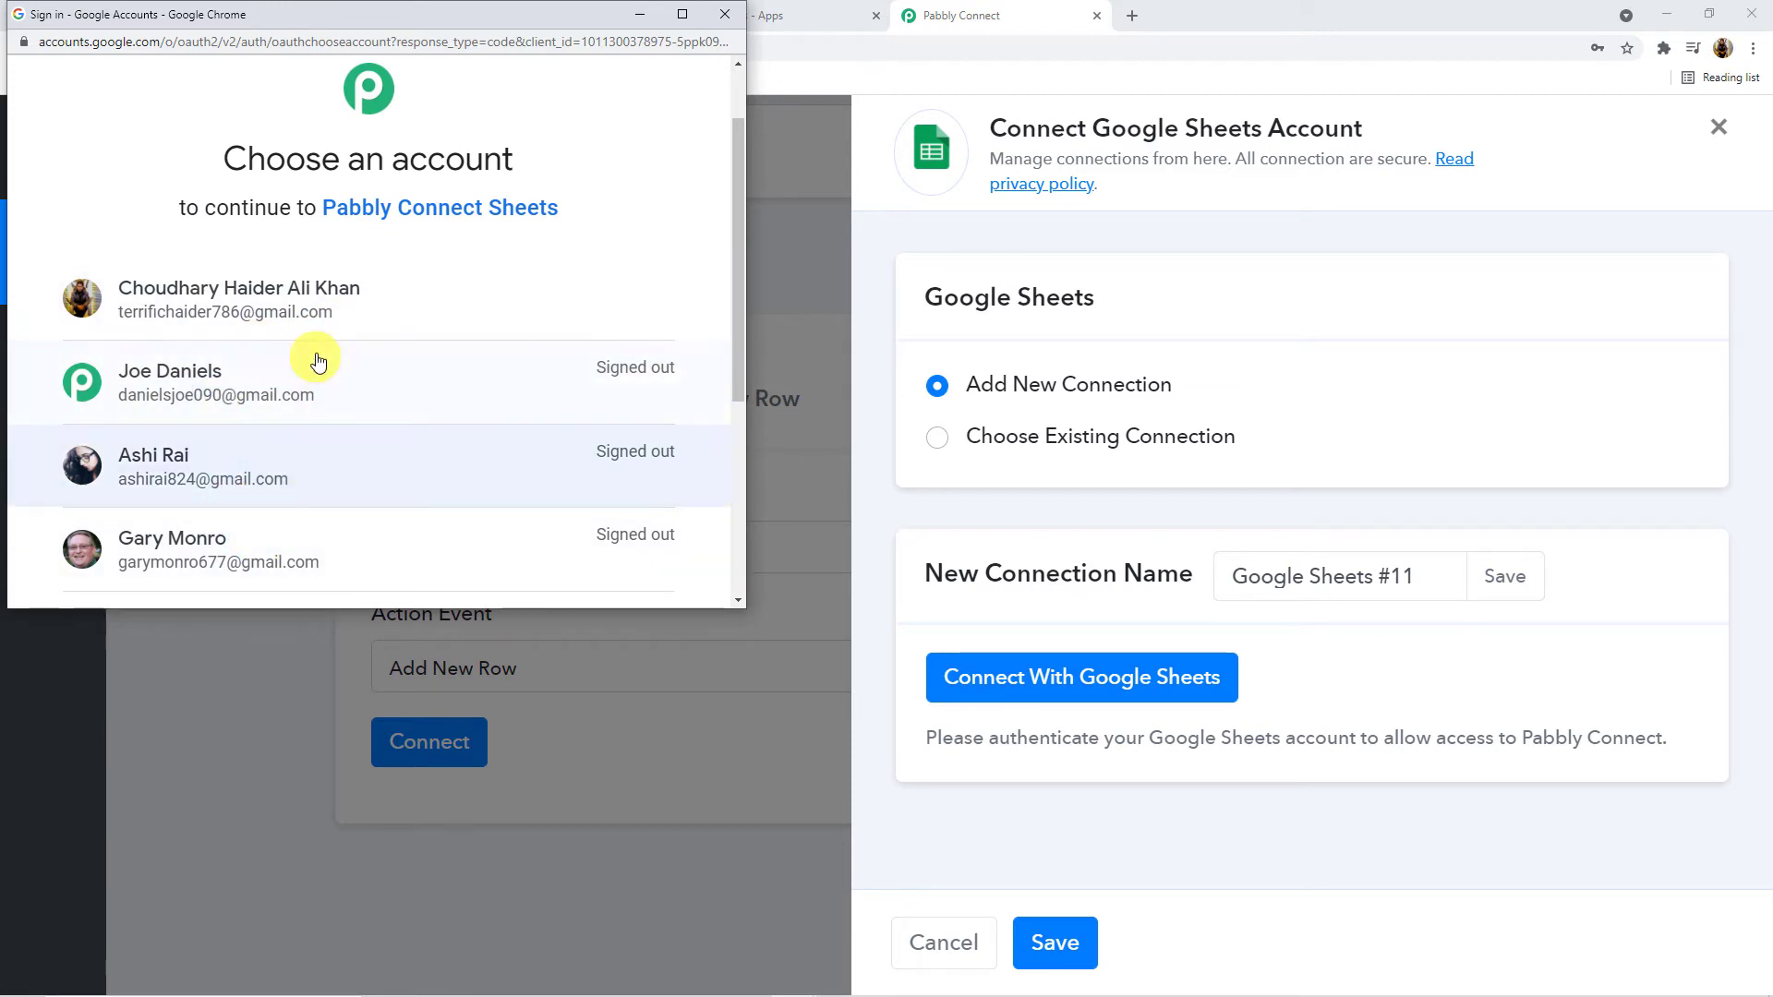
scroll(313, 415, "down", 2)
scroll(313, 408, "up", 2)
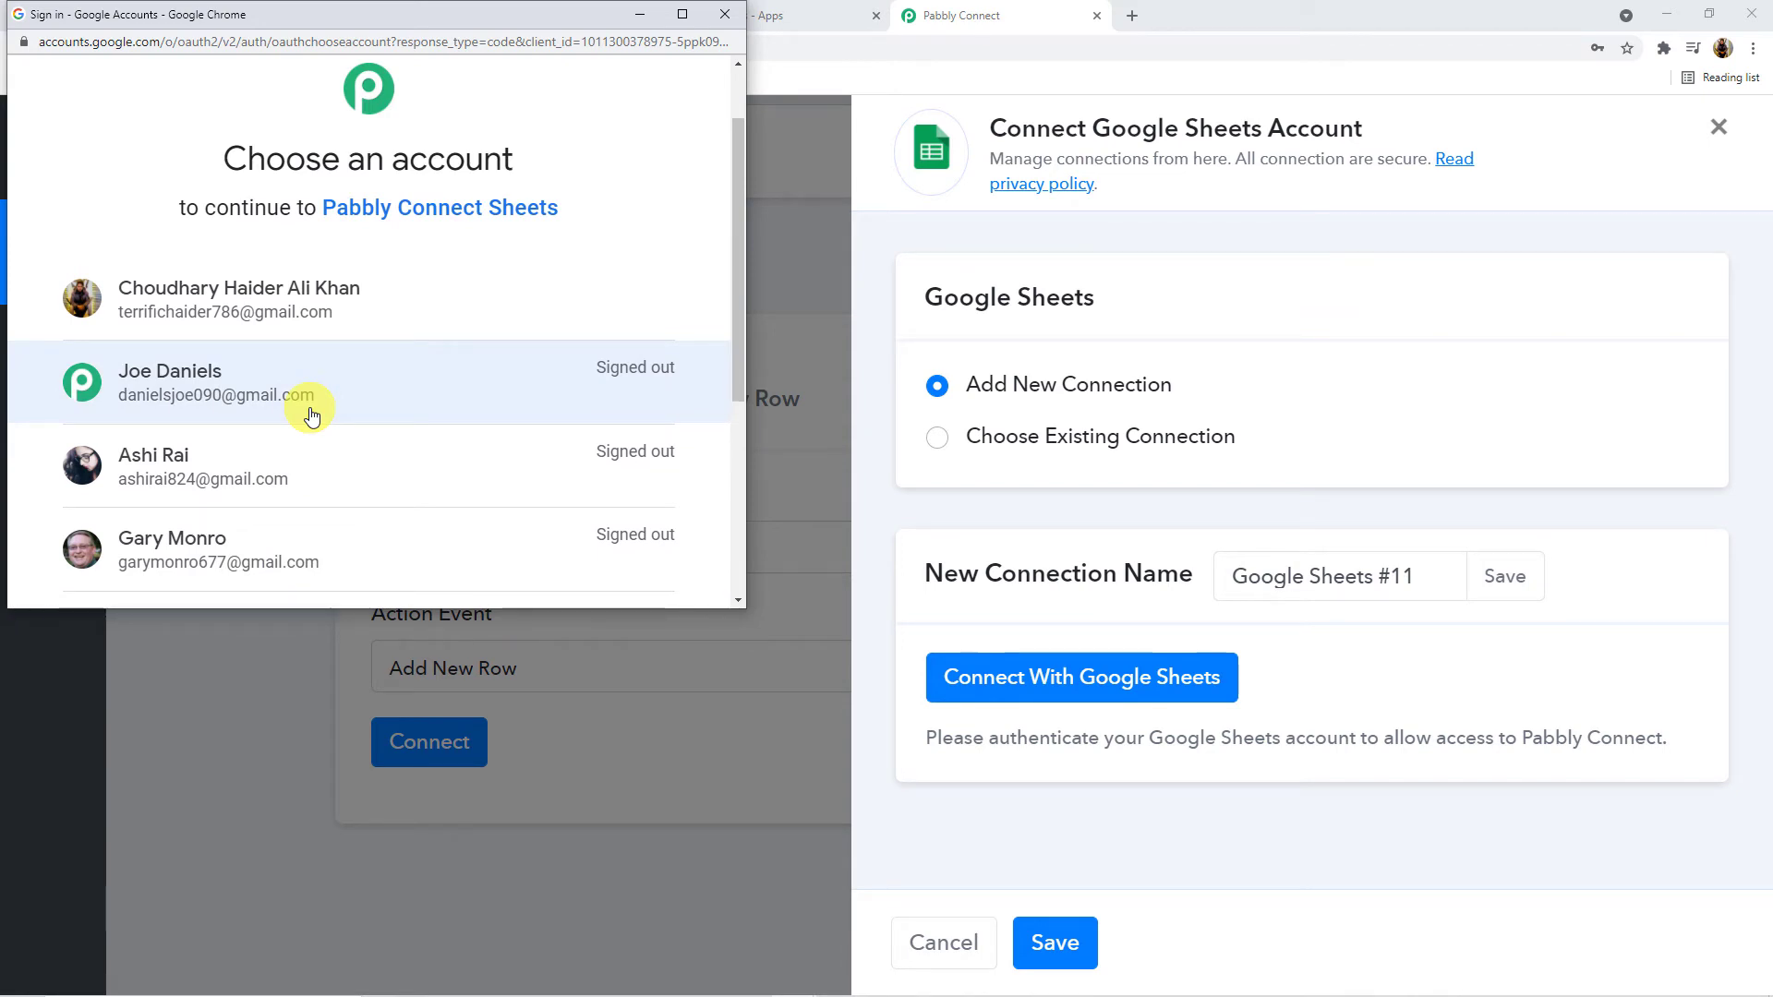
Choose the Google account and allow Pabbly Connect access to Drive and Sheets
left_click(224, 309)
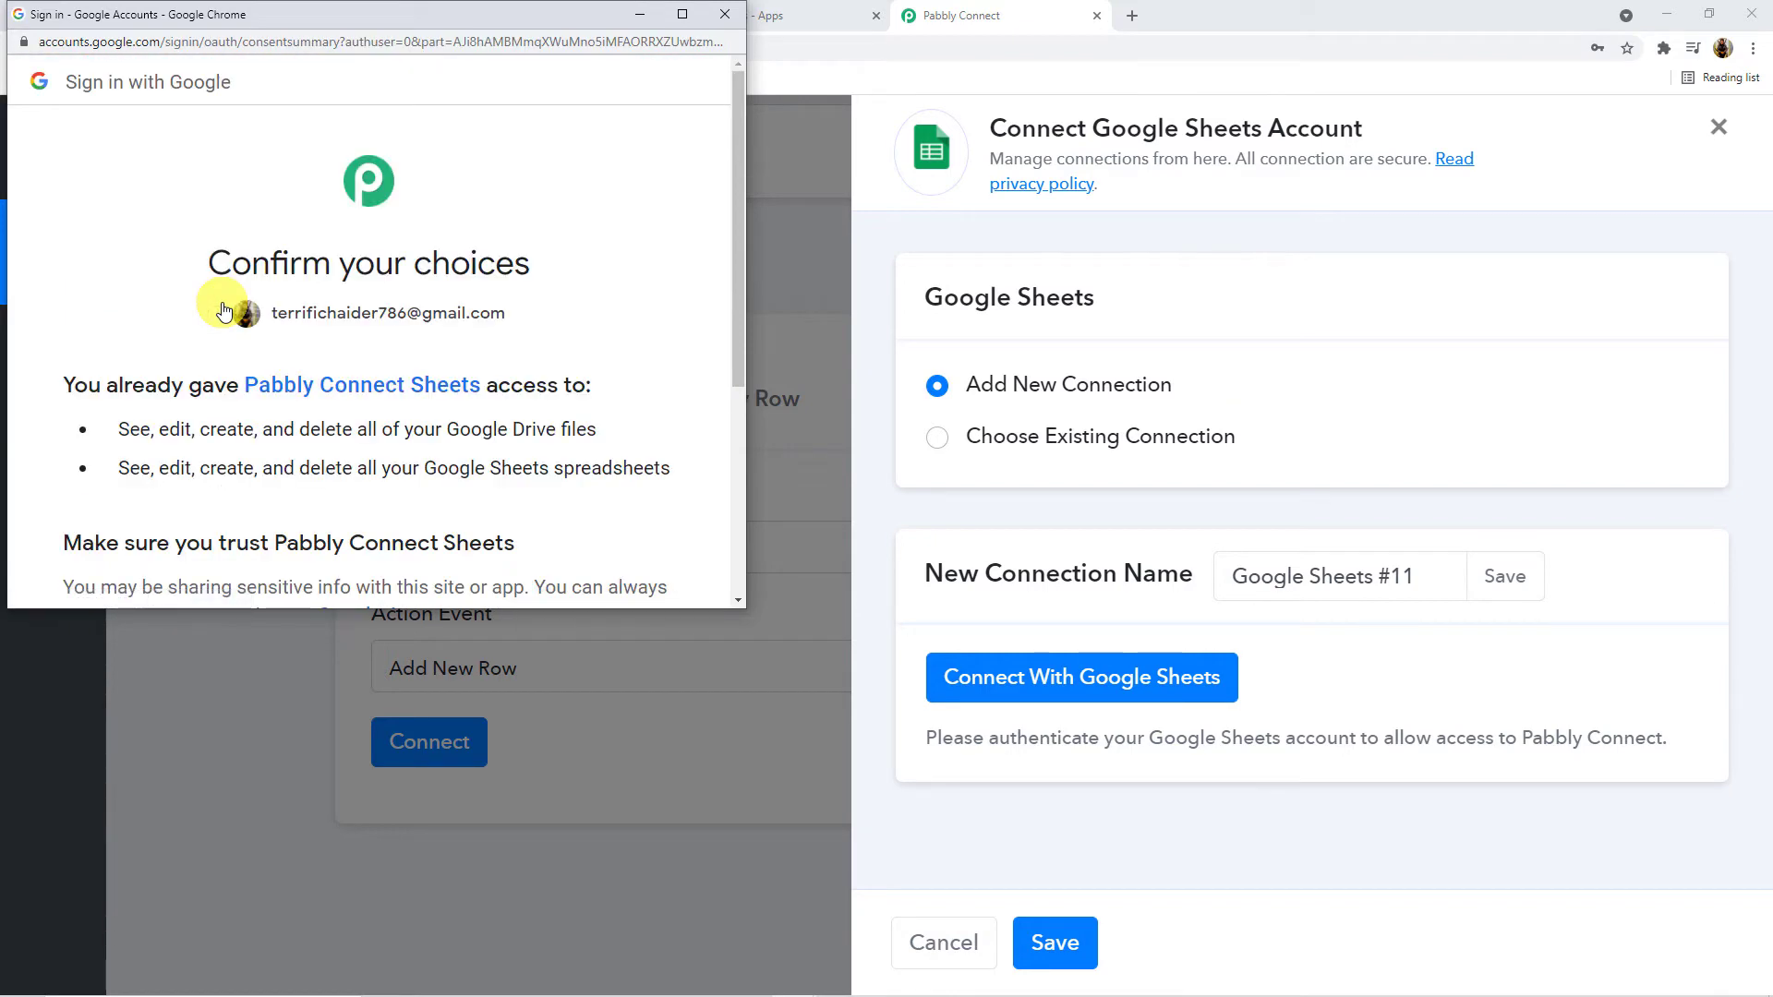
scroll(431, 308, "down", 1)
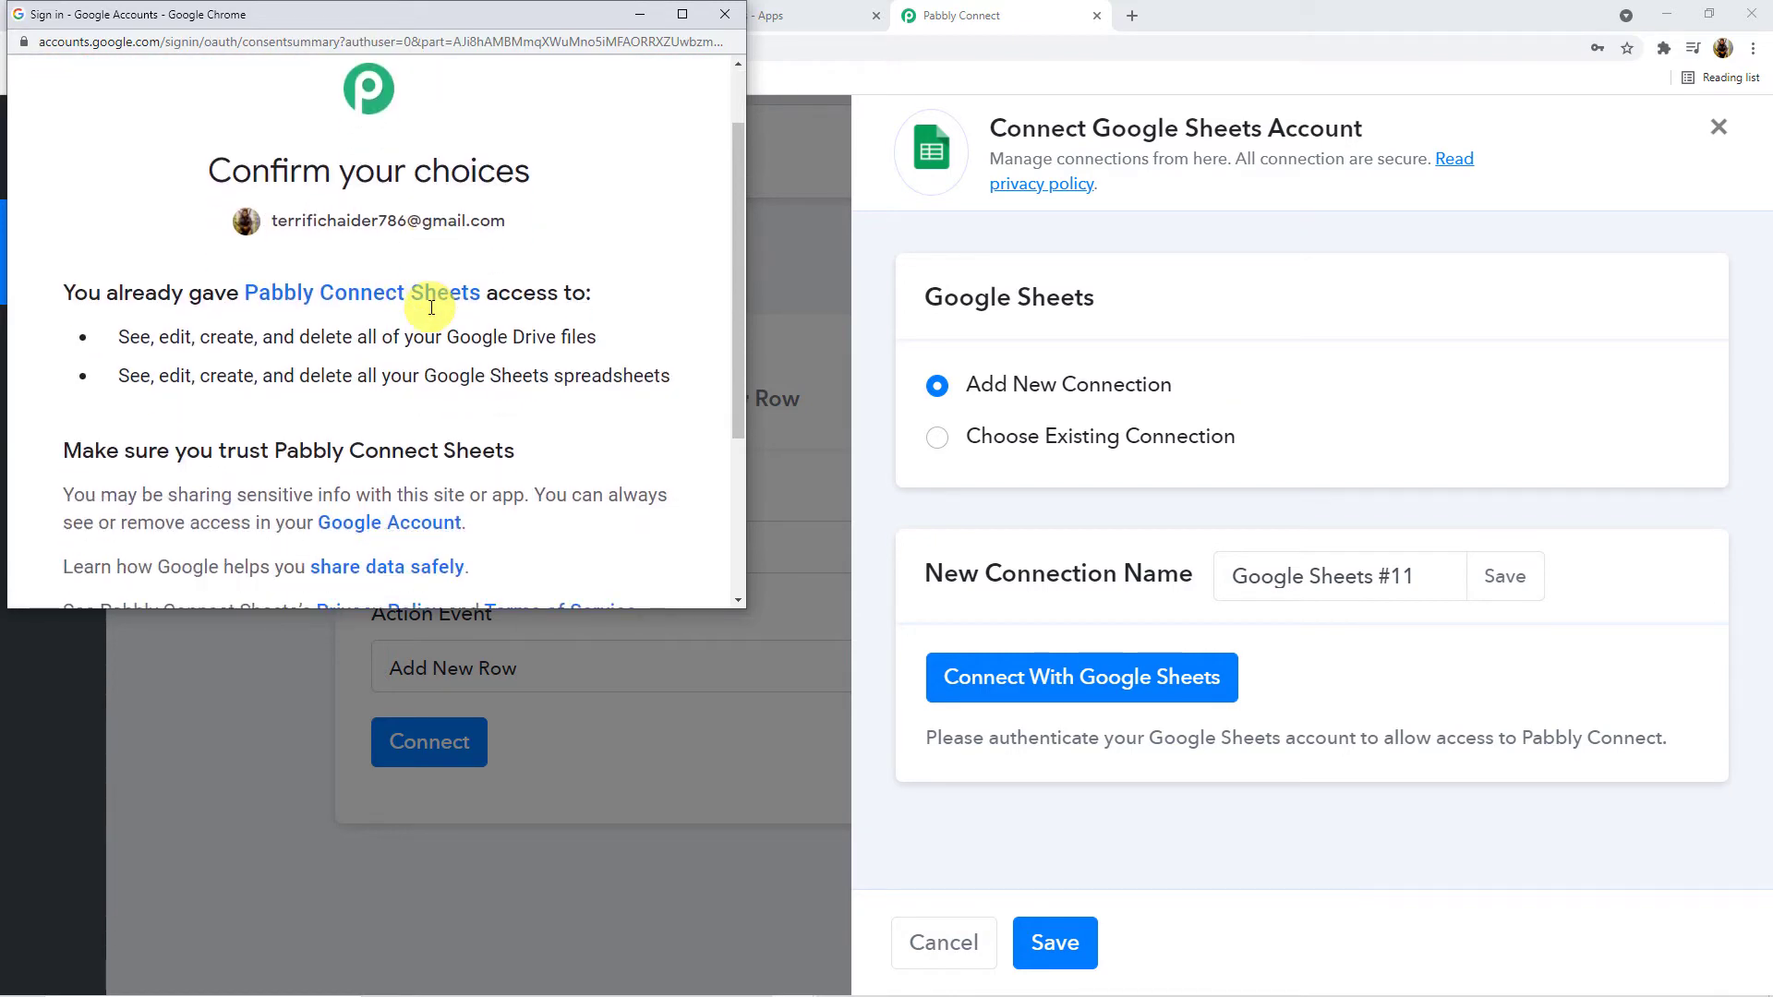
scroll(431, 308, "down", 2)
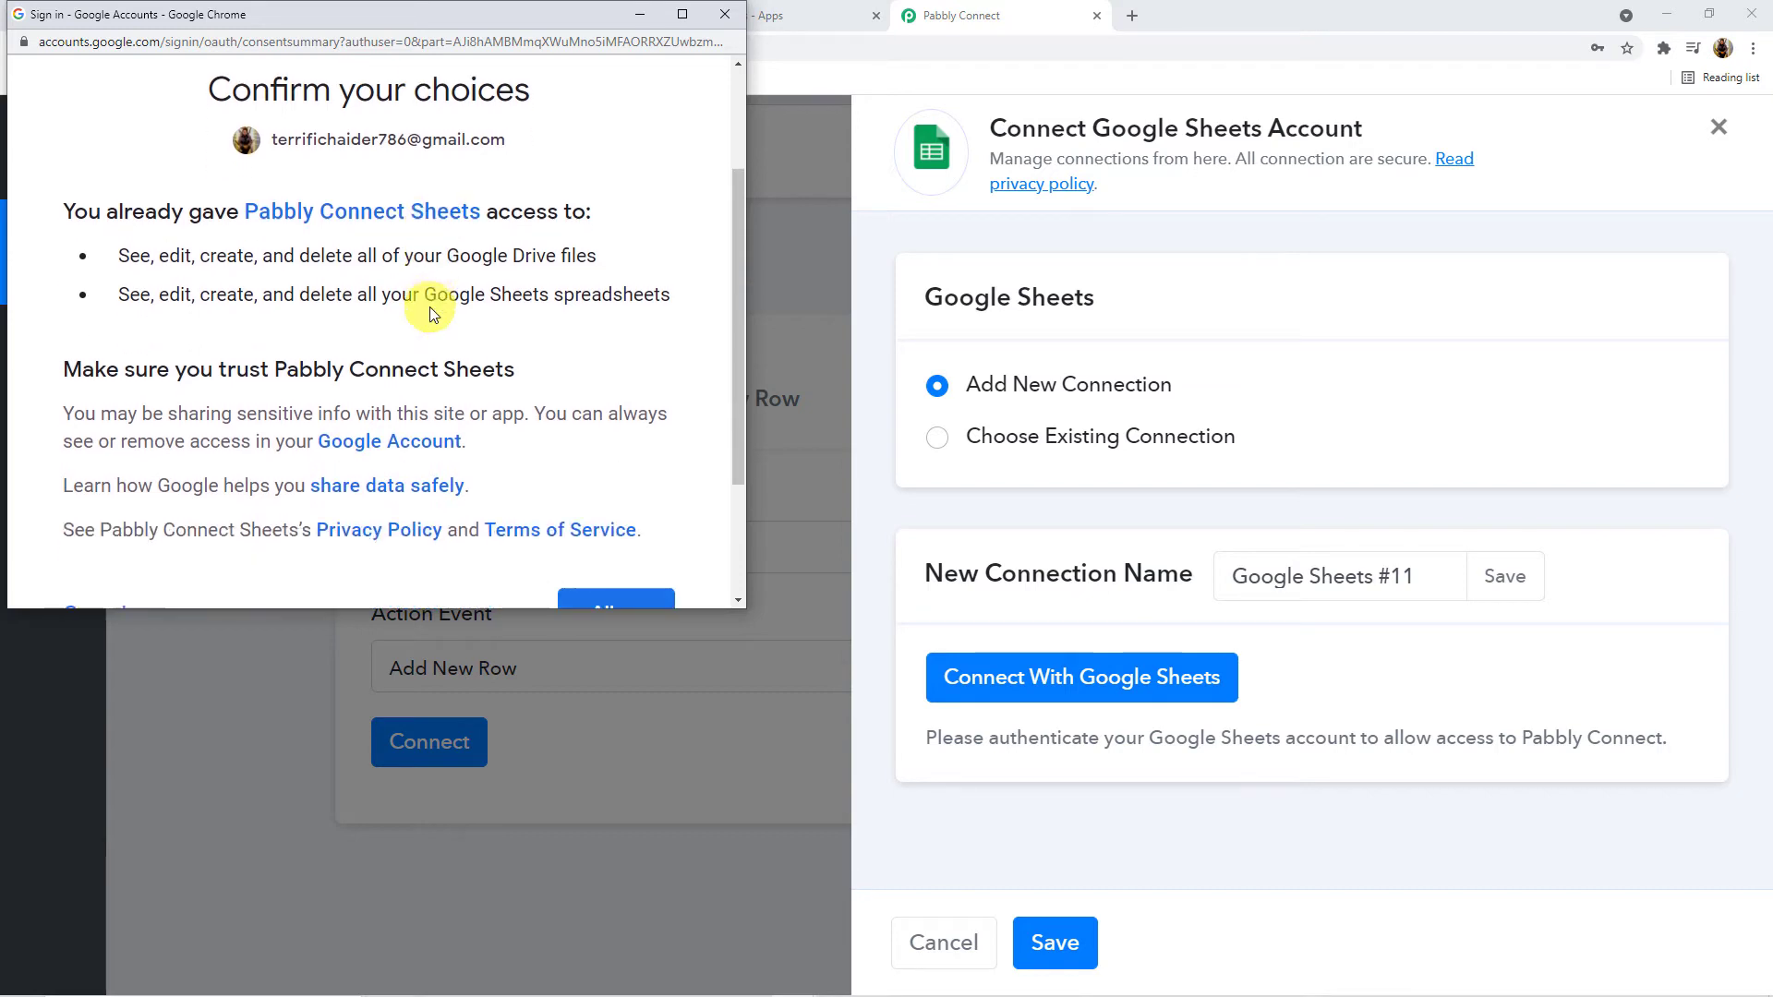
scroll(431, 307, "down", 1)
left_click(636, 421)
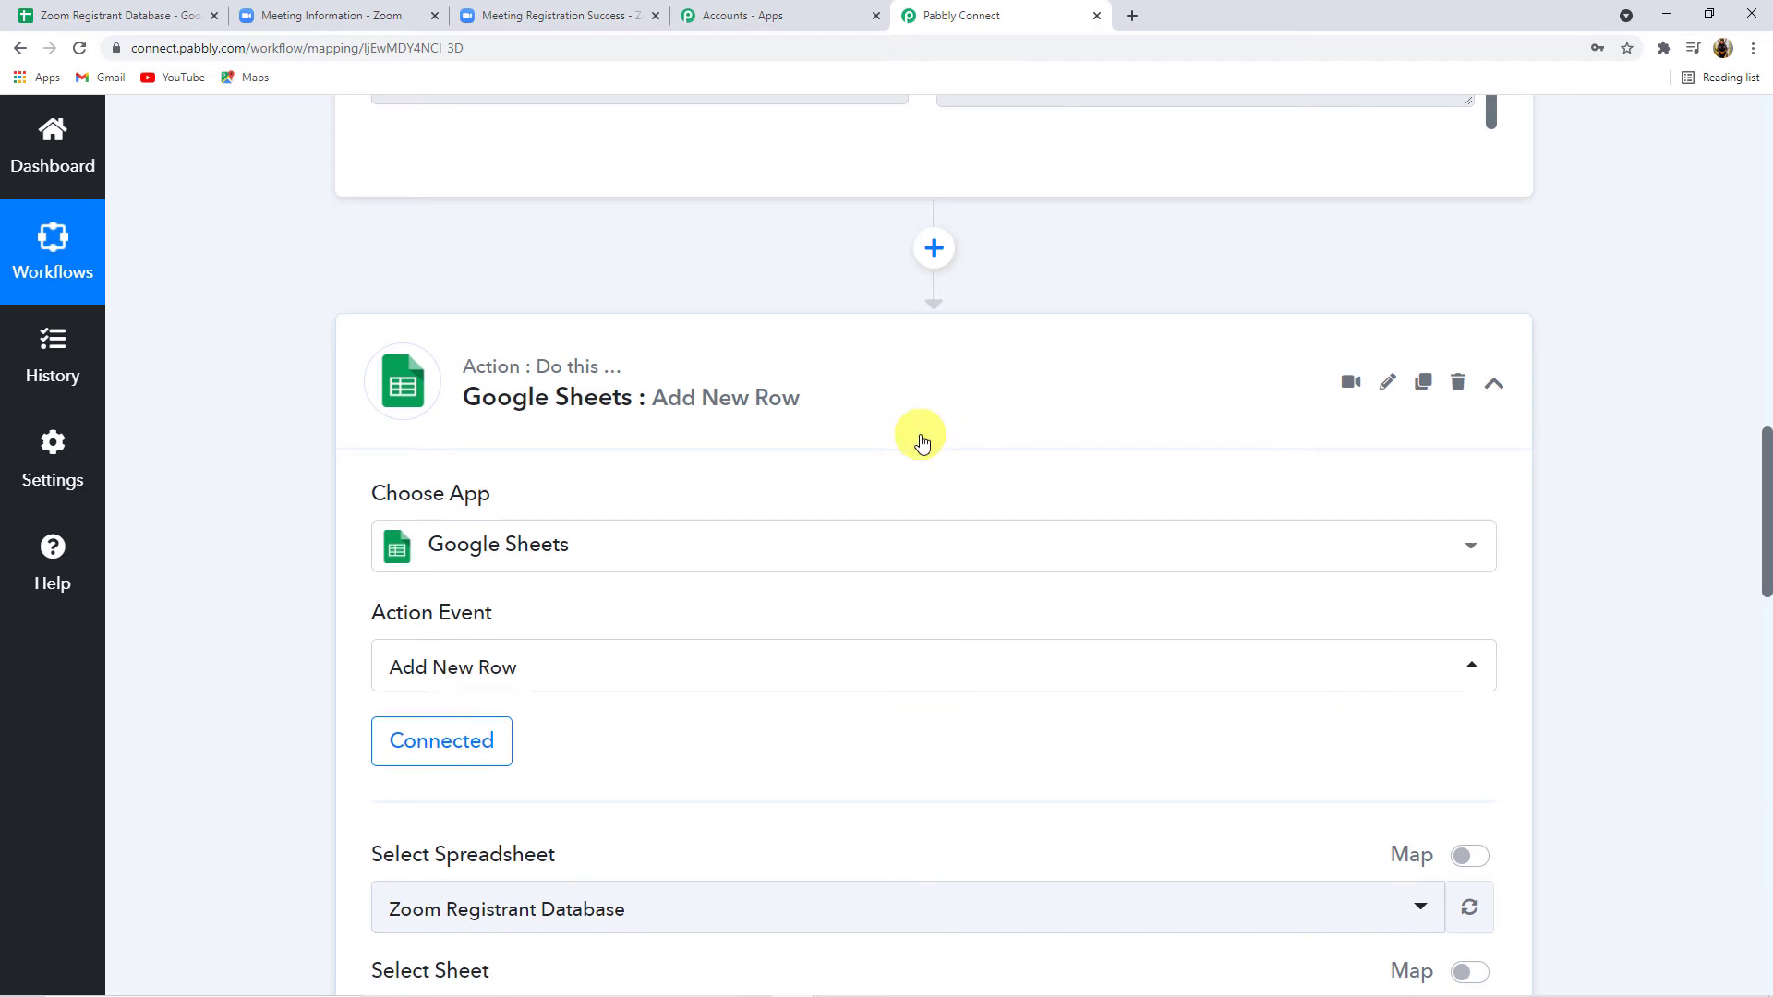
Open the Select Spreadsheet list and scroll back up to Zoom Registrant Database
scroll(921, 441, "down", 4)
scroll(920, 434, "down", 1)
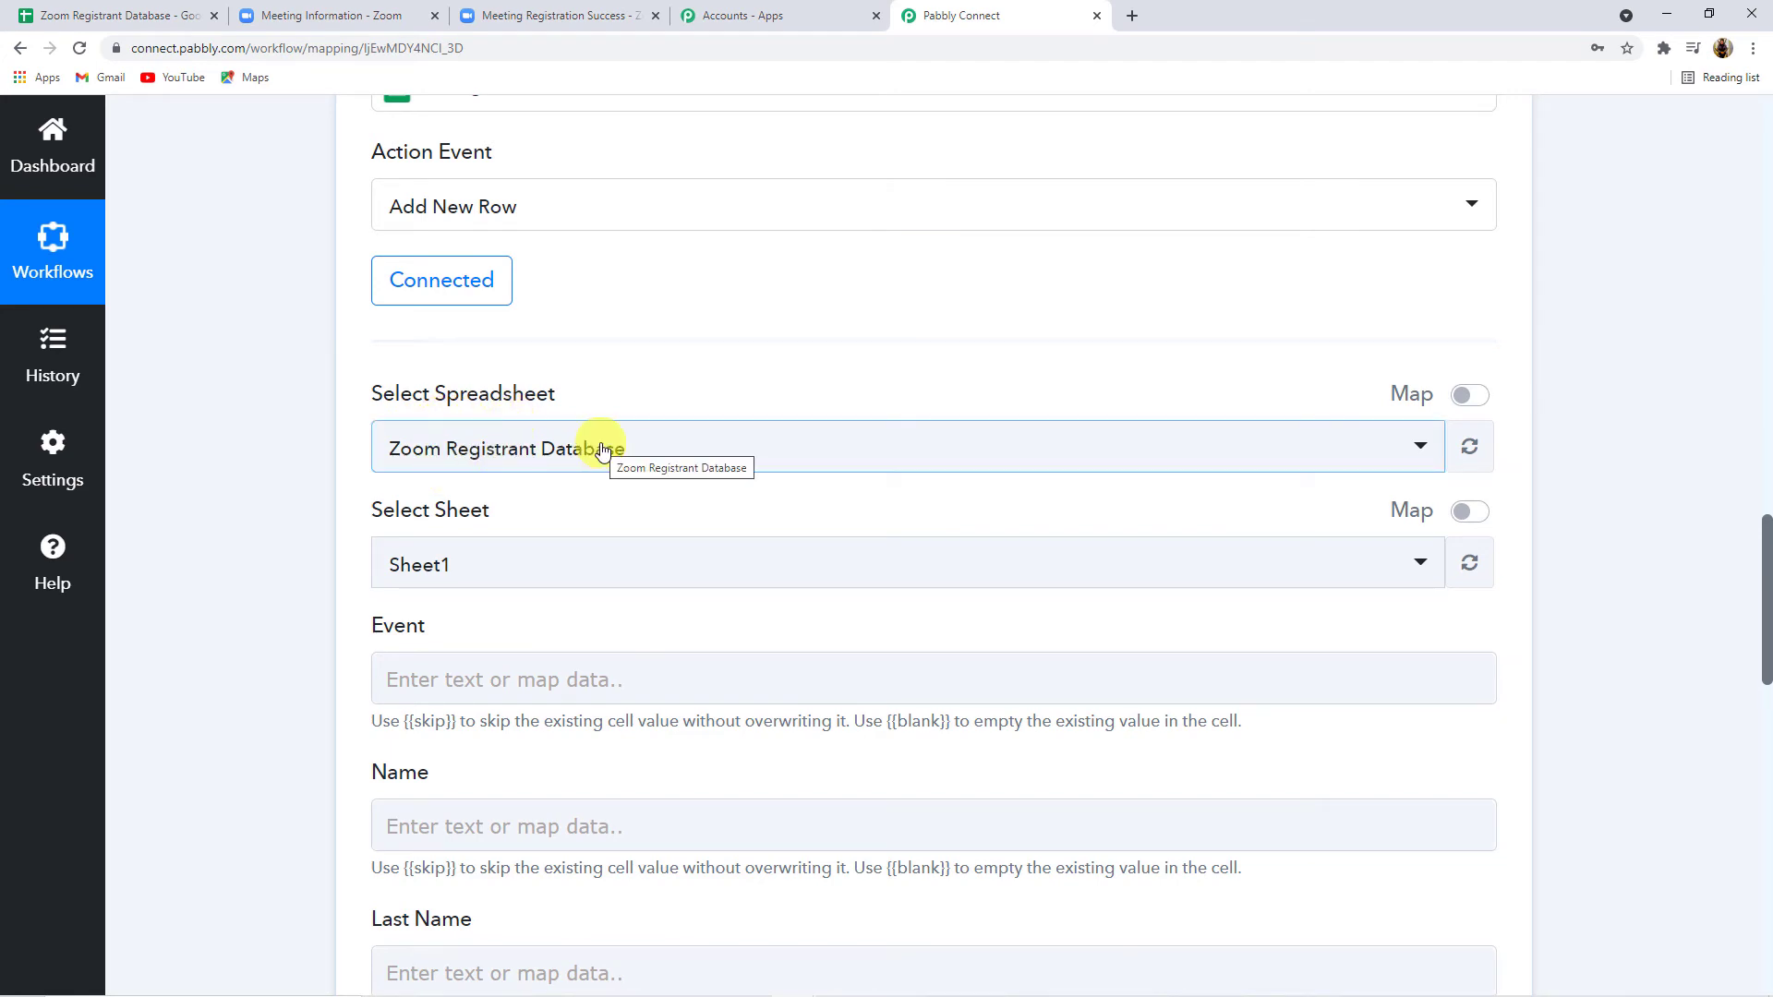
left_click(492, 462)
scroll(599, 740, "down", 2)
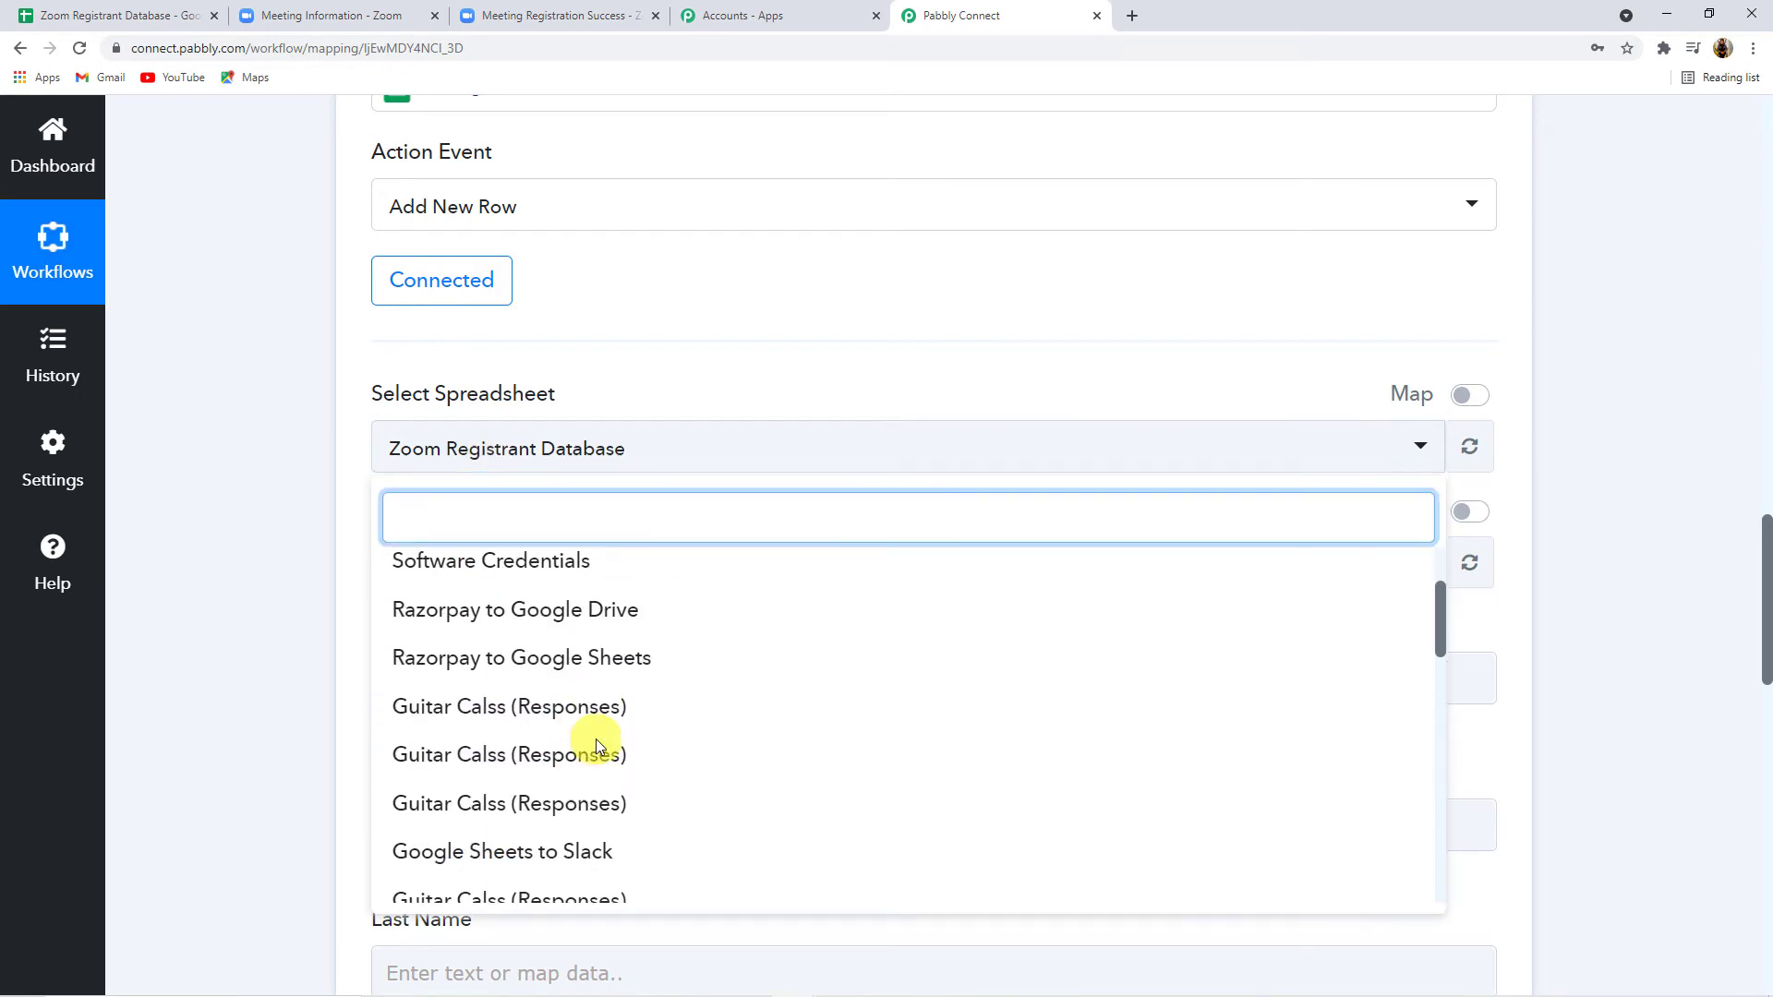
scroll(595, 739, "down", 5)
scroll(595, 739, "down", 5)
scroll(596, 738, "down", 3)
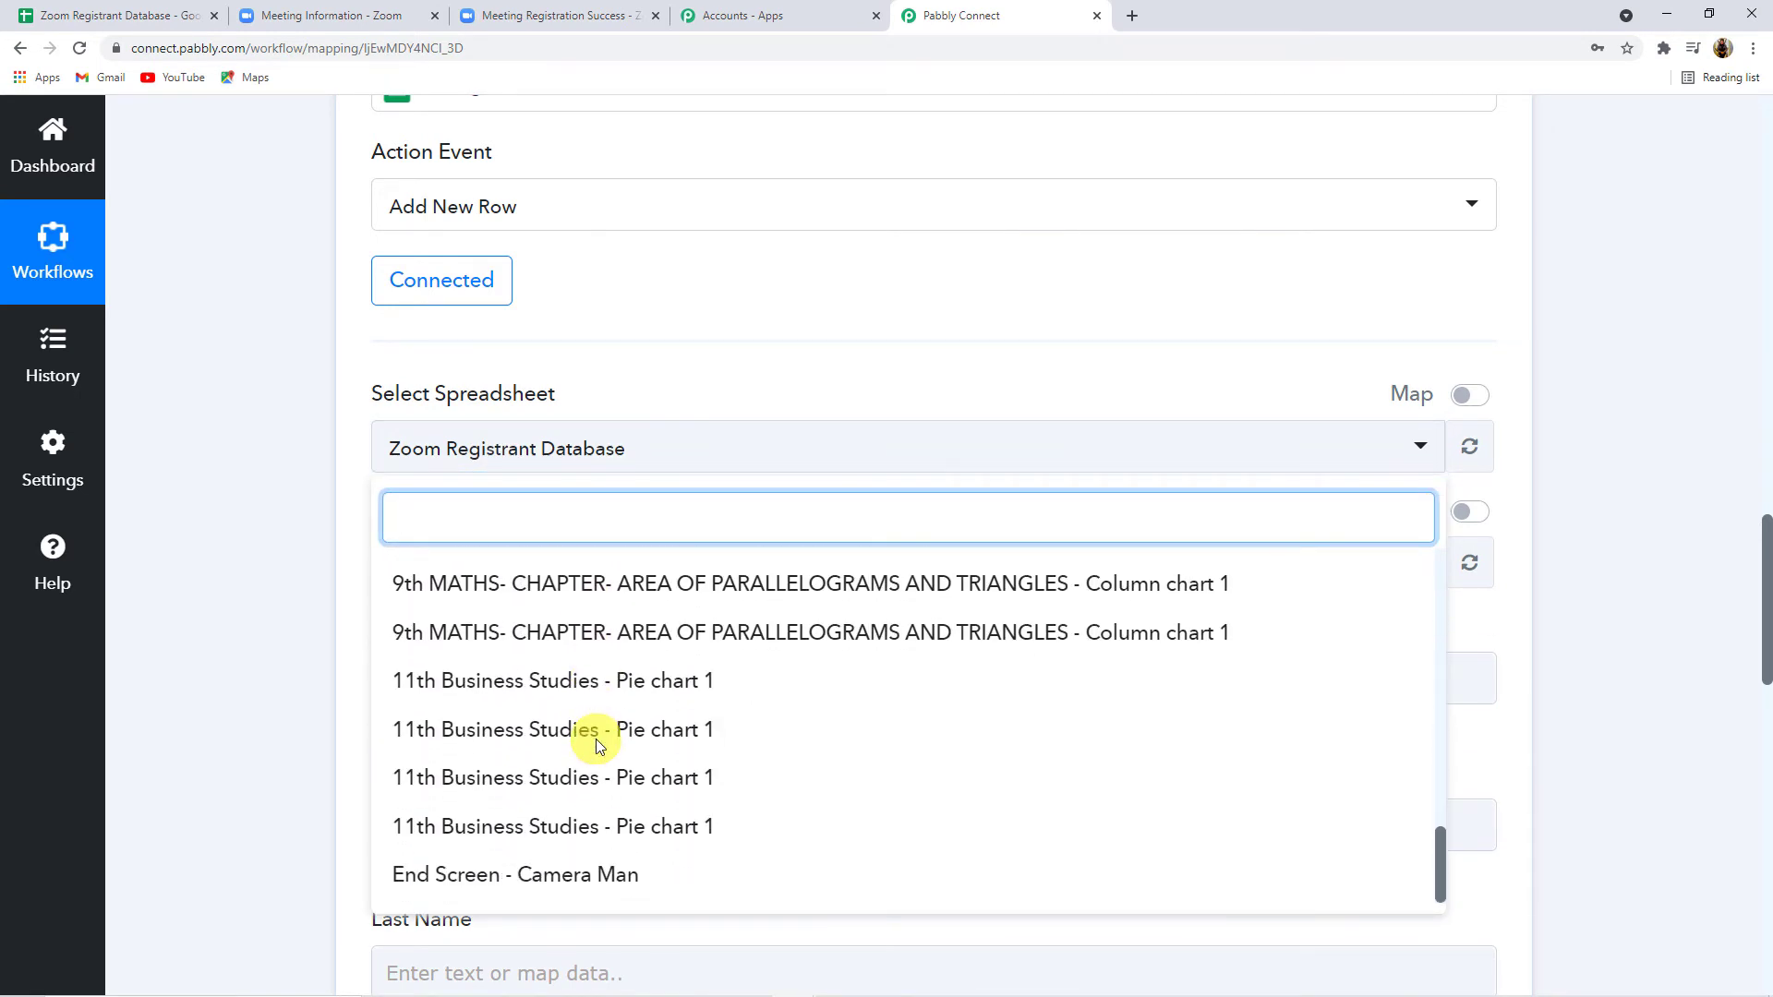
scroll(596, 739, "up", 5)
scroll(596, 738, "up", 4)
scroll(596, 739, "up", 4)
scroll(596, 739, "up", 2)
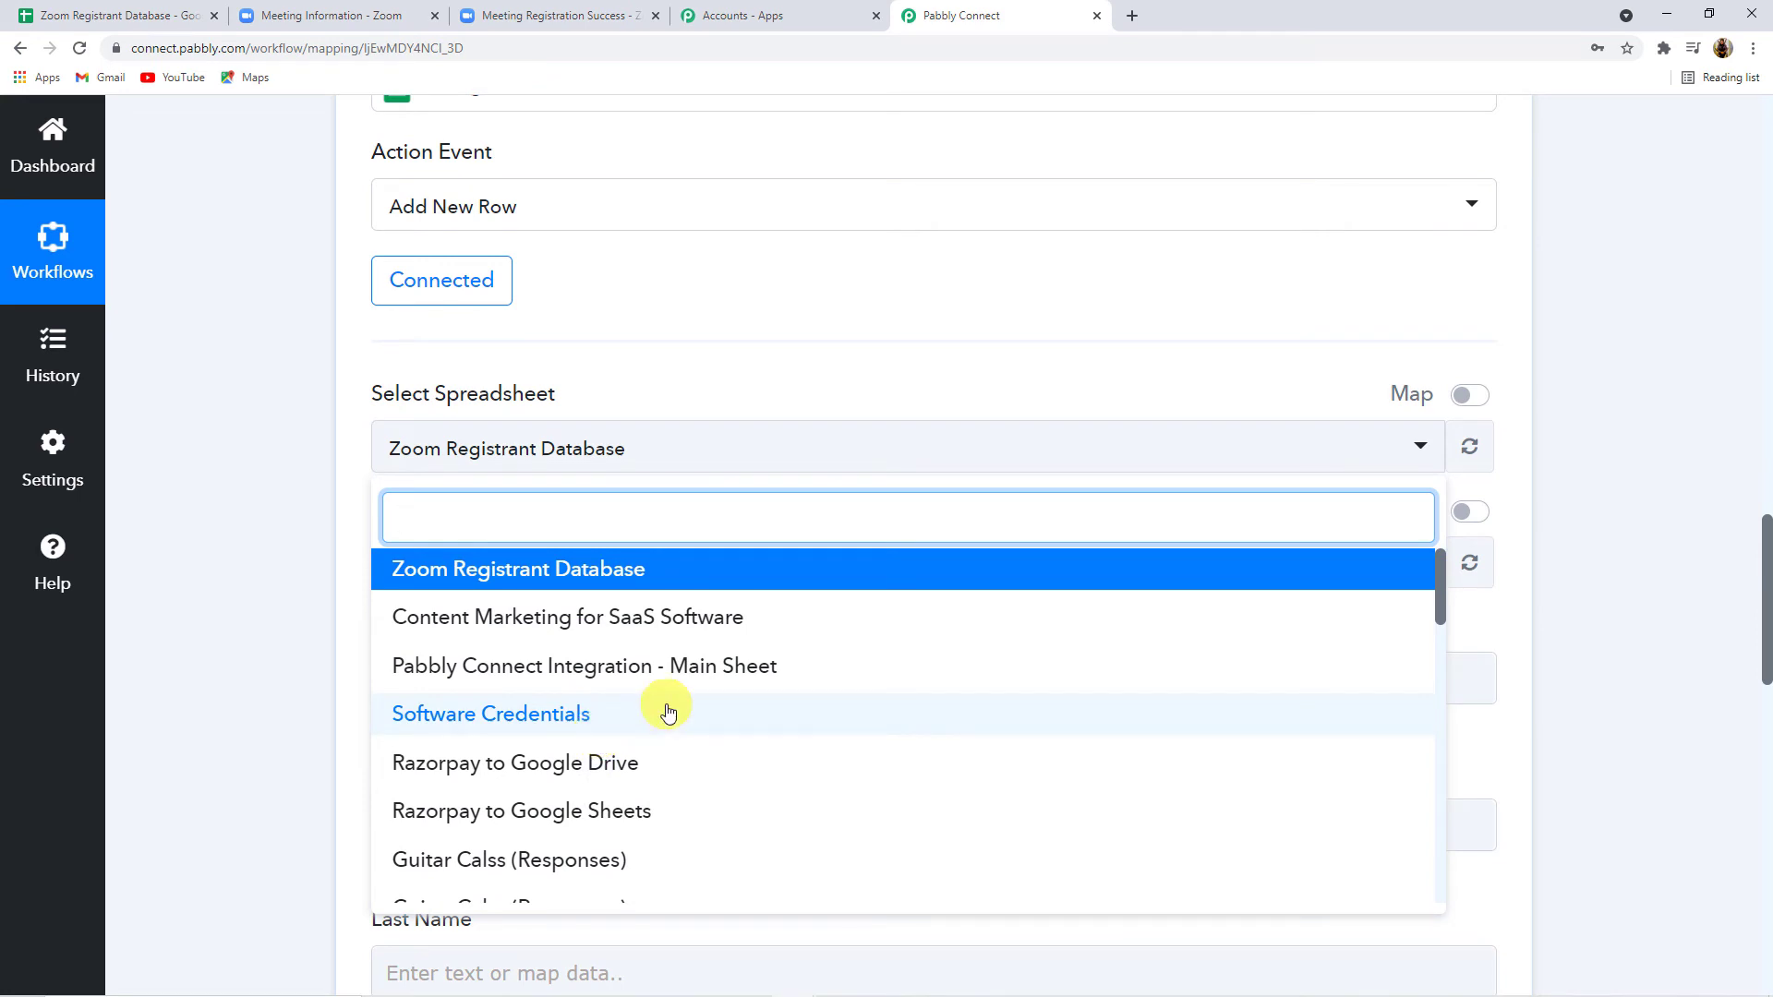
Open the Google Sheets home page in a new tab from the Google apps menu
left_click(1132, 16)
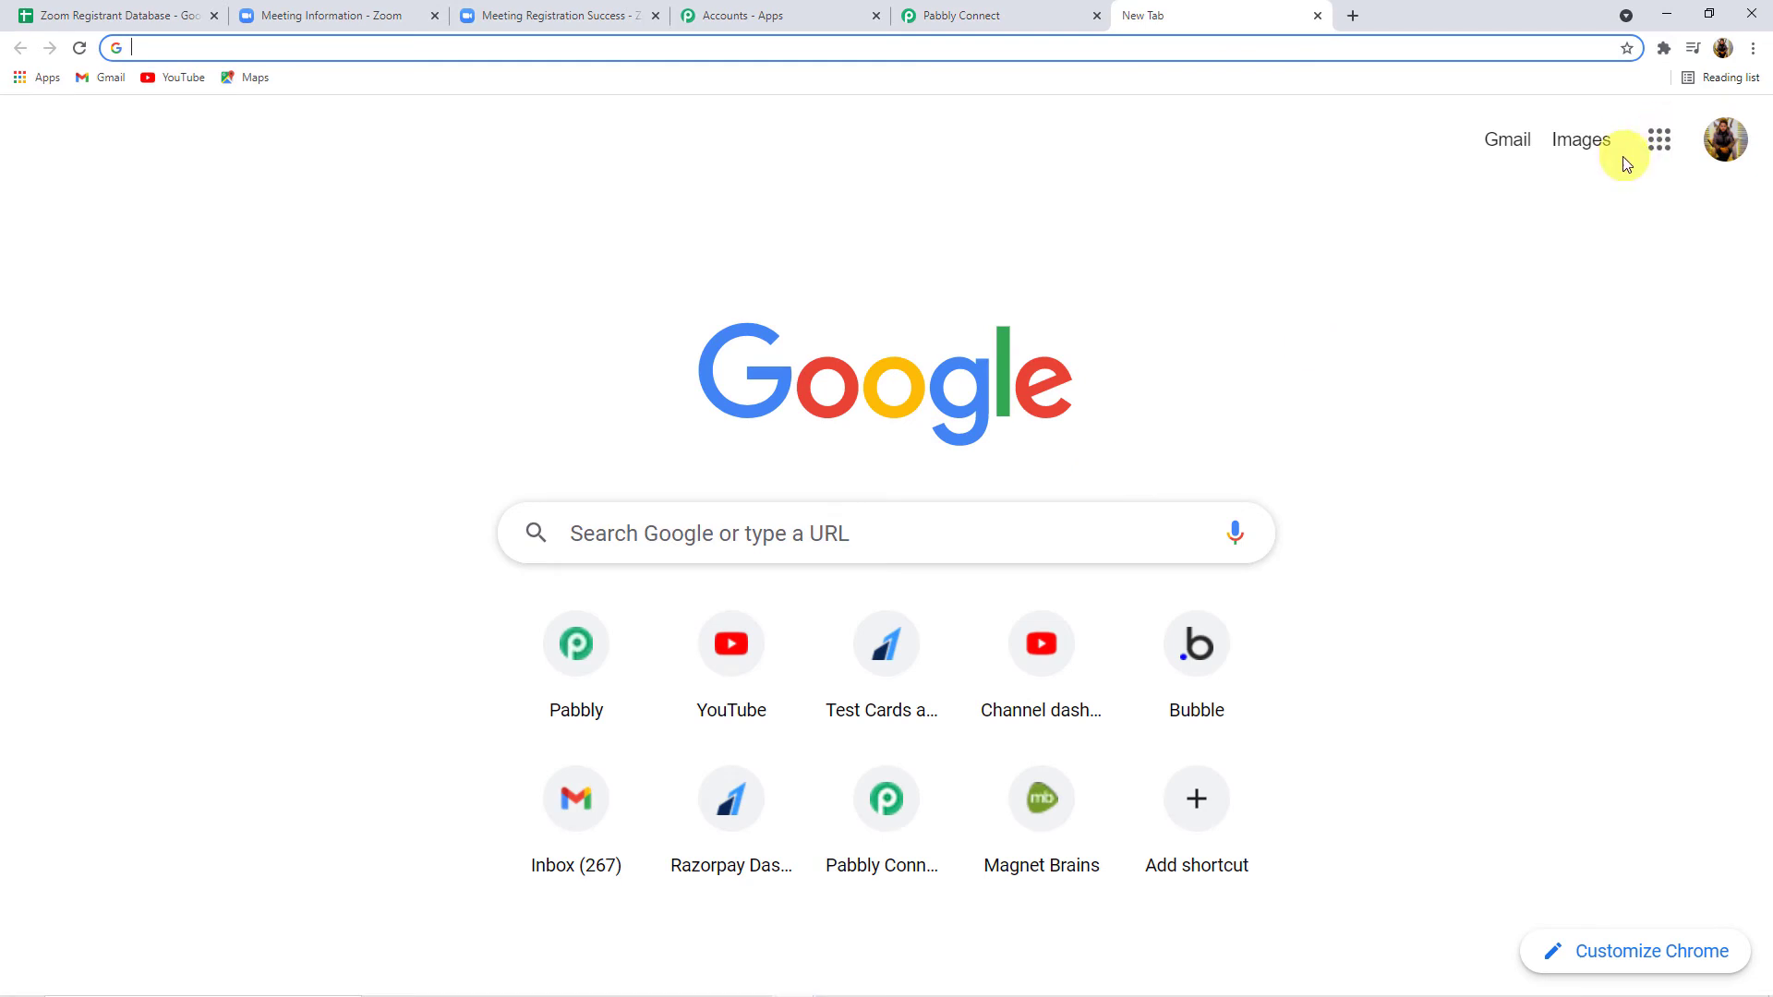
left_click(1666, 140)
scroll(1544, 550, "down", 5)
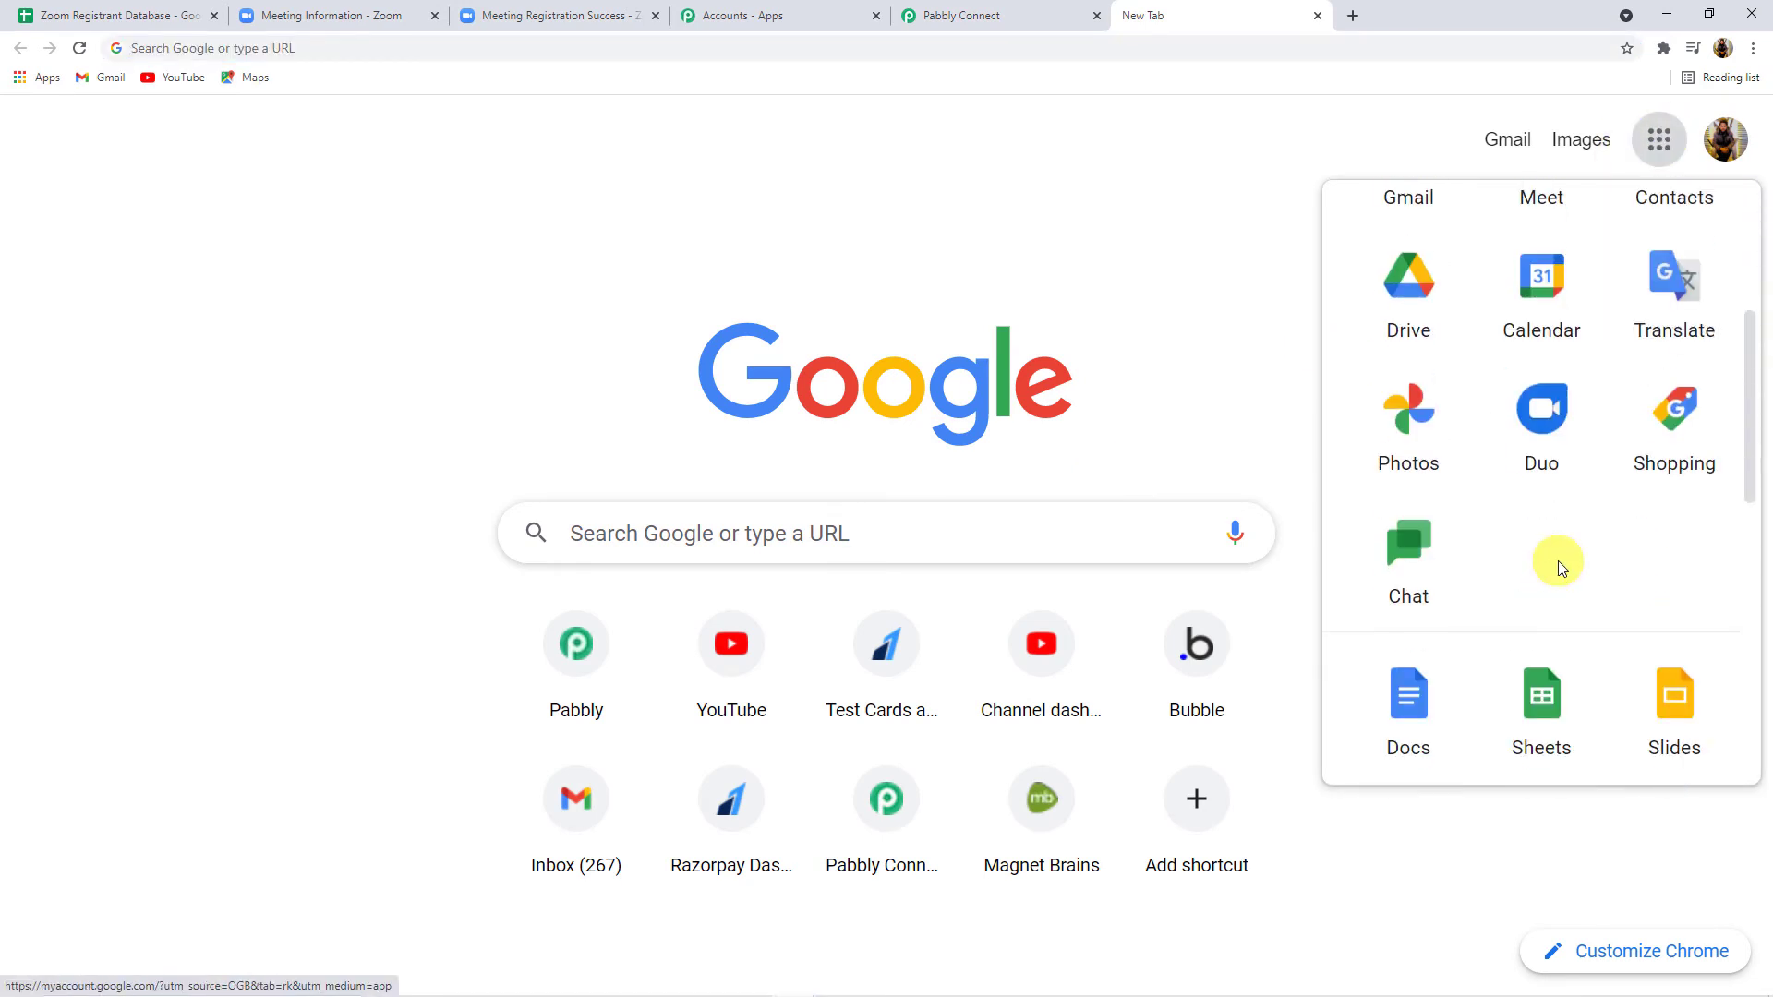
left_click(1550, 549)
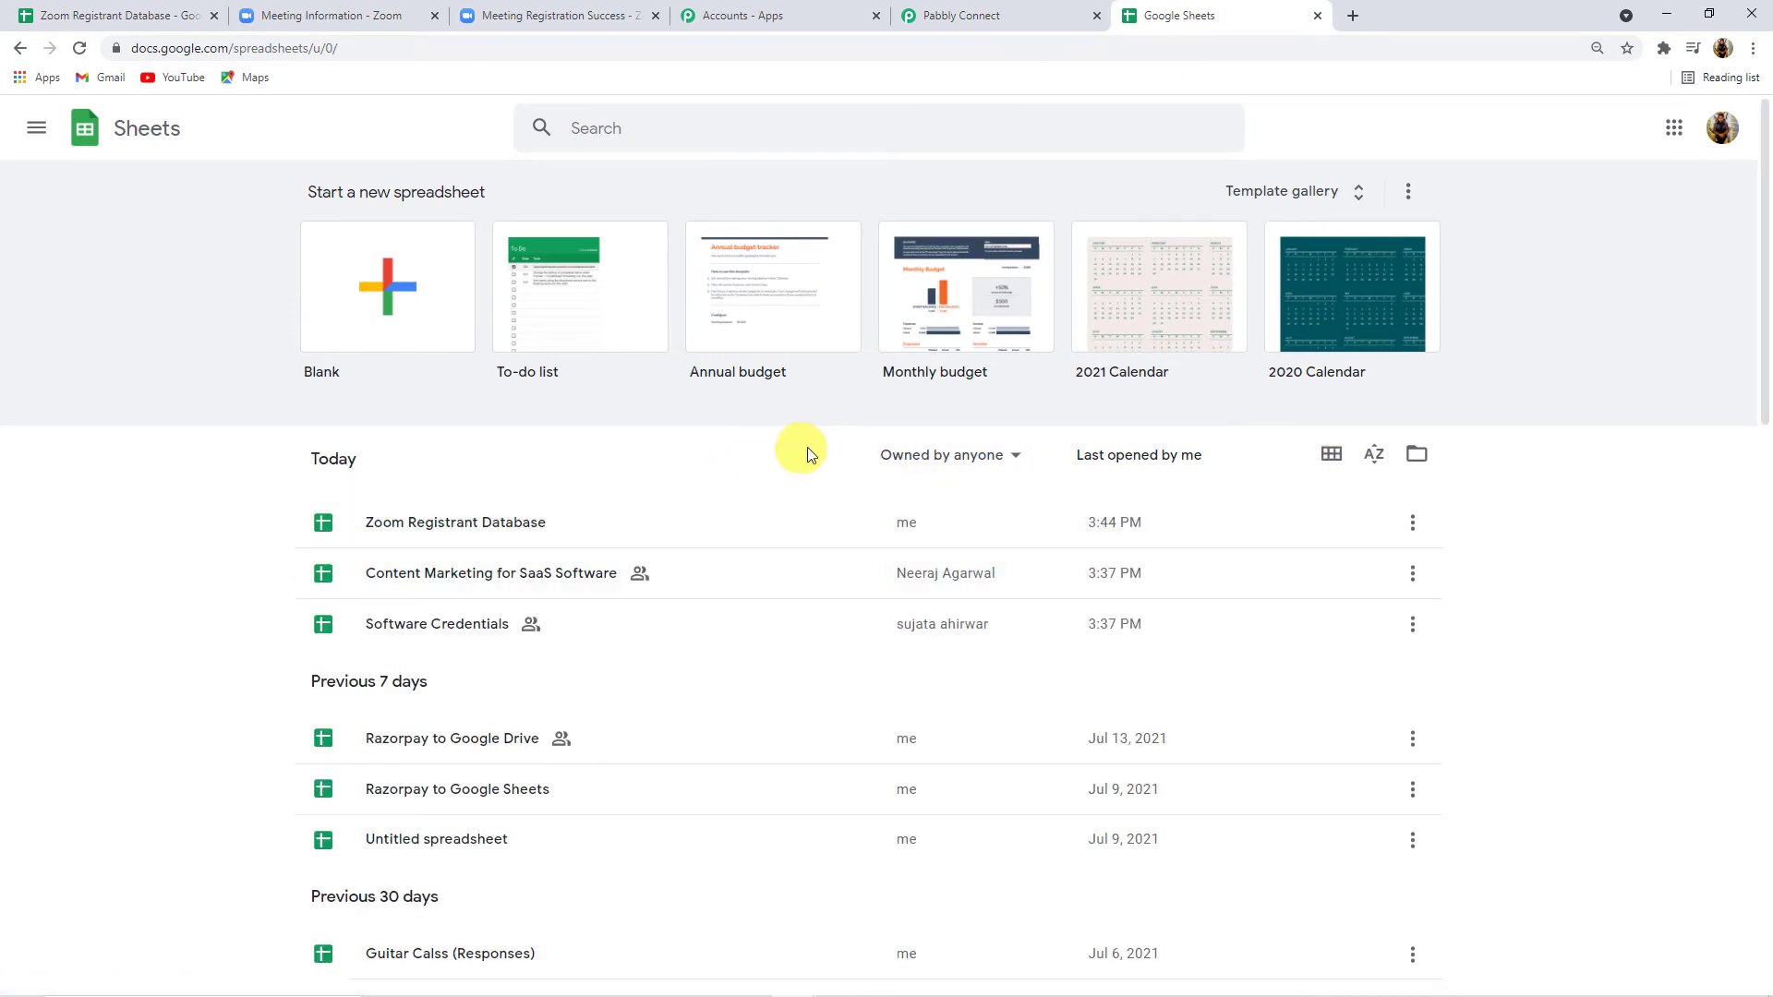
Scroll down the recent spreadsheets list to the older files
scroll(804, 446, "down", 2)
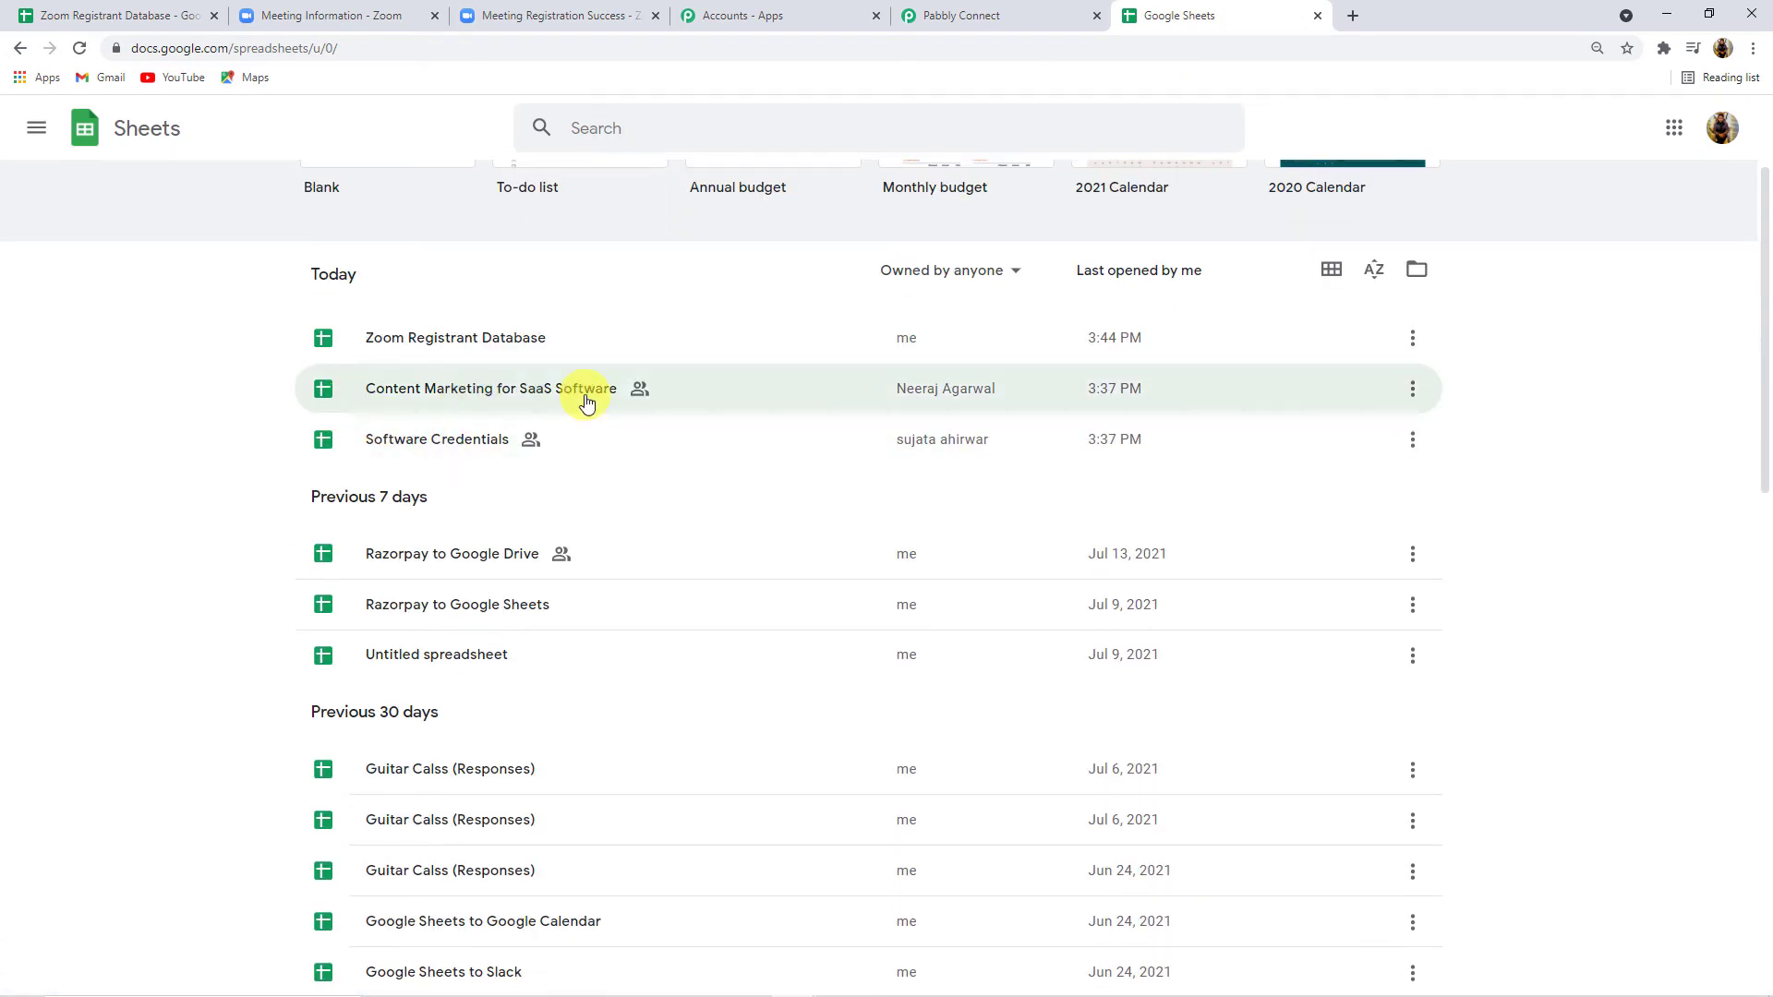
scroll(467, 498, "down", 3)
scroll(468, 508, "down", 2)
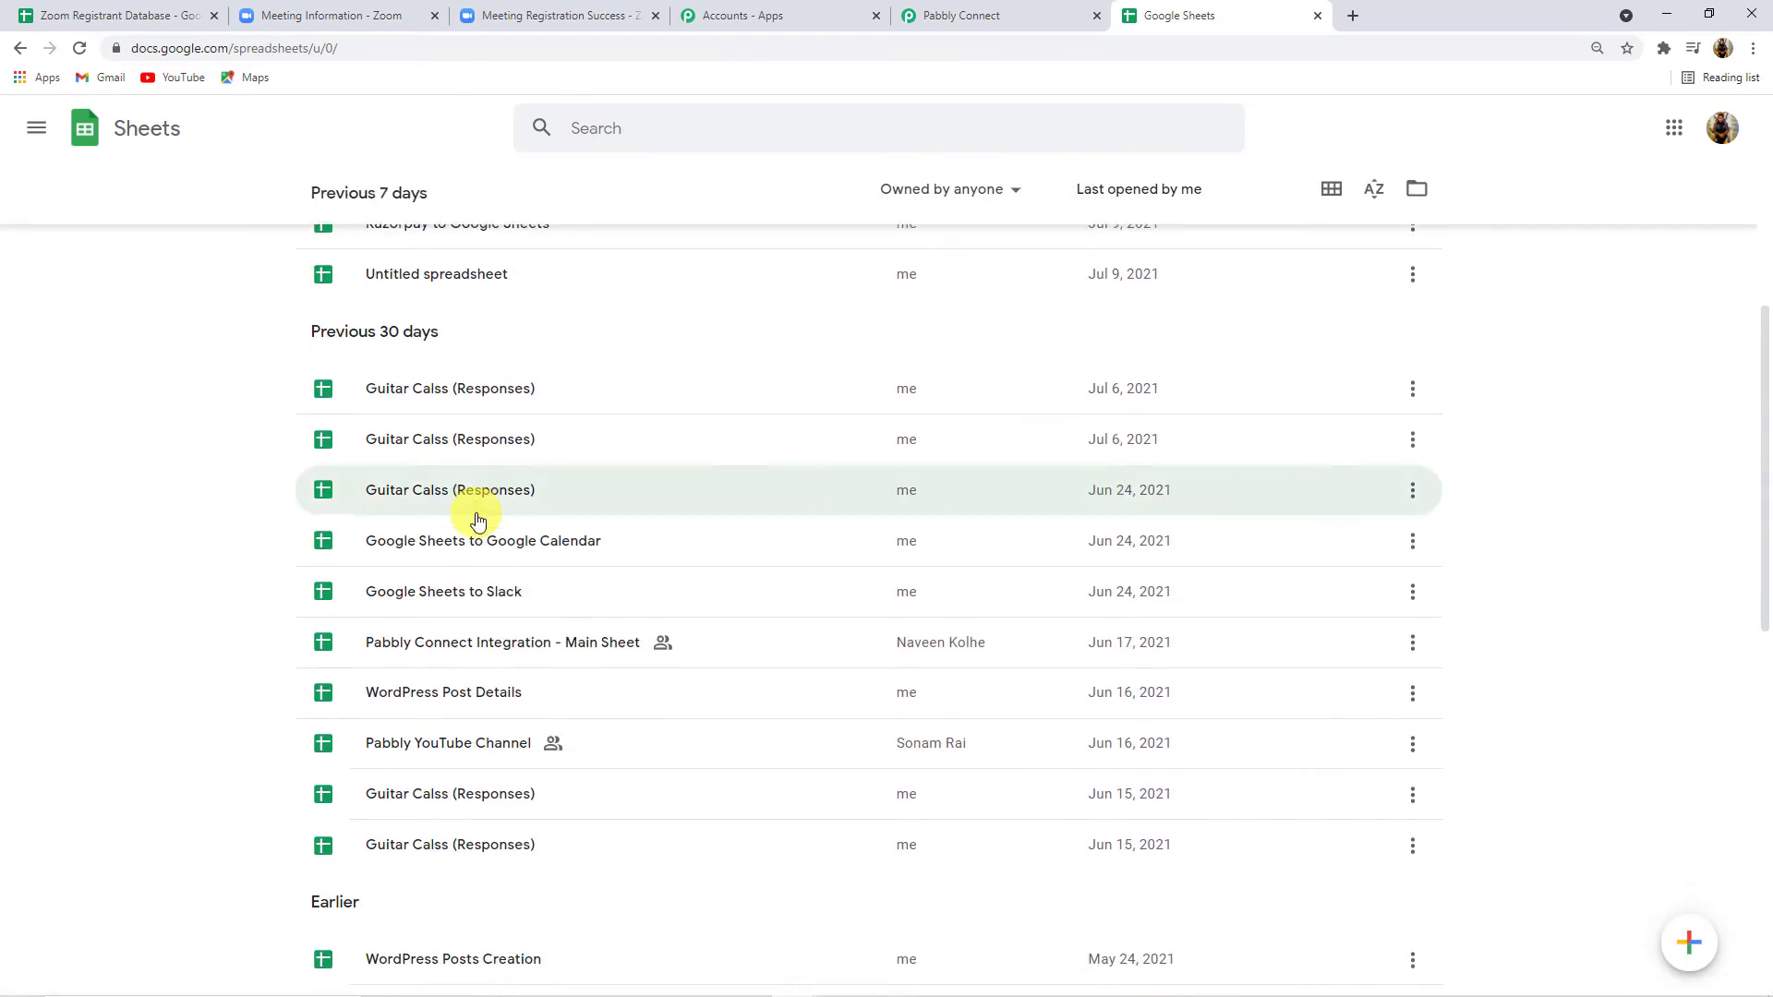
scroll(471, 515, "down", 2)
scroll(471, 515, "down", 3)
scroll(476, 514, "down", 3)
Return to the Pabbly Connect tab and scroll the spreadsheet list down and back up
scroll(480, 514, "down", 2)
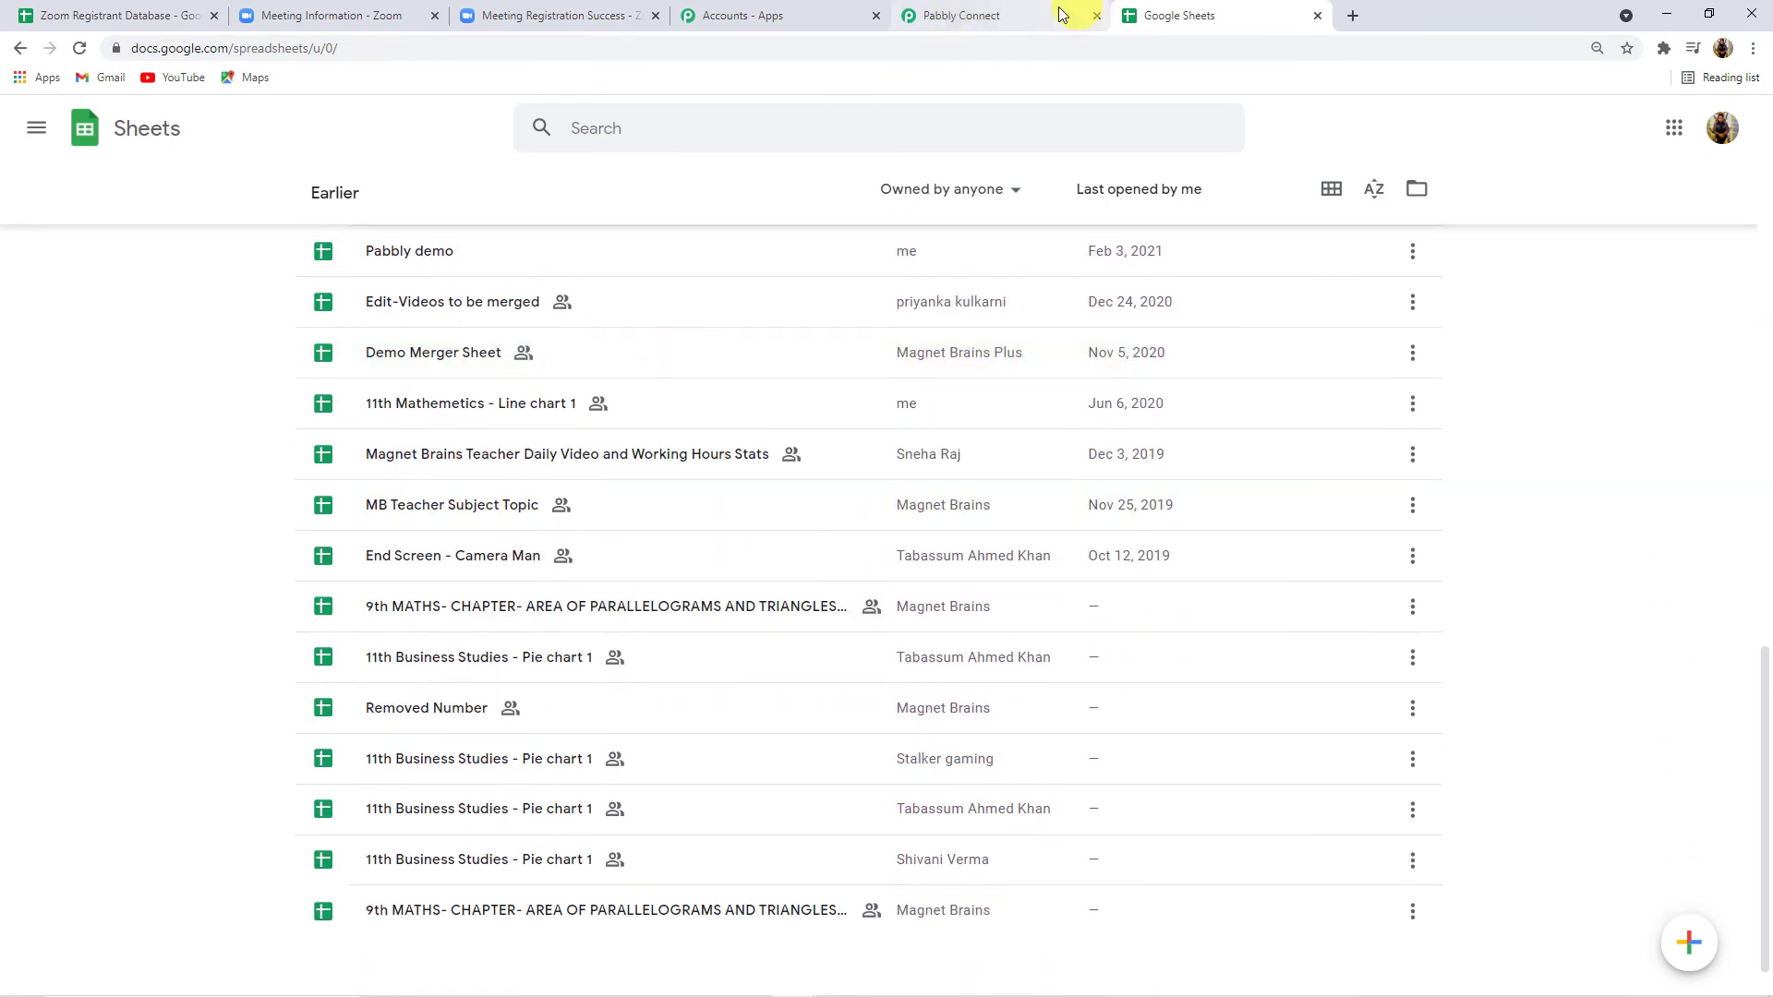
left_click(1006, 19)
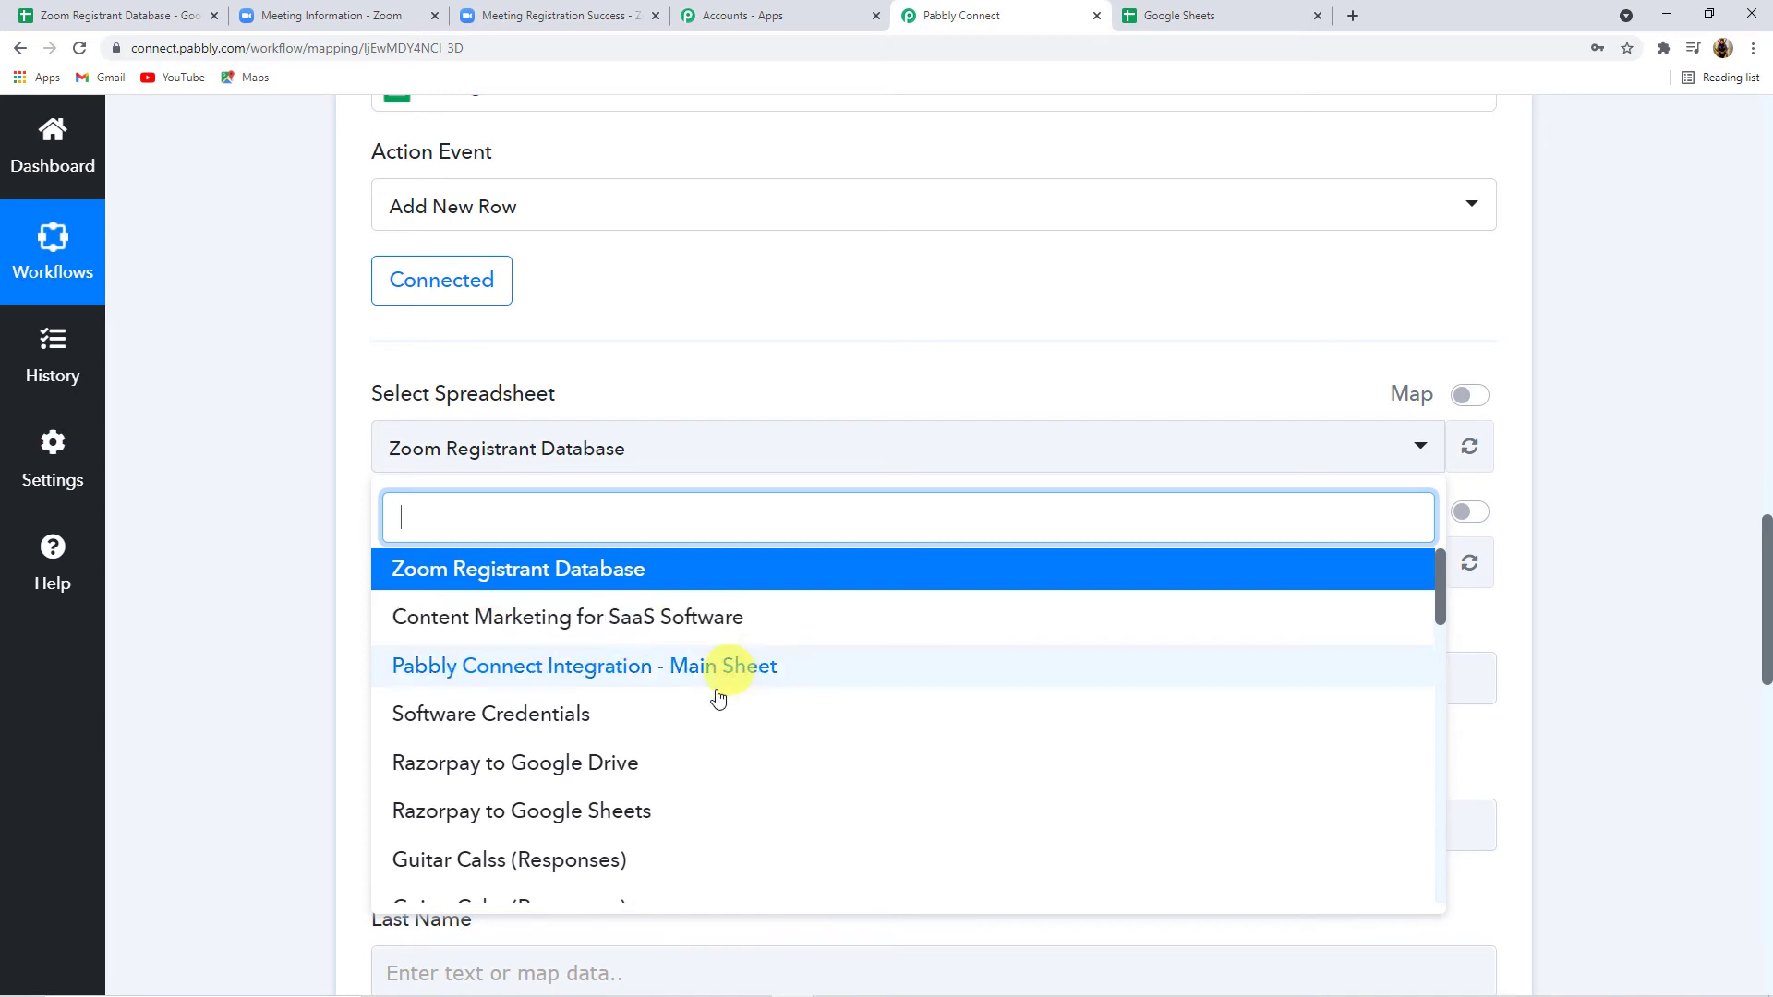
scroll(618, 732, "down", 2)
scroll(619, 731, "down", 2)
scroll(618, 731, "down", 2)
scroll(618, 732, "down", 3)
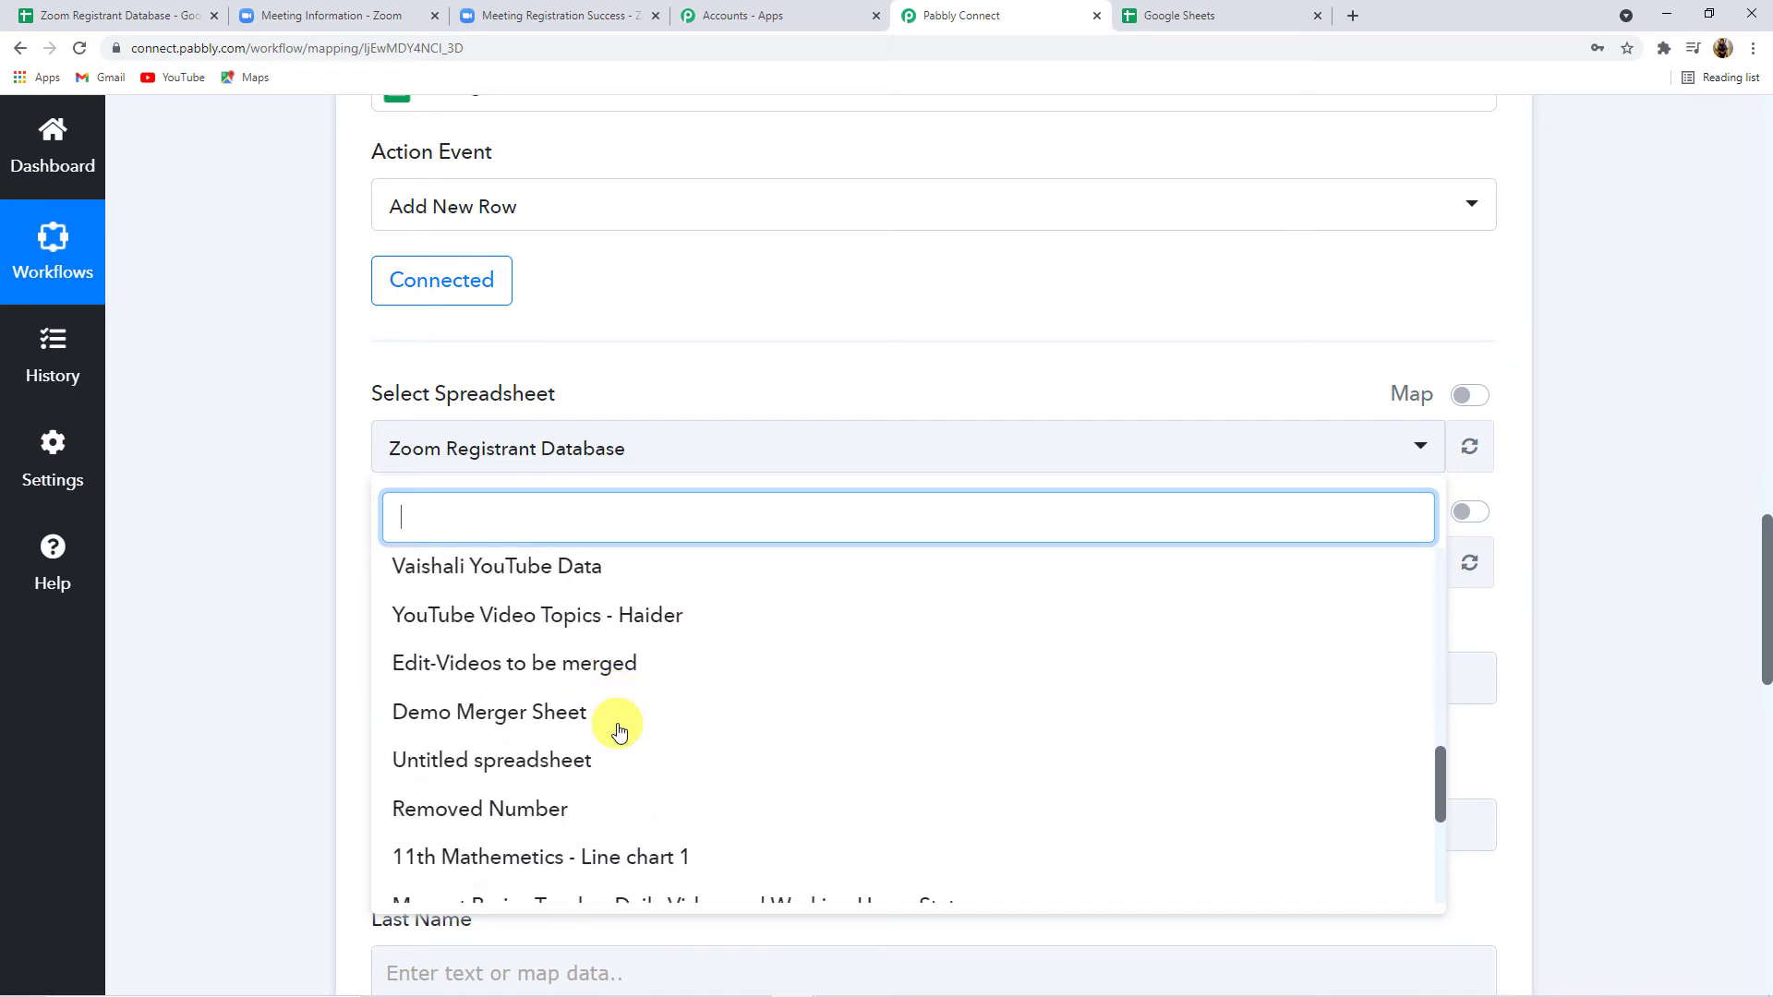
scroll(619, 732, "down", 3)
scroll(619, 732, "down", 1)
scroll(619, 731, "up", 3)
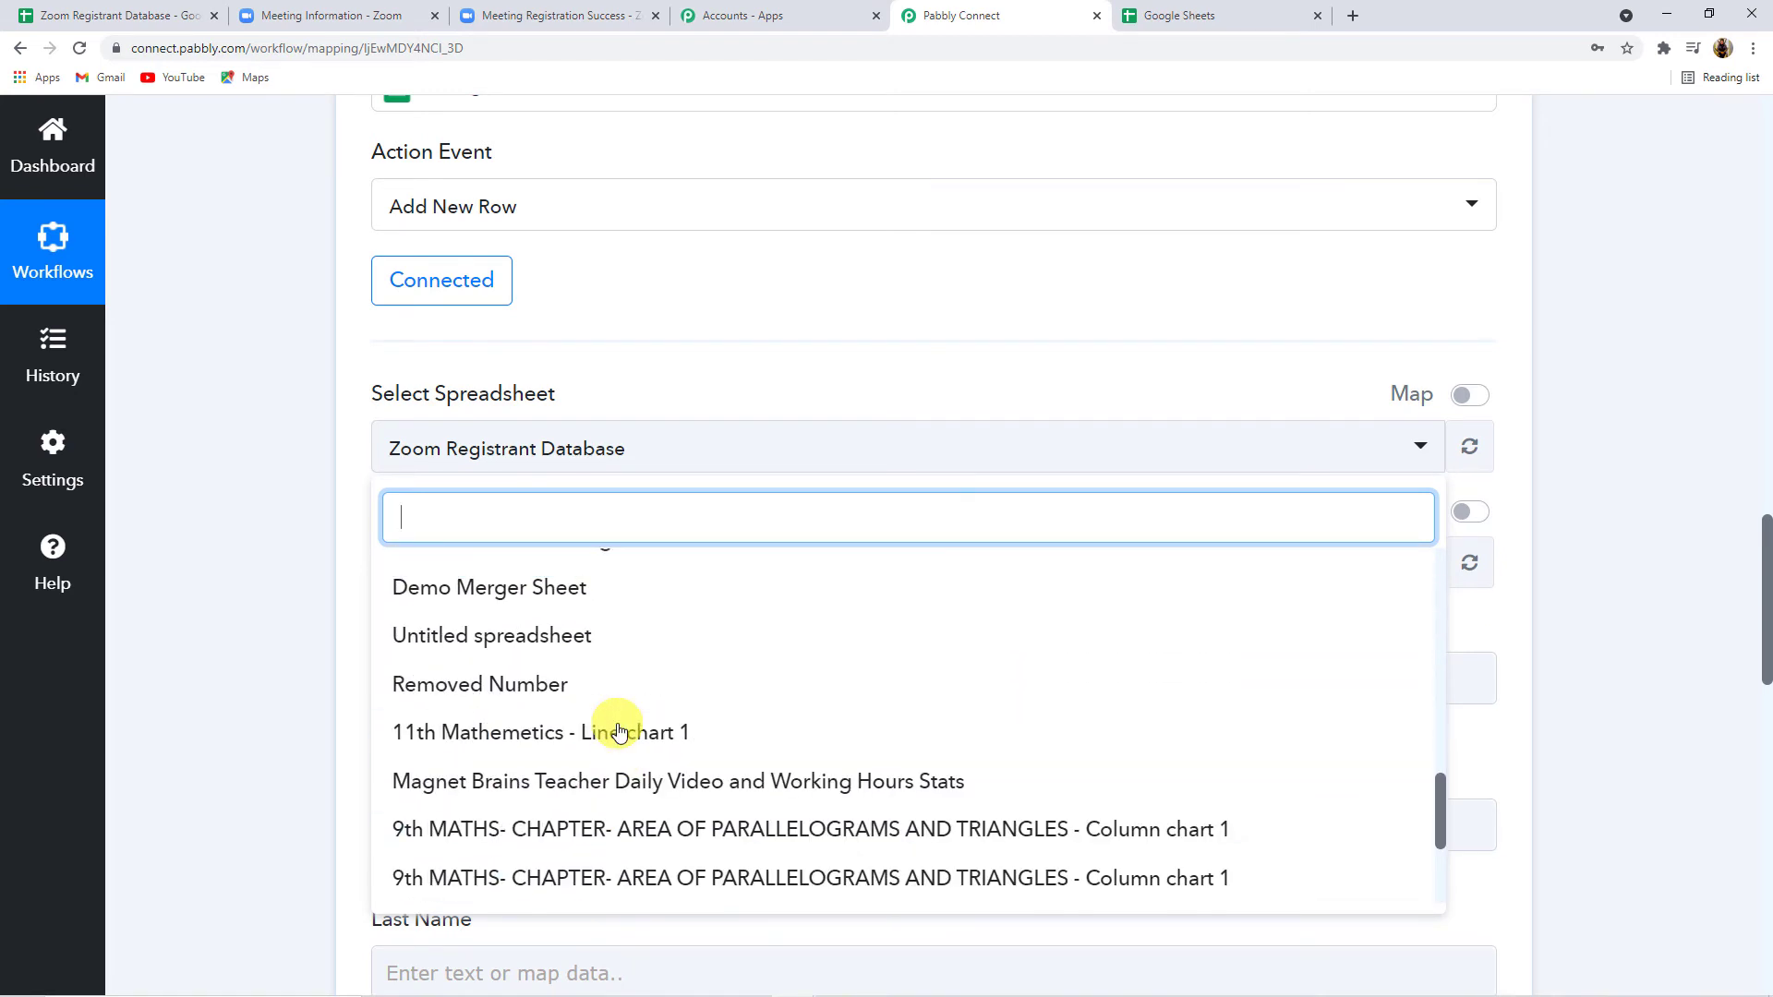
scroll(619, 732, "up", 3)
scroll(619, 731, "up", 2)
scroll(618, 731, "up", 3)
scroll(618, 731, "up", 3)
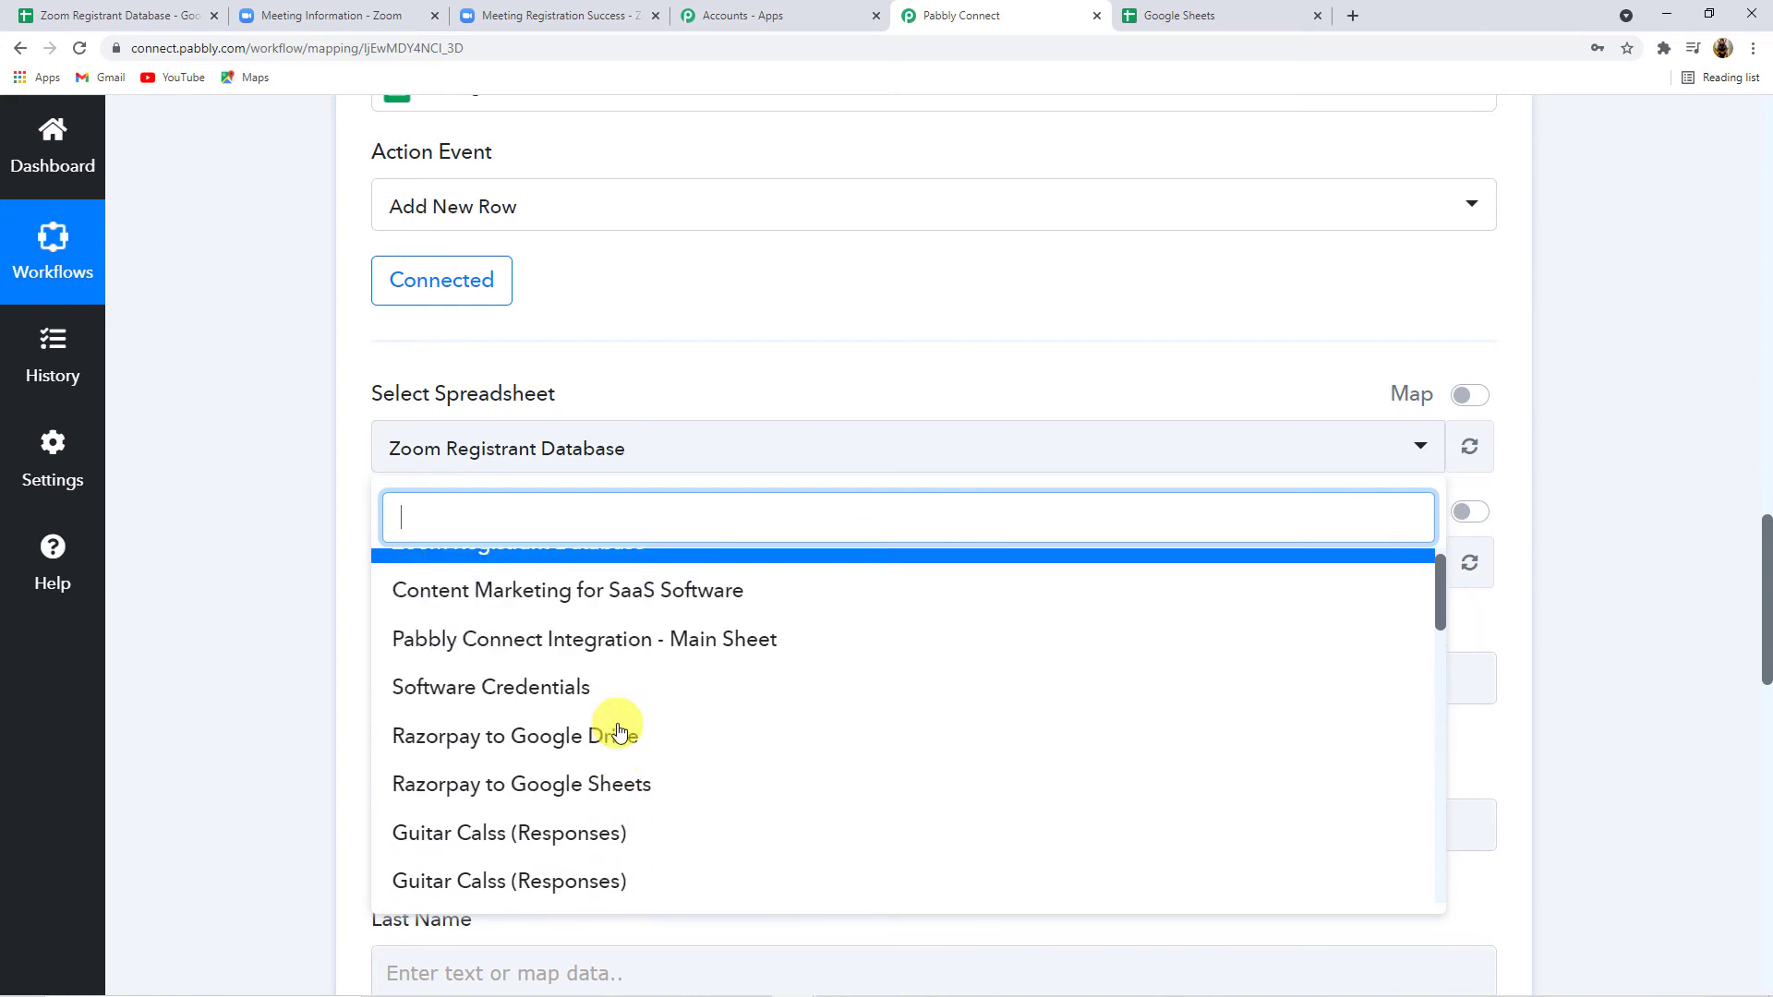
scroll(619, 731, "up", 1)
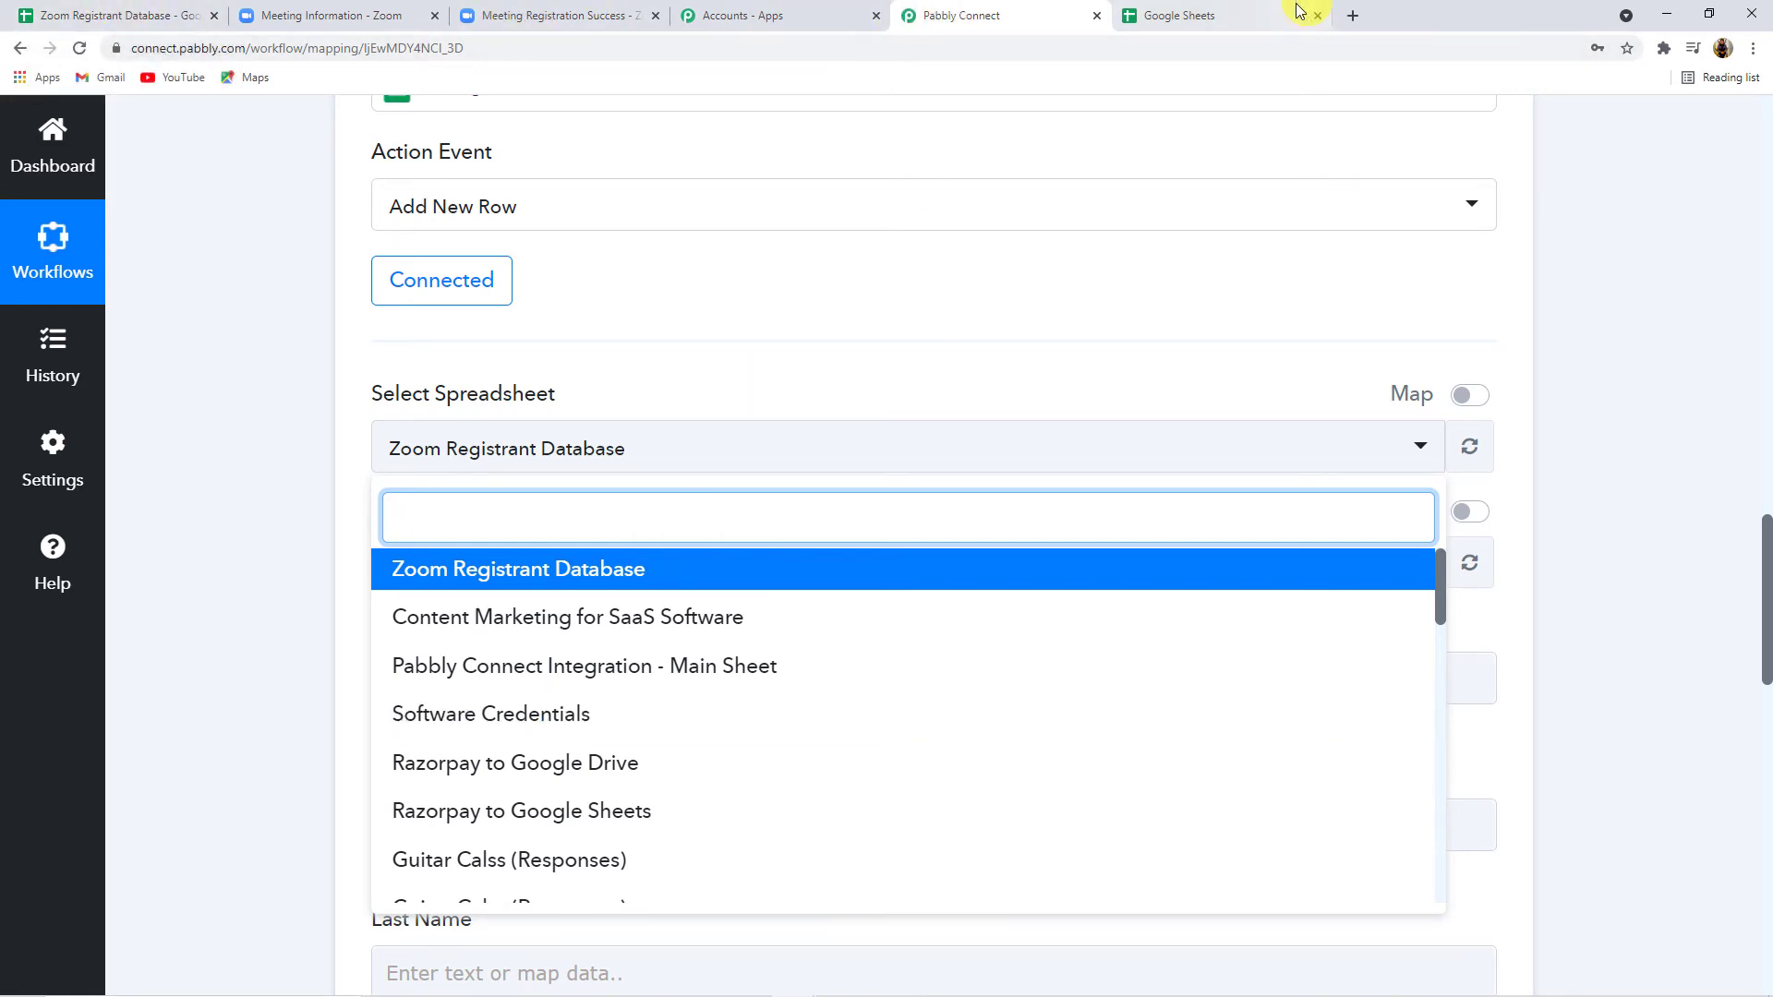
Review the sheet headers Event, Name, Last Name, Address, Email, City, Phone, Country, then select A2
left_click(93, 16)
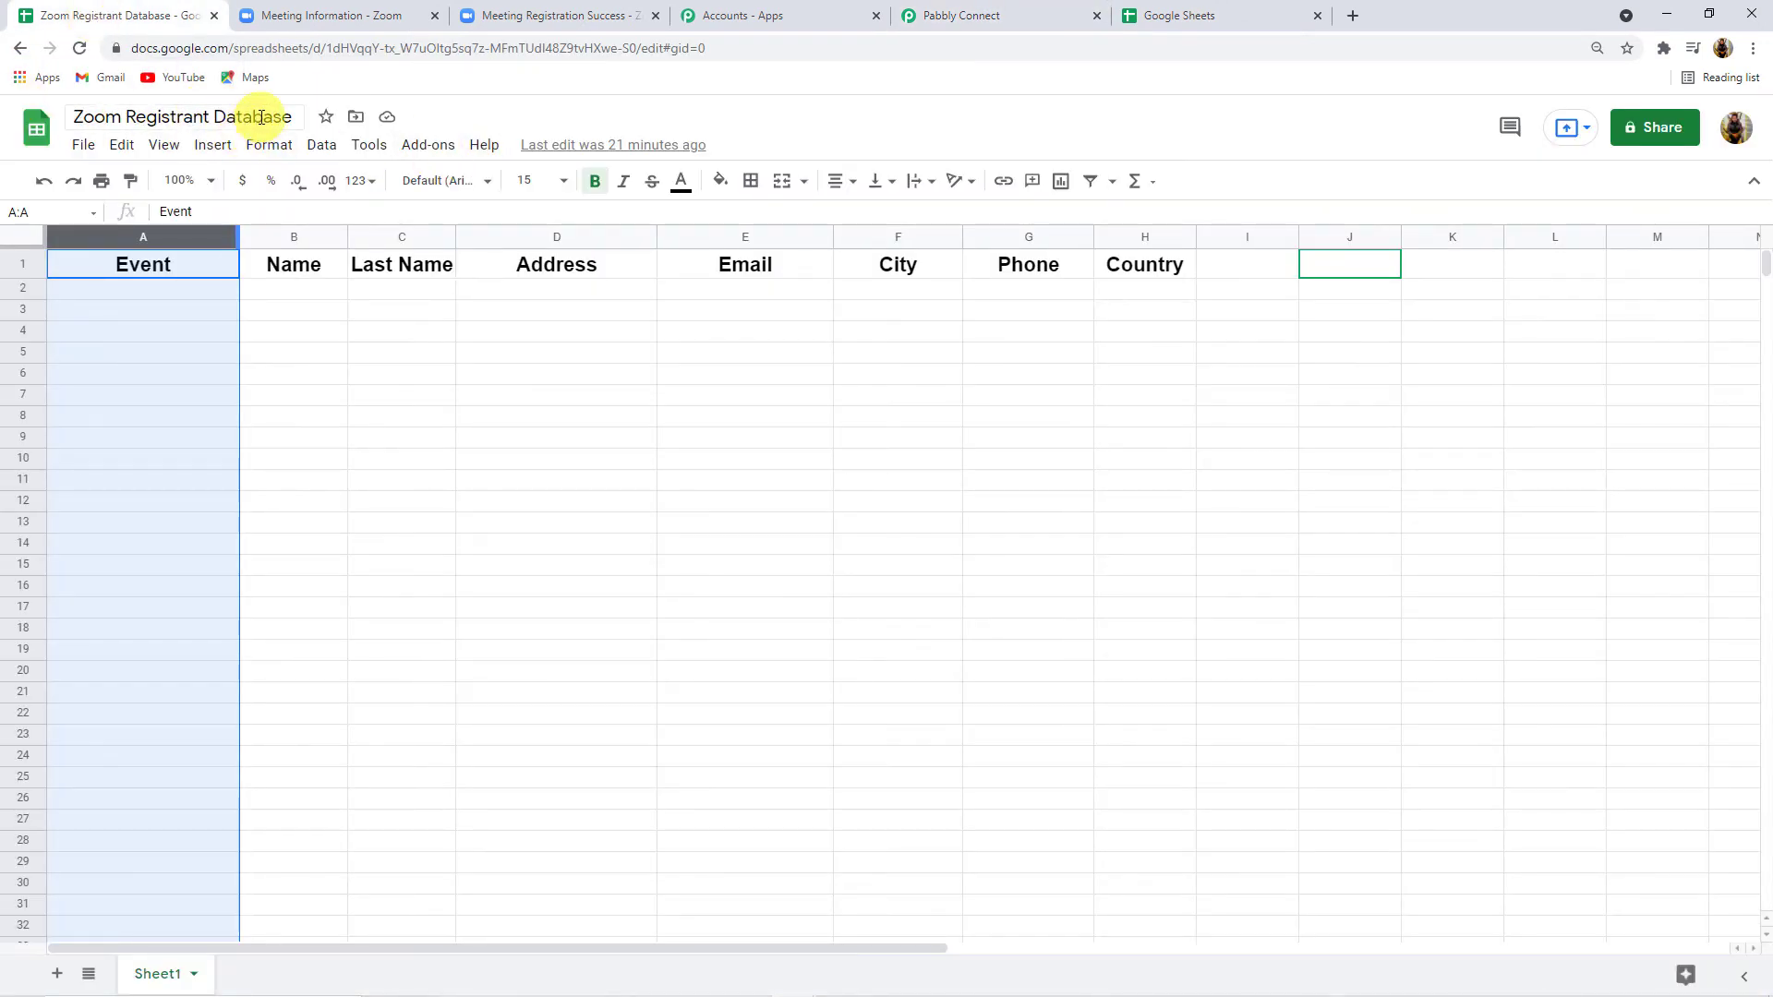
left_click(295, 356)
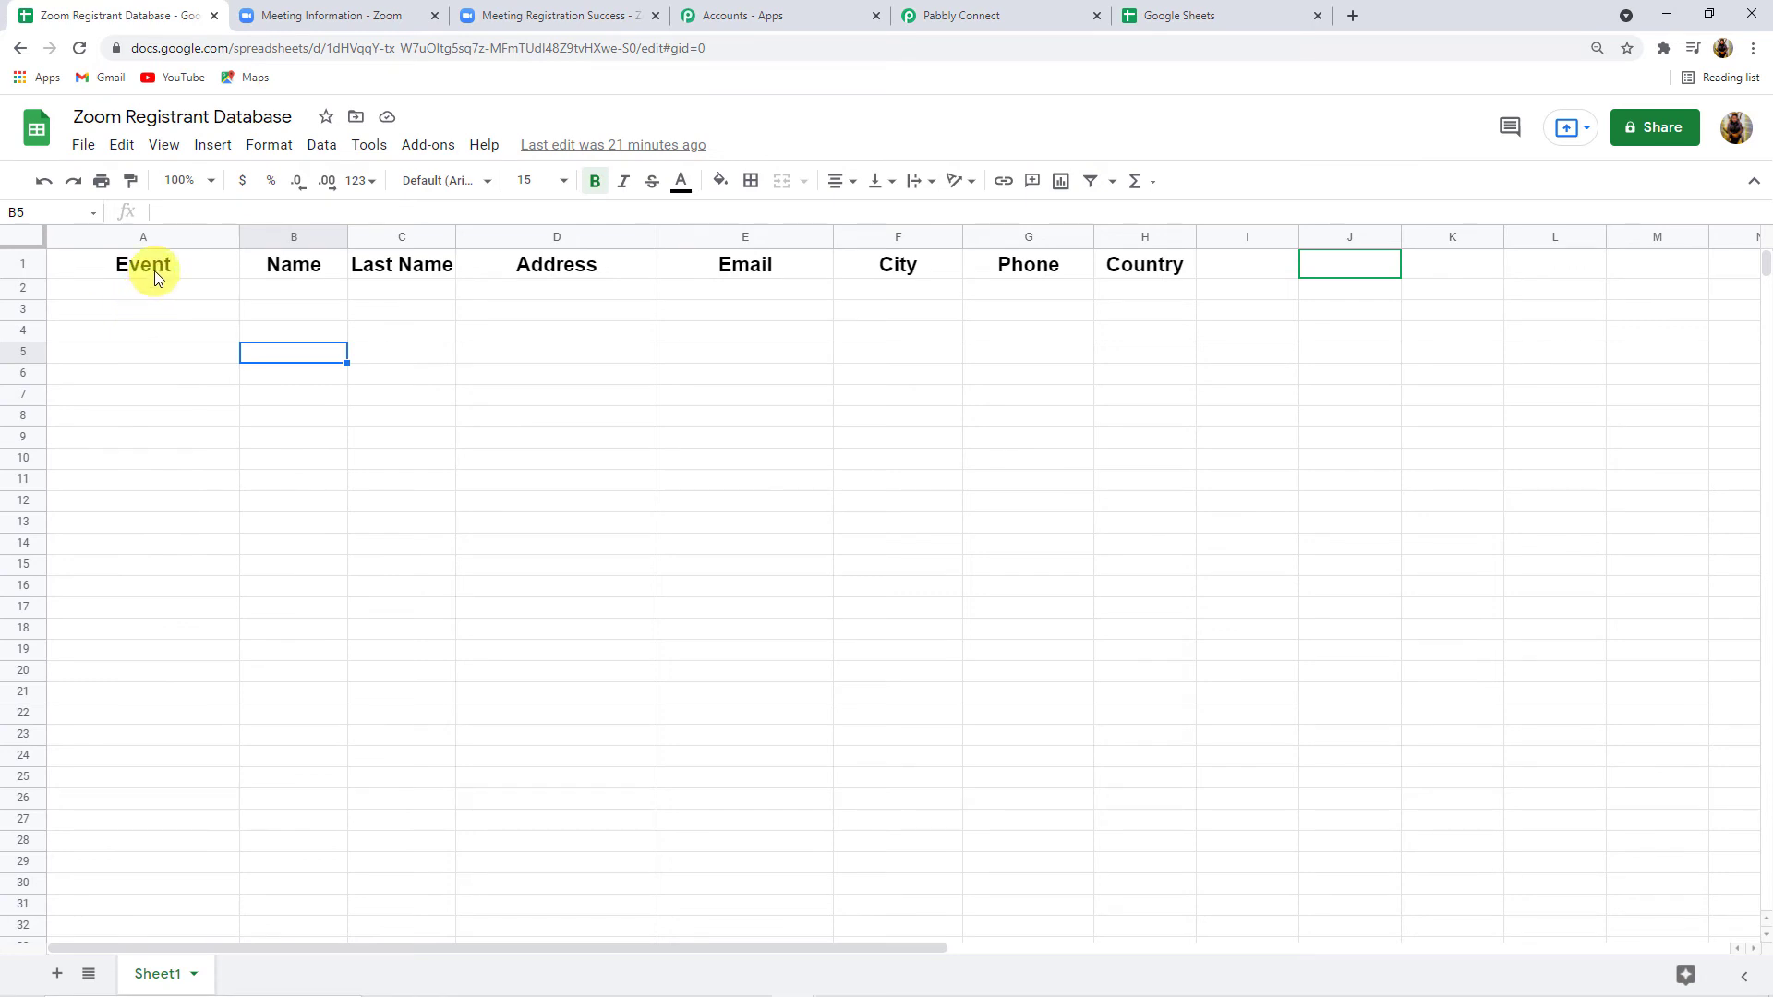
left_click(153, 270)
left_click(319, 269)
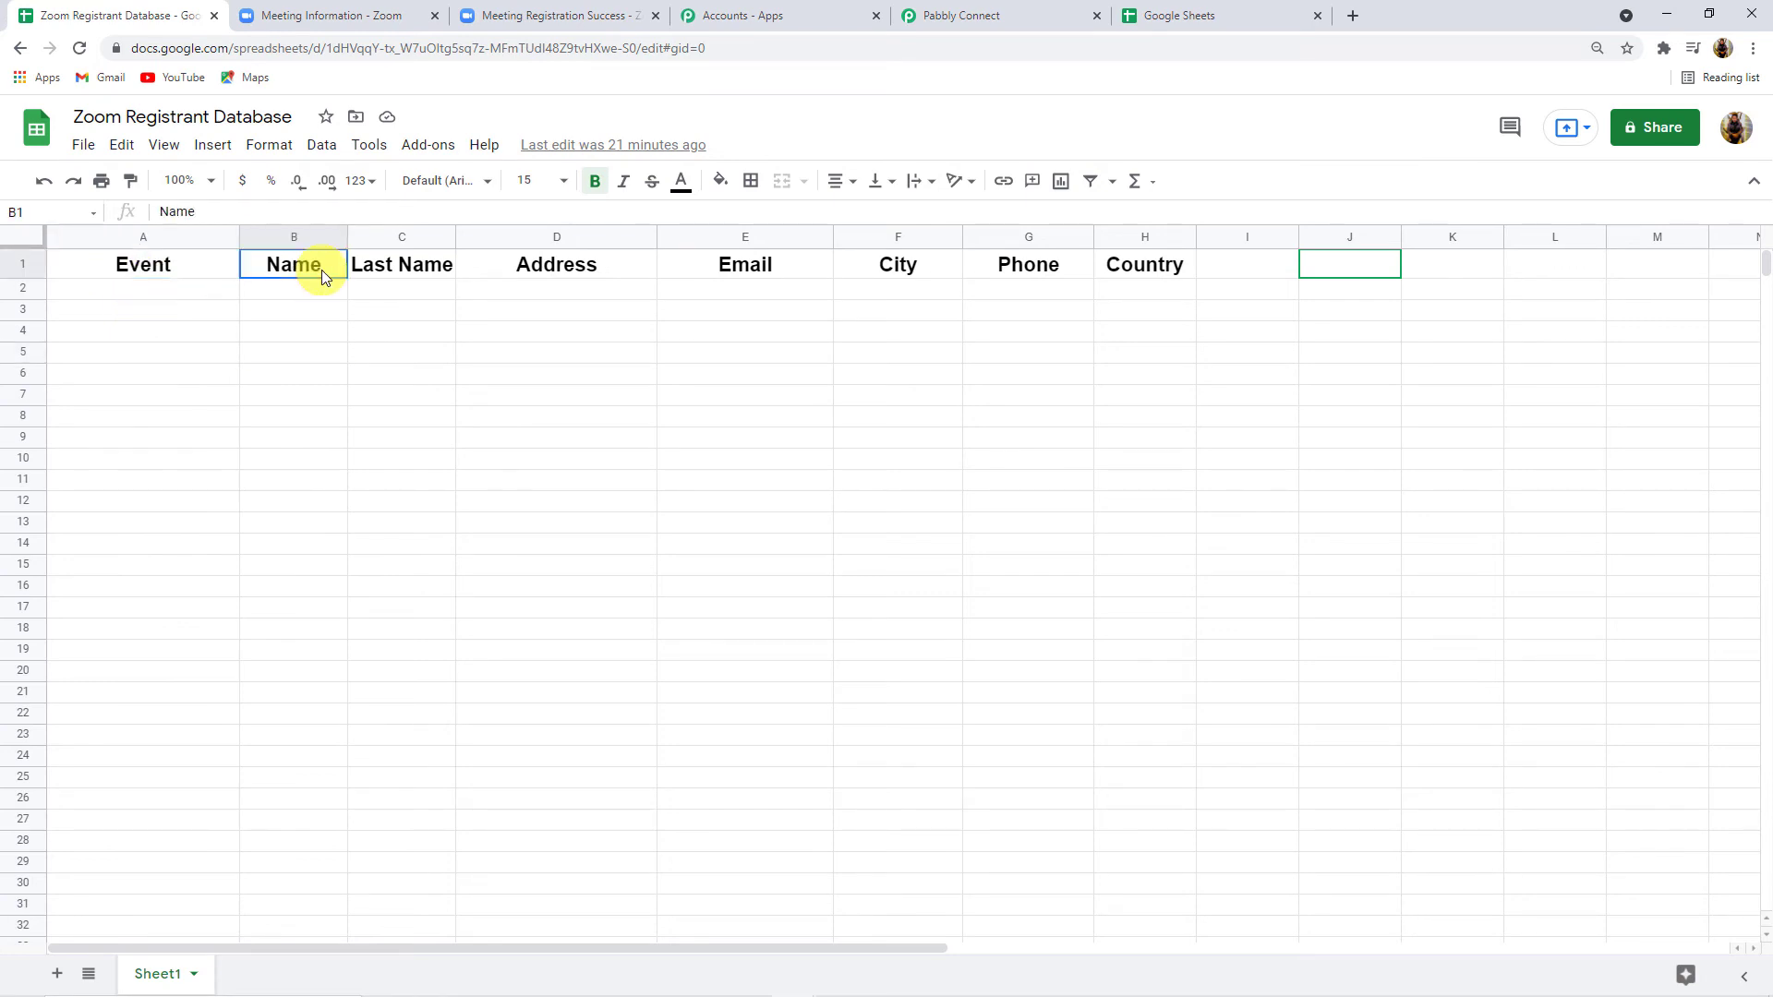
left_click(424, 266)
left_click(523, 266)
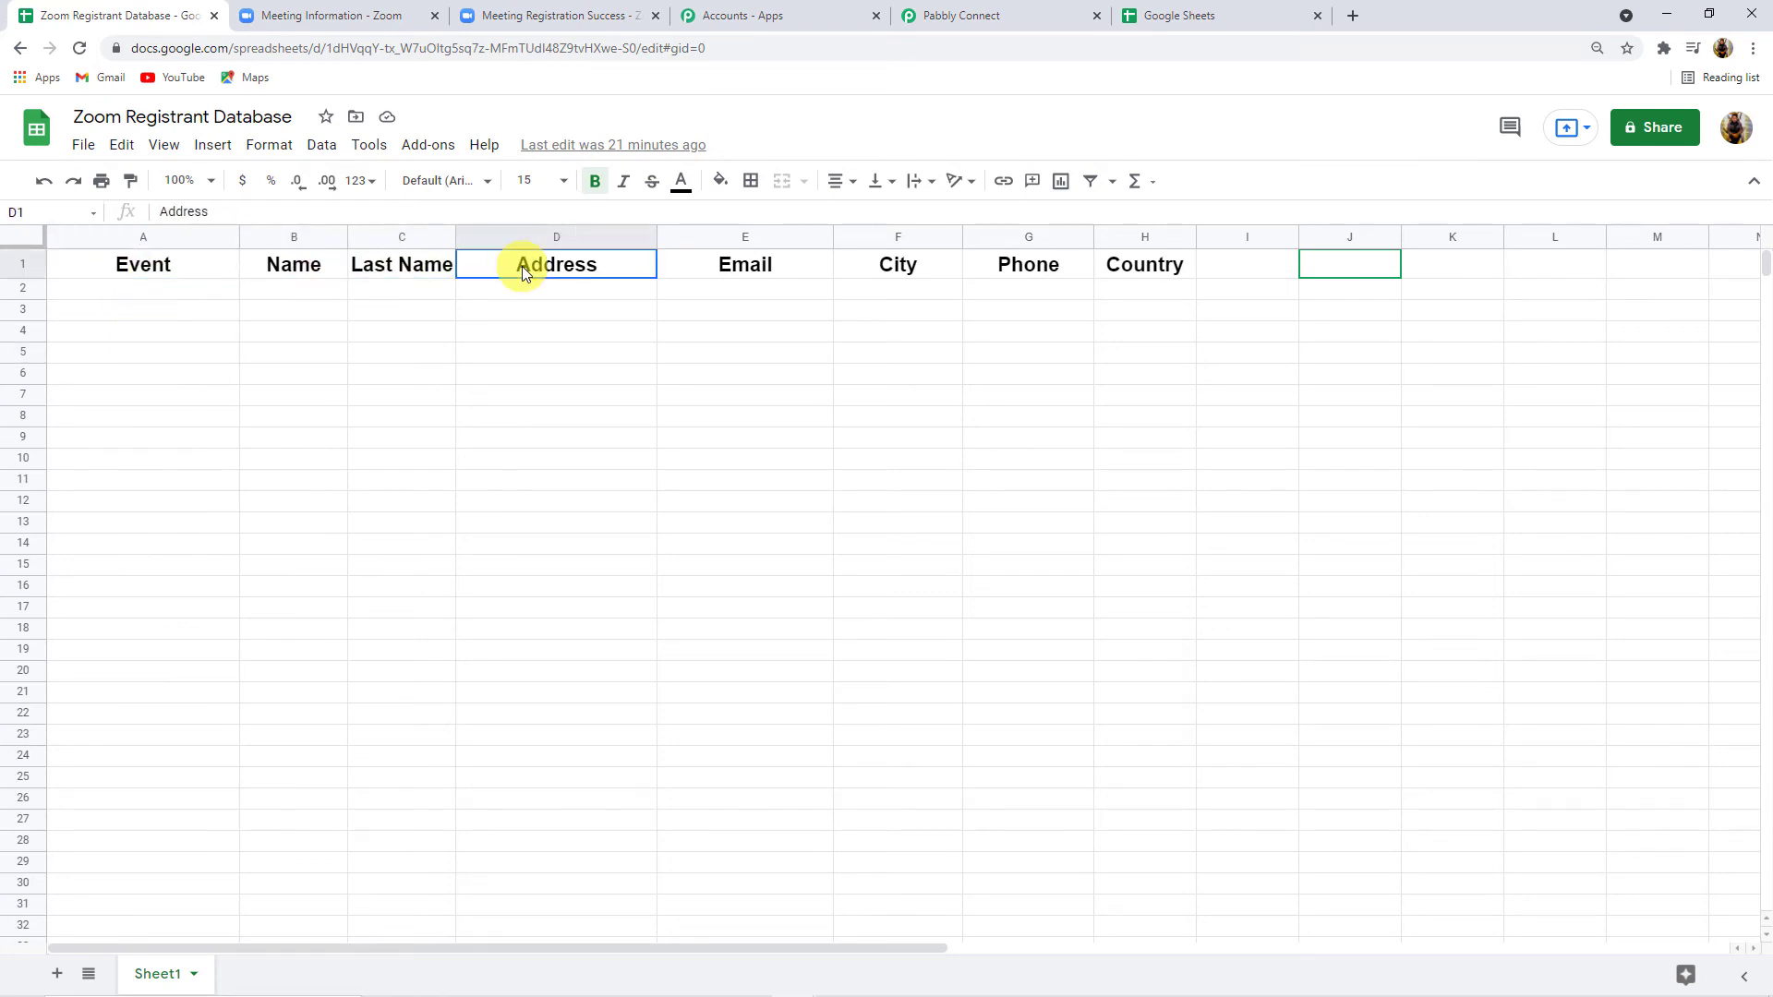
left_click(743, 270)
left_click(947, 269)
left_click(1021, 270)
left_click(1133, 268)
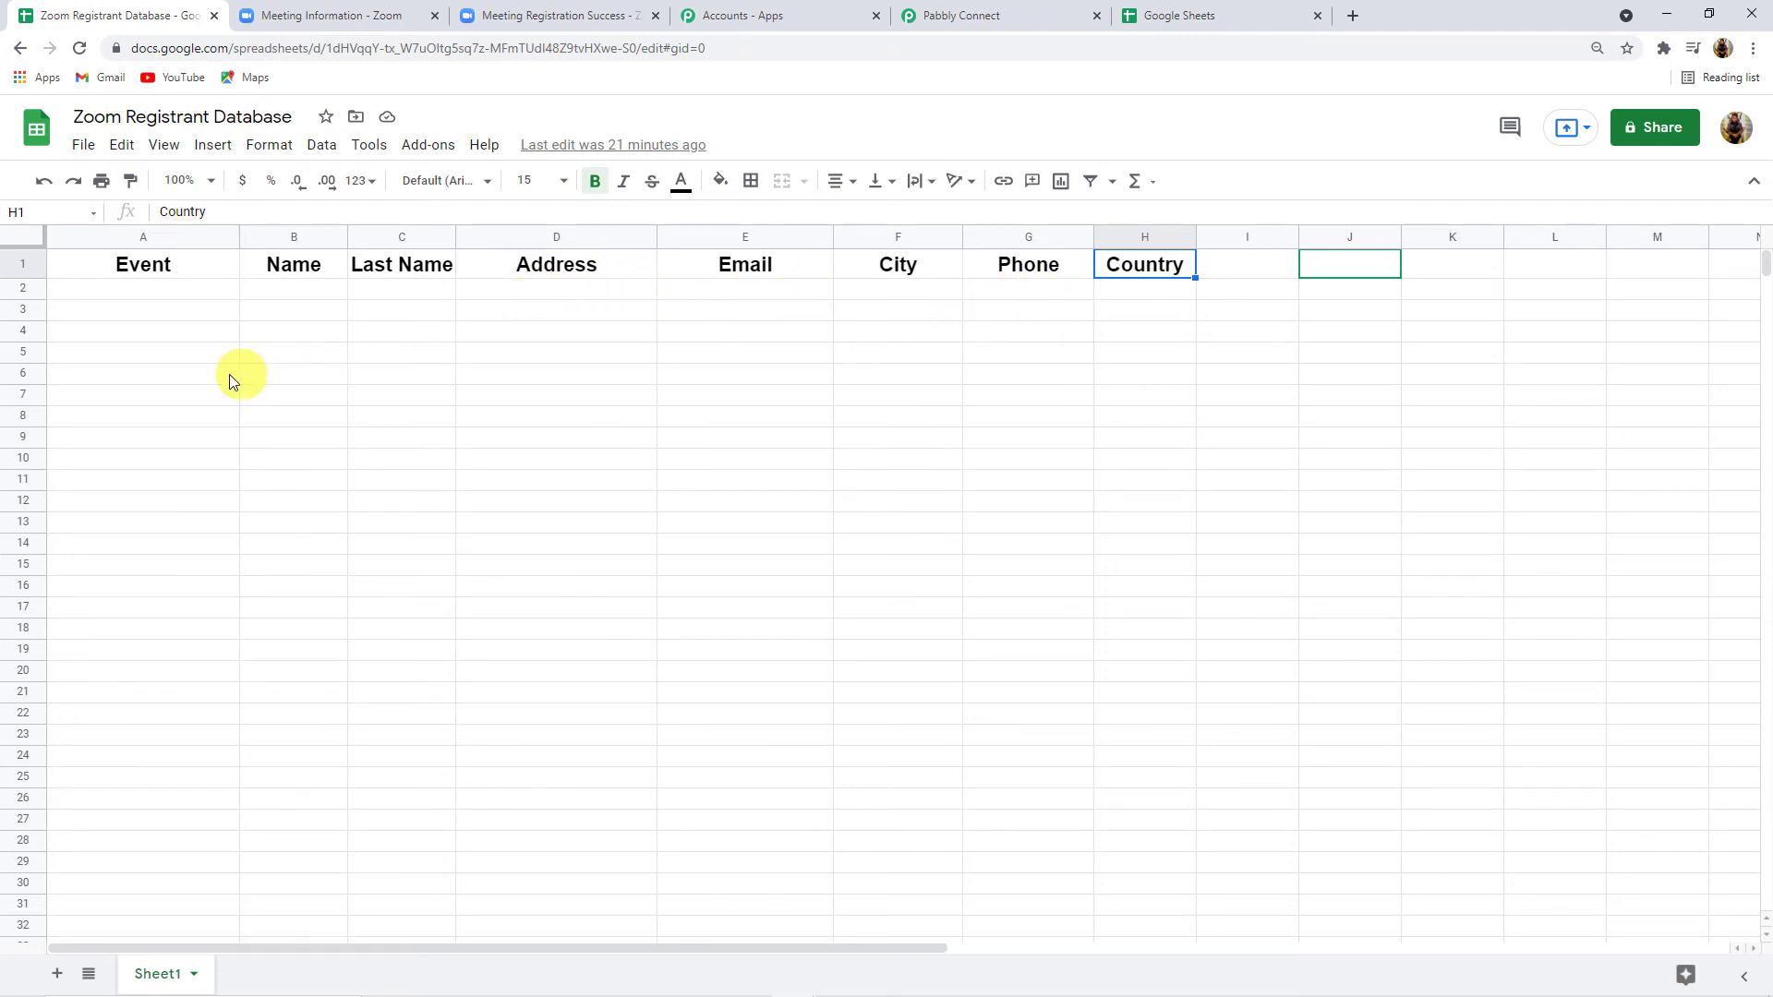
left_click(157, 338)
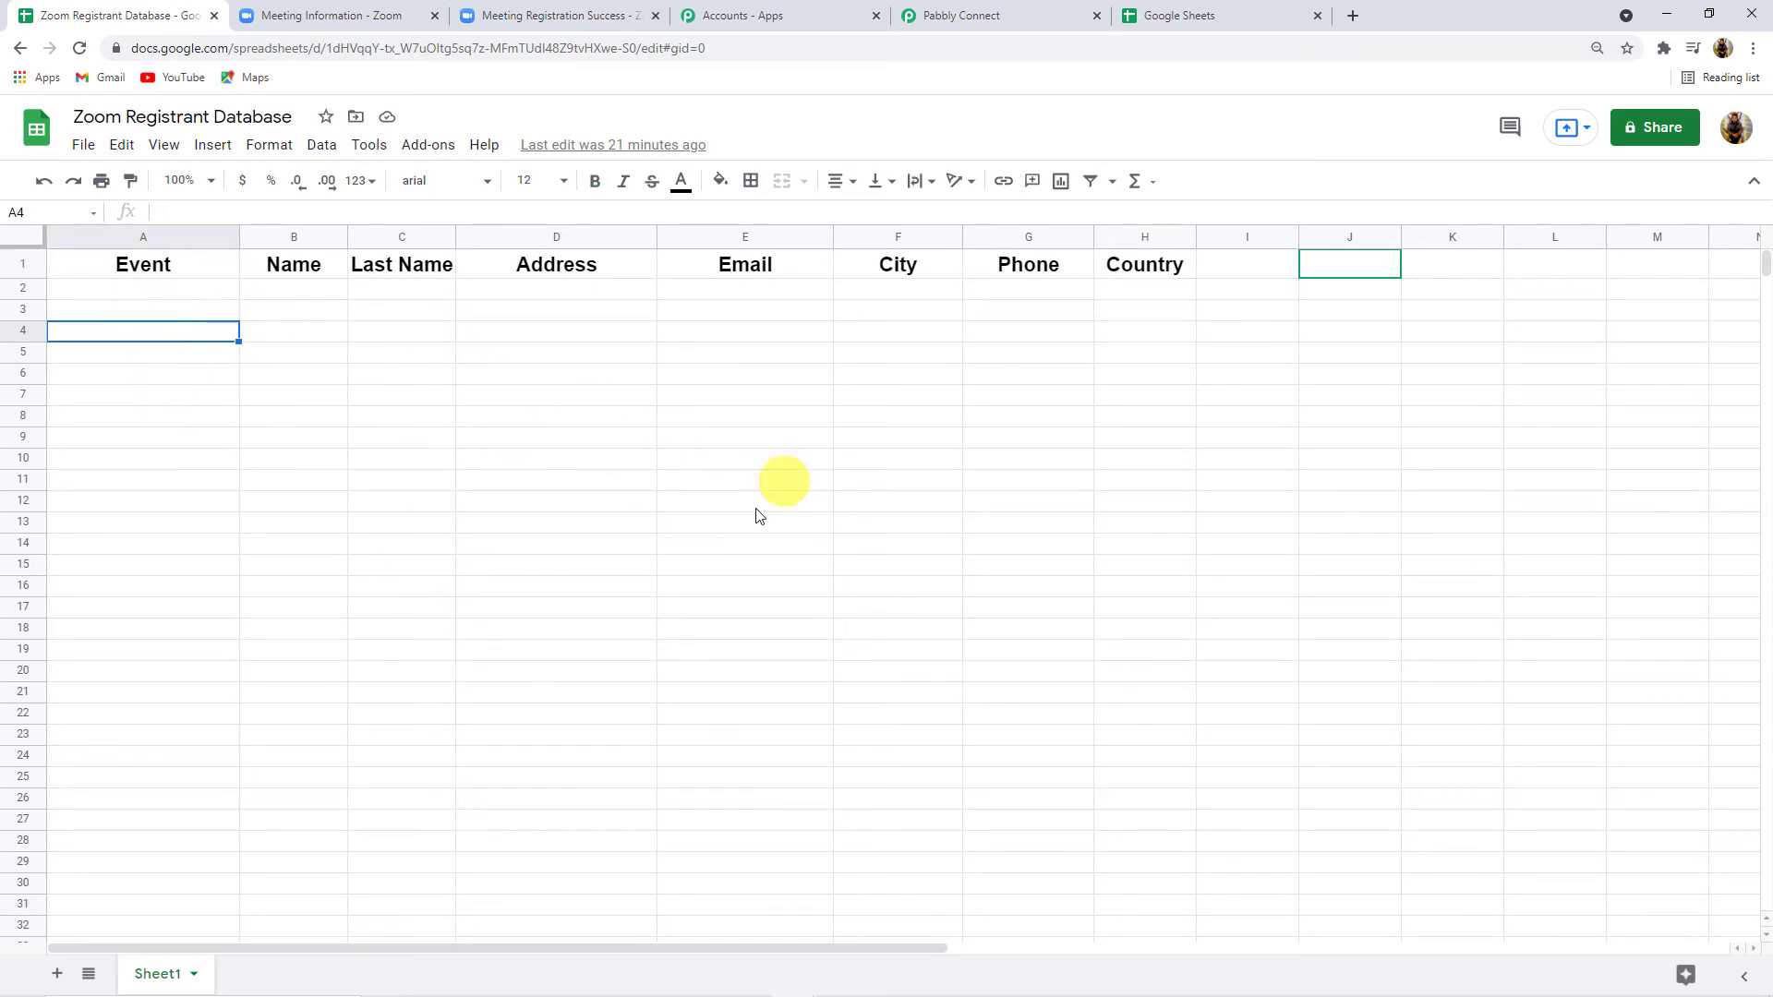
left_click(178, 296)
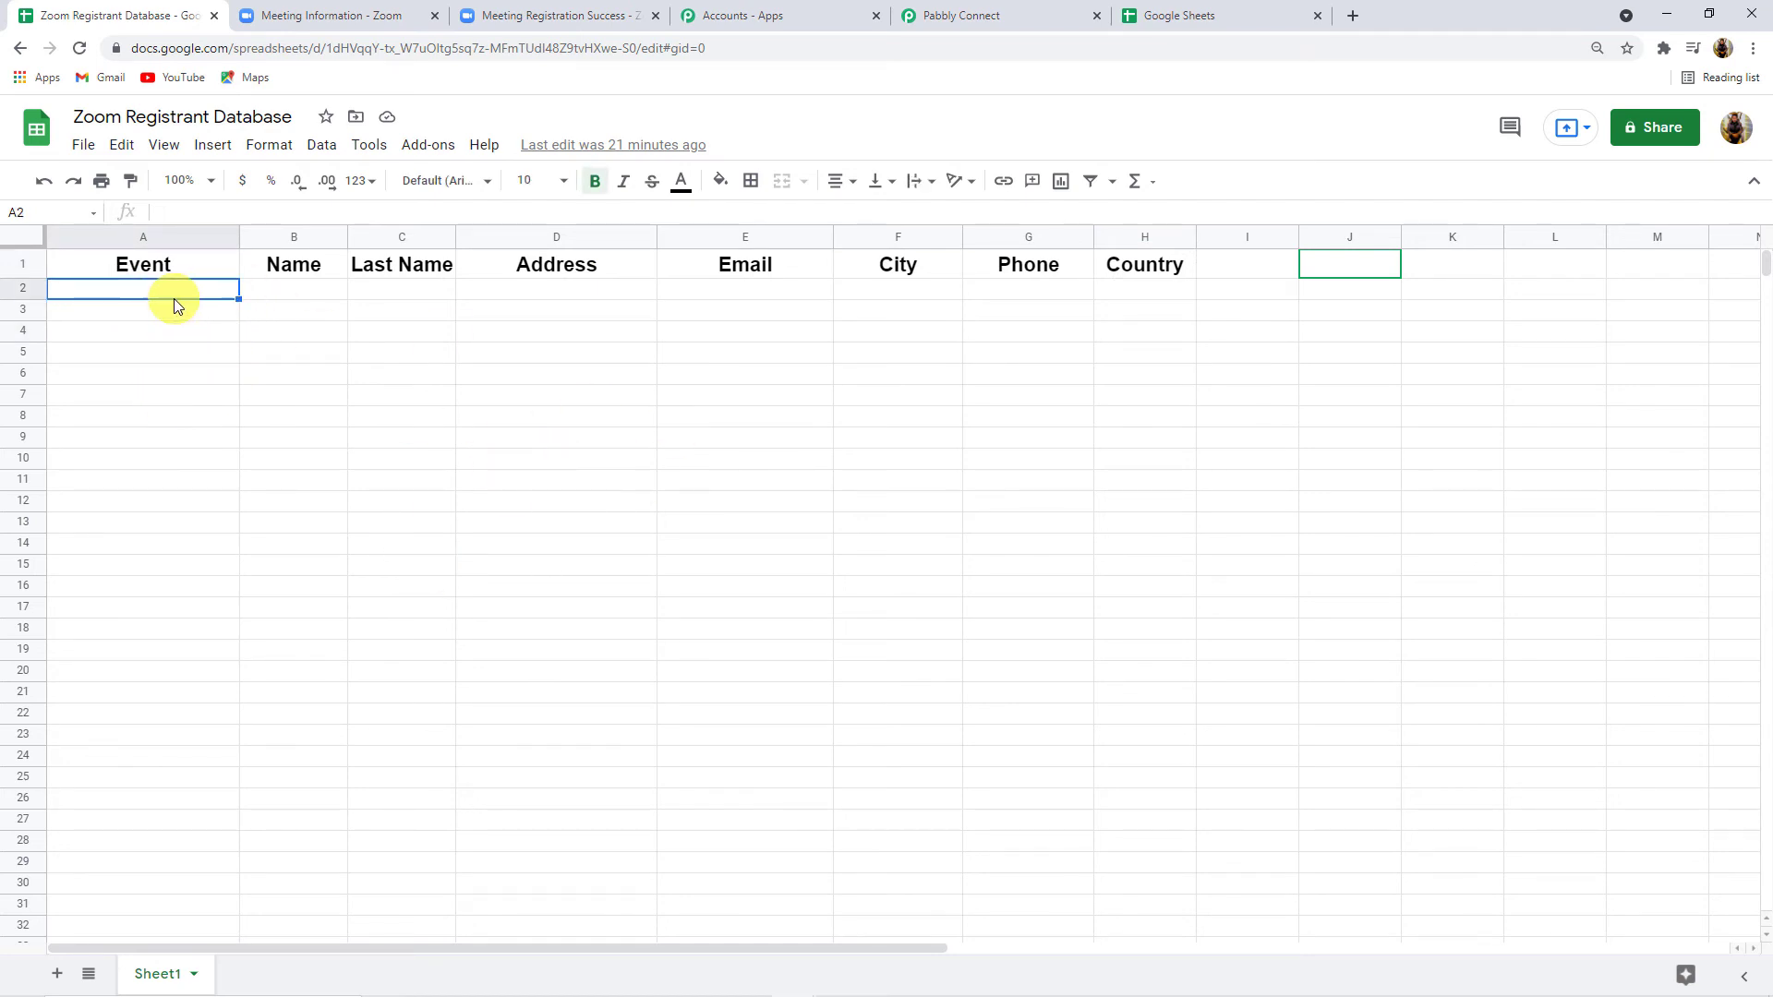
Back in Pabbly Connect, close the spreadsheet list and refresh the available spreadsheets
left_click(985, 13)
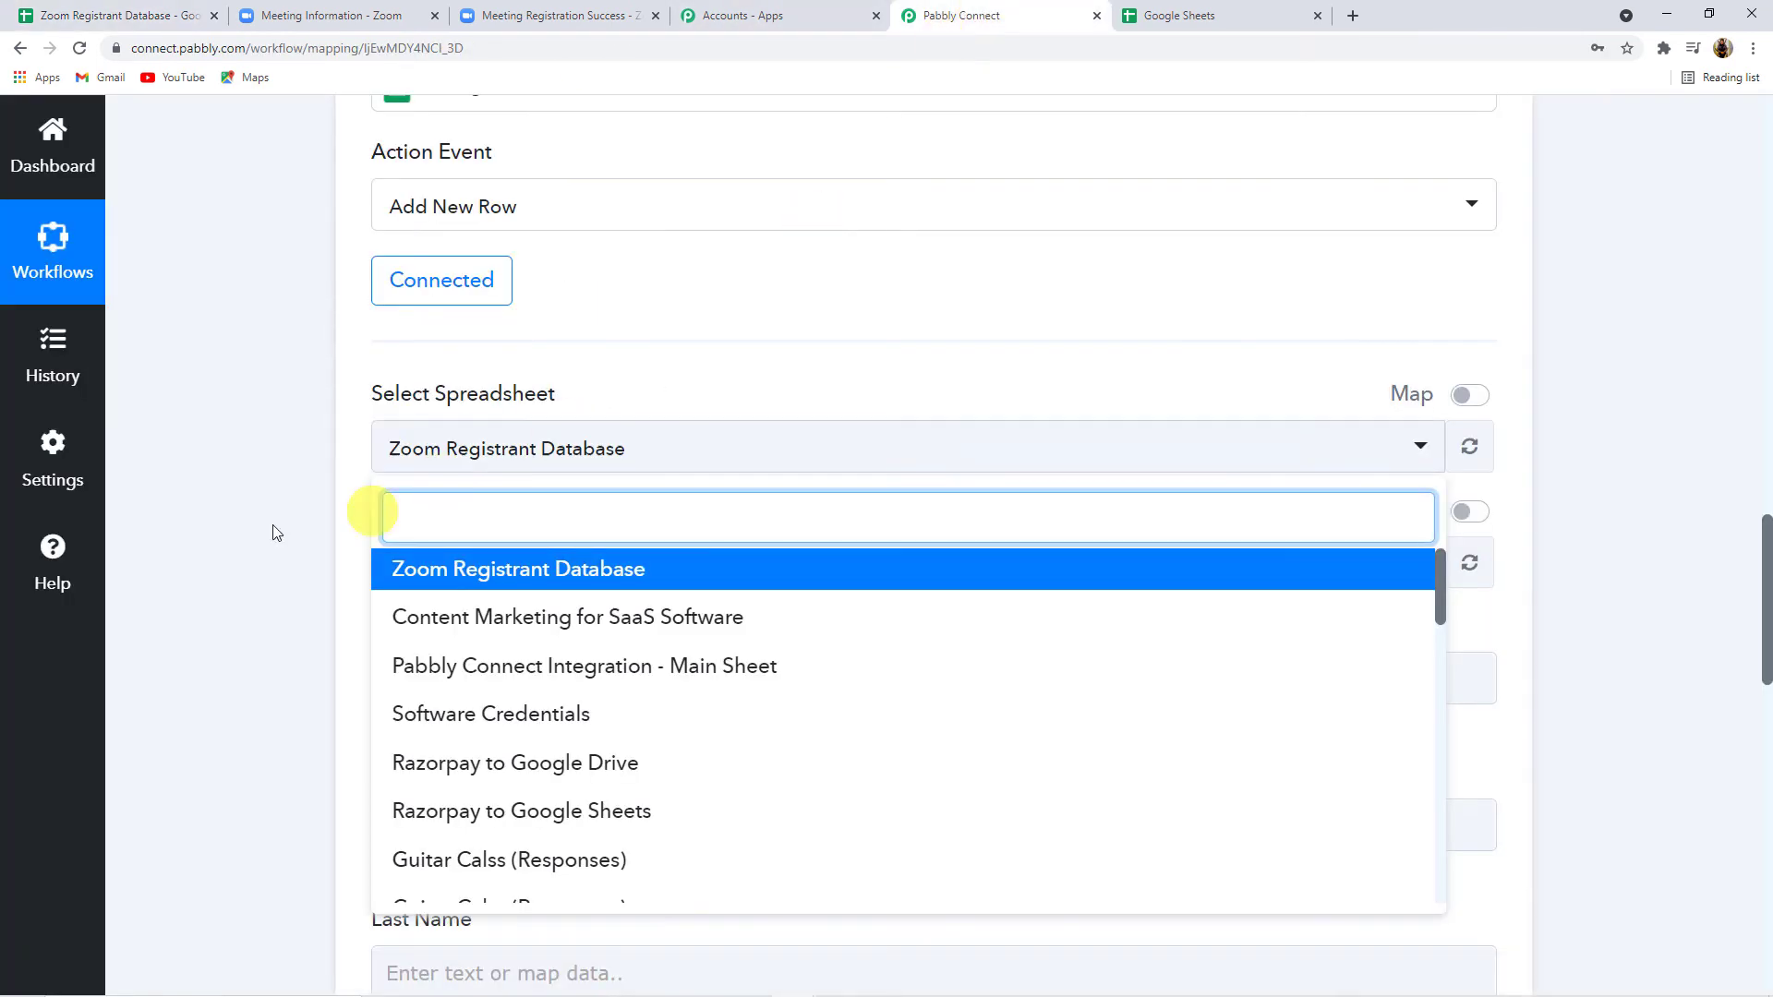
left_click(368, 506)
left_click(1468, 449)
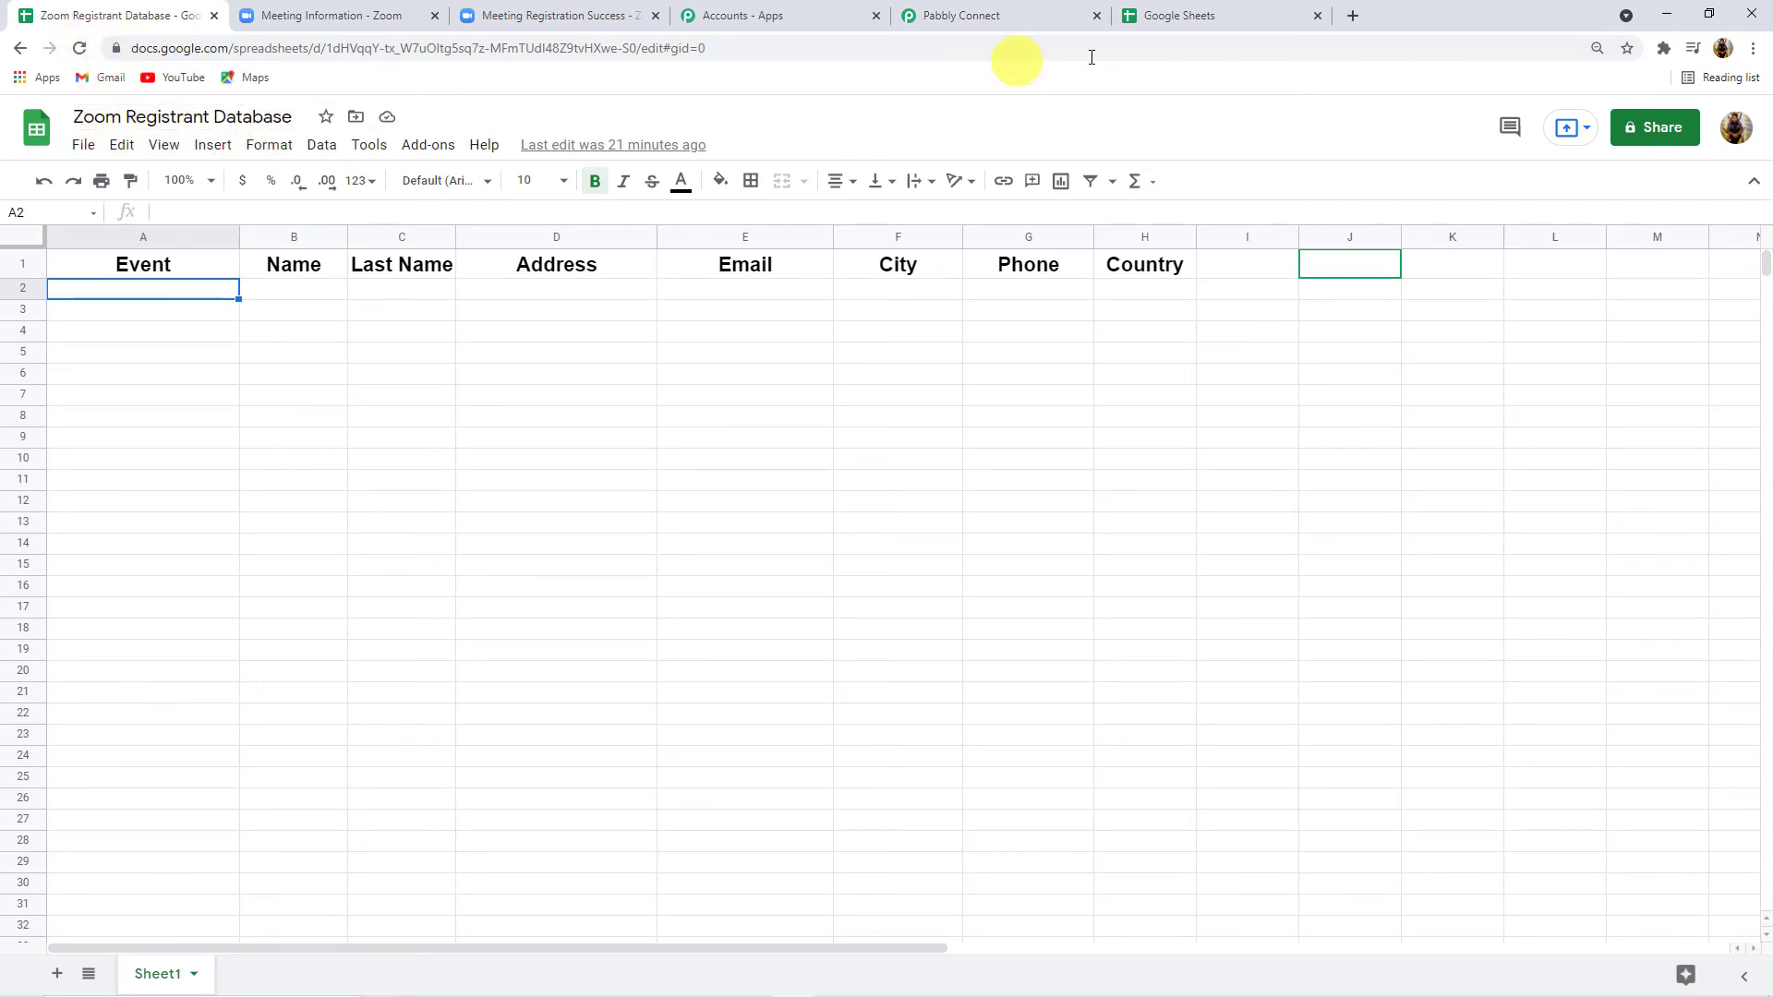
left_click(995, 16)
Search 'Zoom' and select Zoom Registrant Database as the target spreadsheet
left_click(655, 468)
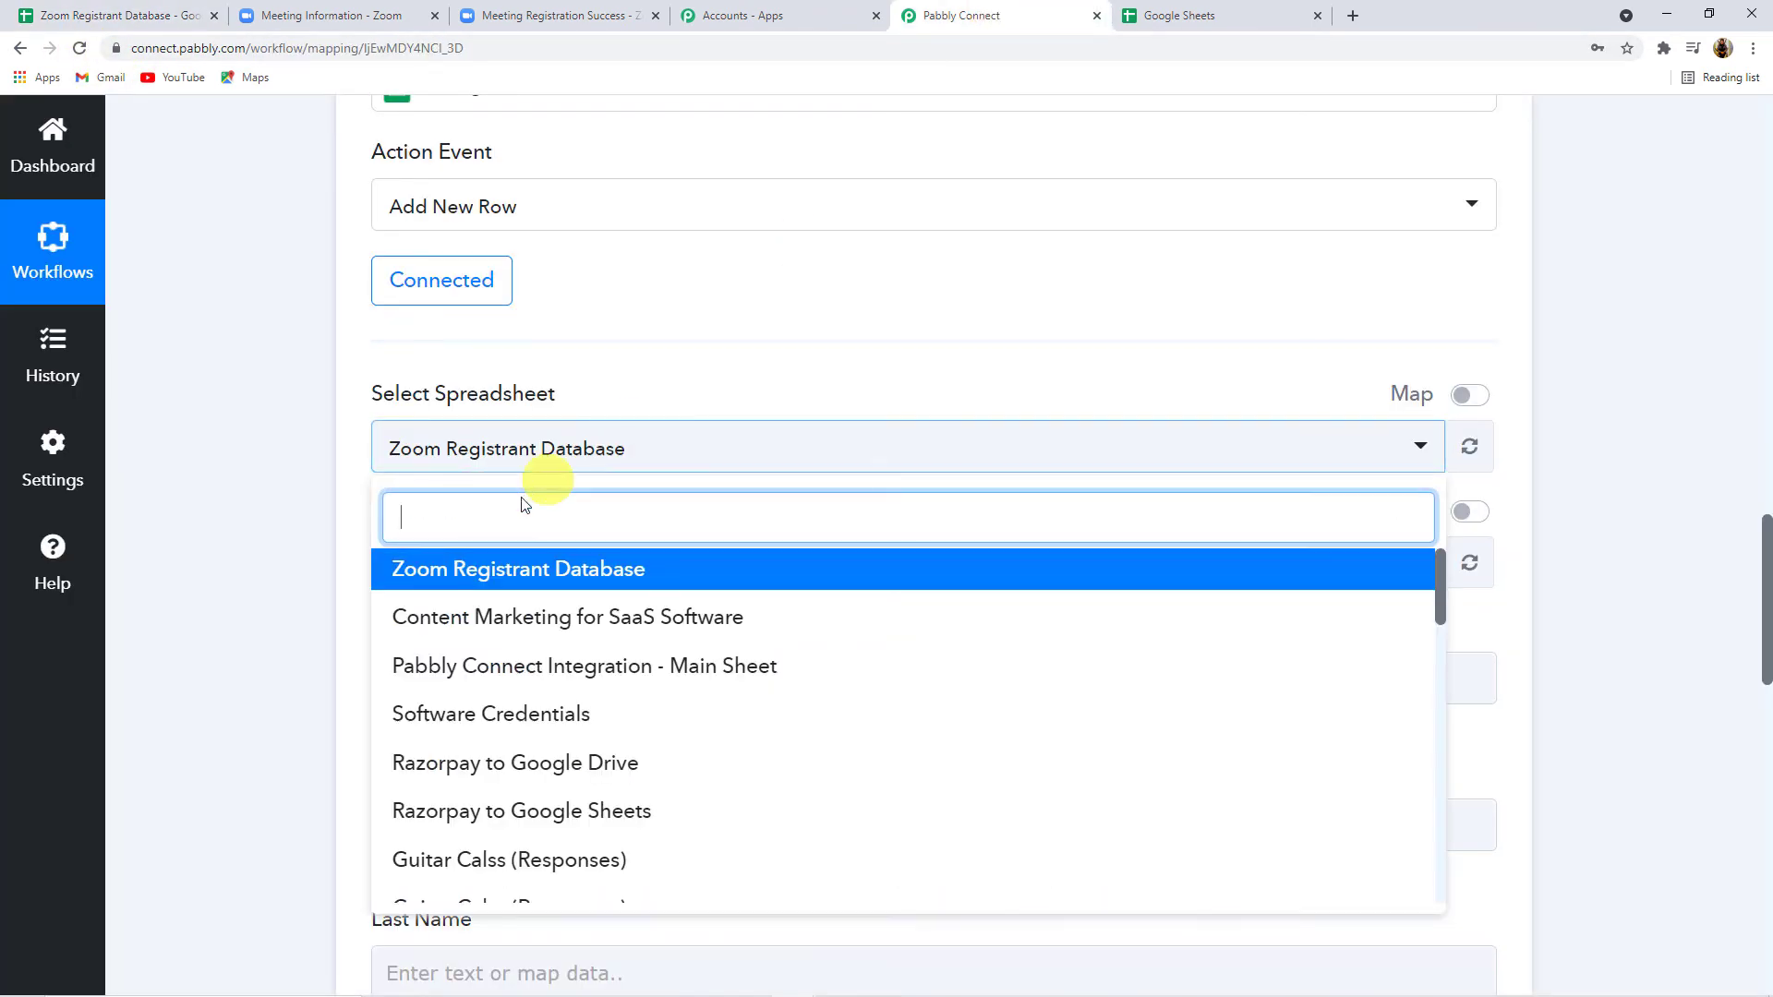
type("Zoom")
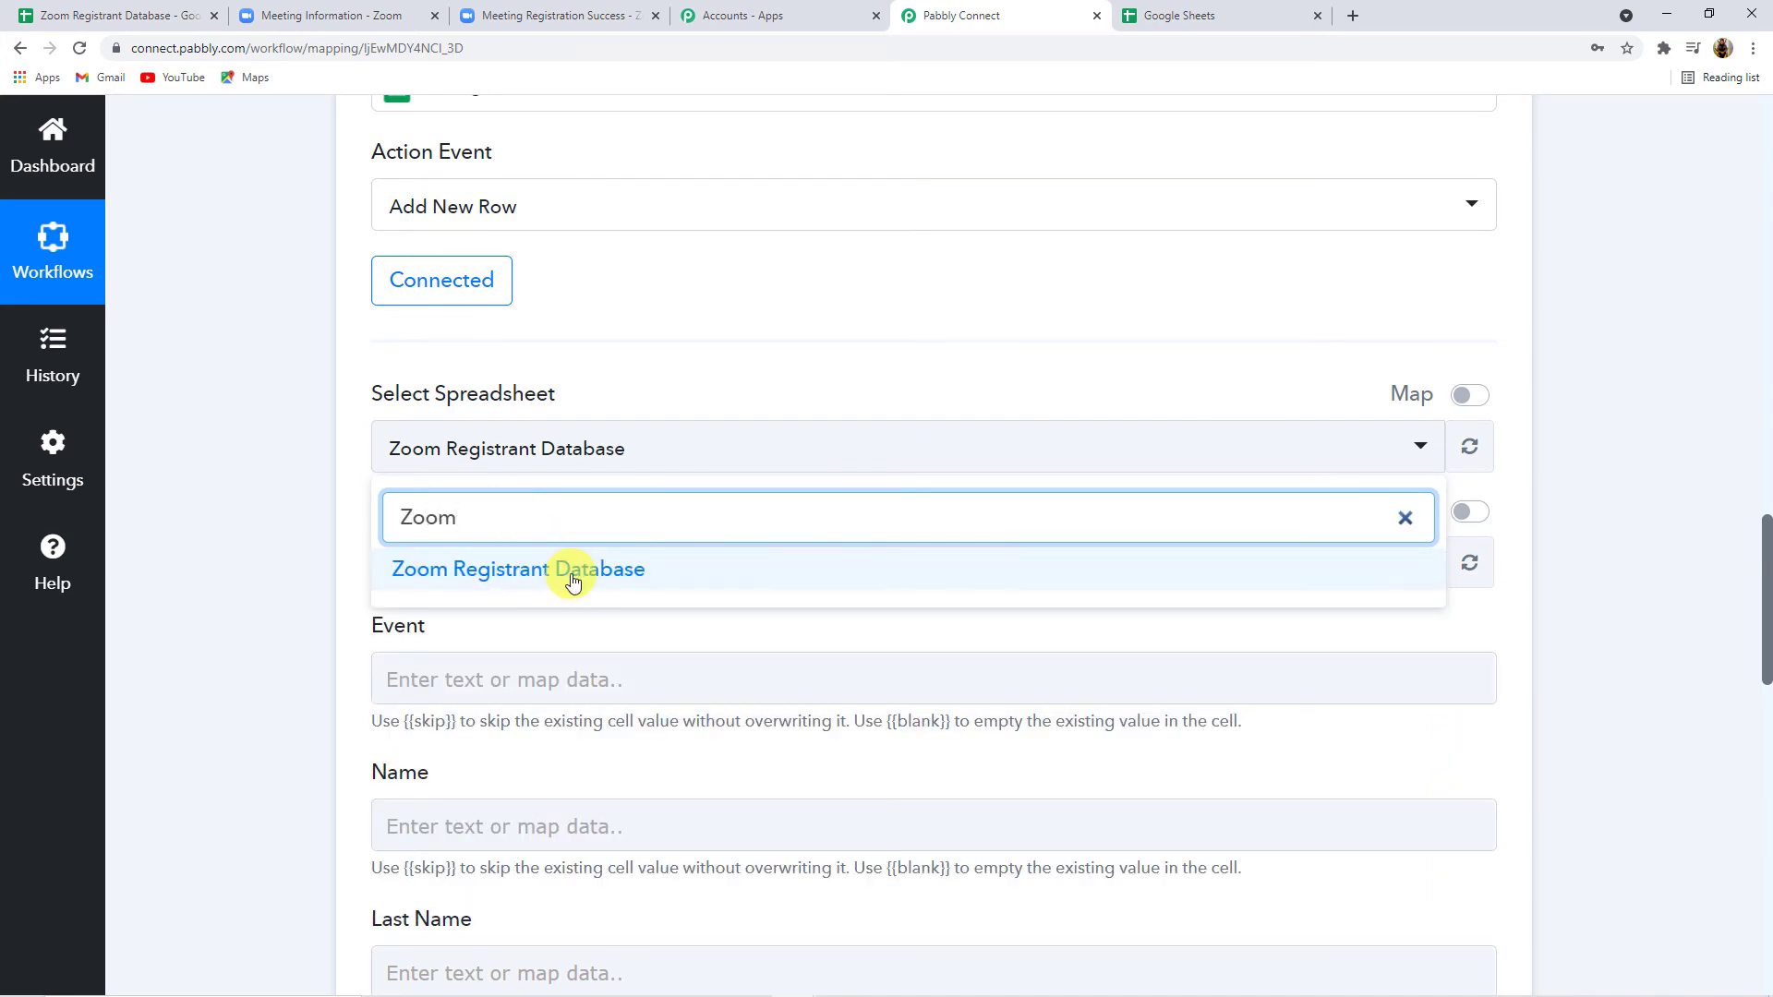
left_click(572, 570)
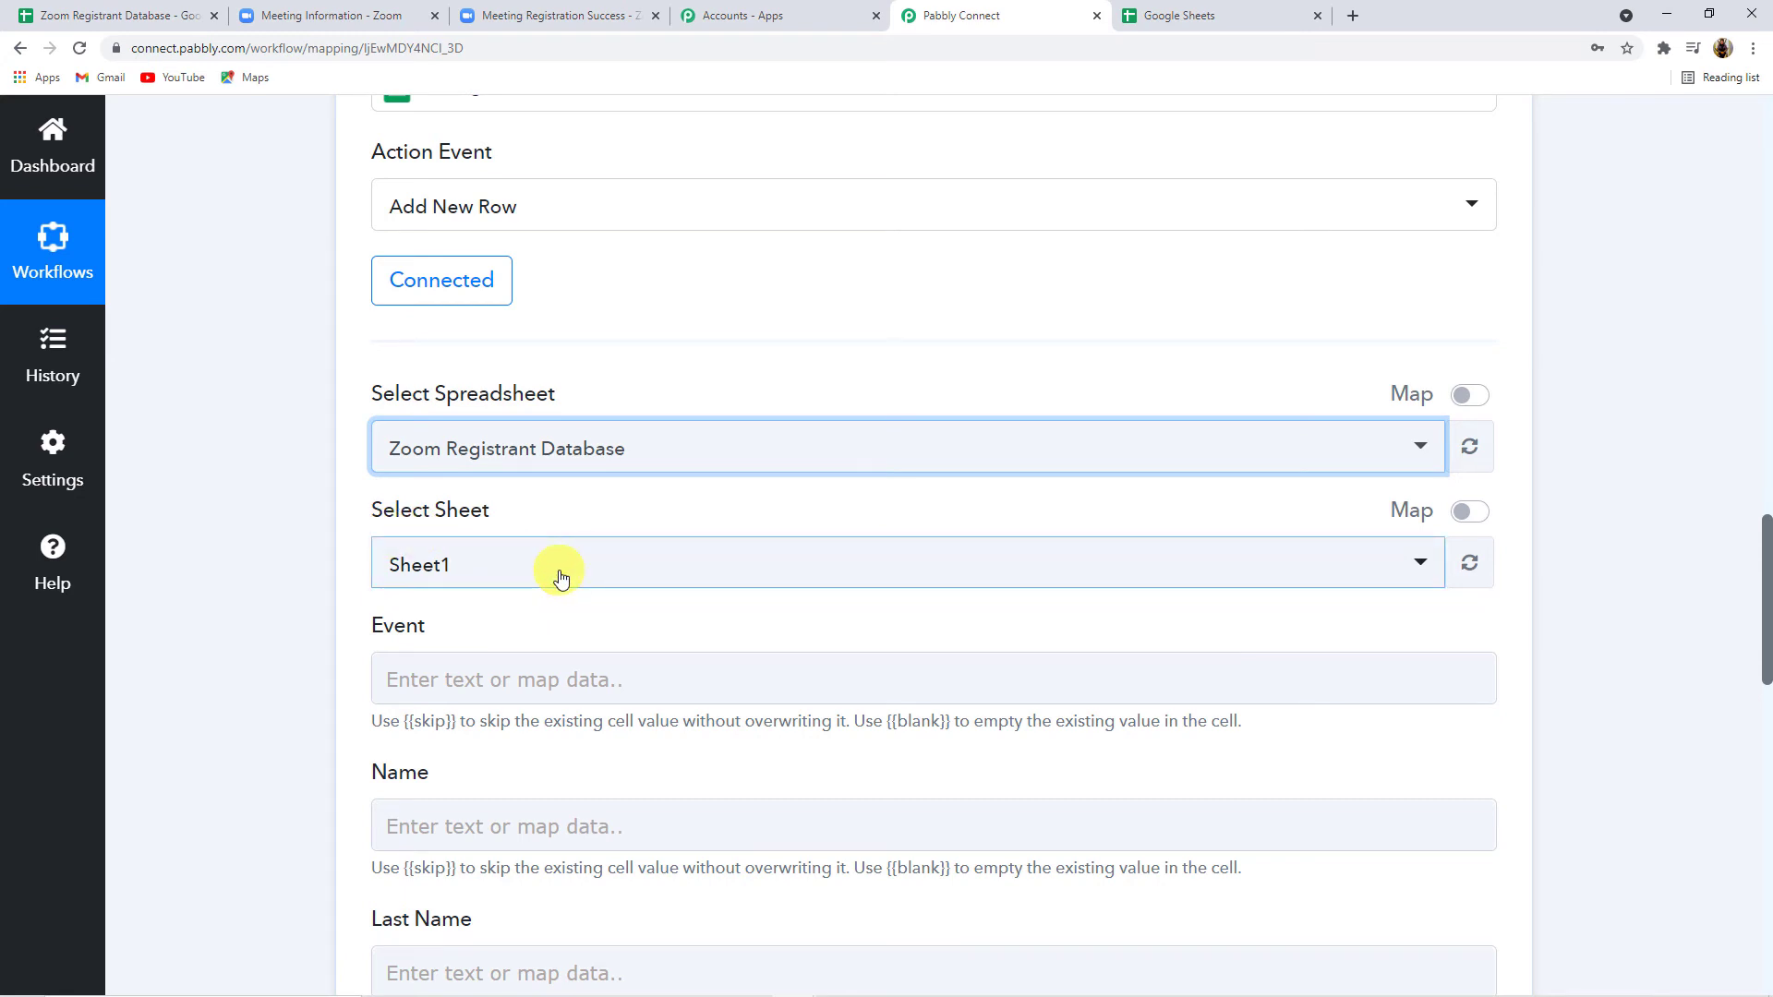
left_click(157, 16)
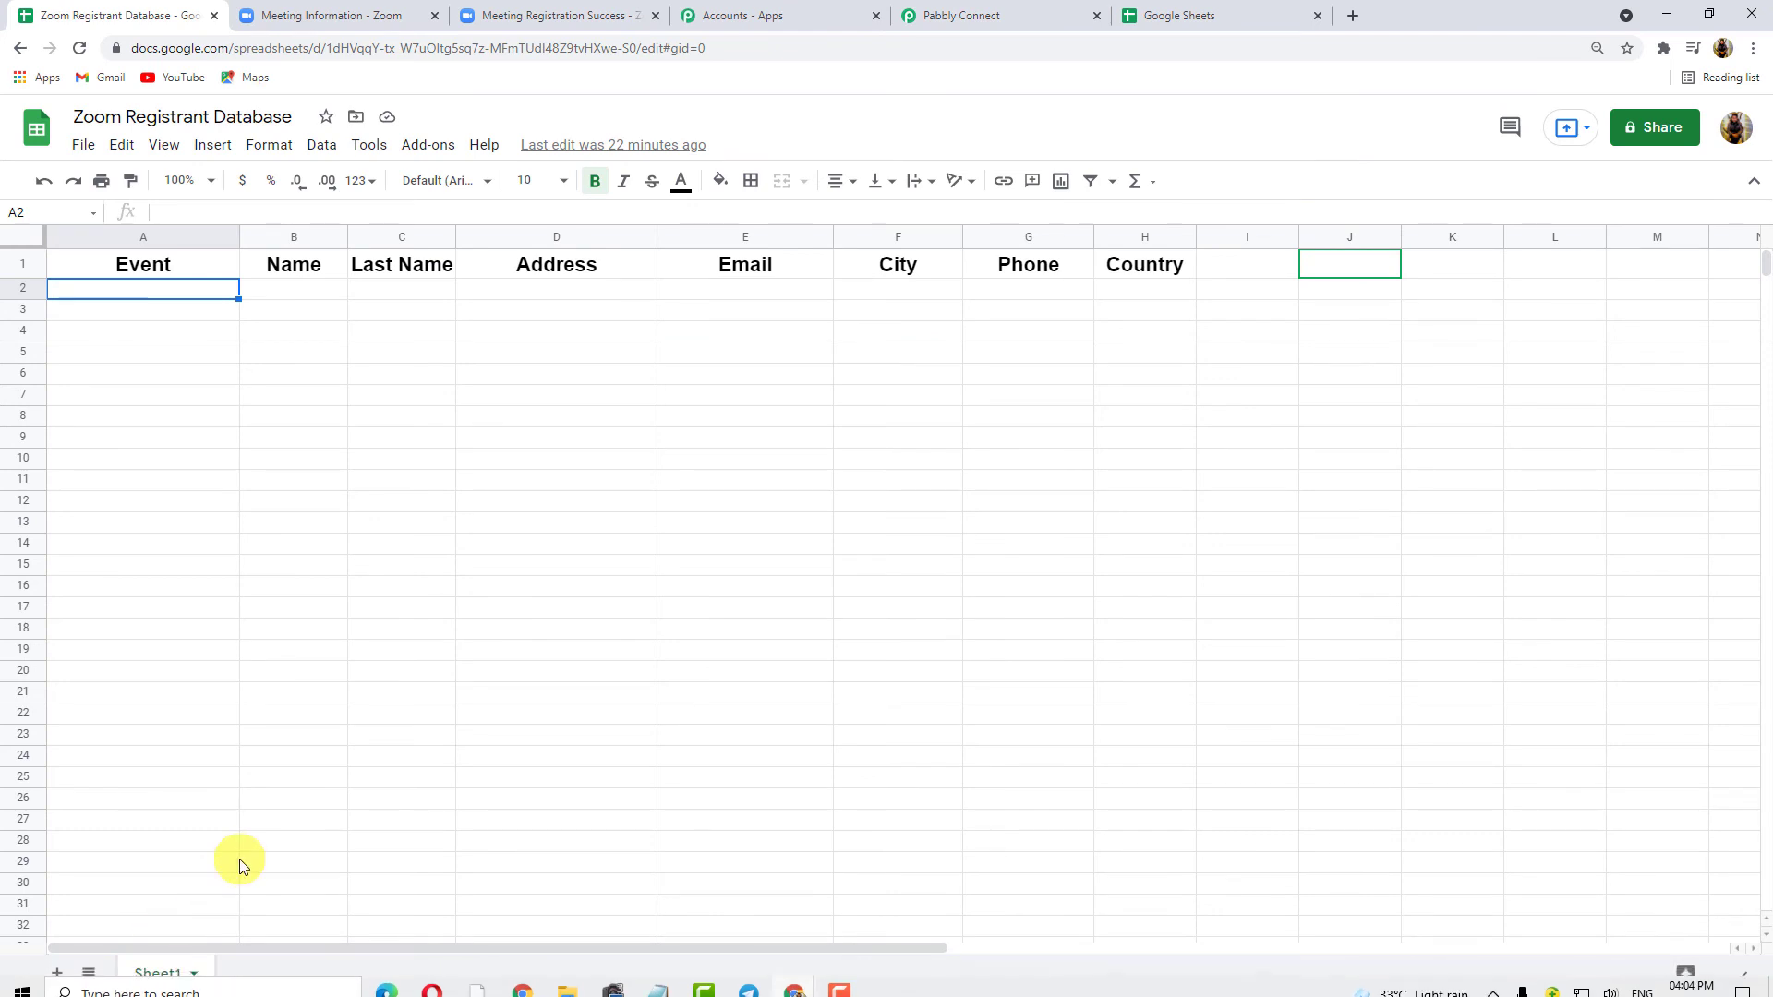
left_click(918, 16)
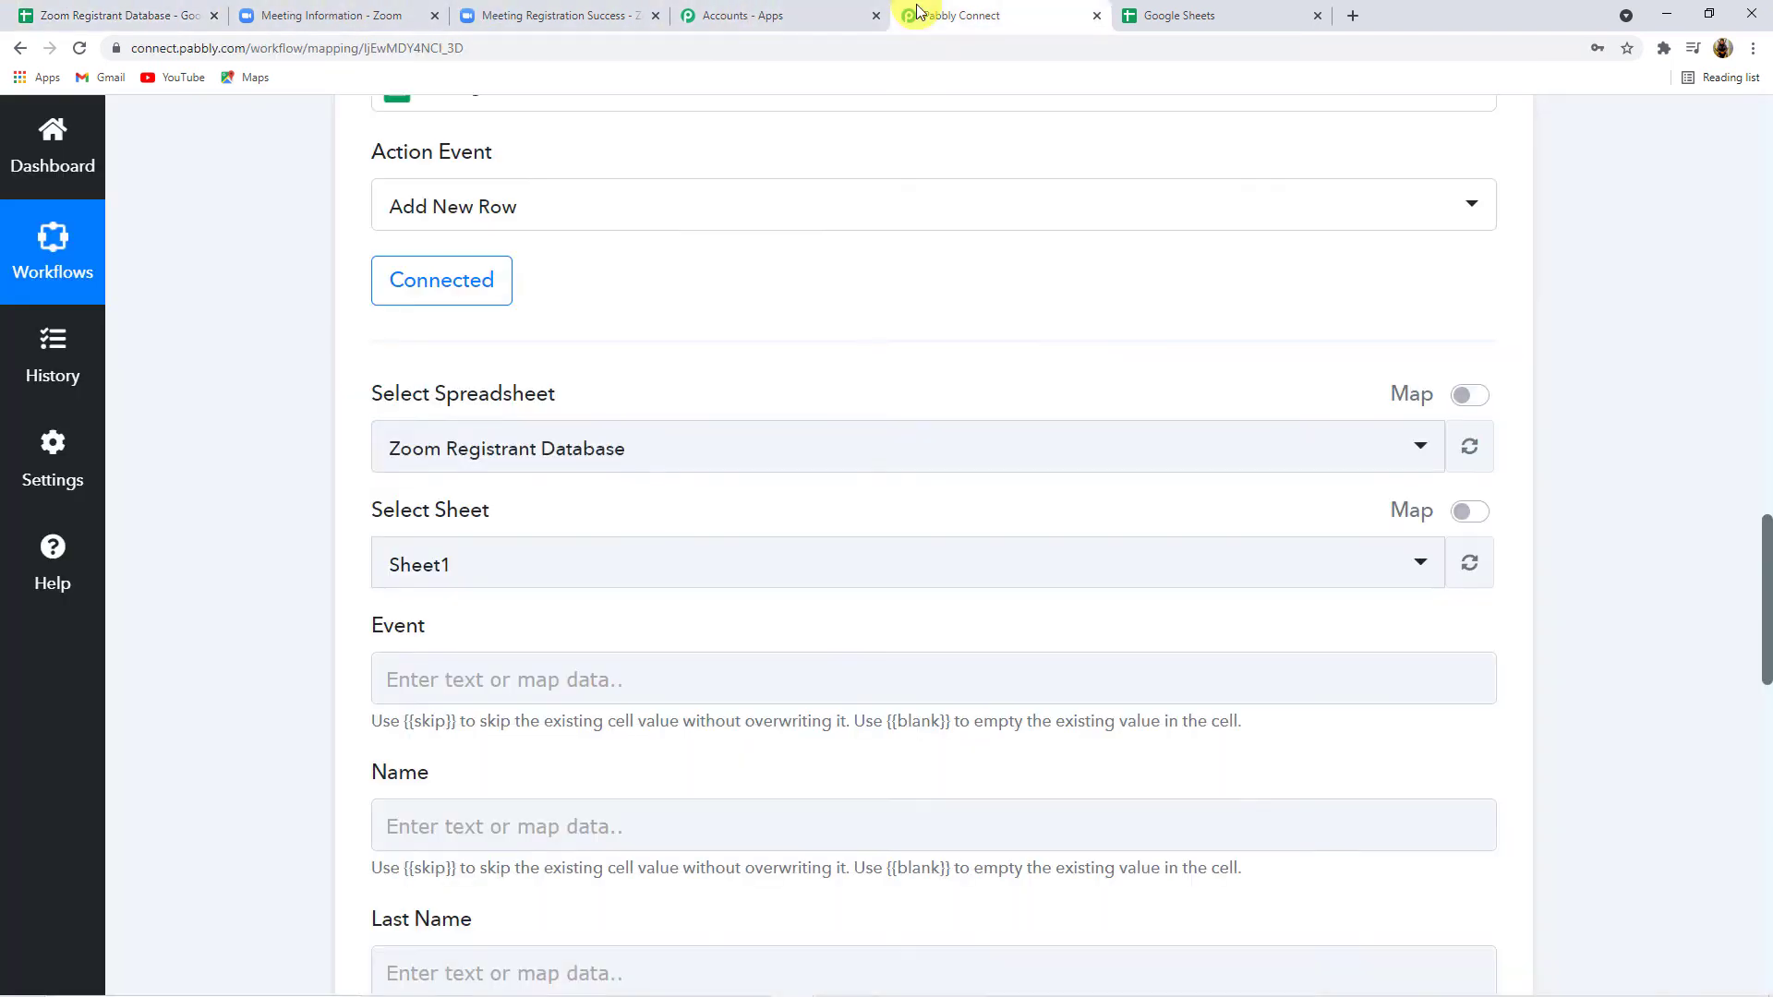
scroll(279, 530, "down", 2)
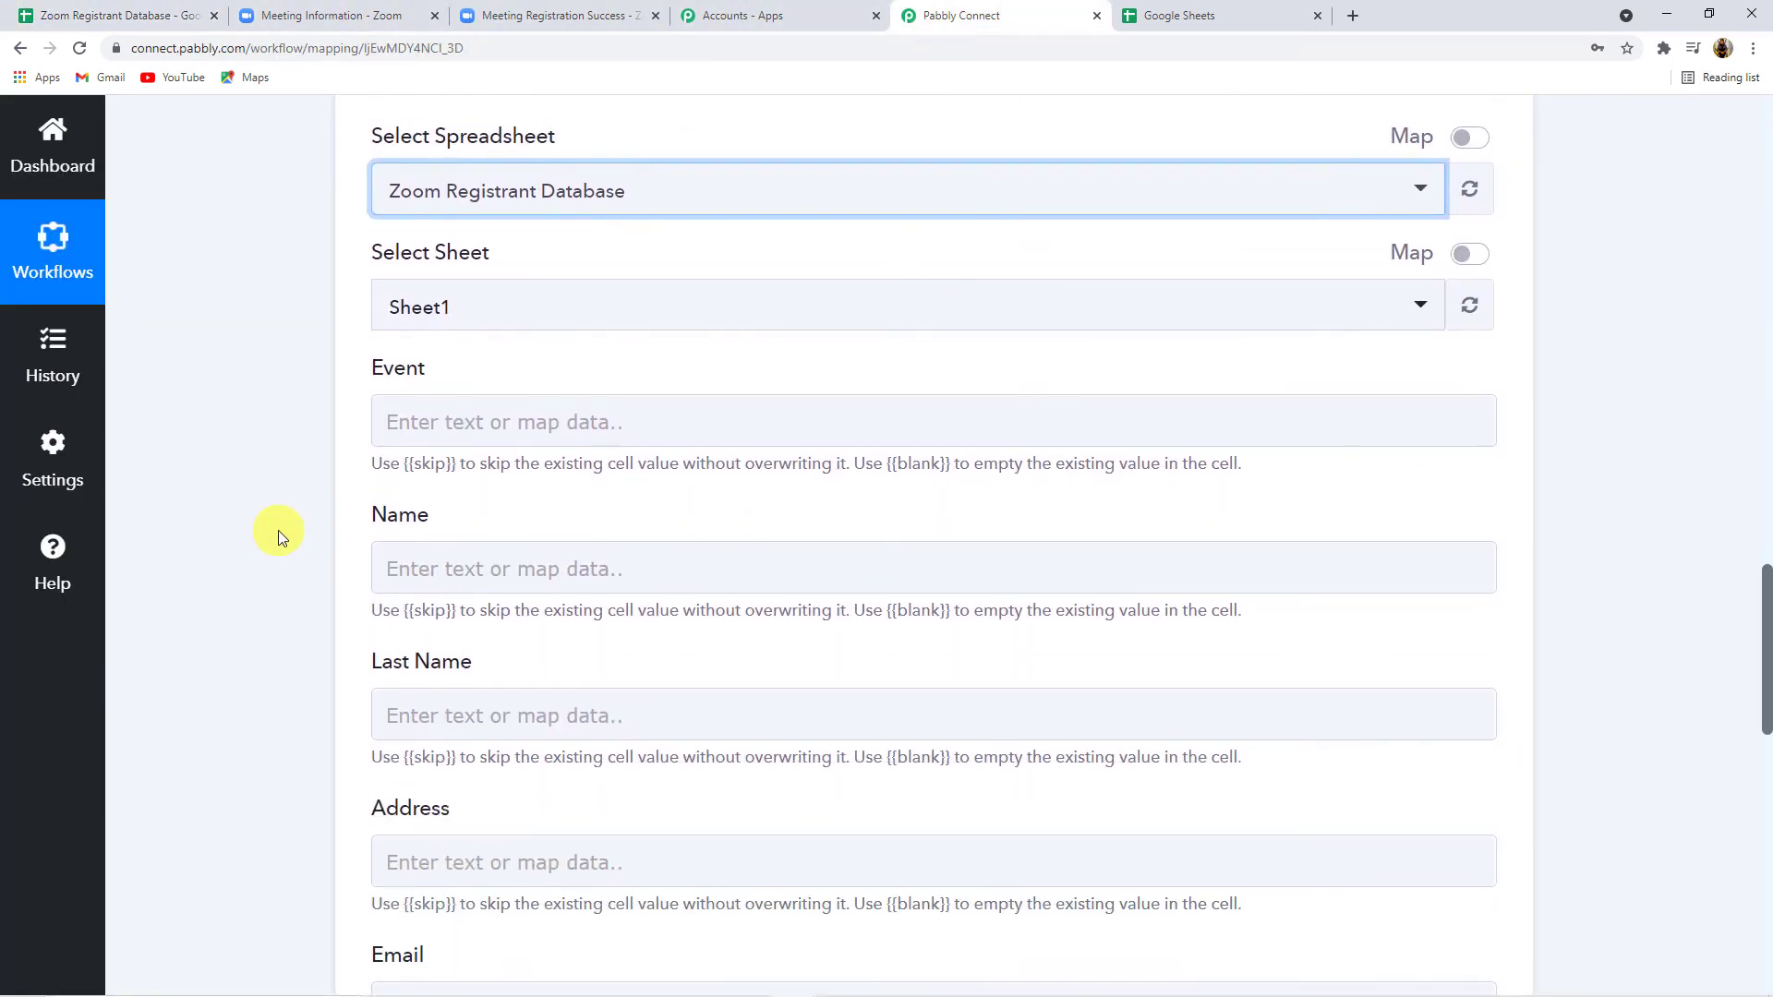
scroll(369, 522, "up", 1)
Focus the empty Event field on Sheet1, dismissing the data suggestions
left_click(467, 493)
left_click(256, 462)
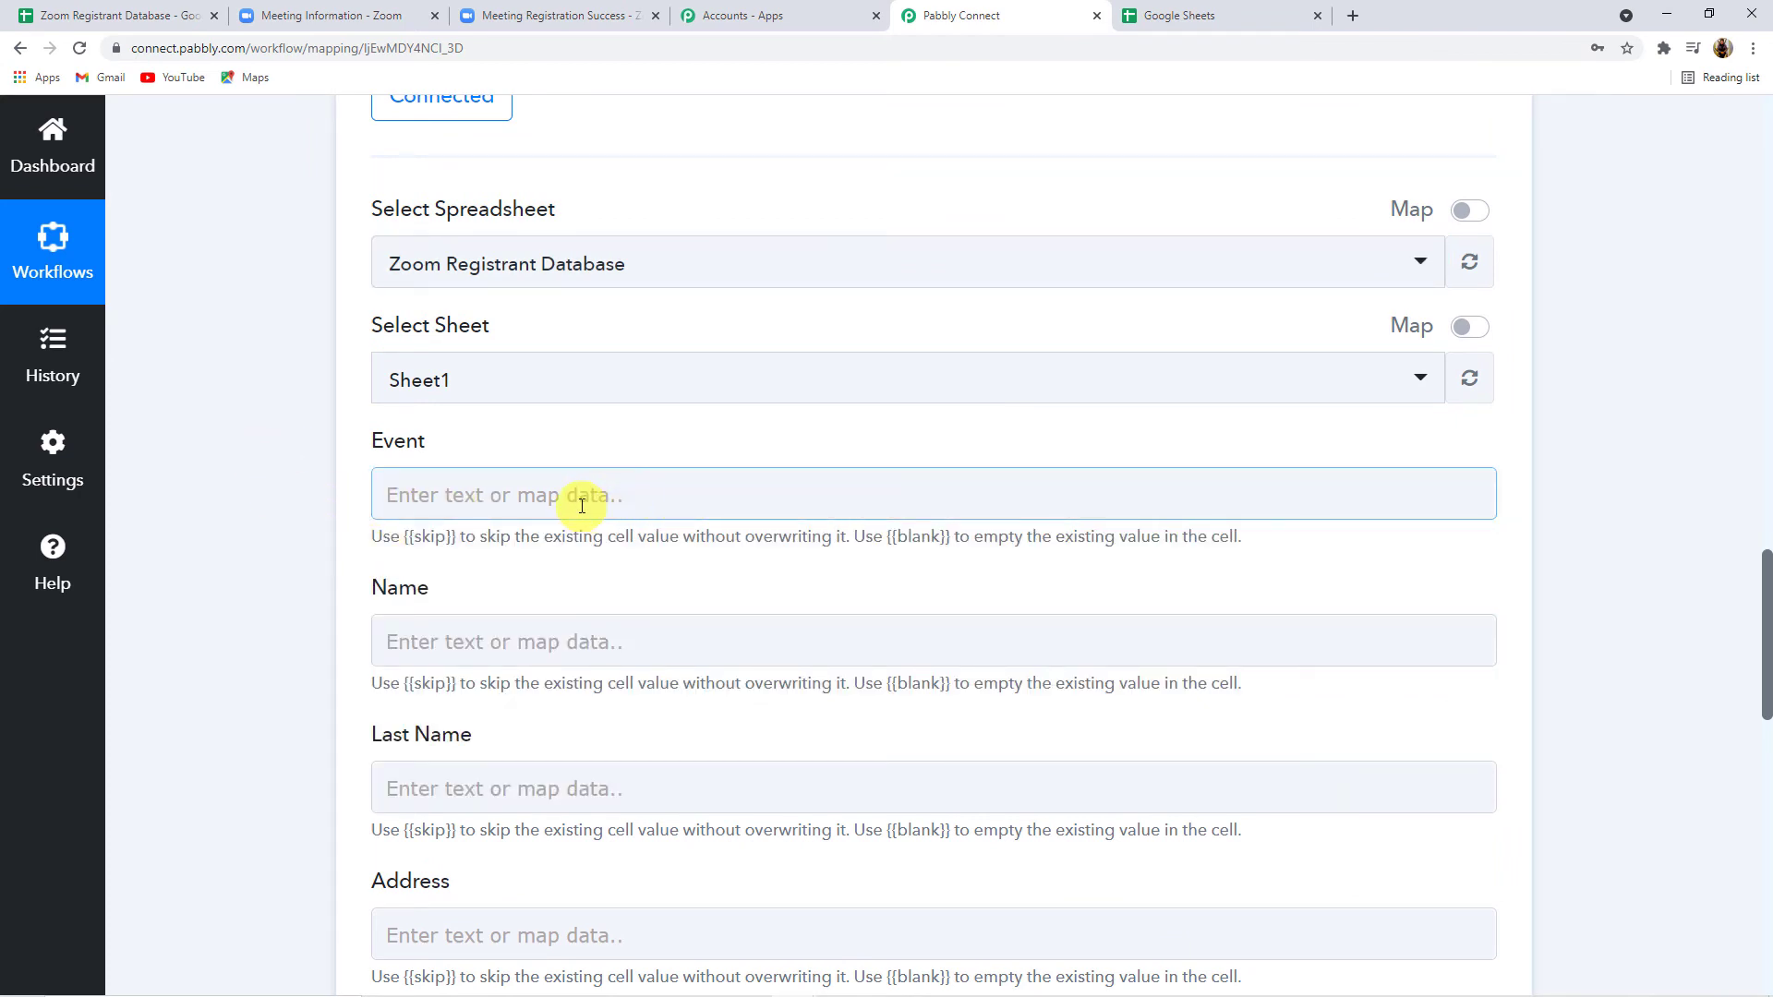
scroll(348, 465, "down", 1)
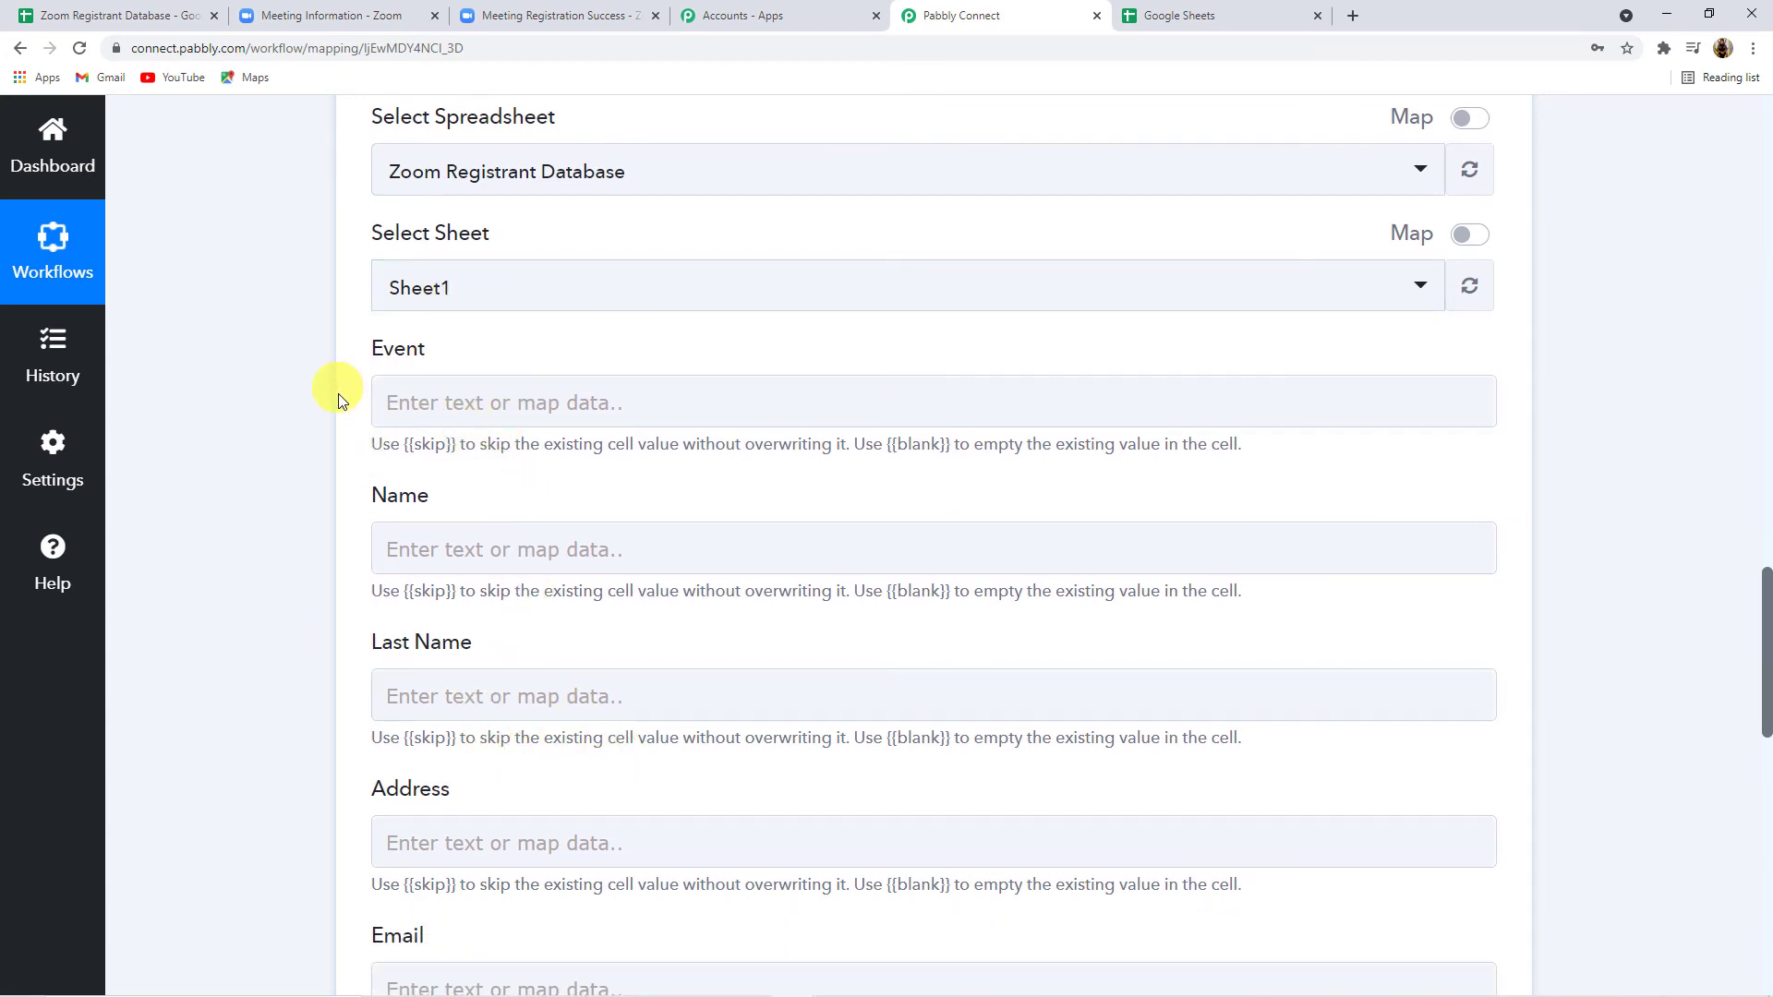
scroll(338, 396, "up", 1)
left_click(386, 494)
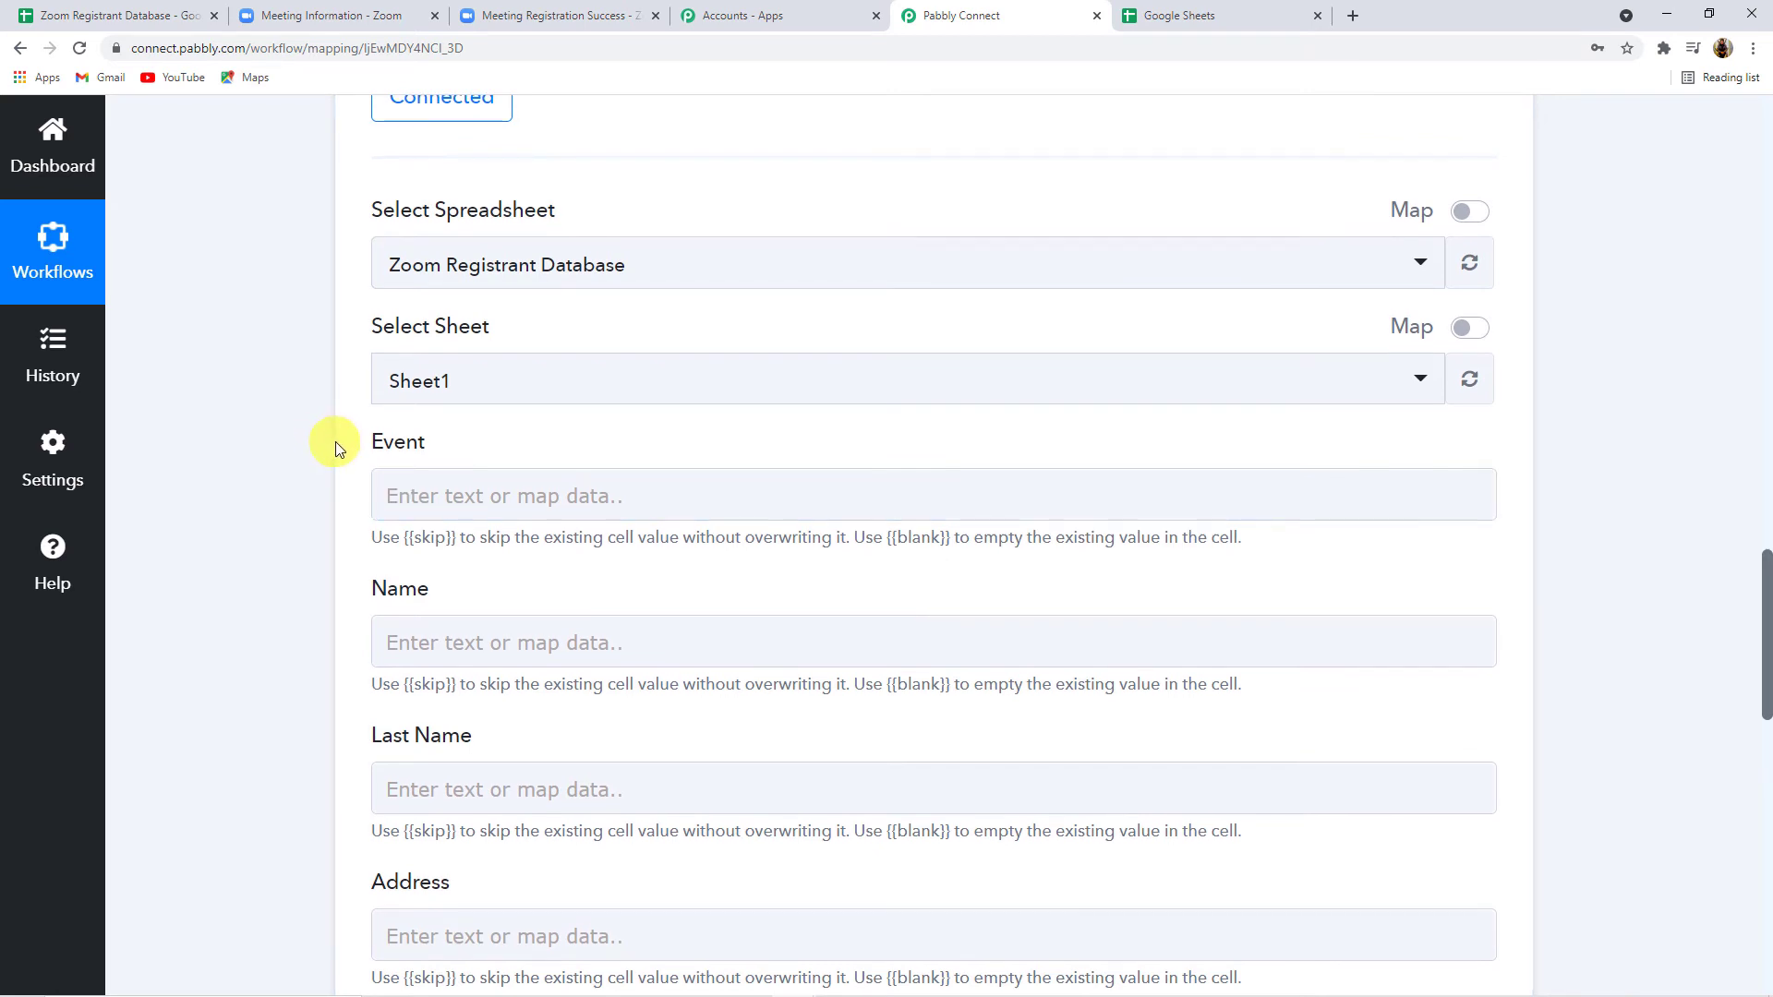
scroll(335, 441, "up", 12)
Map Event to the Zoom webhook's Event value, meeting.registration_created, searching 'even'
scroll(336, 442, "up", 3)
scroll(336, 449, "up", 3)
scroll(336, 449, "up", 1)
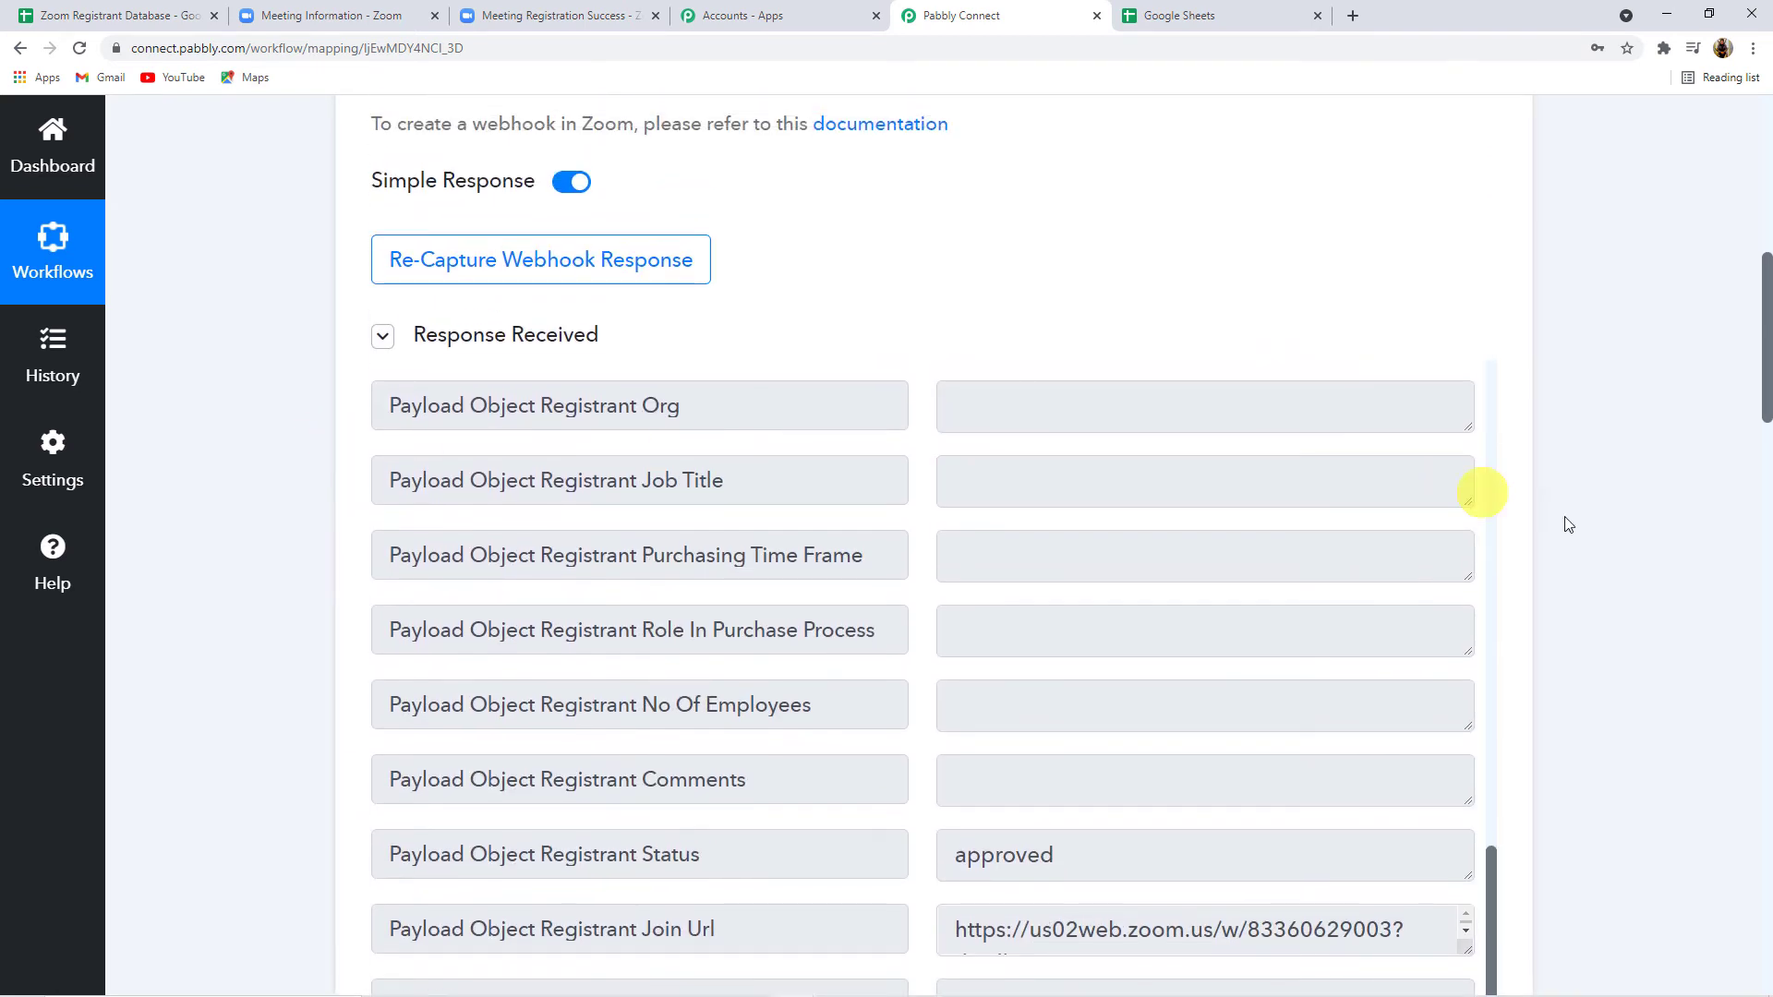
scroll(1106, 681, "up", 3)
scroll(1099, 702, "up", 3)
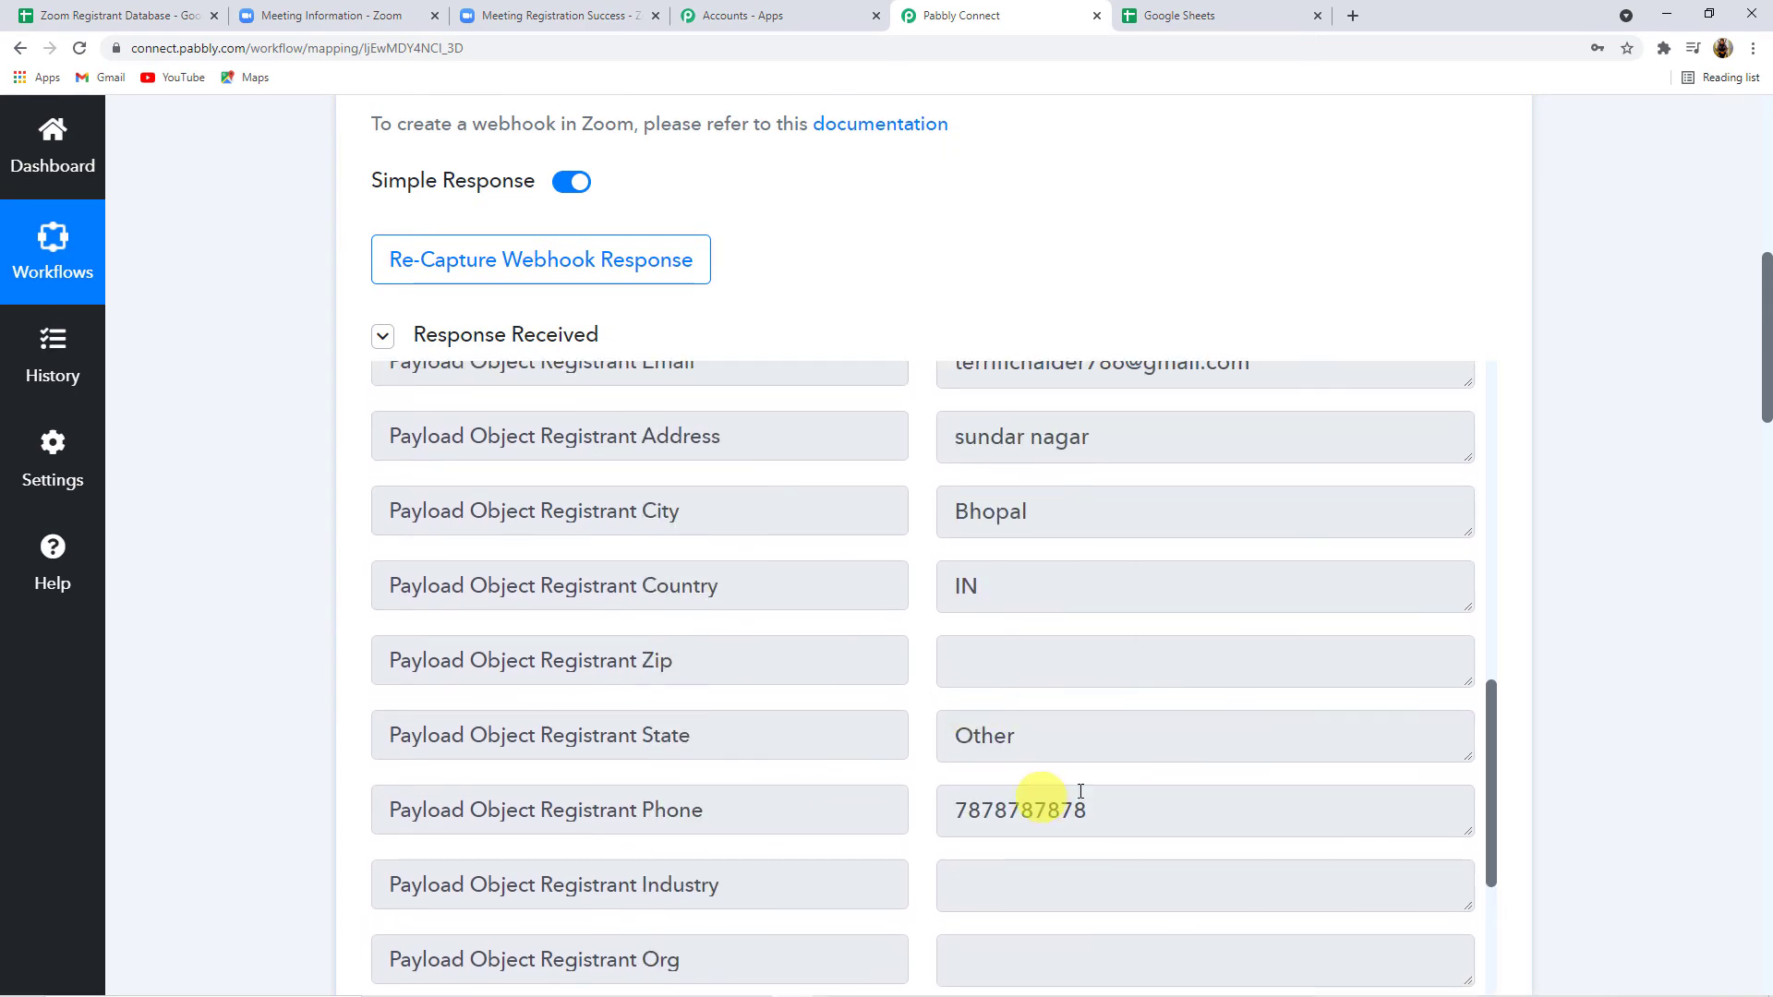
scroll(1071, 775, "up", 2)
scroll(1062, 763, "up", 1)
scroll(218, 637, "down", 5)
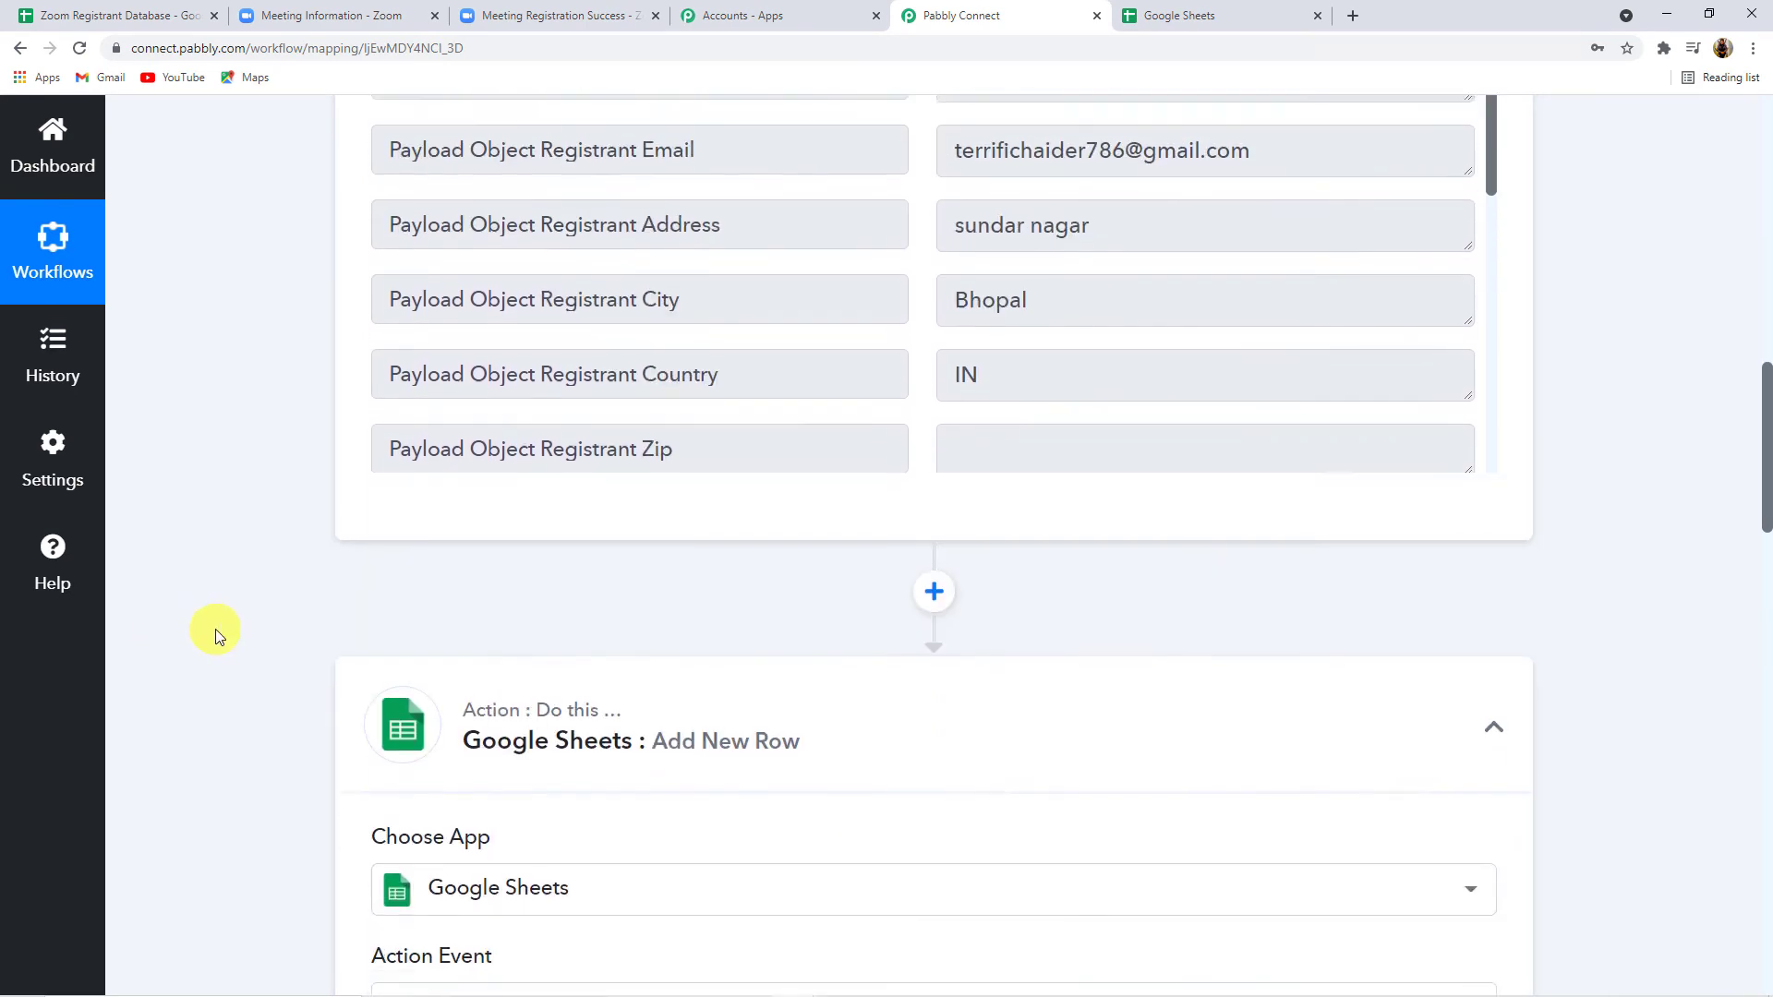
scroll(218, 637, "down", 8)
scroll(218, 630, "down", 3)
left_click(547, 501)
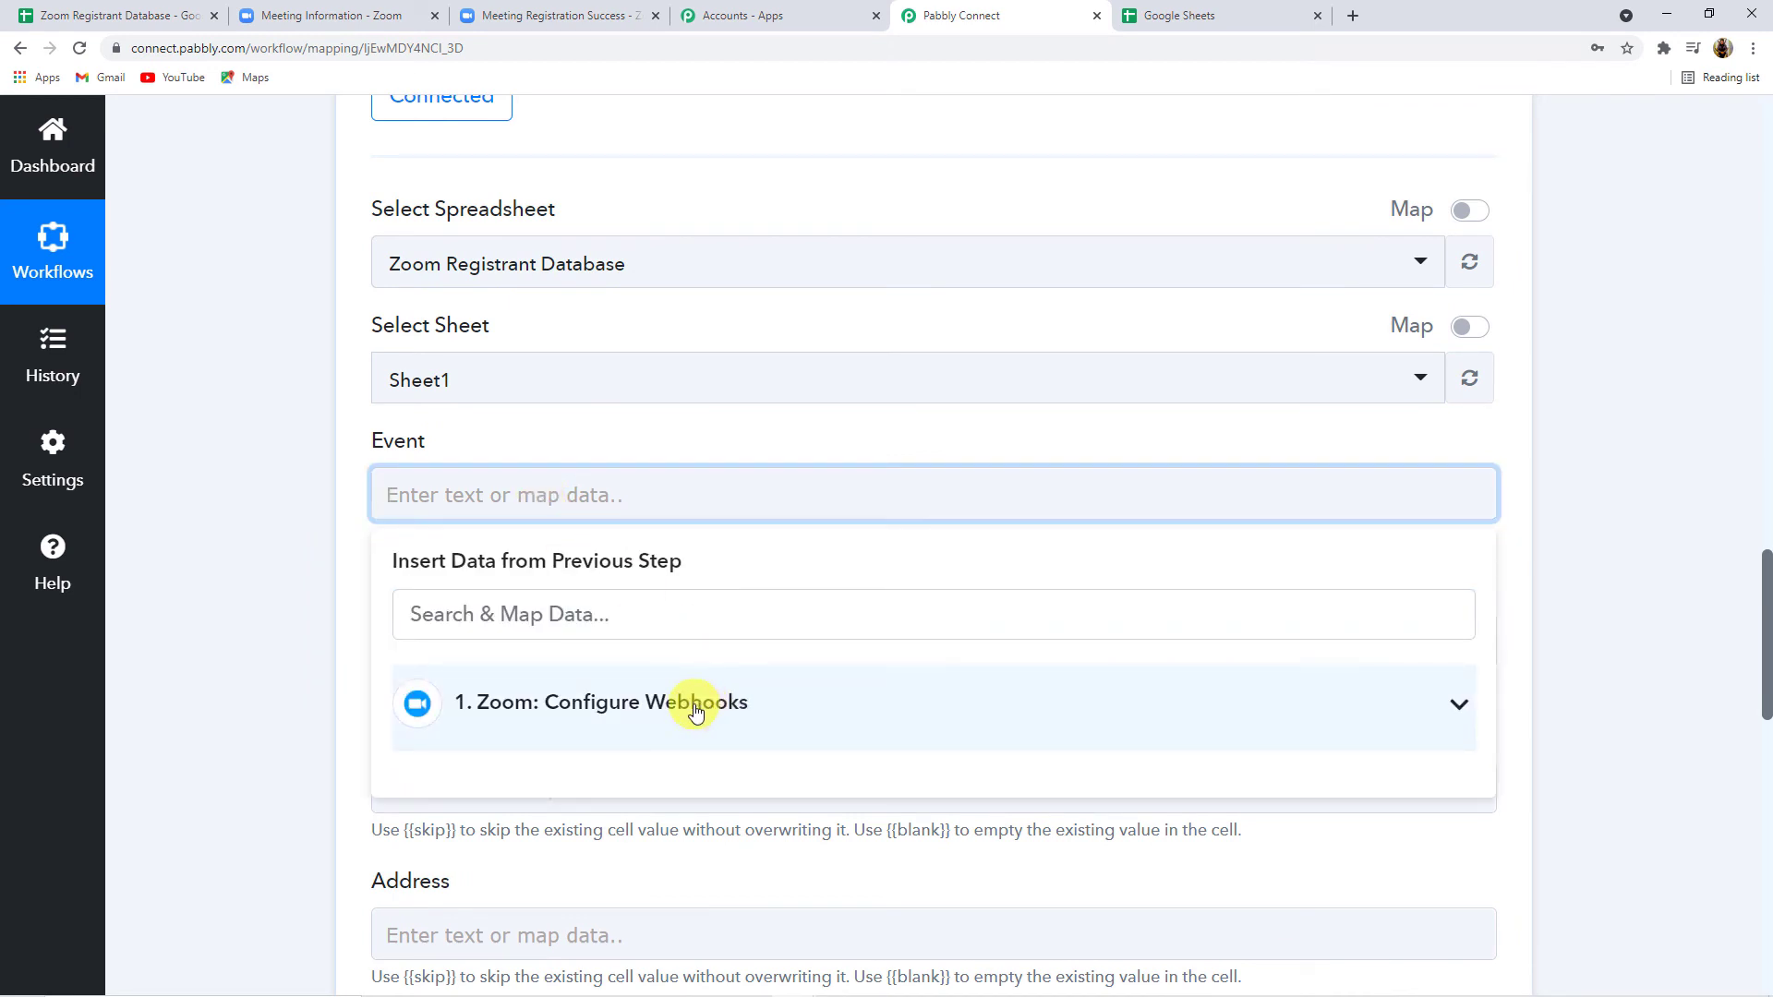
left_click(730, 715)
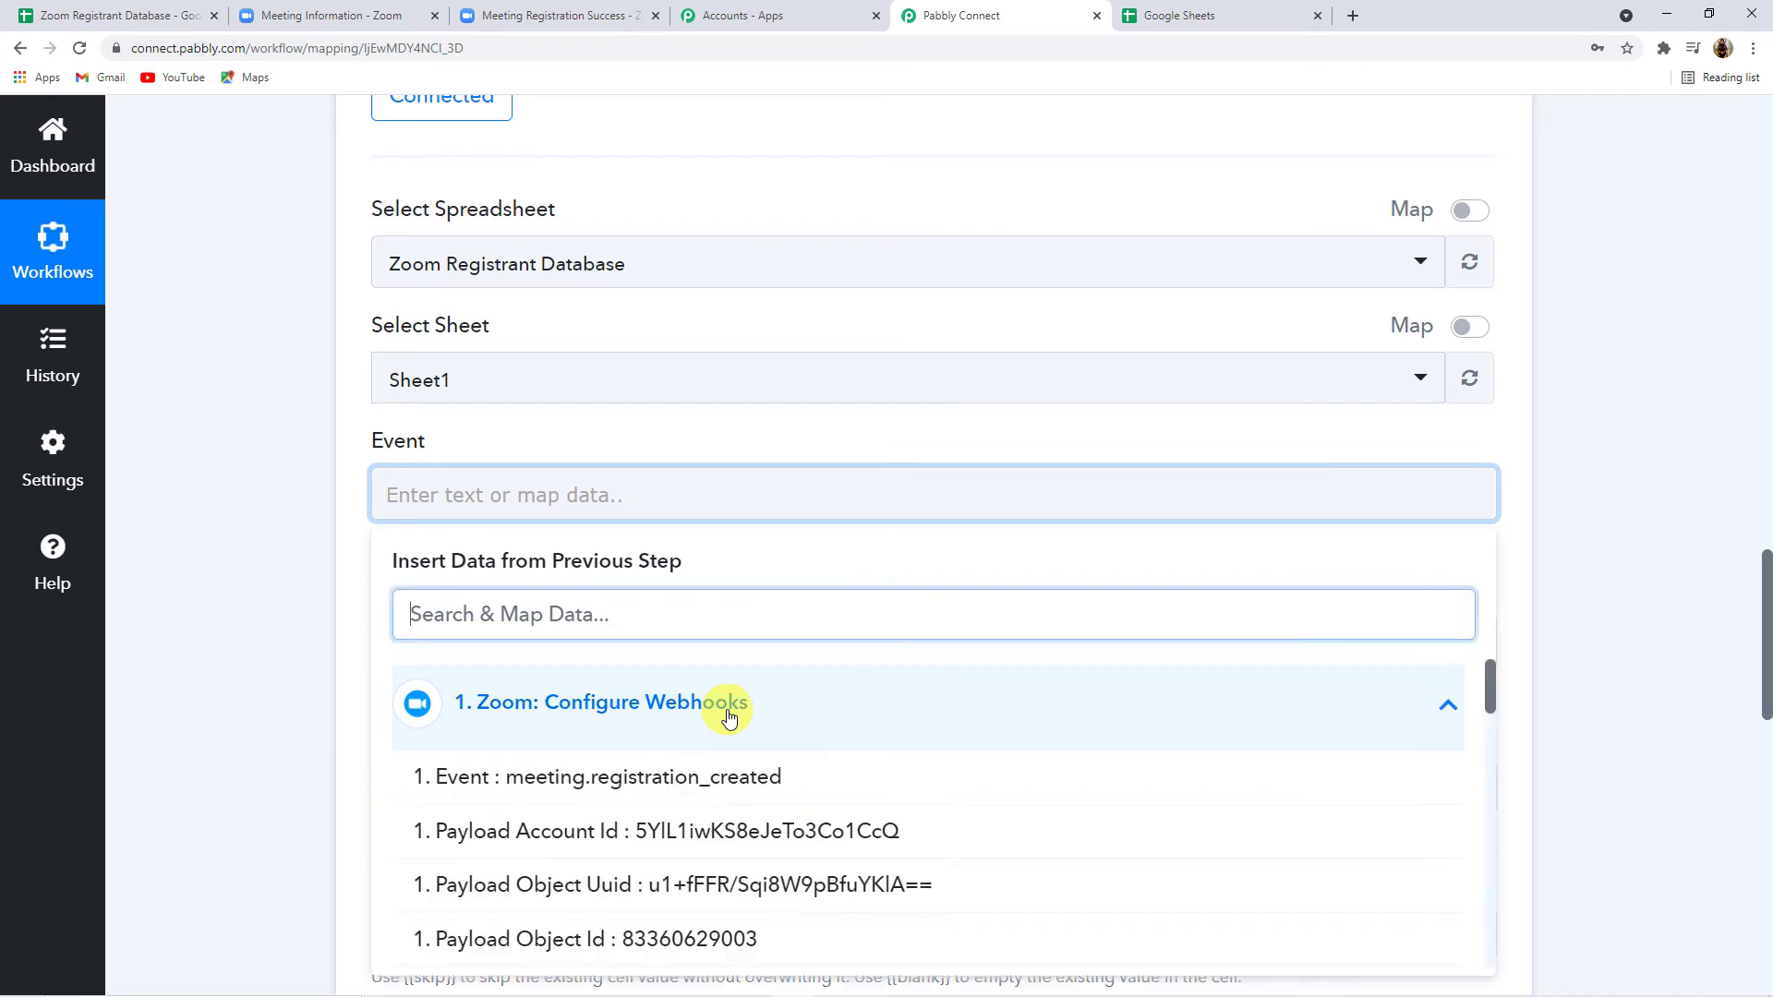
scroll(342, 683, "down", 1)
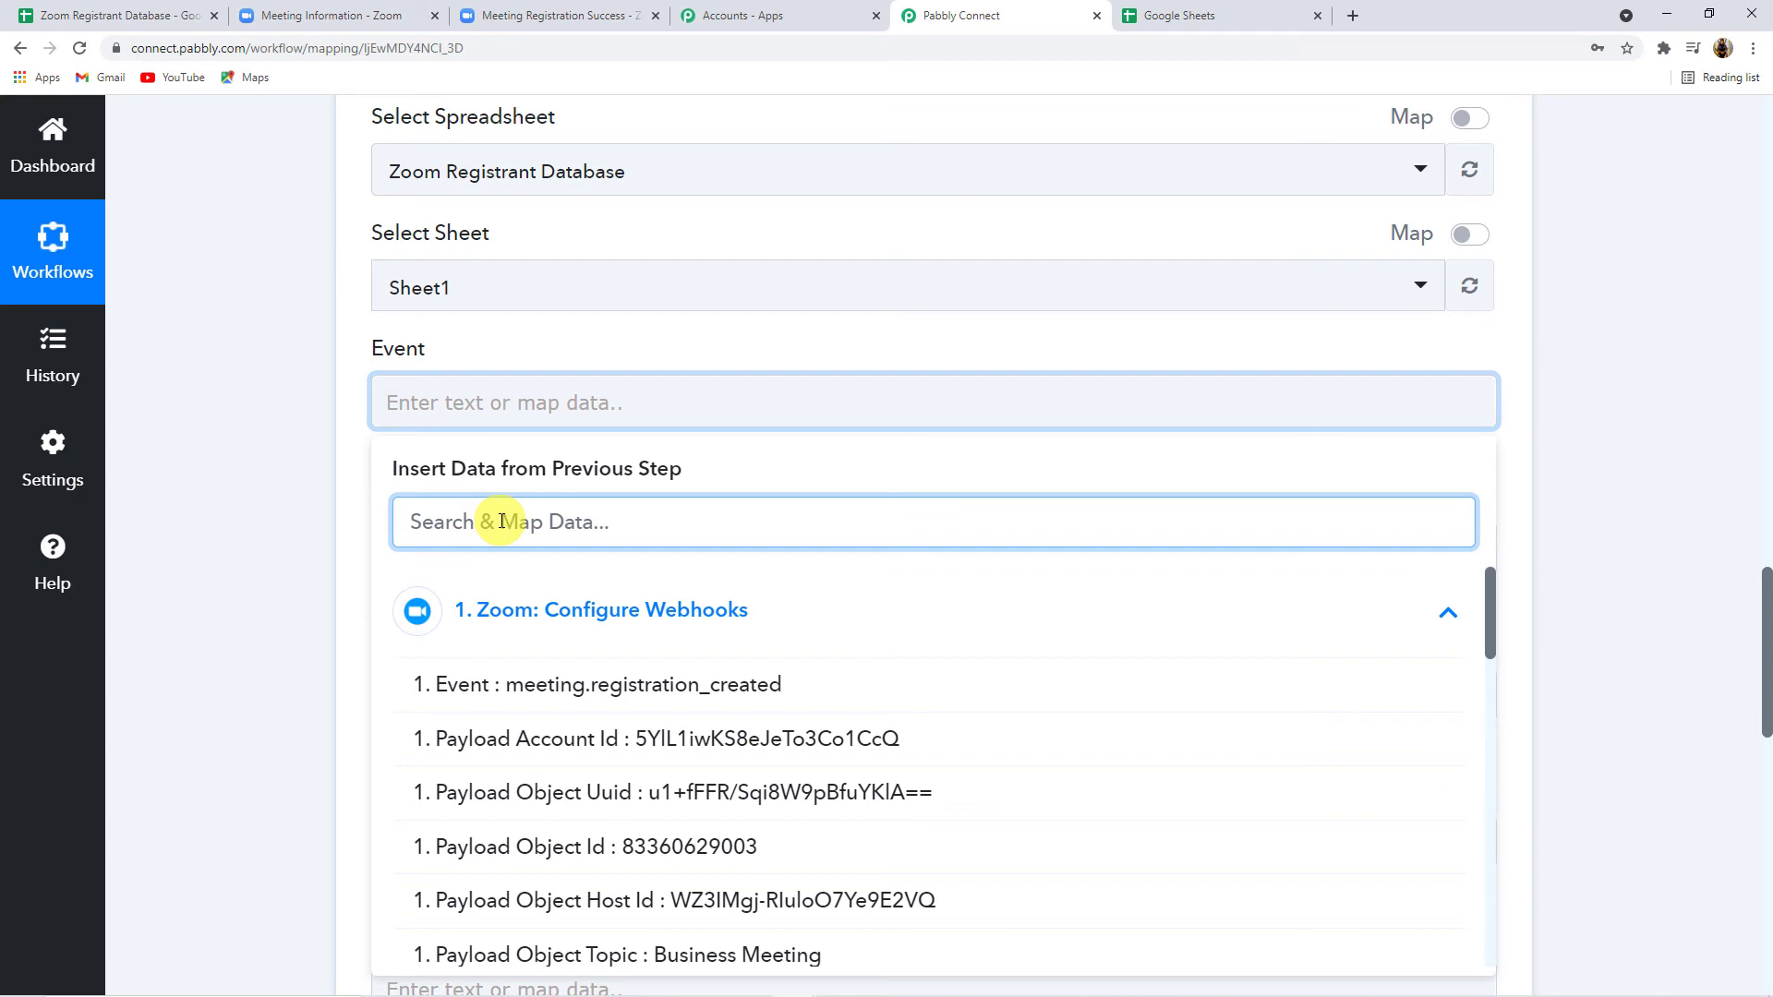
type("even")
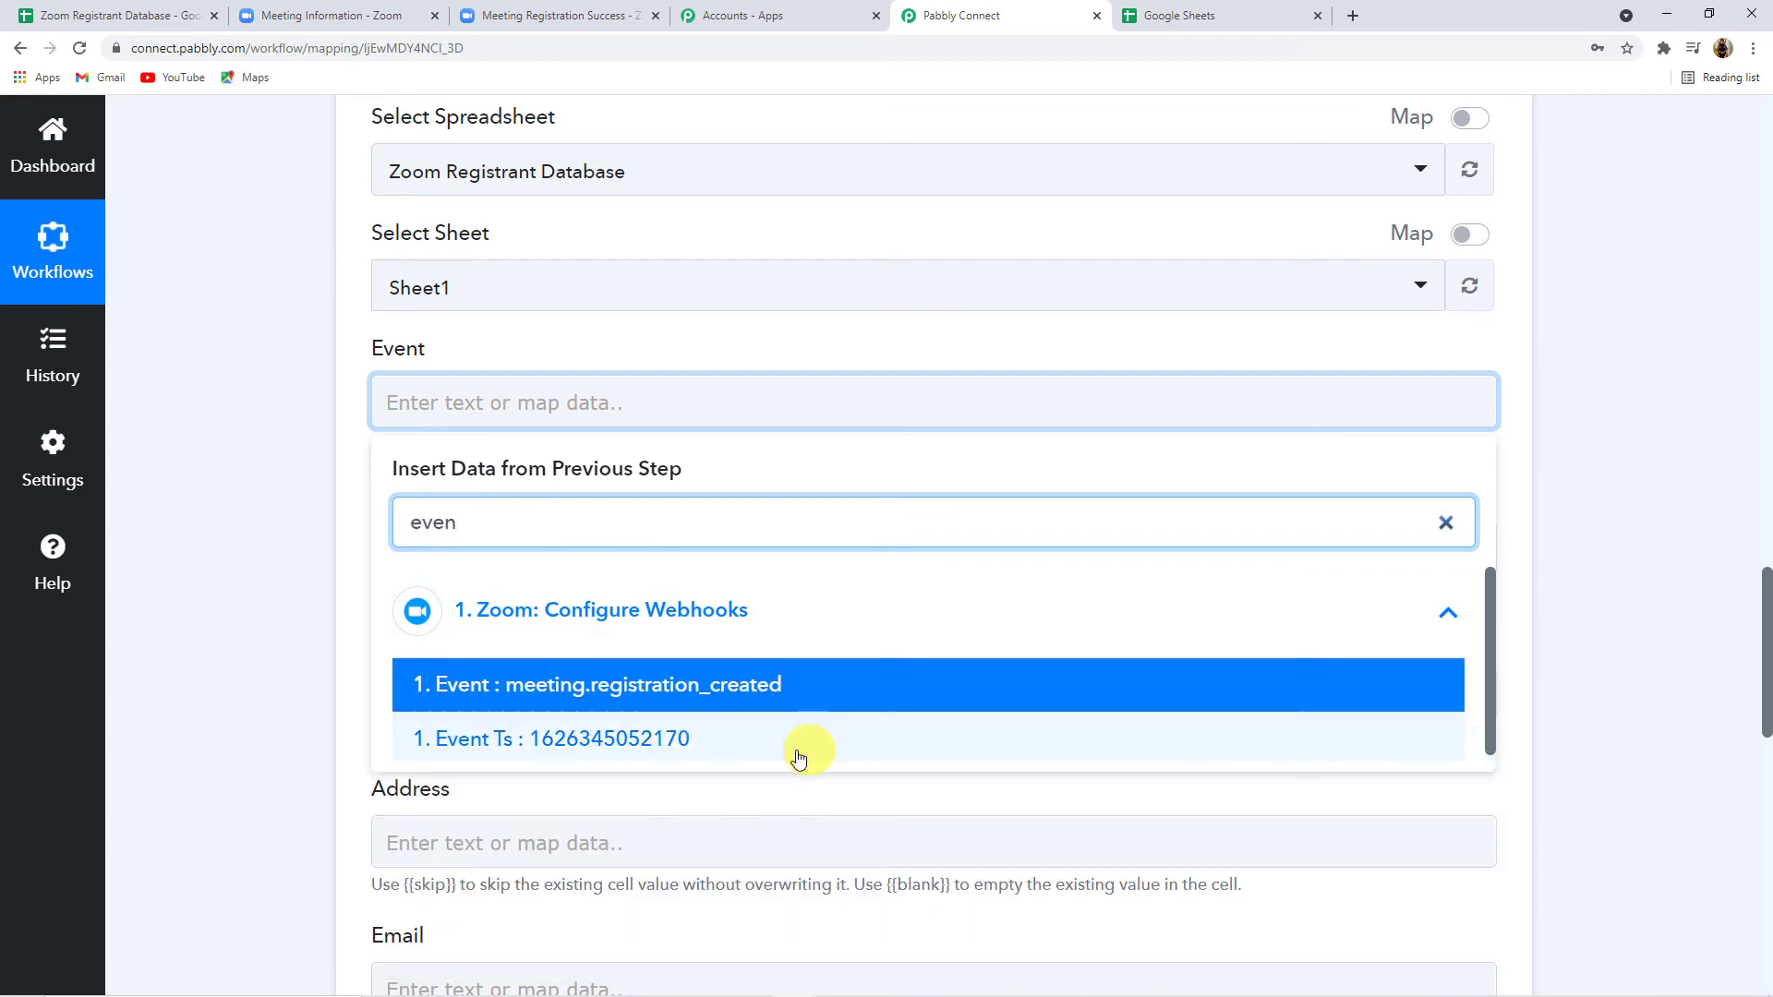
left_click(629, 697)
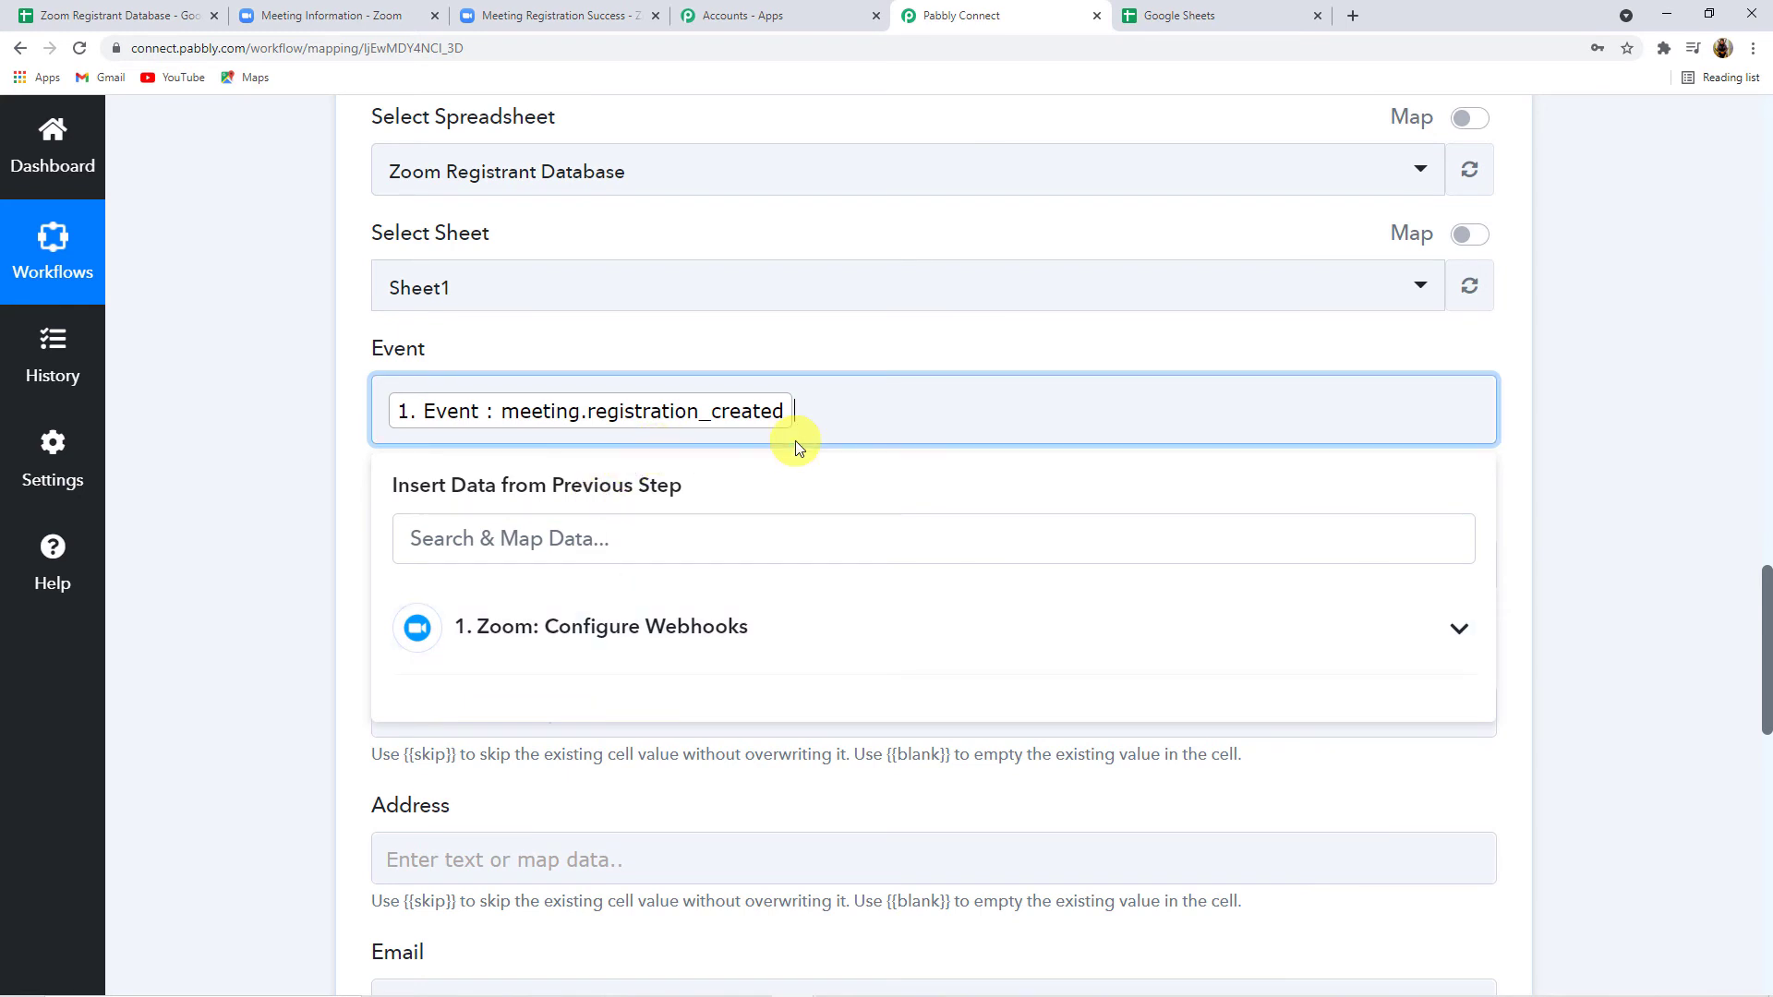
left_click(224, 486)
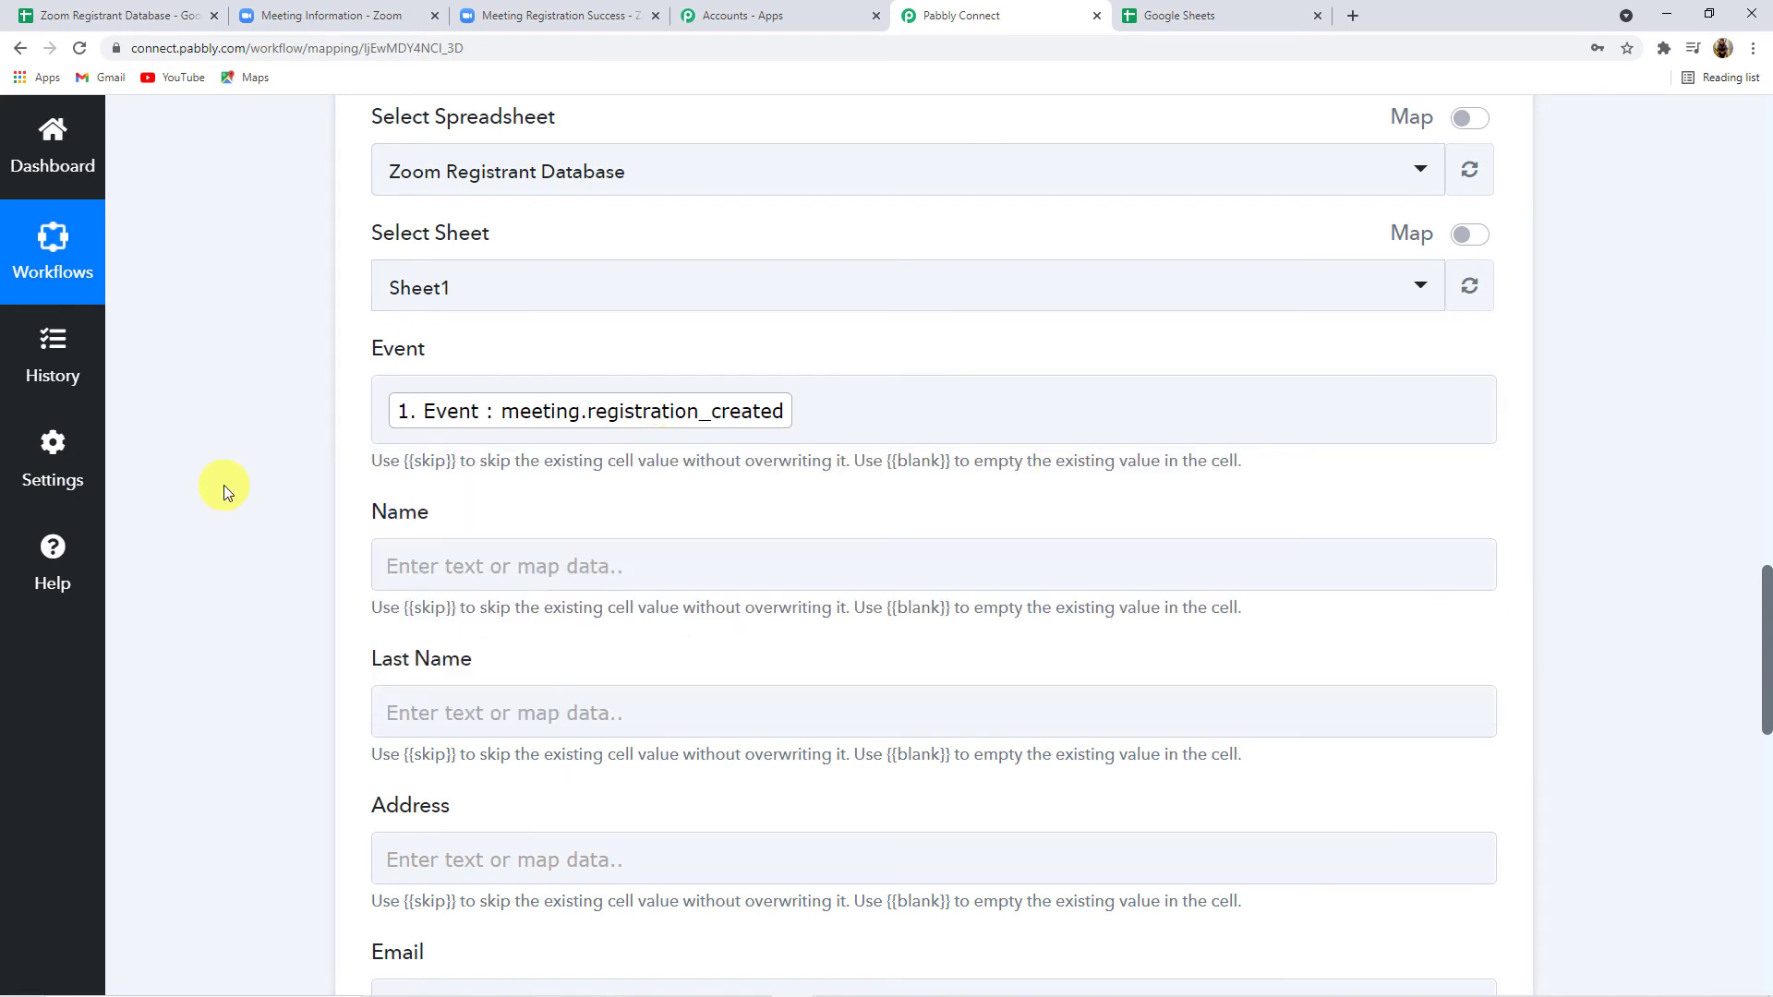
Map the Name column to the registrant's first name from the Zoom payload, searching 'Name'
left_click(455, 566)
scroll(318, 610, "down", 2)
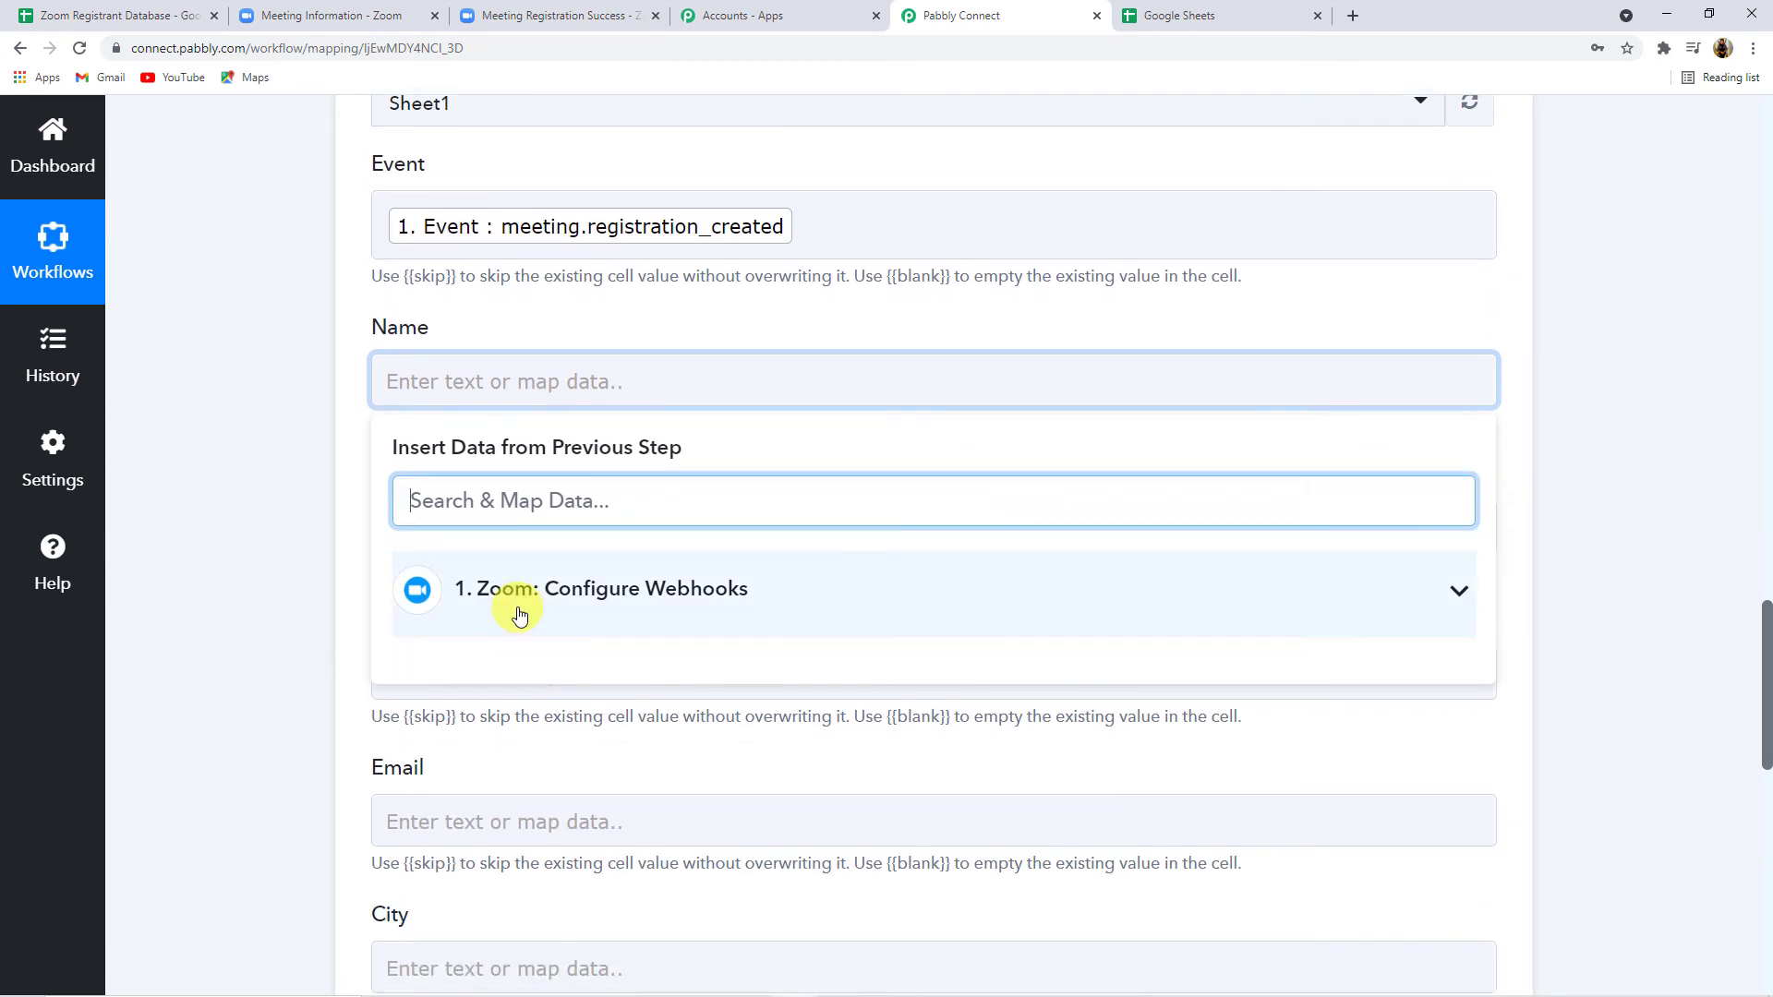
left_click(514, 591)
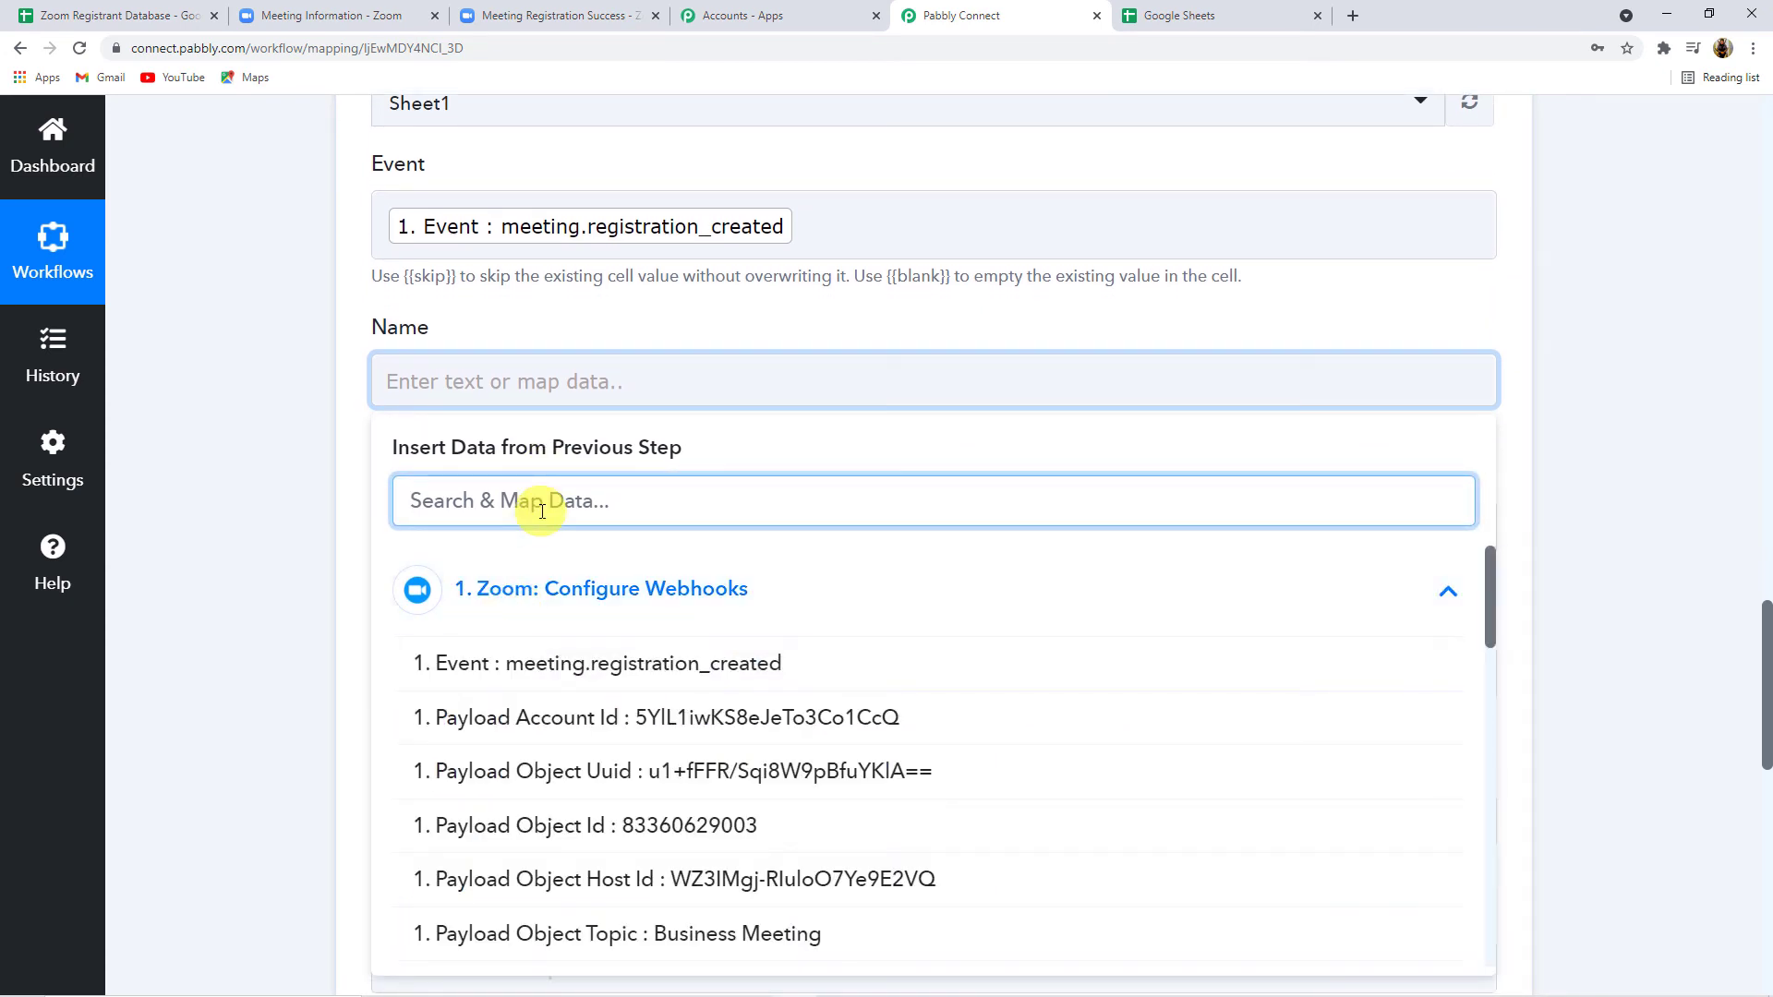
type("Name")
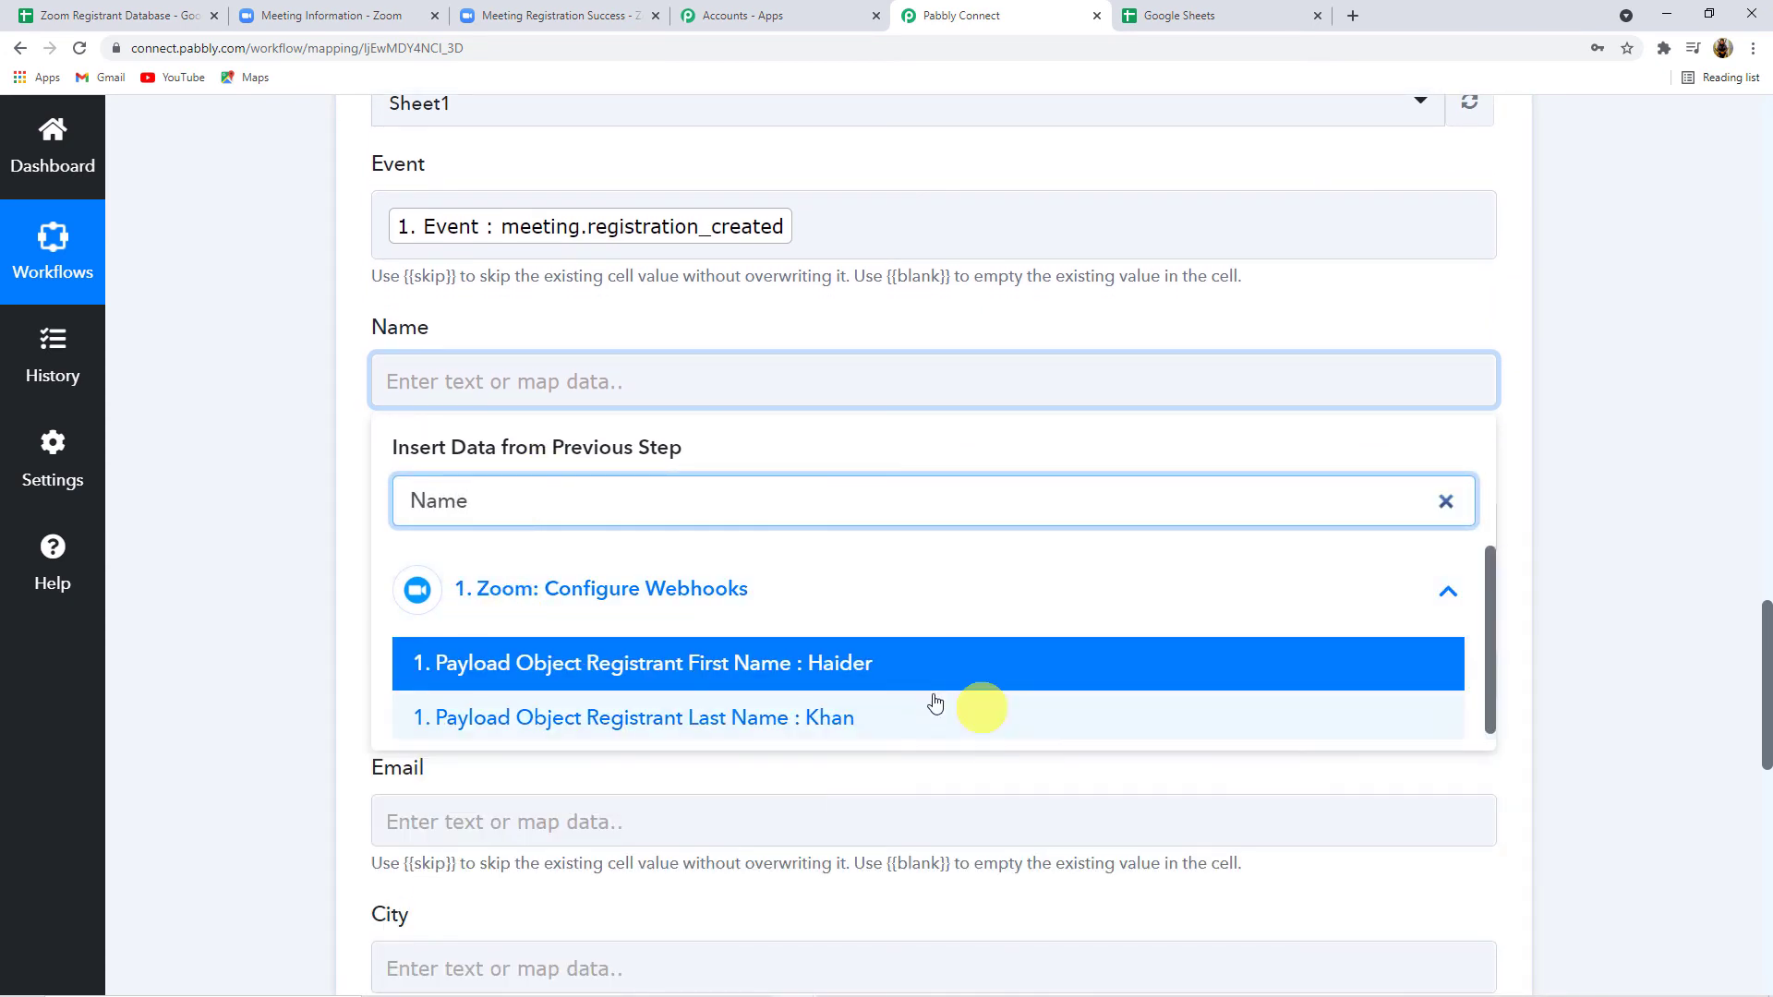
scroll(347, 507, "up", 3)
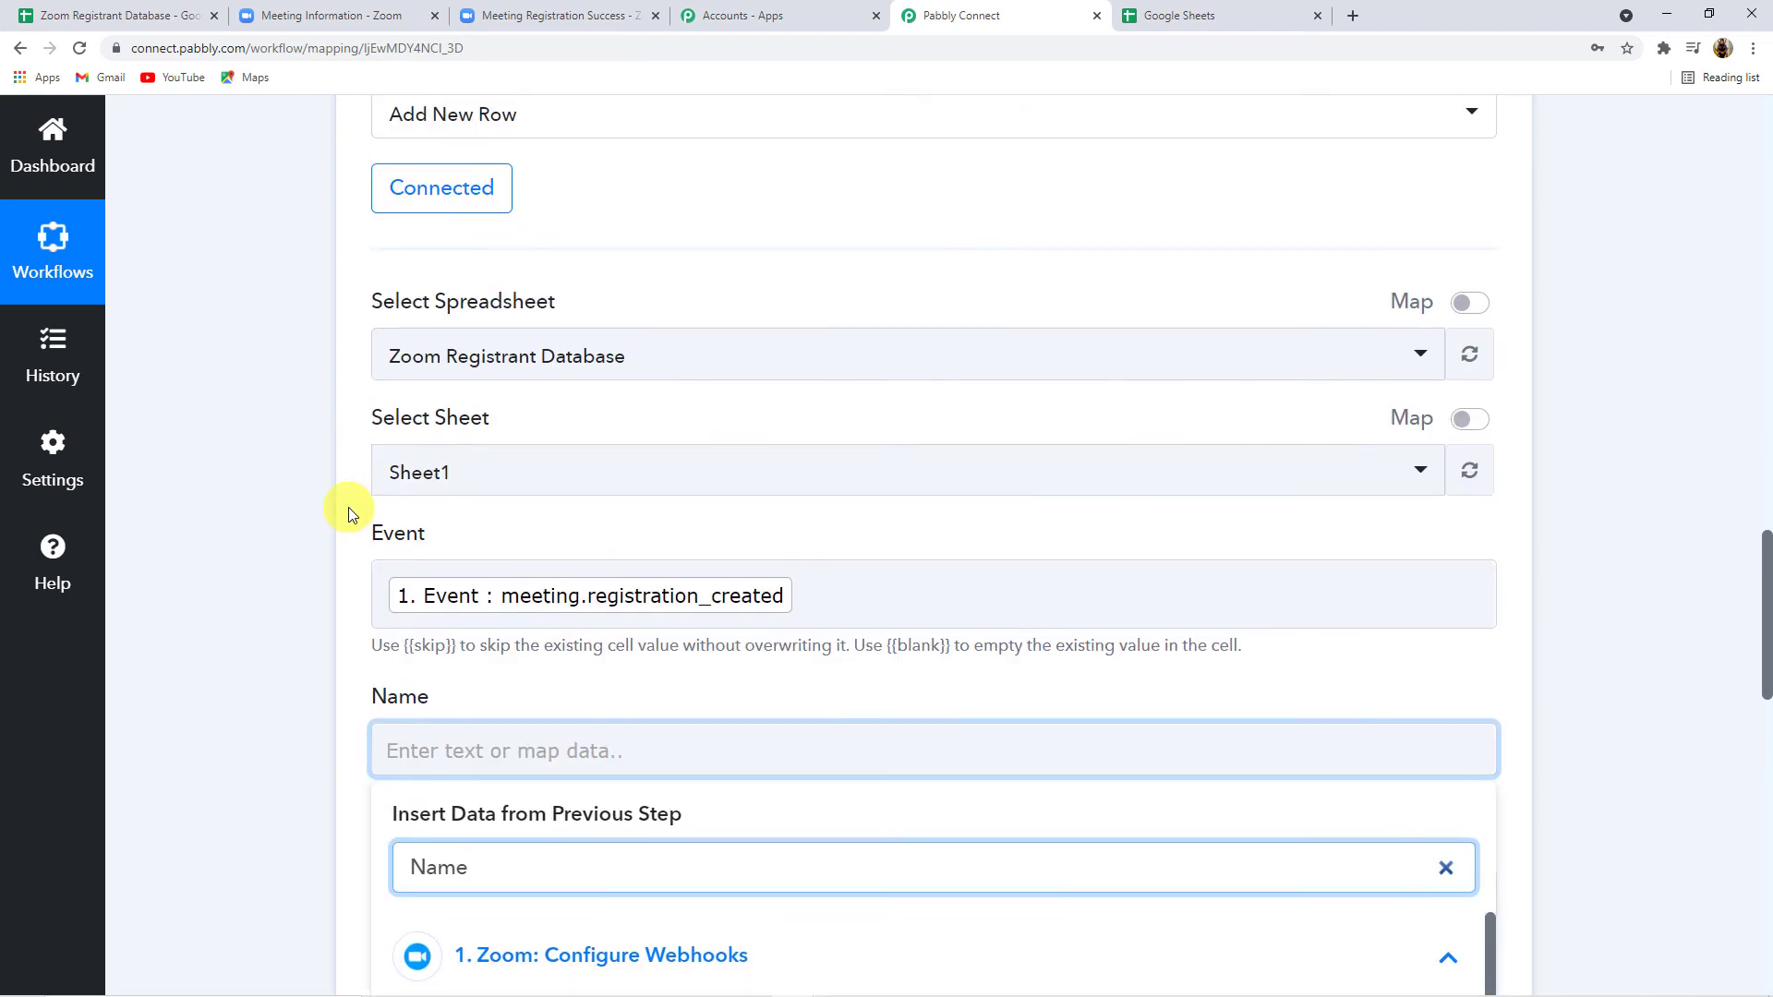
scroll(348, 507, "up", 4)
scroll(347, 507, "up", 10)
scroll(1036, 531, "down", 1)
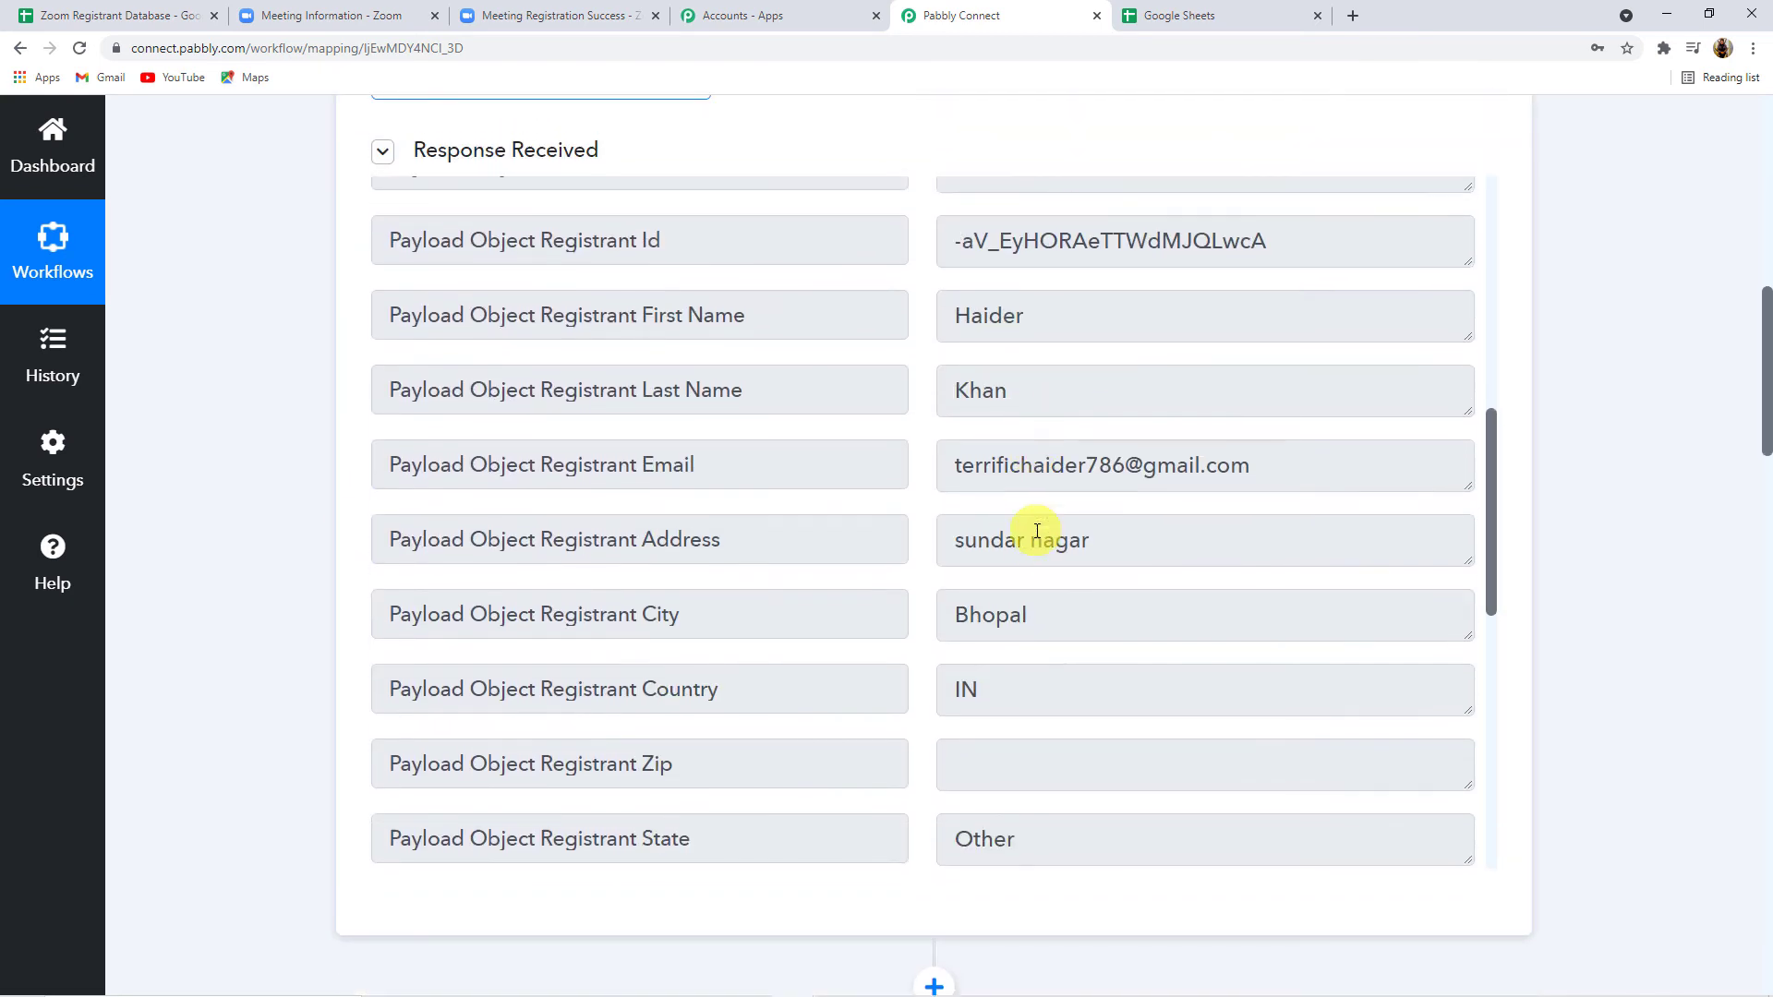
scroll(924, 444, "up", 1)
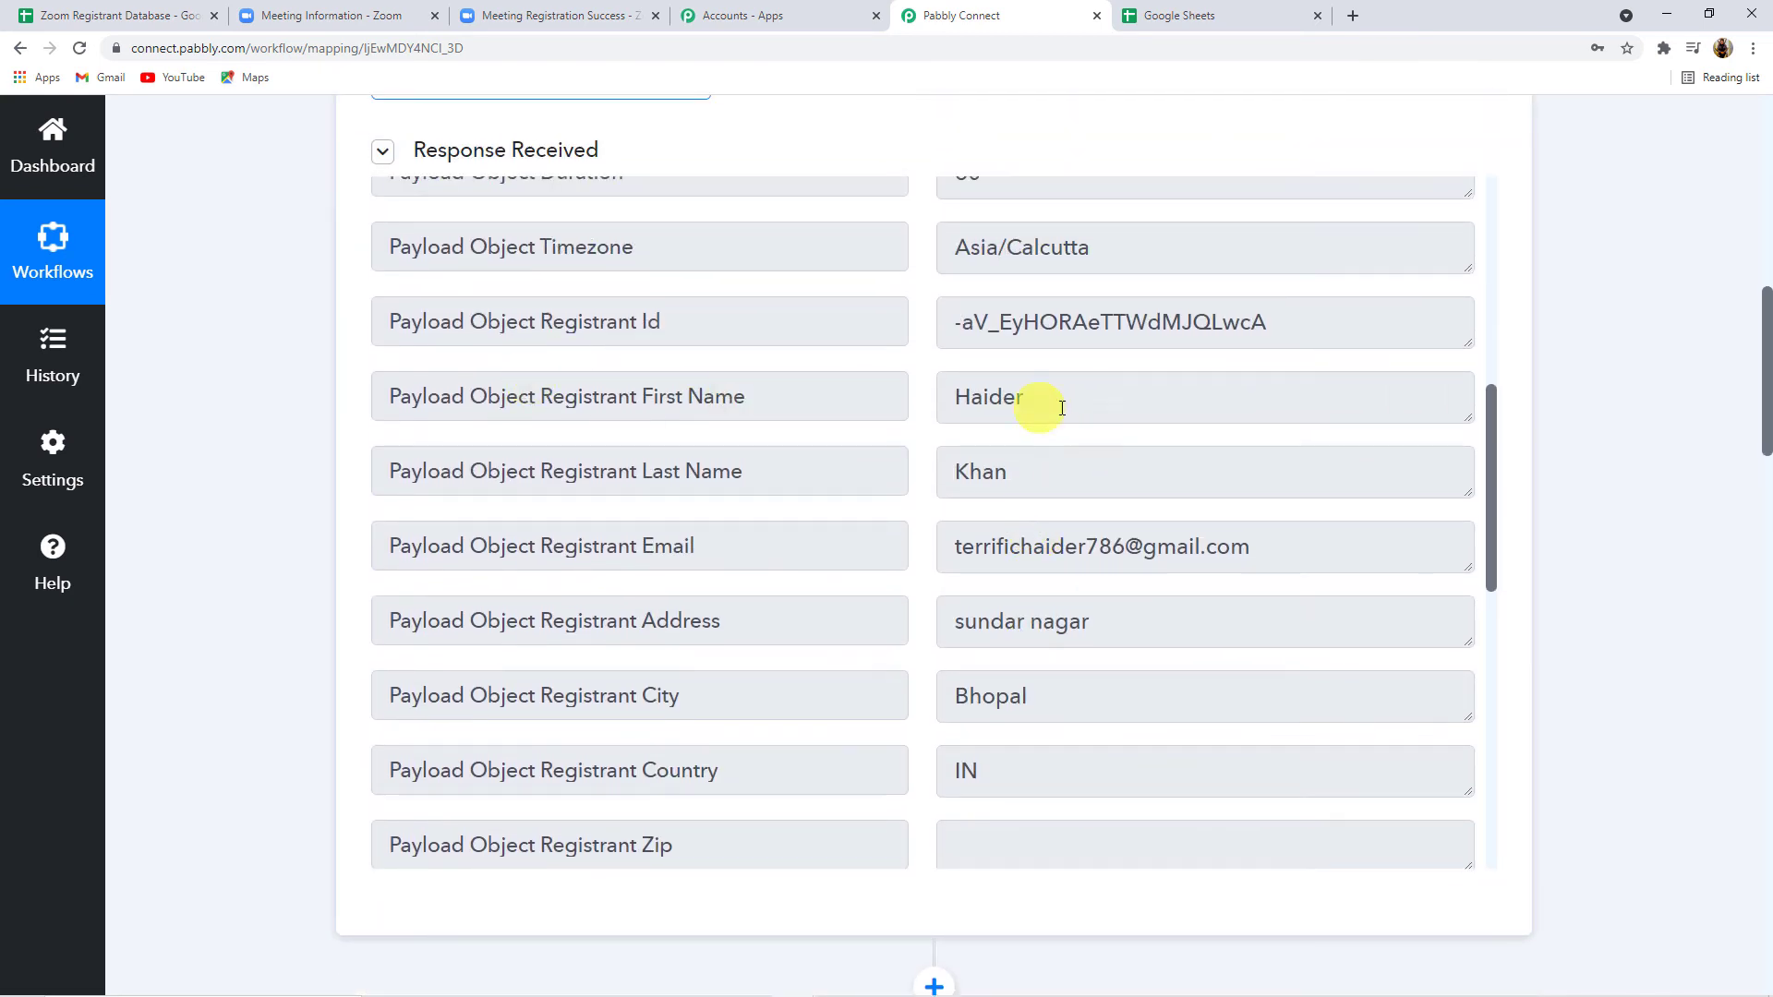
scroll(314, 449, "down", 1)
scroll(314, 448, "down", 10)
scroll(314, 449, "down", 4)
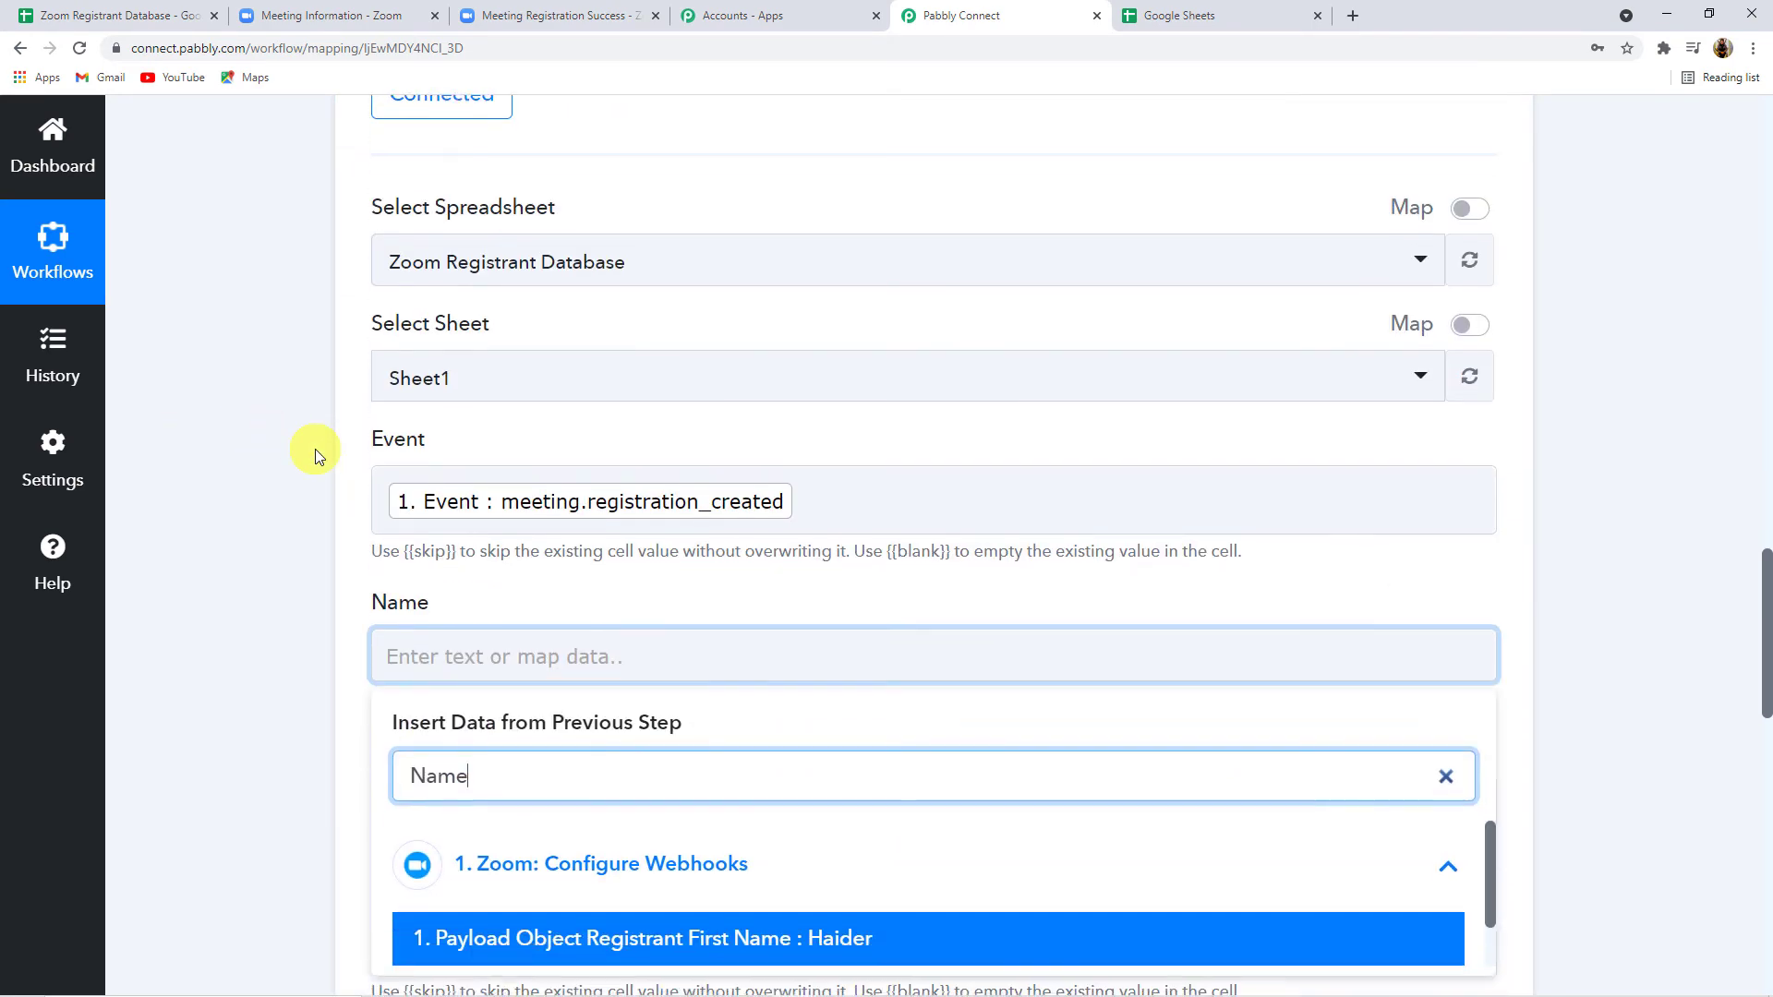
scroll(314, 449, "down", 3)
scroll(314, 448, "down", 1)
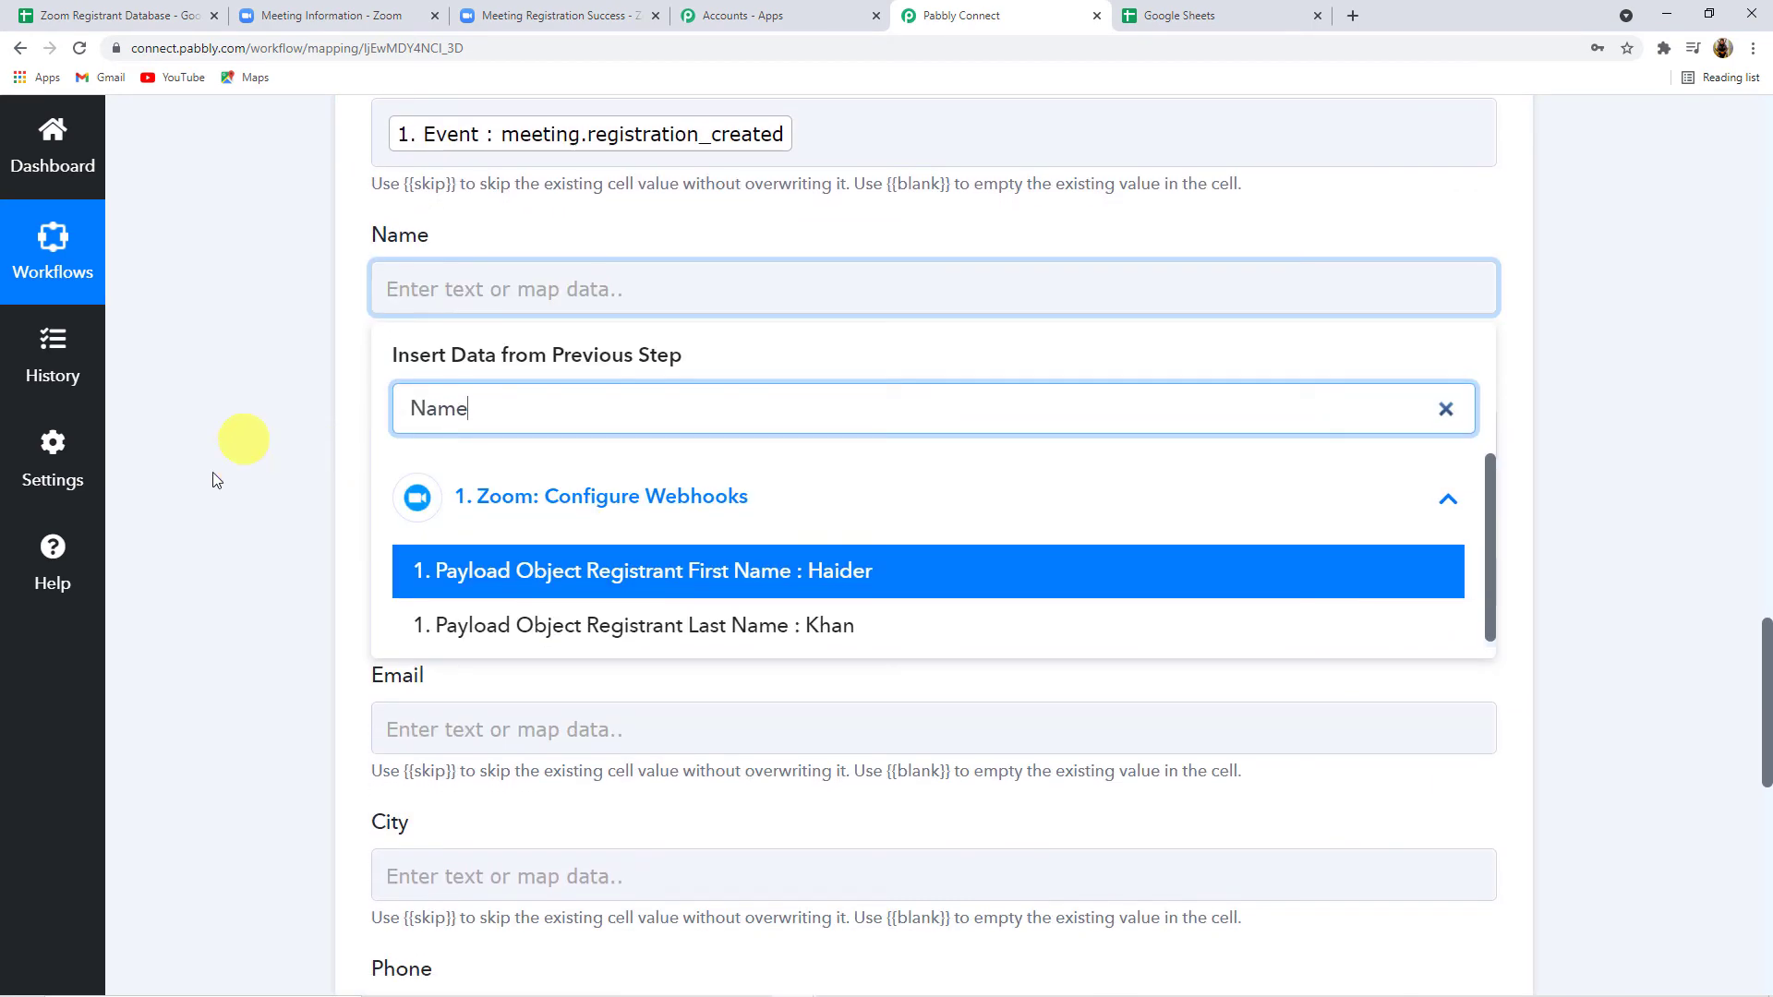
left_click(778, 587)
Map Last Name to the registrant's last name, searching 'las'
left_click(305, 462)
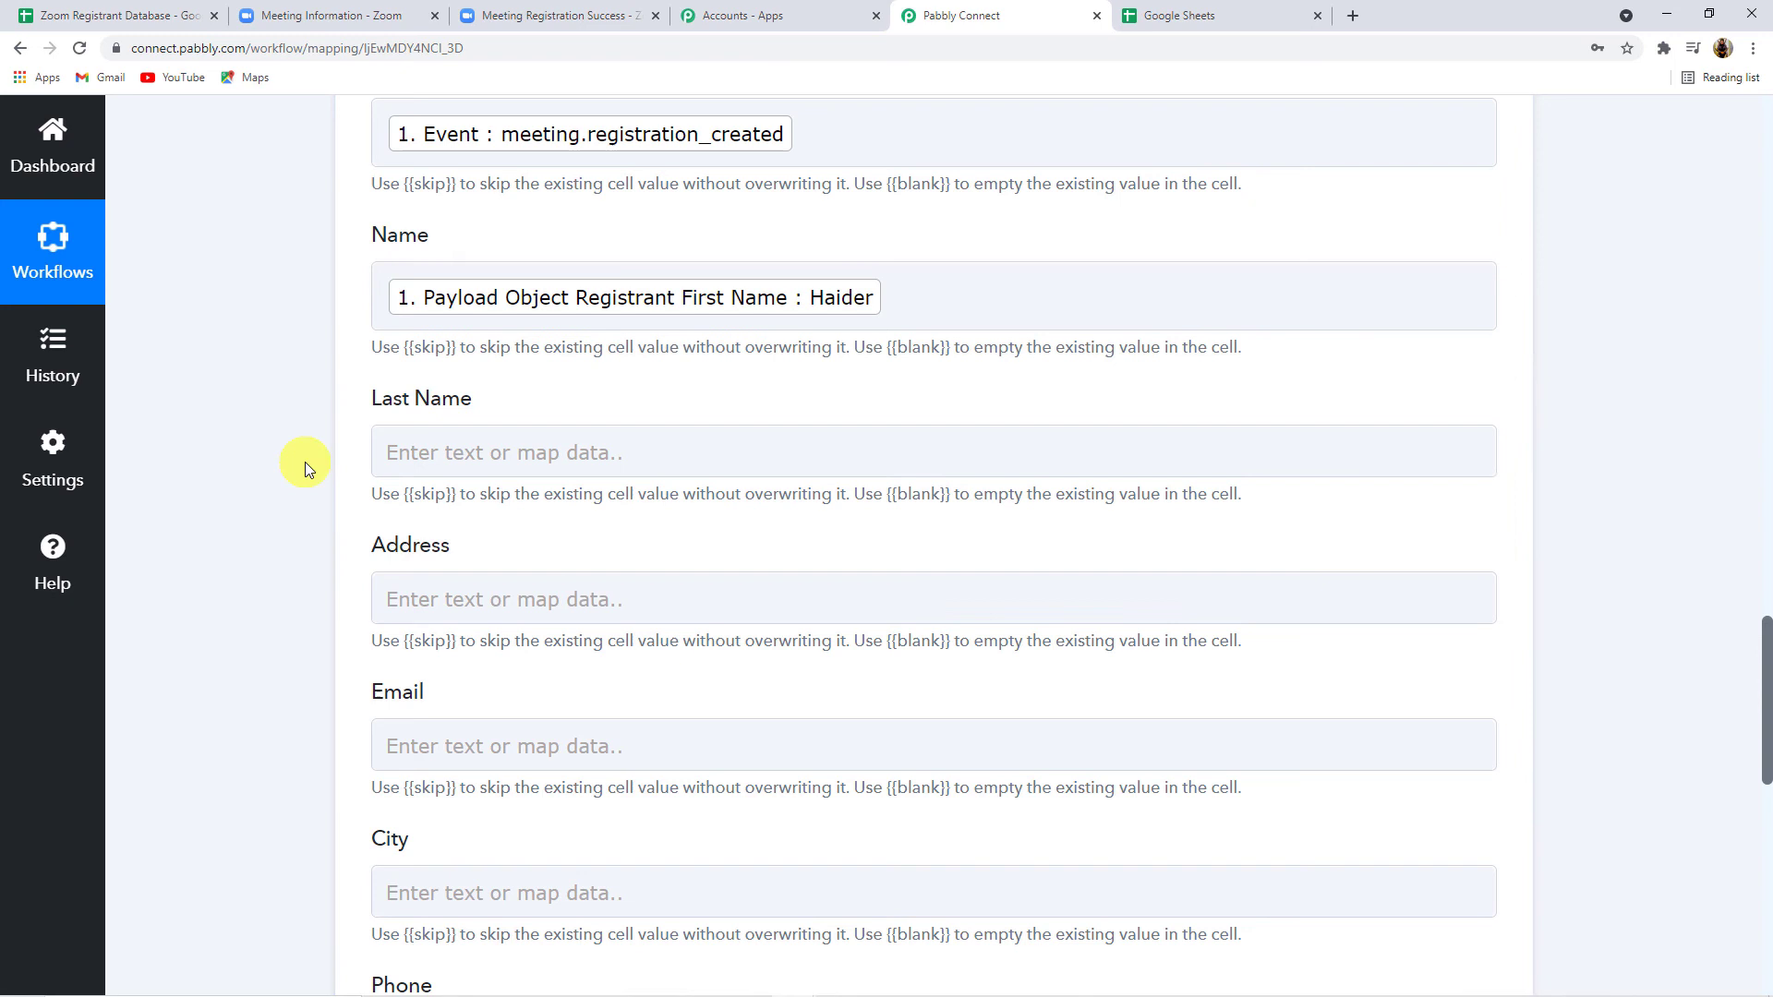
left_click(523, 452)
left_click(518, 577)
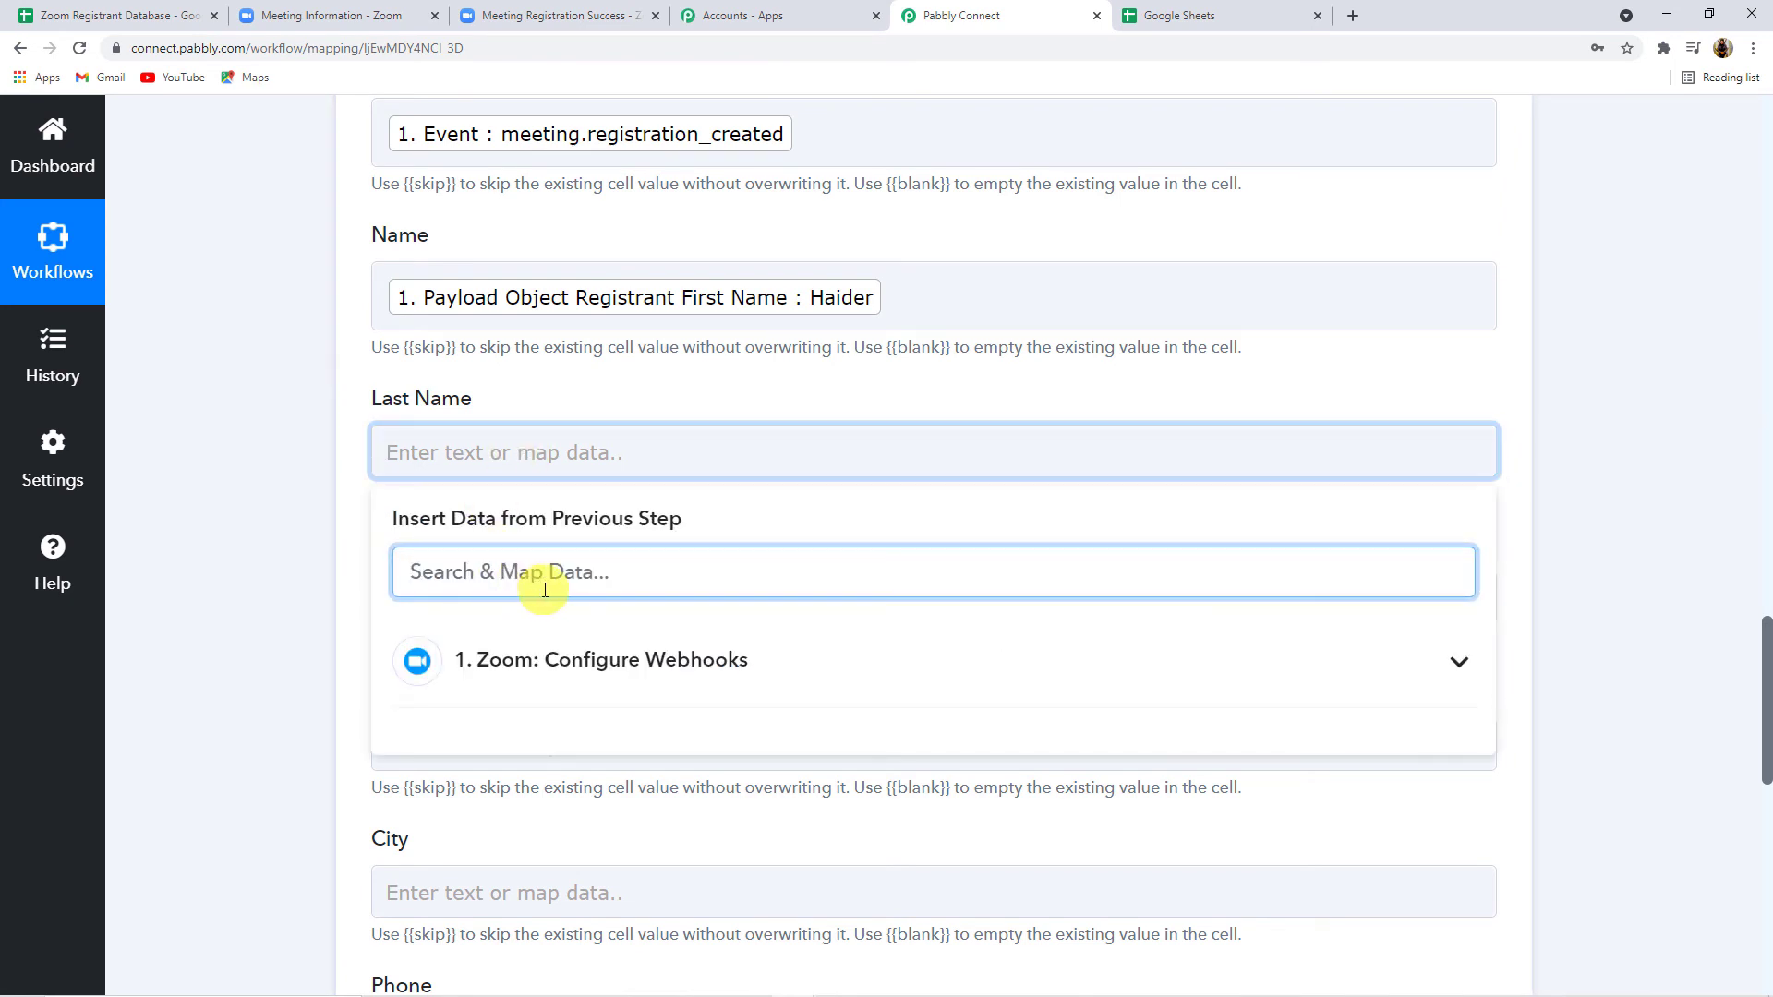
type("las")
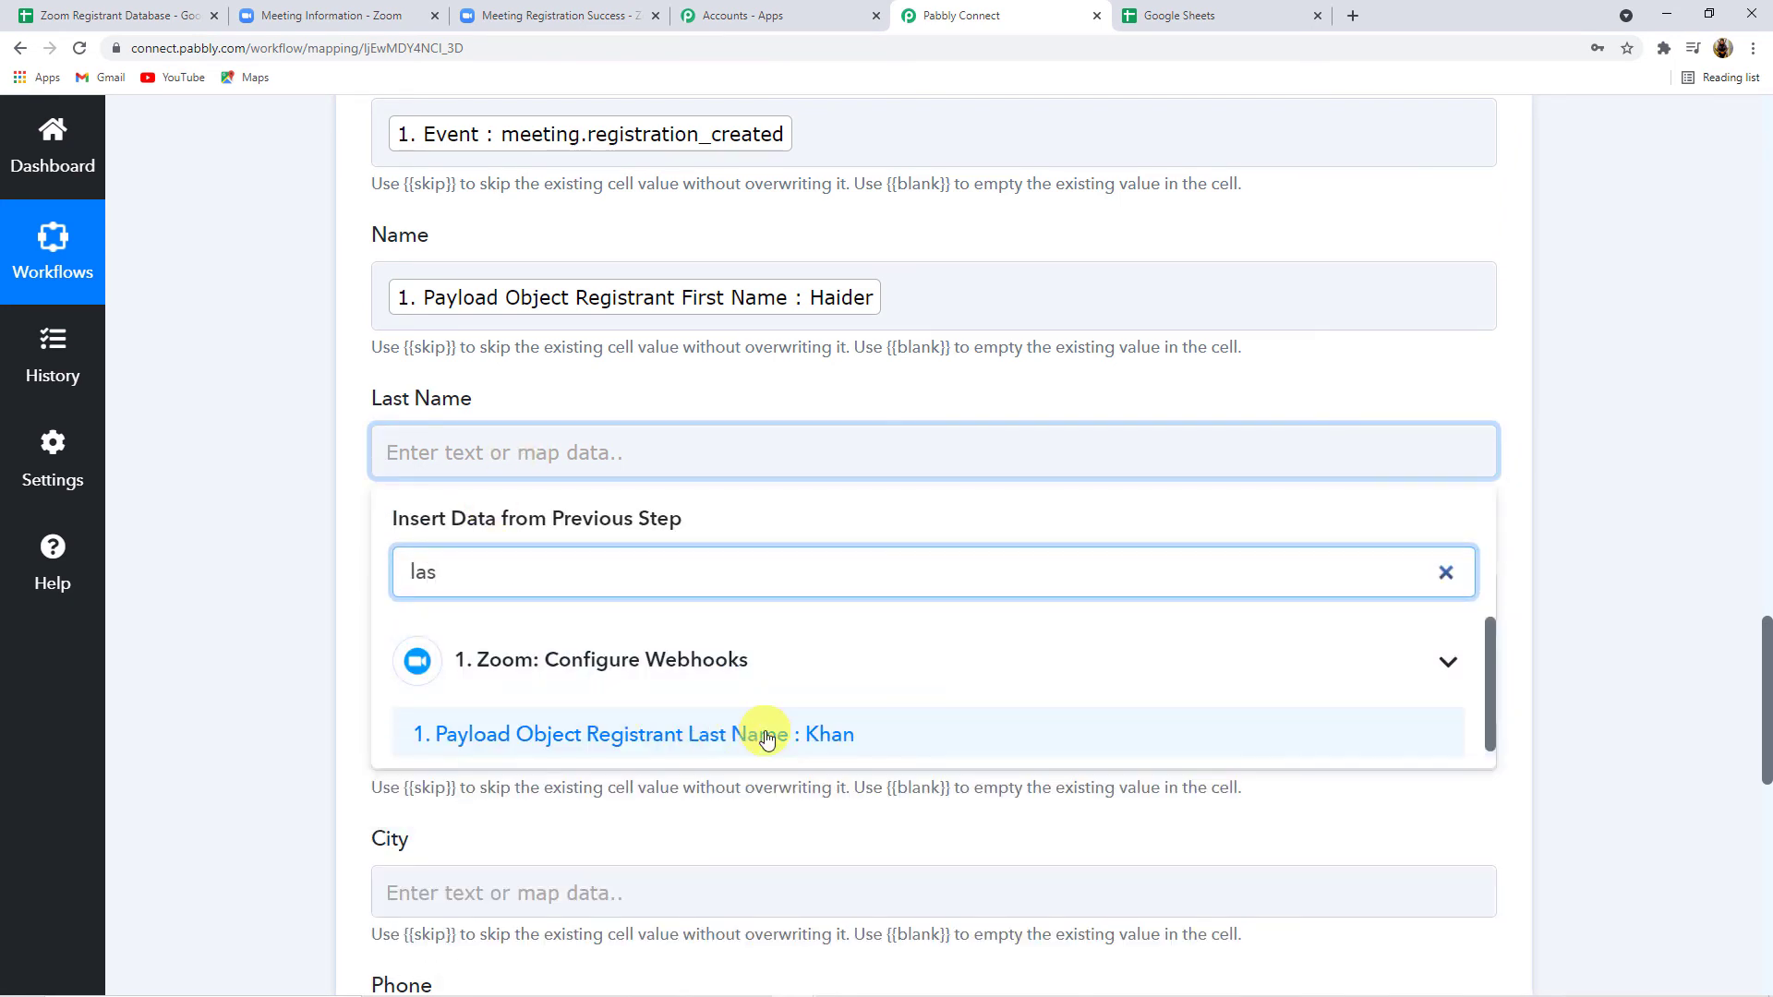
left_click(766, 734)
left_click(313, 632)
Map Address to the registrant's address, searching 'add'
scroll(369, 554, "down", 2)
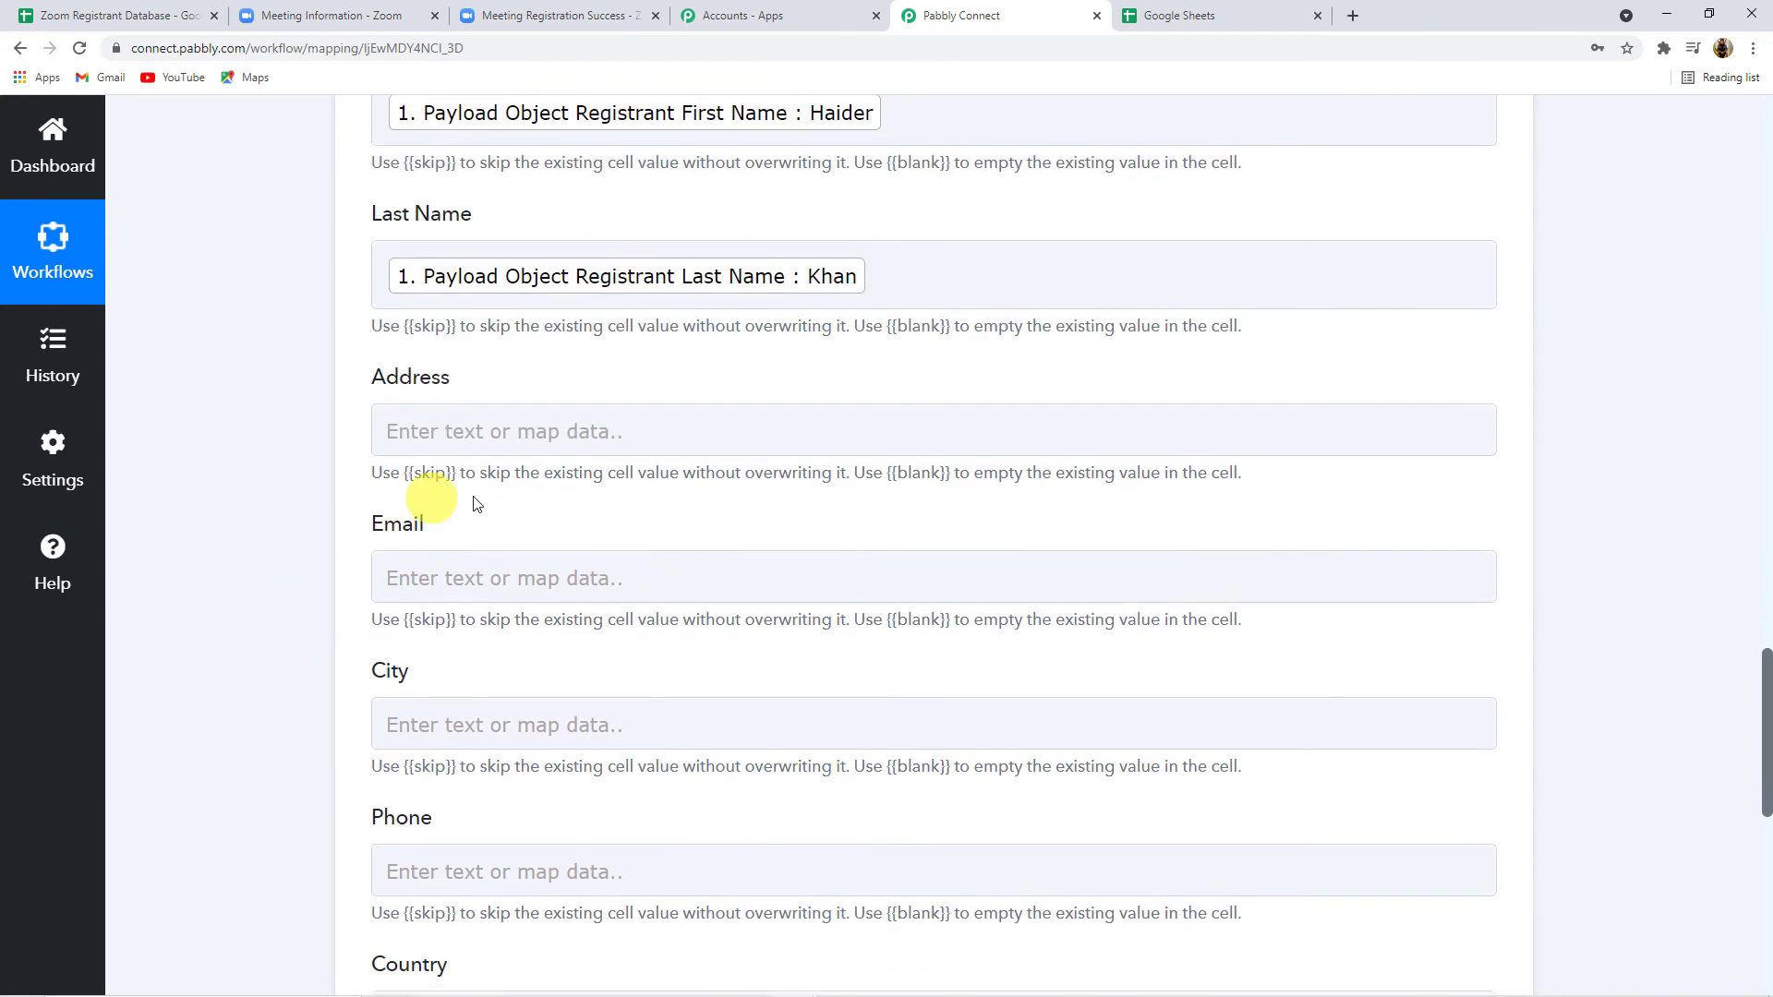
left_click(490, 430)
left_click(512, 669)
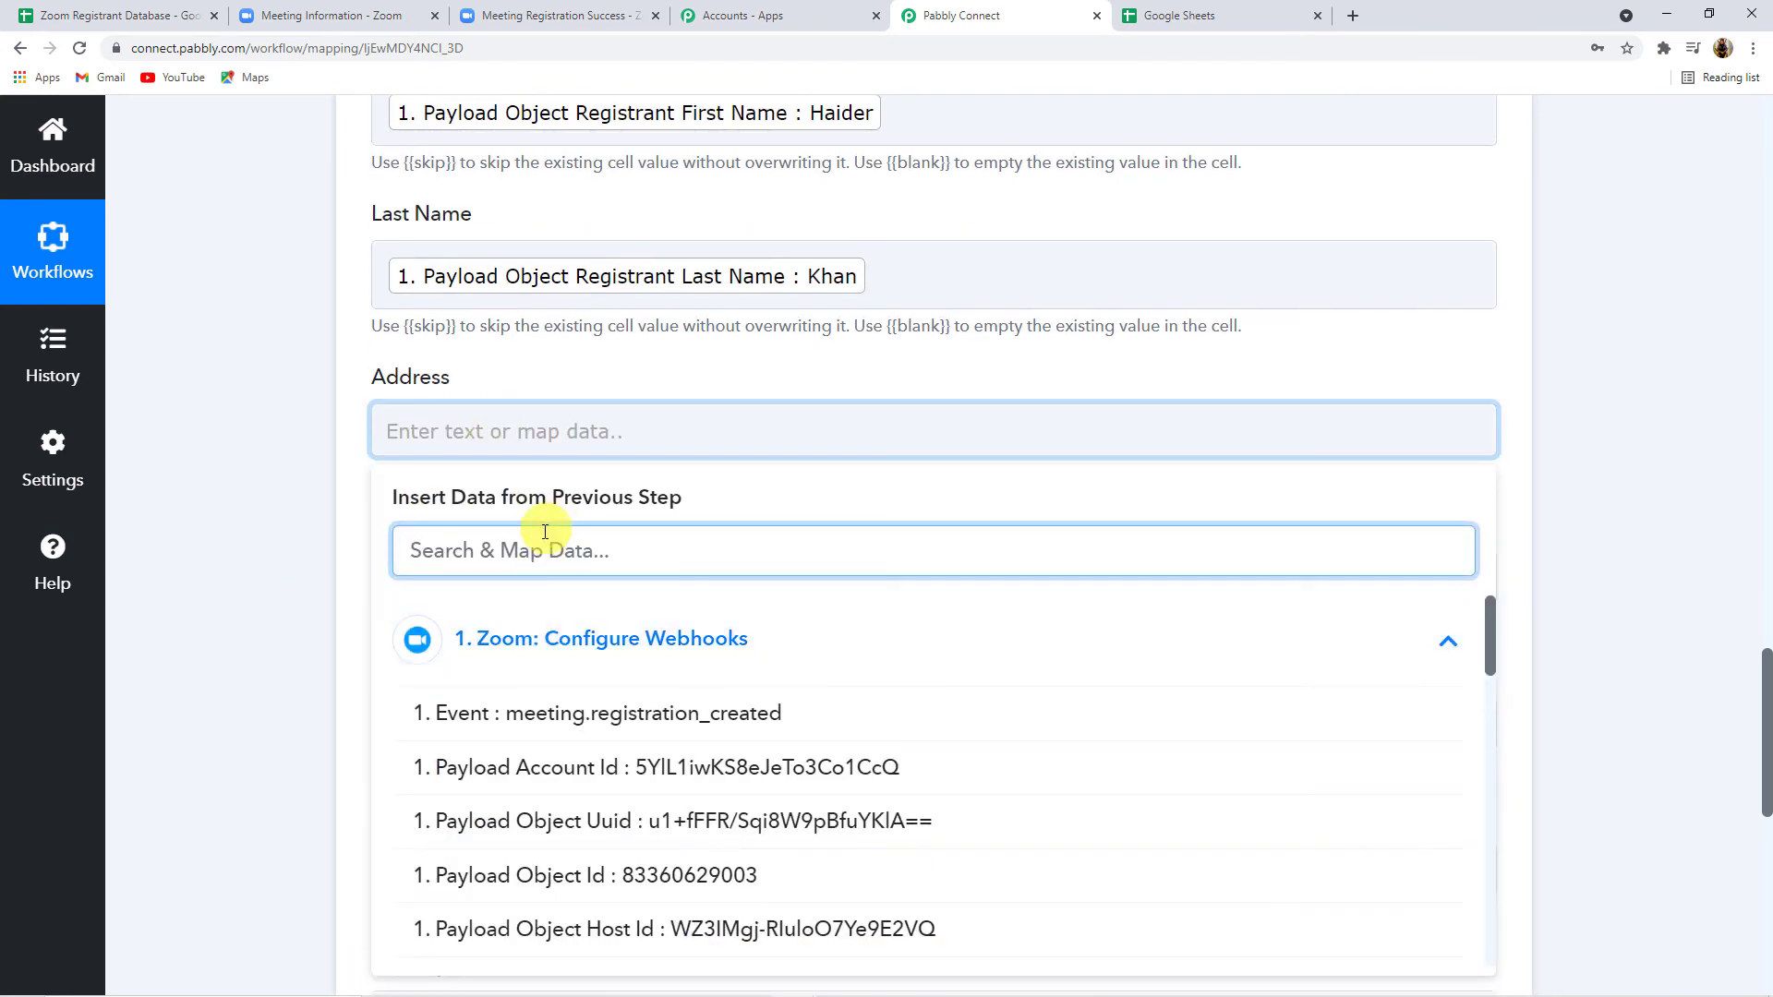
type("ad")
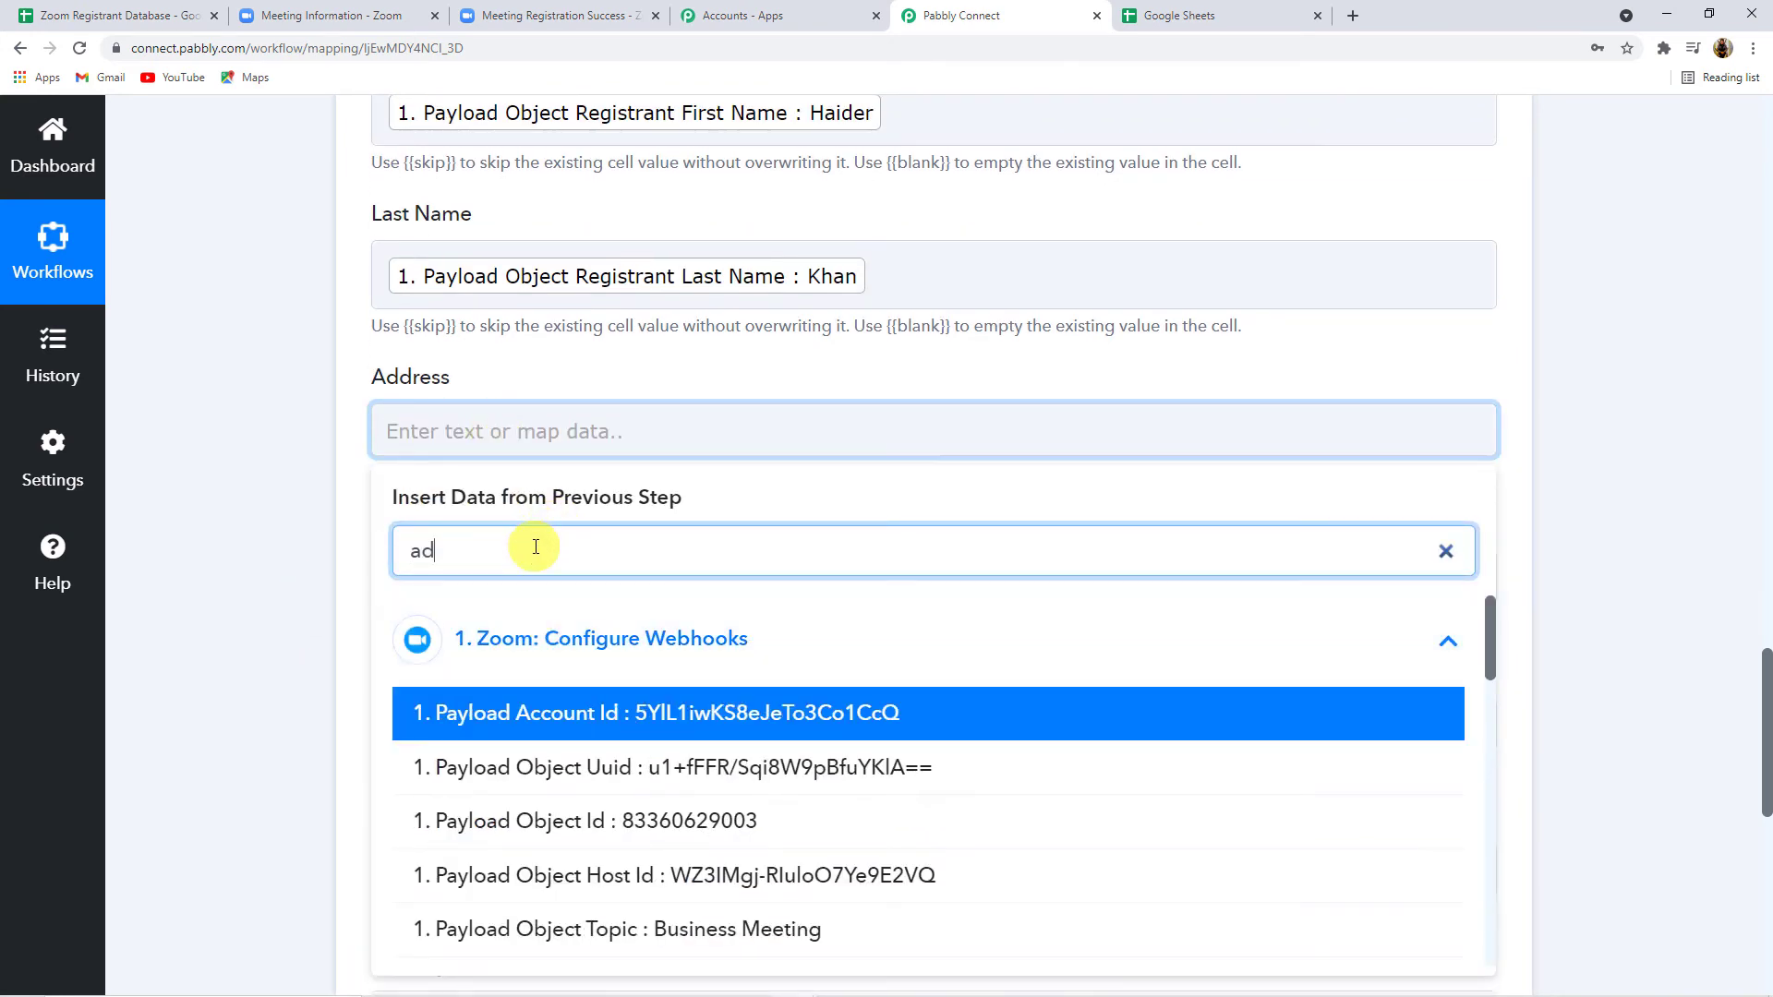
type("r")
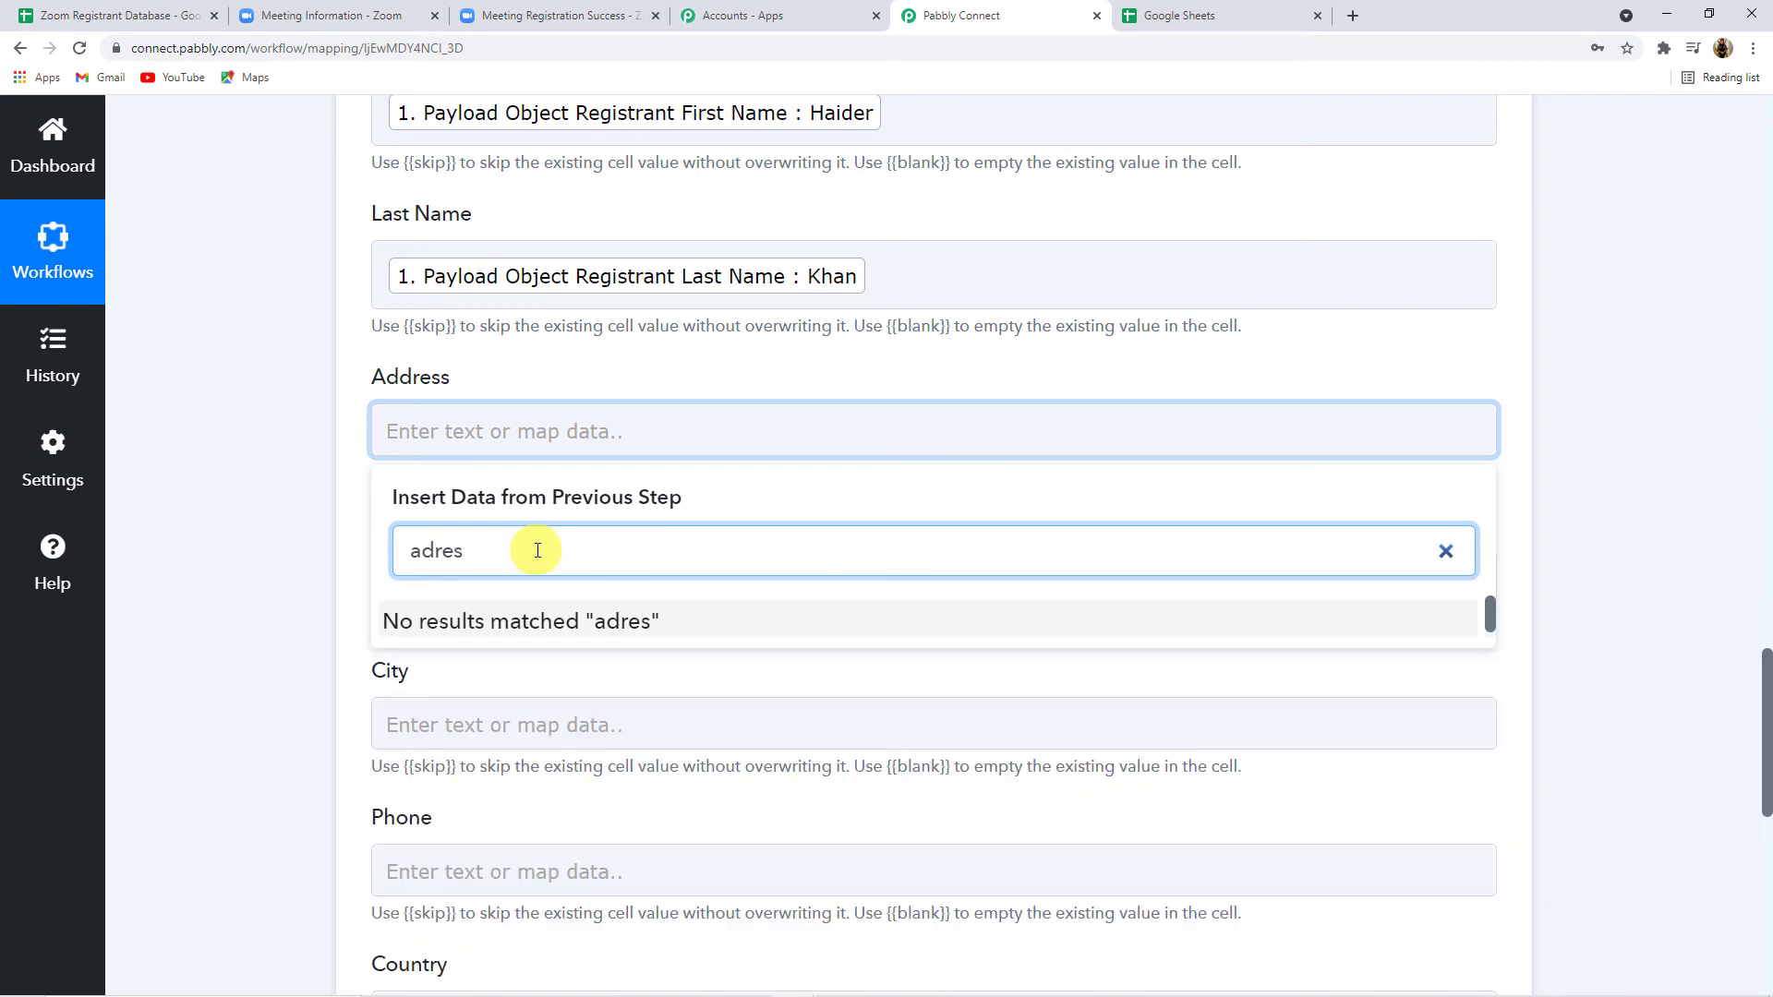
key("BackSpace")
type("dd")
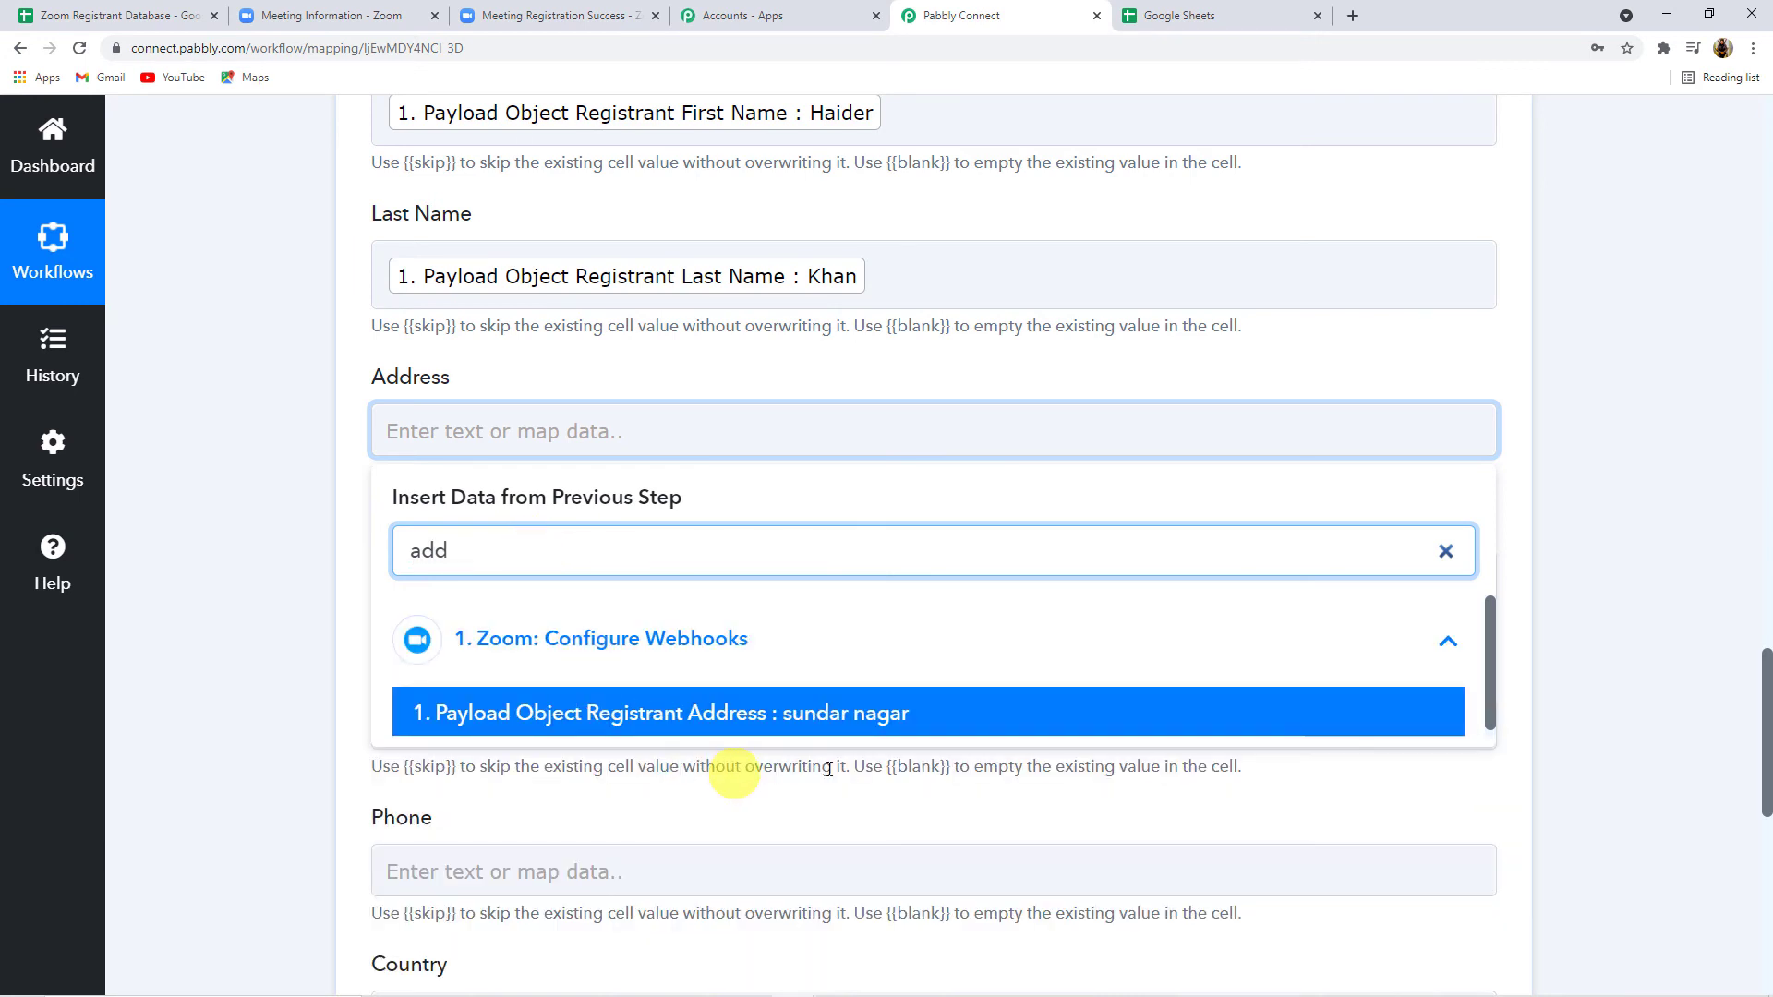
left_click(871, 725)
left_click(230, 566)
Map Email to the registrant's email, searching 'email'
scroll(323, 525, "down", 2)
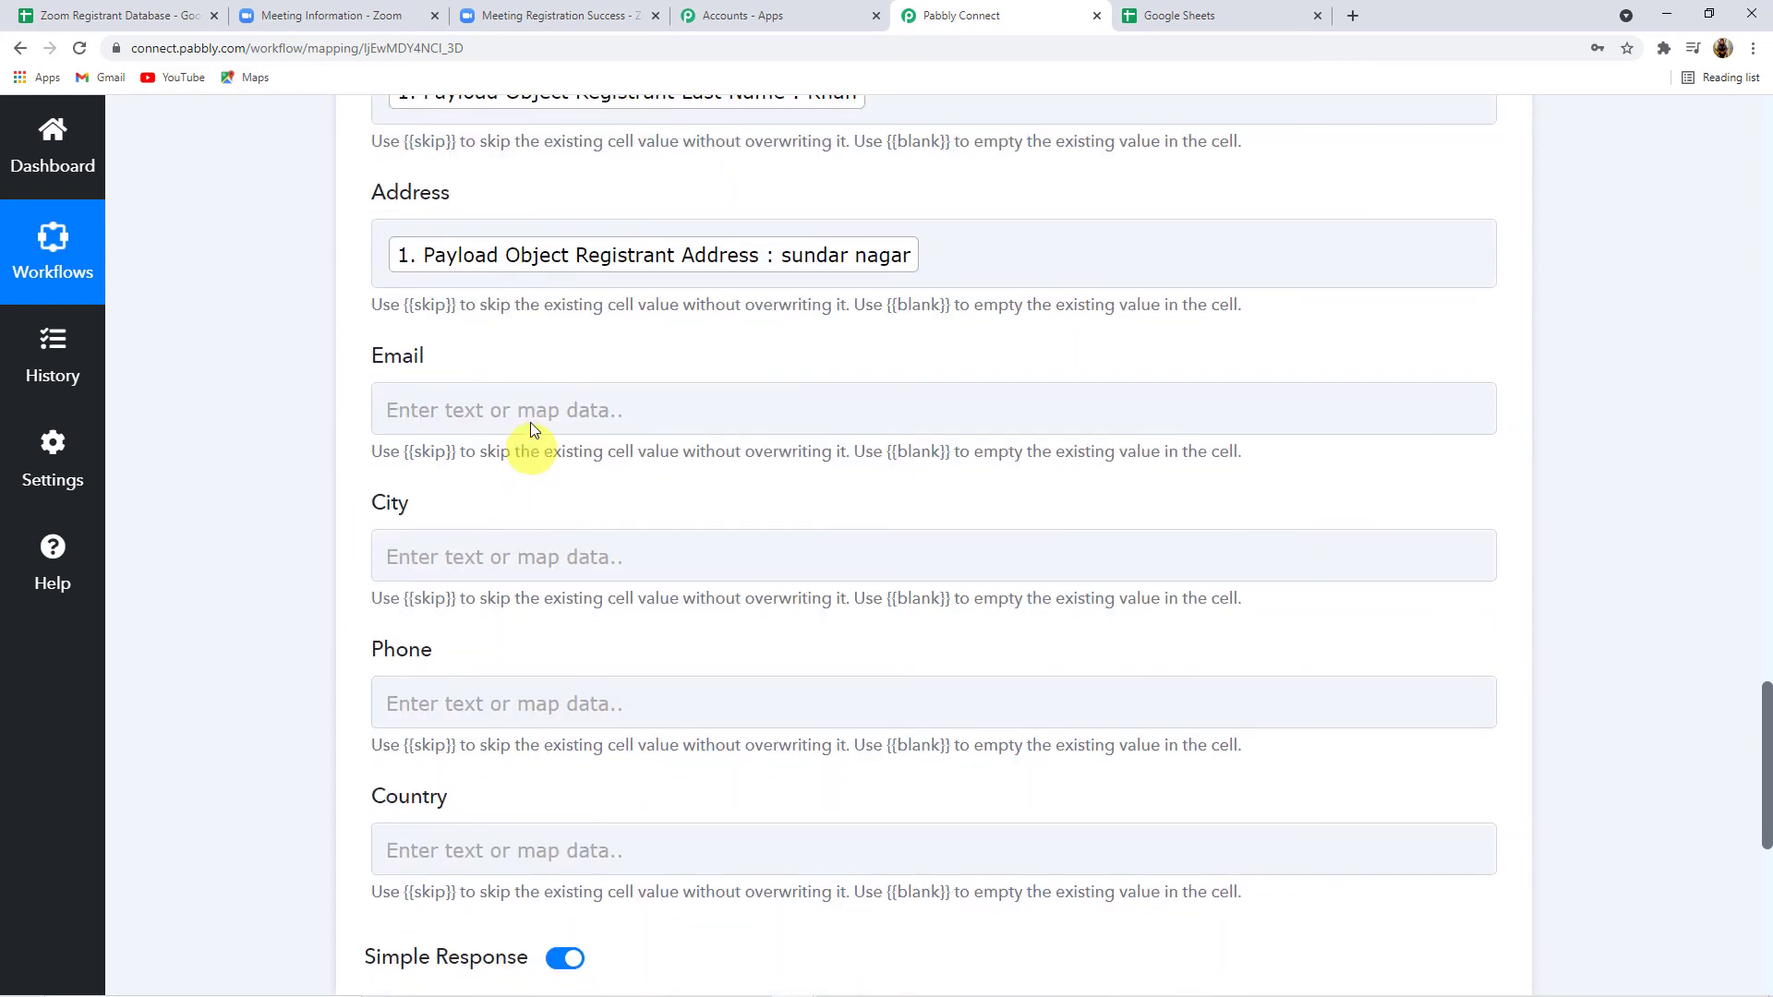
left_click(532, 410)
left_click(477, 529)
type("e")
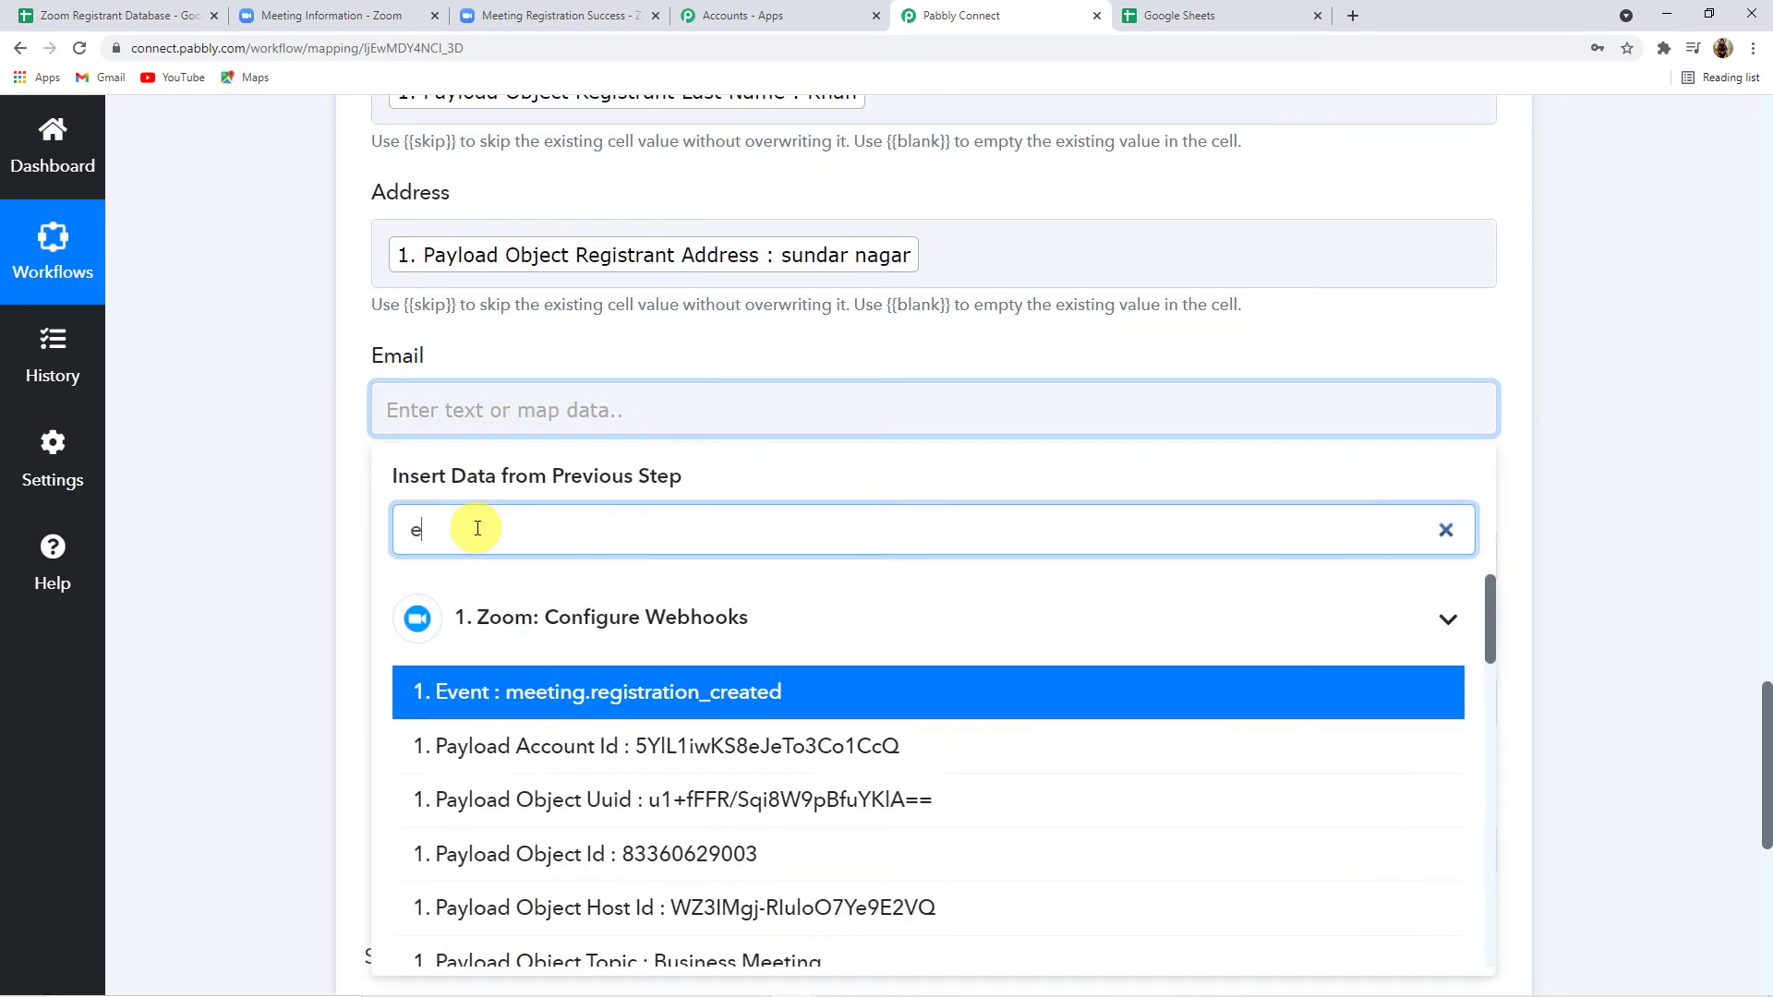
type("mail")
left_click(870, 695)
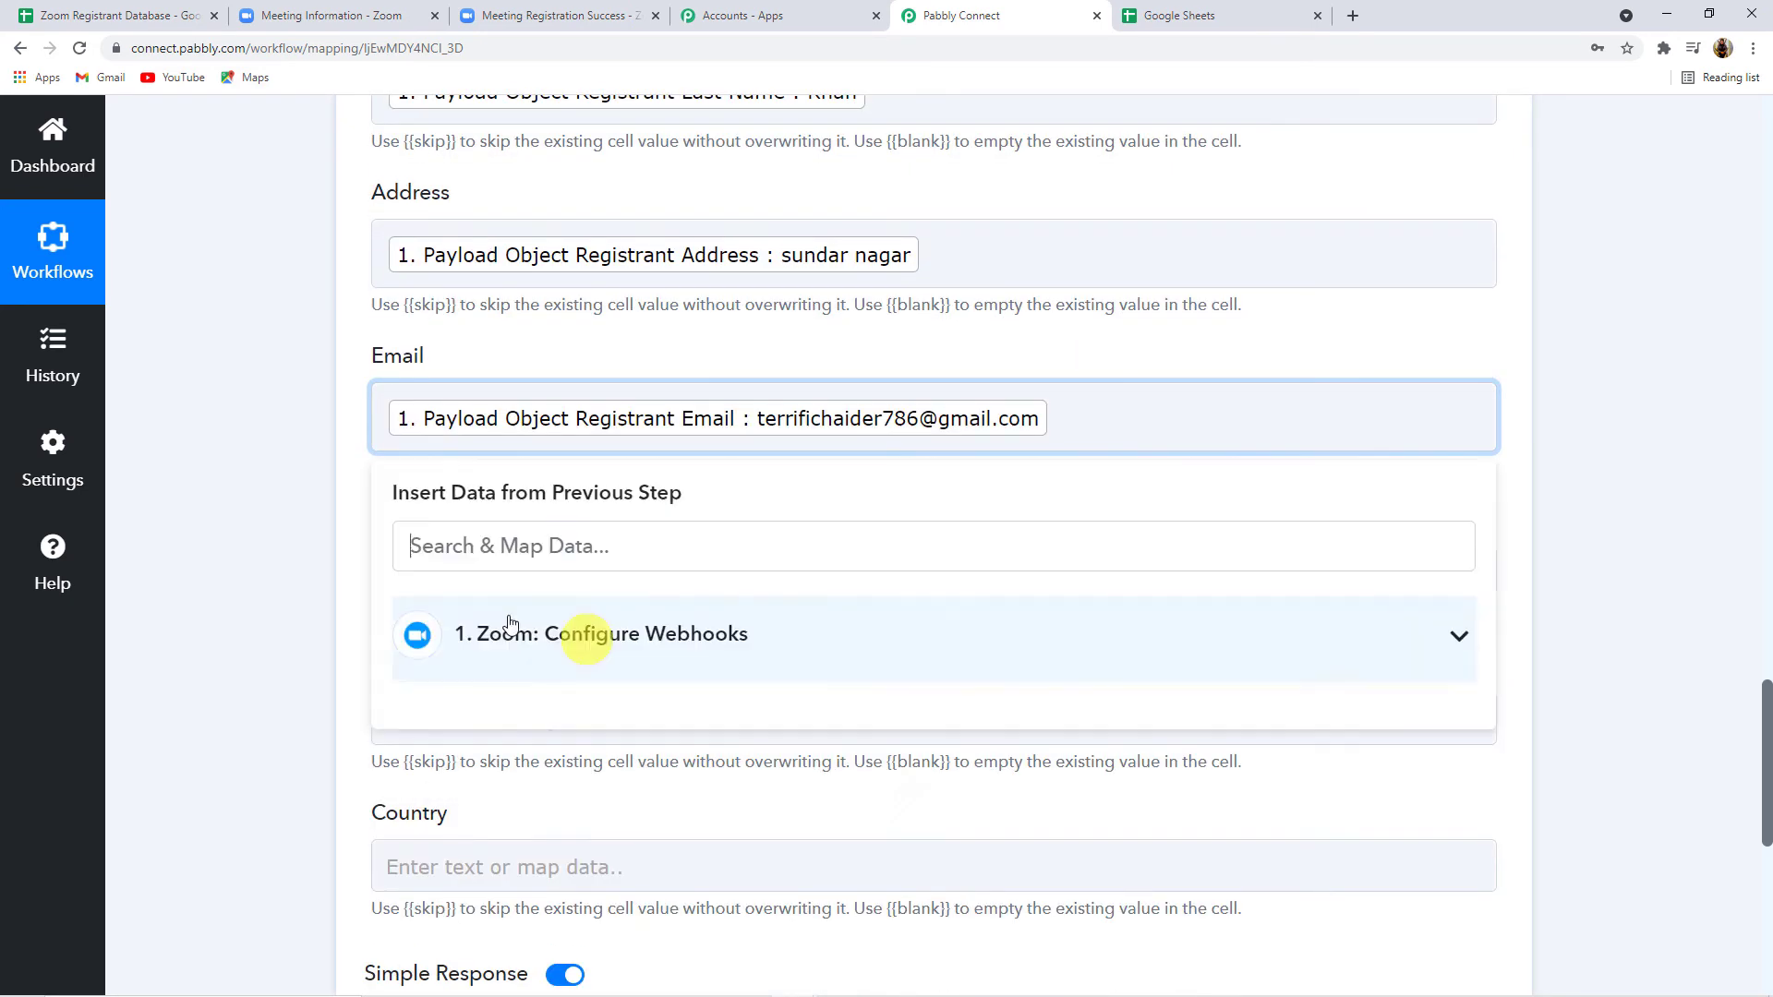
left_click(307, 534)
Map City to the registrant's city value, Bhopal
scroll(314, 527, "down", 2)
left_click(474, 388)
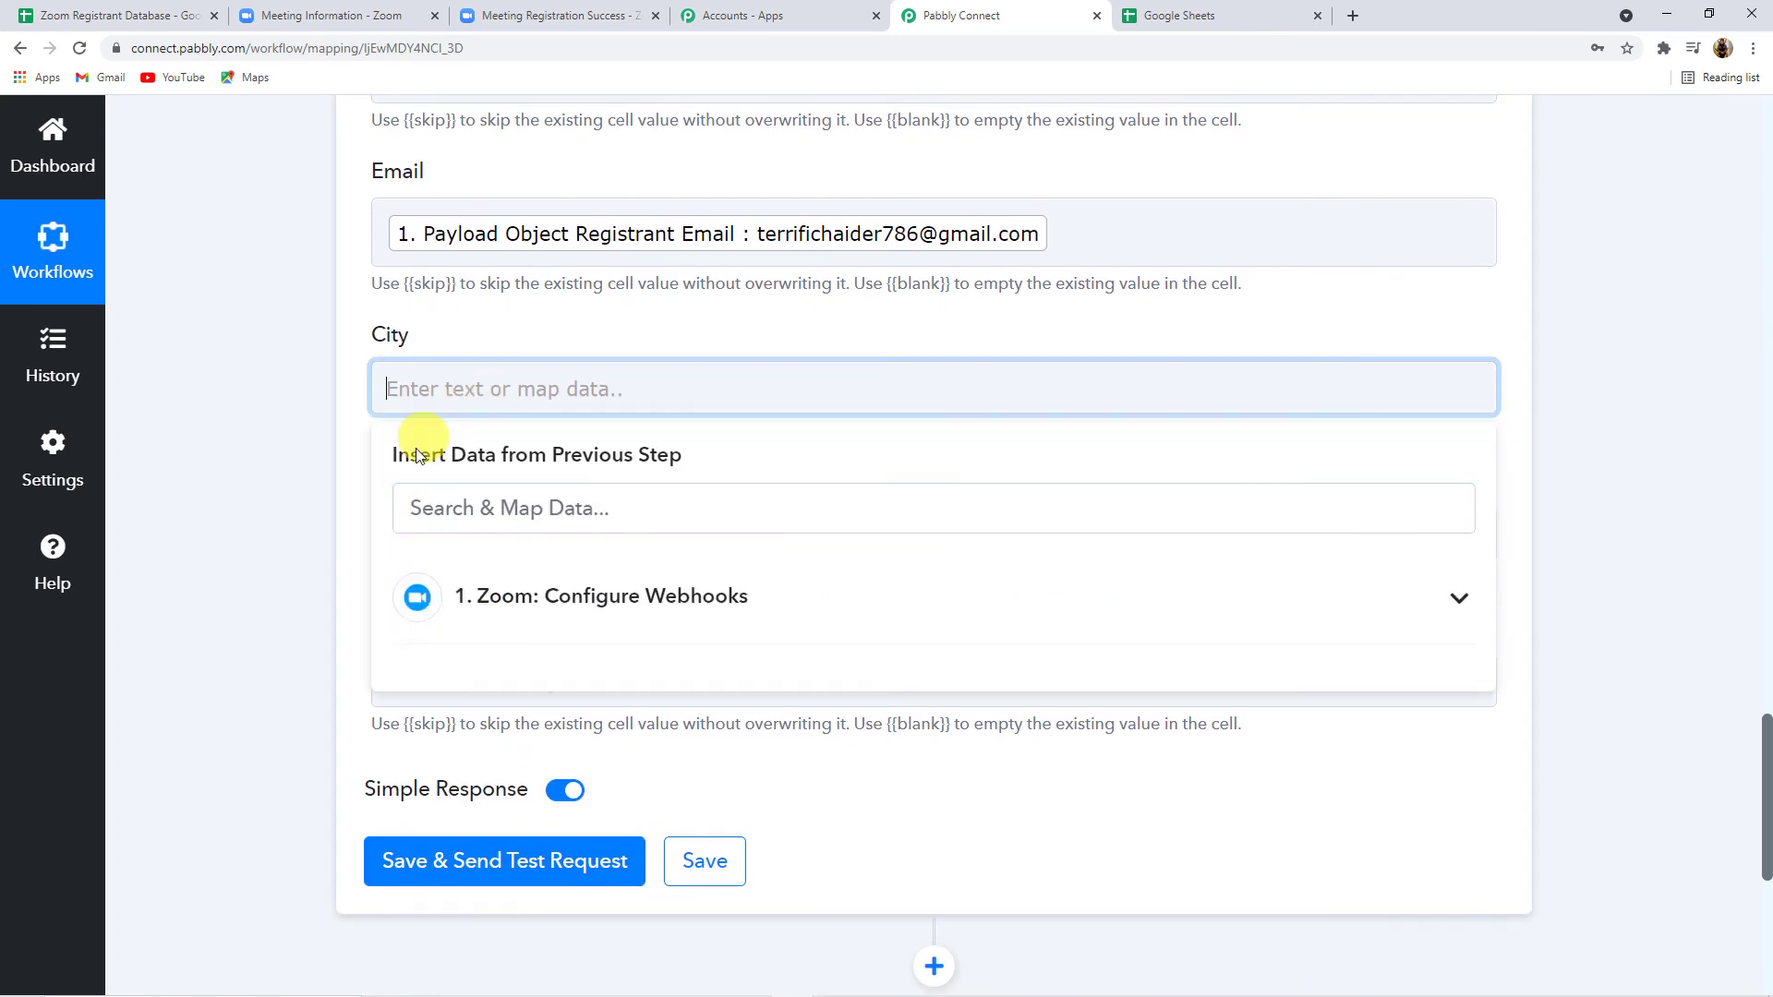
left_click(469, 512)
type("cit")
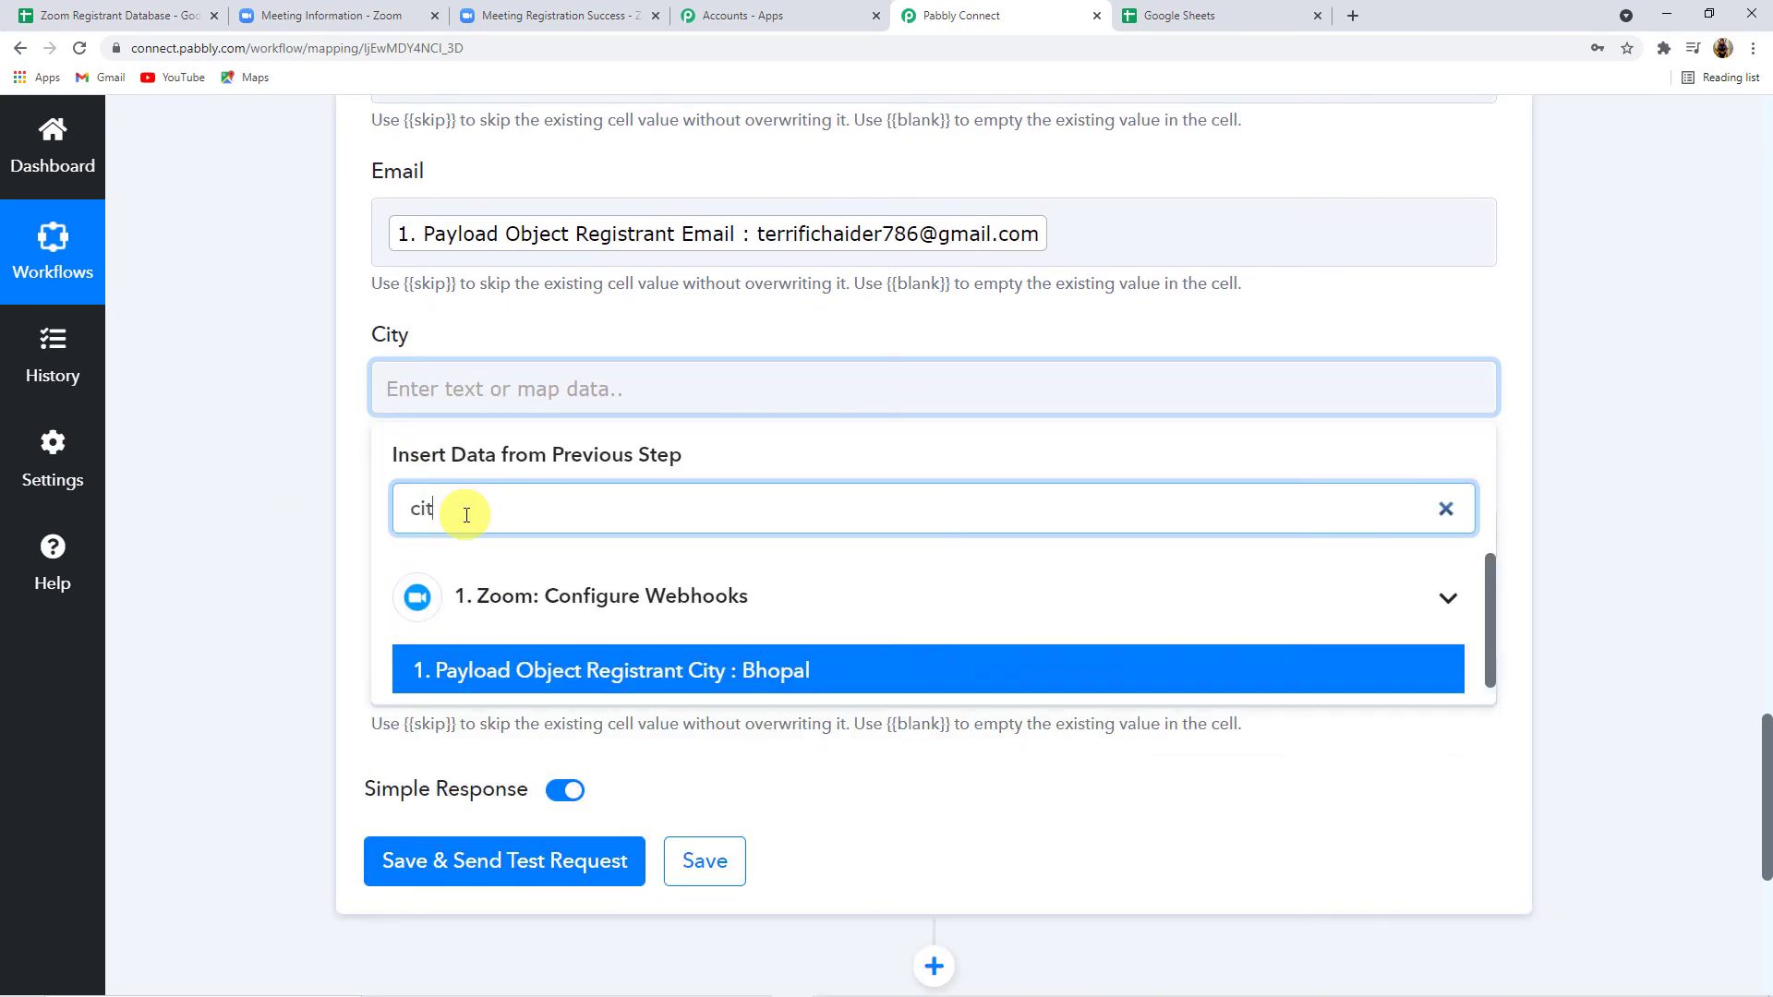
type("y")
left_click(698, 668)
left_click(225, 435)
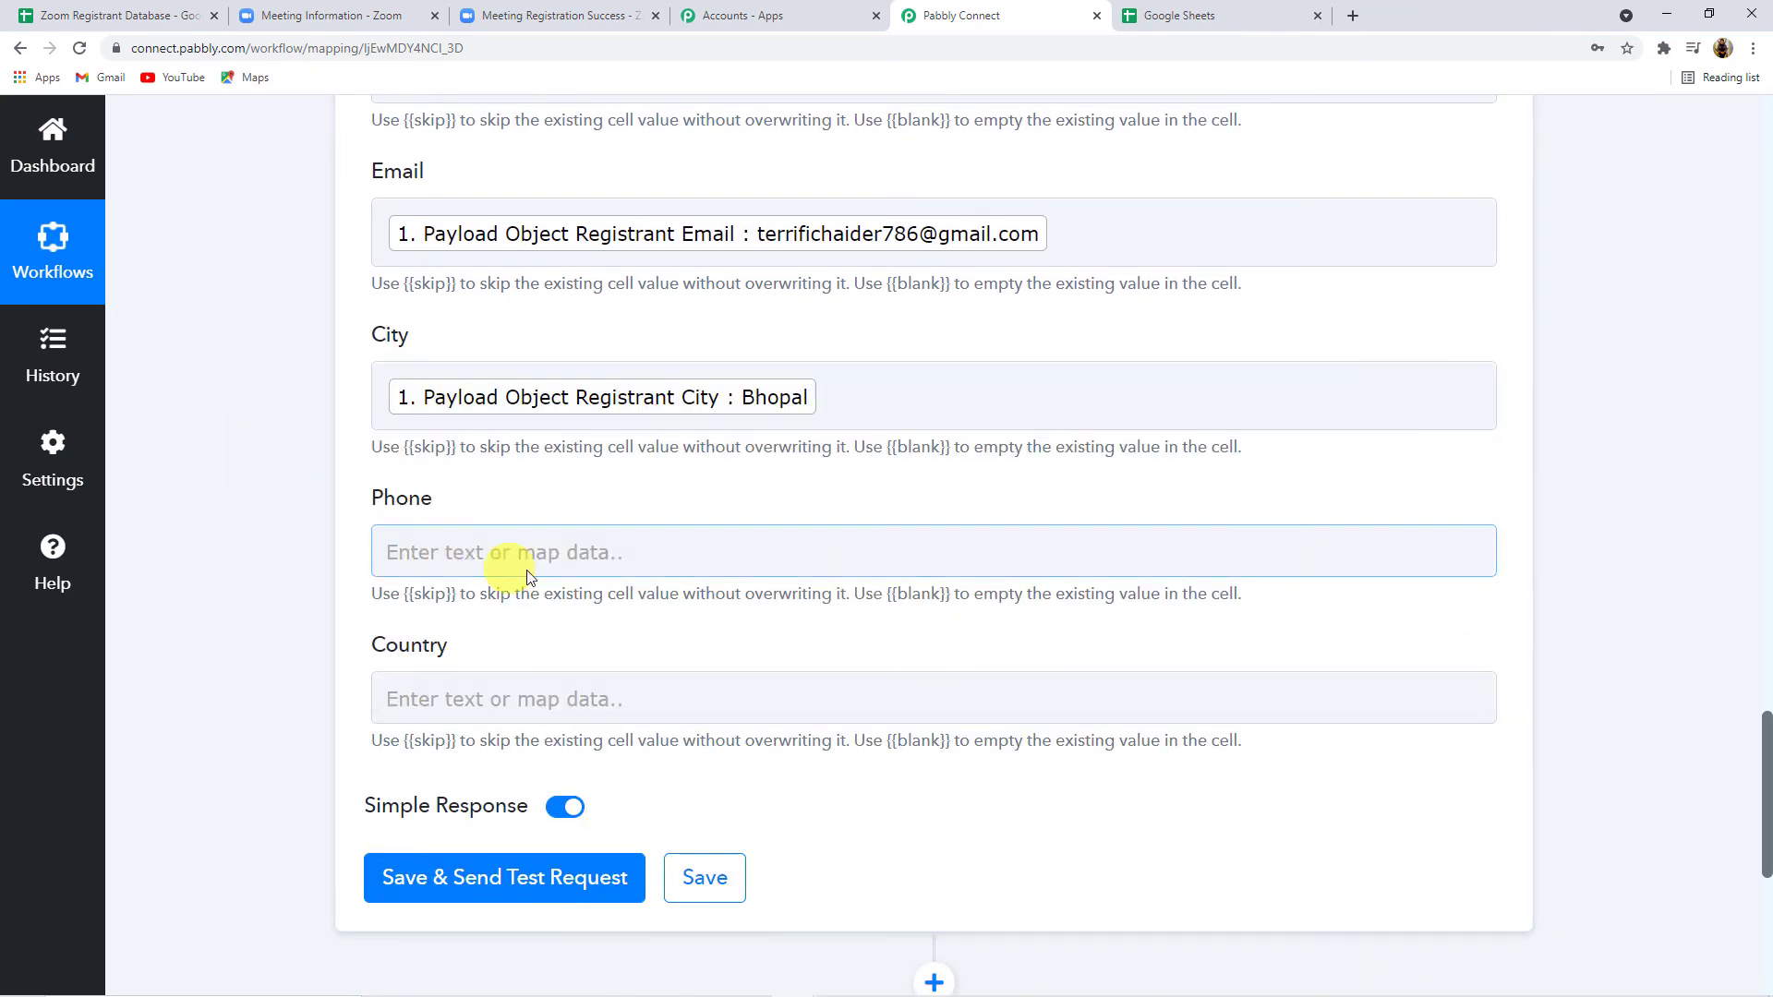
Map Phone to Payload Object Registrant Phone, searching 'pho'
left_click(526, 565)
left_click(515, 668)
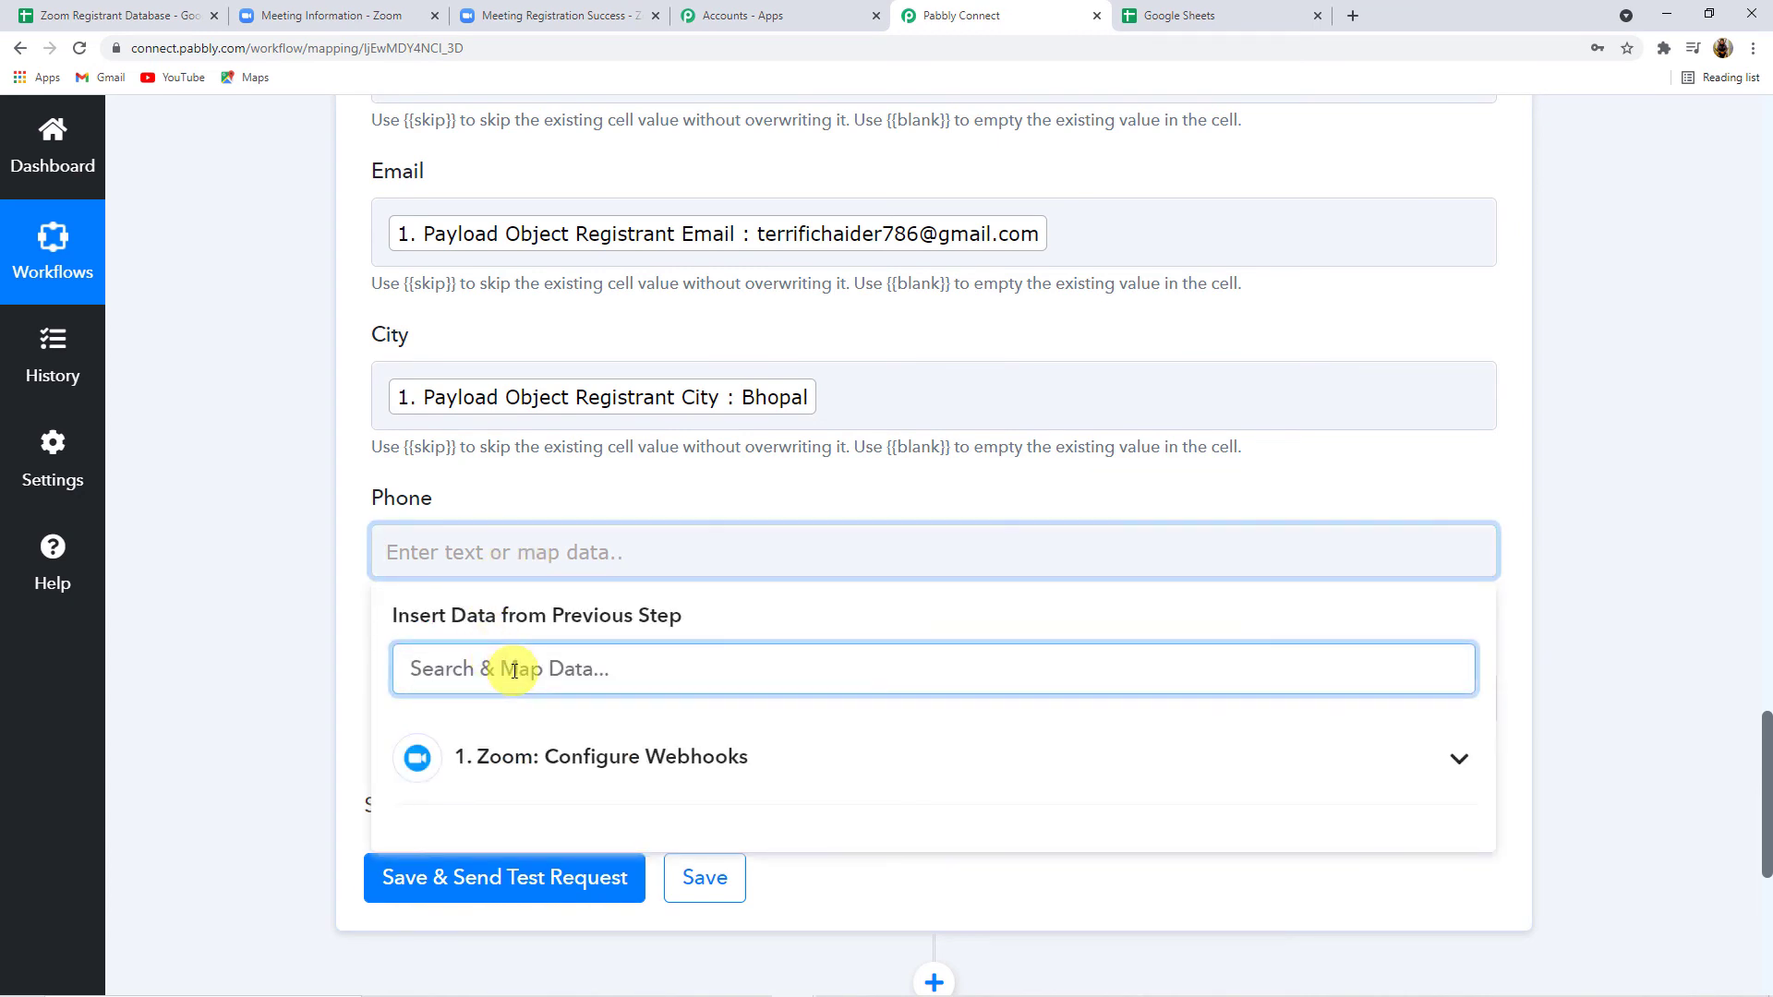
type("pho")
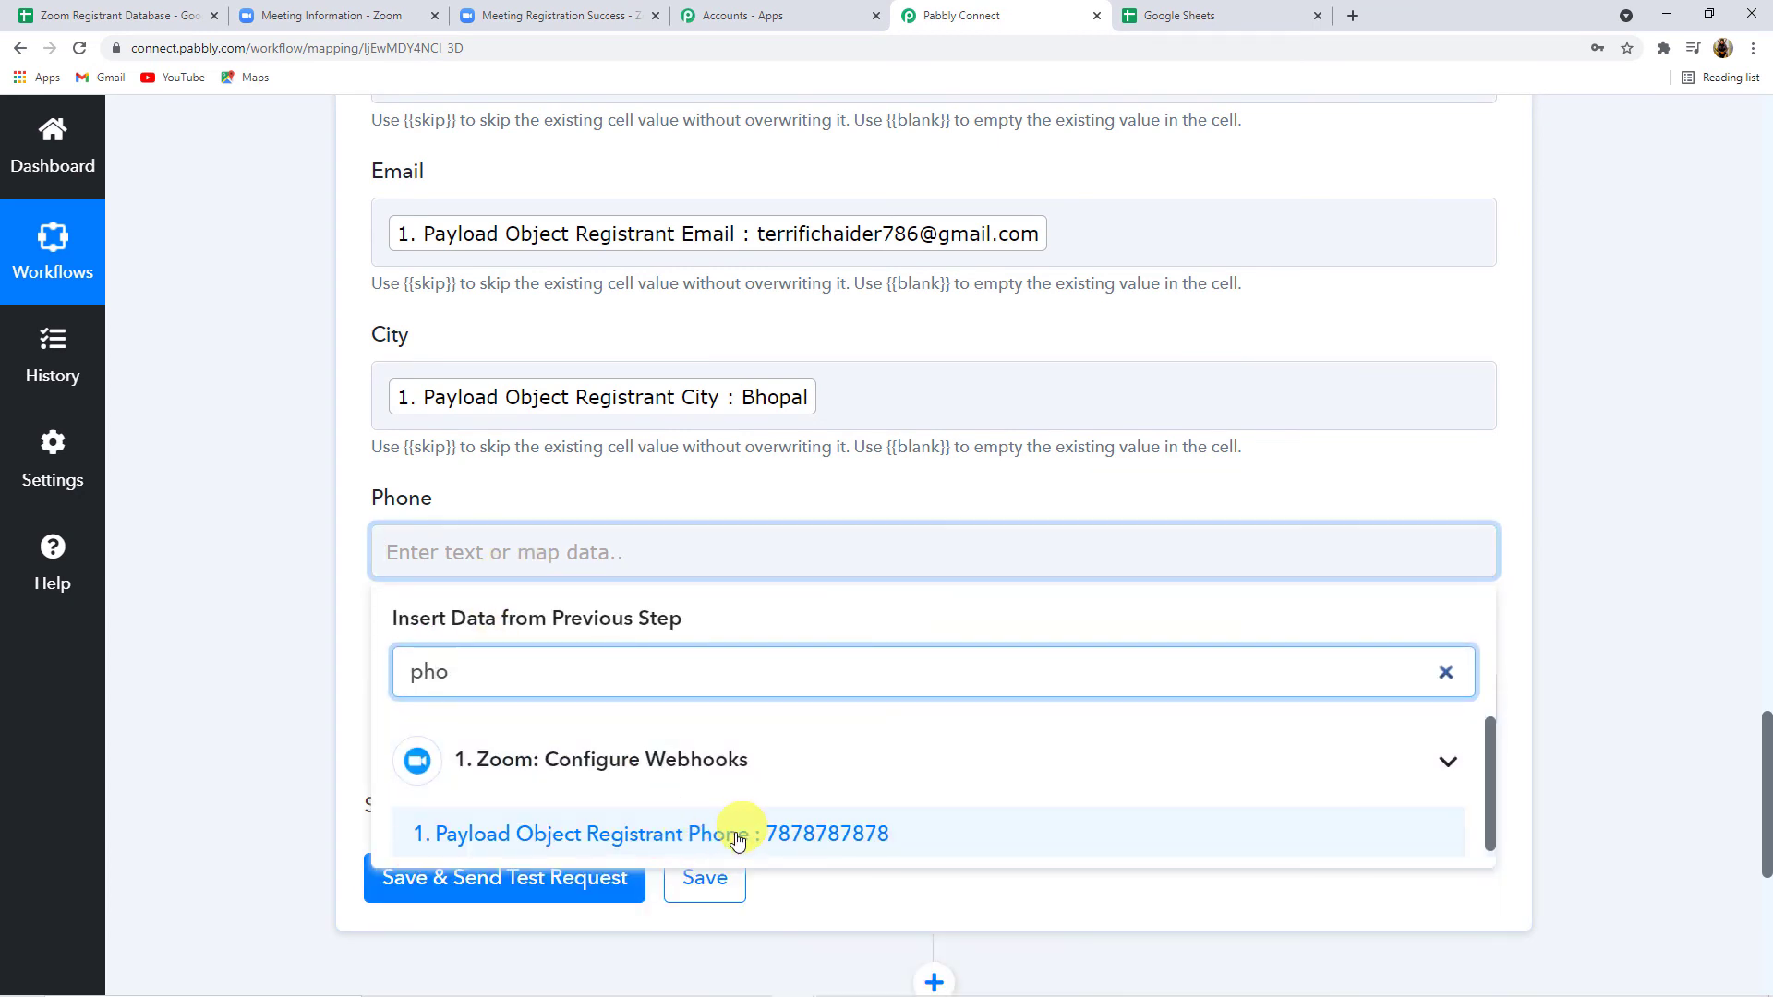
left_click(737, 841)
left_click(242, 594)
Map Country to Payload Object Registrant Country (IN), searching 'cou'
scroll(364, 578, "down", 1)
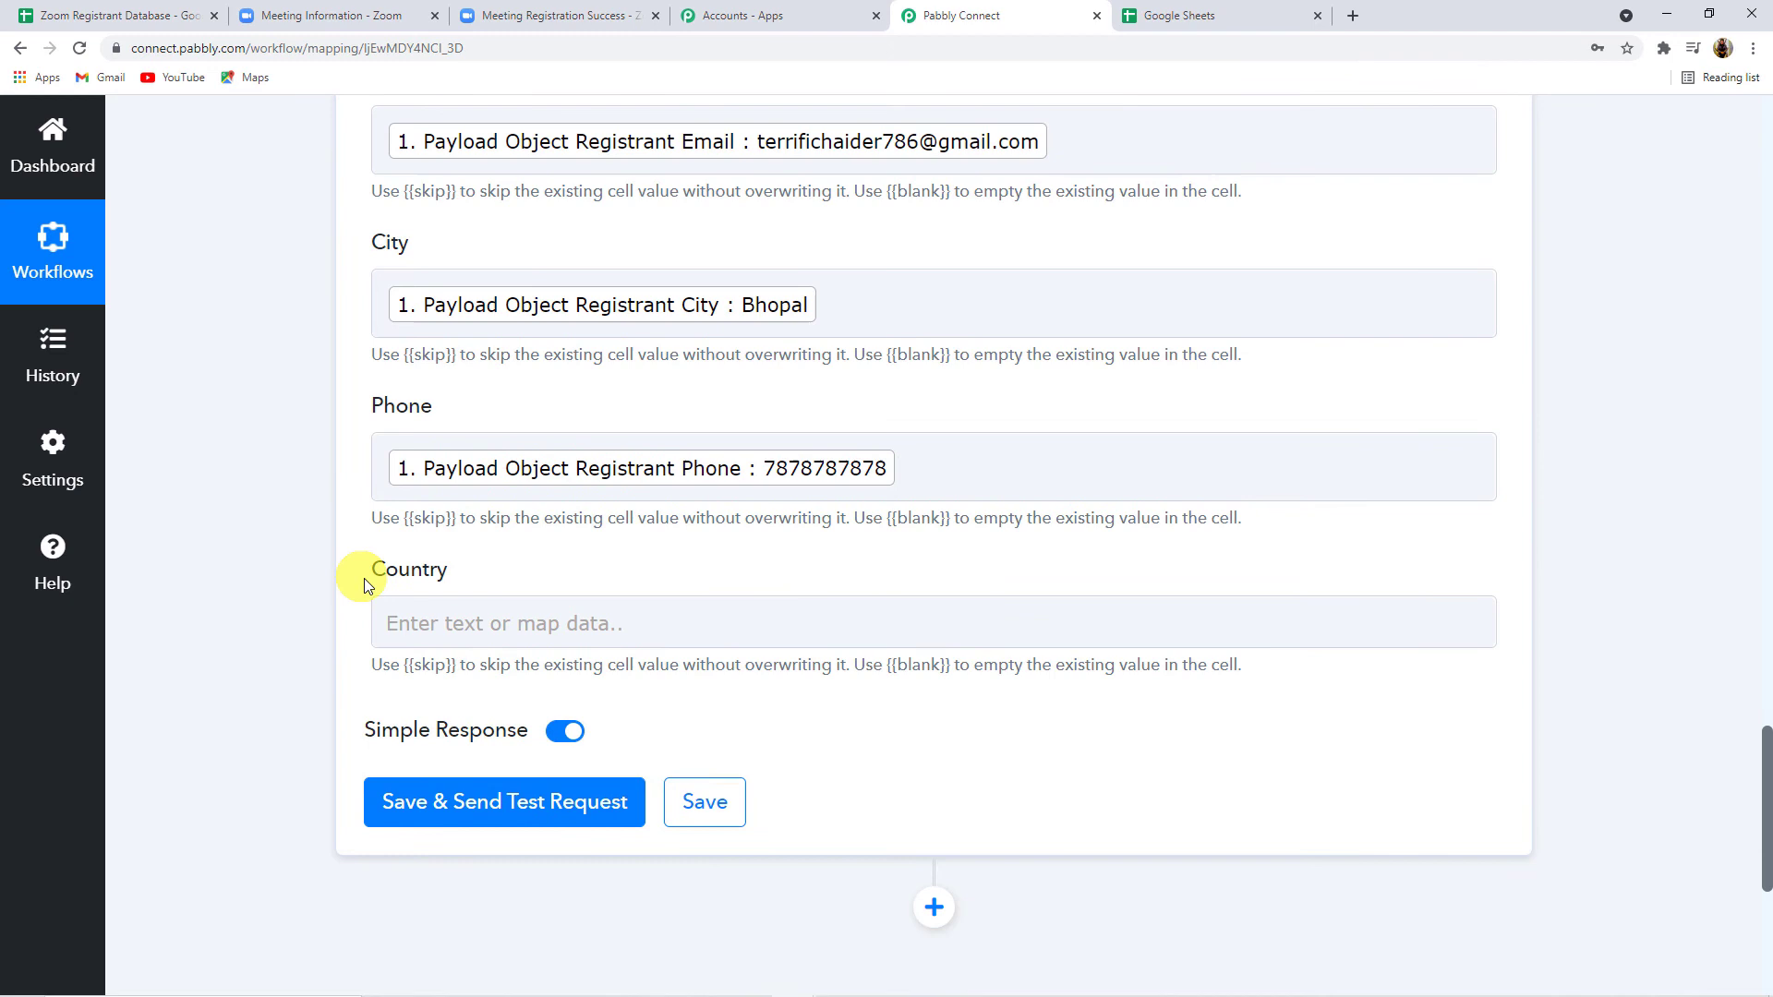
left_click(465, 627)
left_click(563, 739)
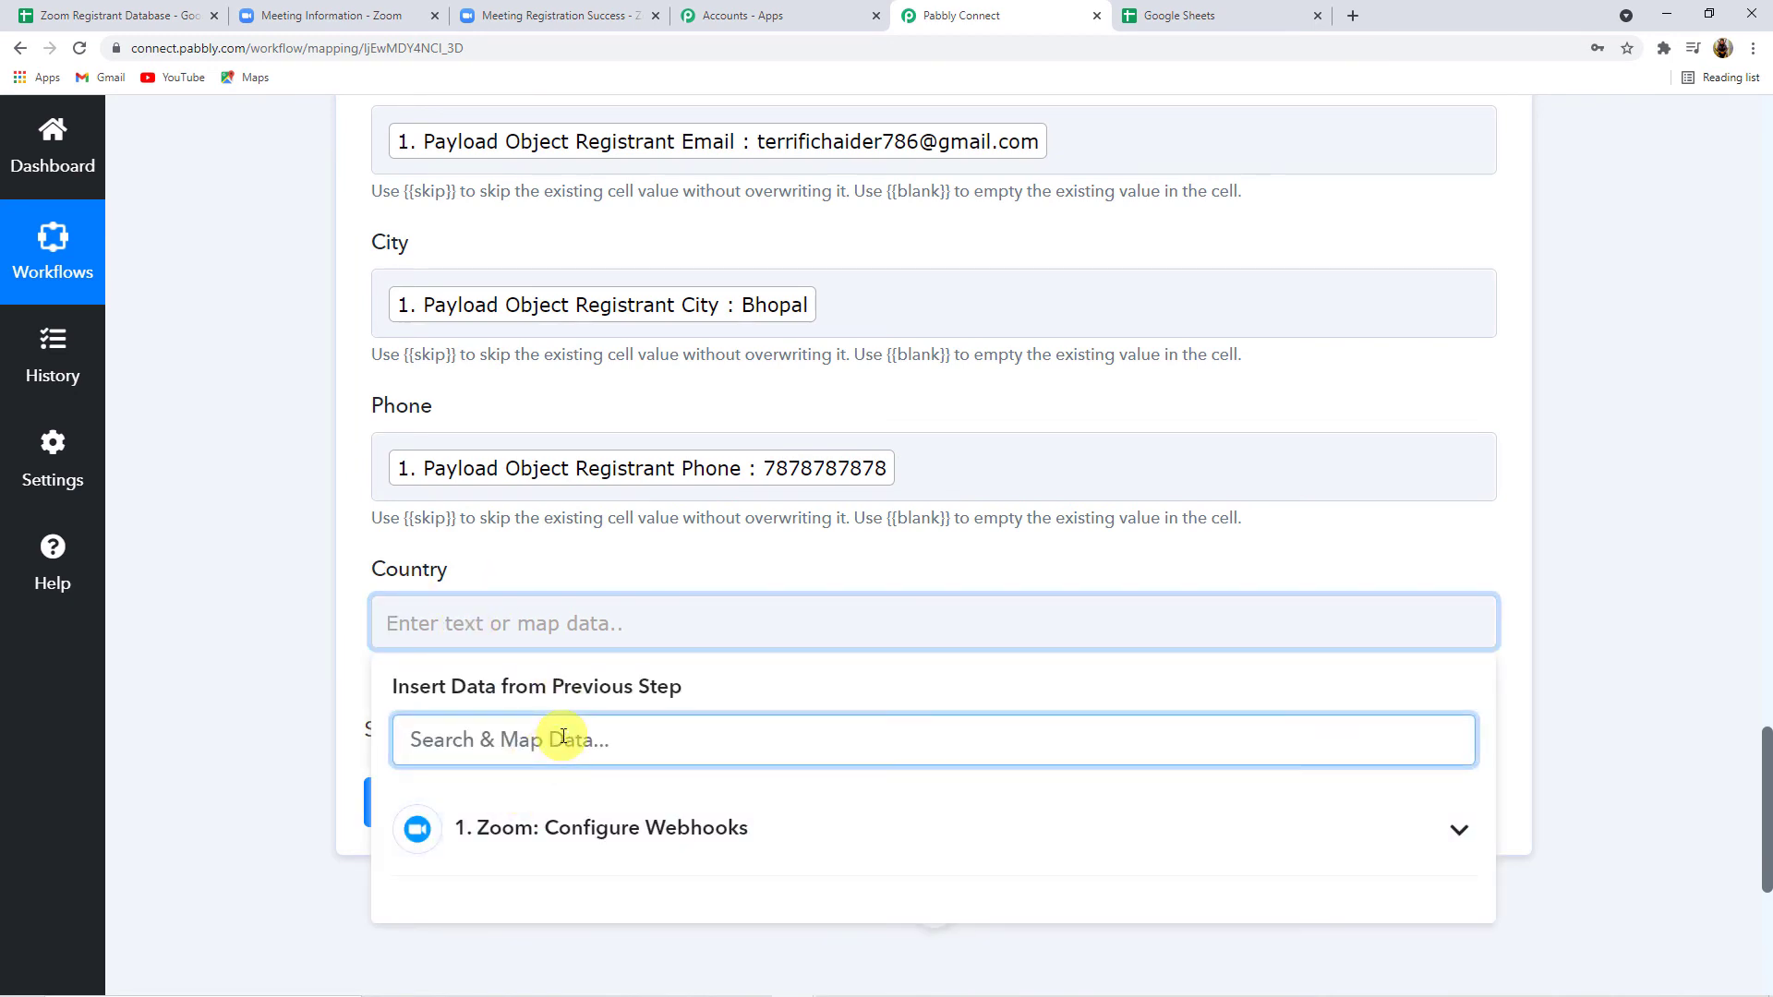
type("cou")
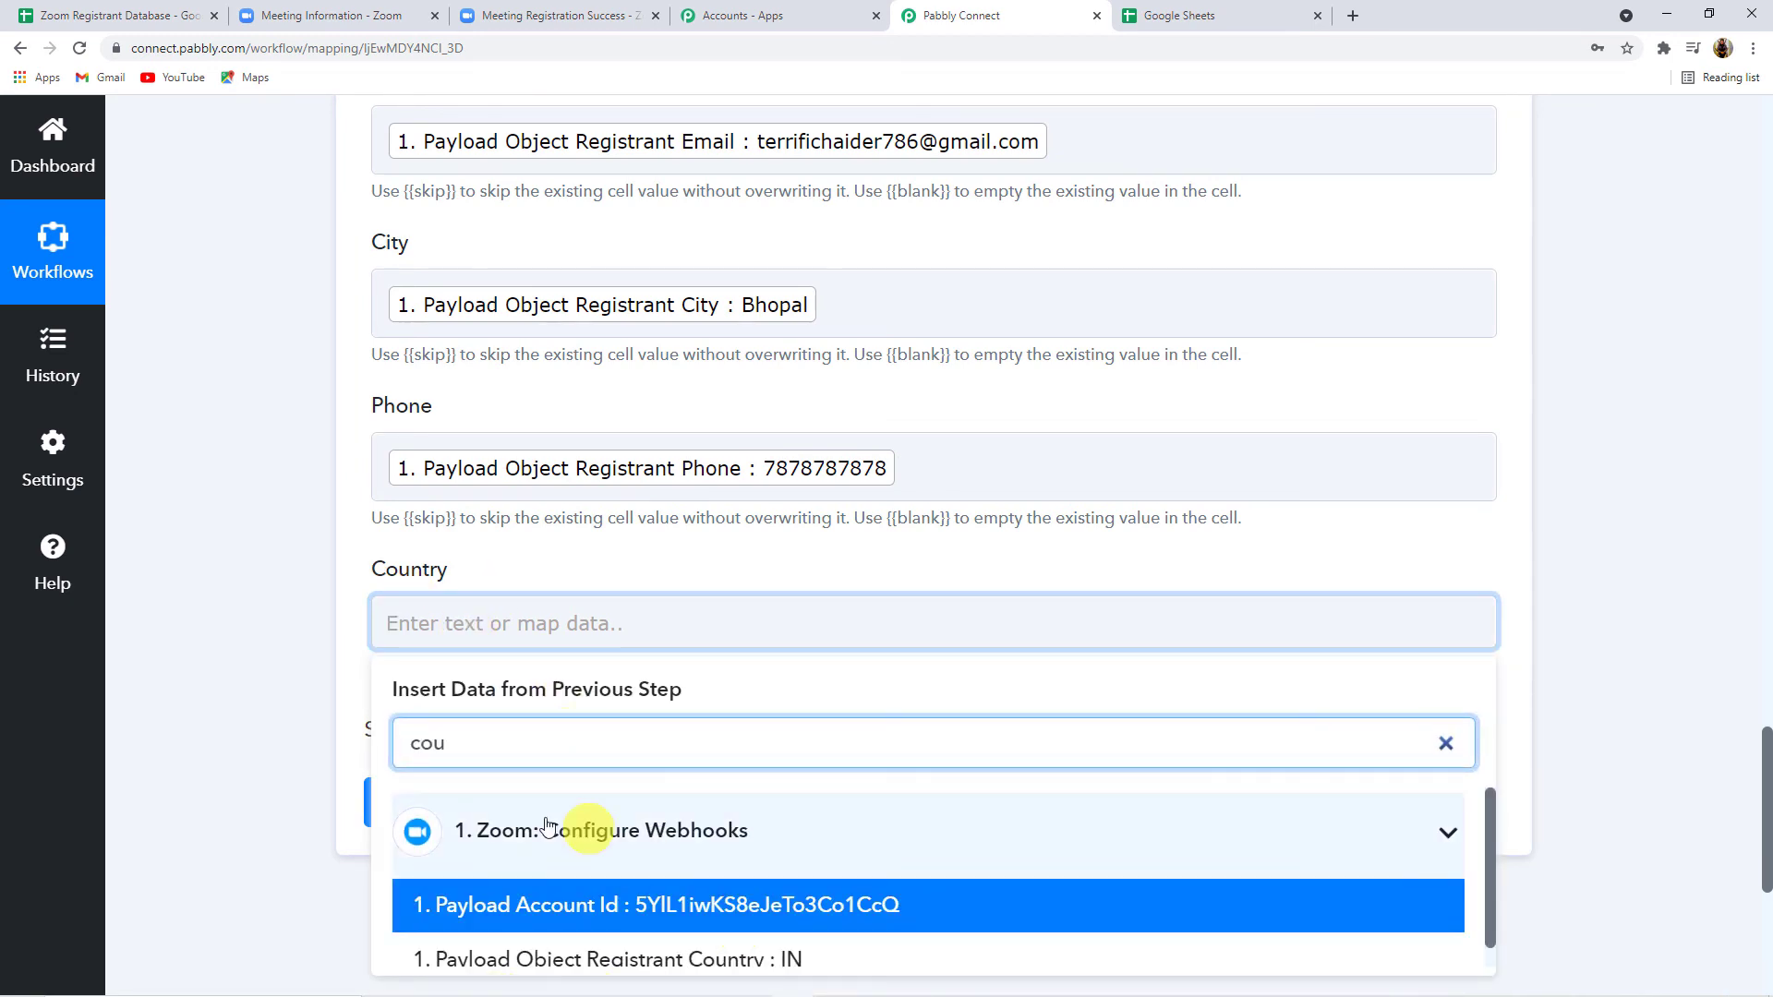
scroll(514, 918, "down", 1)
left_click(784, 935)
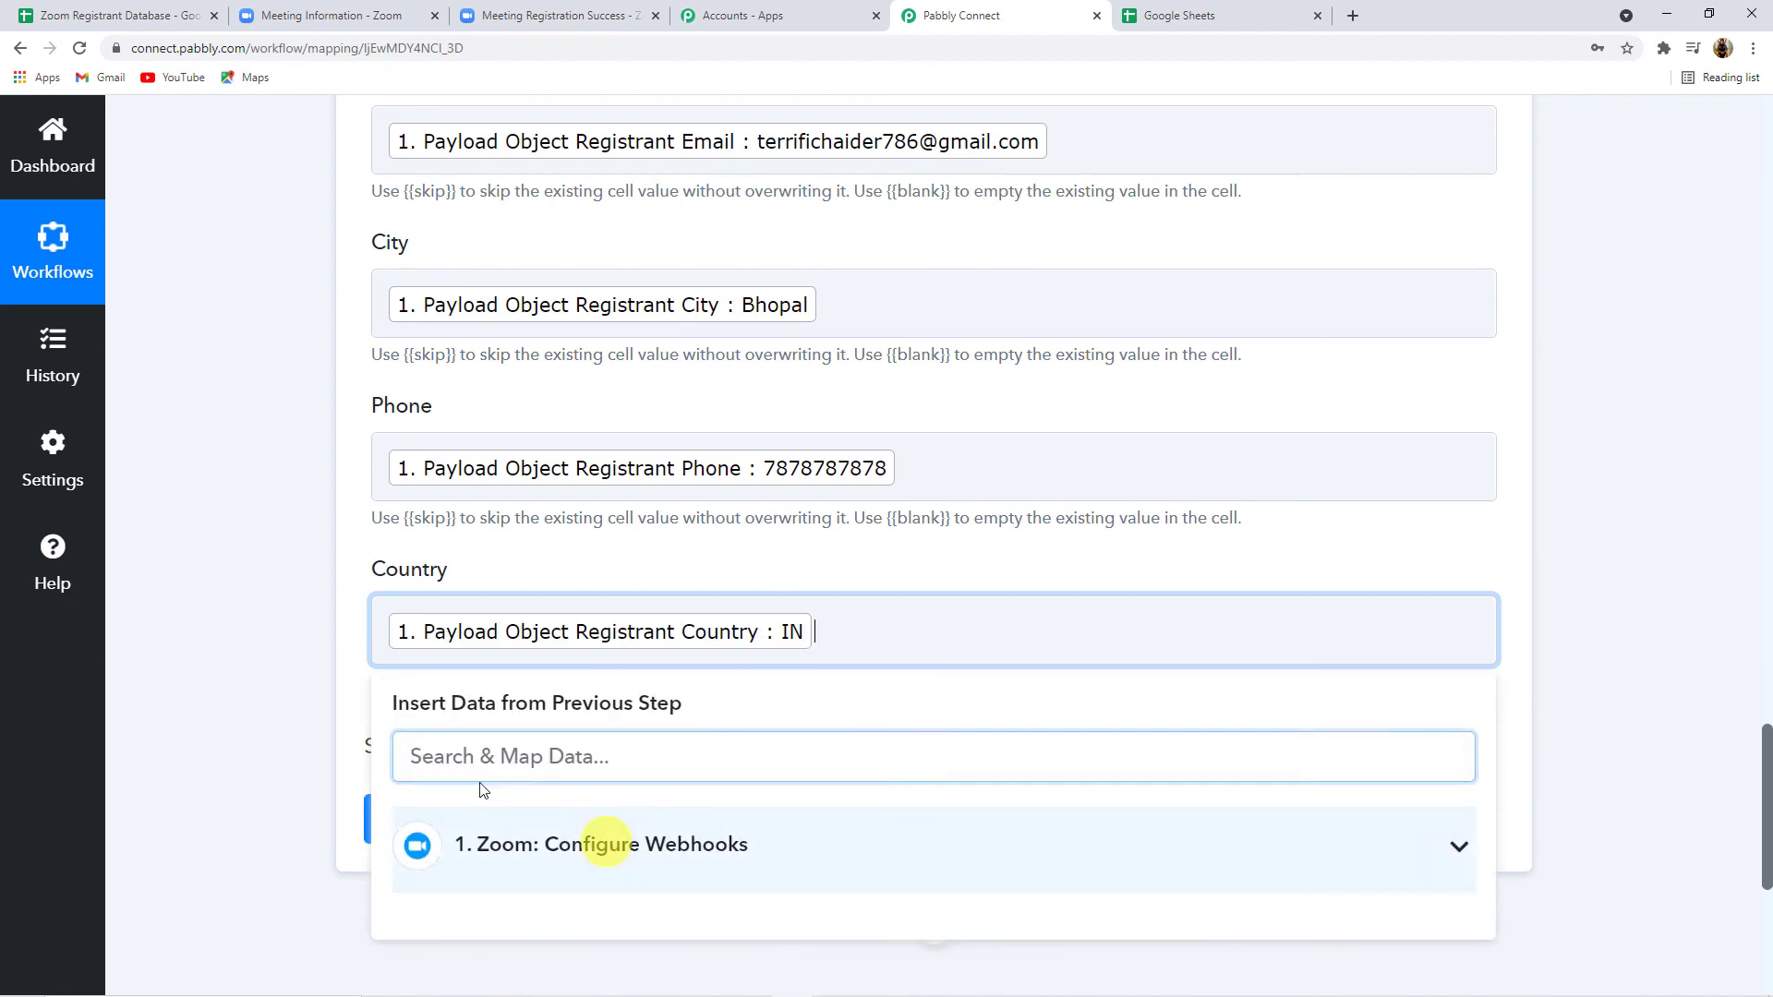
left_click(288, 640)
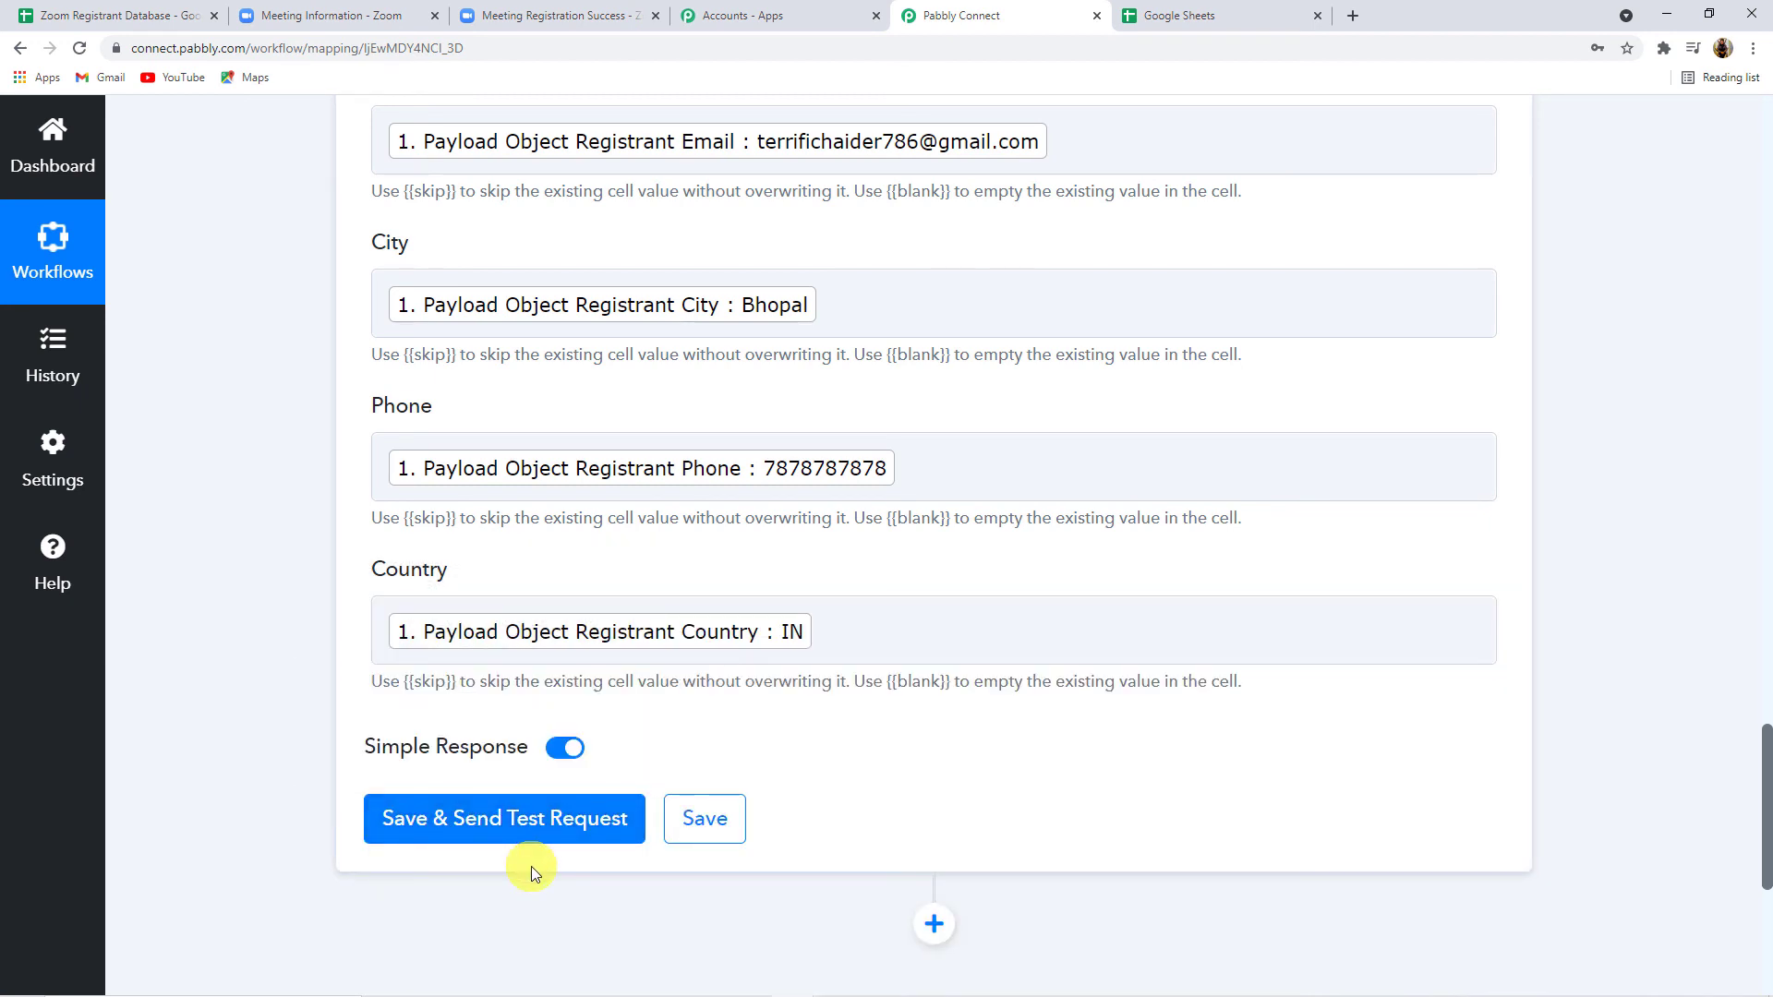
Save the mapping and send a test request, writing 1 row of 8 cells to Sheet1!A2:H2
scroll(568, 694, "down", 2)
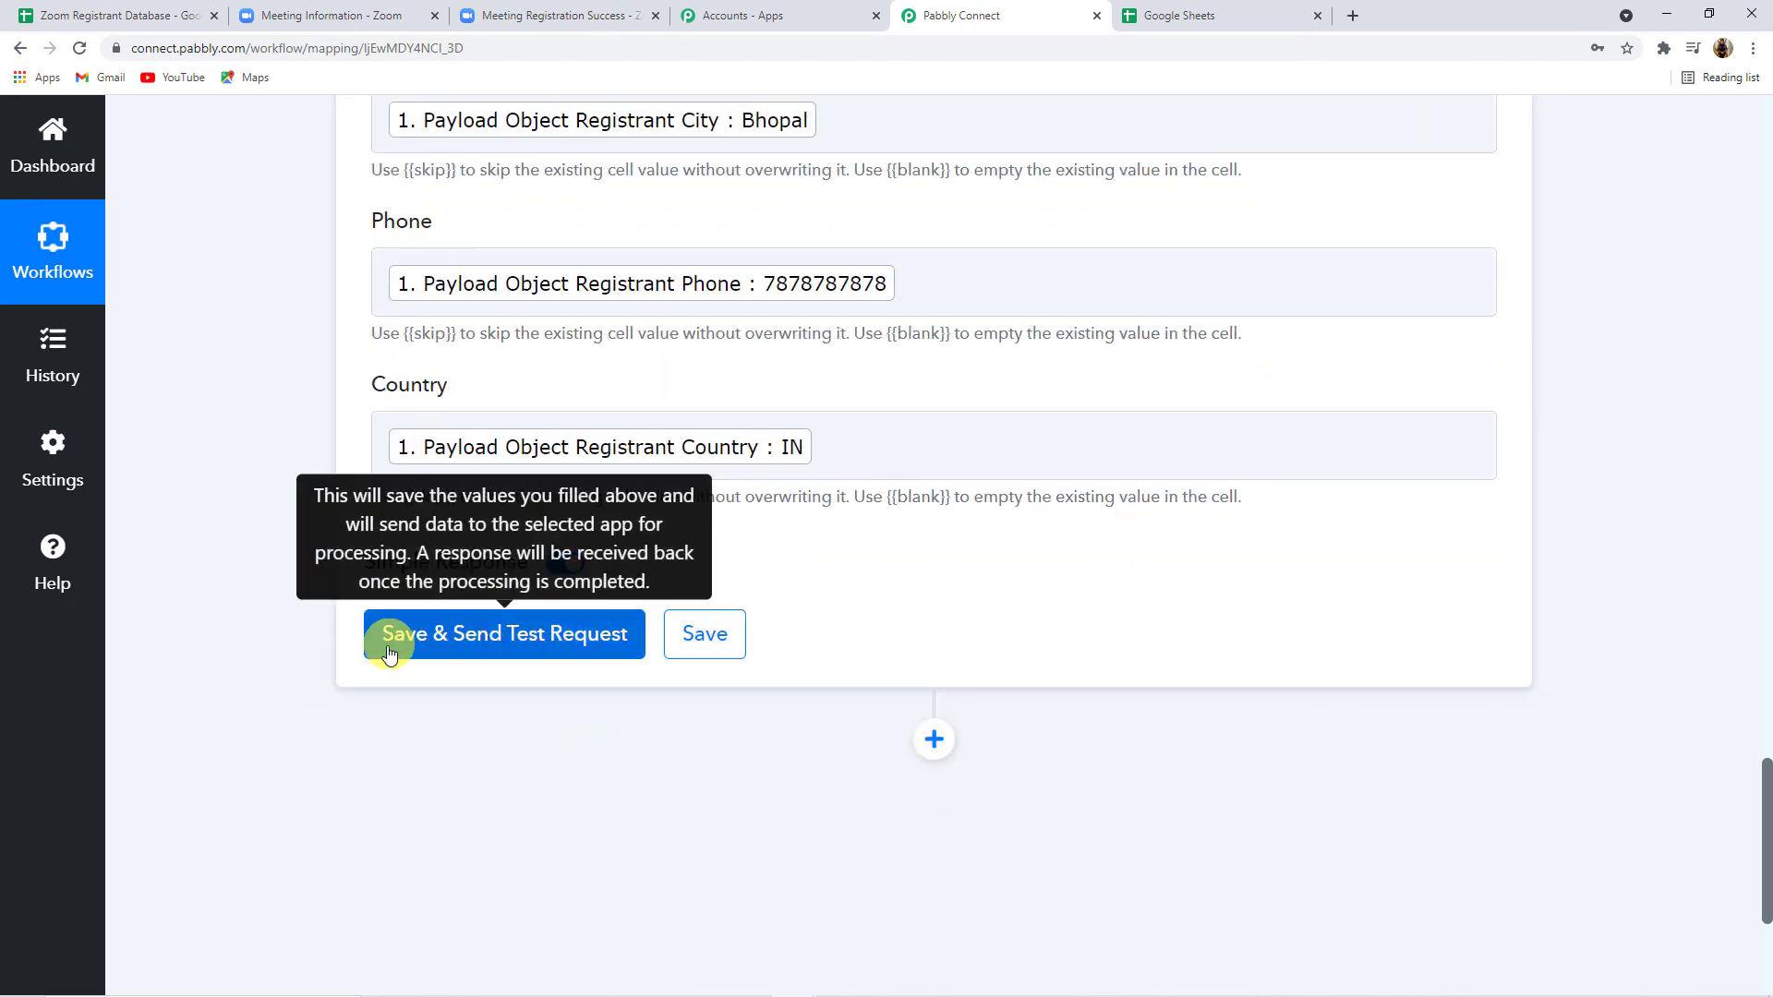
left_click(551, 647)
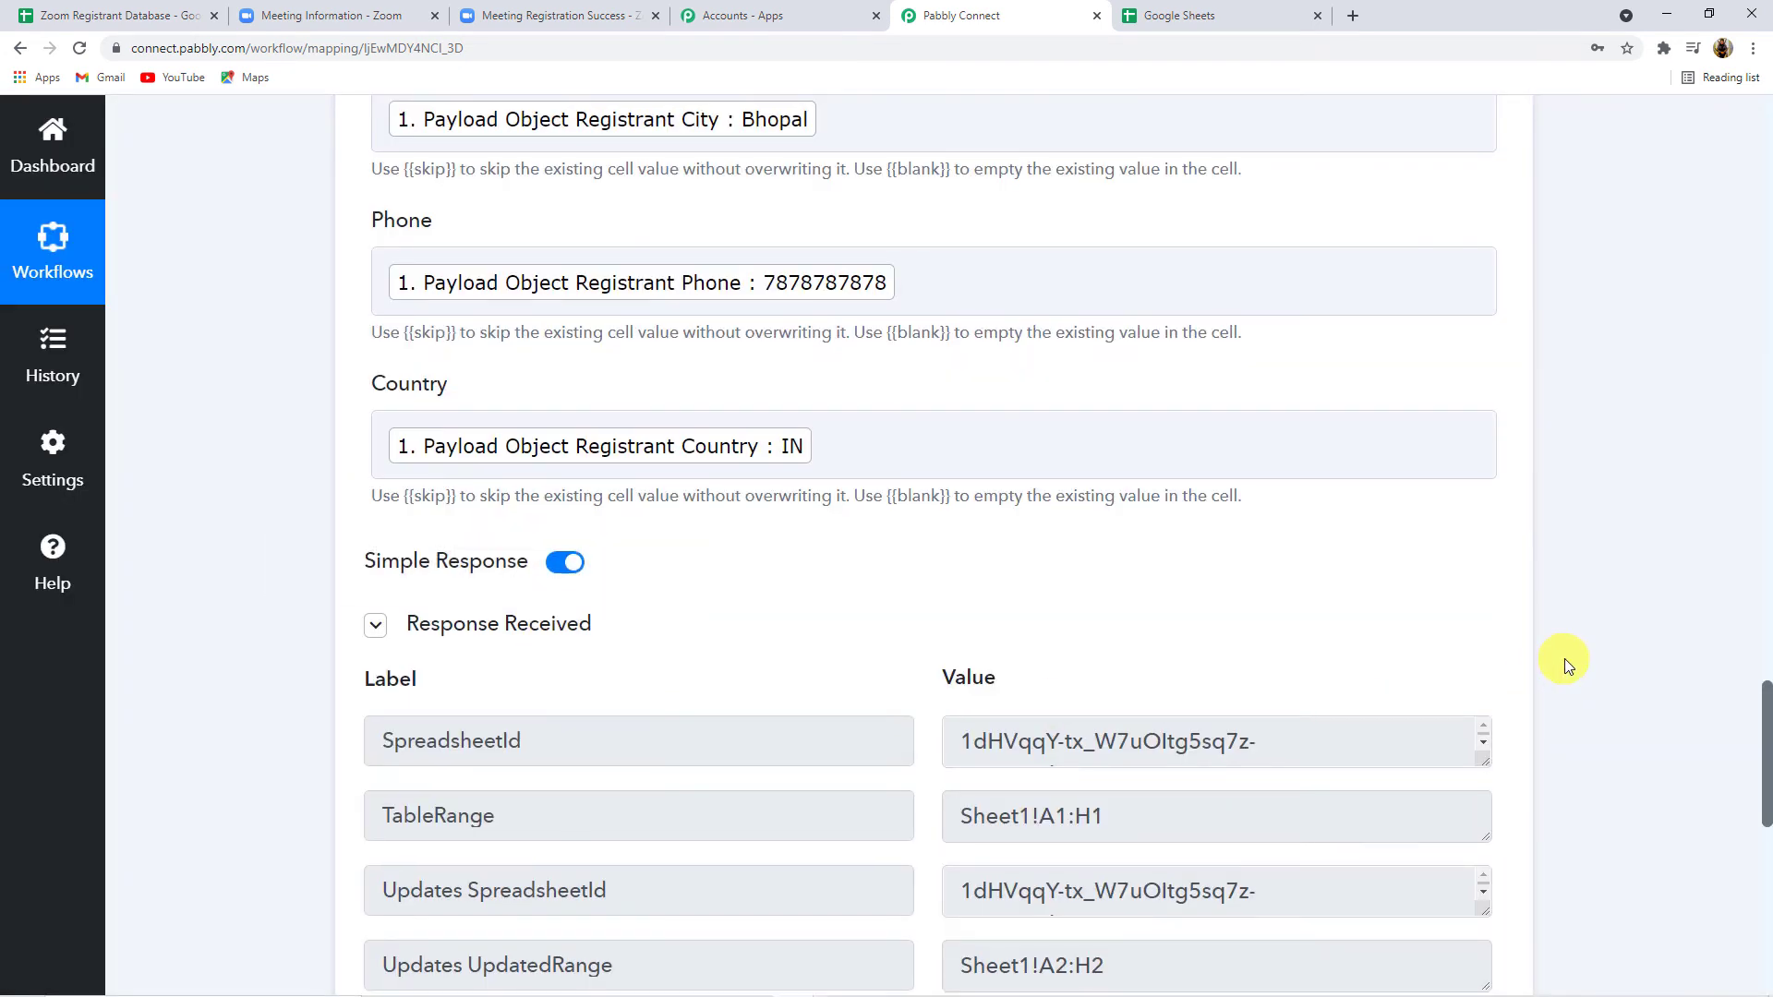
scroll(1564, 658, "down", 3)
scroll(1564, 657, "down", 2)
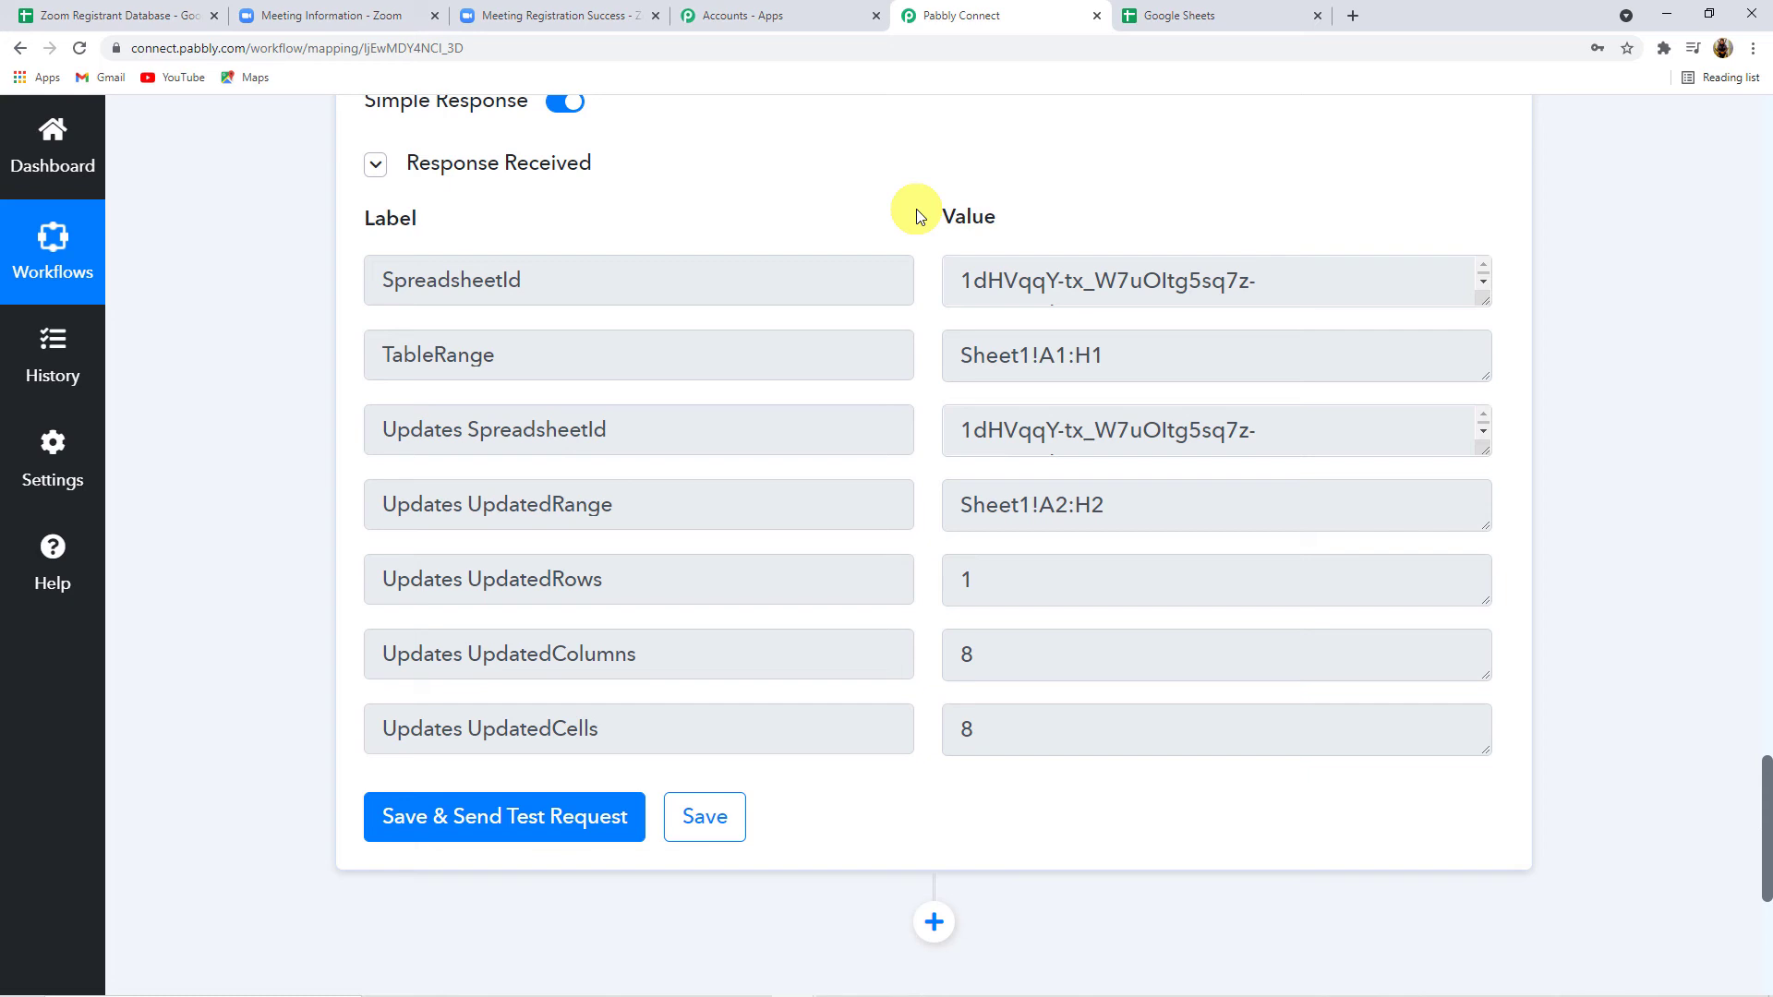
Widen column A of the Zoom Registrant Database sheet to show the full event name
left_click(156, 13)
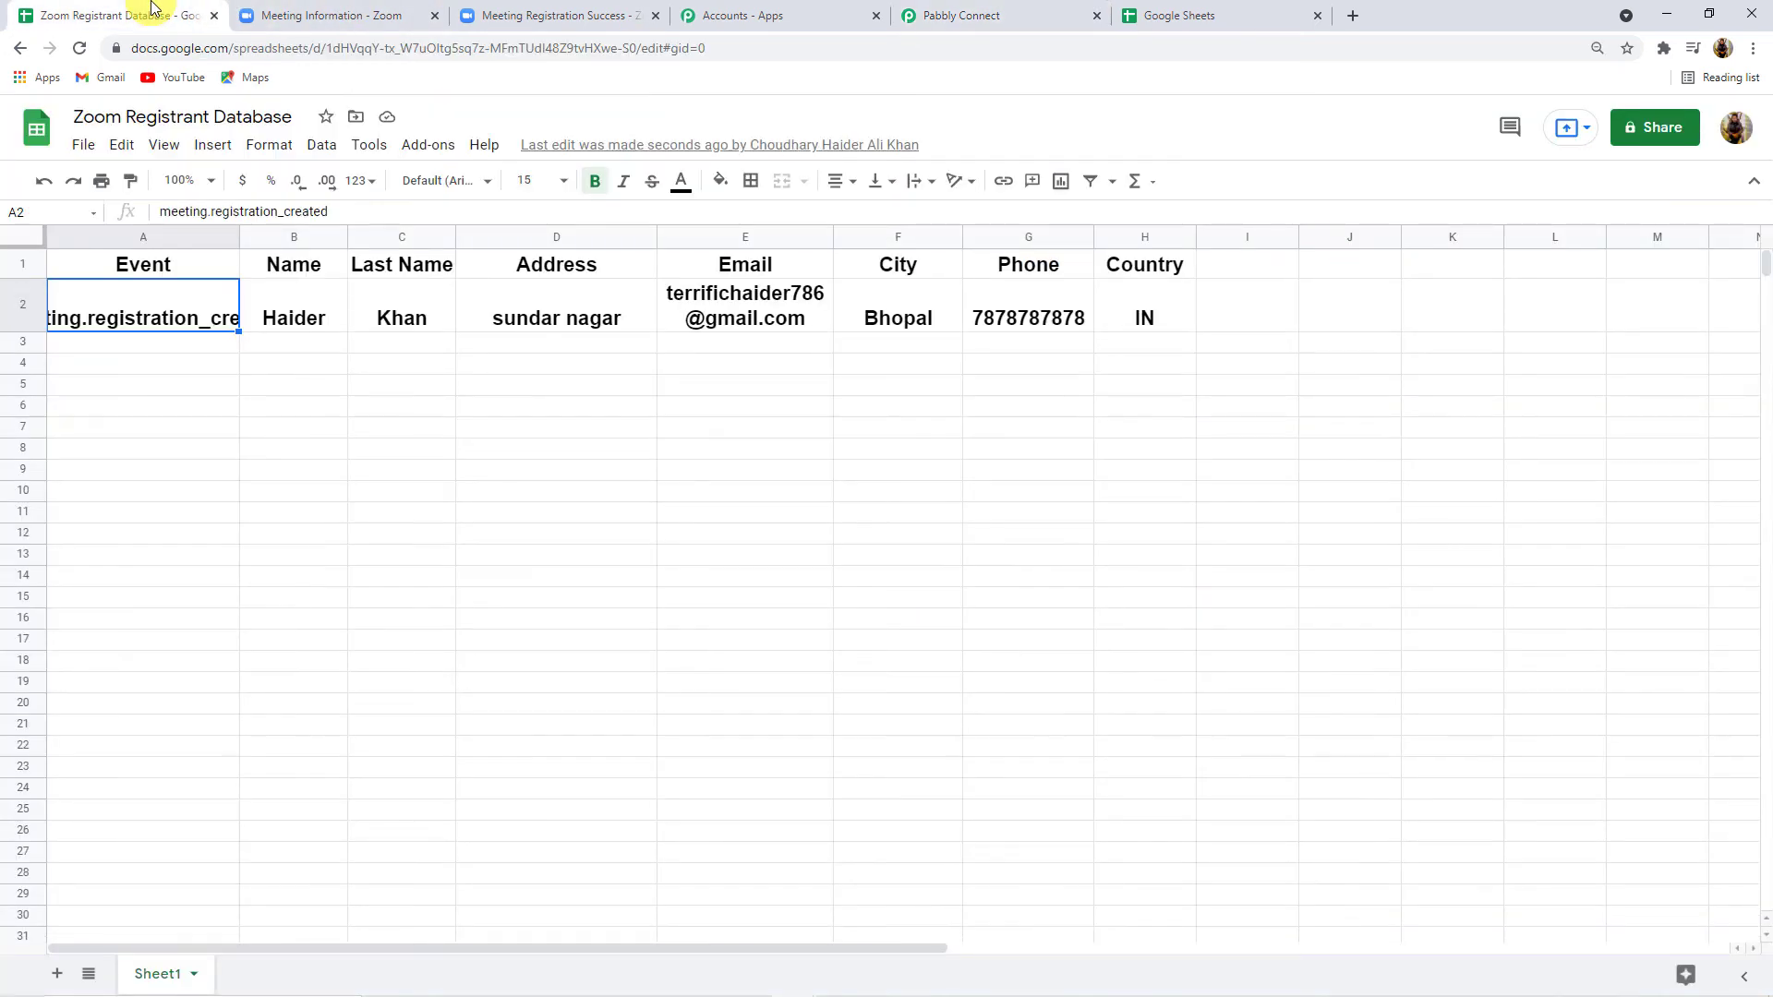
left_click(402, 574)
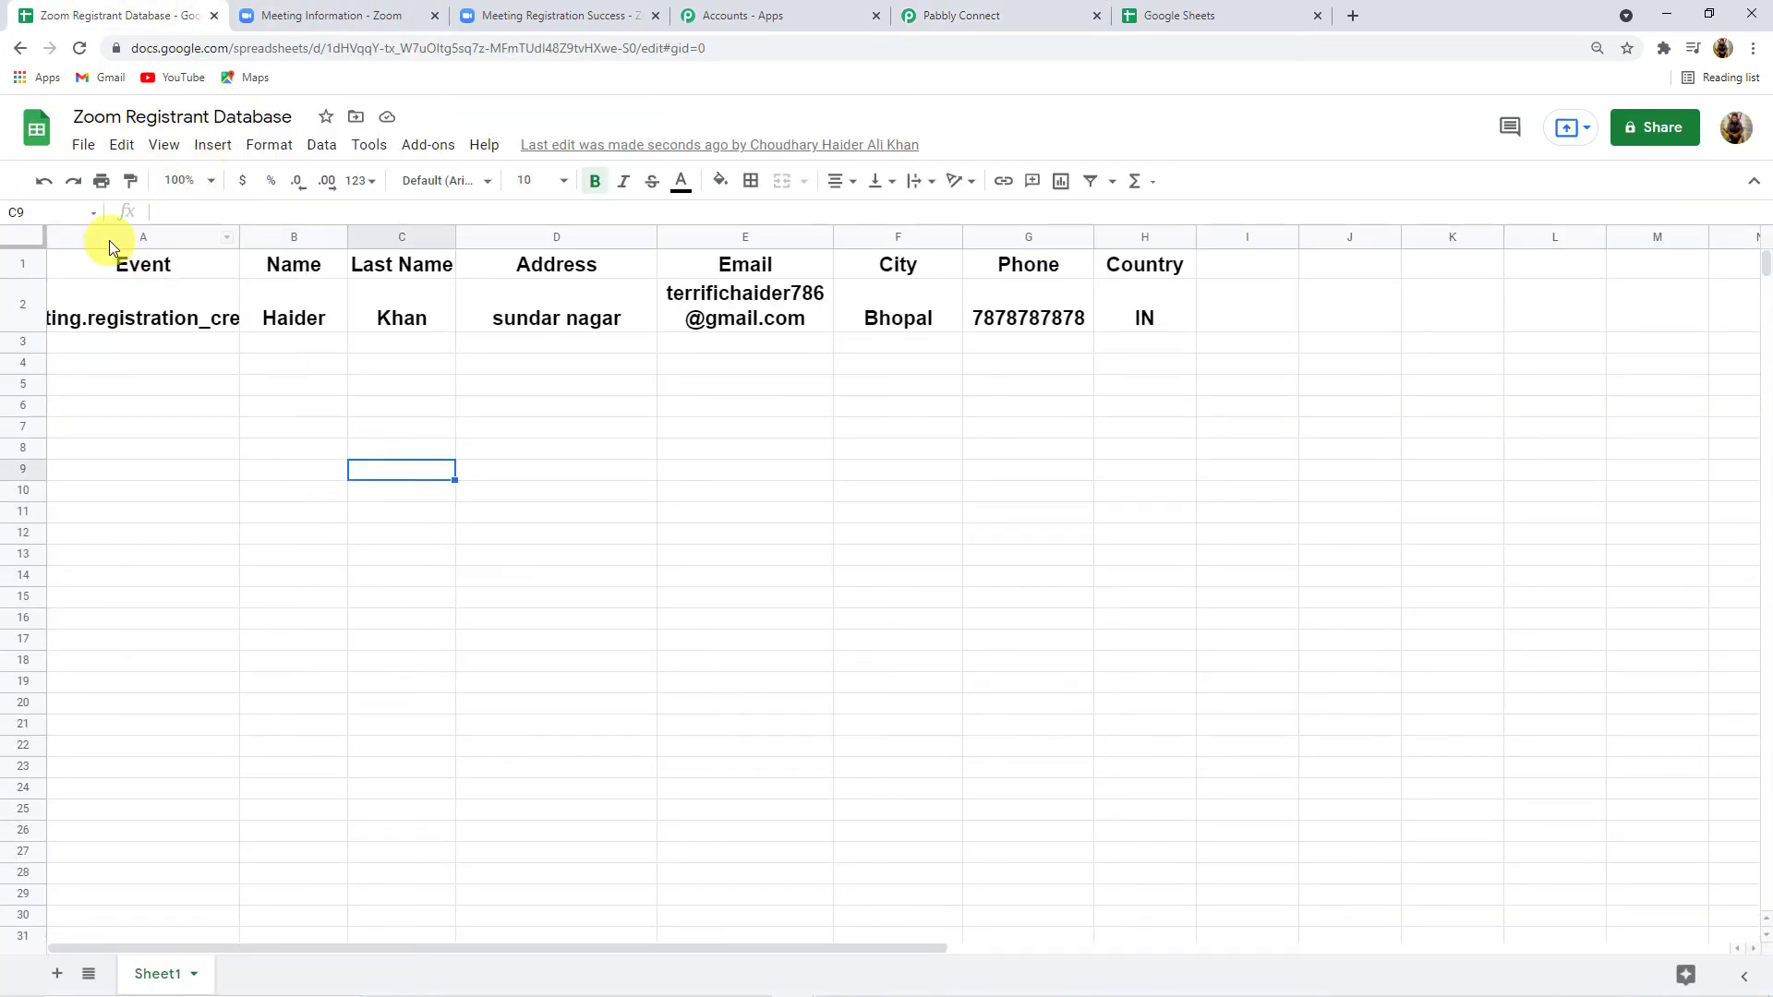
left_click(184, 237)
left_click_drag(238, 237, 436, 266)
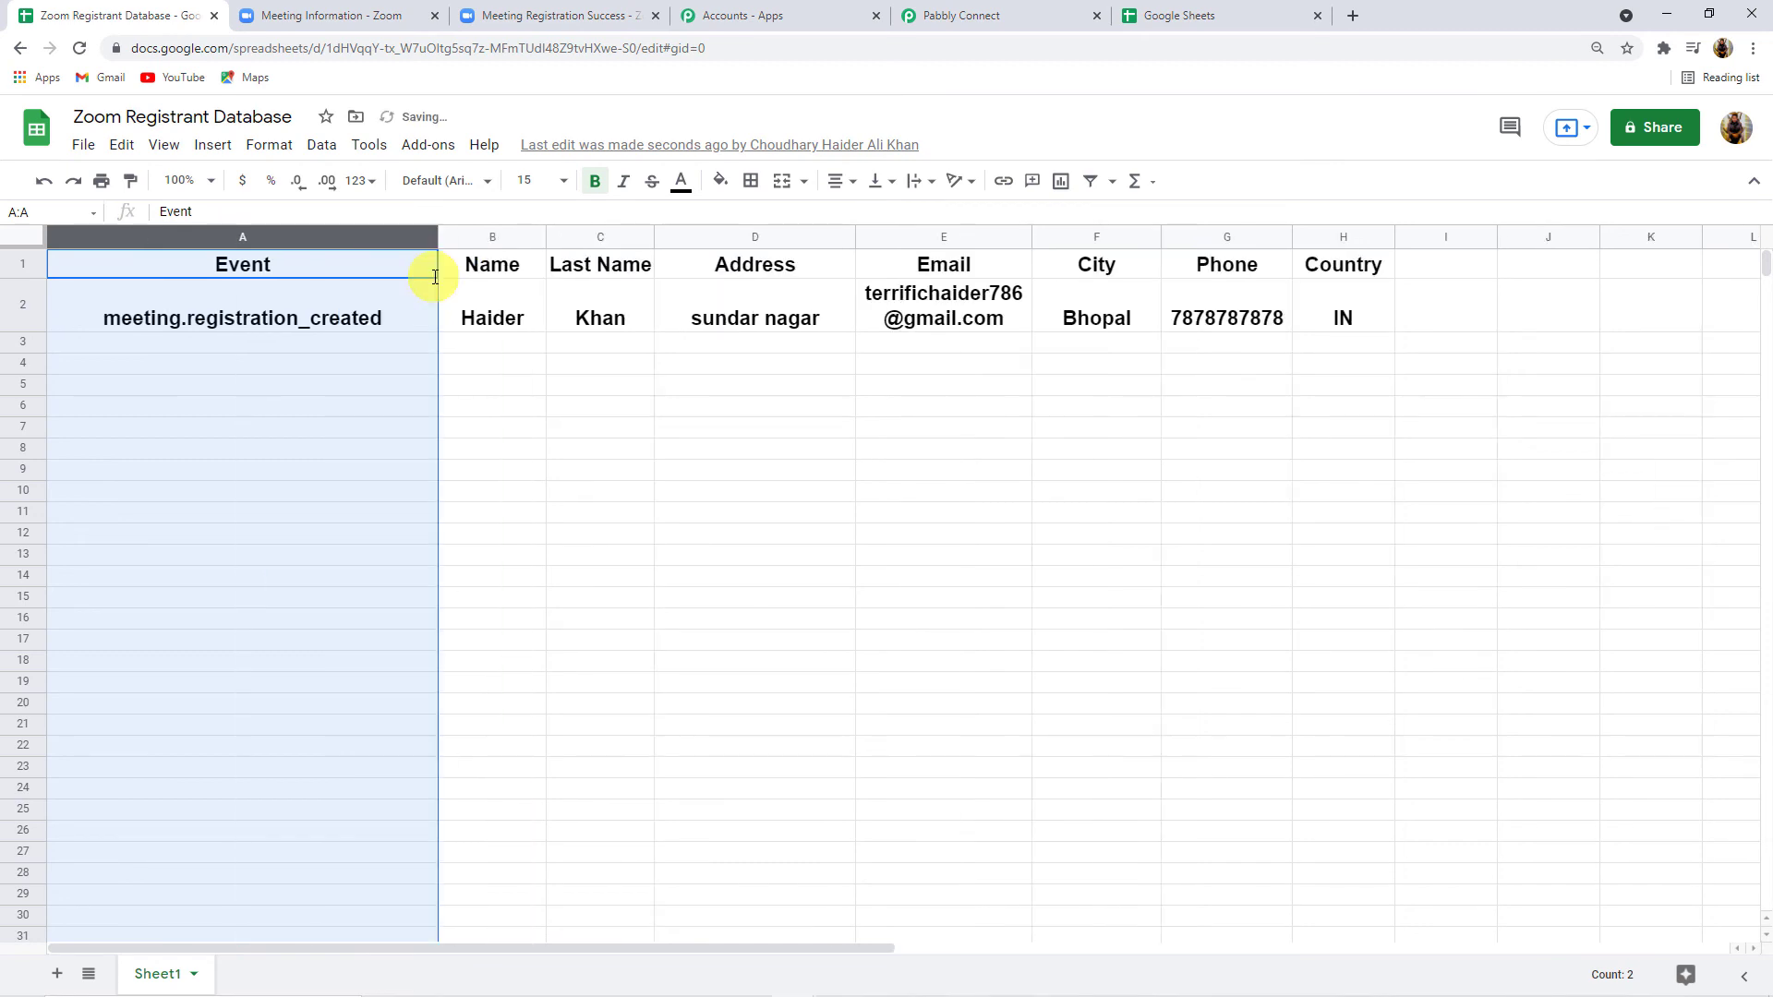
left_click(646, 426)
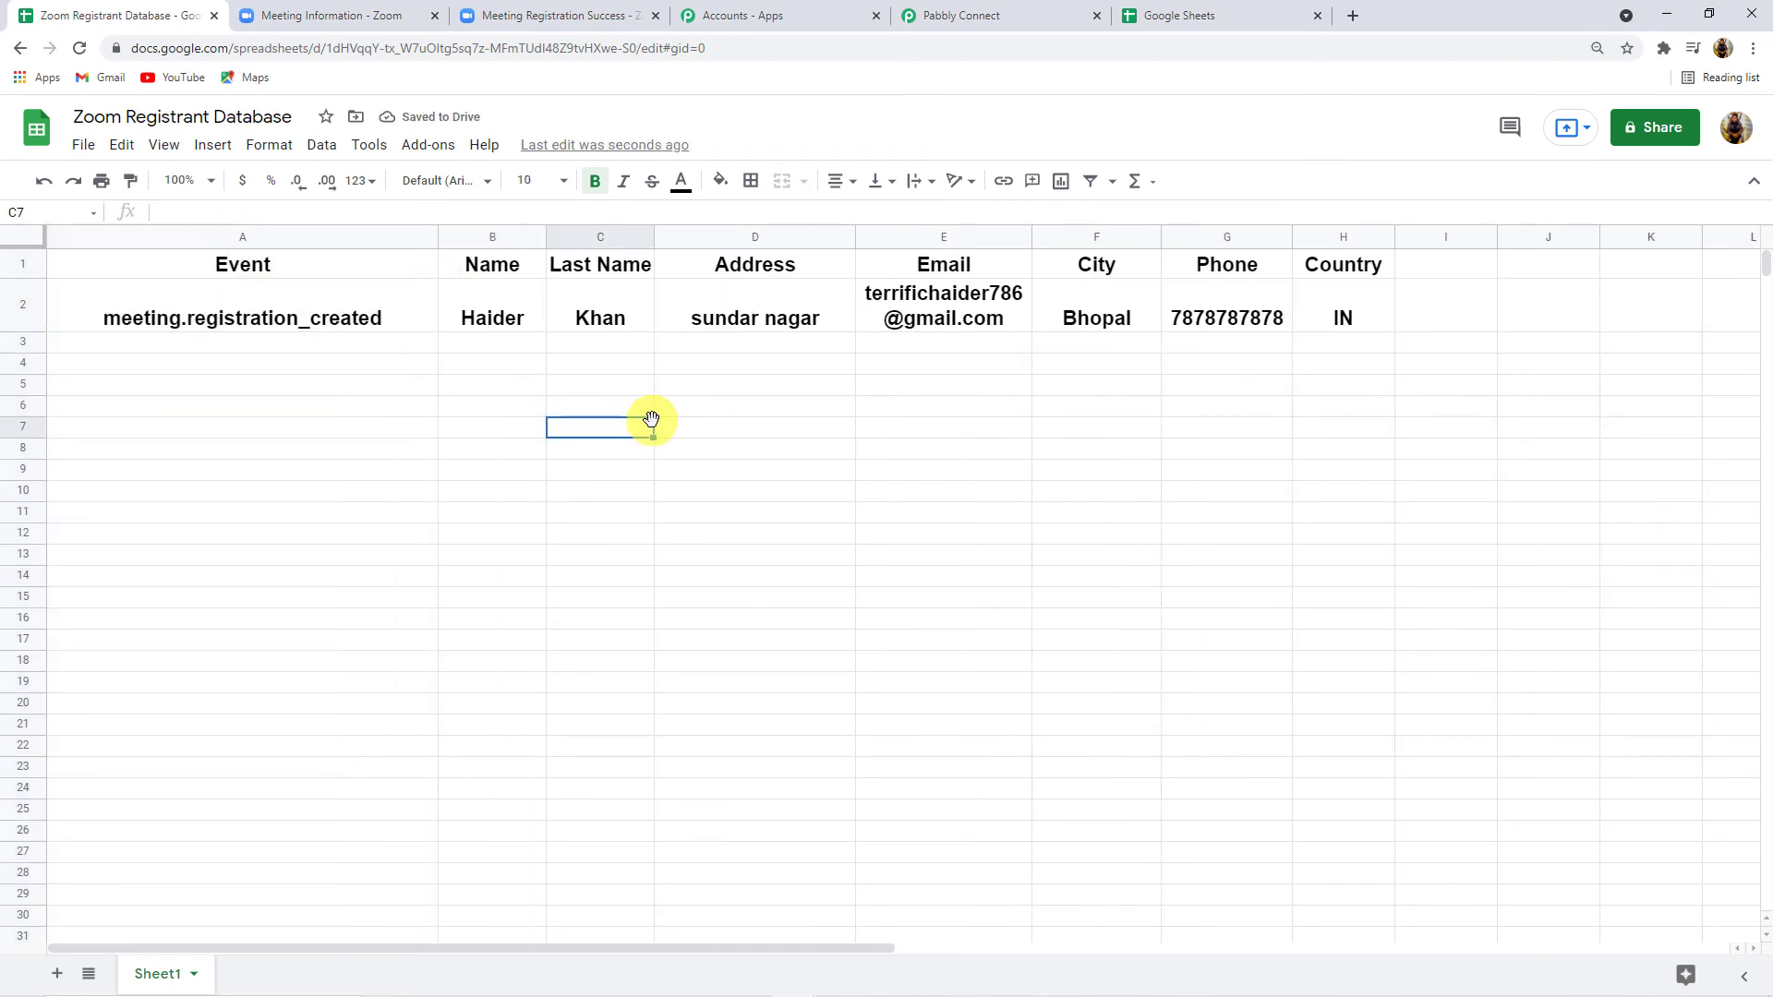
Increase the browser page zoom to make the sheet easier to read
left_click(1753, 48)
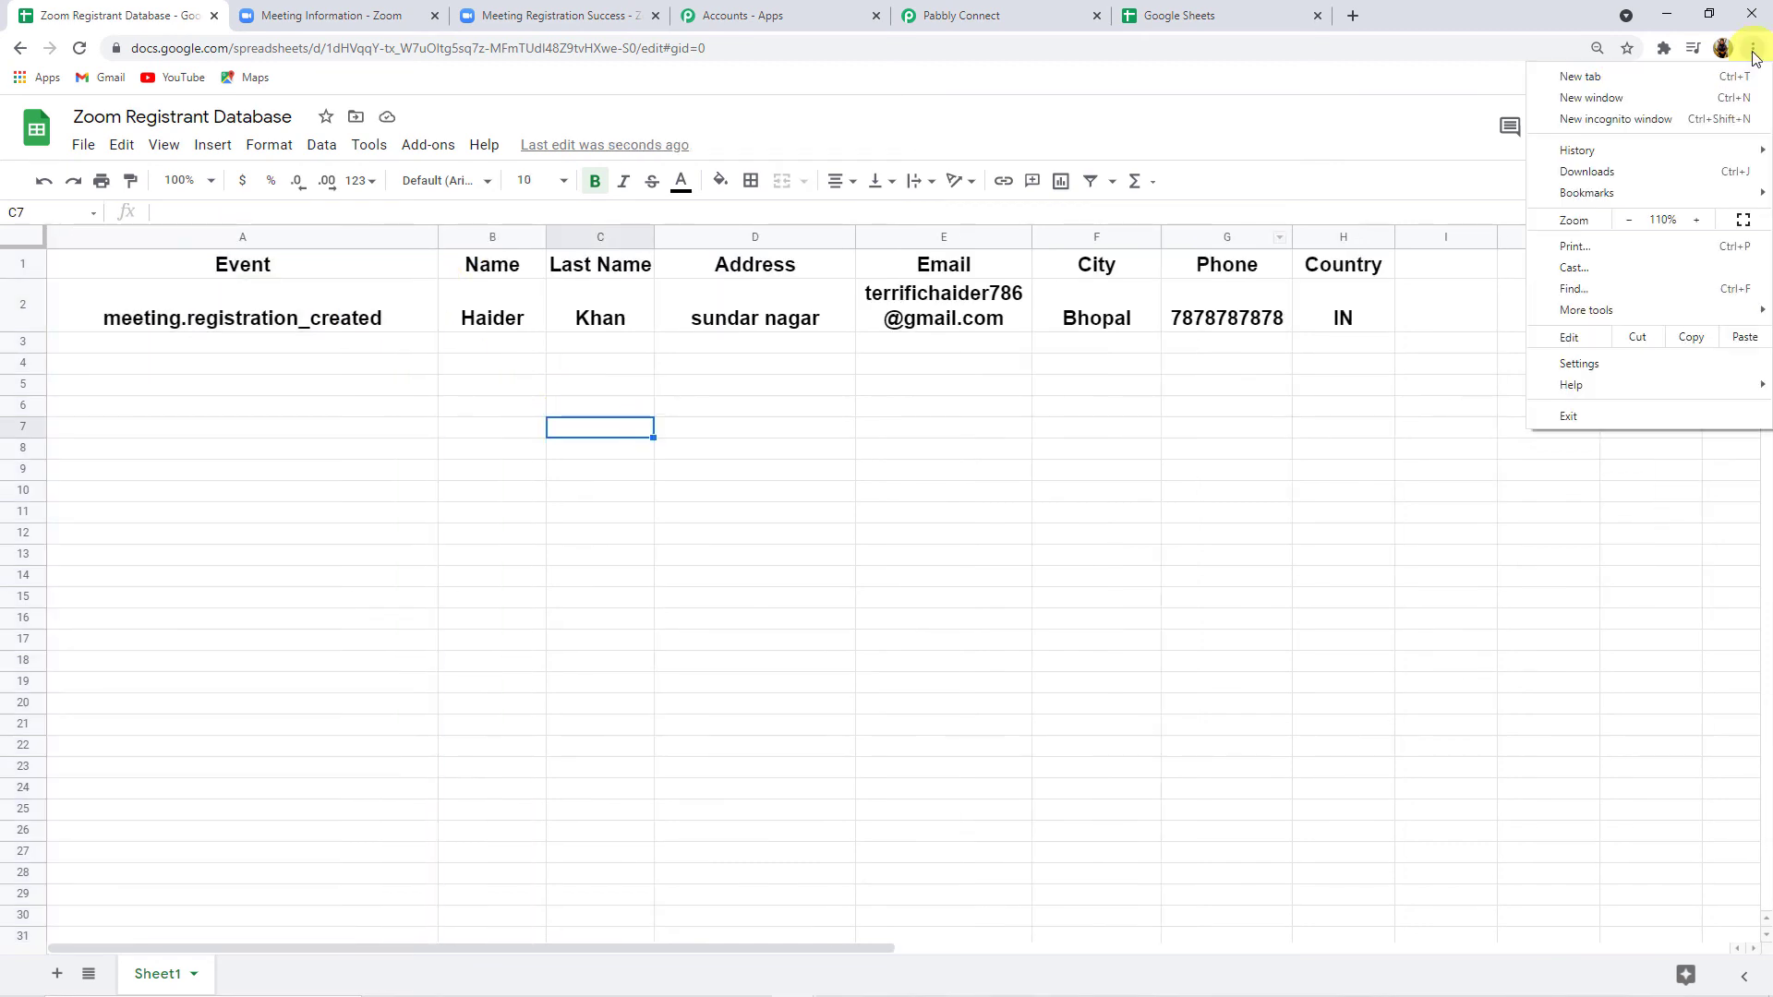
left_click(1708, 221)
left_click(190, 546)
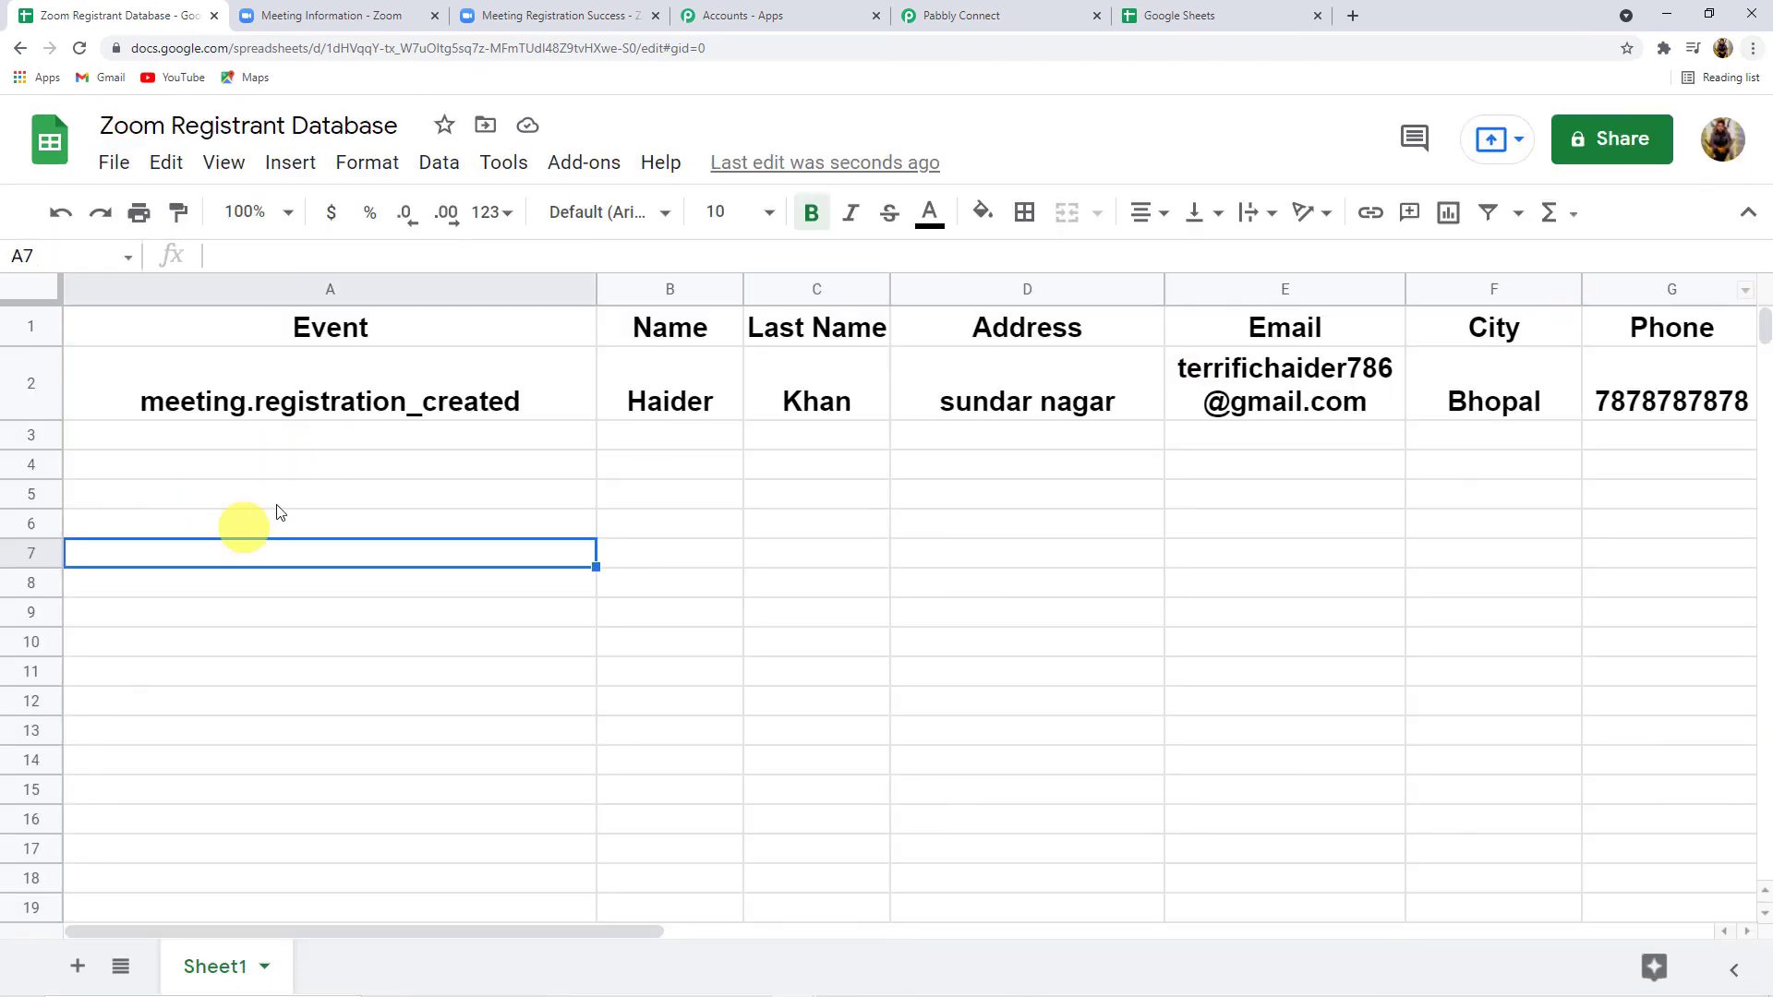
Check the event, first name, last name, address and email values in row 2
left_click(203, 388)
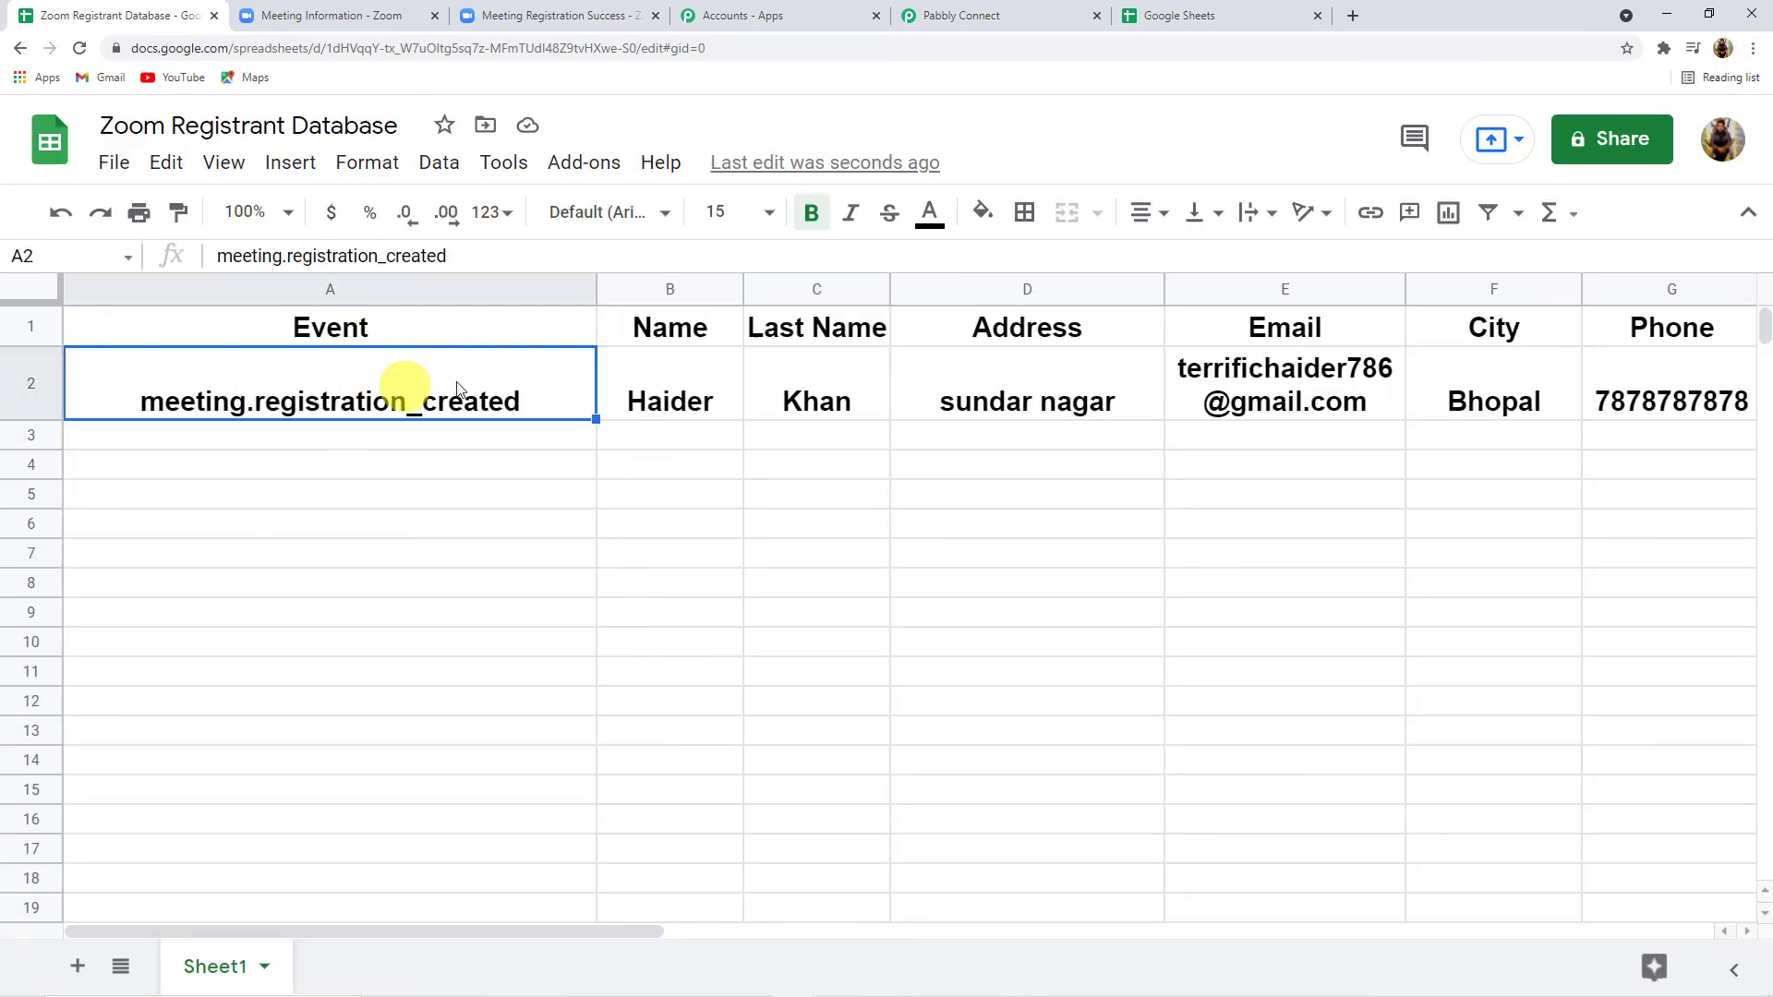
left_click(702, 401)
left_click(790, 407)
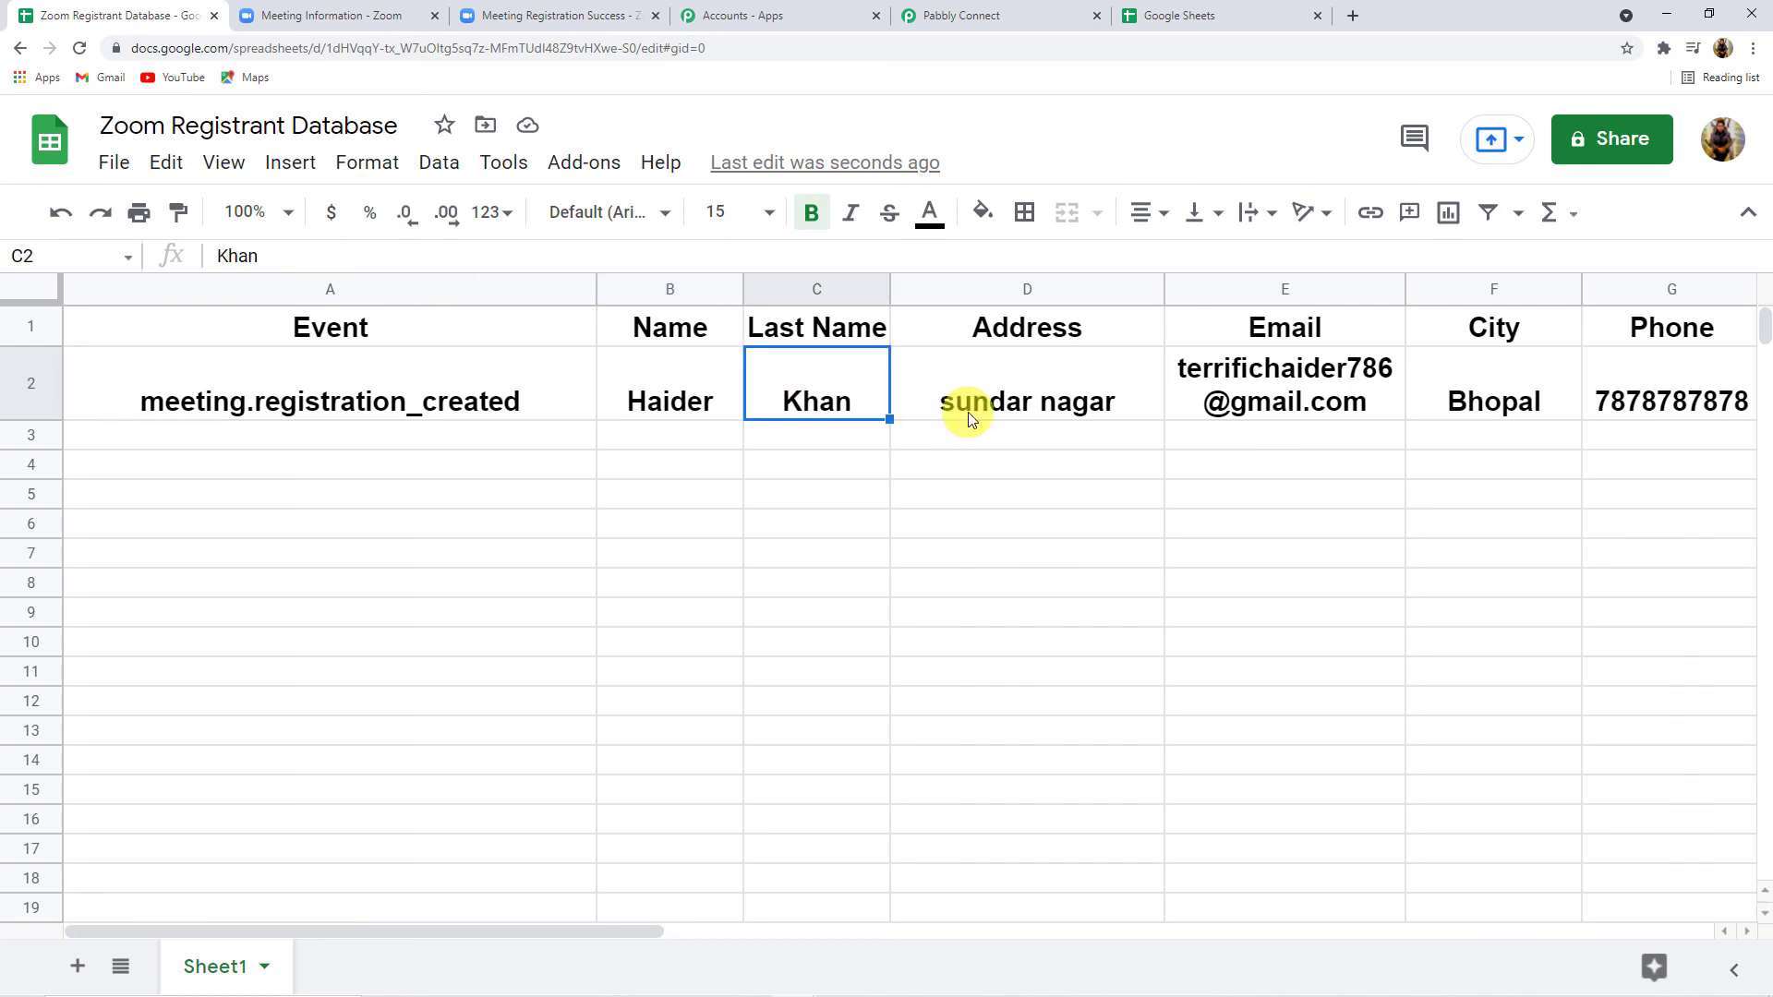
left_click(684, 416)
left_click(845, 401)
left_click(1020, 404)
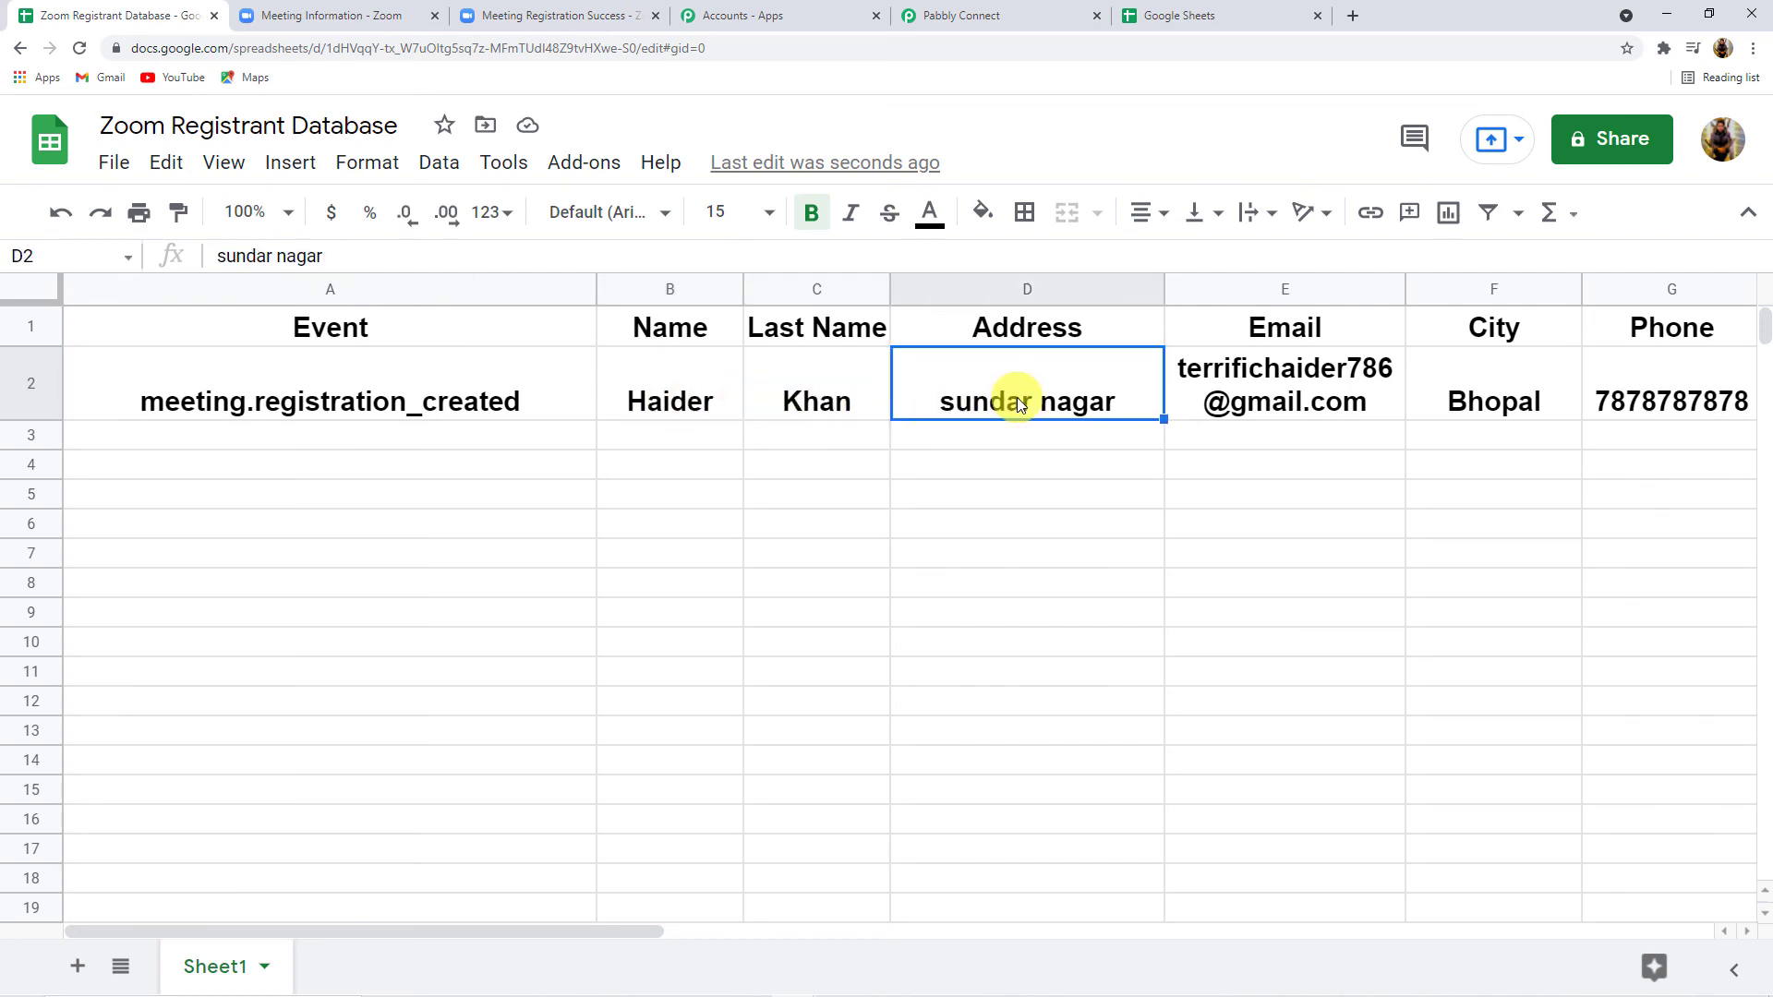
left_click(1226, 407)
Check the city, phone and country values in row 2
left_click(1471, 402)
left_click(1612, 412)
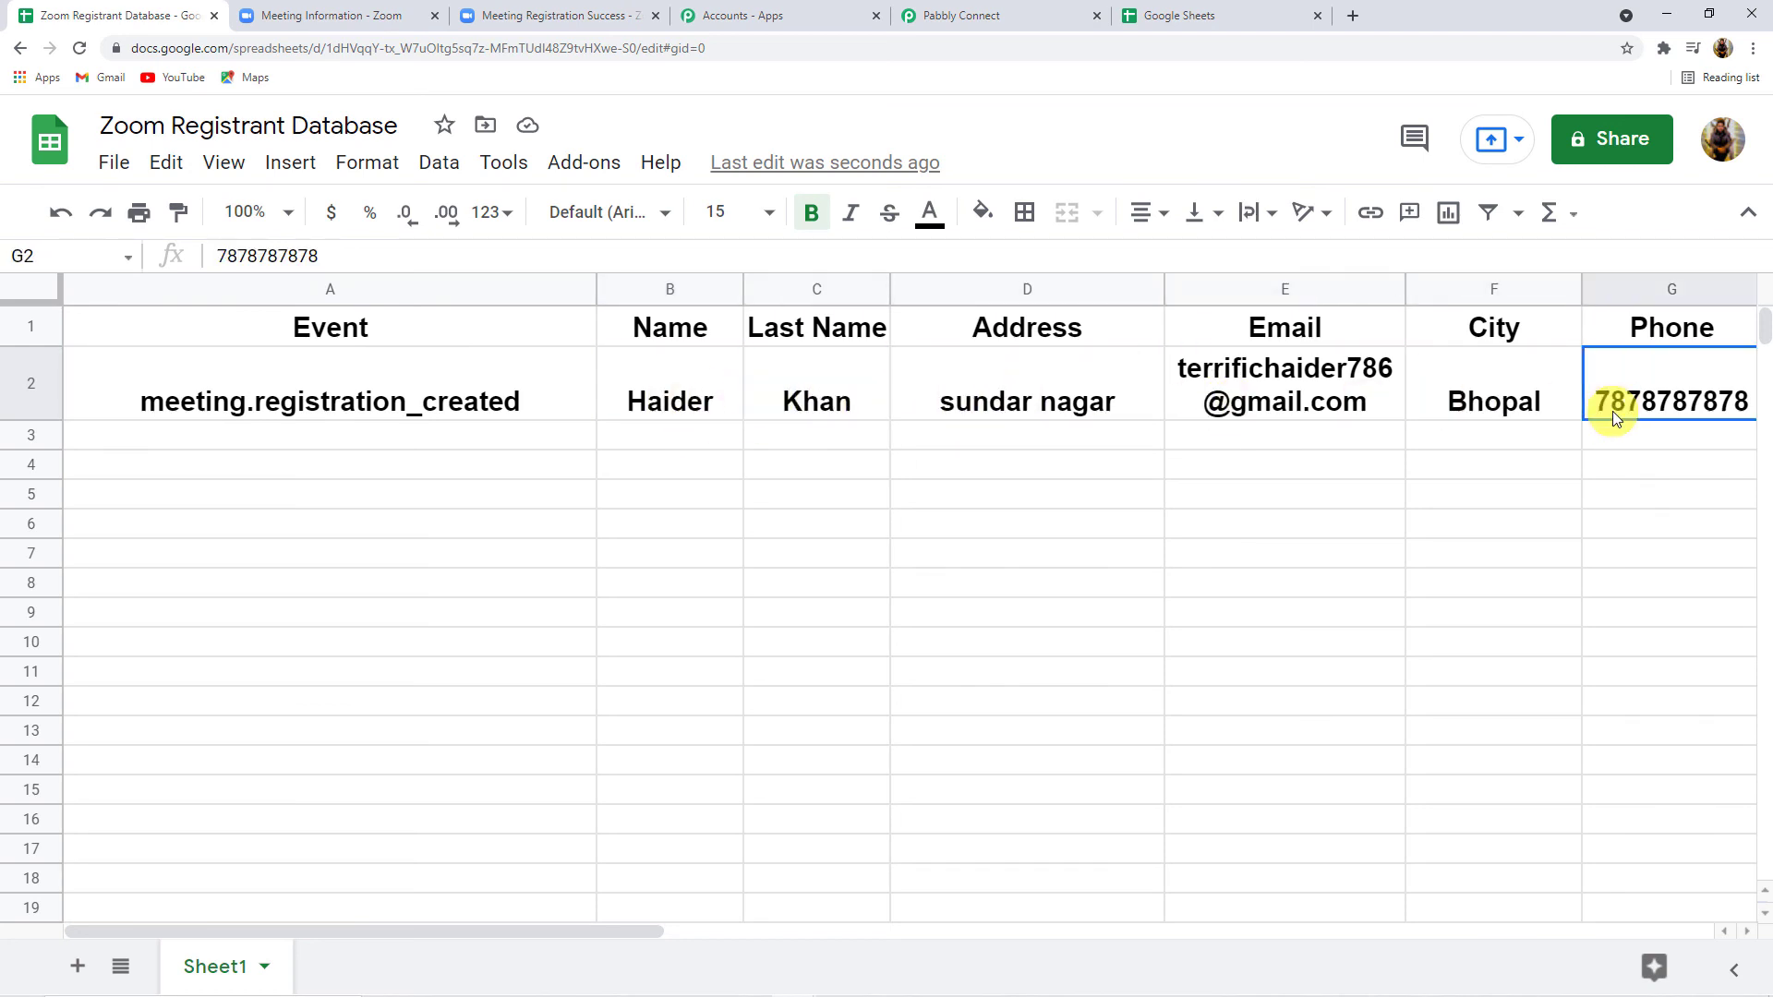
left_click(1503, 397)
left_click(1636, 389)
key("Right")
key("Right")
key("Left")
key("Left")
key("Left")
key("Left")
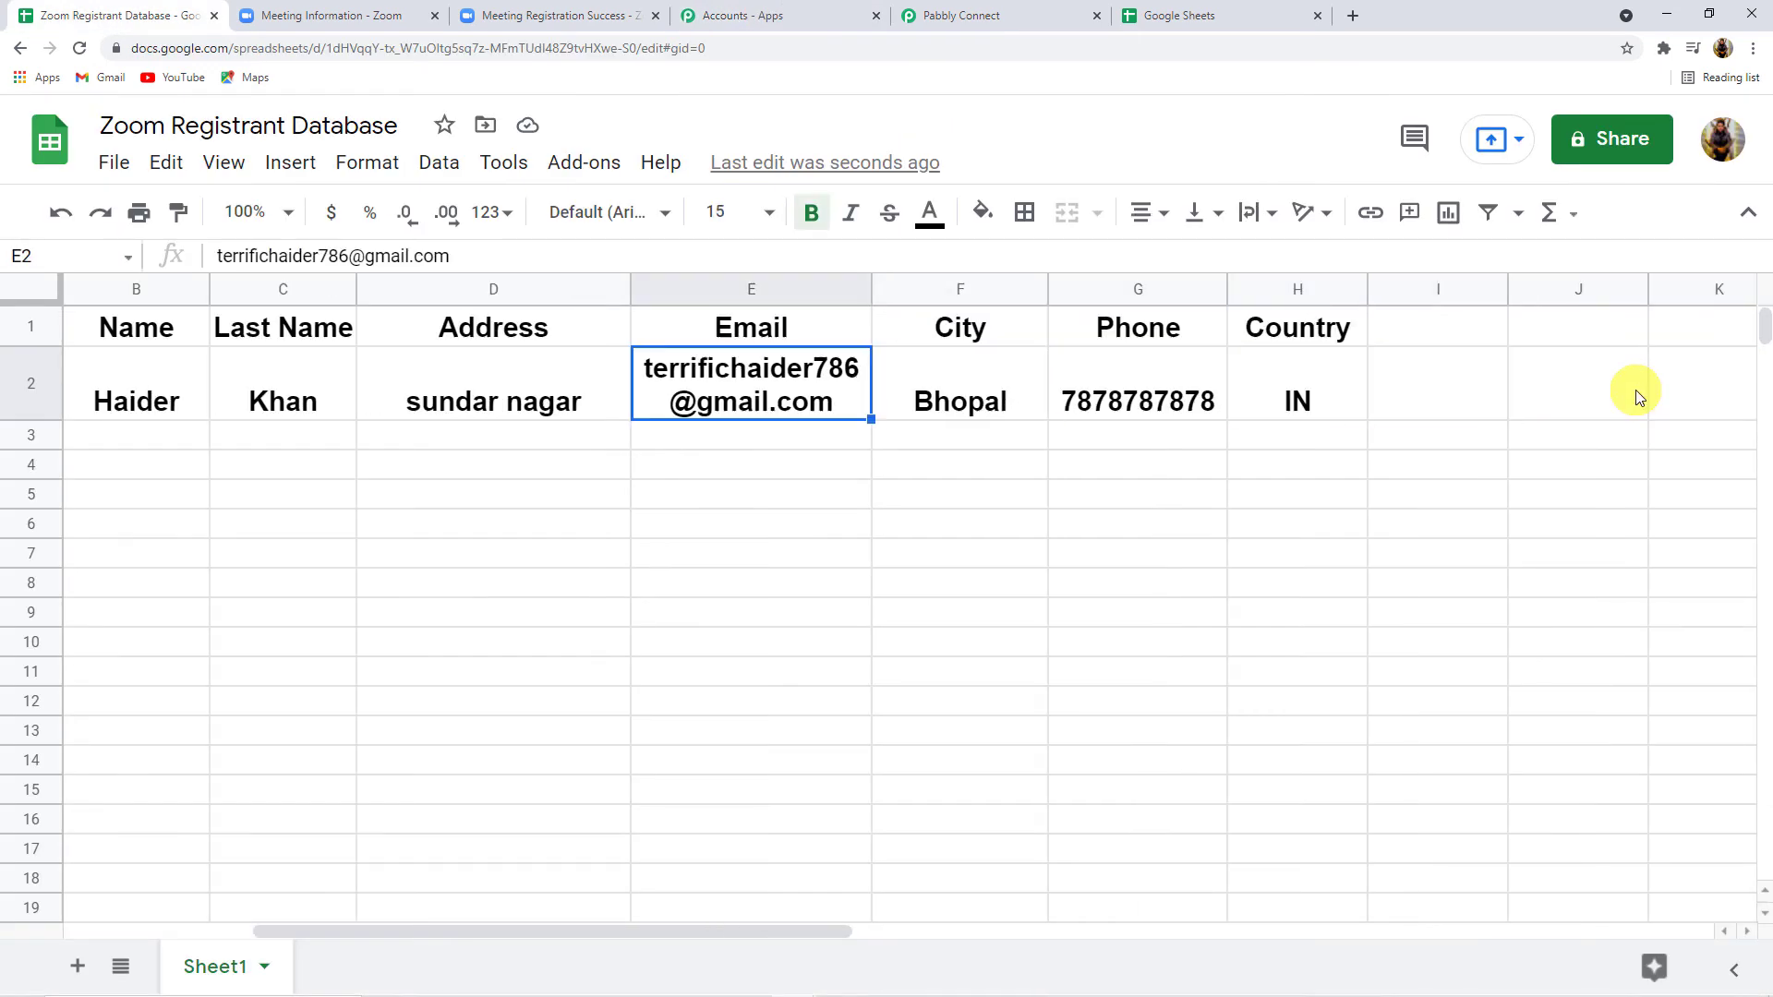
key("Left")
key("Left")
key("Left")
key("Left")
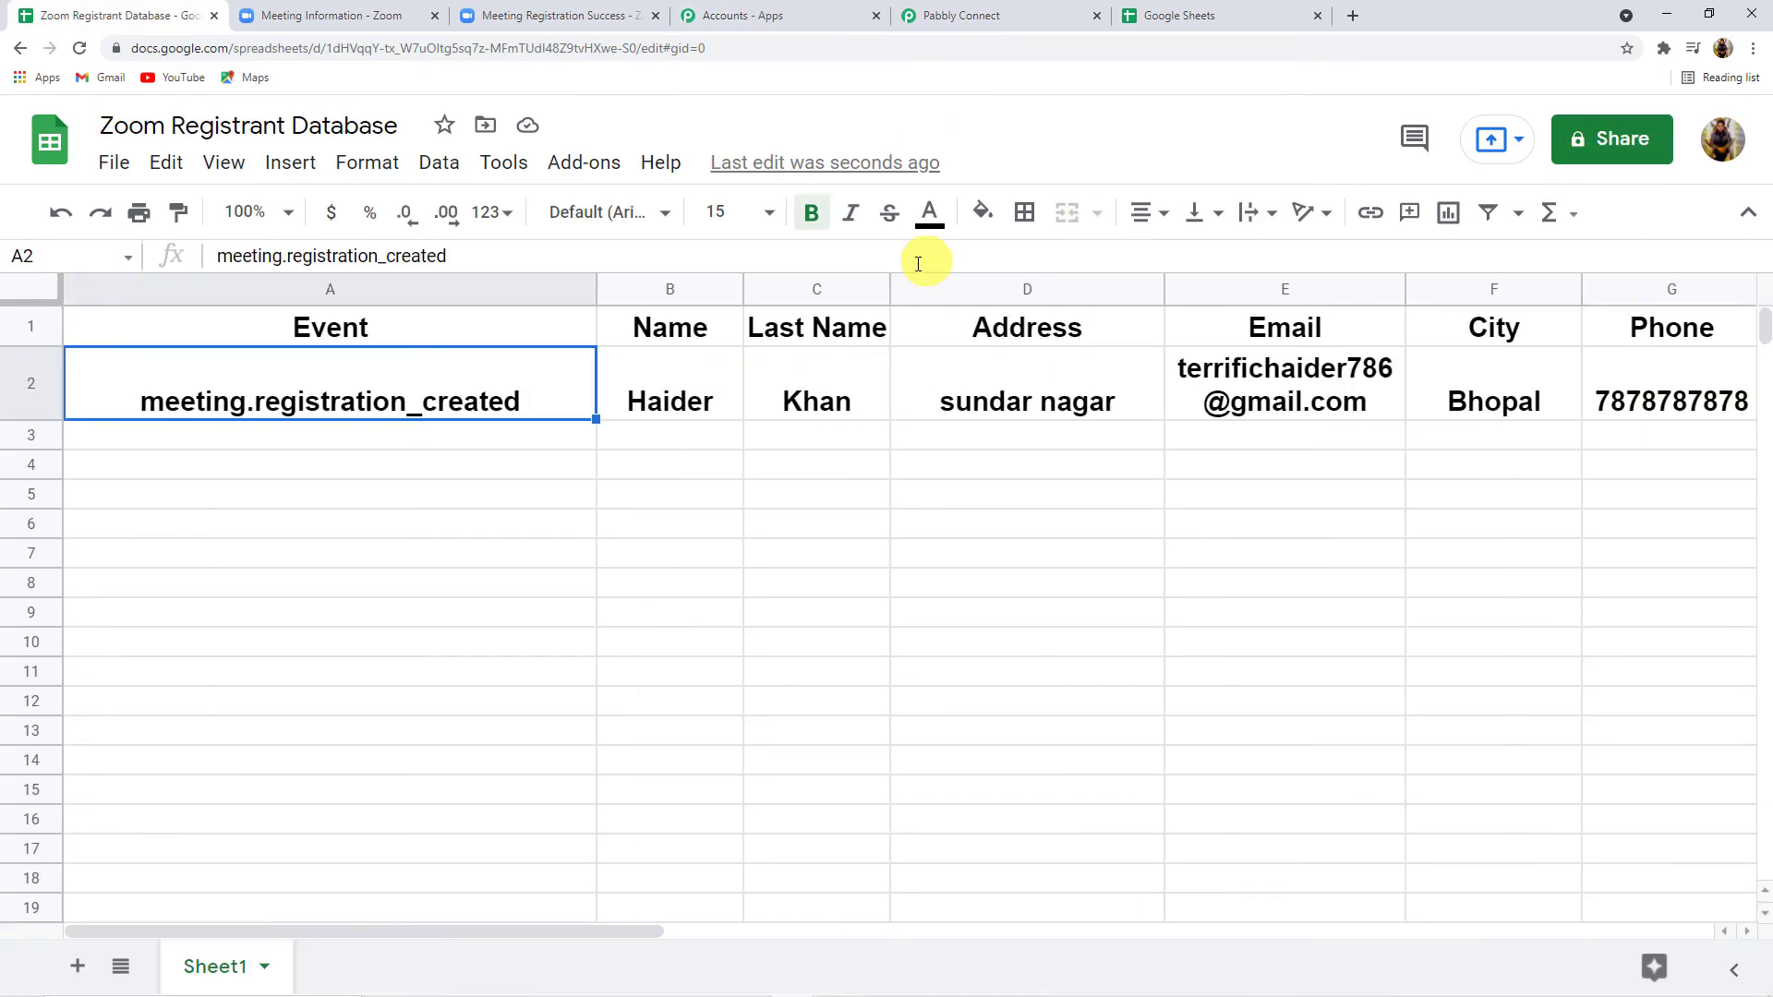
Narrow column A to just fit the meeting.registration_created event name
left_click(447, 291)
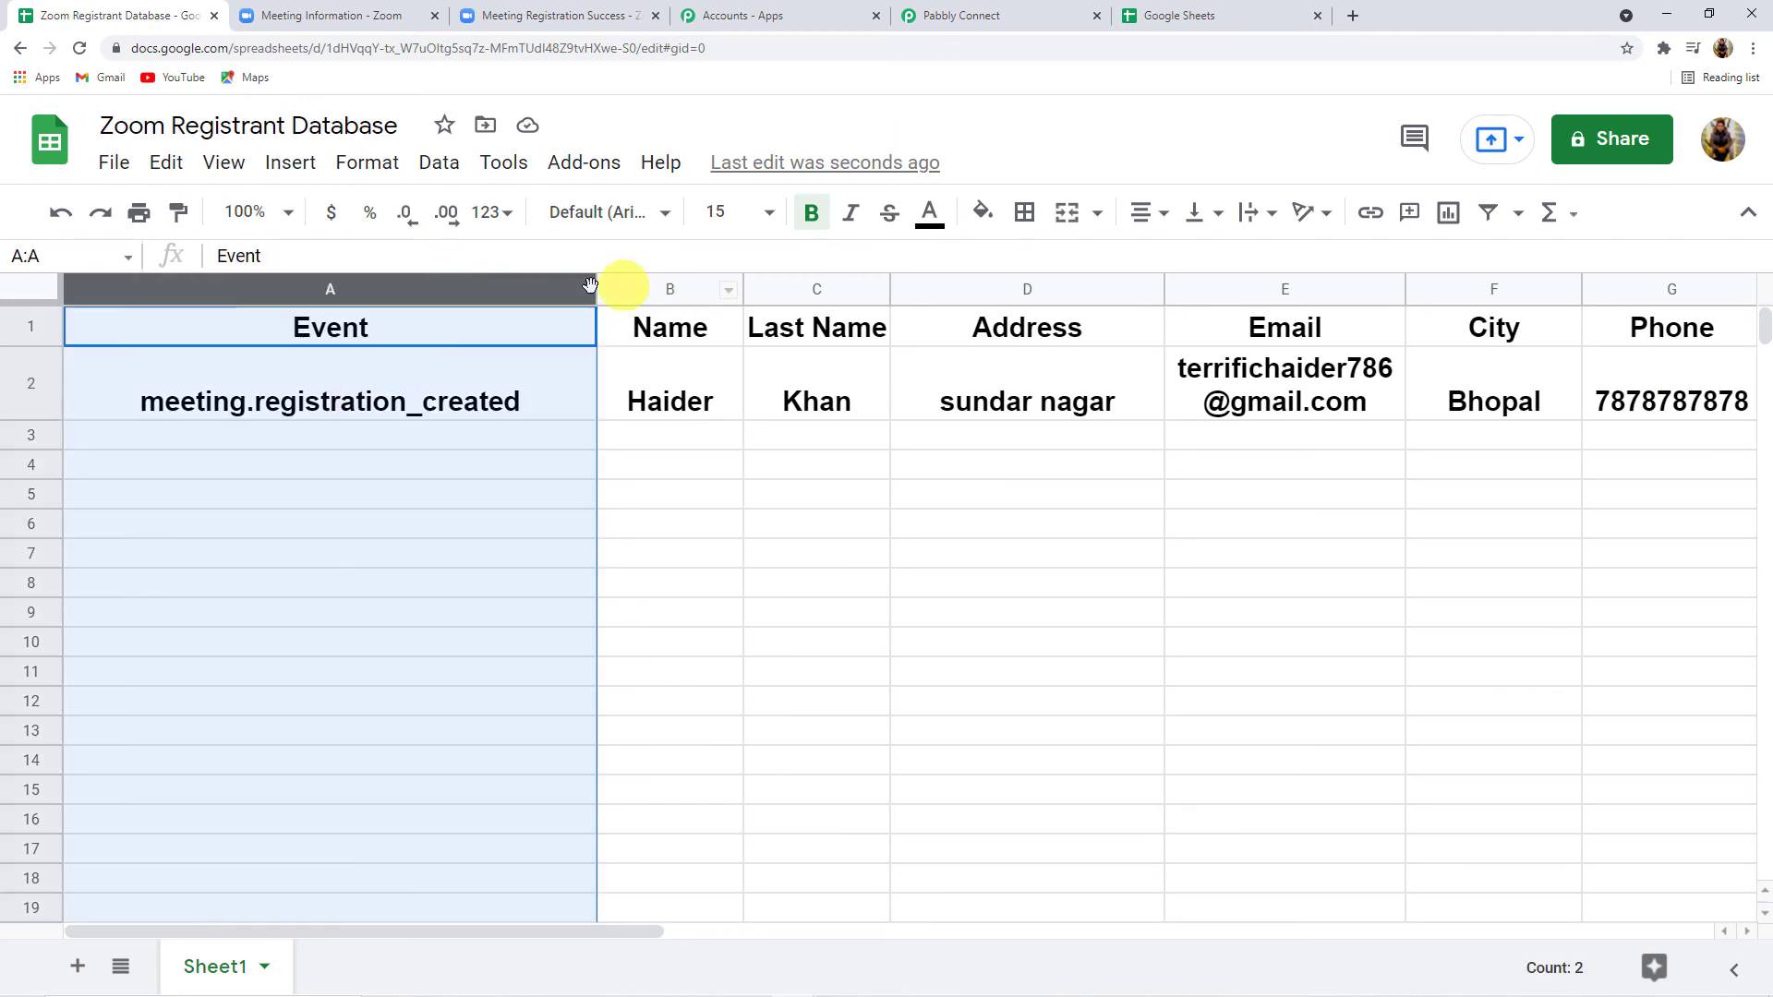
left_click_drag(587, 290, 510, 278)
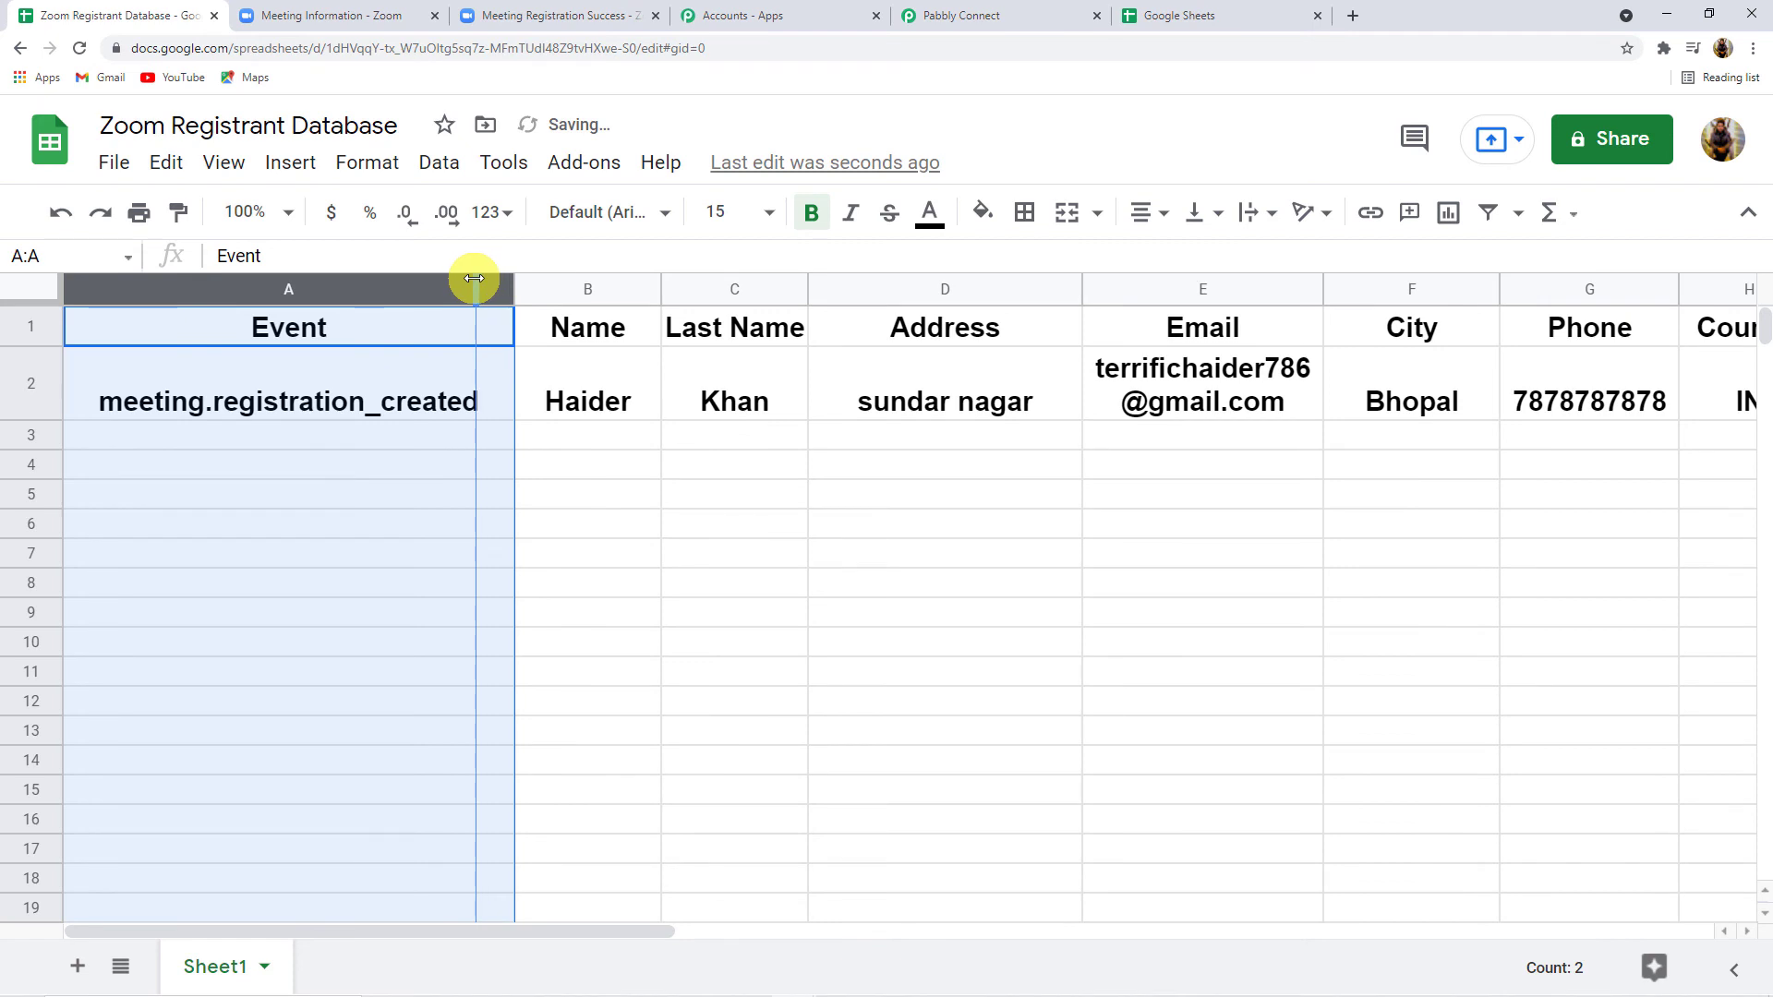
left_click_drag(510, 278, 478, 277)
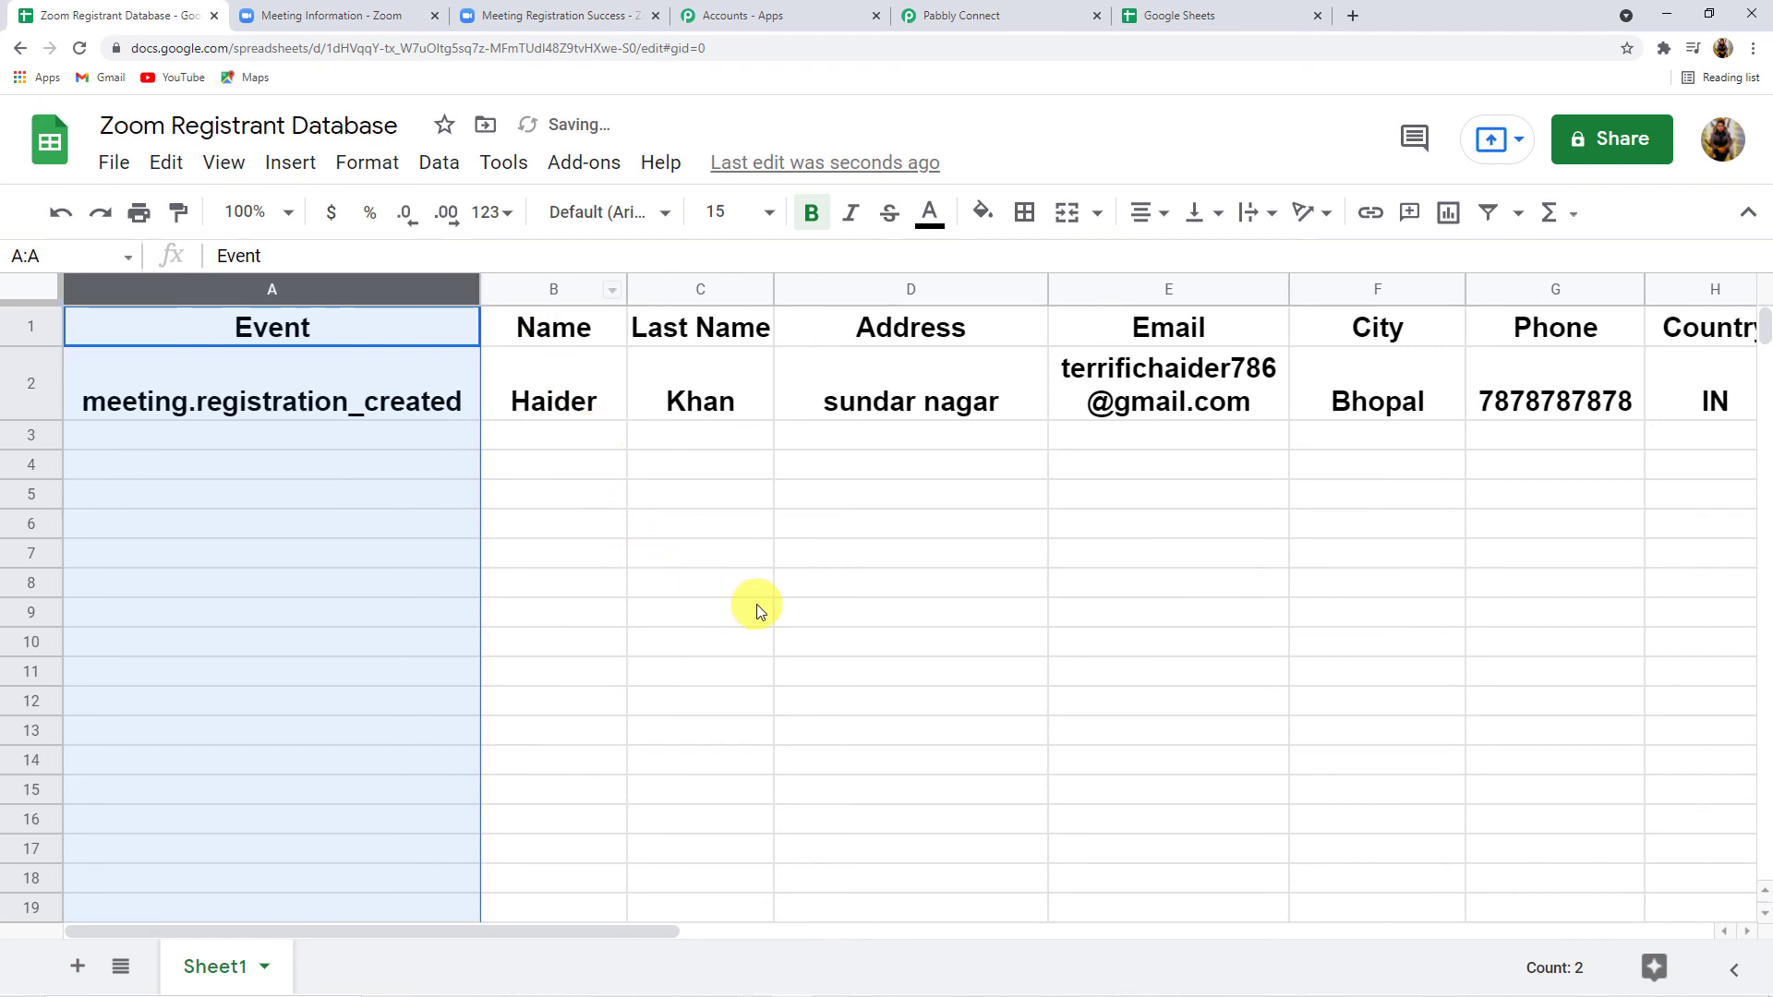
left_click(1039, 15)
Collapse the Google Sheets Add New Row step, then the Zoom Configure Webhooks trigger
scroll(606, 489, "up", 1)
scroll(606, 489, "up", 8)
scroll(606, 489, "up", 5)
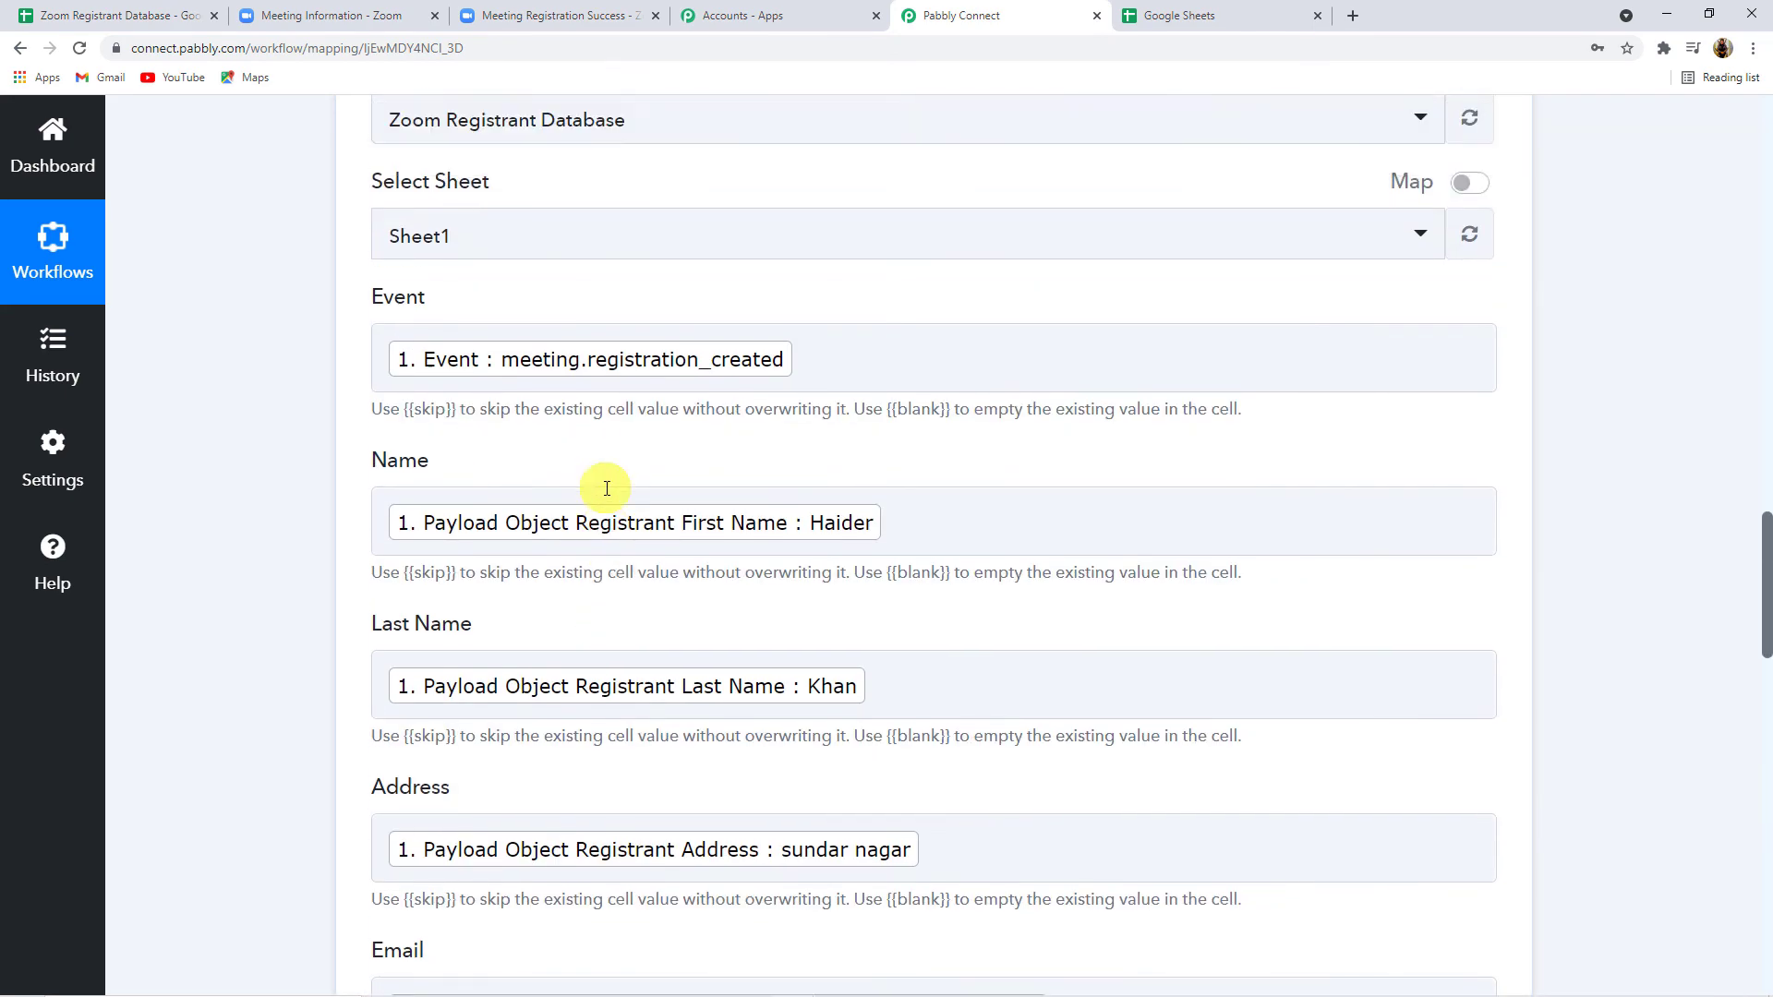
scroll(606, 489, "up", 8)
scroll(606, 489, "up", 1)
left_click(674, 497)
scroll(692, 498, "up", 8)
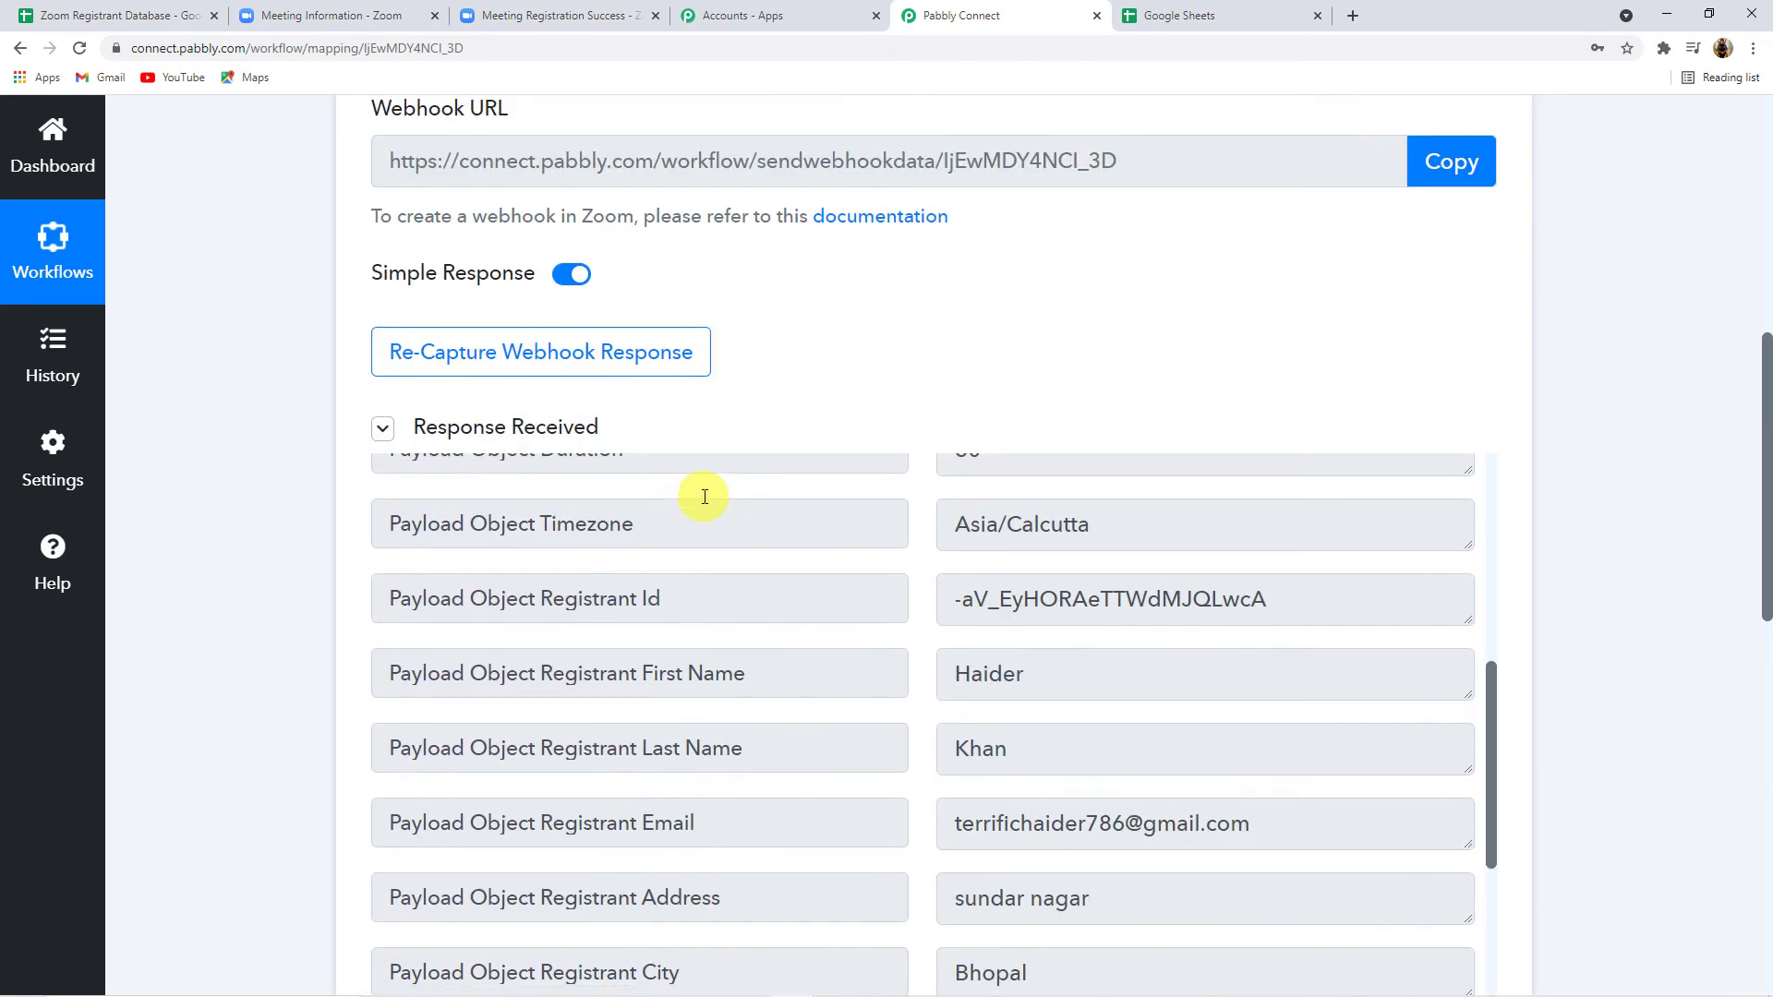
scroll(702, 496, "up", 5)
scroll(701, 496, "up", 3)
left_click(704, 447)
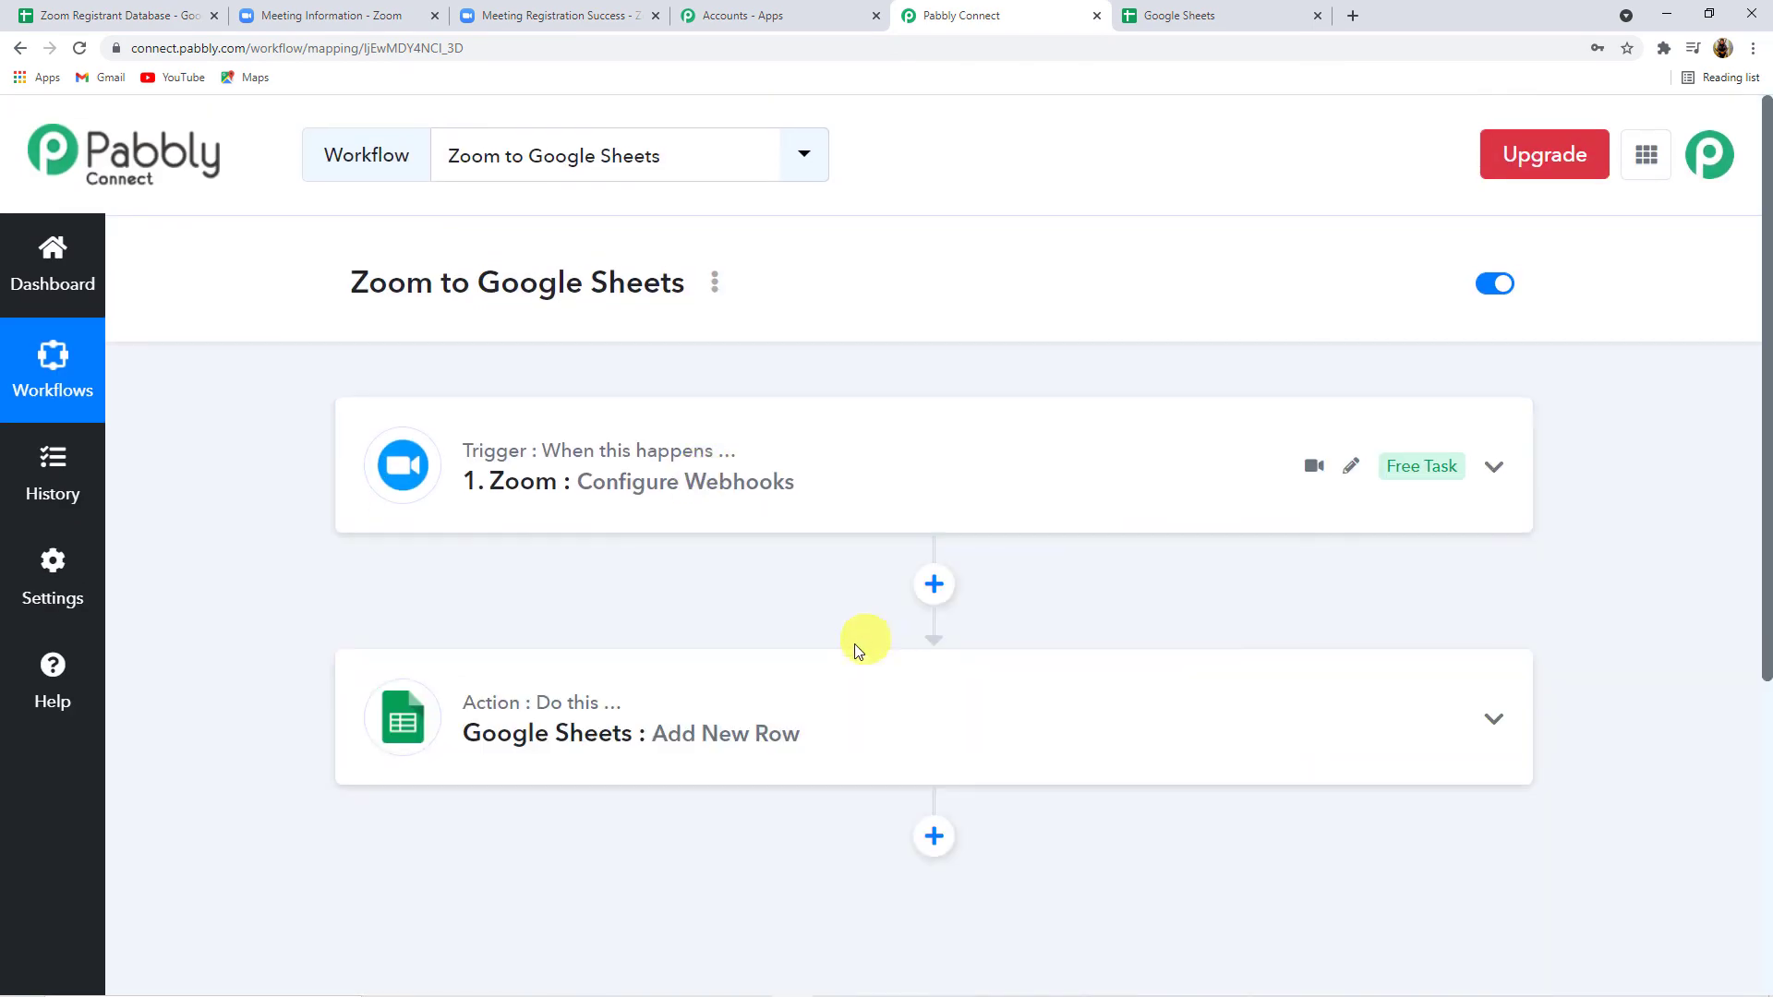
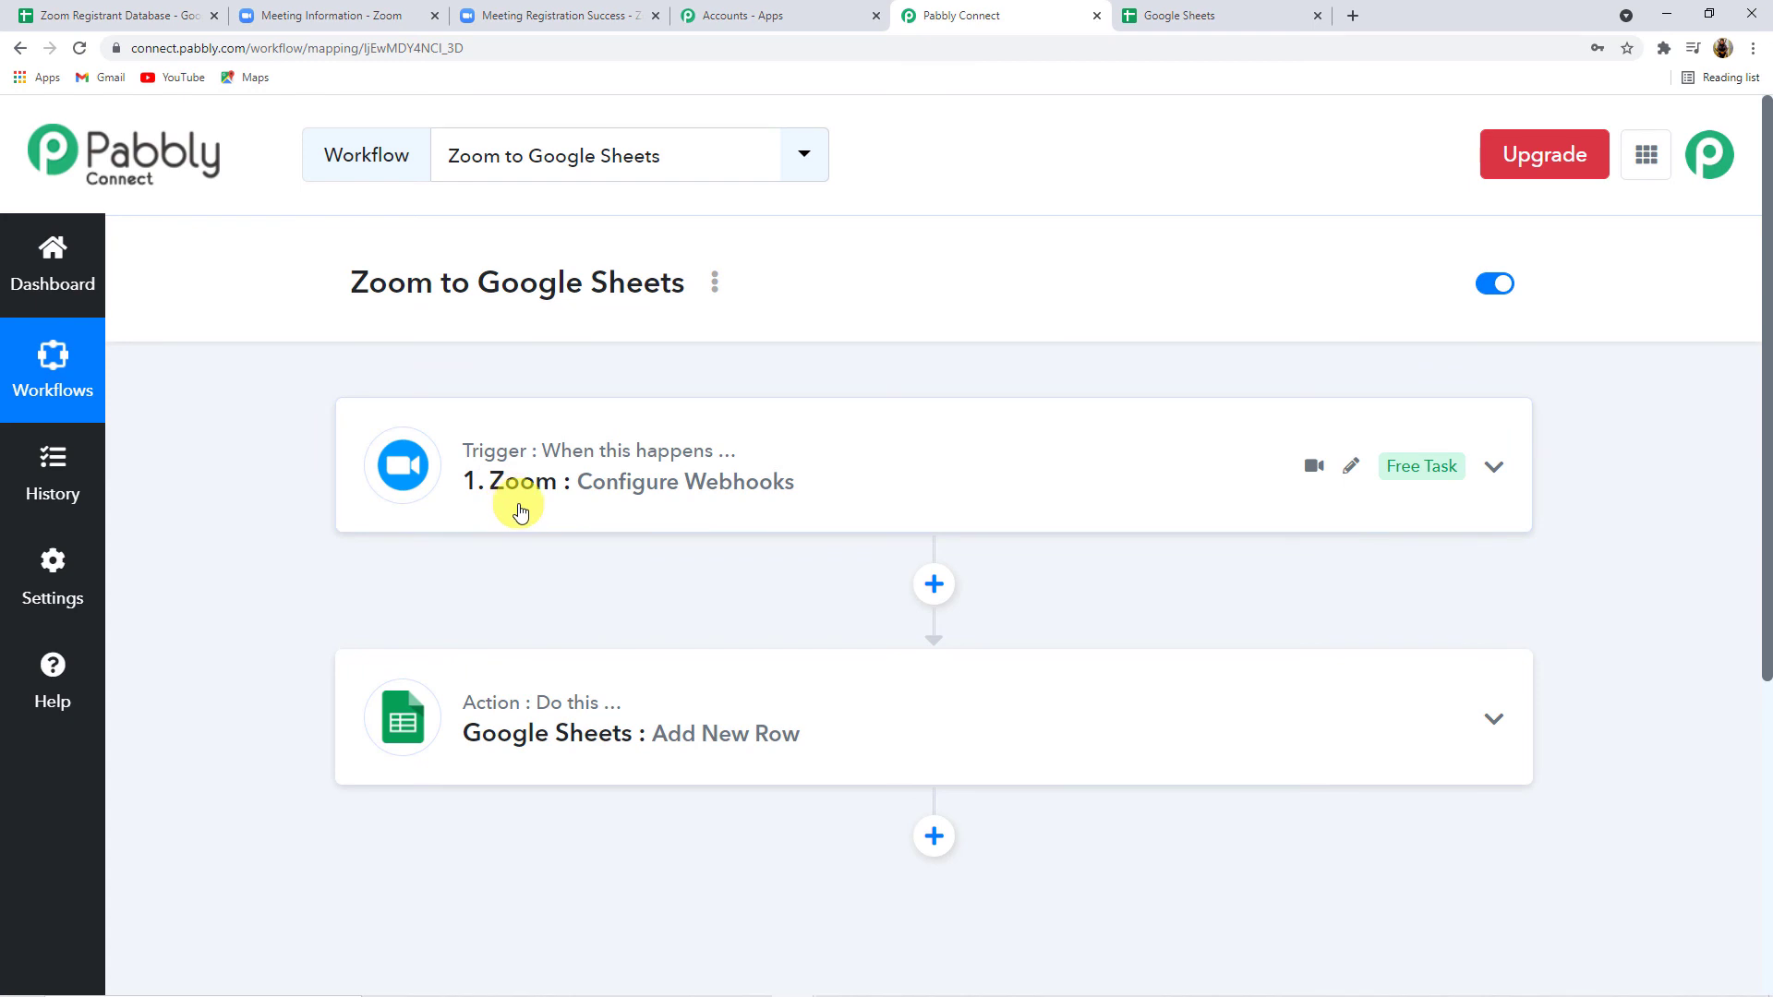
Copy the meeting's registration link from the Meeting Information page and open a new browser tab
left_click(342, 33)
mouse_move(288, 192)
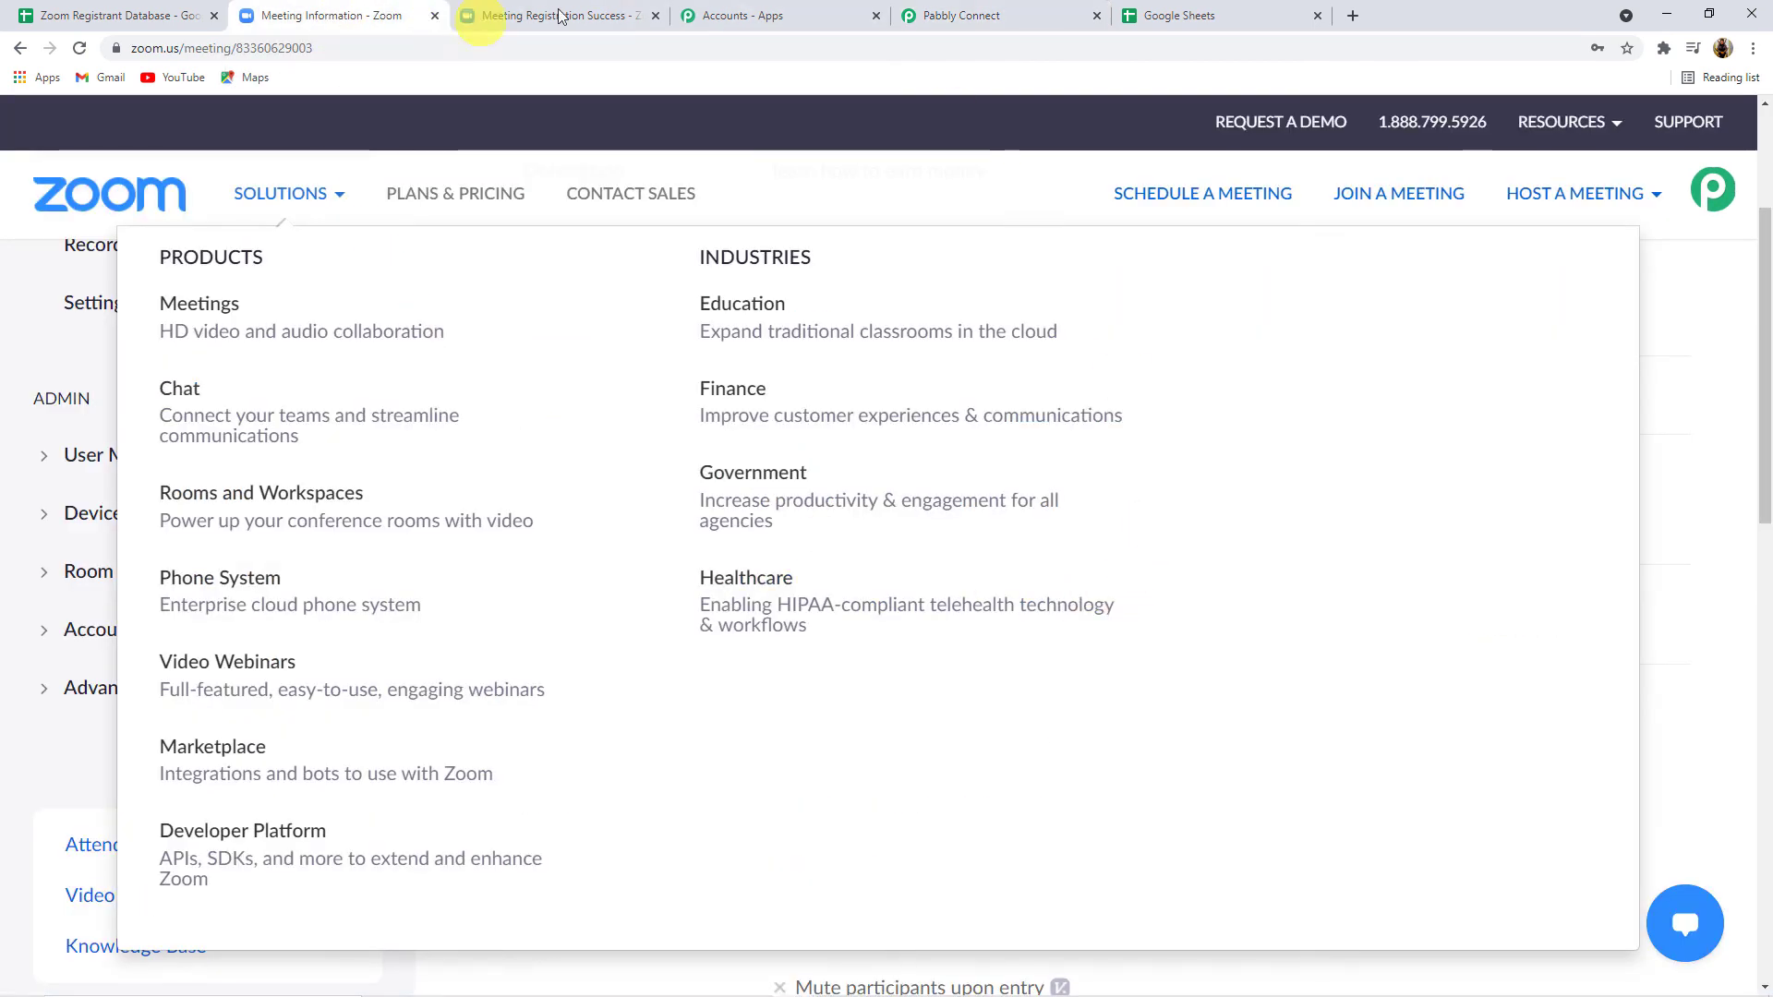
left_click(558, 16)
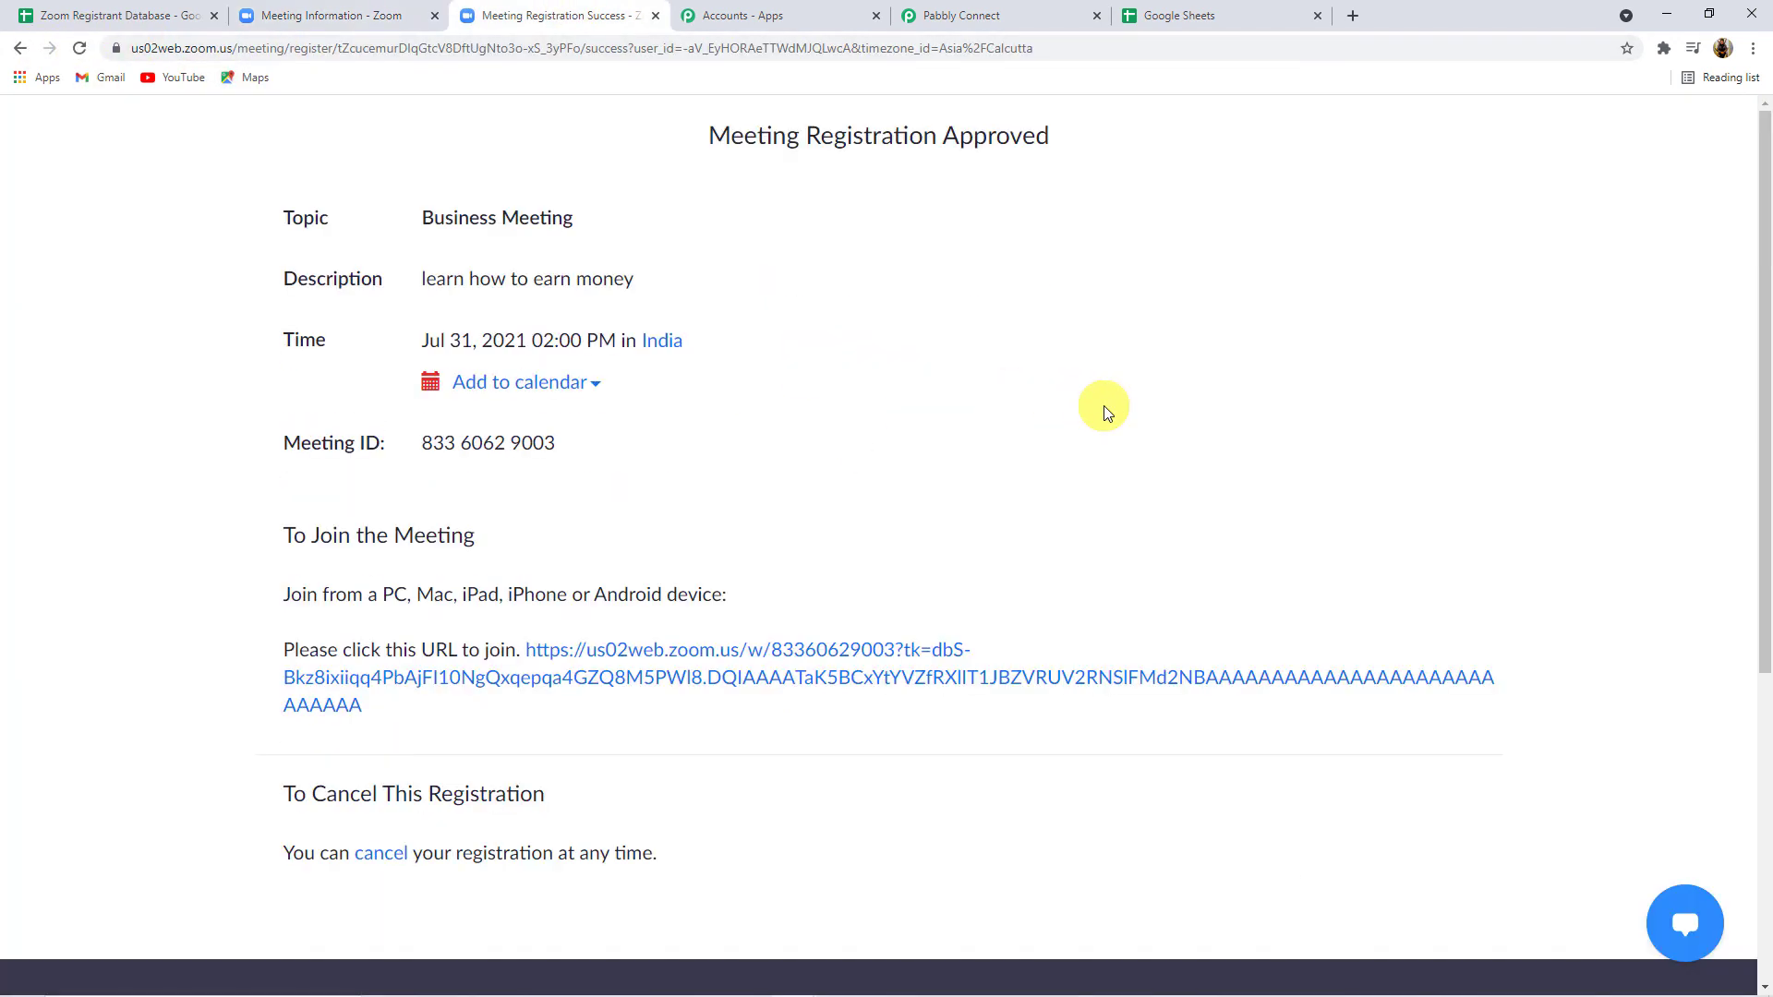
left_click(307, 17)
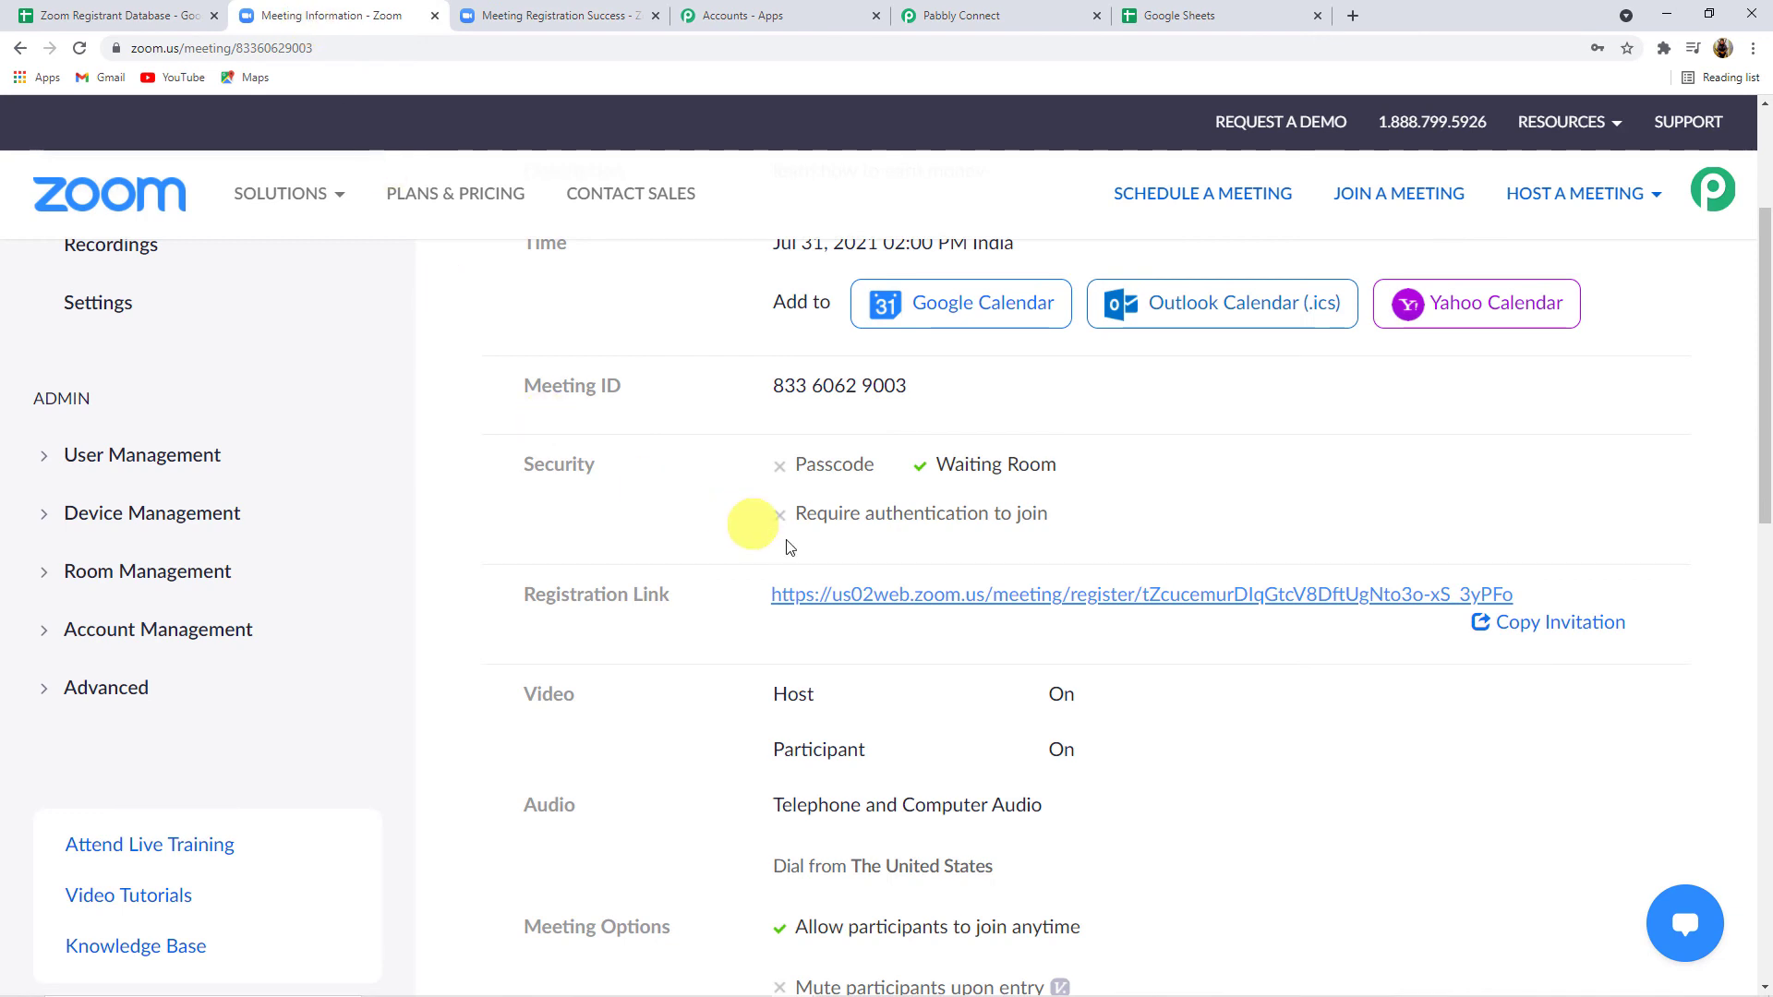
right_click(910, 596)
left_click(993, 700)
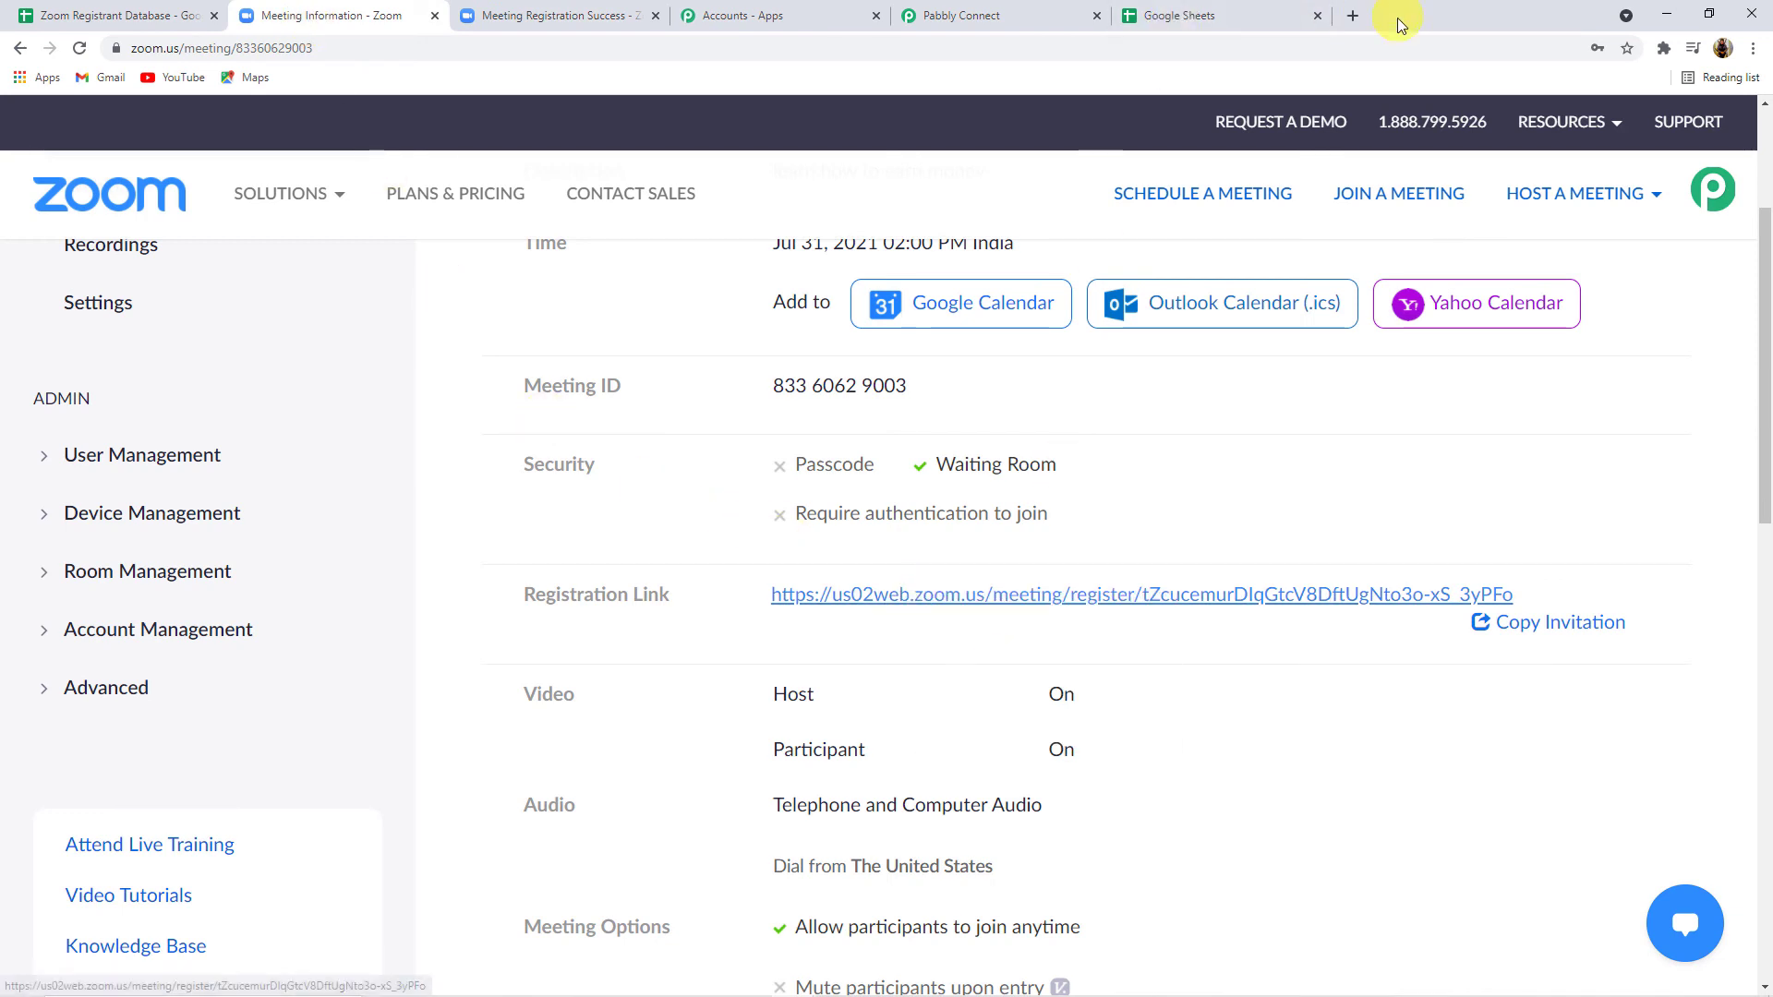
left_click(1354, 16)
Load the registration page from the copied link and enter the registrant's first name
key("ctrl+v")
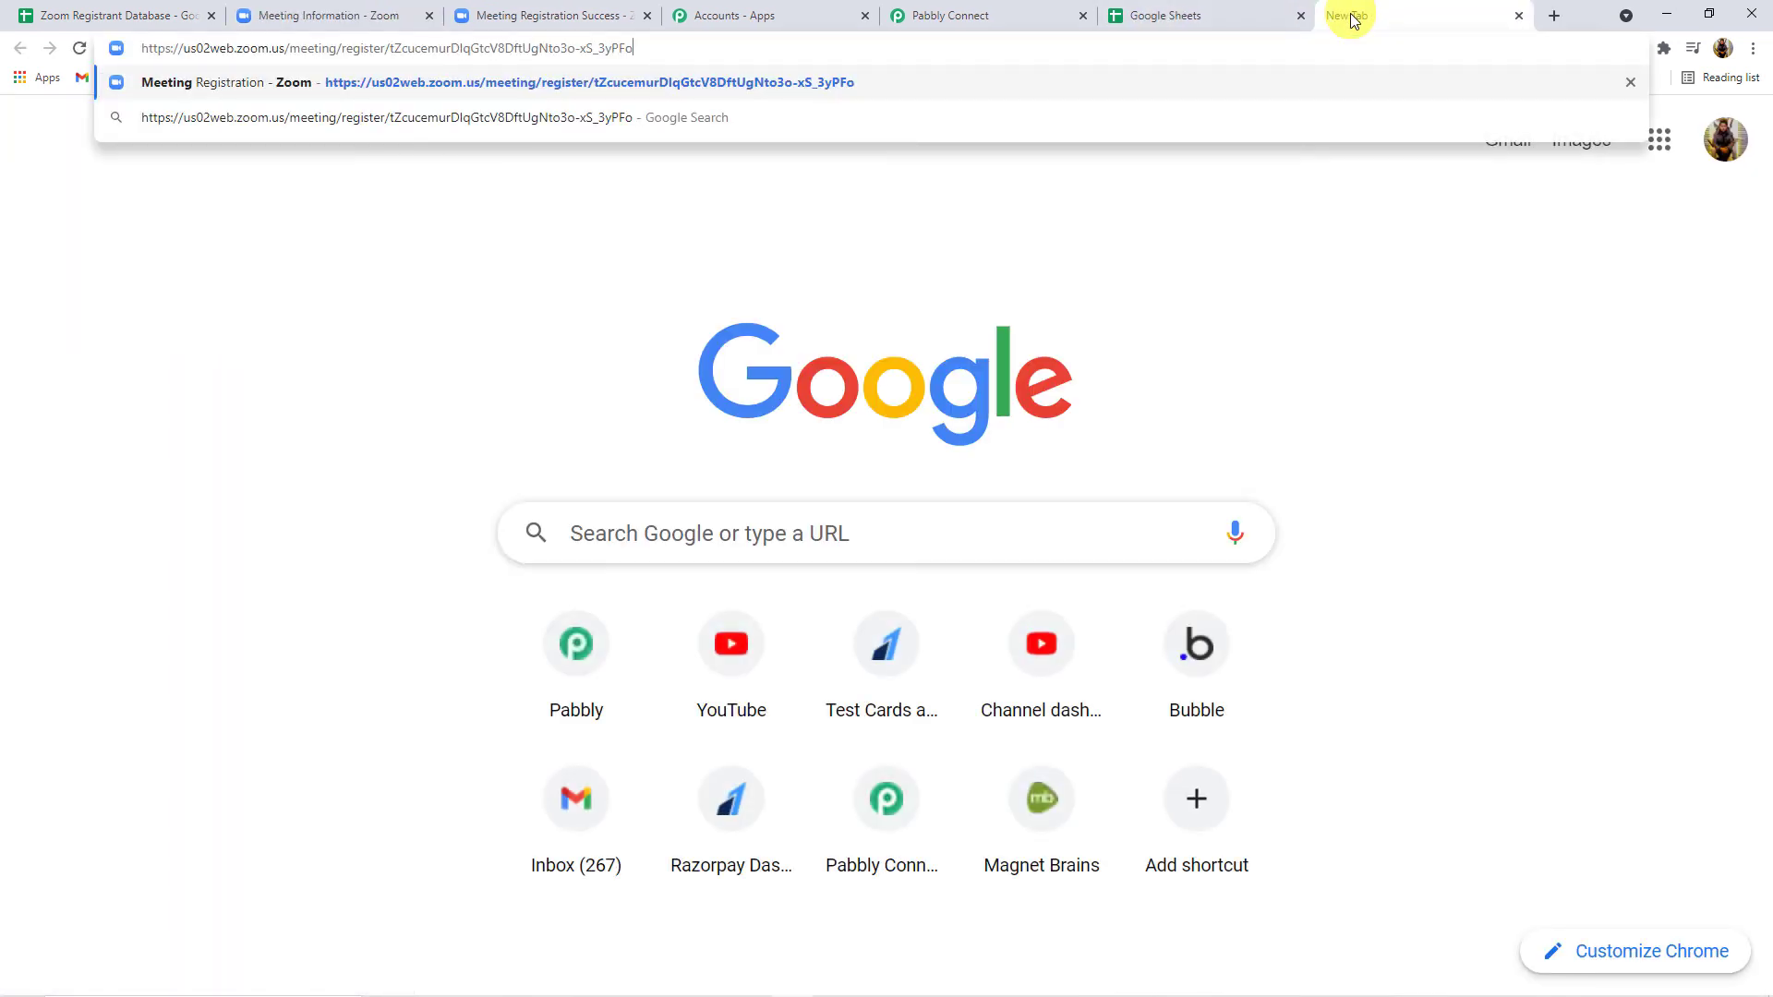
key("Return")
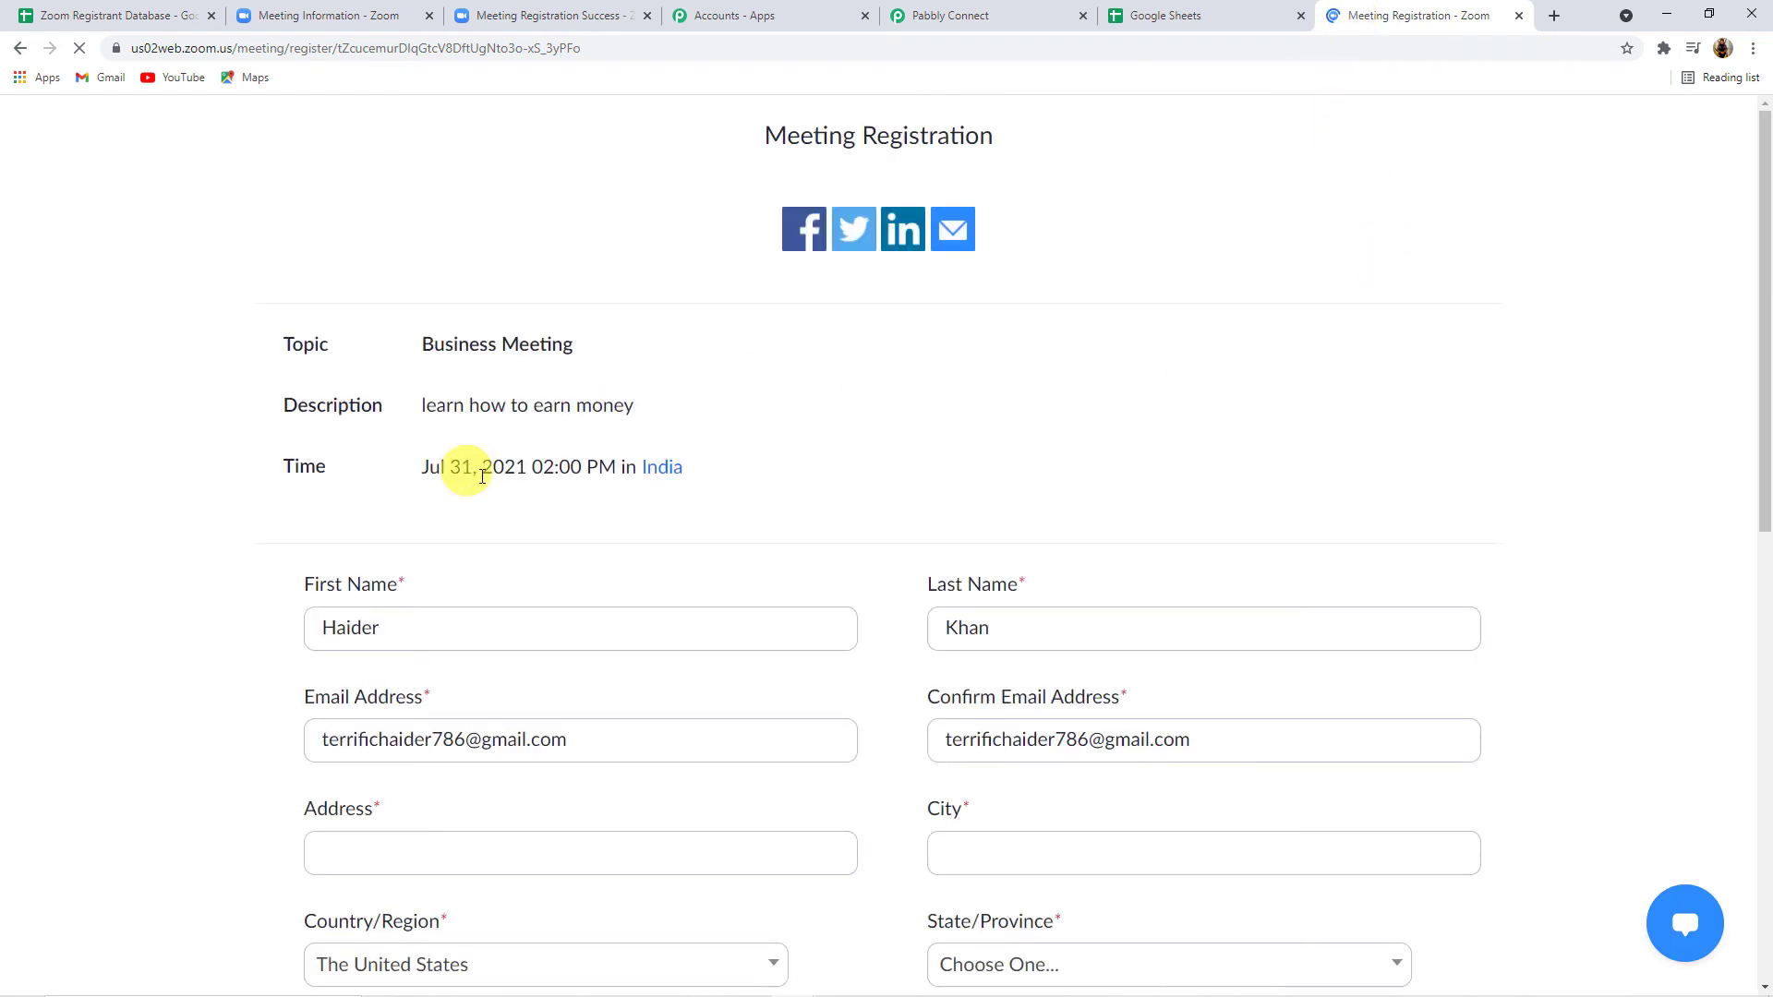
scroll(647, 498, "down", 2)
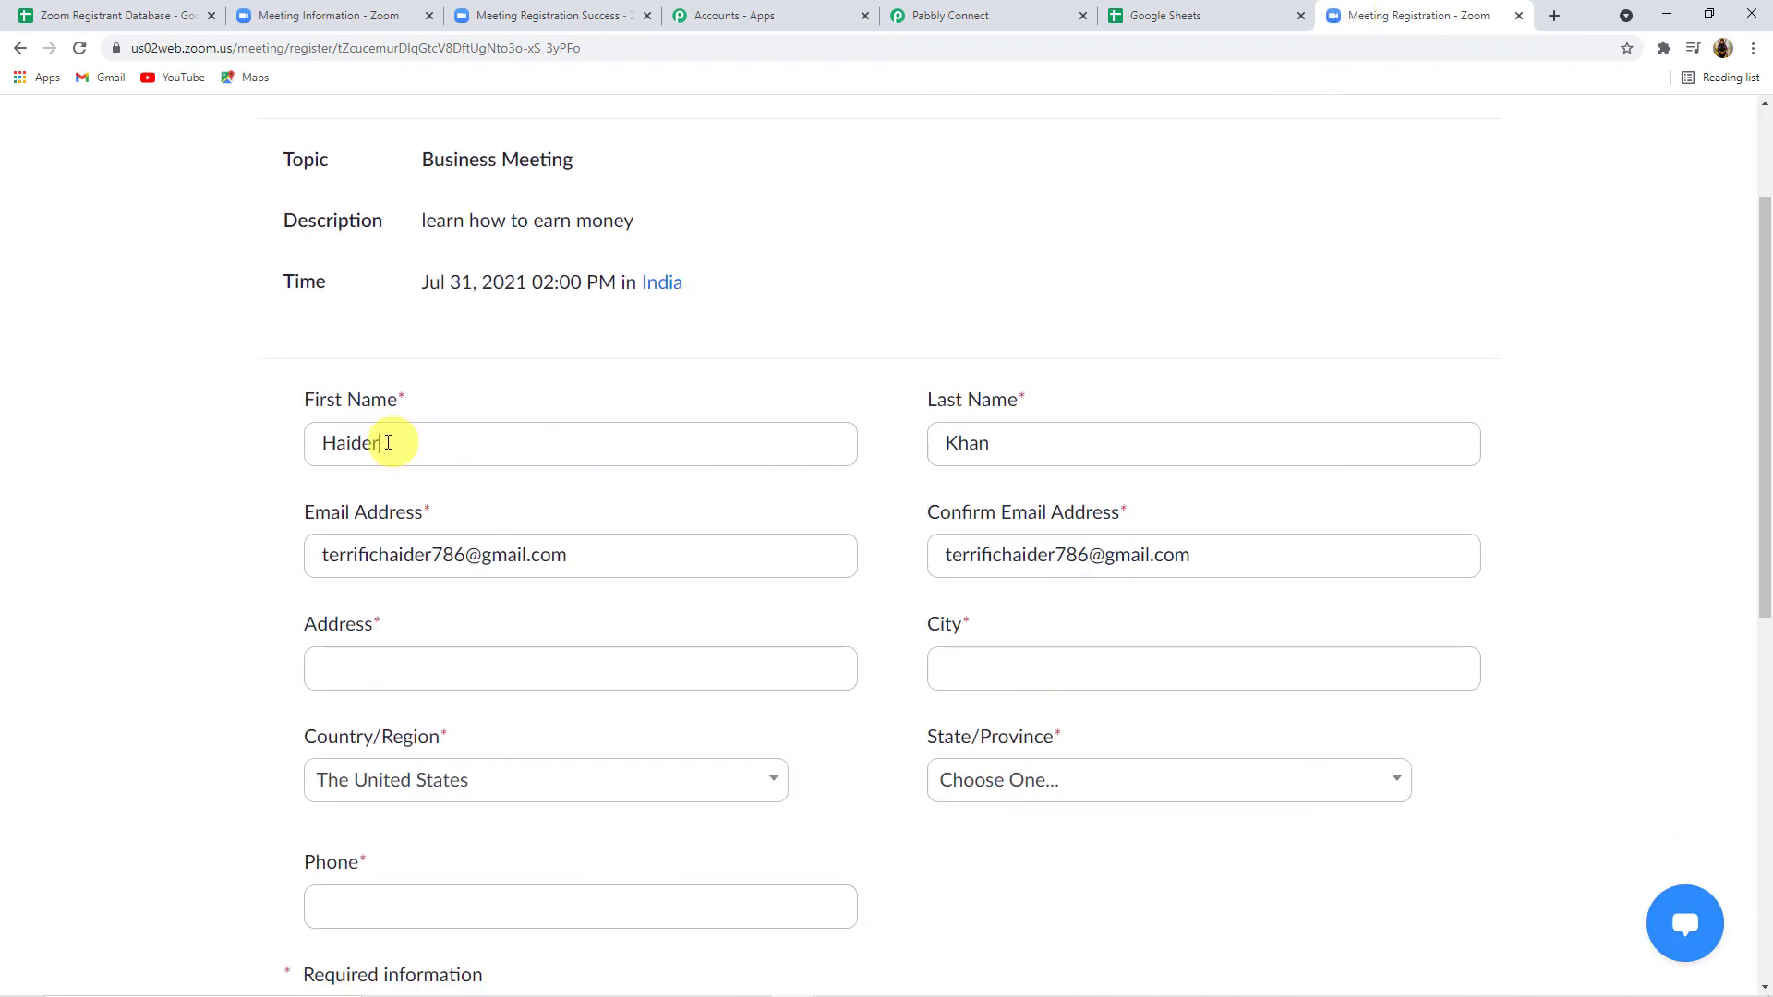
left_click_drag(412, 445, 225, 451)
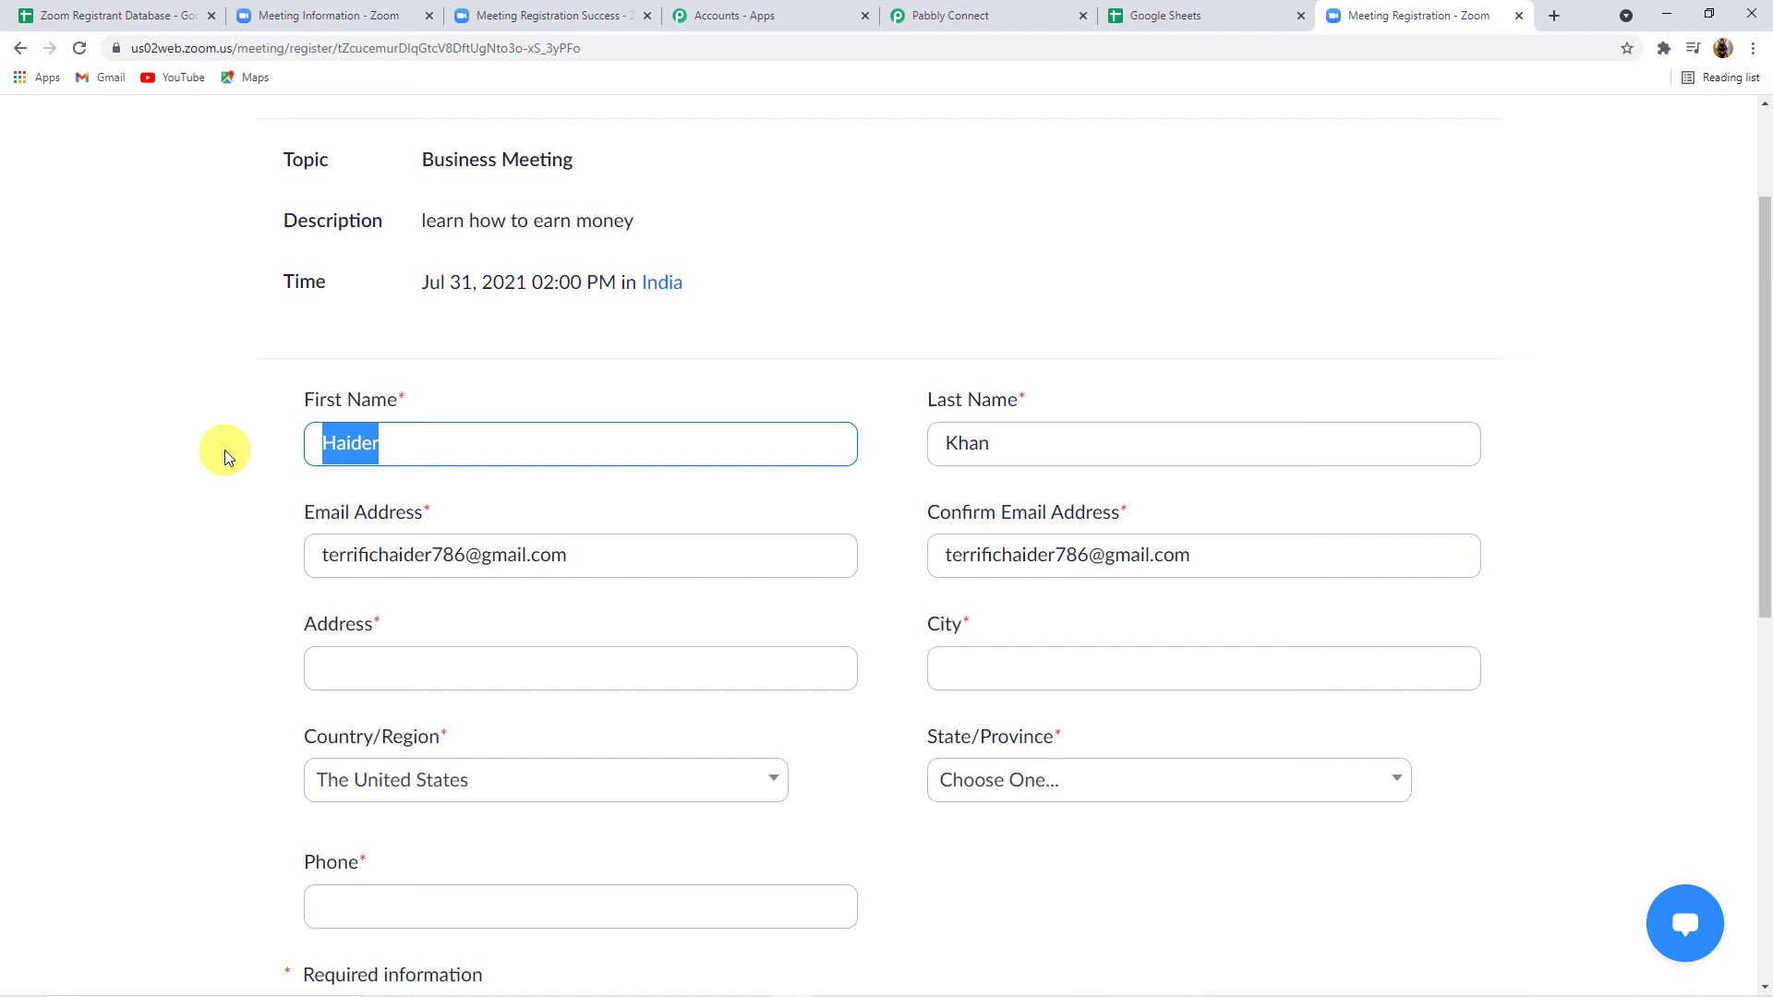
type("Ik")
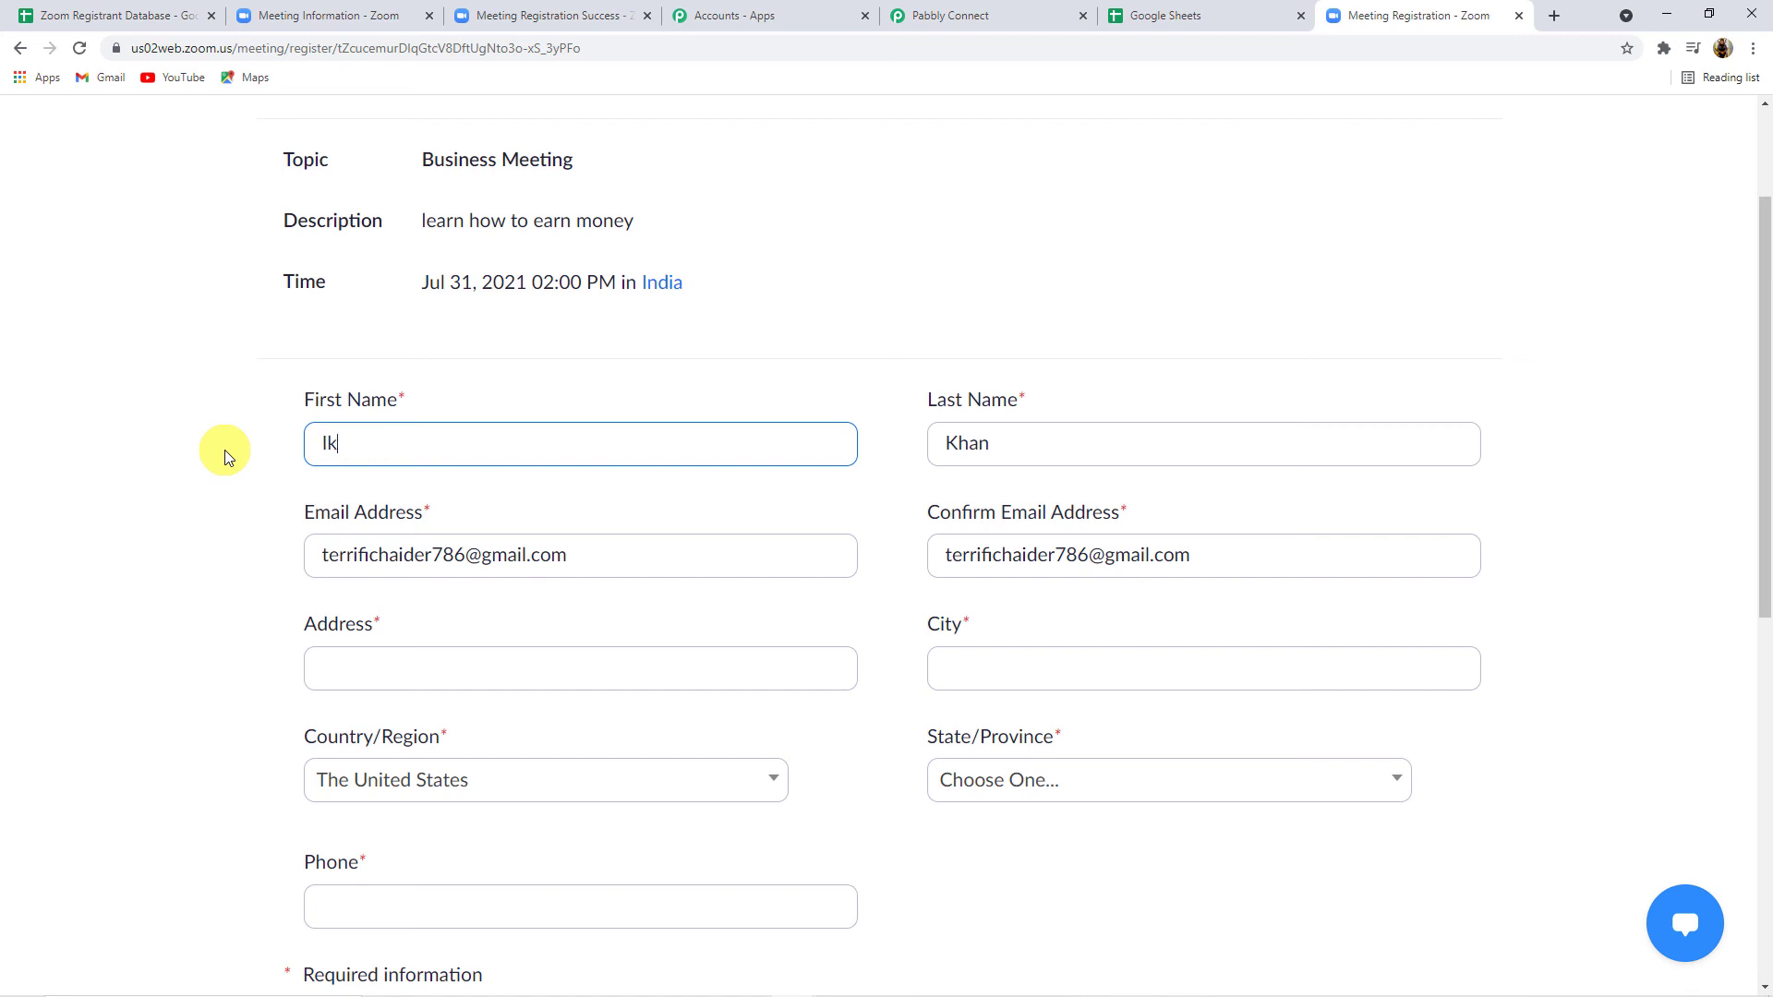
type("ram")
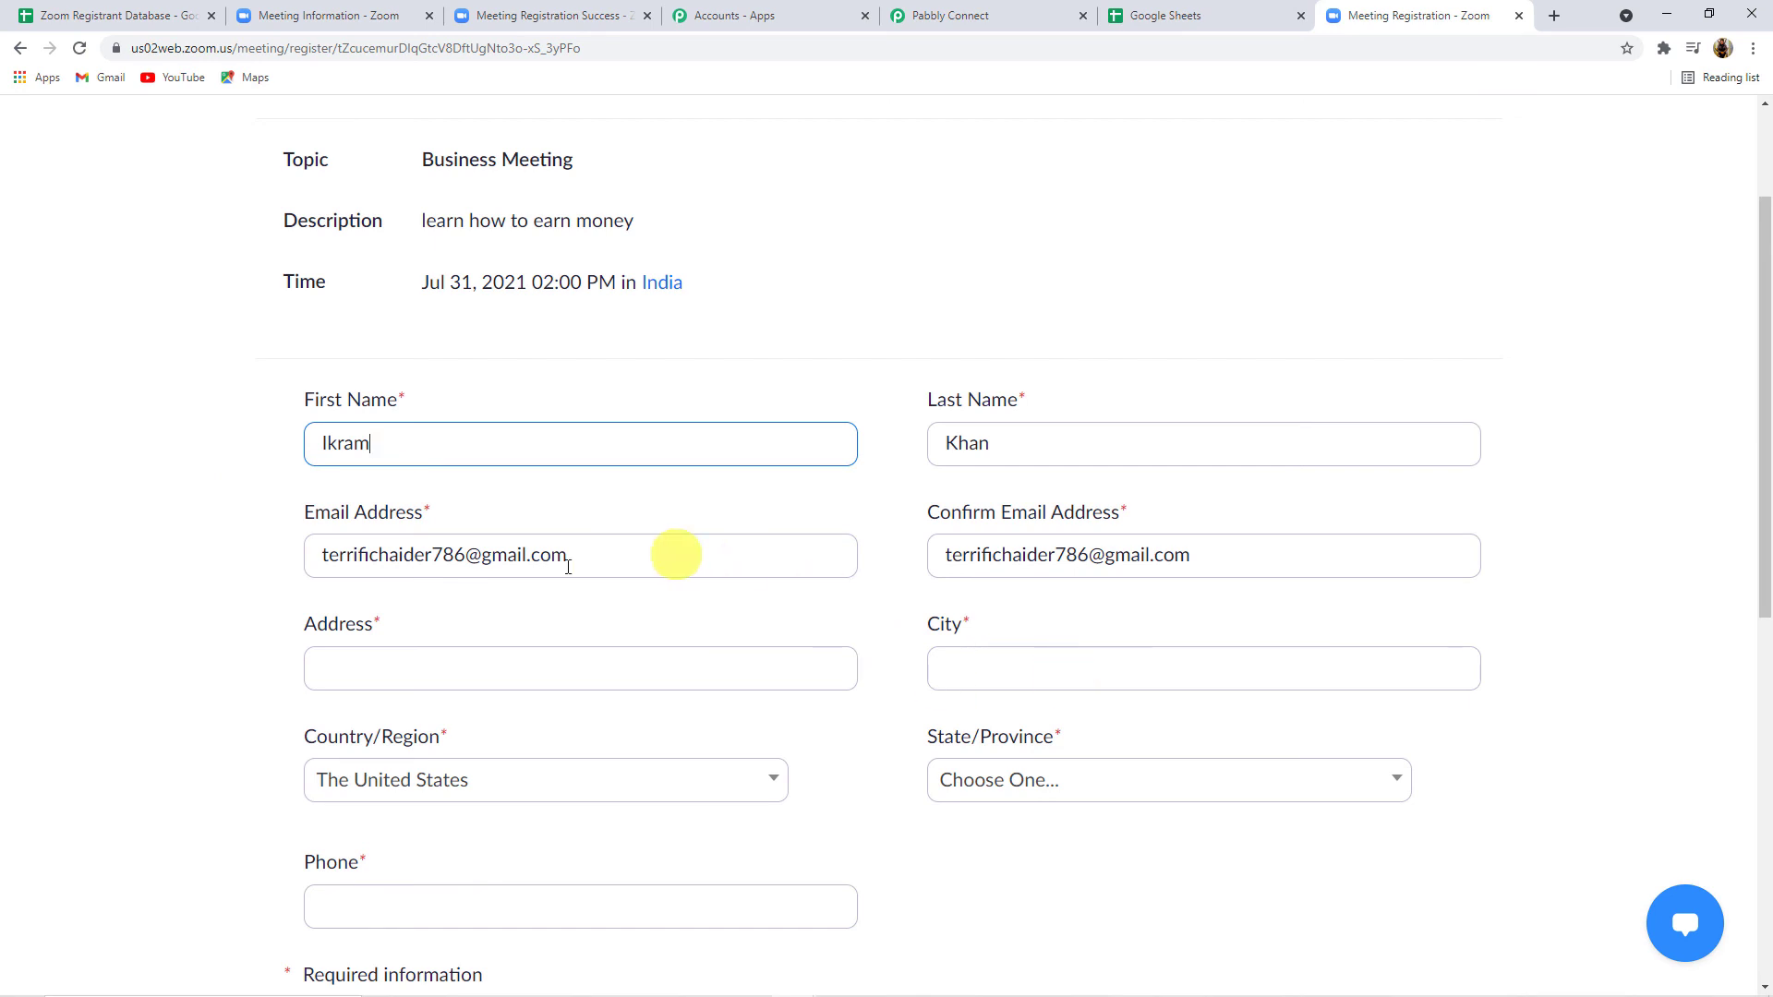
Enter the registrant's e-mail address in both the e-mail and confirm e-mail fields
left_click(430, 555)
left_click_drag(432, 555, 283, 552)
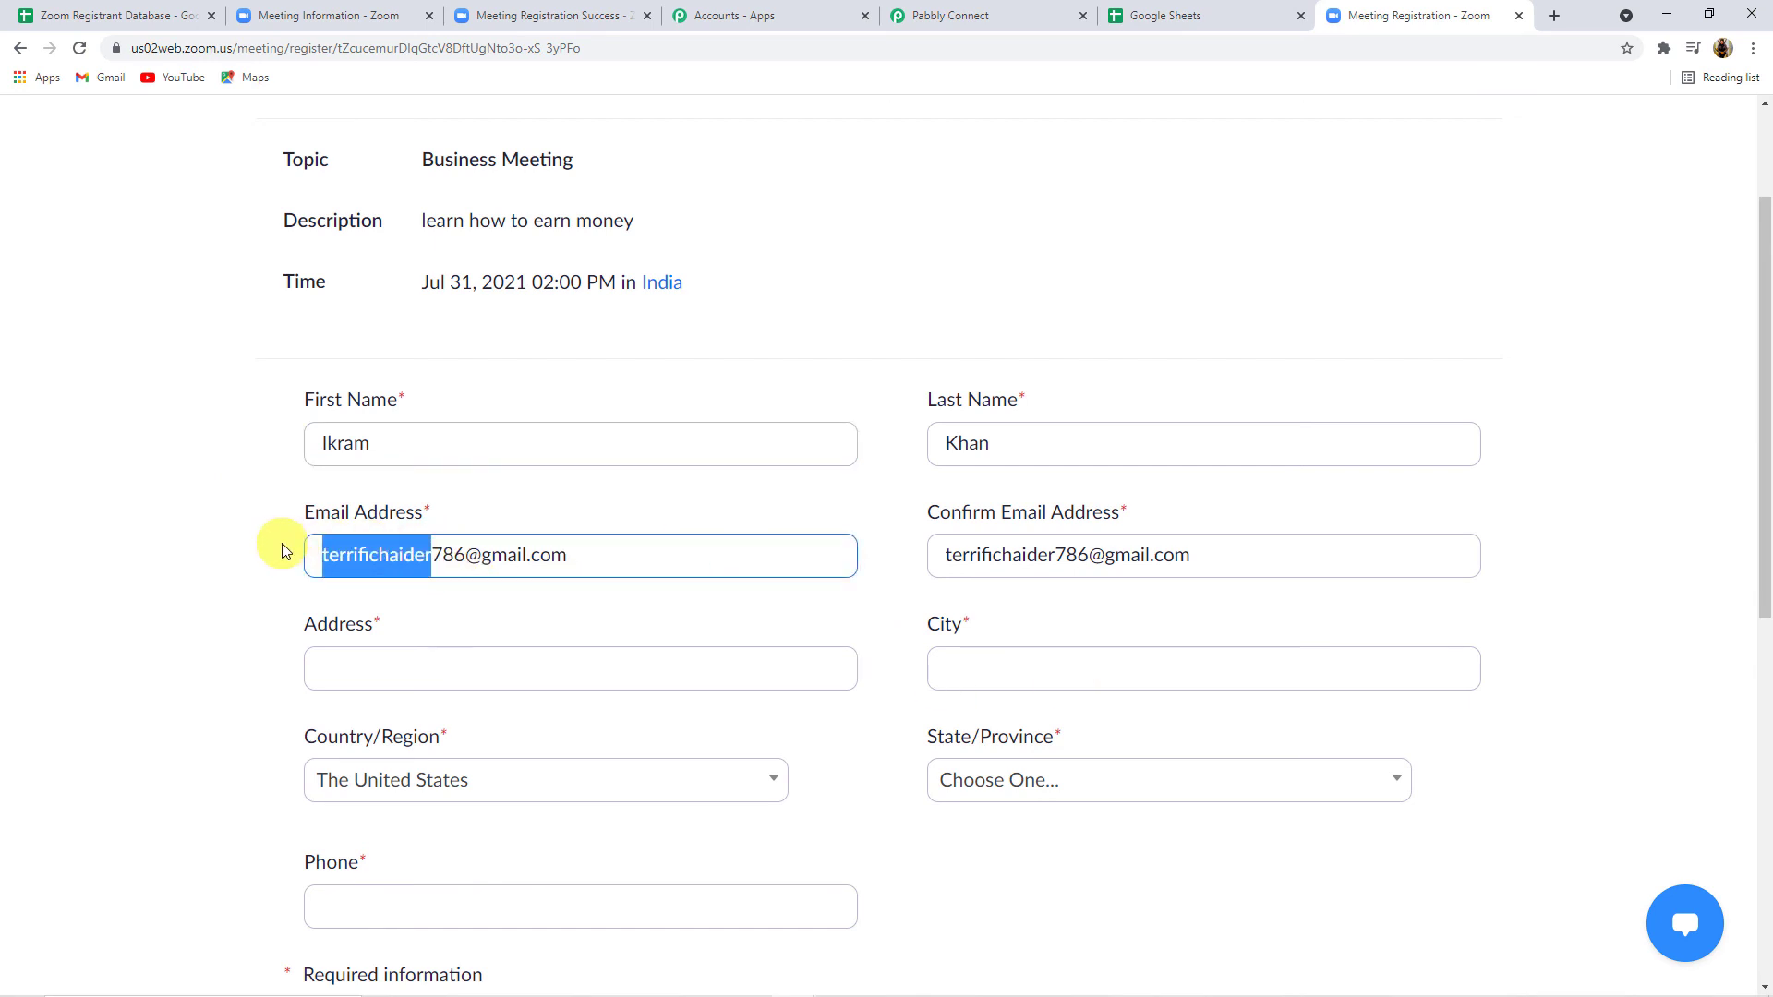
type("ikram")
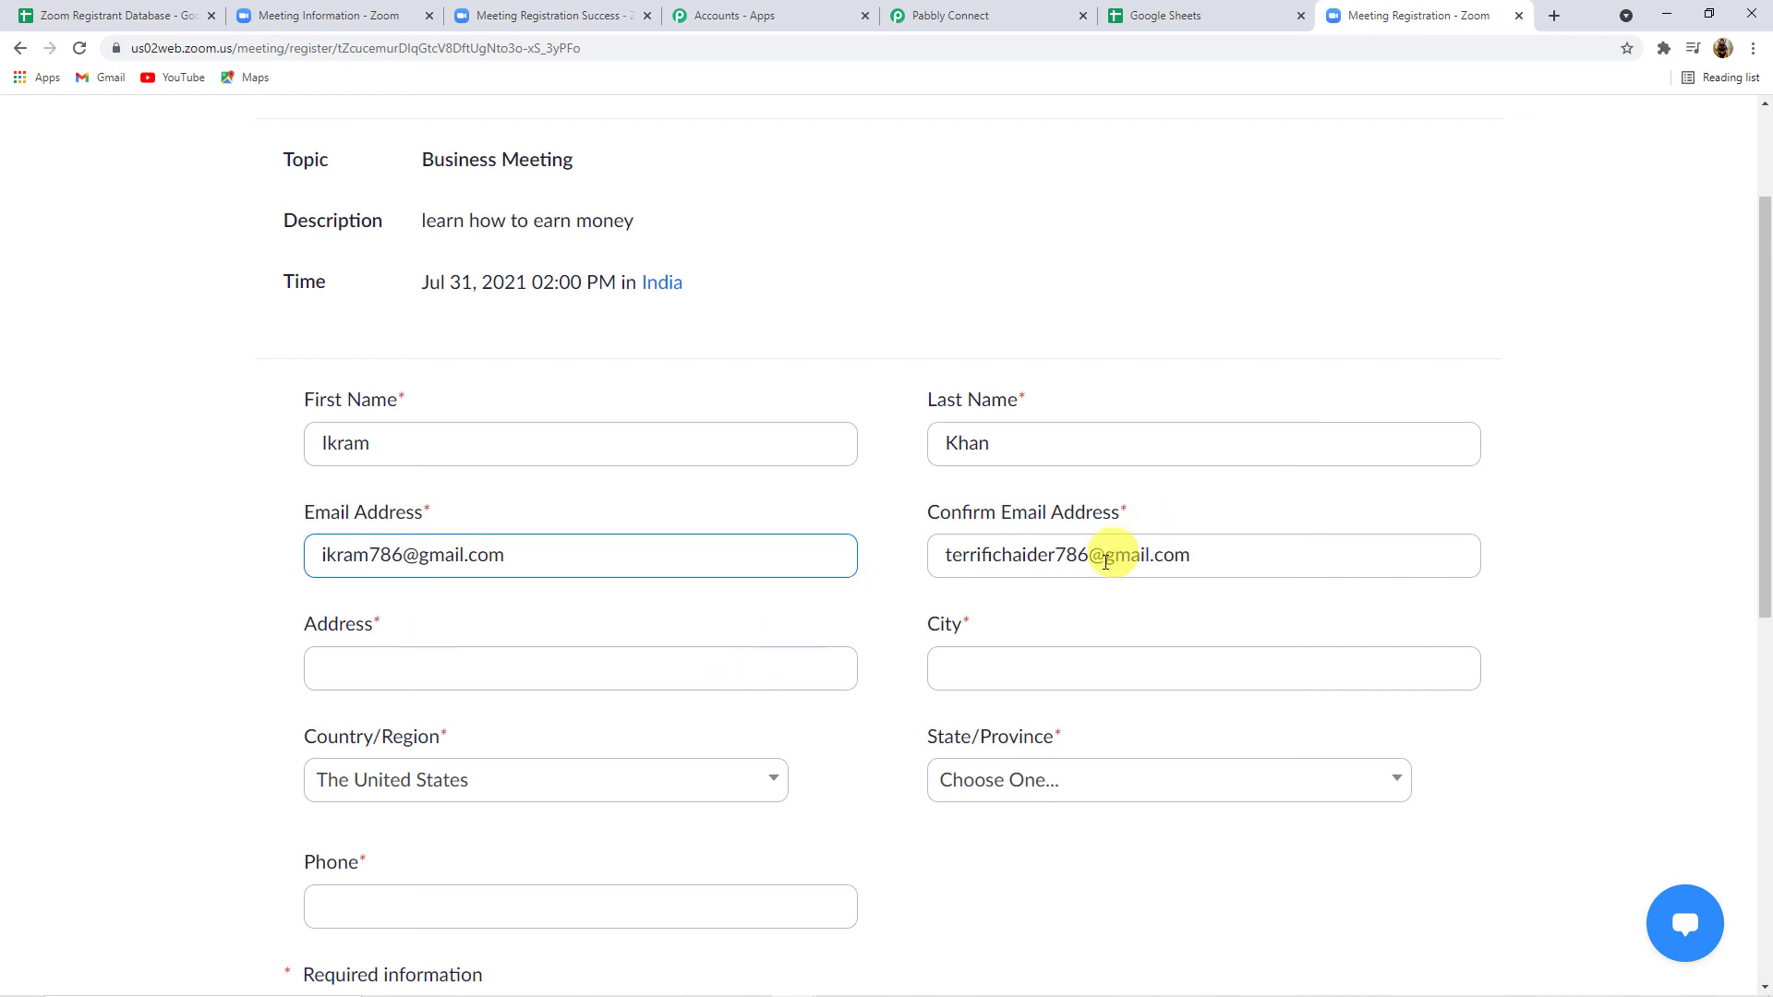
left_click_drag(1055, 558, 845, 570)
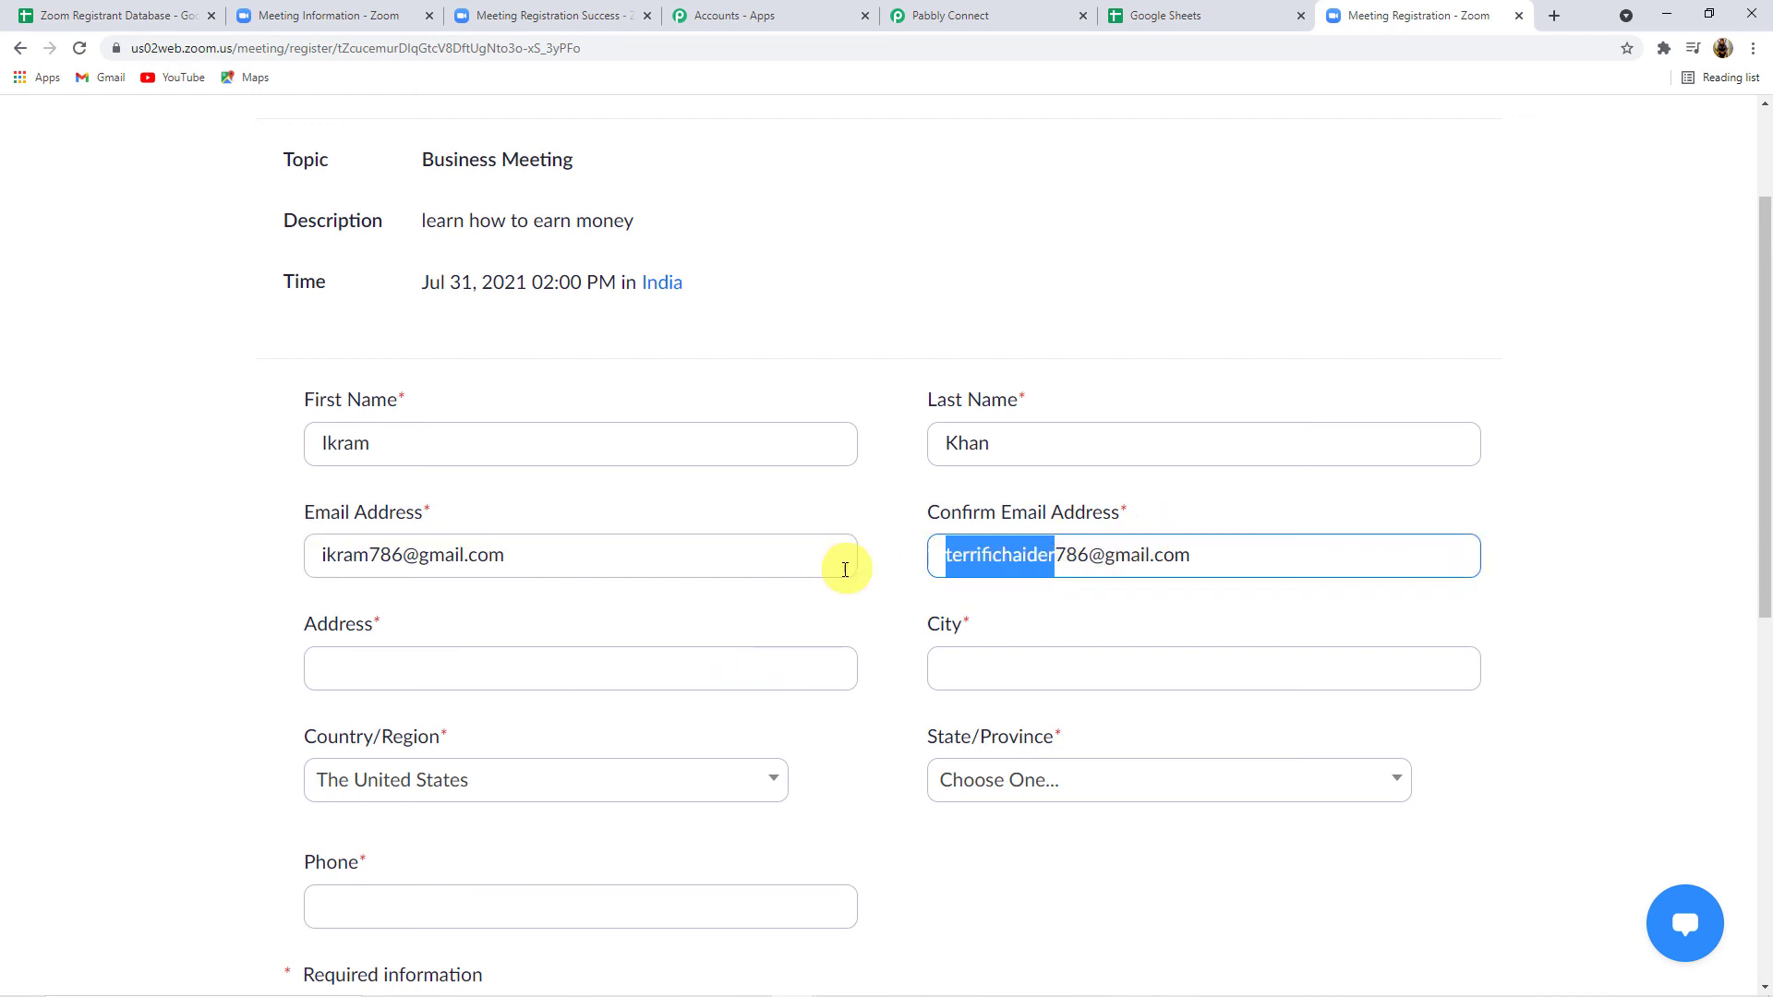
type("ik")
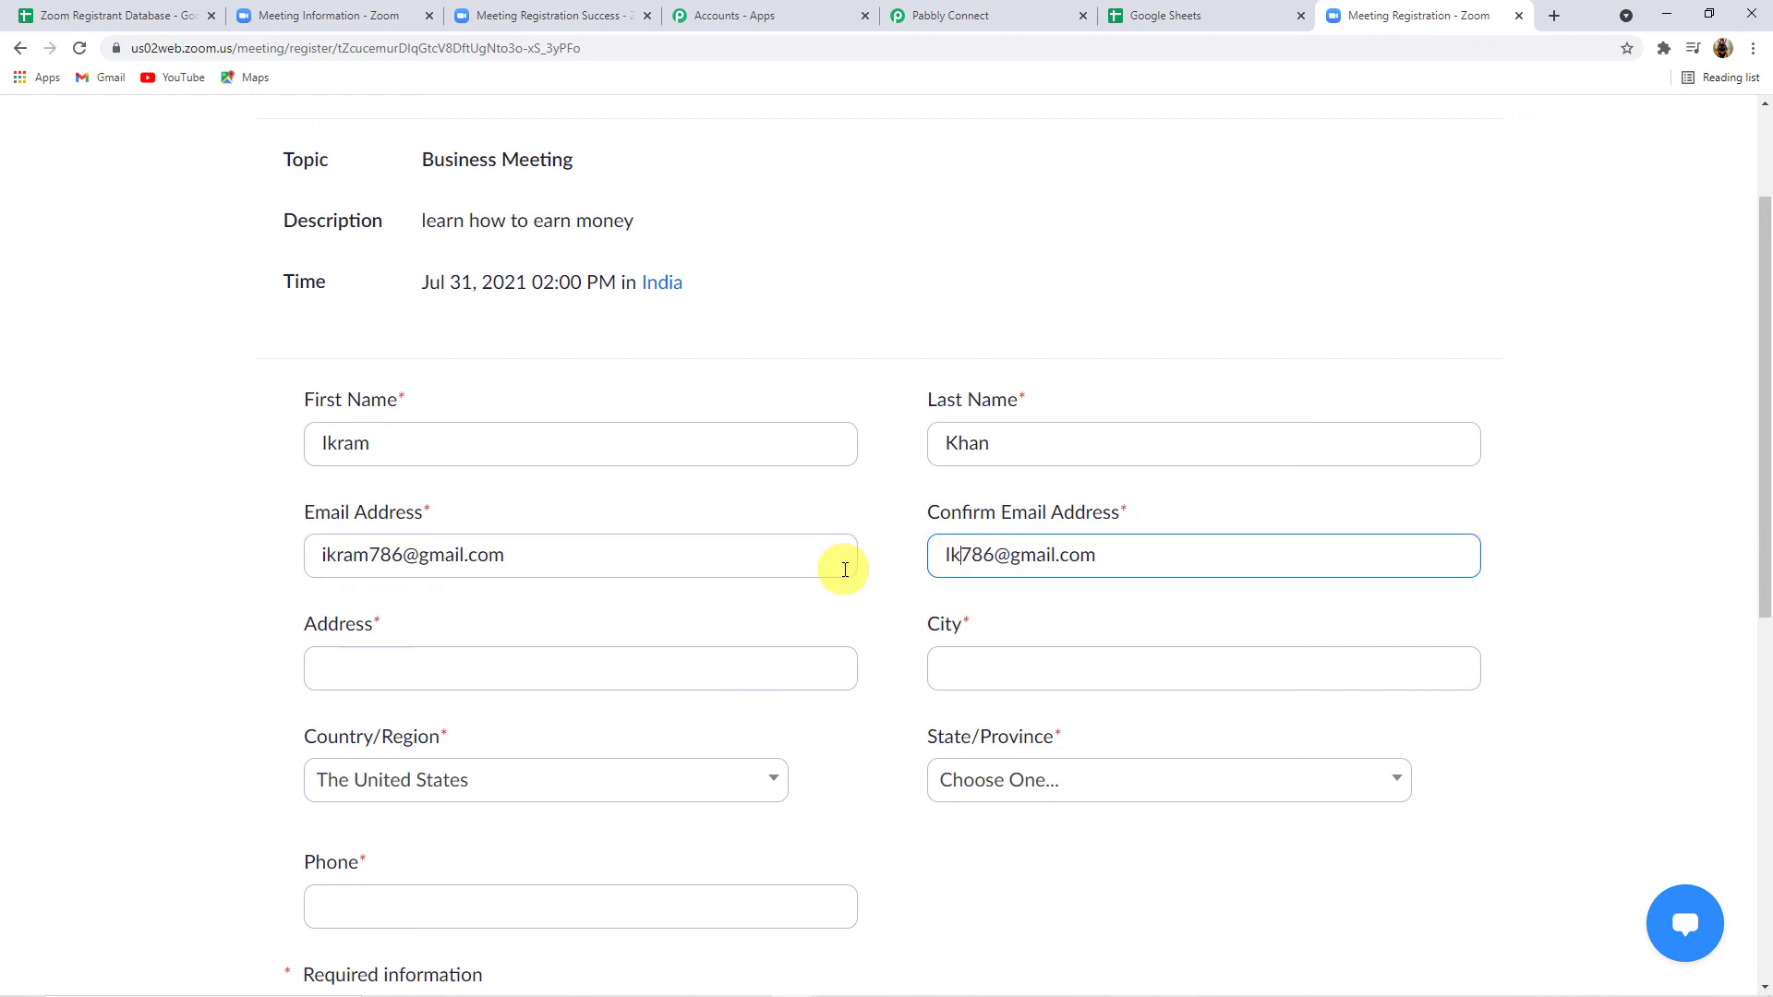
key("BackSpace")
key("BackSpace")
type("ikra")
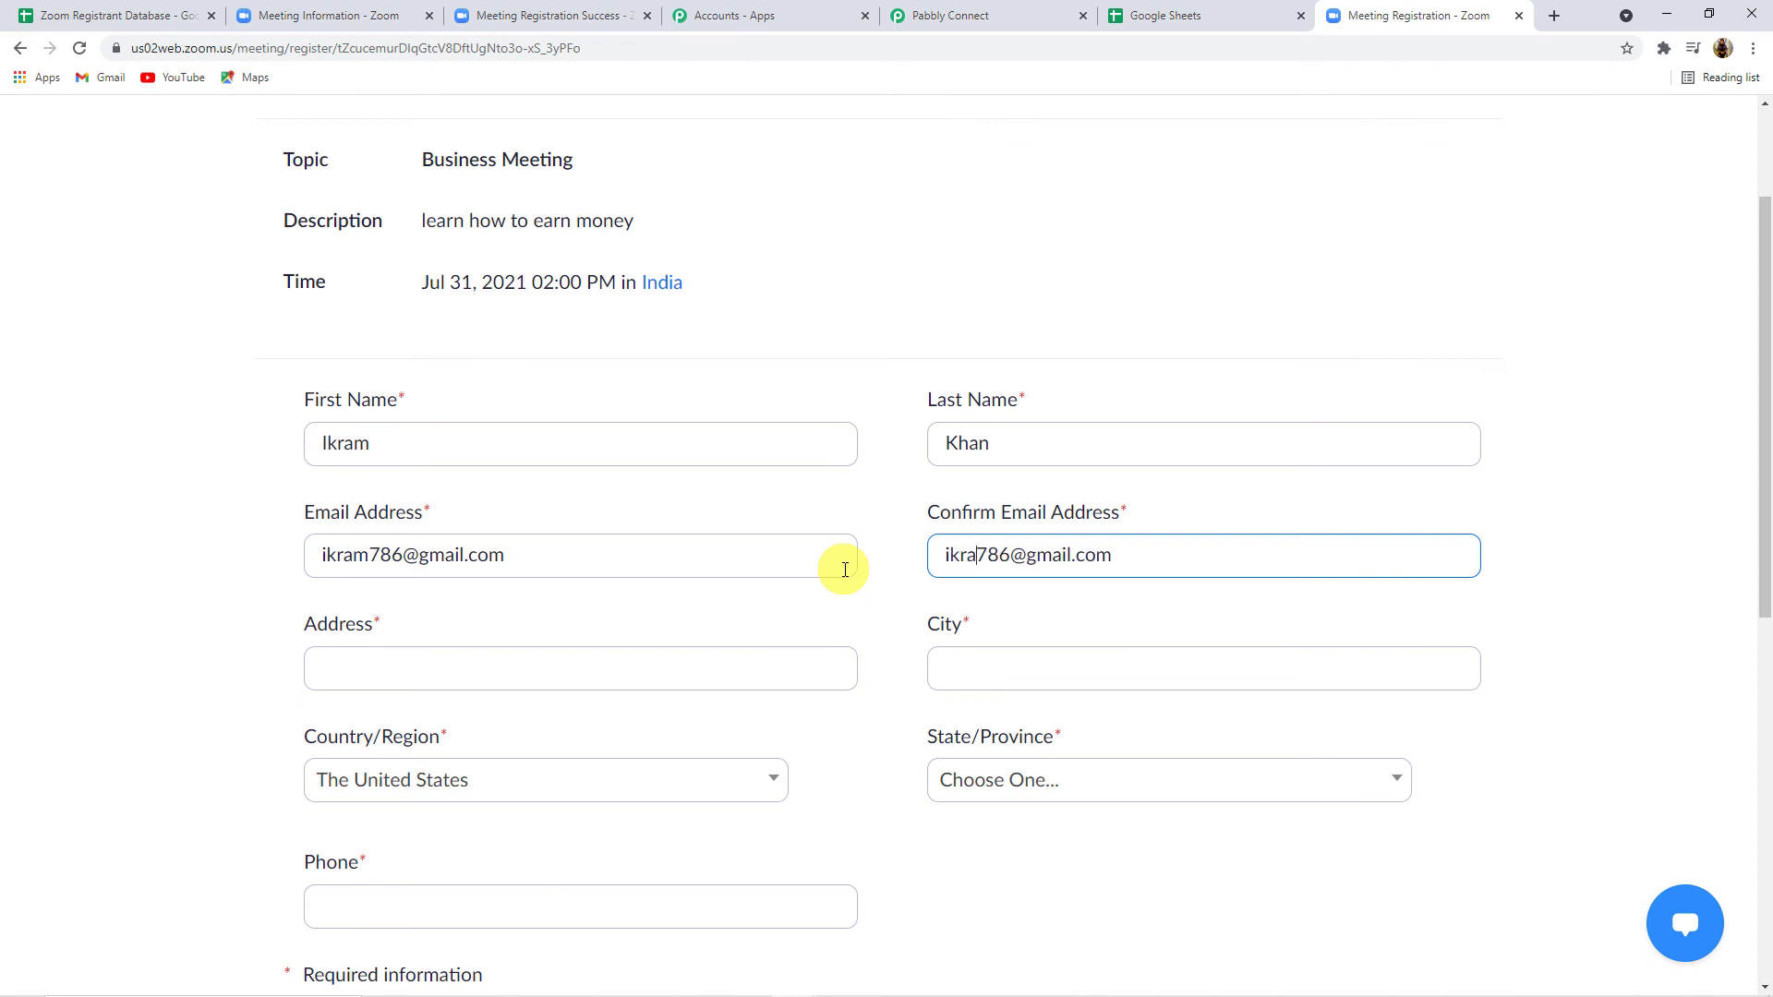
type("m")
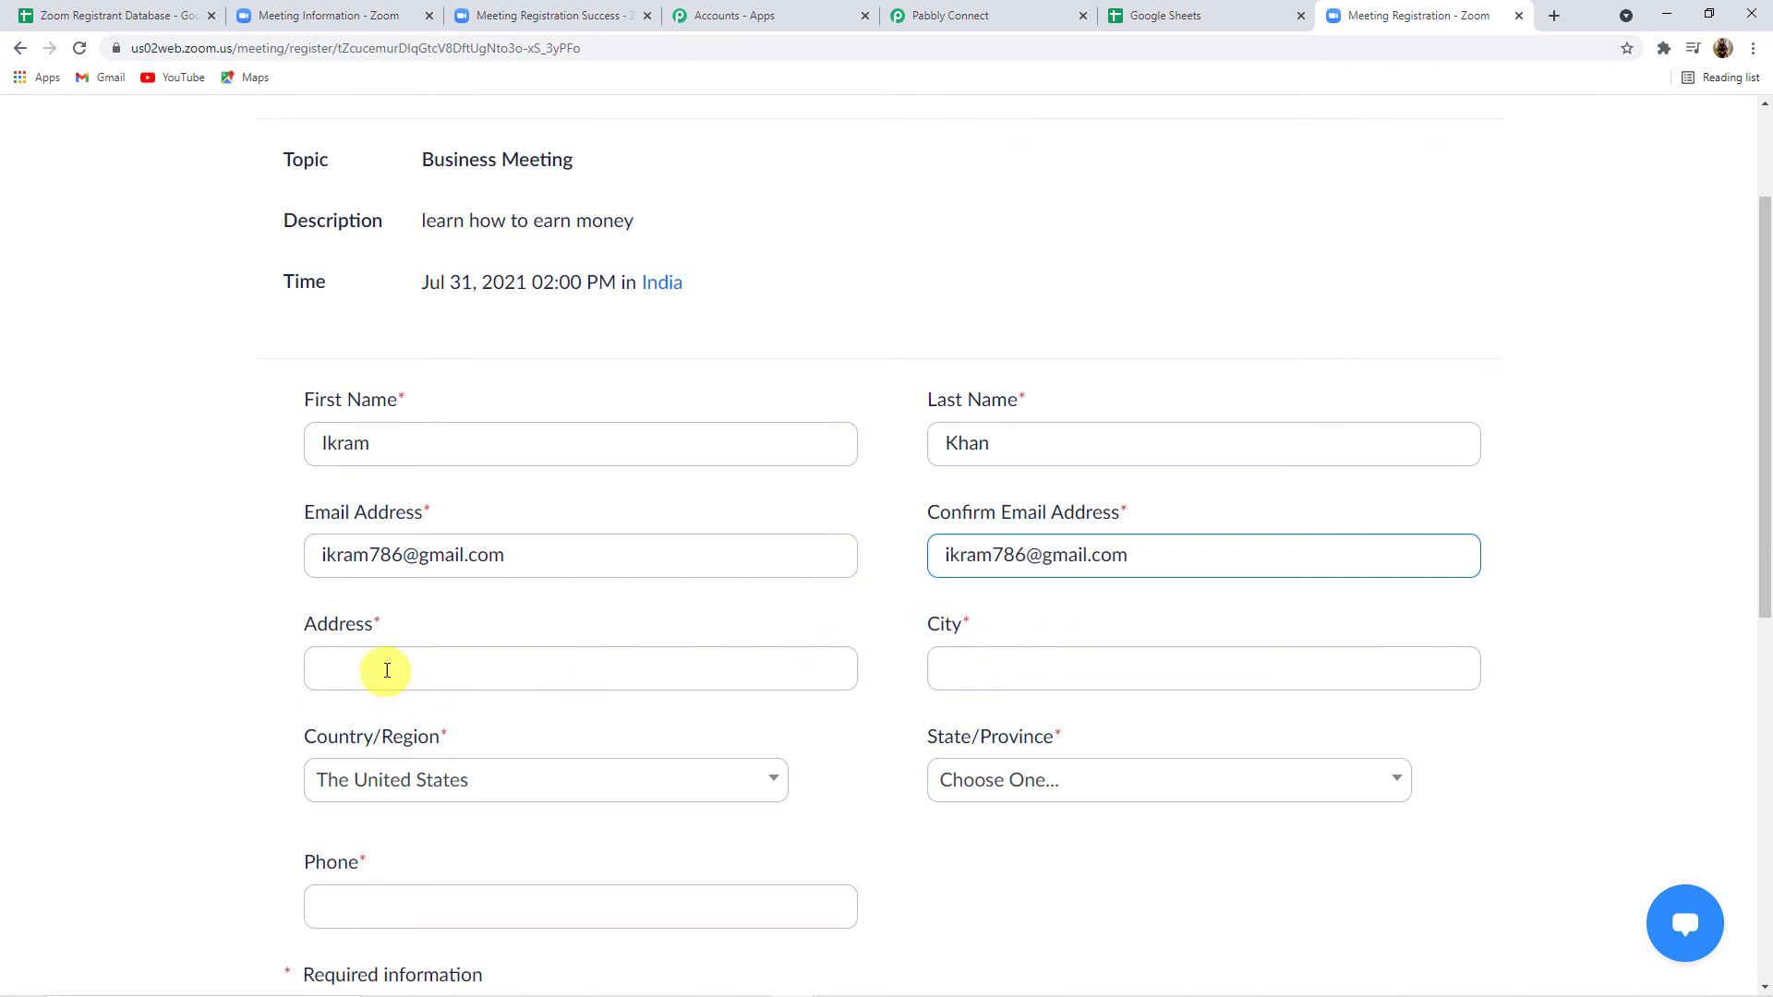
Fill in the registrant's street address and the city Bhopal
left_click(388, 669)
type("Kohe Fikz")
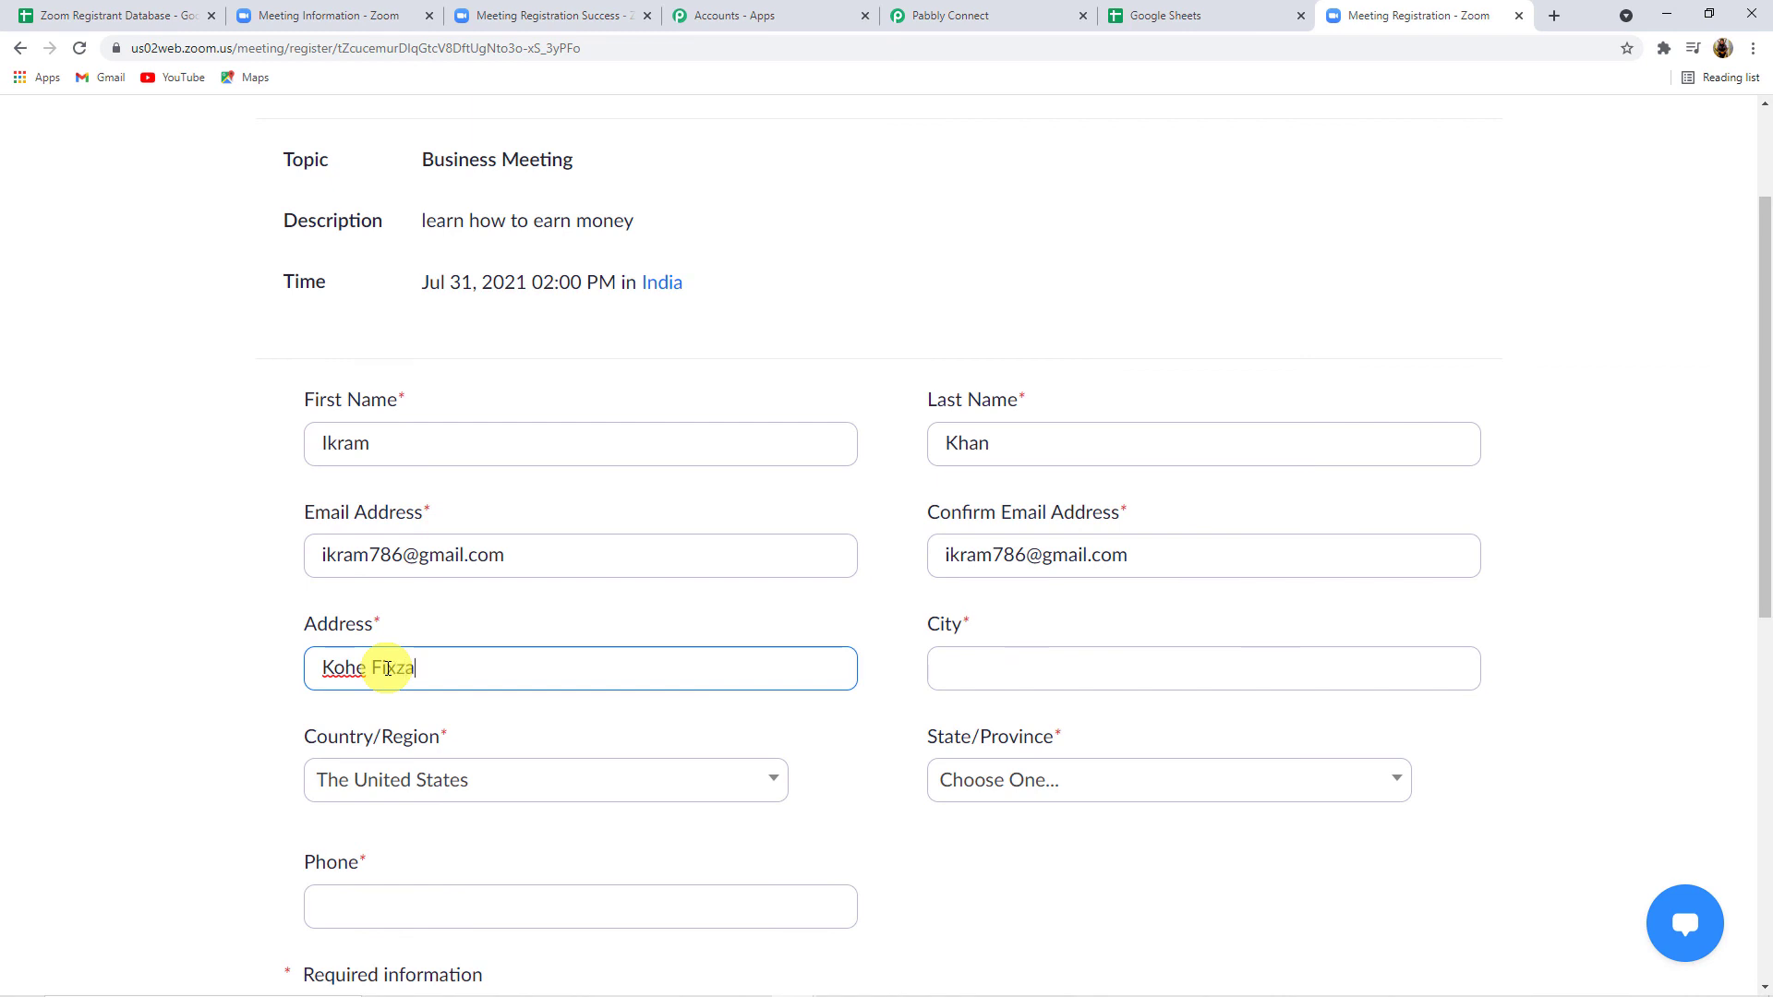
key("BackSpace")
key("BackSpace")
type("ZA")
left_click(1017, 654)
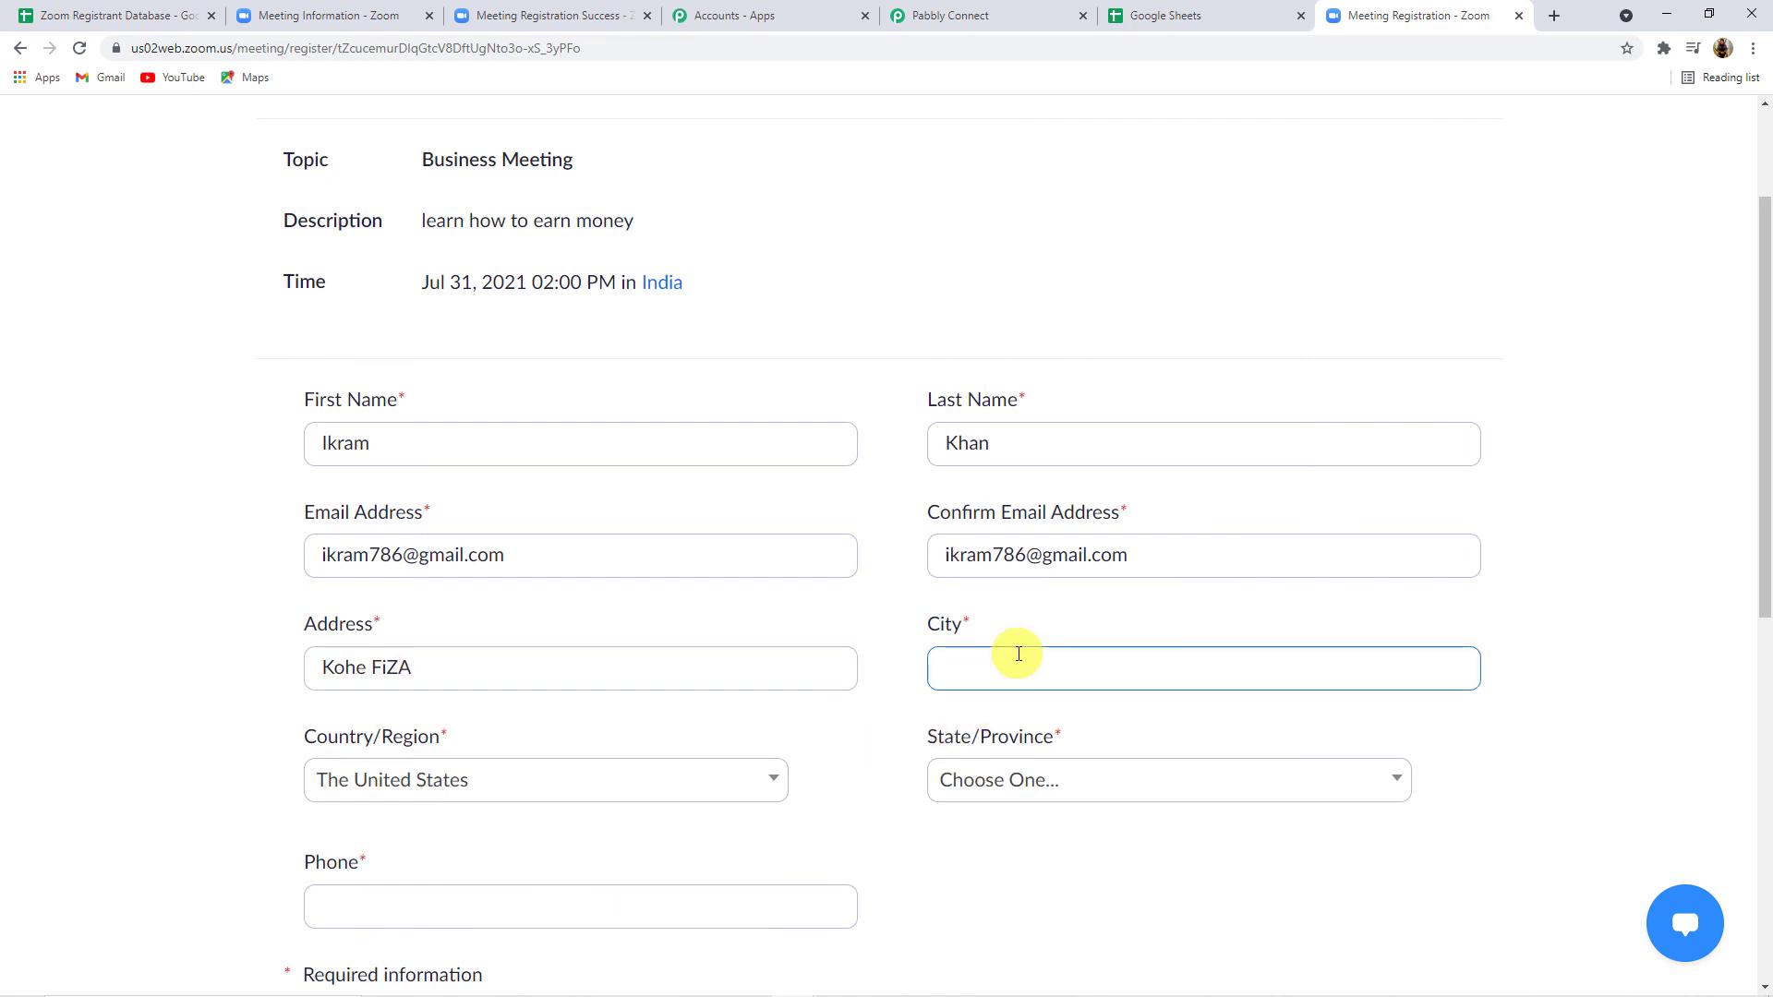
type("bHOPA")
key("BackSpace")
key("BackSpace")
key("BackSpace")
Select India as the country and enter the registrant's phone number
scroll(1017, 661, "down", 2)
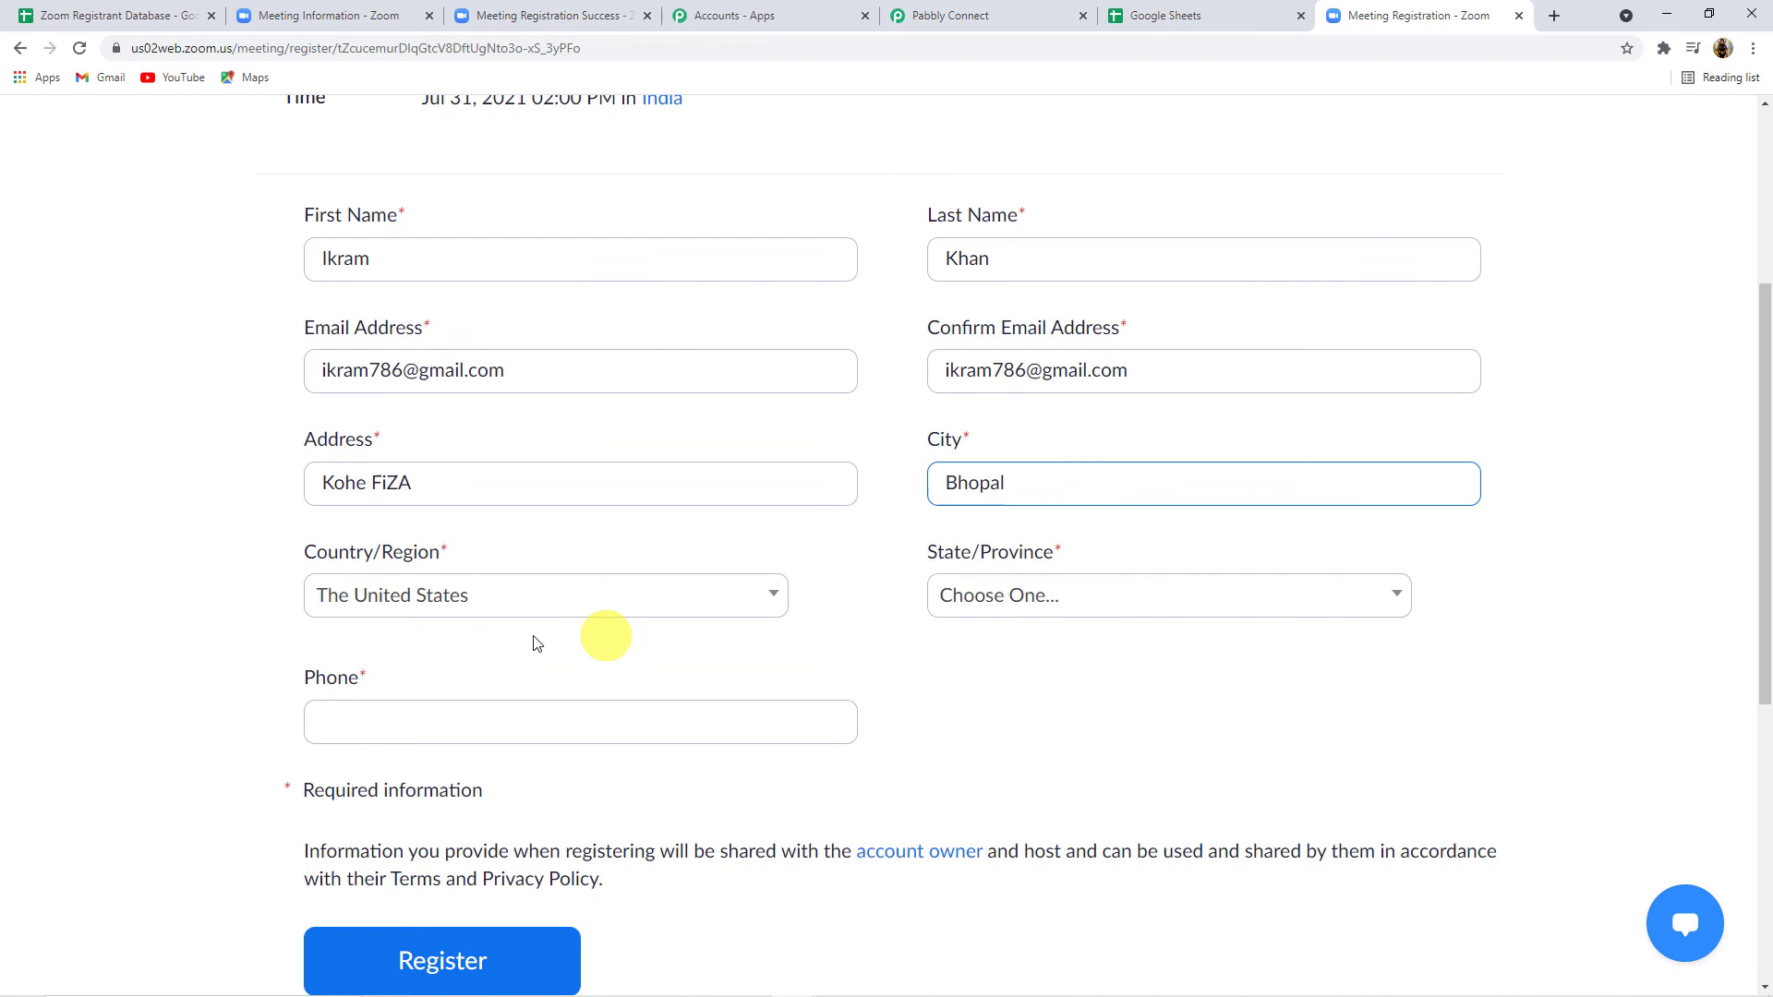
left_click(475, 599)
left_click(418, 646)
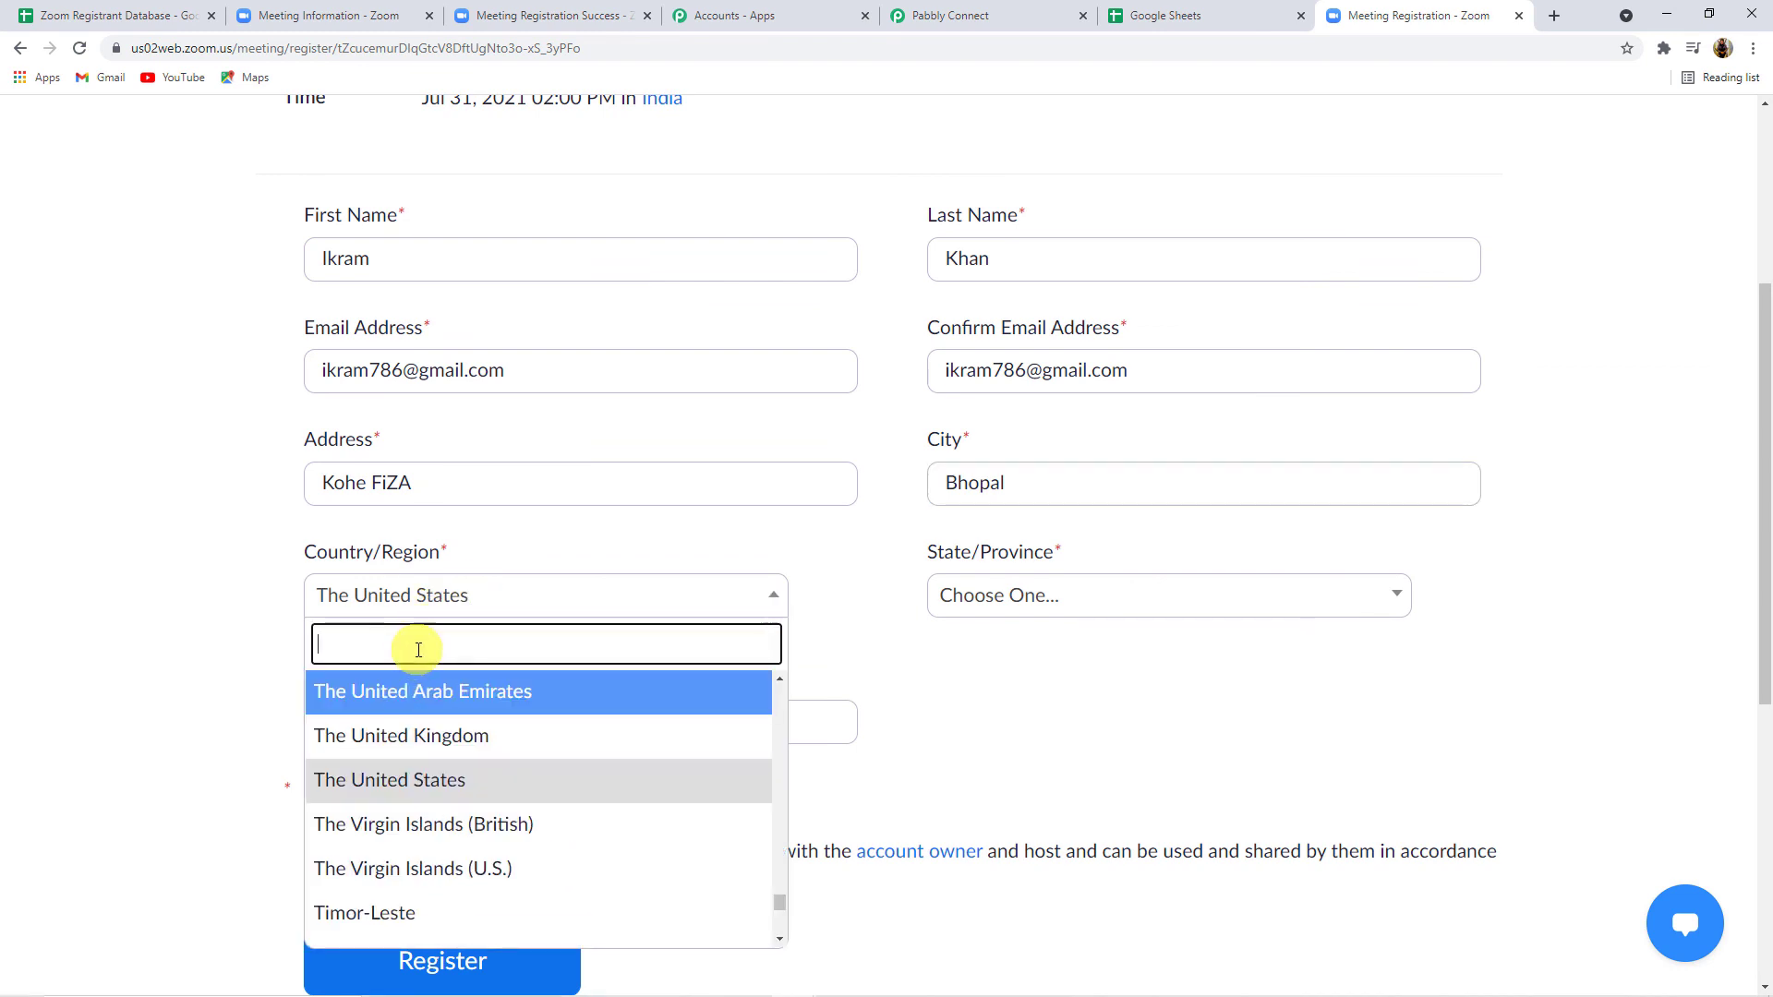
type("ind")
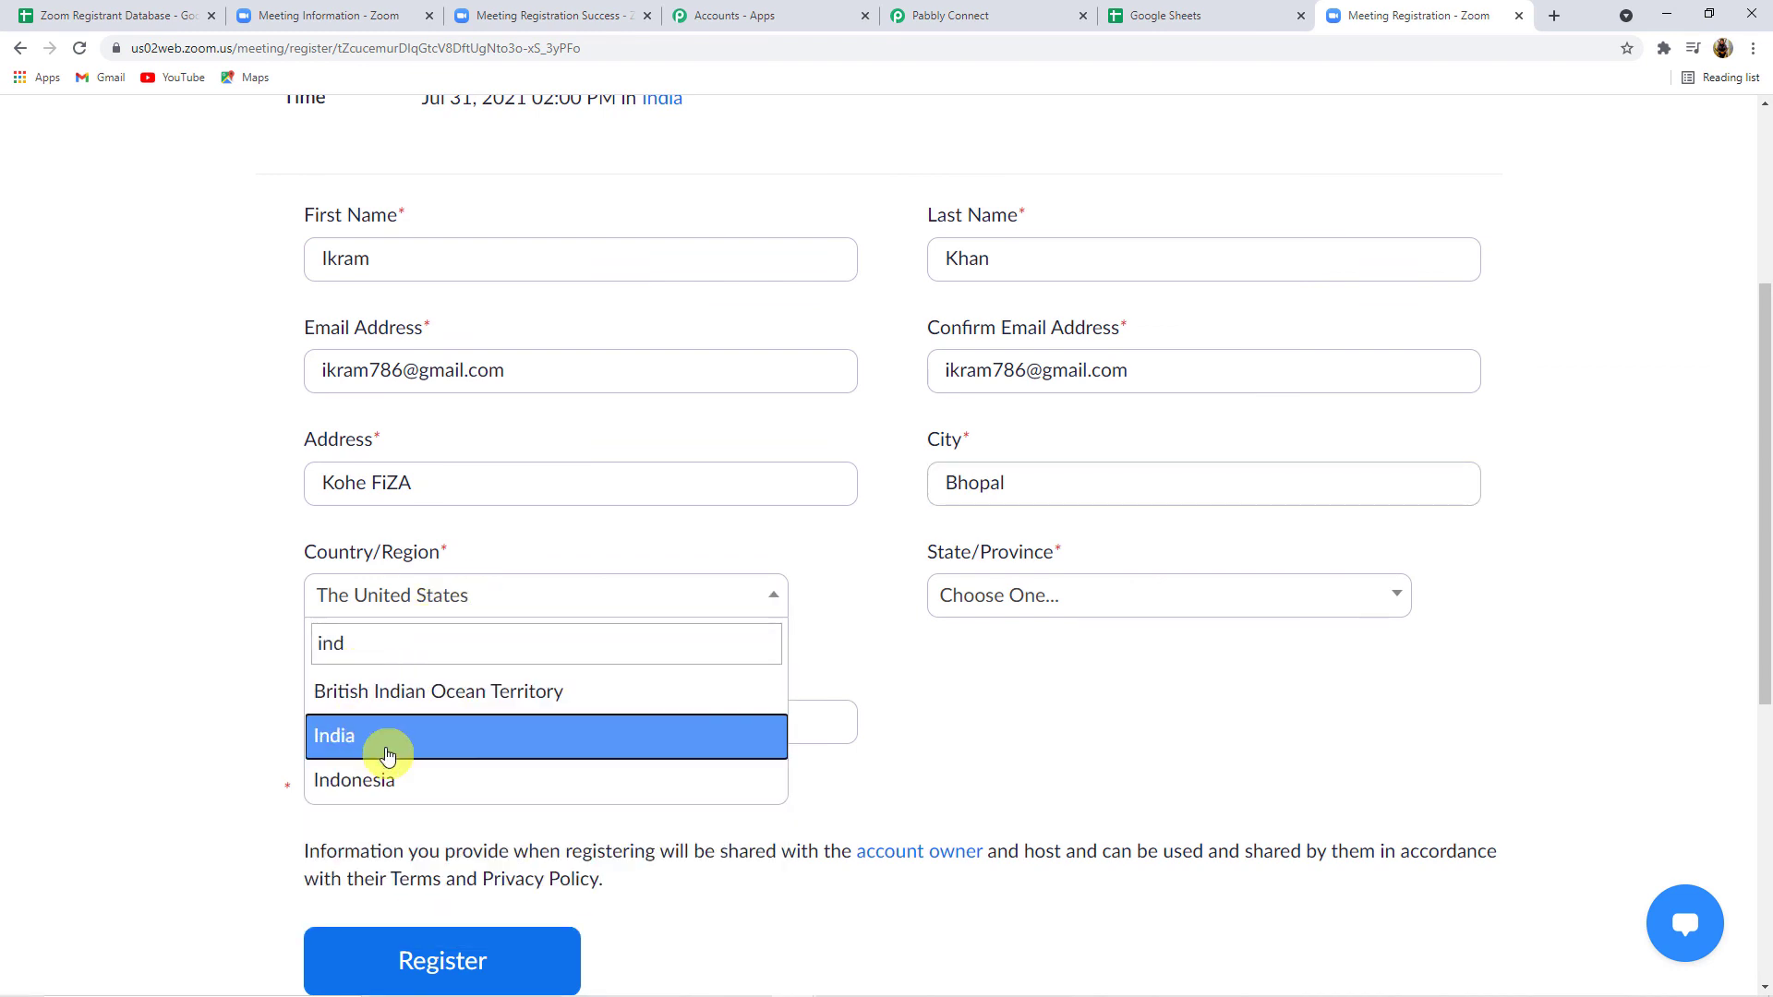
left_click(388, 733)
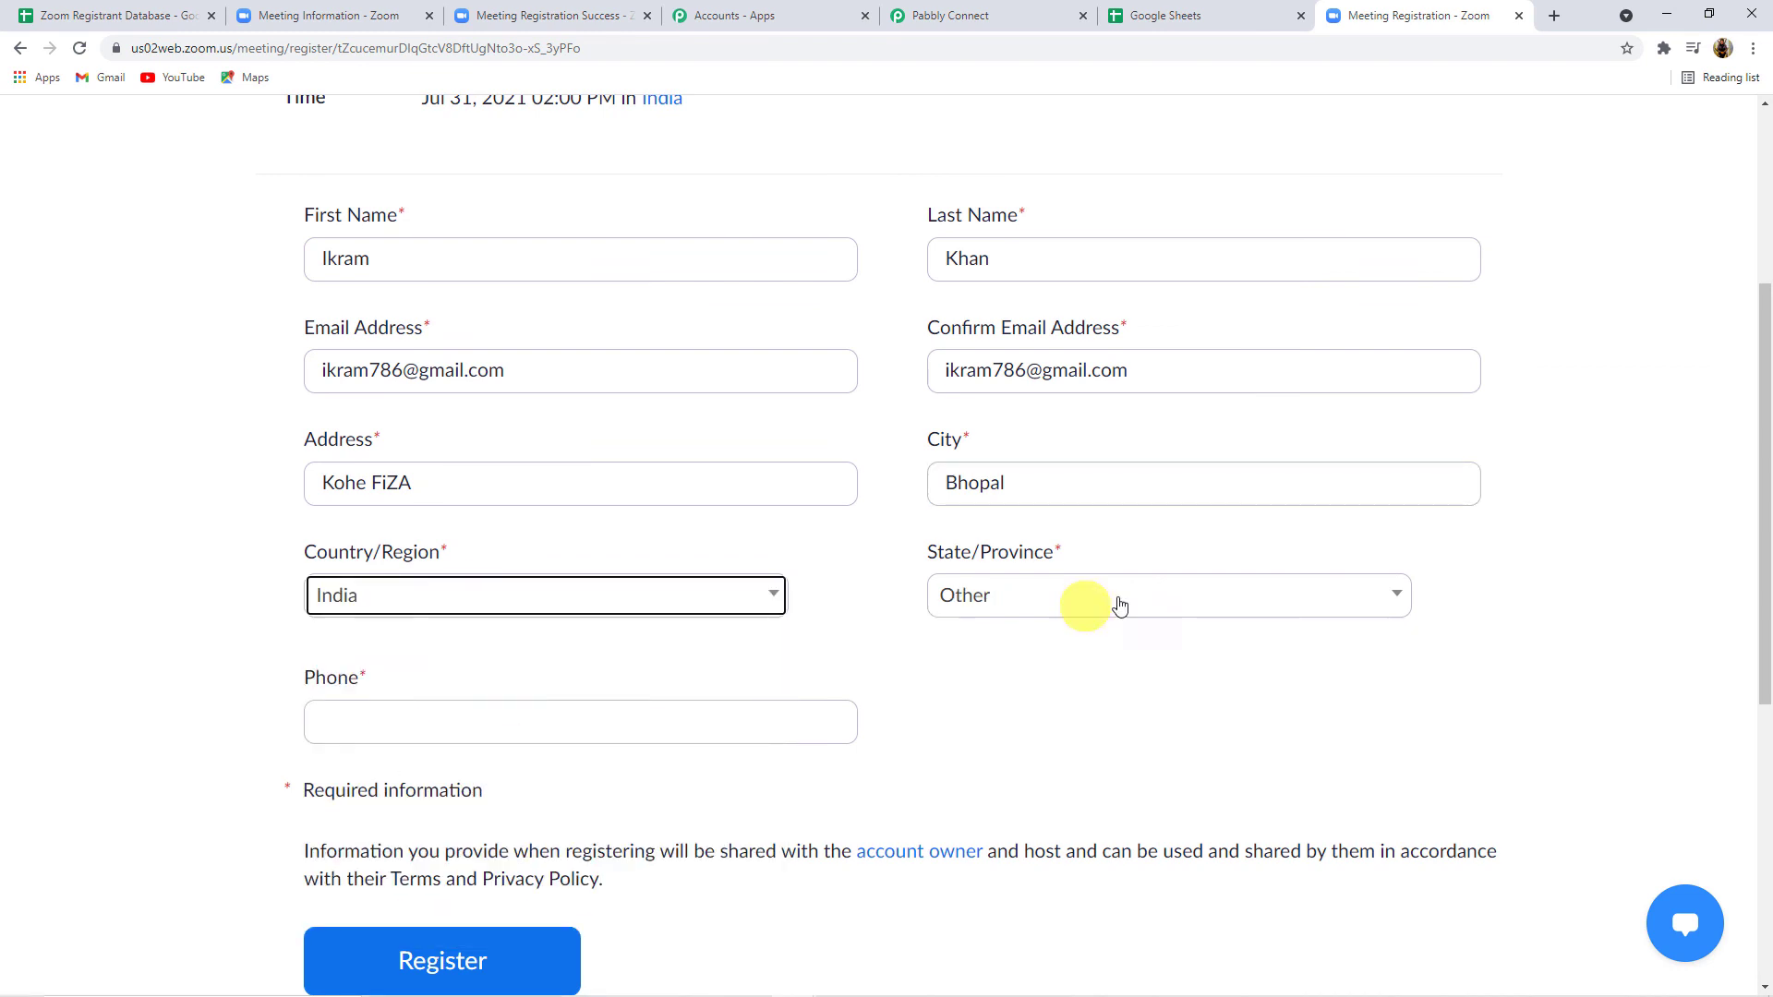
left_click(401, 719)
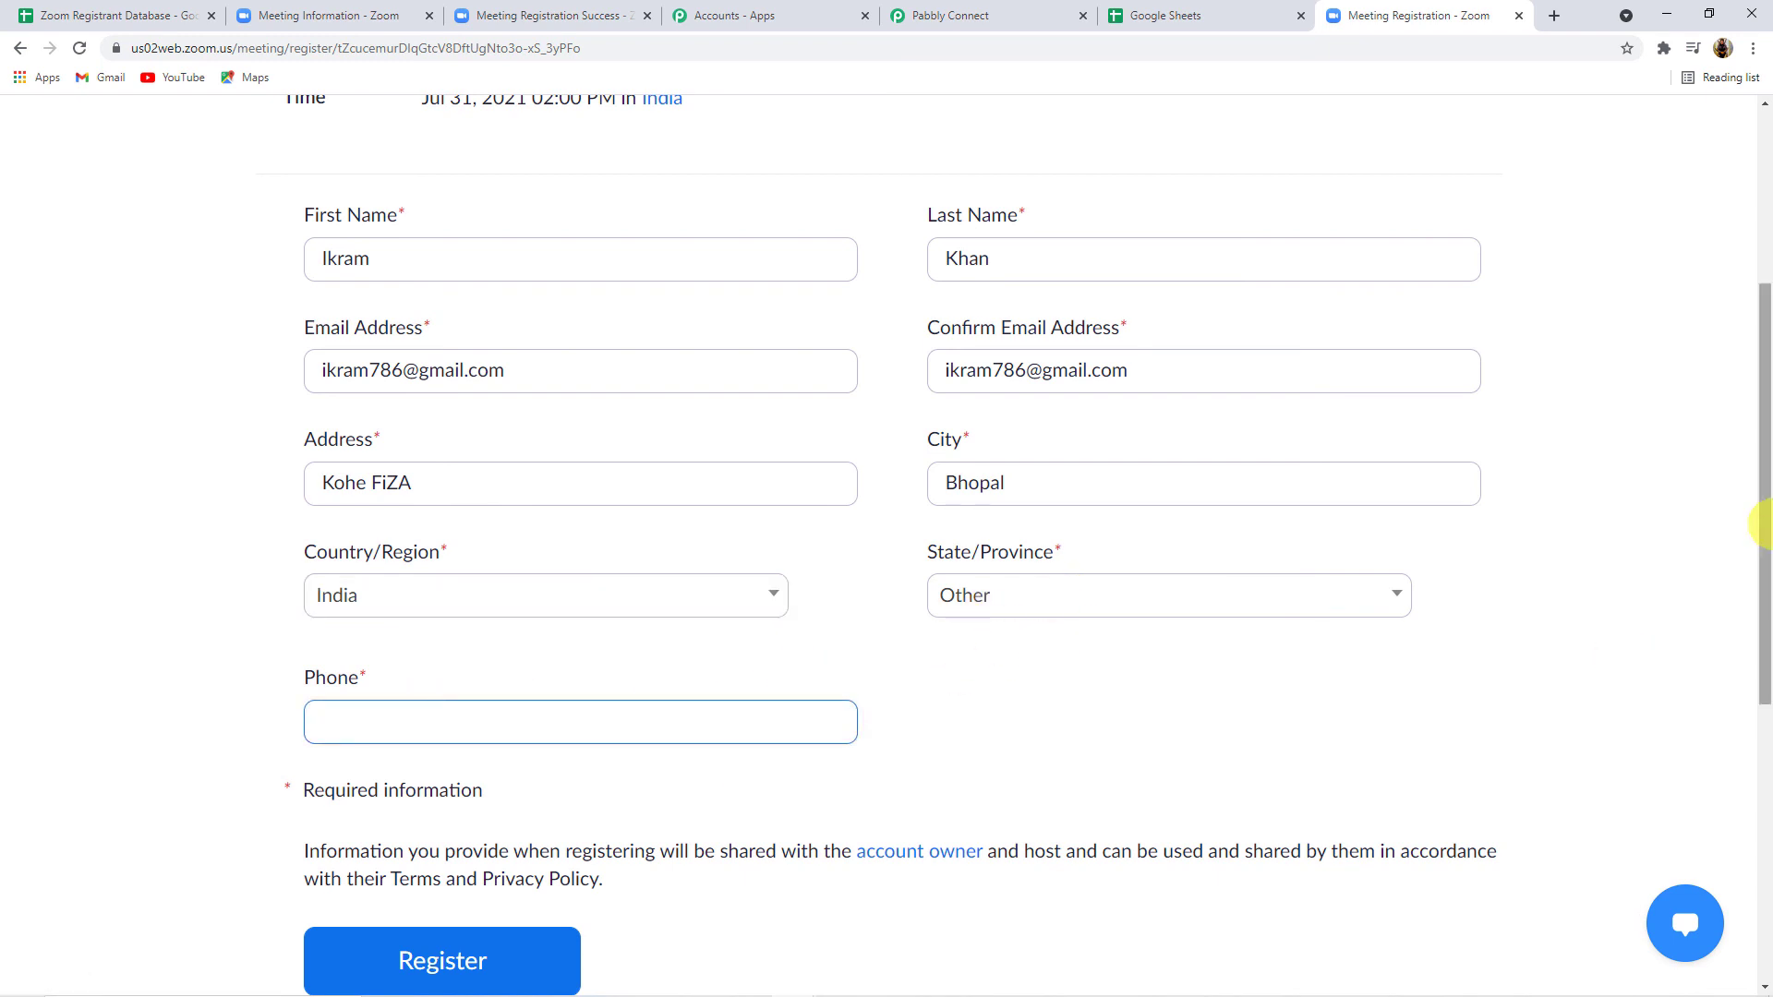
type("5656565656")
scroll(673, 745, "down", 2)
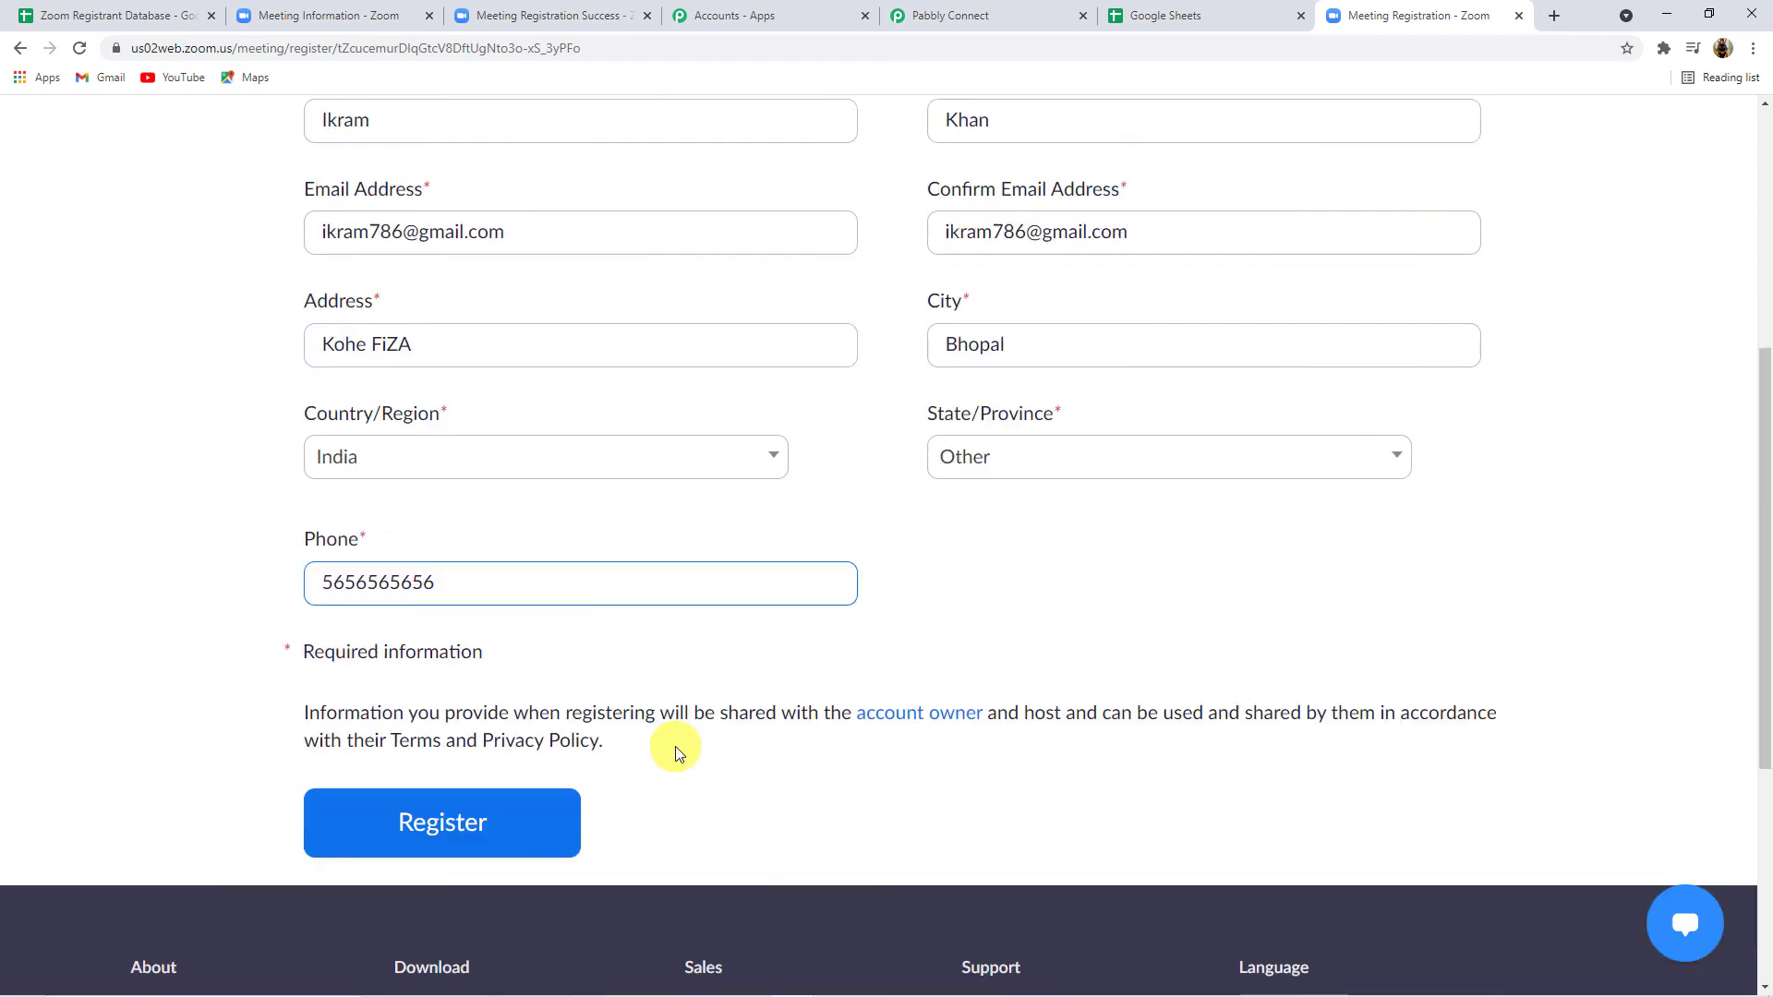
Register for the Business Meeting, then check the new row in the registrant database sheet
left_click(497, 781)
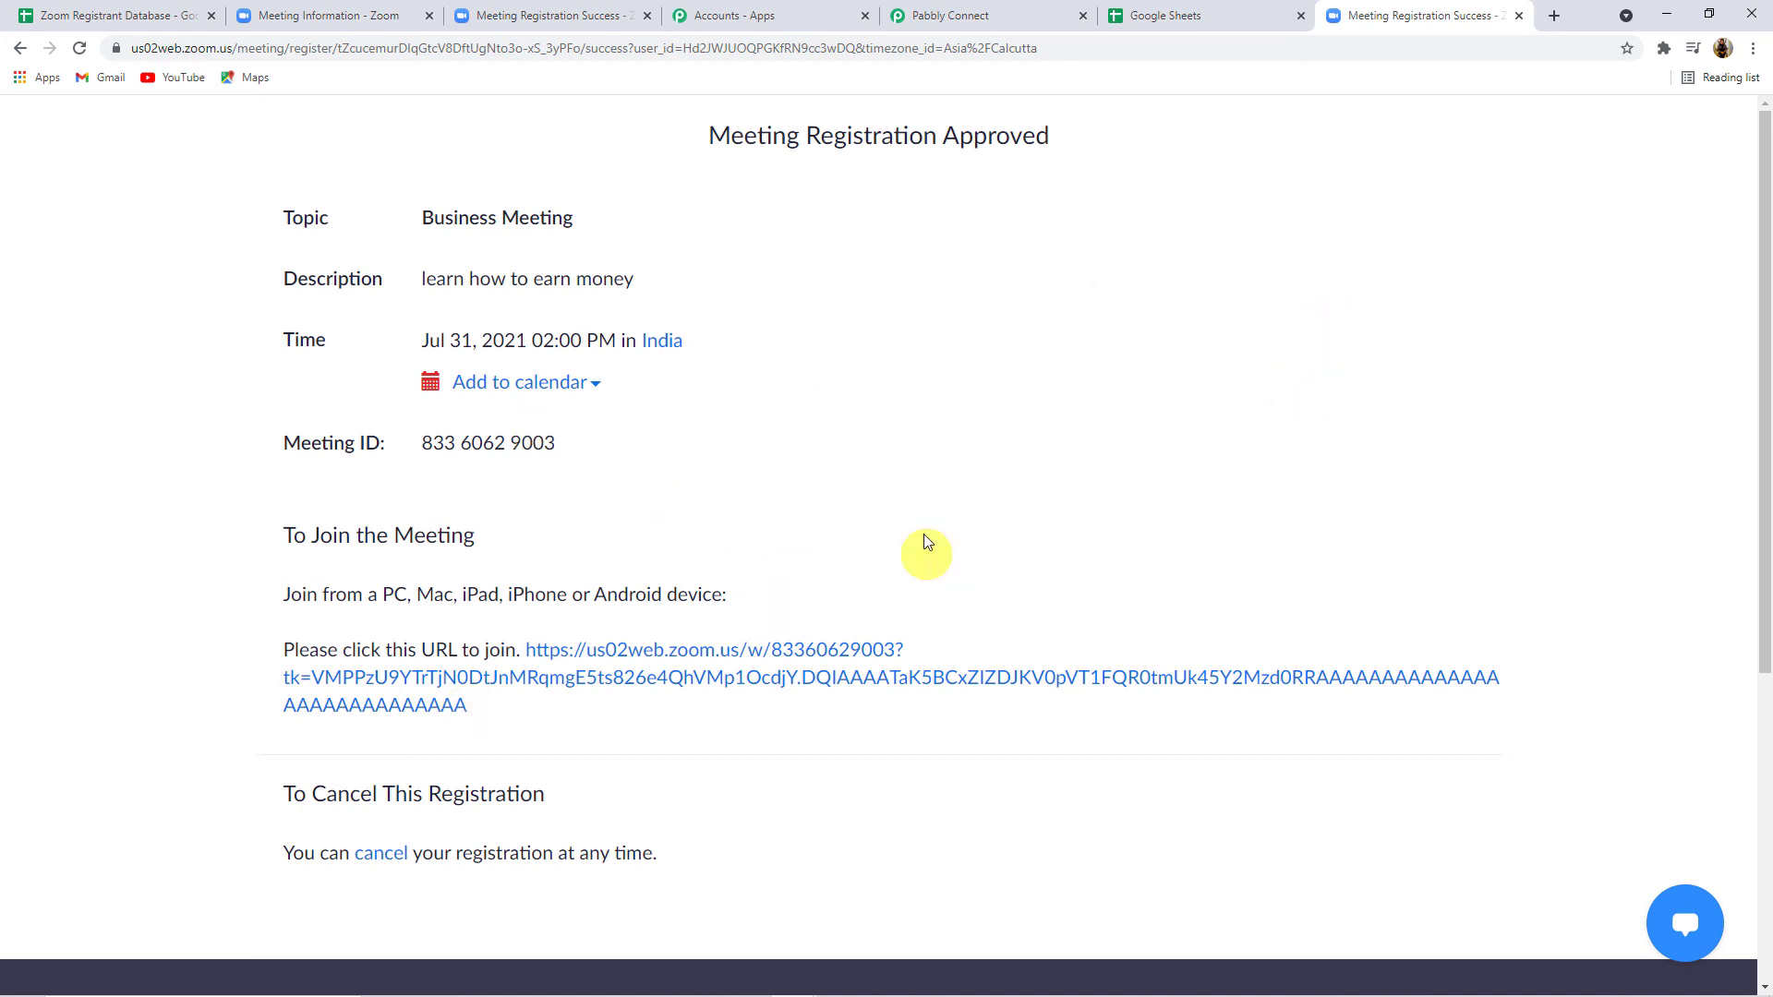
left_click(134, 17)
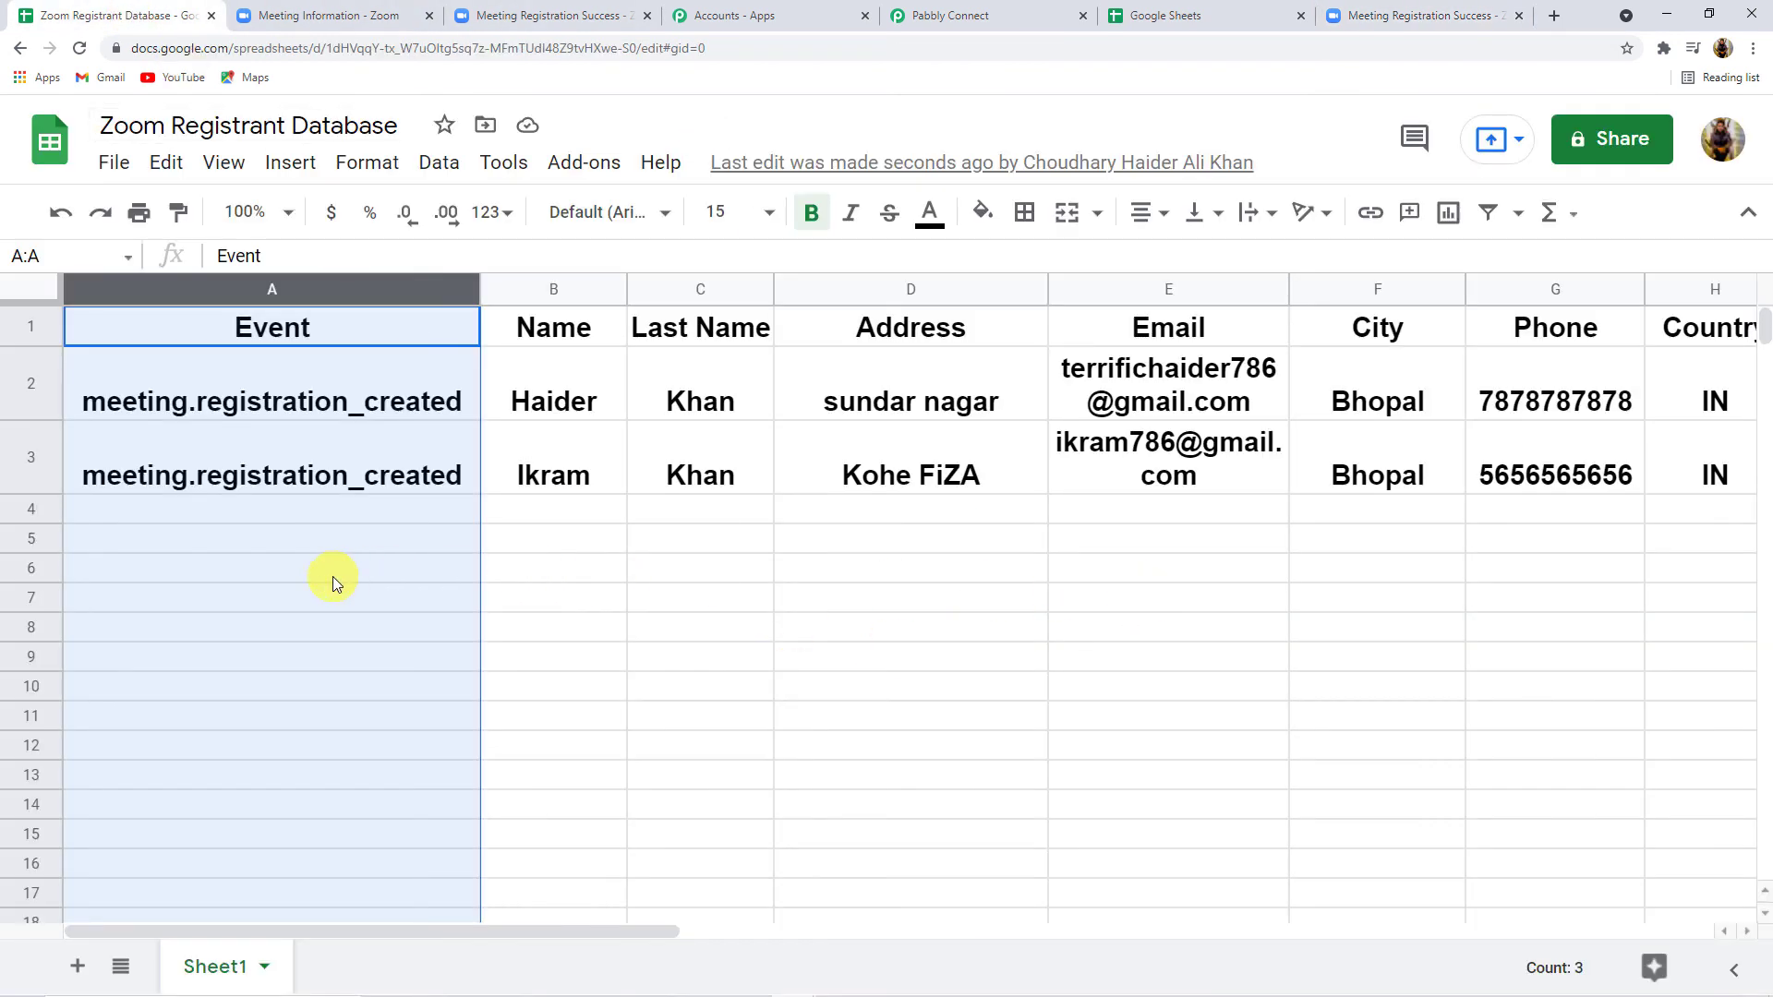
left_click(672, 572)
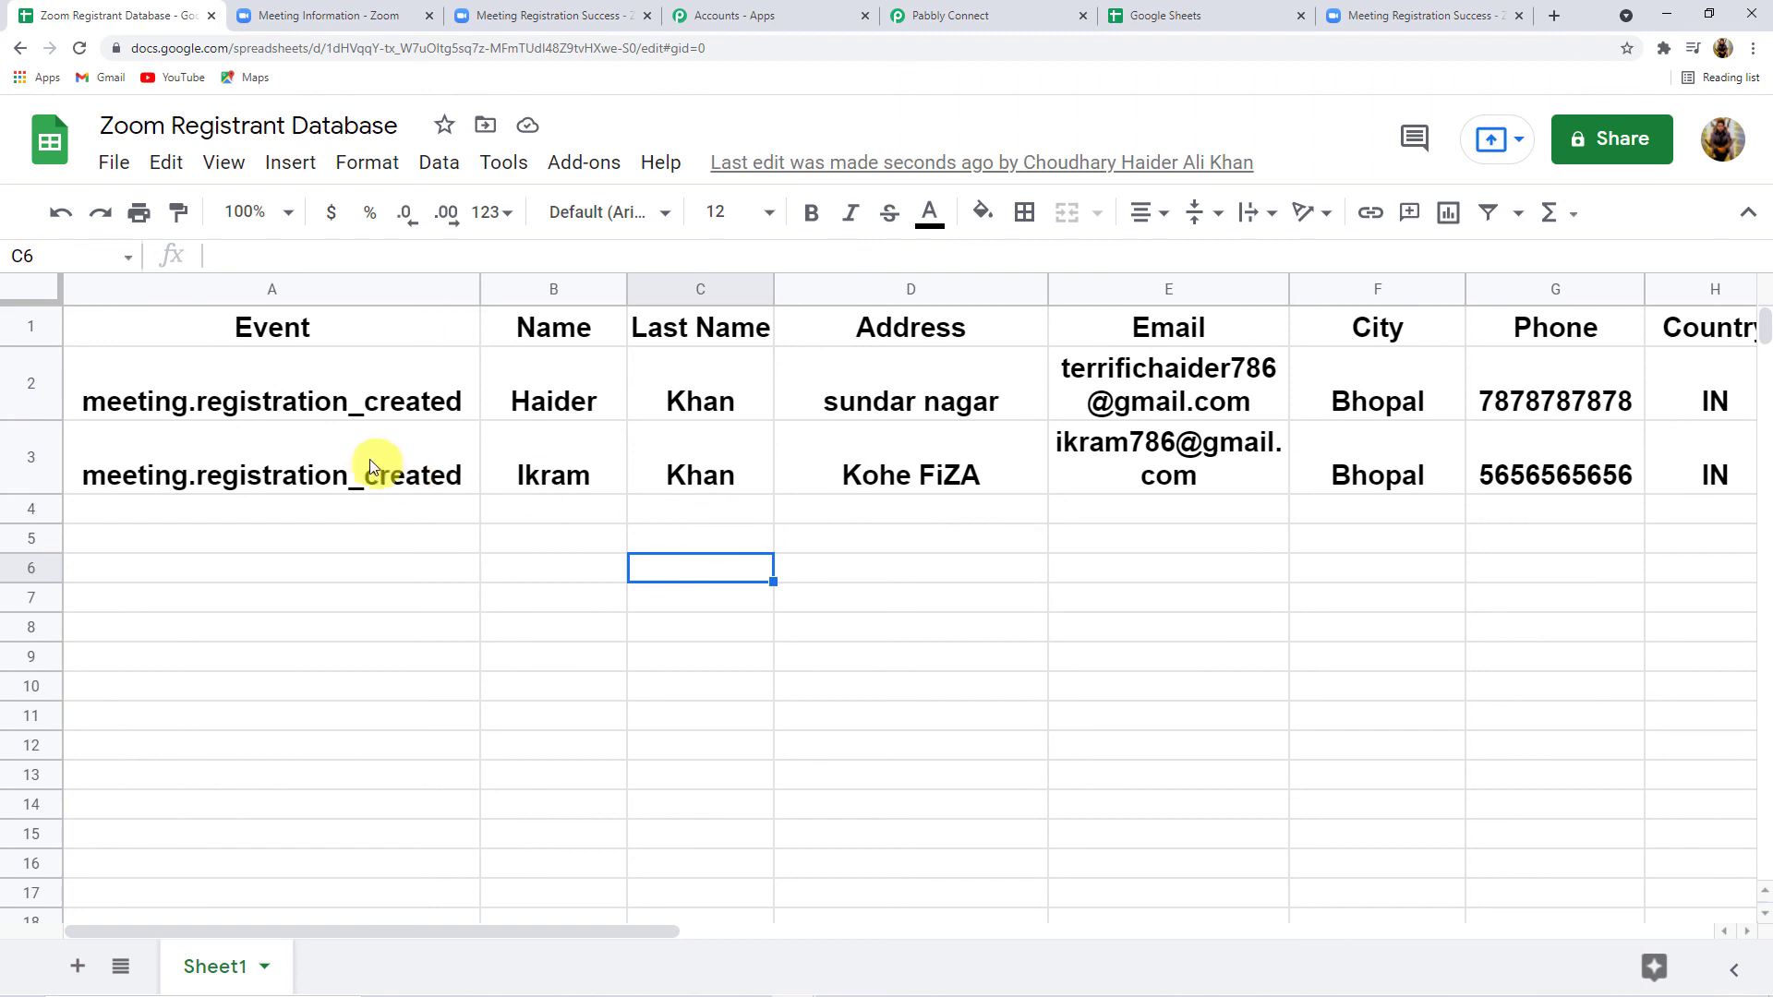
left_click(558, 474)
left_click(698, 473)
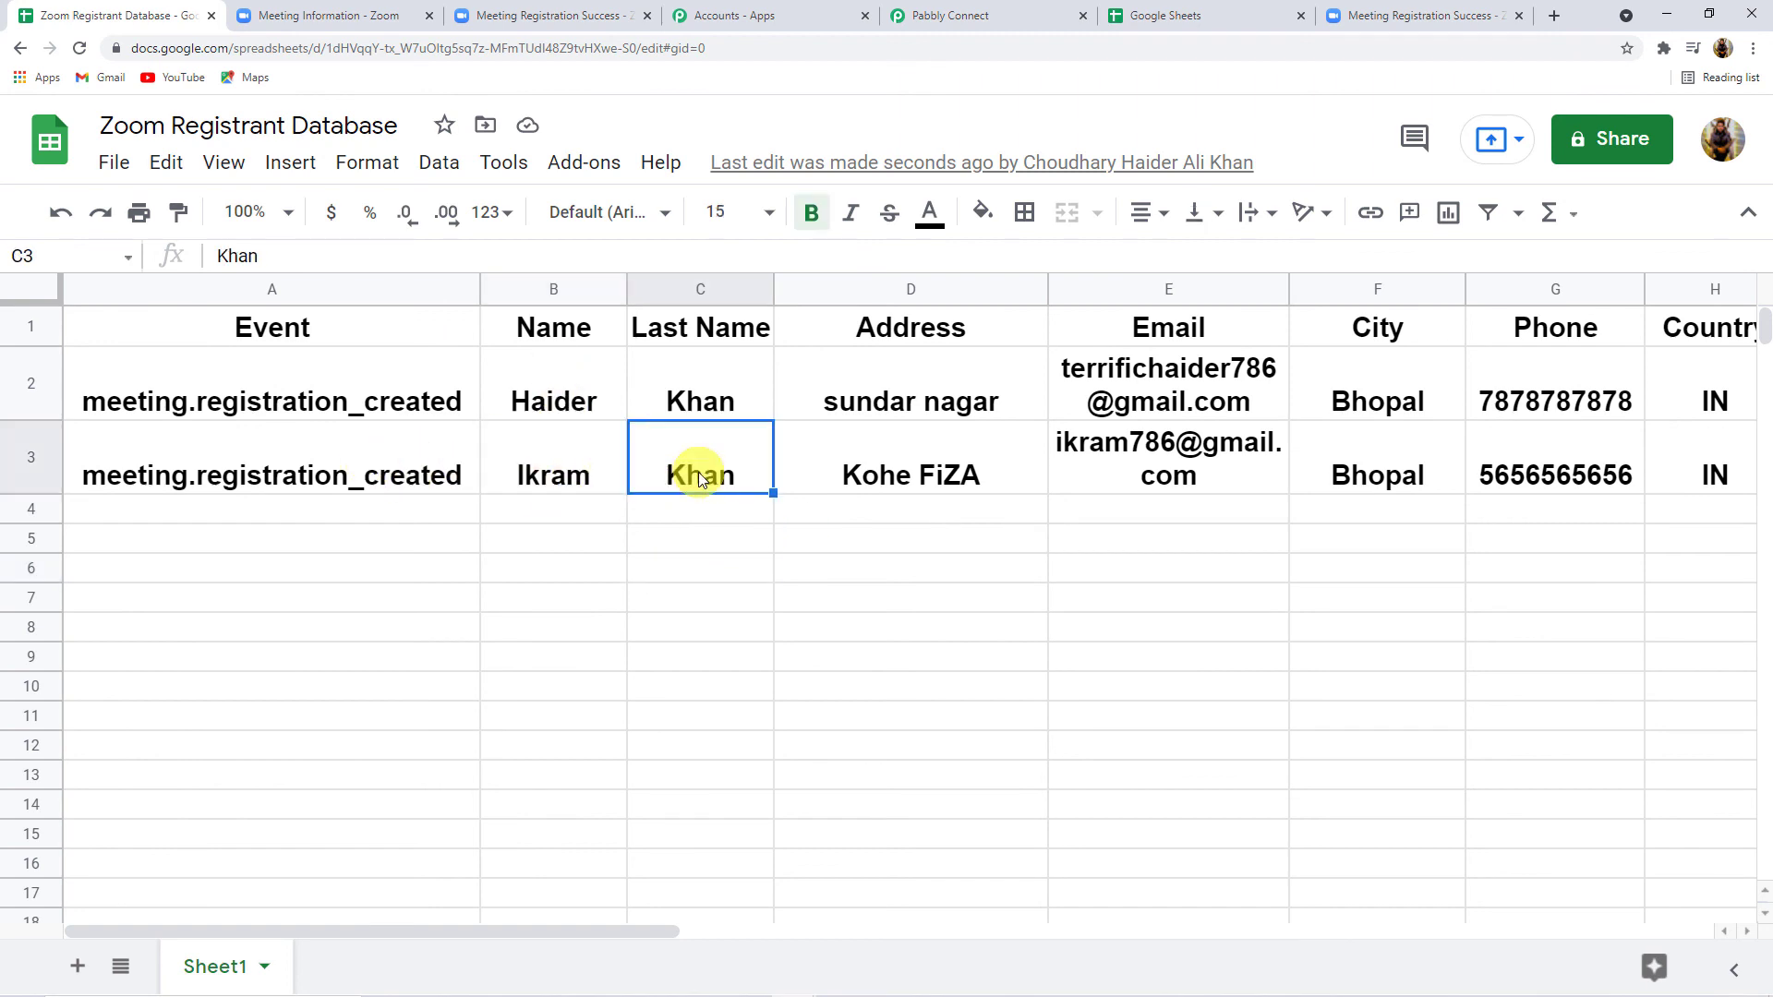
left_click(972, 482)
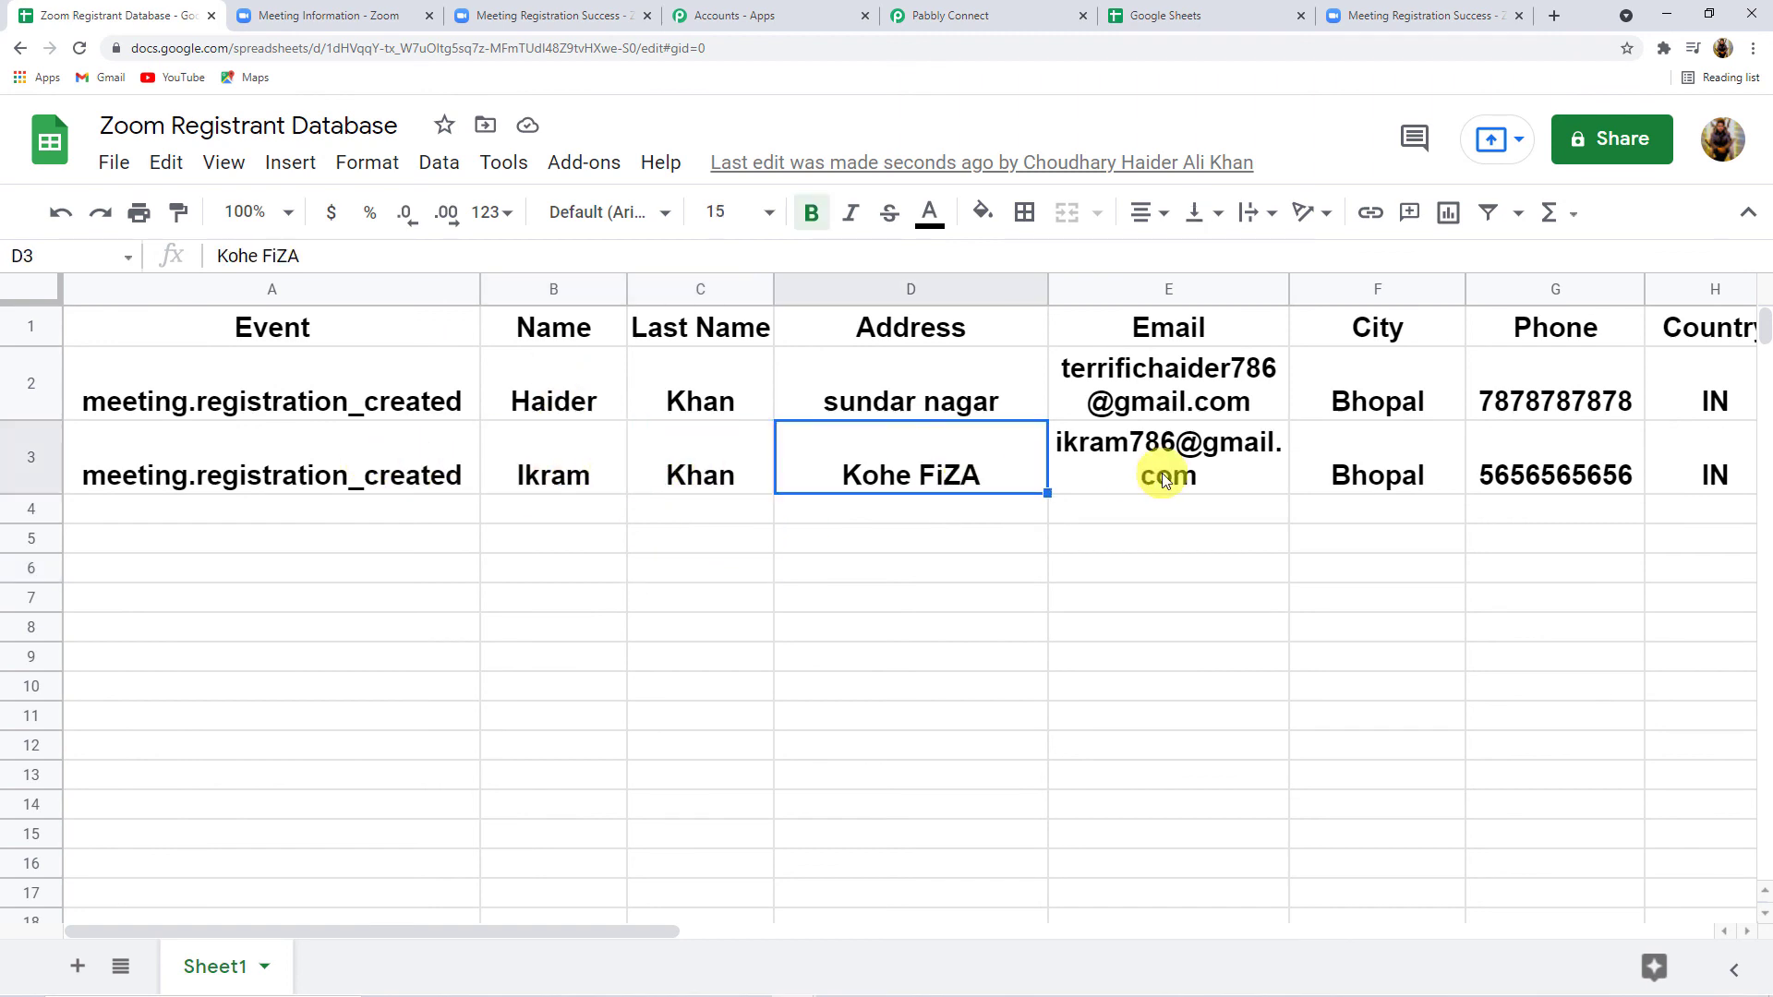
left_click(1165, 478)
left_click(1443, 478)
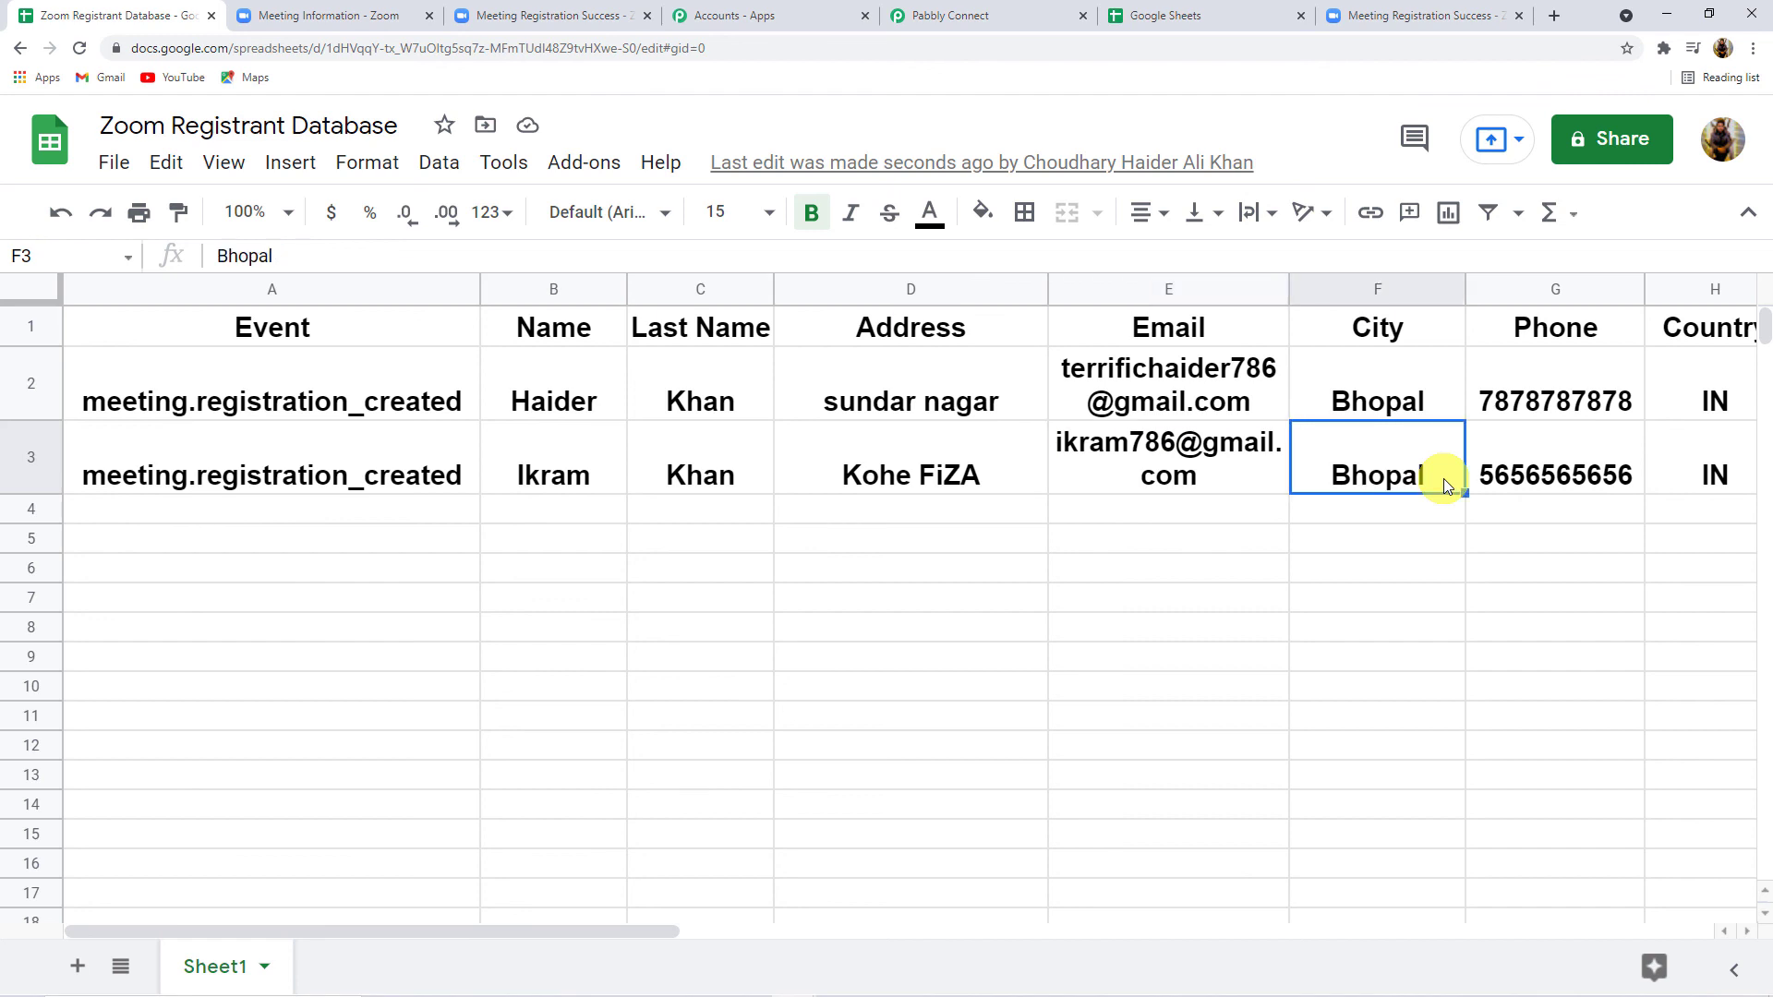
key("Right")
key("Right")
key("Right")
key("Left")
key("Home")
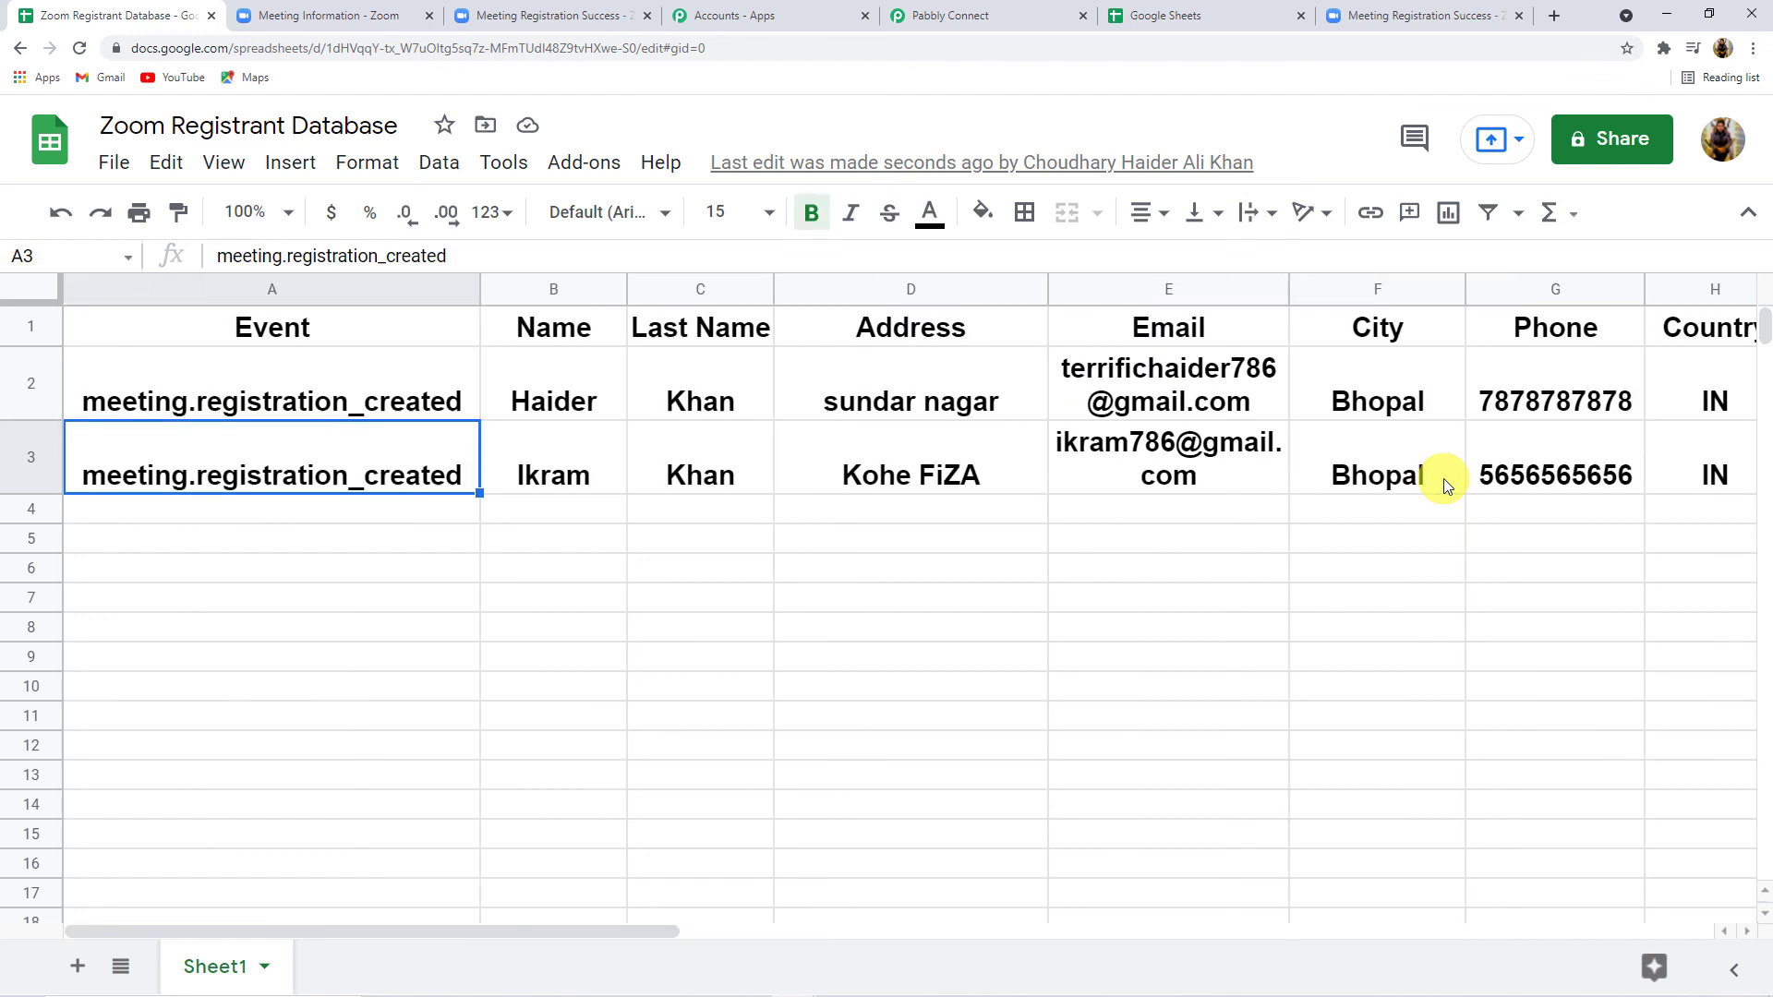
key("Down")
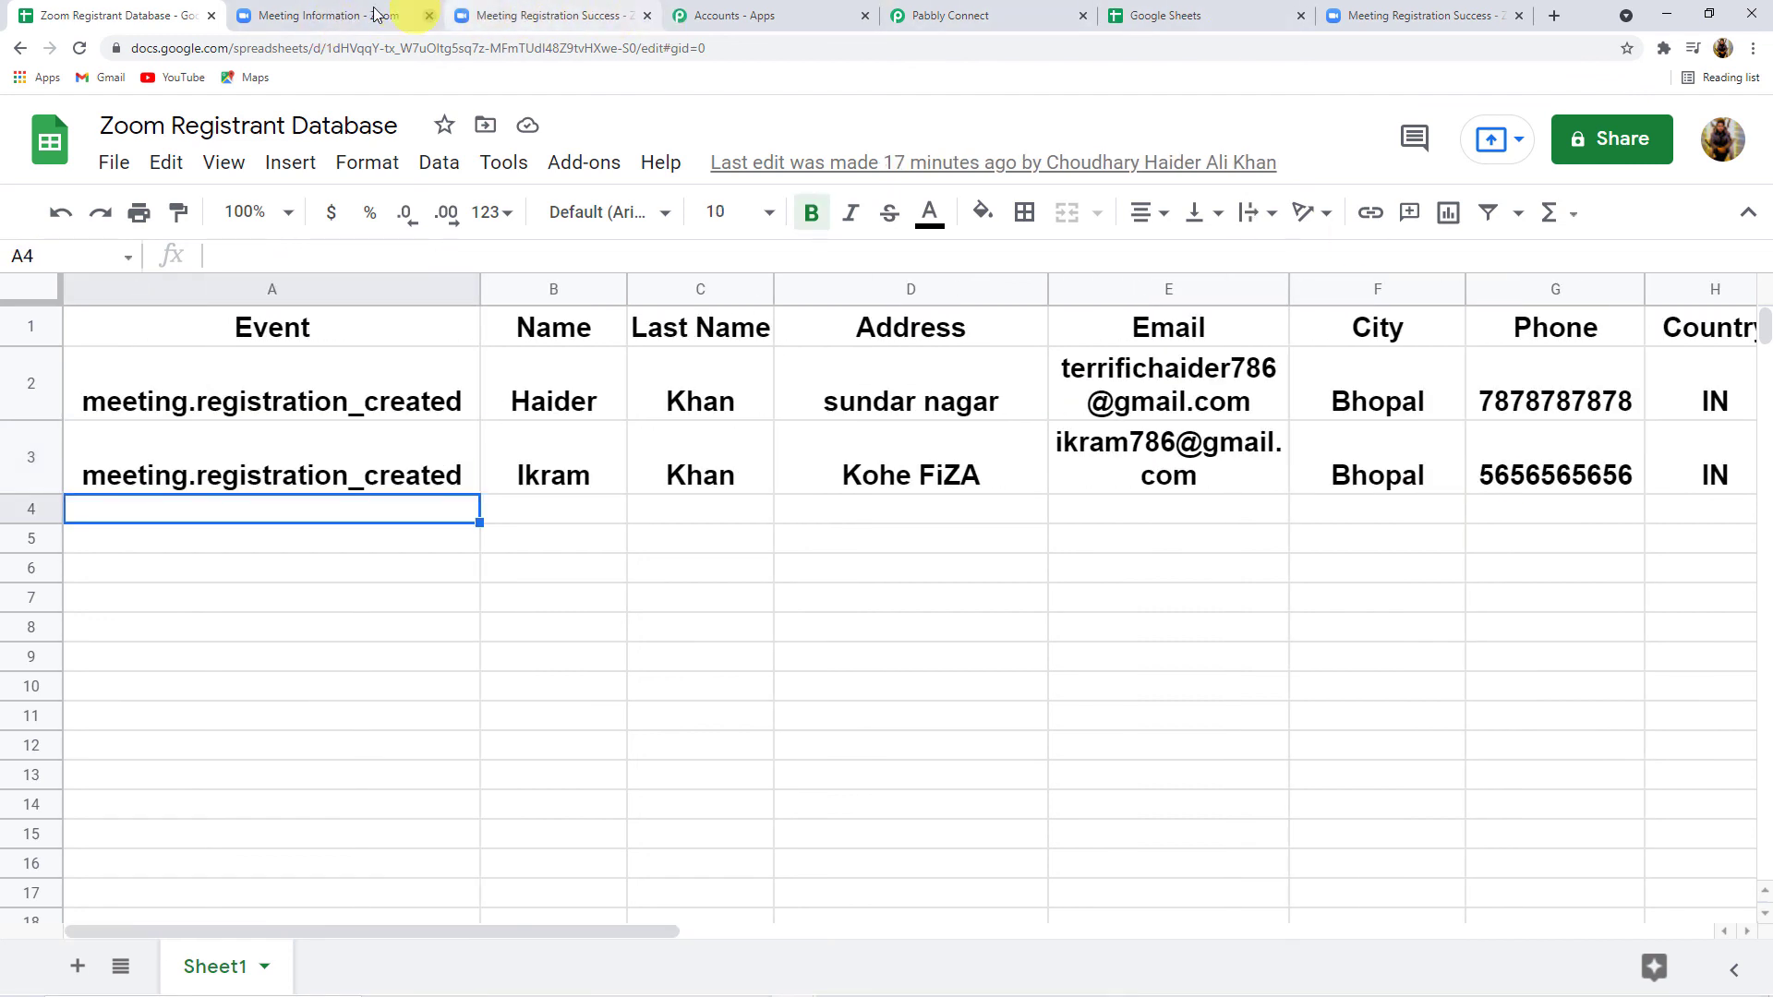
left_click(367, 14)
Load the meeting's registration link in a new tab, then return to the Registrant Database sheet
right_click(1228, 598)
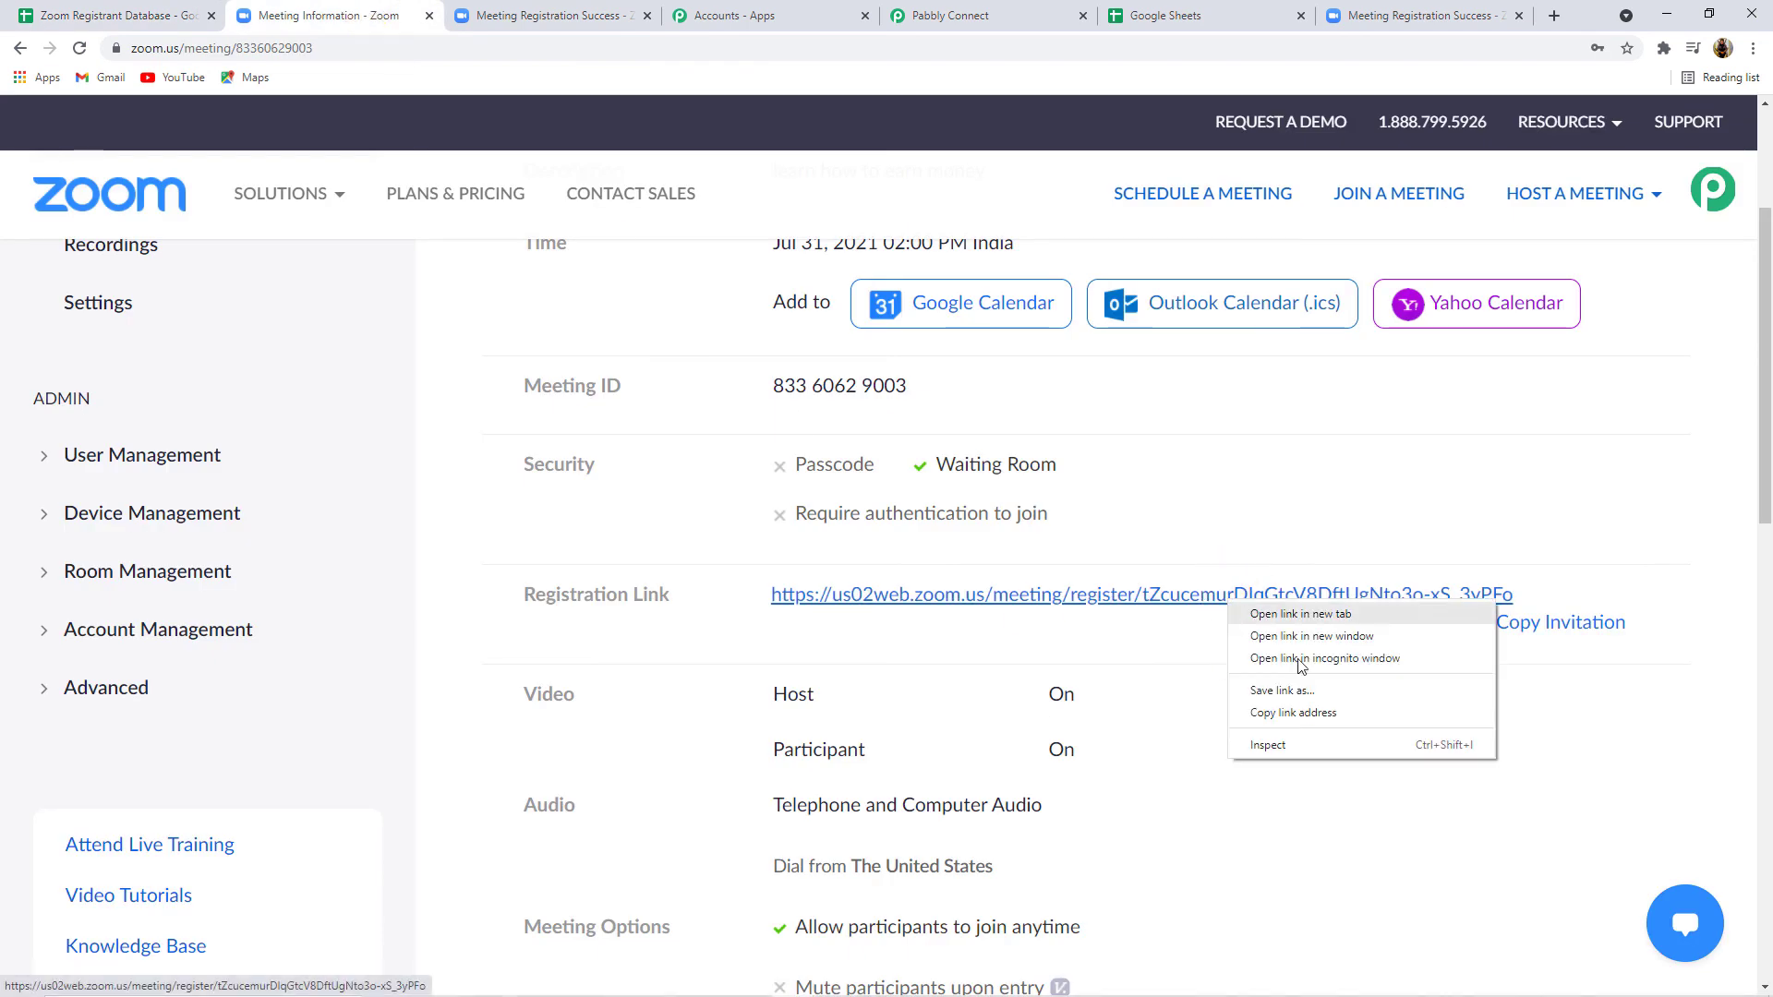
left_click(1318, 713)
left_click(1554, 15)
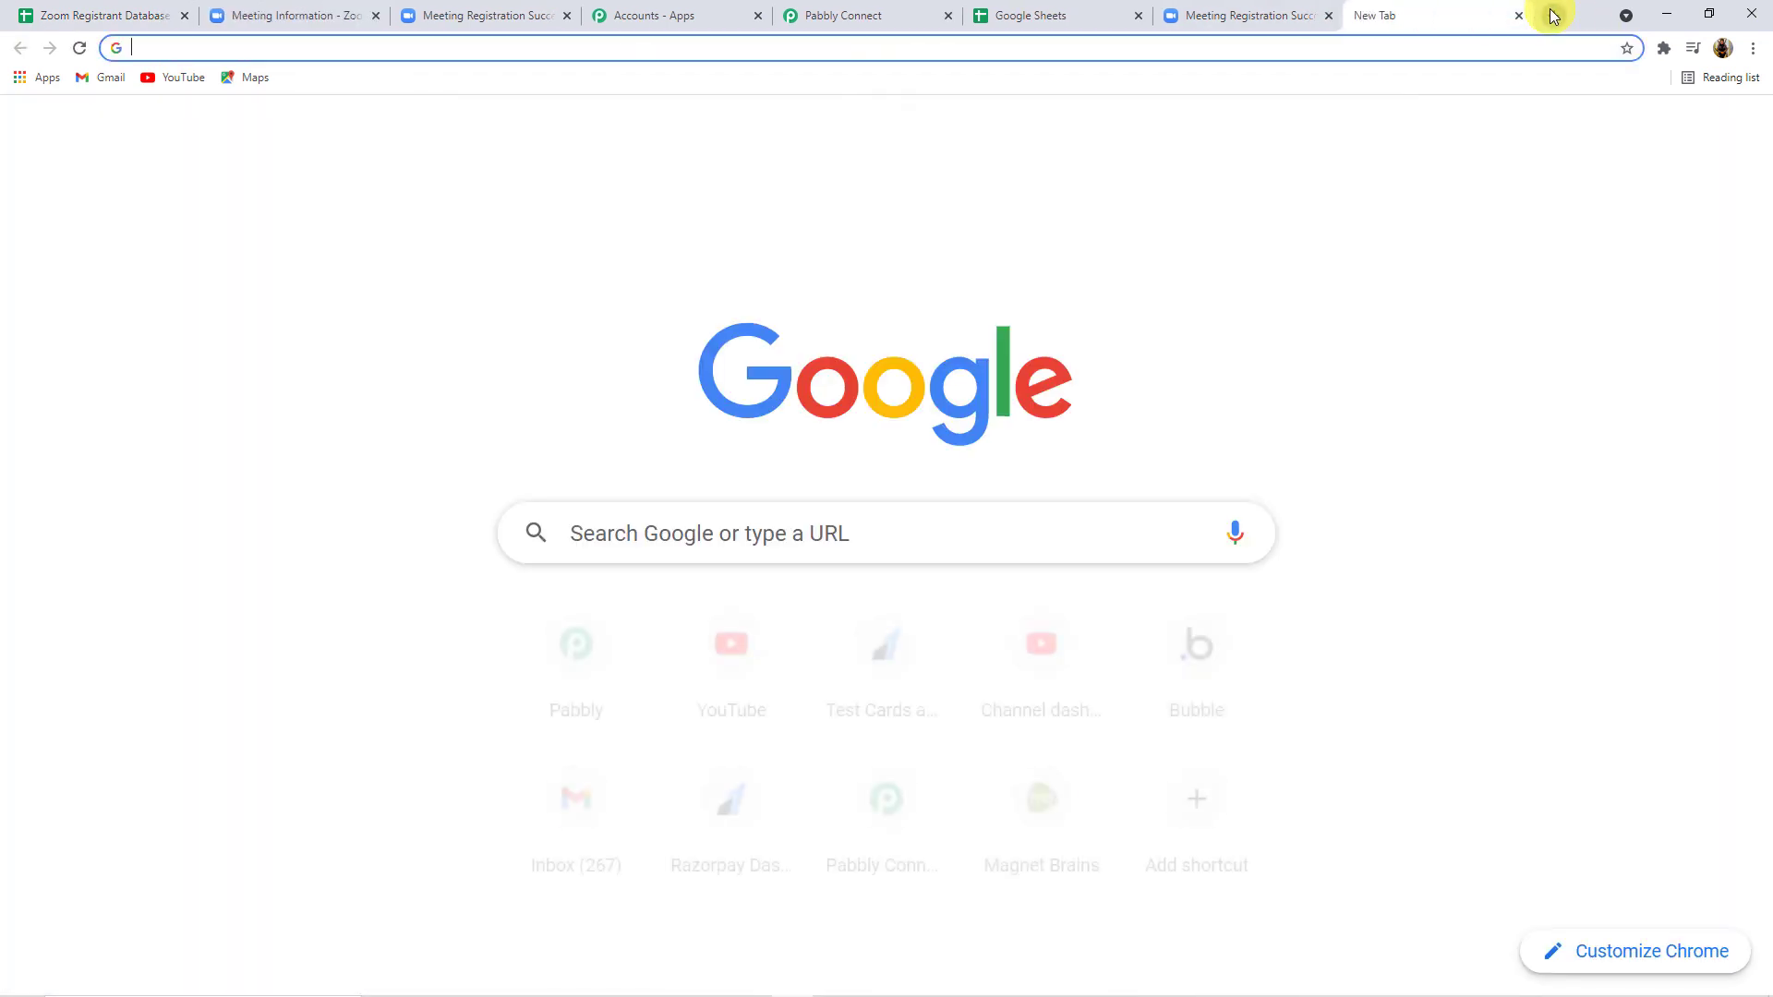
type("https://us02web.zoom.us/meeting/register/tZcucemurDlqGtcV8DftUgNto3o-xS_3yPFo")
key("Return")
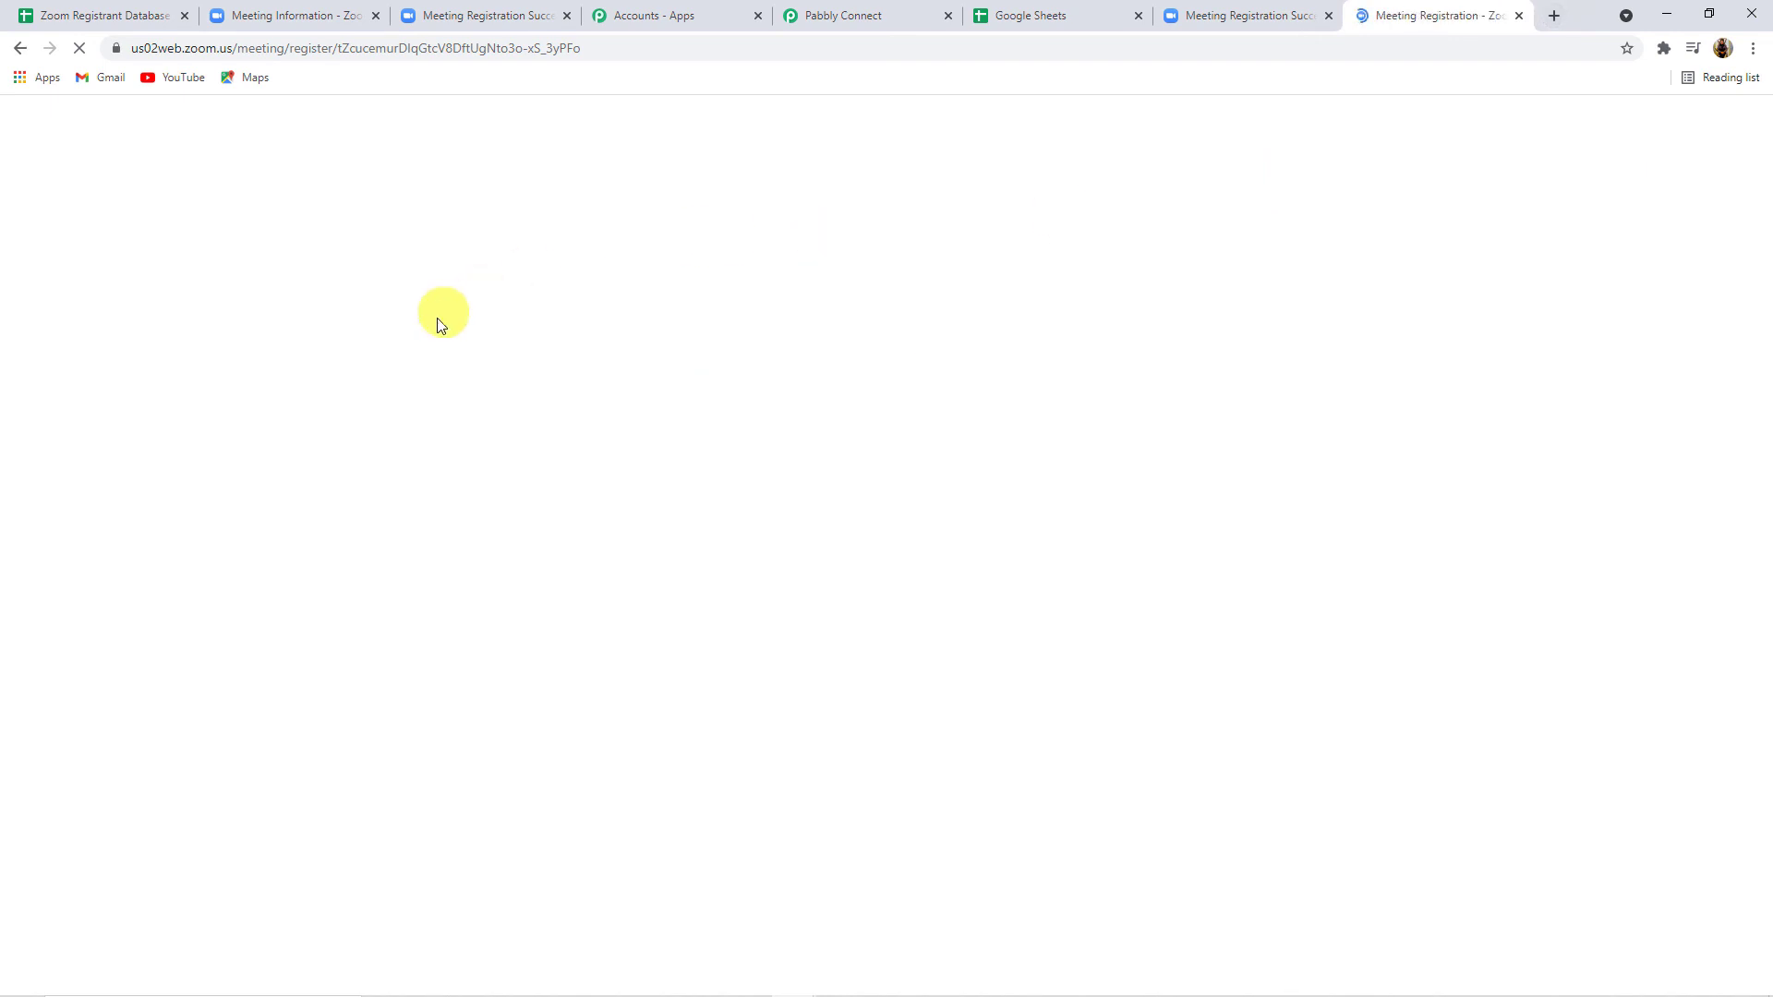
scroll(859, 498, "down", 3)
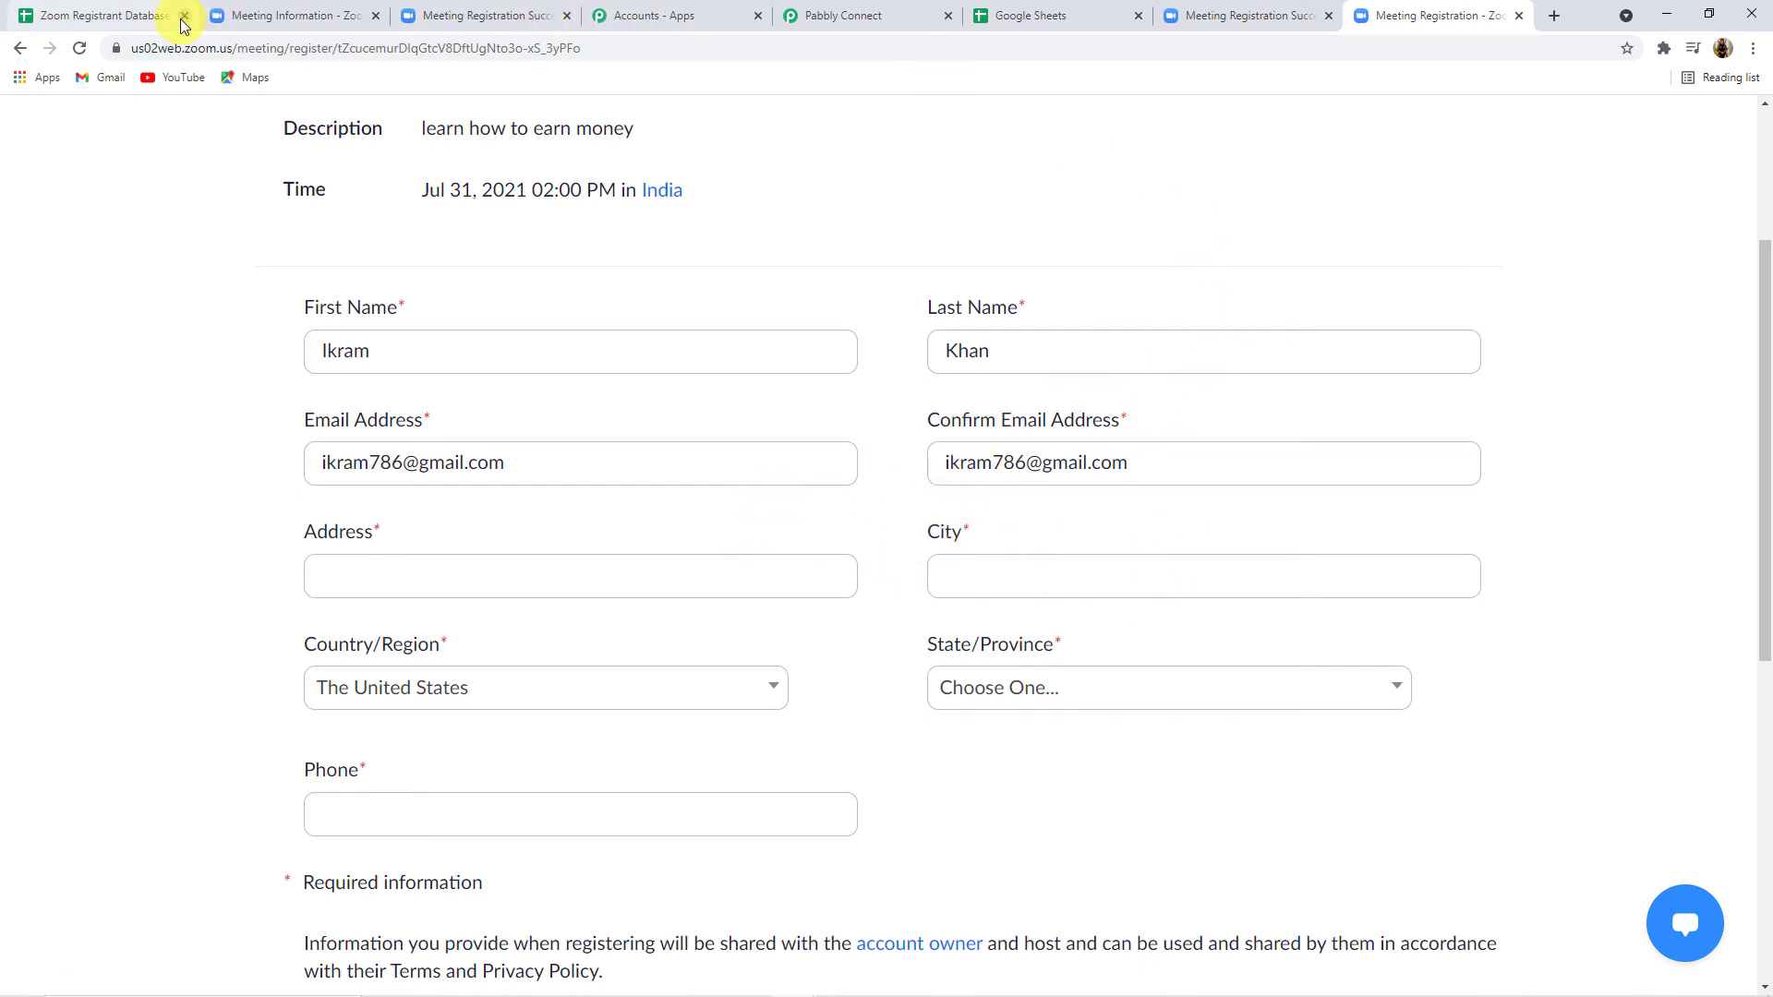
left_click(74, 16)
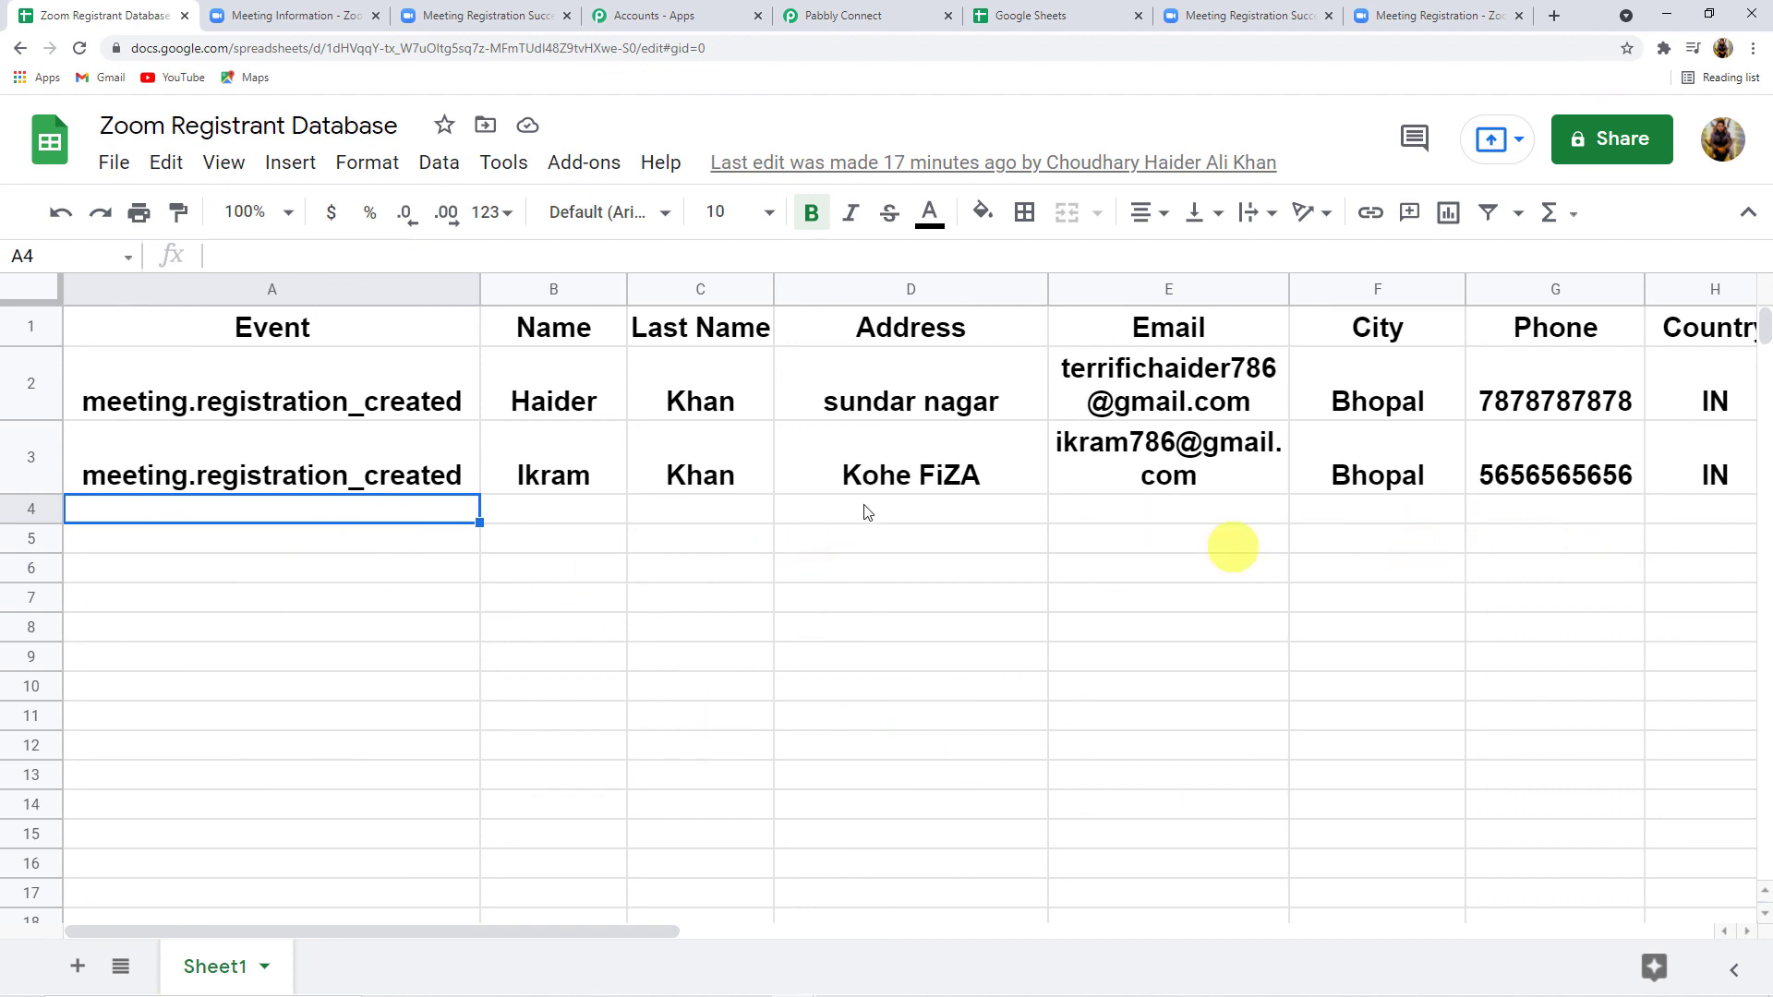
Review the two meeting.registration_created rows and registrant names in rows 2–3
left_click(337, 390)
left_click(570, 392)
left_click(562, 475)
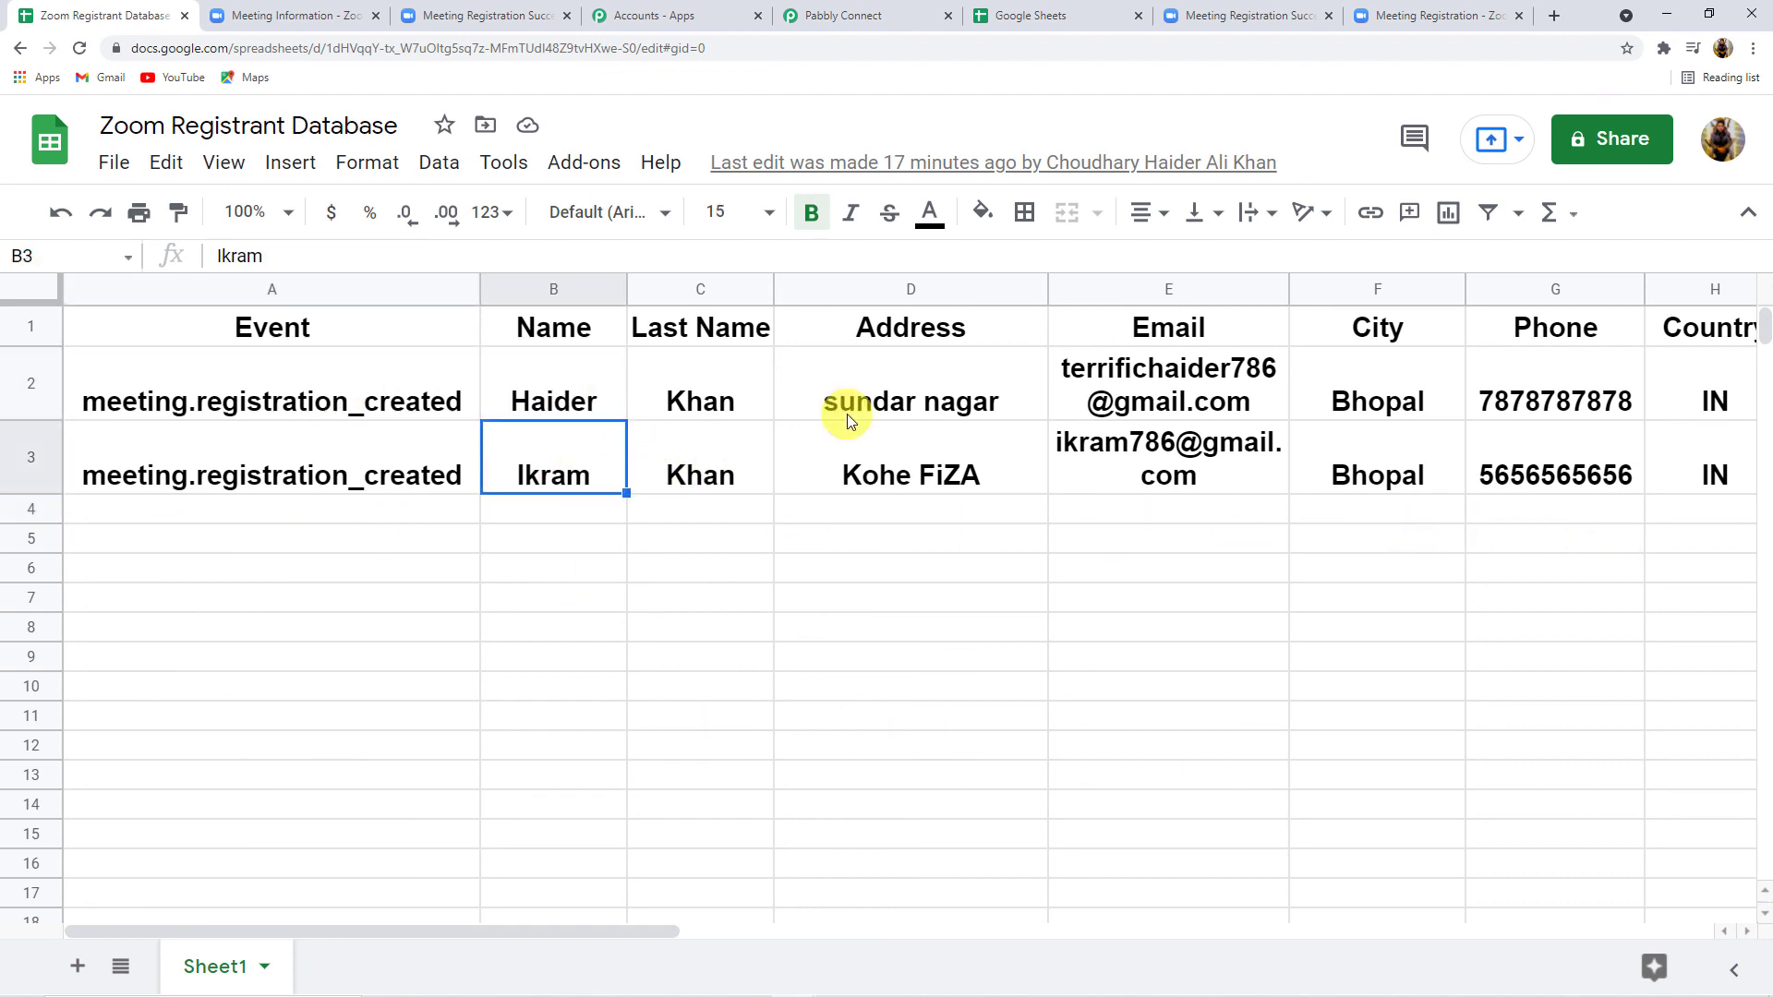
left_click(301, 513)
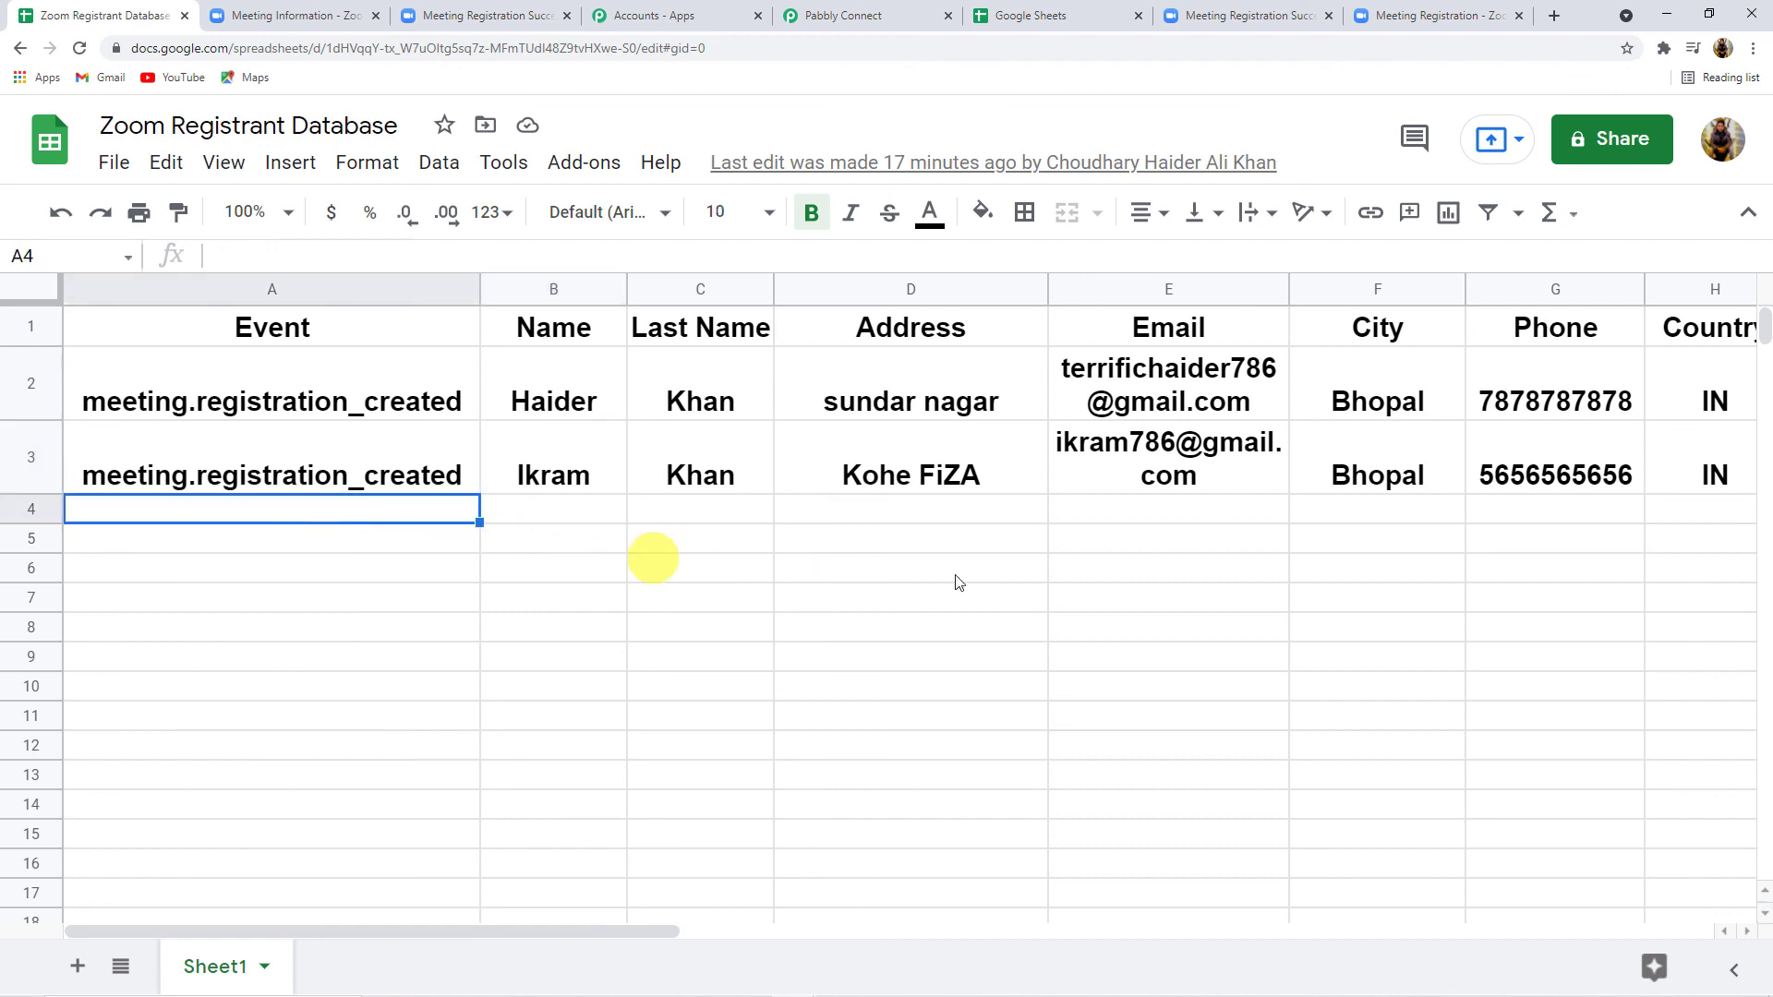
scroll(223, 591, "down", 2)
scroll(226, 590, "down", 3)
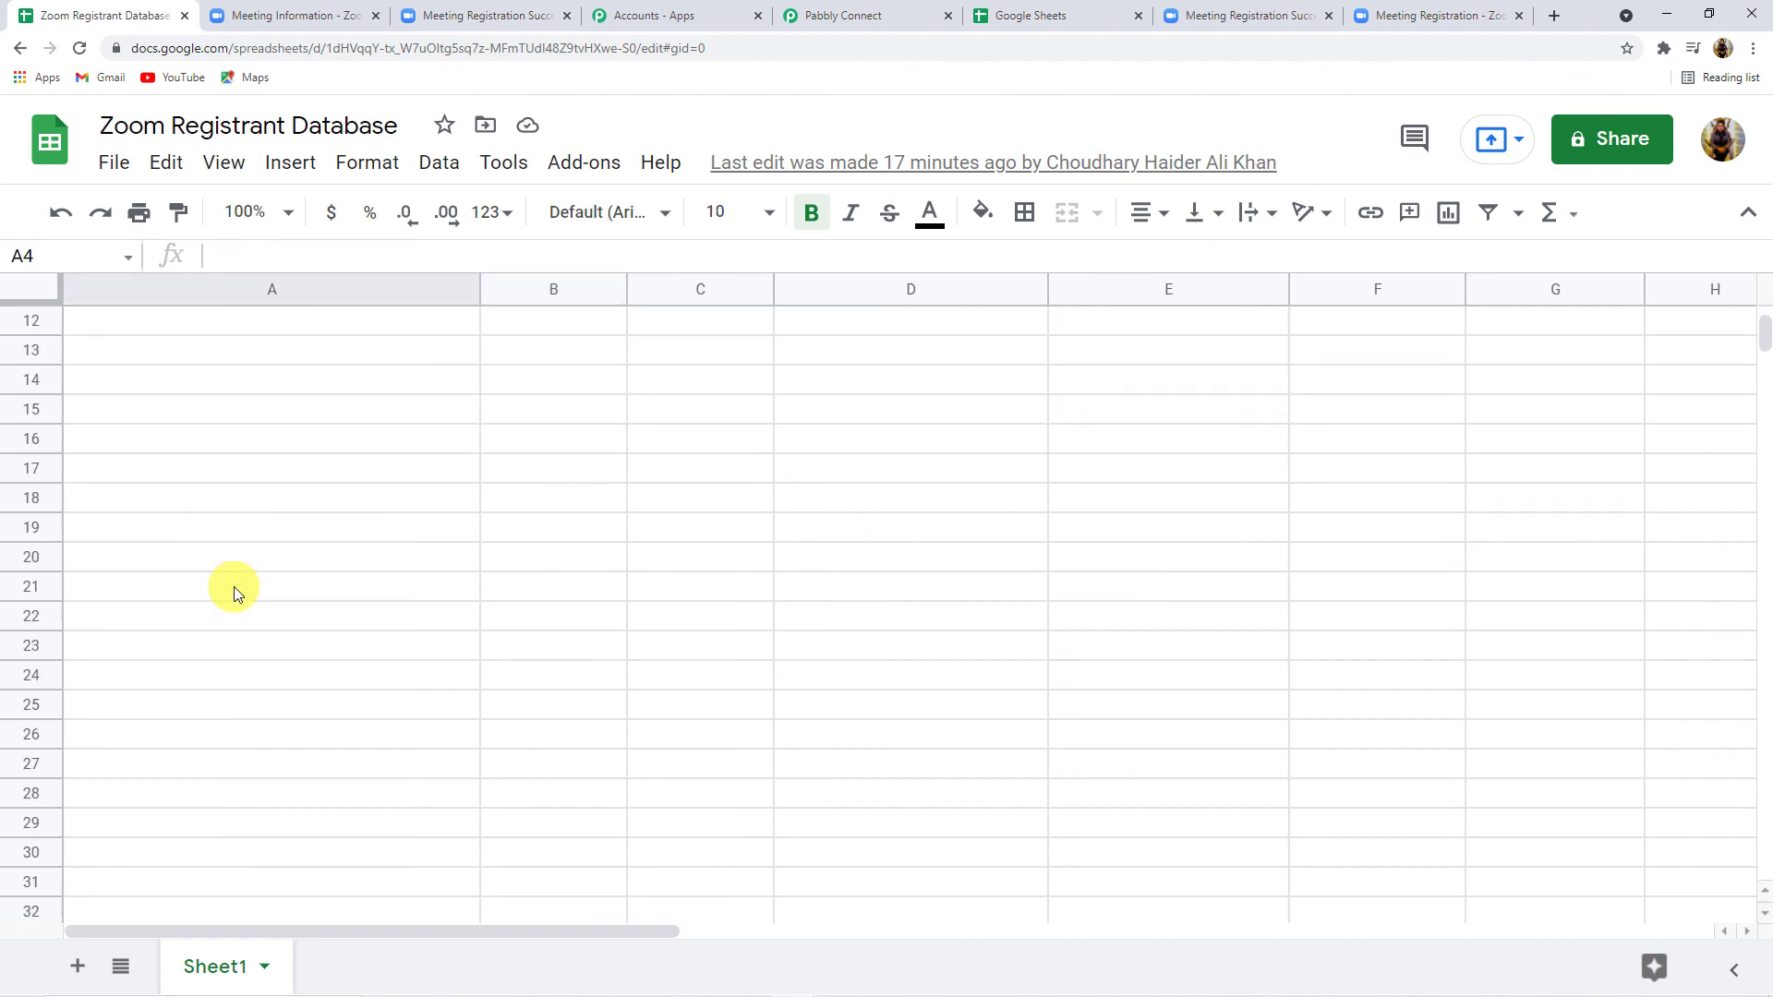
scroll(235, 589, "down", 2)
scroll(240, 582, "up", 5)
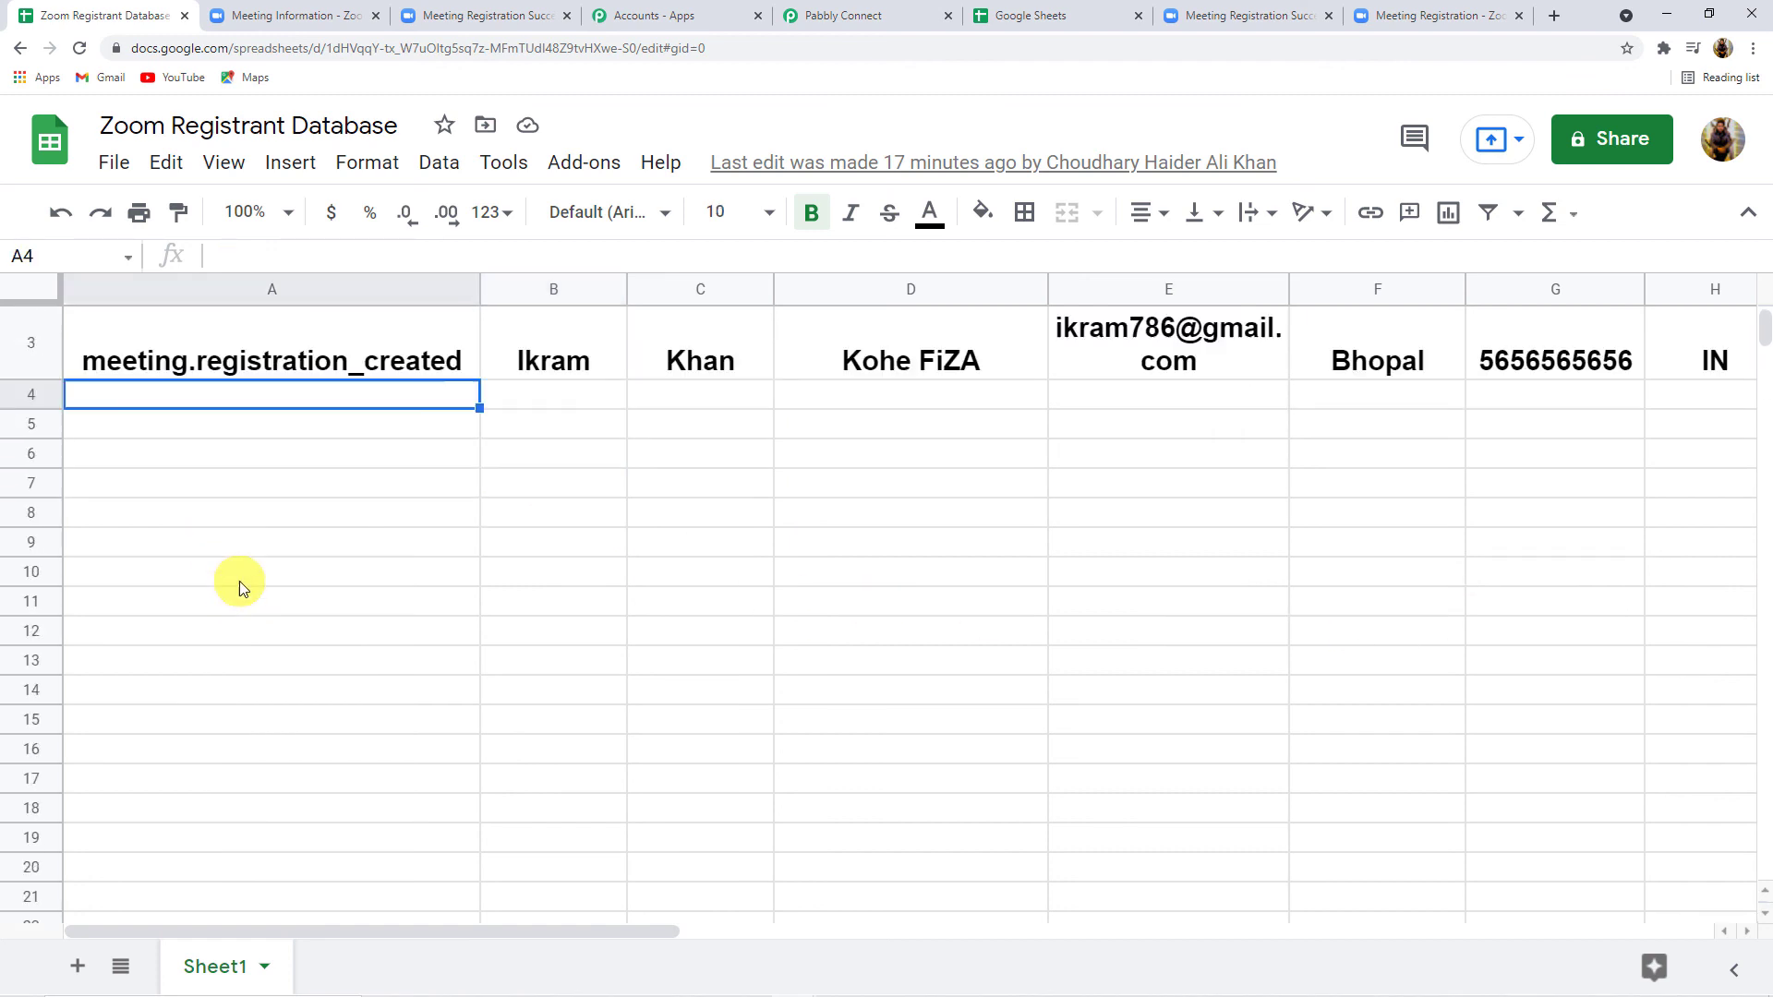
scroll(240, 582, "up", 2)
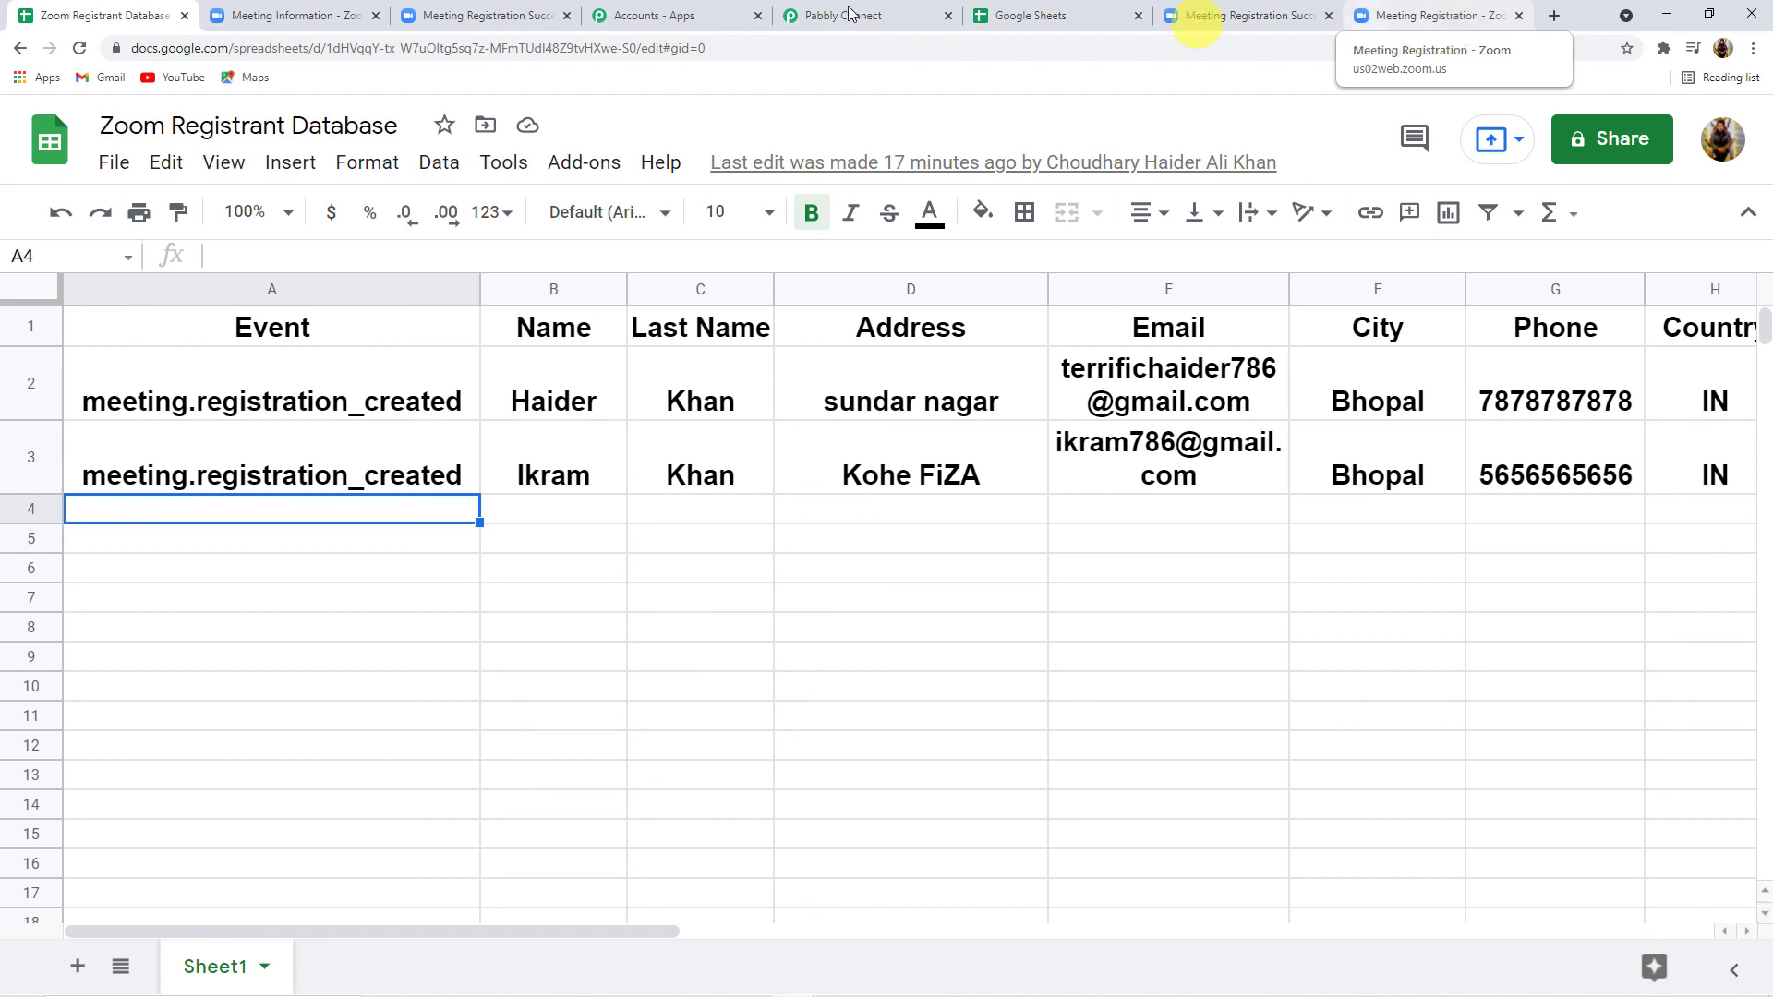
Bring up the Zoom to Google Sheets workflow in Pabbly Connect
left_click(669, 15)
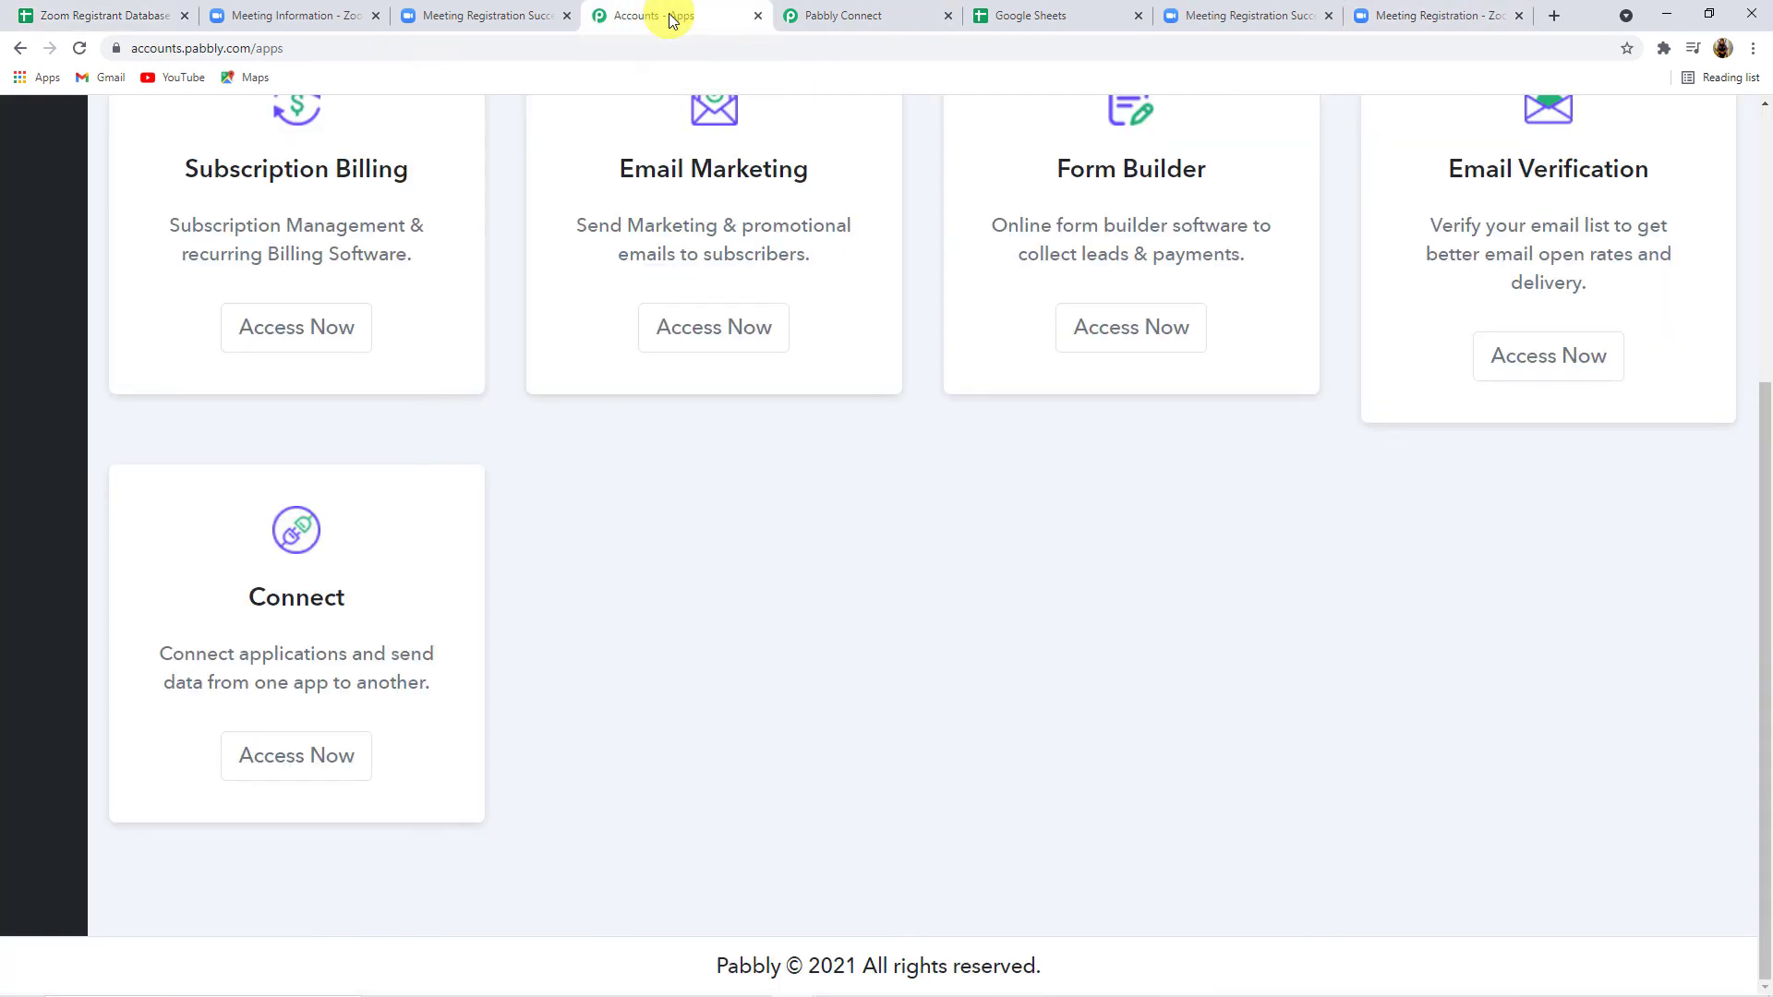
left_click(1043, 16)
left_click(891, 16)
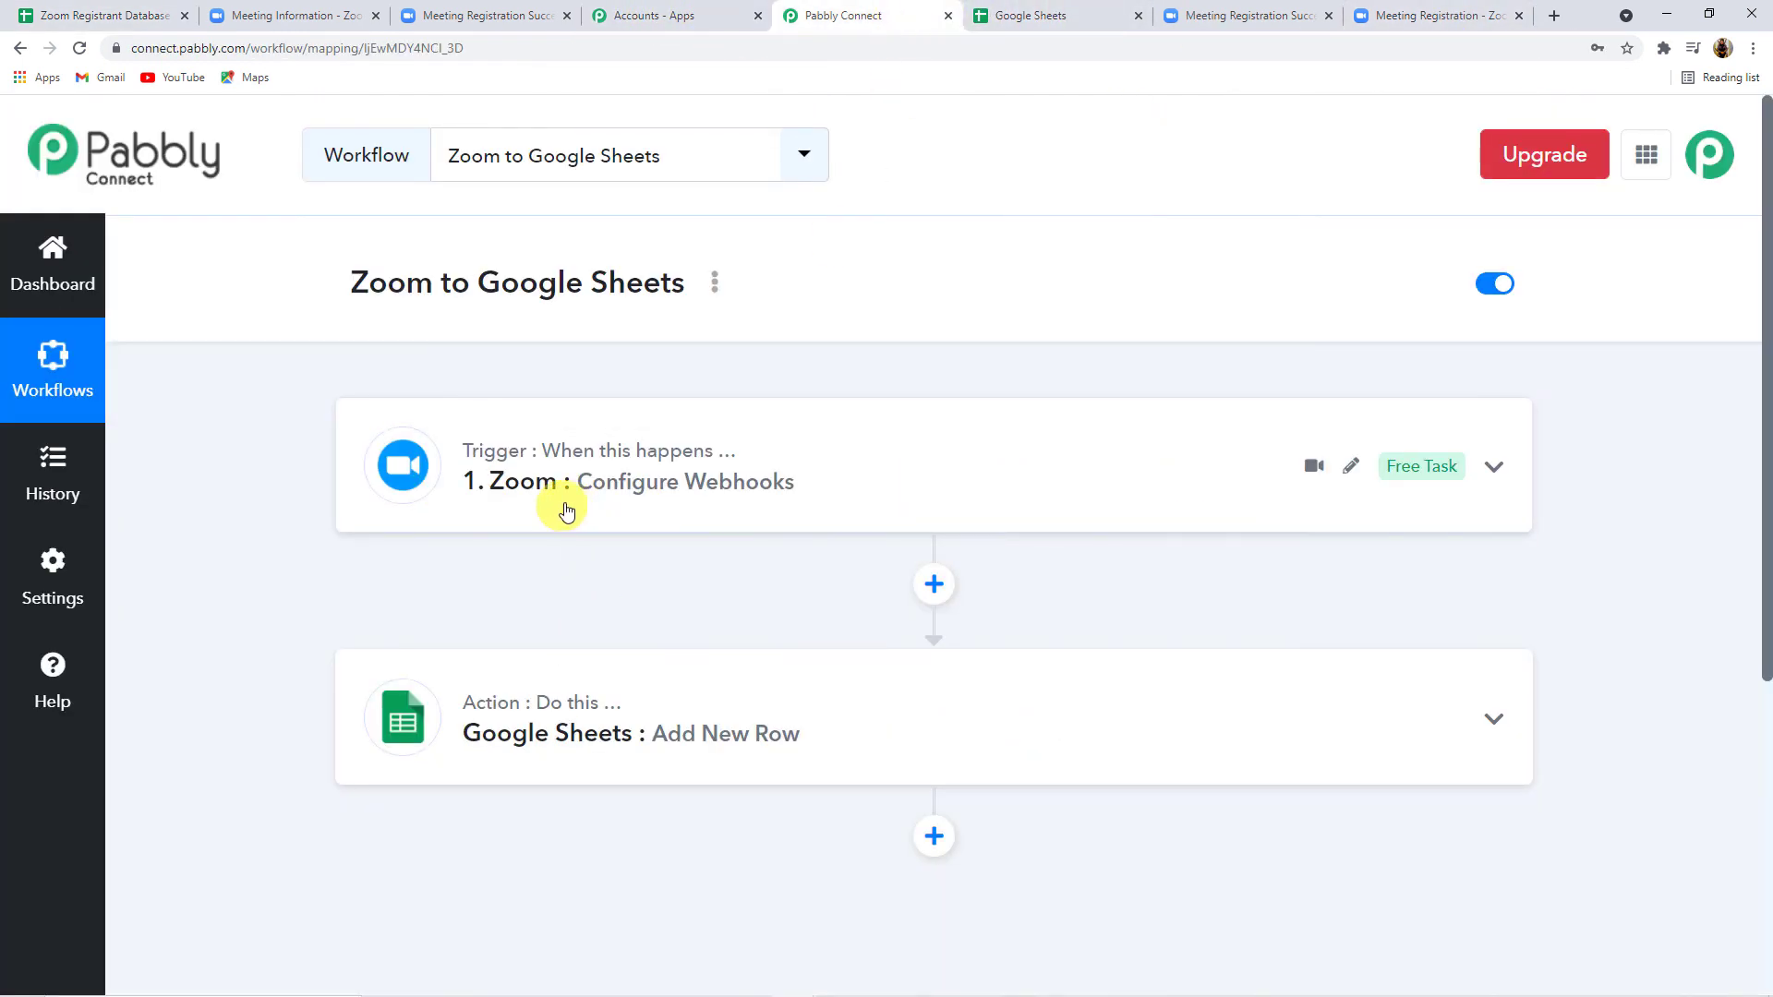